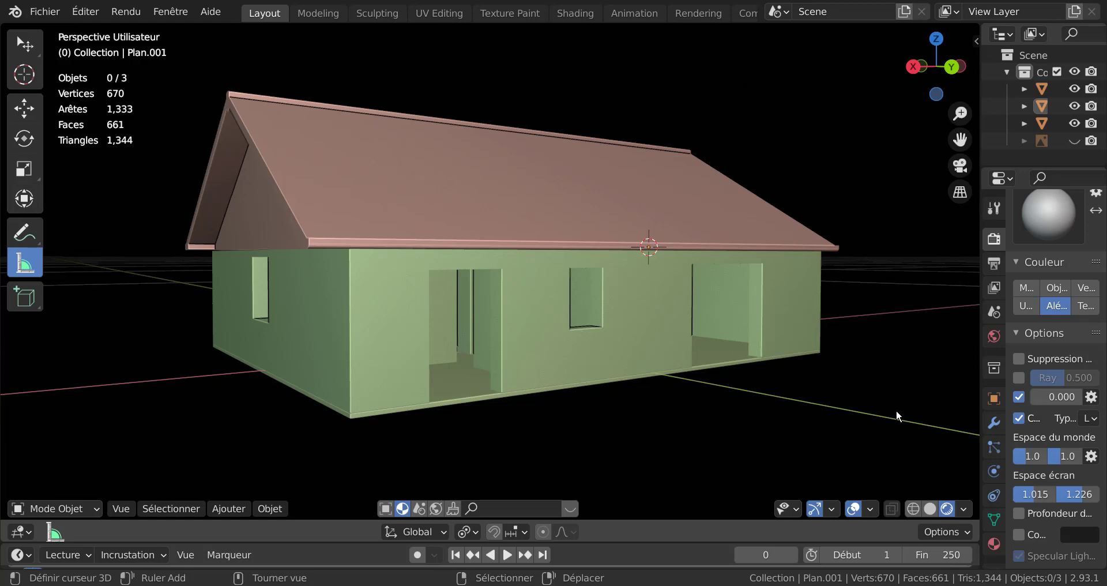
# Run all the 3D-print checks on the house's roof
pyautogui.scroll(-3, 790, 395)
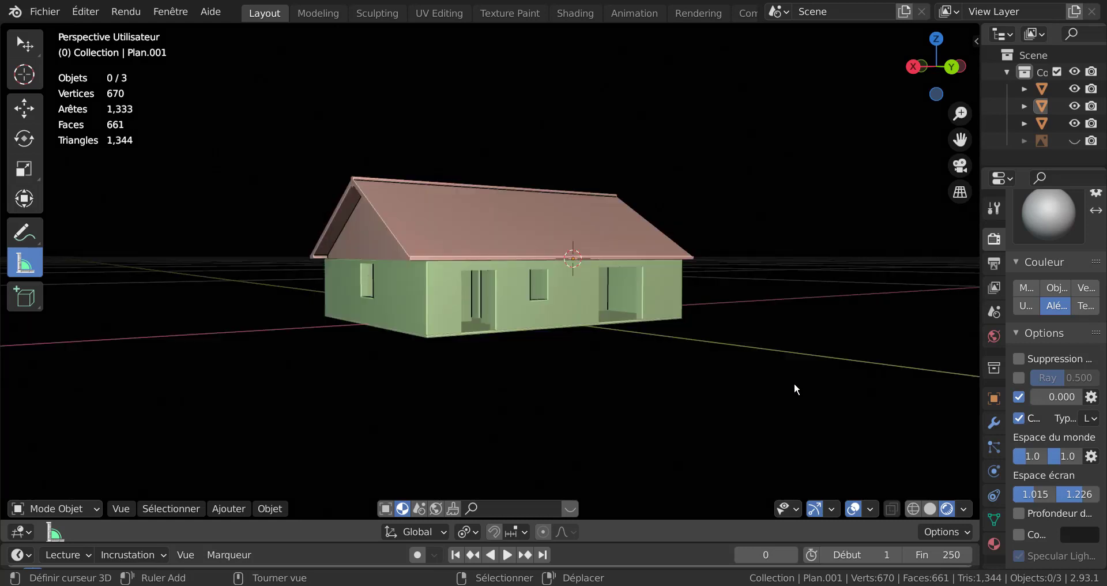
pyautogui.moveTo(742, 383)
pyautogui.mouseDown(button='middle')
pyautogui.moveTo(742, 412)
pyautogui.moveTo(759, 396)
pyautogui.mouseUp(button='middle')
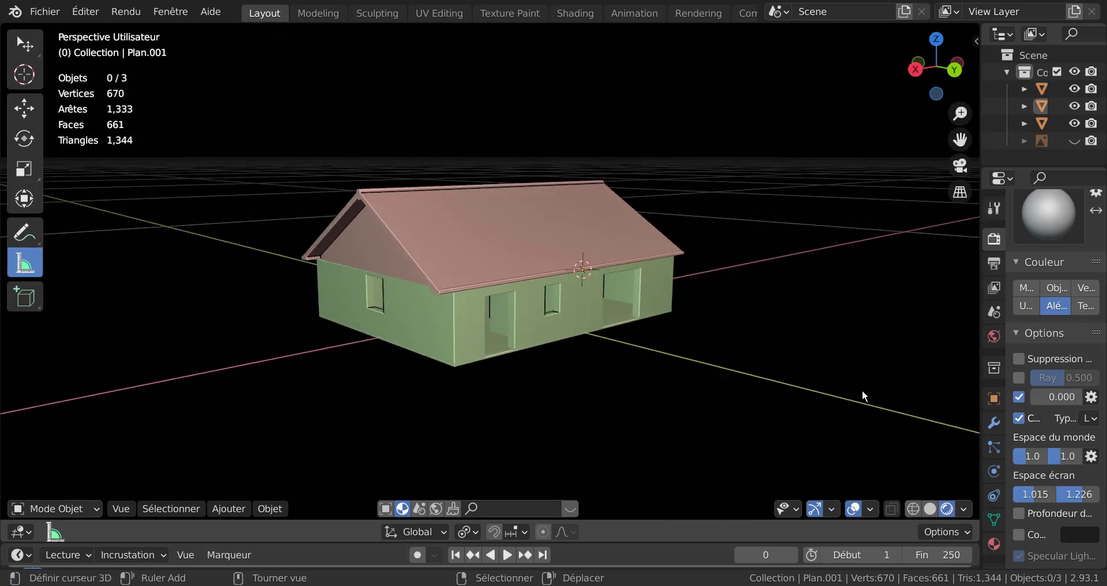
pyautogui.press('n')
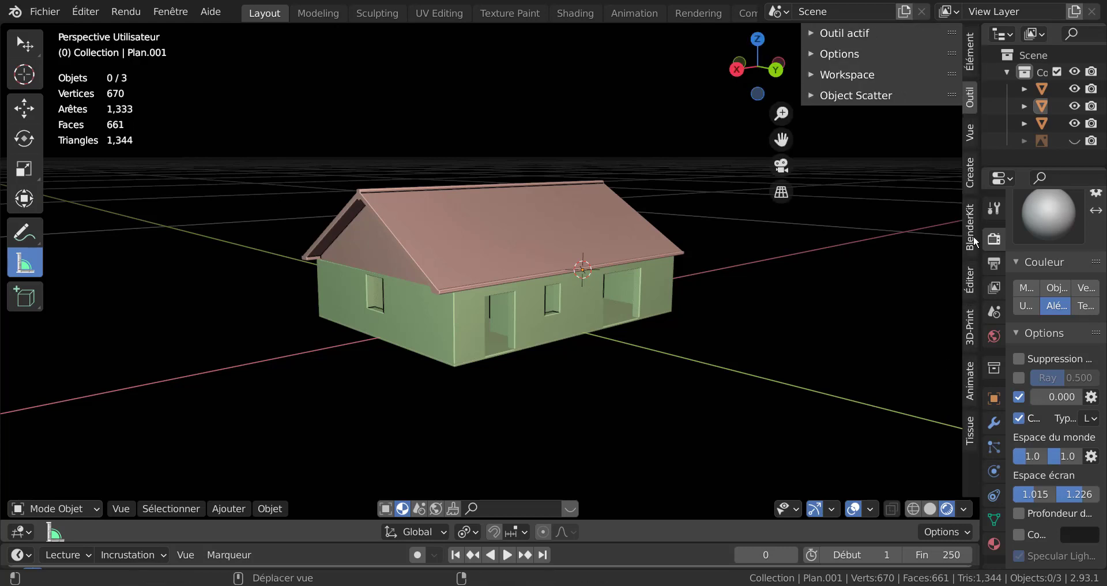
pyautogui.click(970, 332)
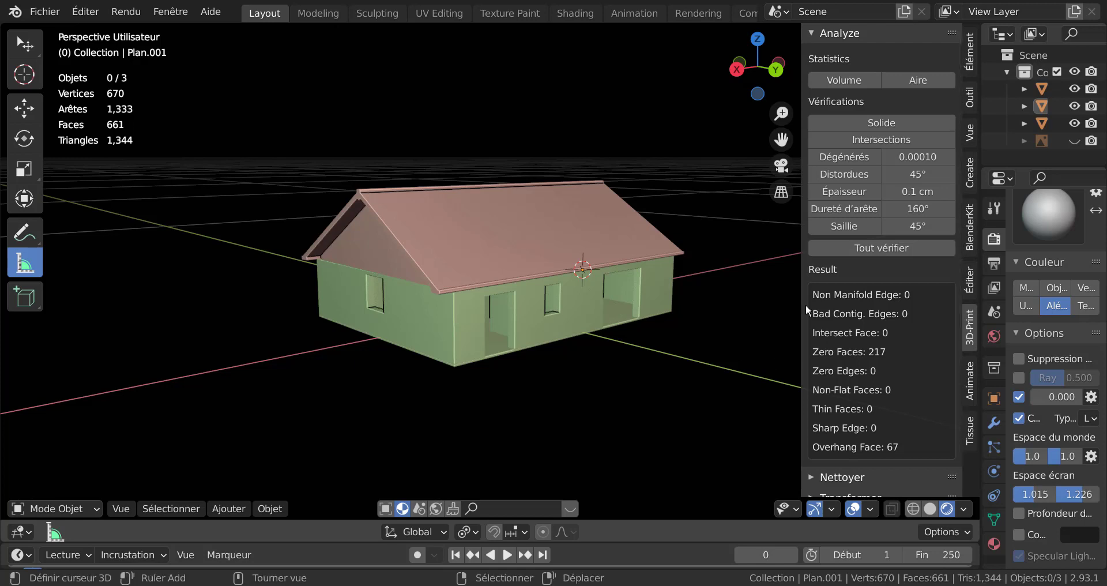
pyautogui.scroll(1, 602, 352)
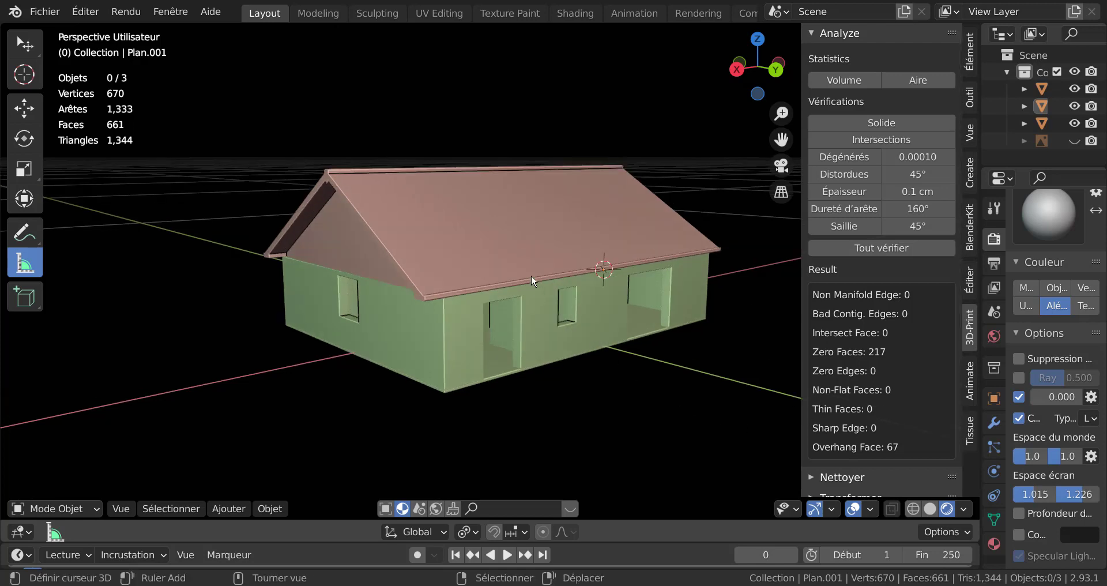
pyautogui.click(533, 233)
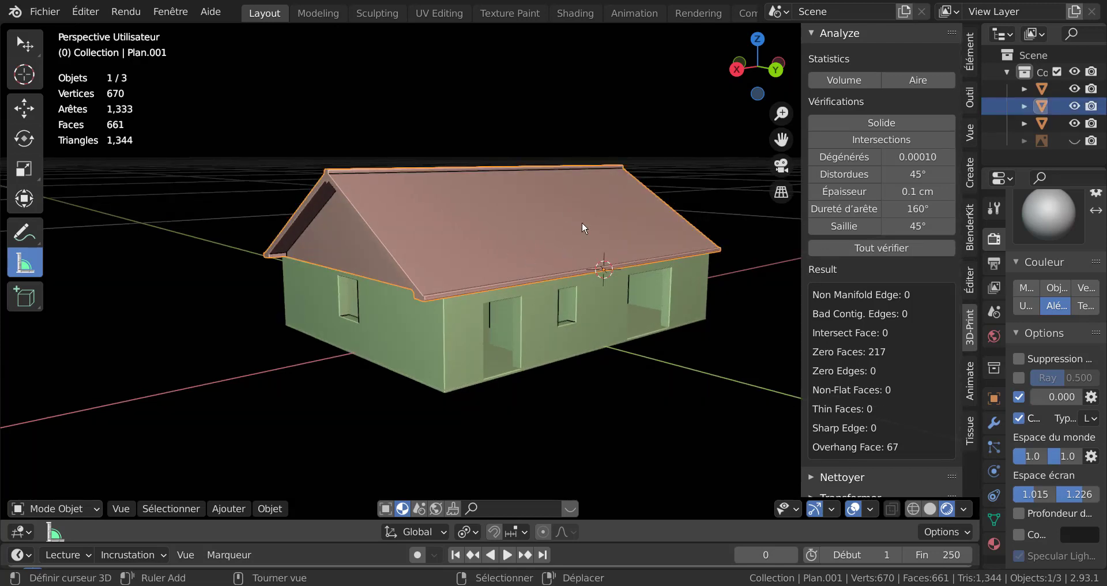
pyautogui.click(894, 247)
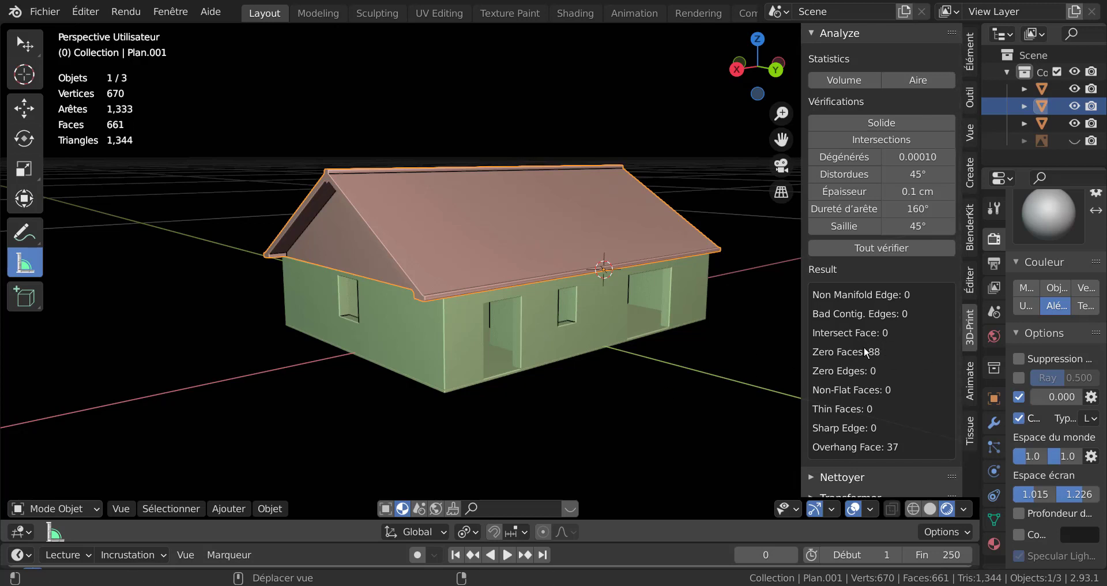
# Run all the 3D-print checks on the house's walls and slightly widen the sidebar showing the results
pyautogui.click(549, 341)
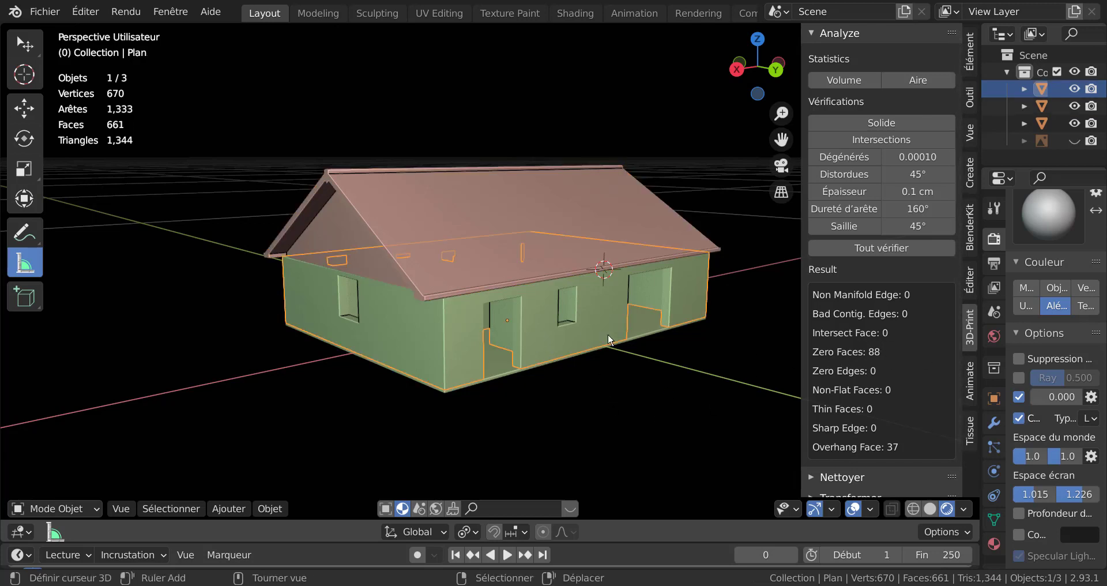
pyautogui.click(882, 248)
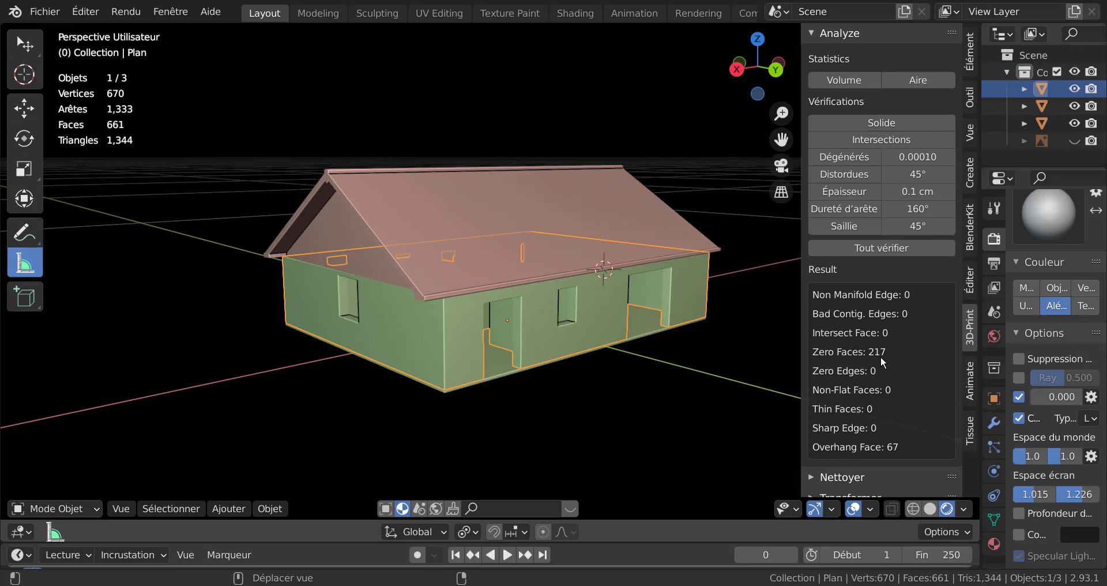
pyautogui.moveTo(802, 317)
pyautogui.mouseDown()
pyautogui.moveTo(838, 317)
pyautogui.moveTo(788, 321)
pyautogui.mouseUp()
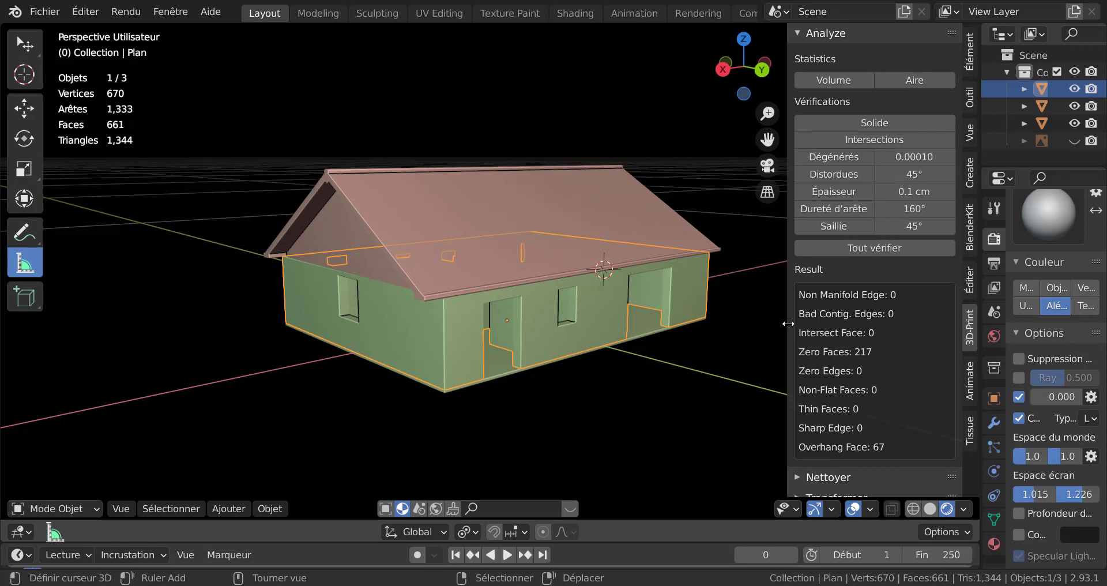
# Select the floor slab and the roof in turn to examine the house's separate parts
pyautogui.scroll(5, 541, 335)
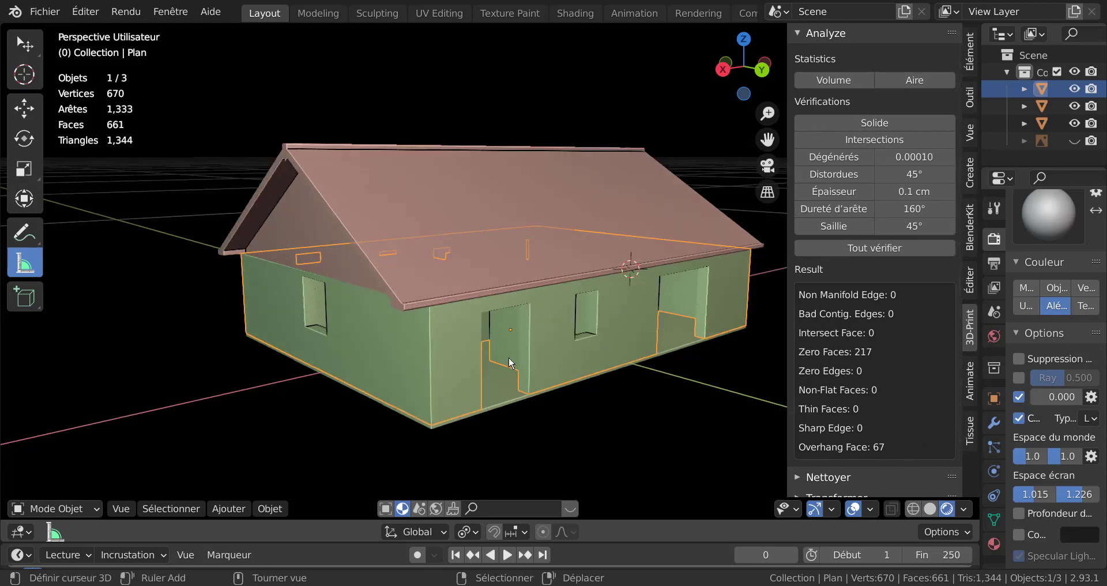
pyautogui.moveTo(541, 334)
pyautogui.mouseDown(button='middle')
pyautogui.moveTo(475, 332)
pyautogui.moveTo(512, 319)
pyautogui.moveTo(544, 333)
pyautogui.mouseUp(button='middle')
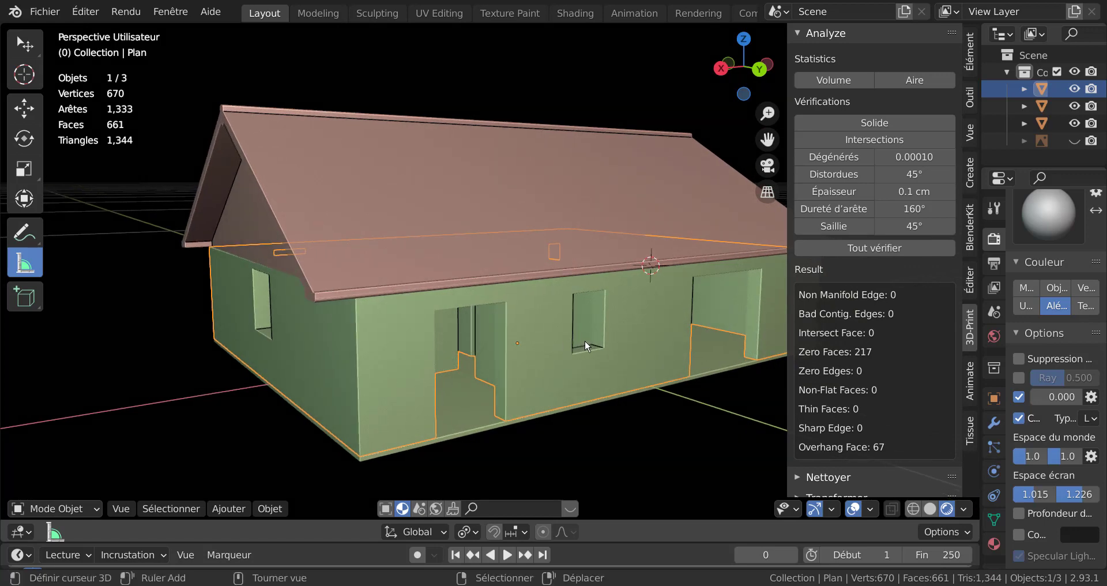
pyautogui.click(684, 331)
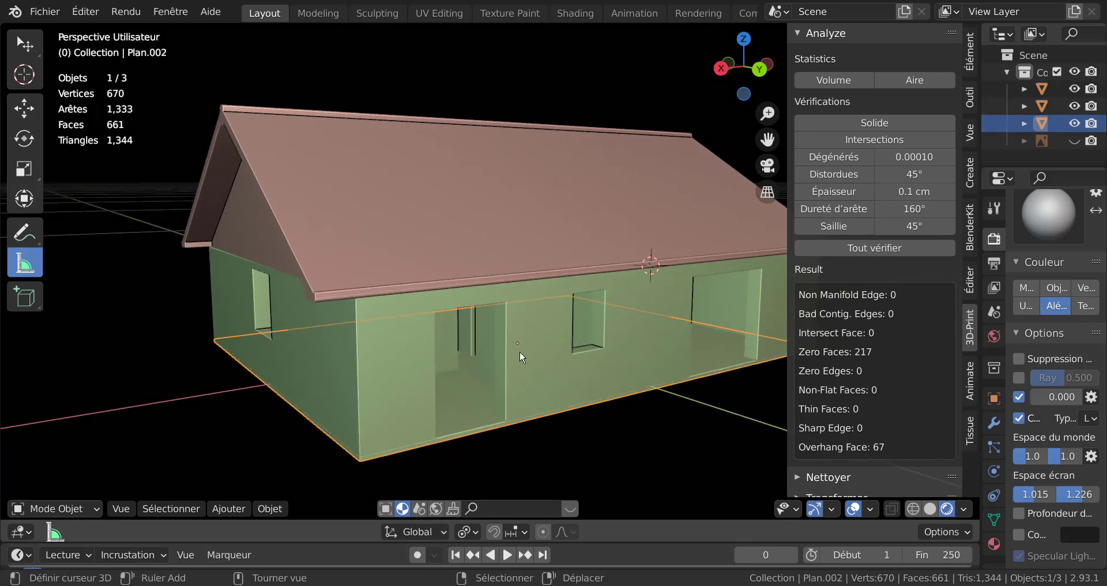
pyautogui.scroll(2, 521, 351)
pyautogui.click(484, 259)
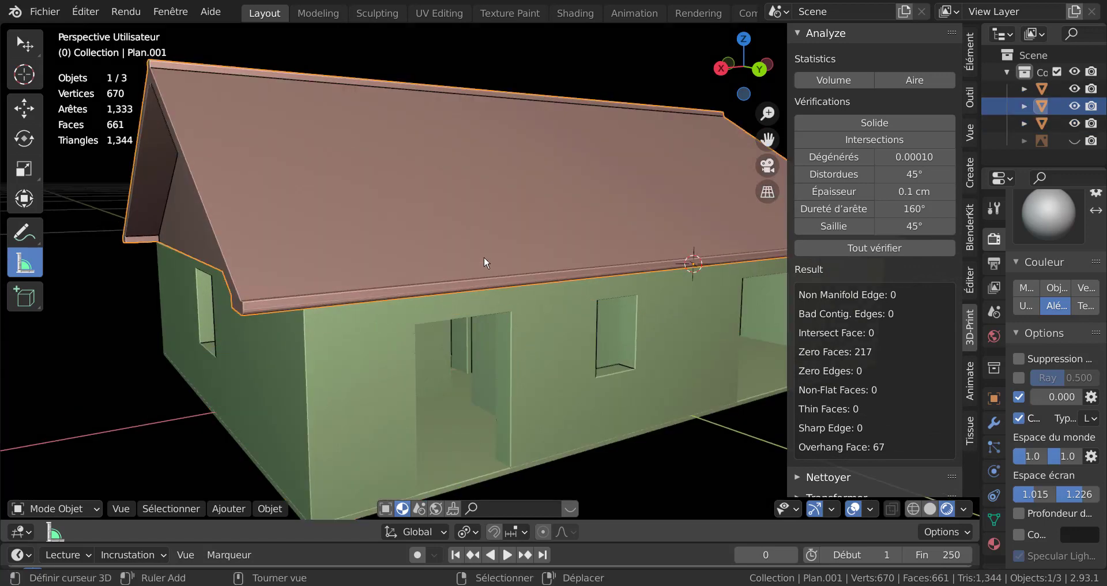
pyautogui.moveTo(484, 256); pyautogui.dragTo(424, 259, button='middle')
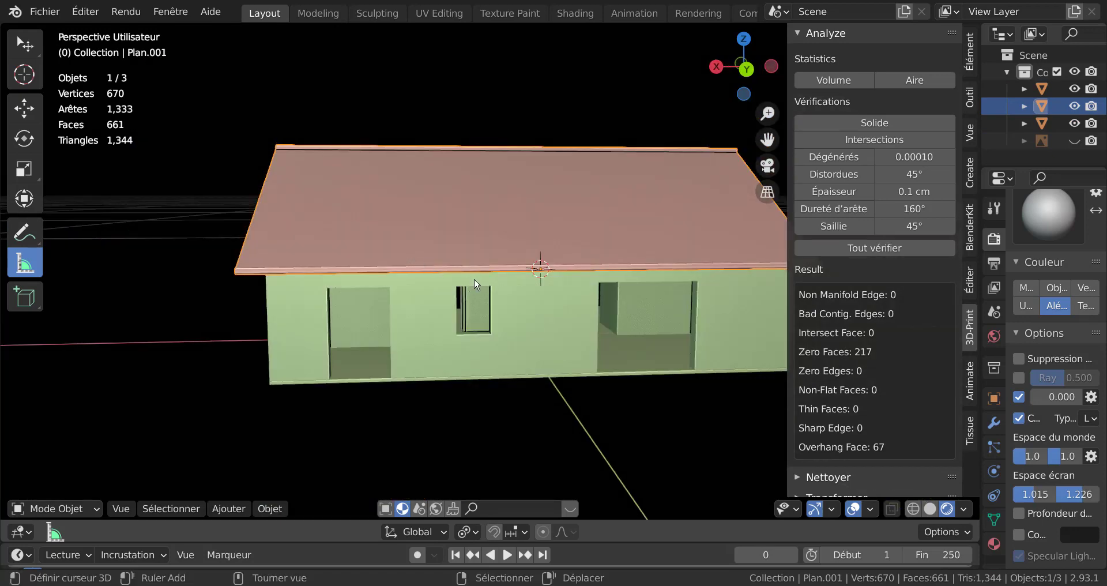
pyautogui.keyDown('shift'); pyautogui.moveTo(475, 284); pyautogui.dragTo(407, 288, button='middle'); pyautogui.keyUp('shift')
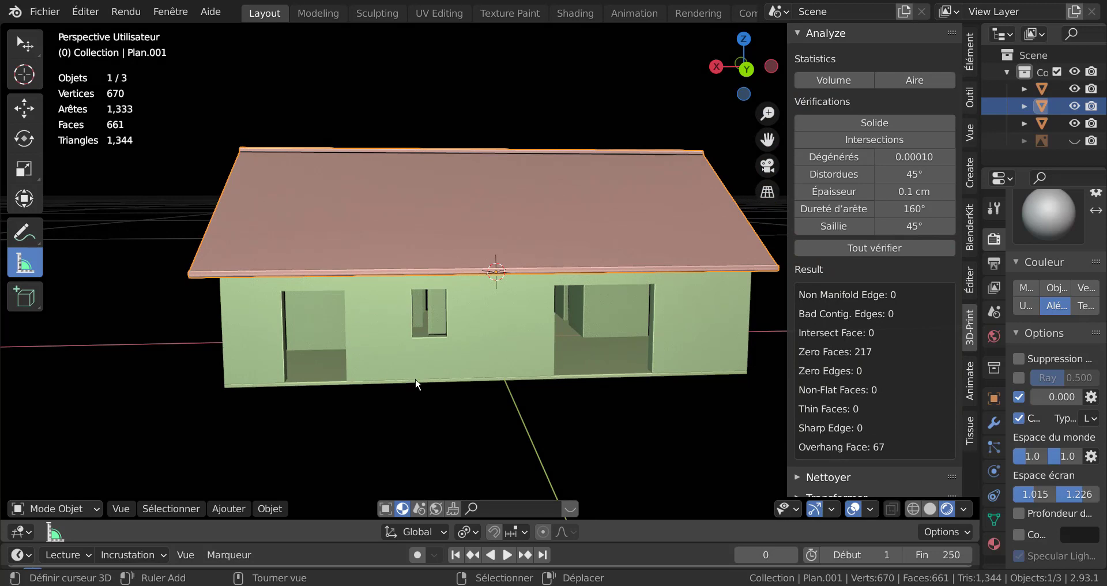
# Enter edit mode on the walls and select the upper facade face between the small window and the large opening to show its edge lengths
pyautogui.click(447, 361)
pyautogui.press('Tab')
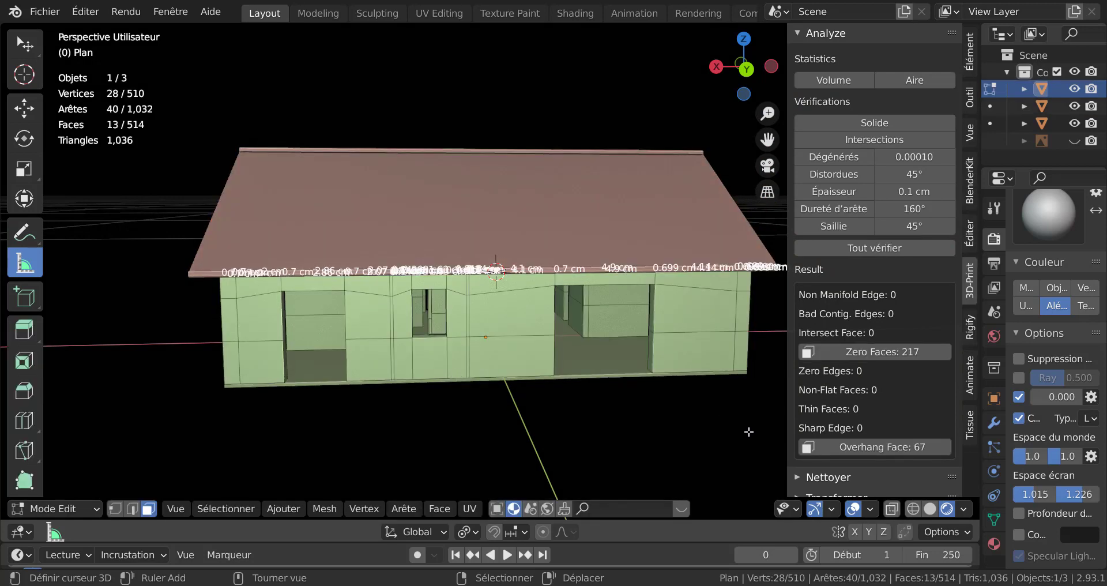
pyautogui.click(832, 508)
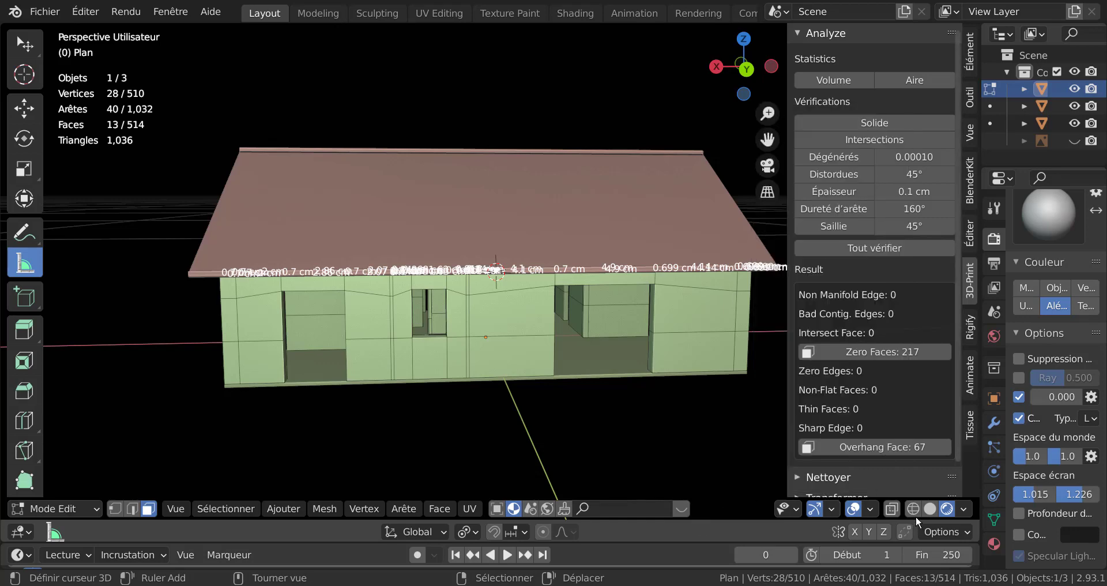
pyautogui.click(872, 508)
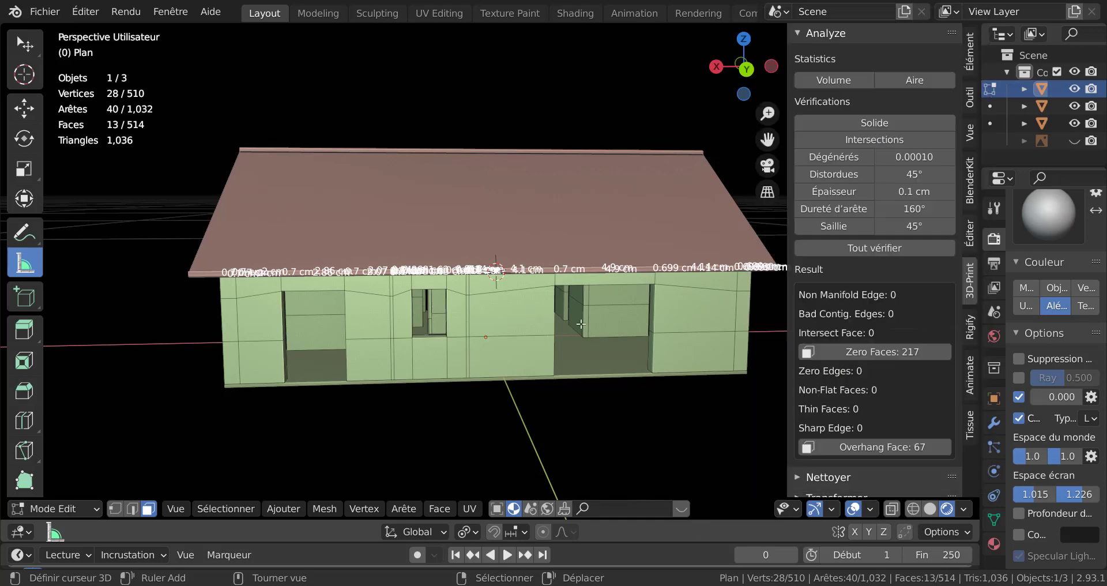
pyautogui.scroll(2, 507, 364)
pyautogui.click(470, 329)
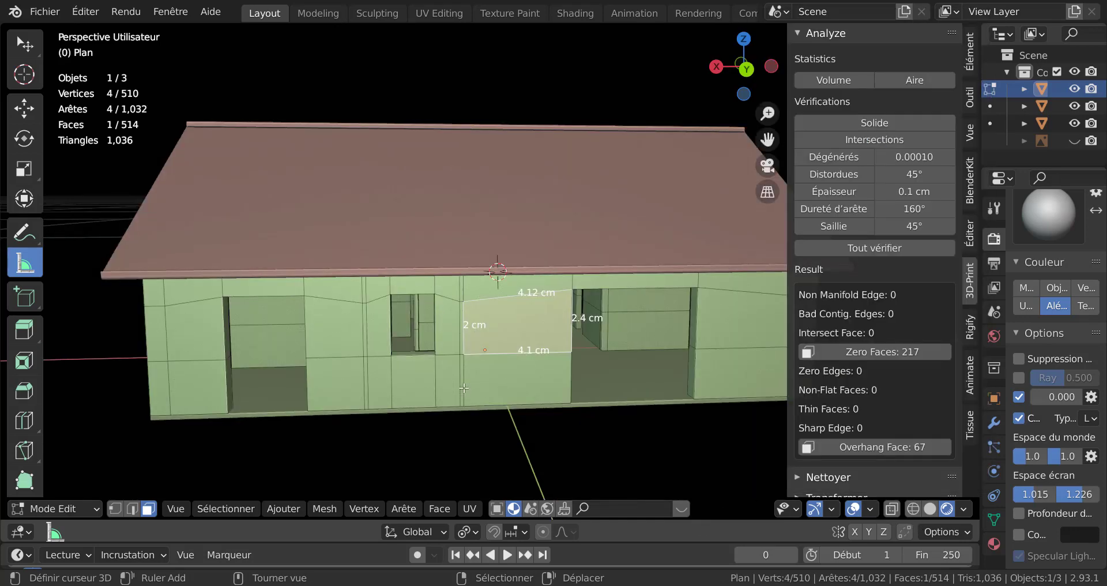
pyautogui.scroll(3, 459, 390)
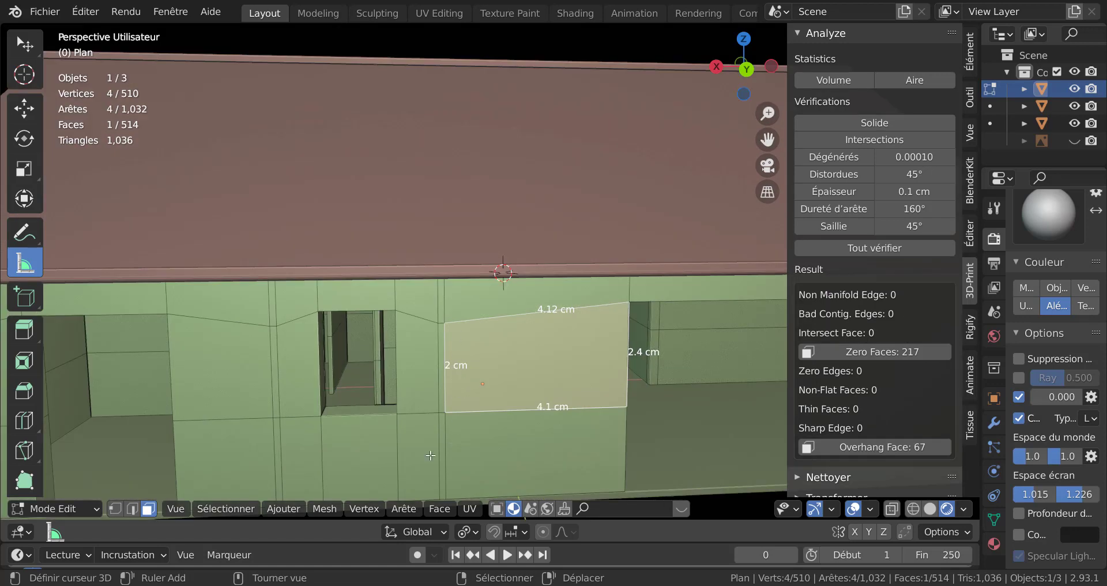
# Switch to edge selection and select the full-height vertical edge line beside the small window to read its segment lengths
pyautogui.click(132, 508)
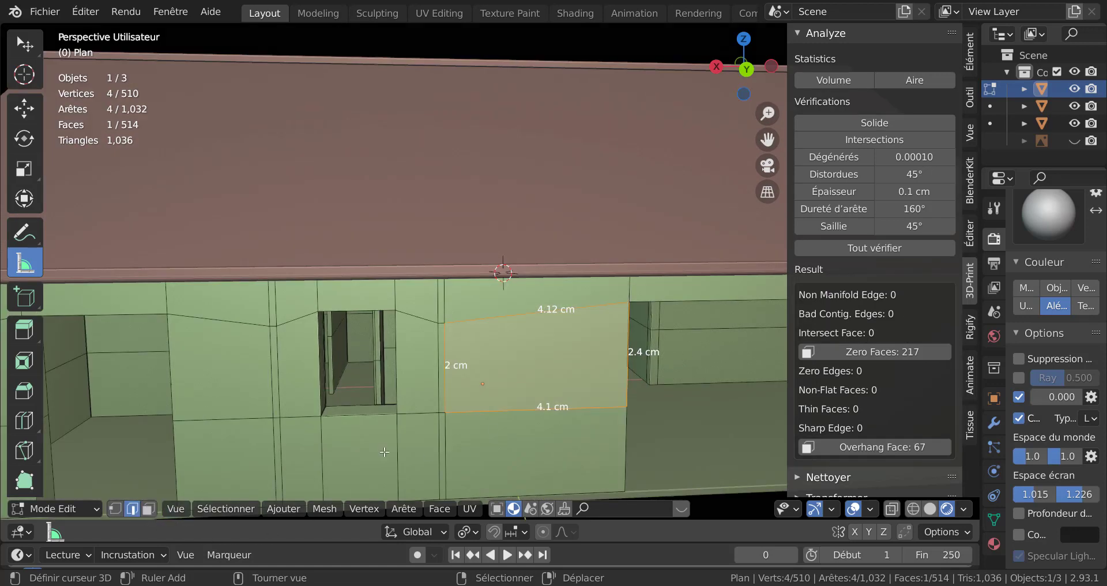
pyautogui.keyDown('alt'); pyautogui.click(446, 346); pyautogui.keyUp('alt')
pyautogui.keyDown('shift'); pyautogui.click(447, 296); pyautogui.keyUp('shift')
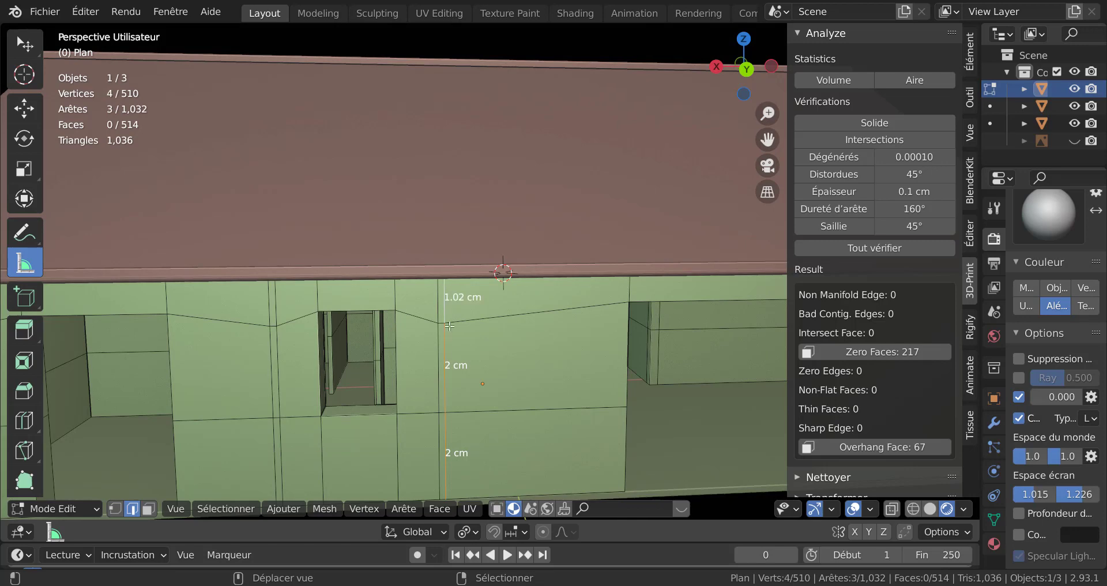
pyautogui.scroll(-3, 463, 404)
pyautogui.scroll(2, 473, 402)
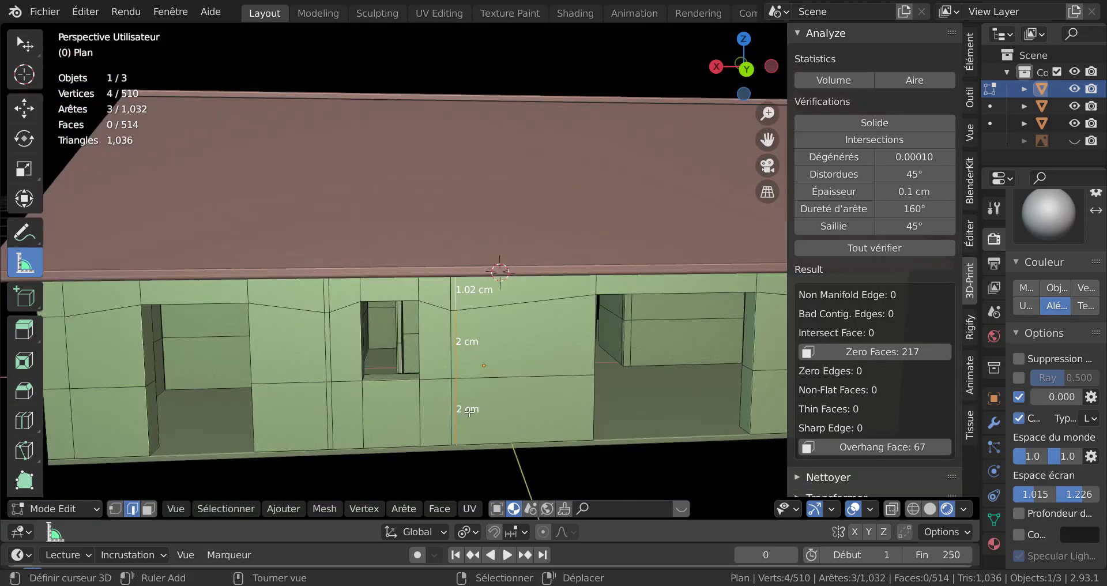
# Select the three stacked vertical edges at the outer wall corner to read the wall height, and return to object mode
pyautogui.keyDown('shift'); pyautogui.moveTo(185, 379); pyautogui.dragTo(380, 359, button='middle'); pyautogui.keyUp('shift')
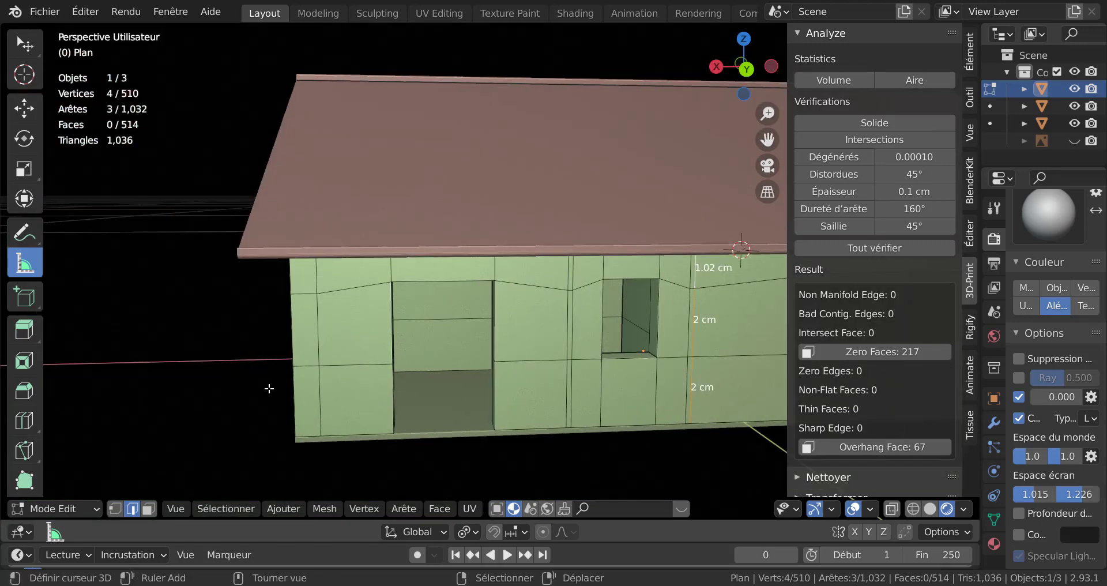
pyautogui.keyDown('alt'); pyautogui.click(277, 317); pyautogui.keyUp('alt')
pyautogui.keyDown('shift'); pyautogui.rightClick(279, 288); pyautogui.keyUp('shift')
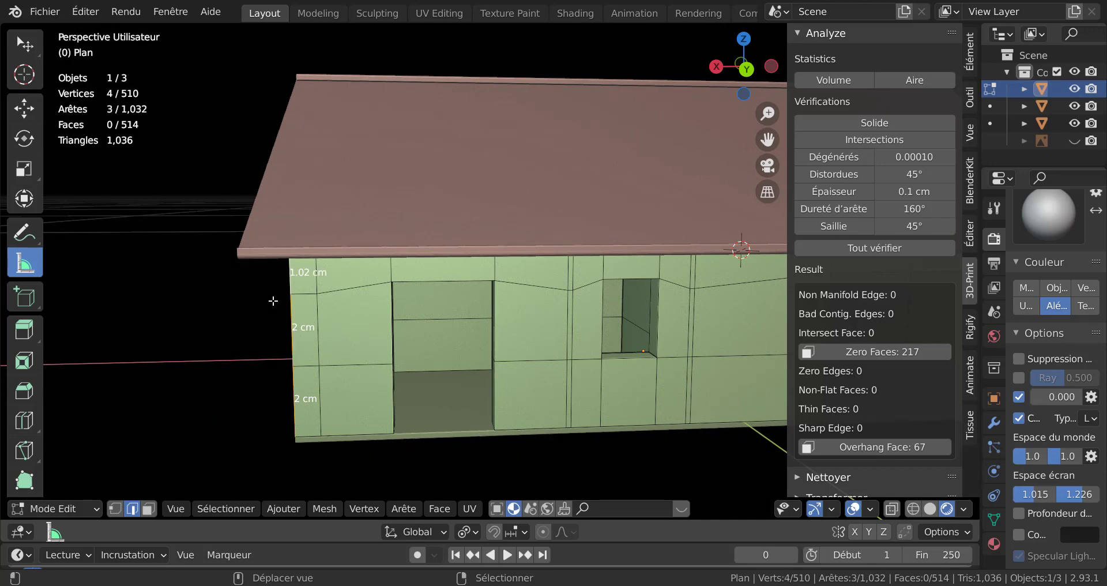
pyautogui.scroll(-3, 274, 302)
pyautogui.moveTo(476, 329); pyautogui.dragTo(685, 317, button='middle')
pyautogui.scroll(4, 515, 332)
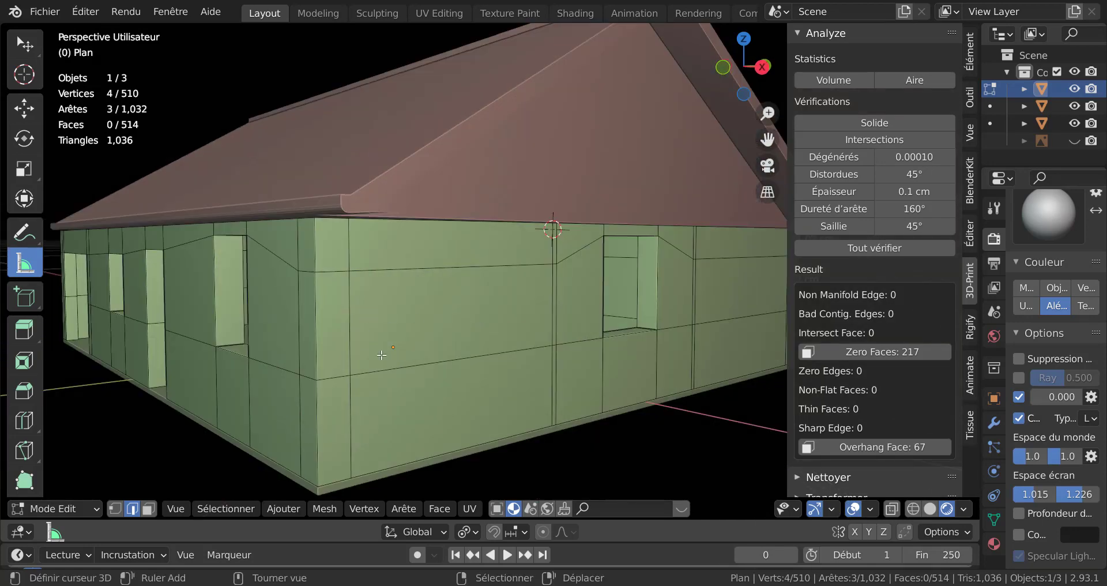
pyautogui.moveTo(383, 356); pyautogui.dragTo(411, 453, button='middle')
pyautogui.press('Tab')
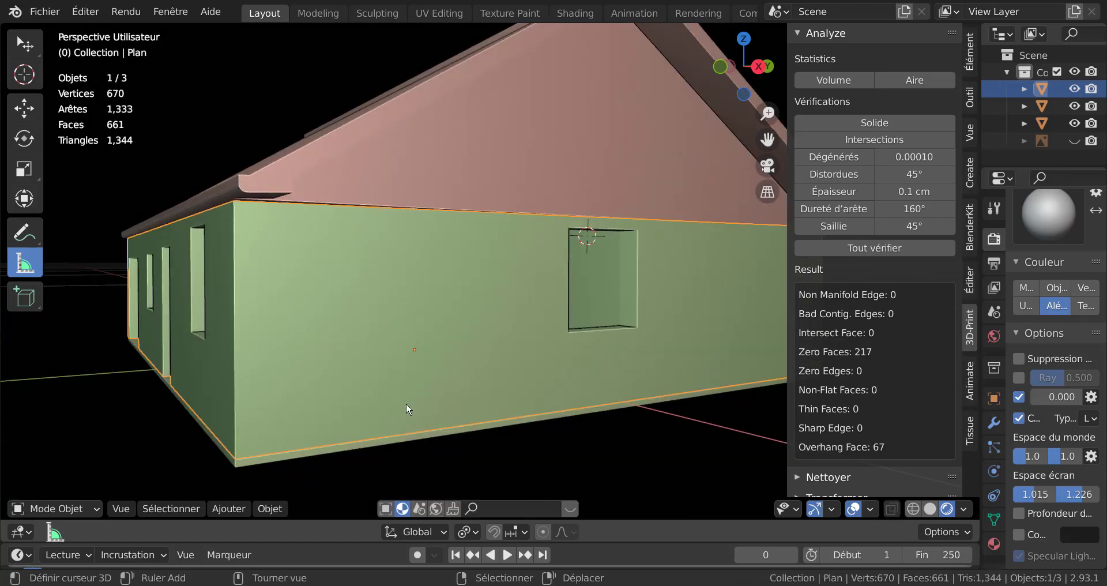
# Enter edit mode on the floor slab and select two adjacent outer edges to read its length and width
pyautogui.click(335, 459)
pyautogui.press('Tab')
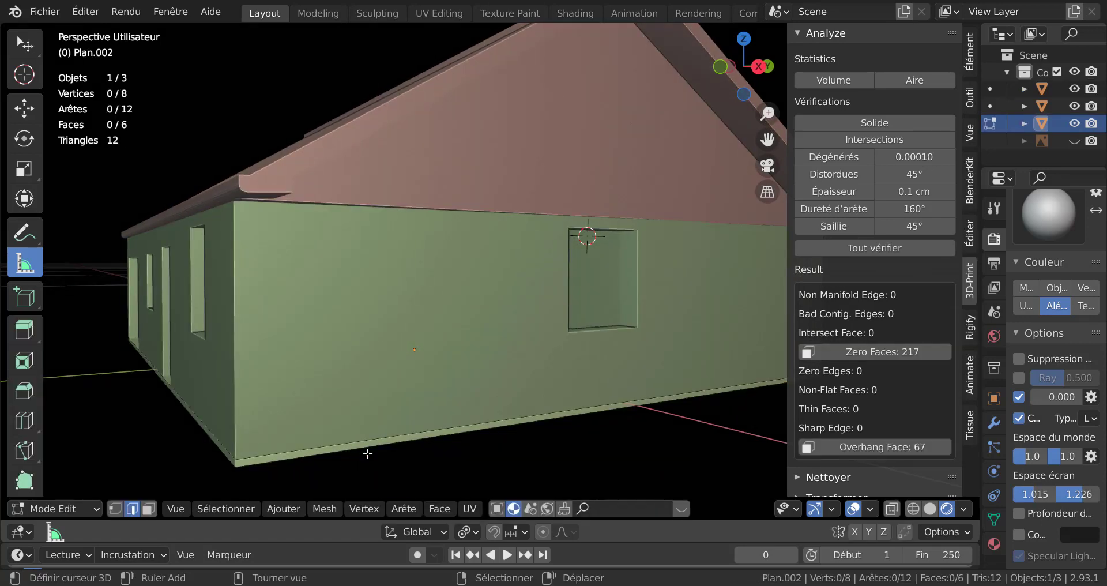
pyautogui.scroll(-1, 590, 431)
pyautogui.moveTo(477, 426); pyautogui.dragTo(564, 420, button='middle')
pyautogui.keyDown('shift'); pyautogui.rightClick(525, 414); pyautogui.keyUp('shift')
pyautogui.scroll(-4, 563, 435)
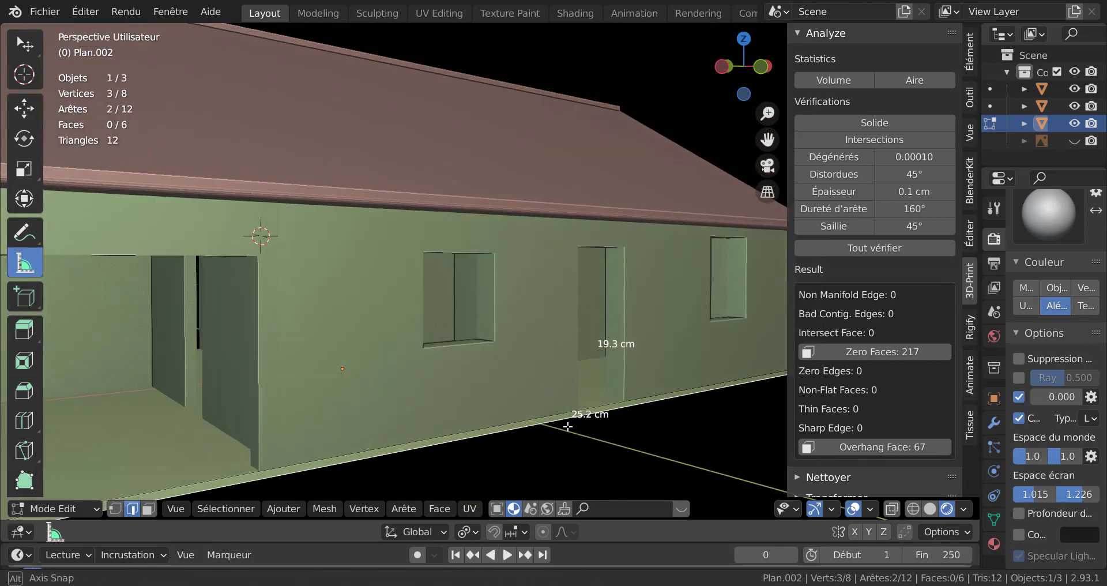
pyautogui.scroll(2, 629, 378)
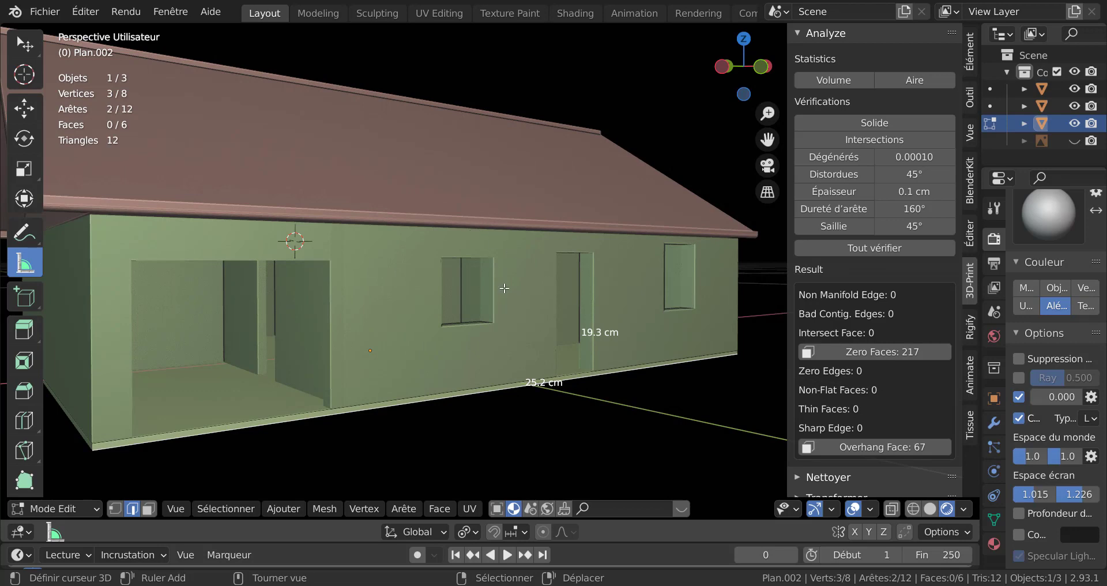
pyautogui.scroll(-2, 522, 325)
# Narrow the 3D-print sidebar to enlarge the view of the house
pyautogui.moveTo(522, 325); pyautogui.dragTo(789, 249, button='middle')
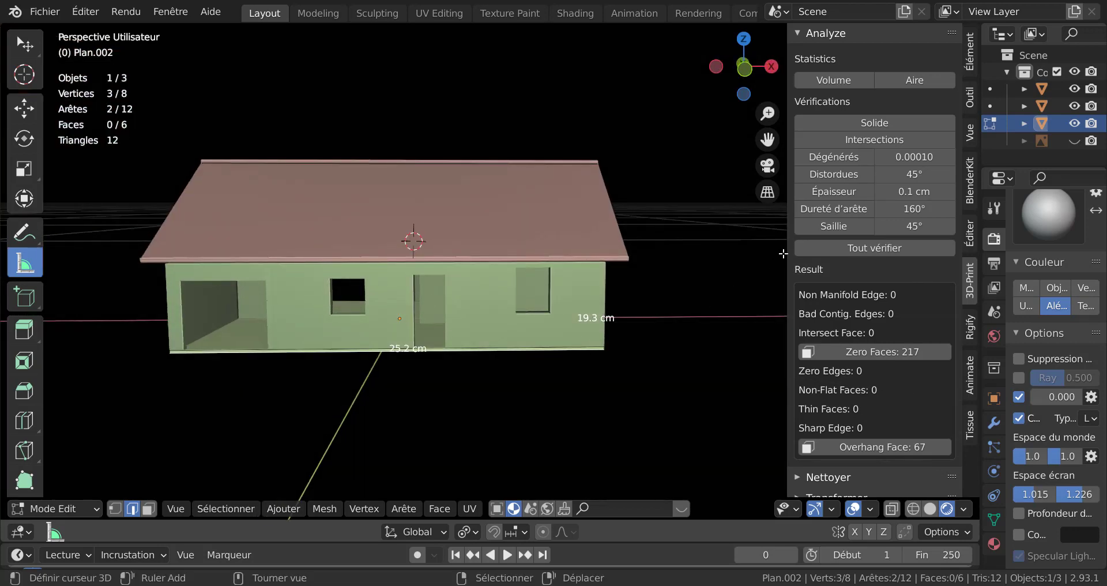
pyautogui.moveTo(789, 249); pyautogui.dragTo(911, 254)
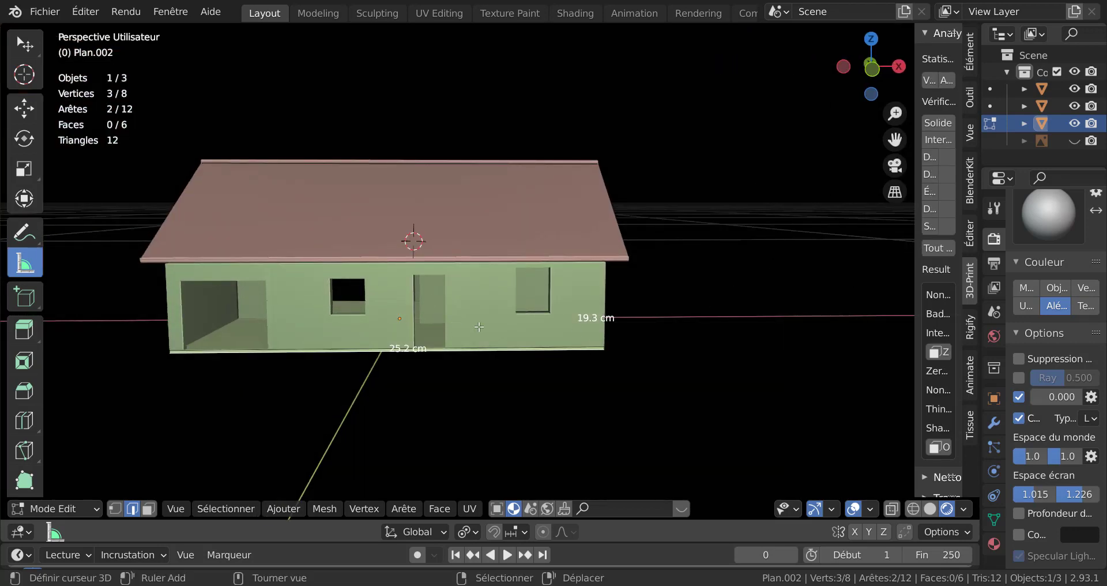
pyautogui.moveTo(479, 326); pyautogui.dragTo(519, 341, button='middle')
pyautogui.scroll(-2, 572, 302)
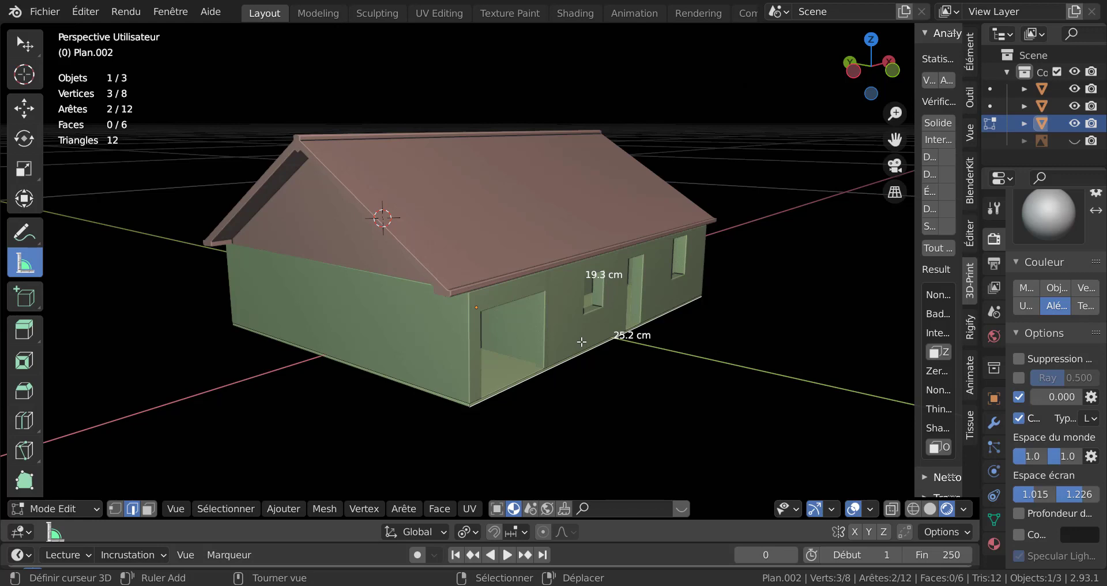
pyautogui.scroll(5, 685, 376)
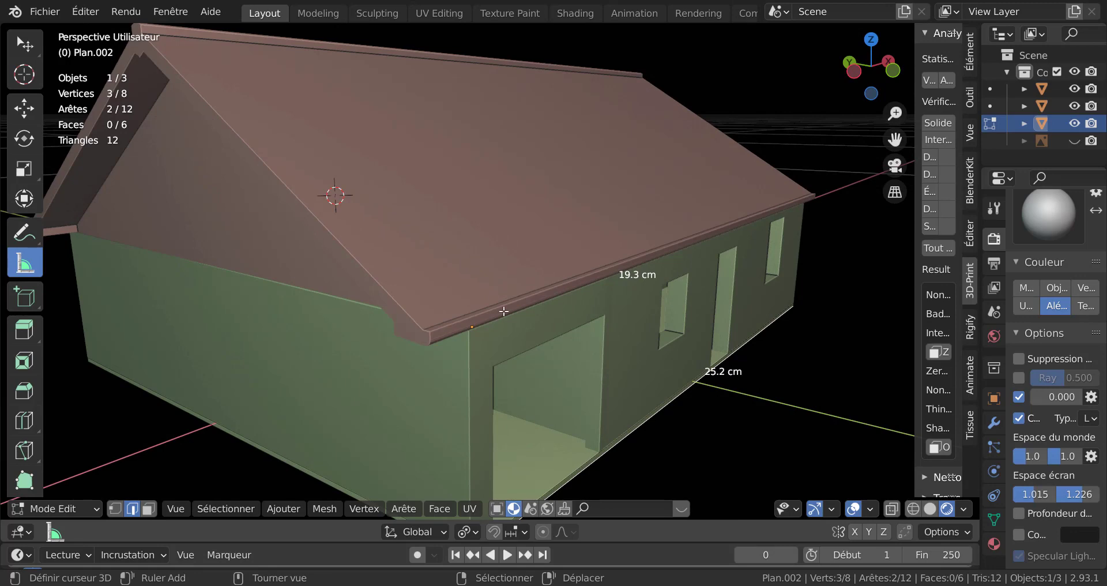
pyautogui.scroll(-1, 760, 132)
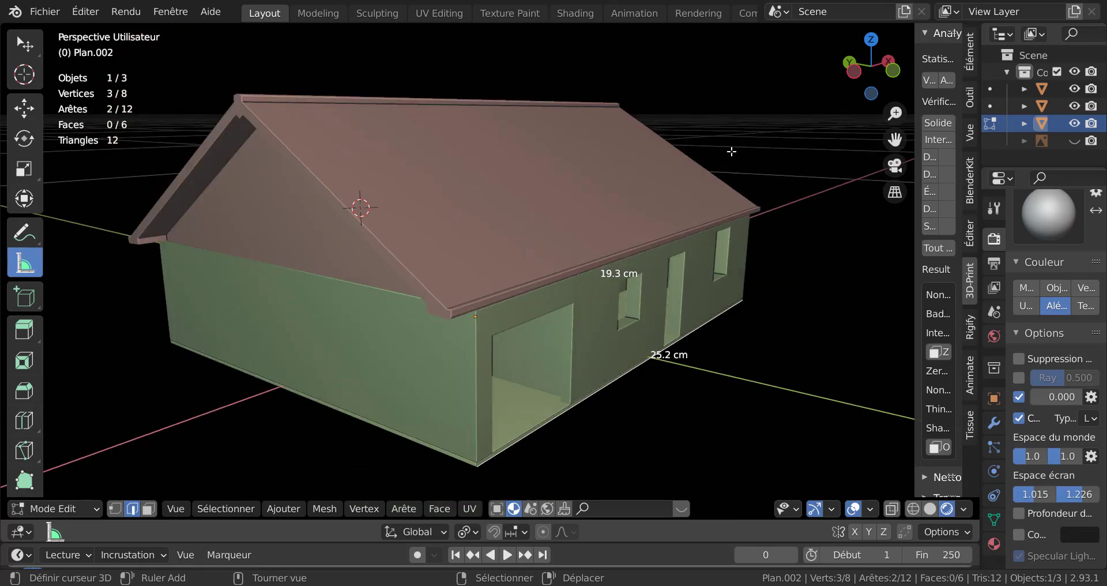
pyautogui.scroll(1, 732, 151)
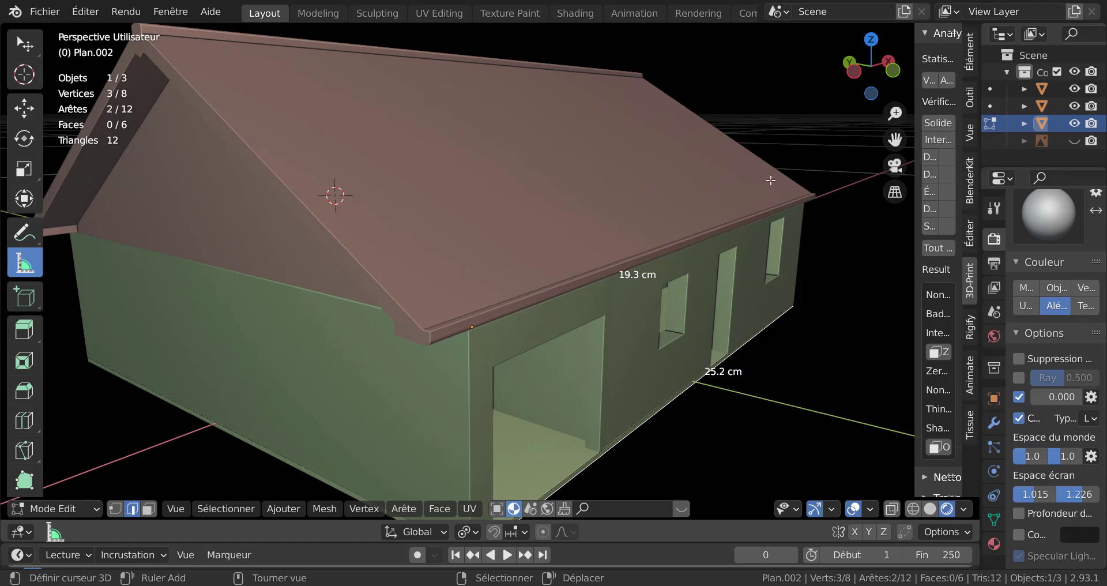
pyautogui.scroll(-3, 771, 180)
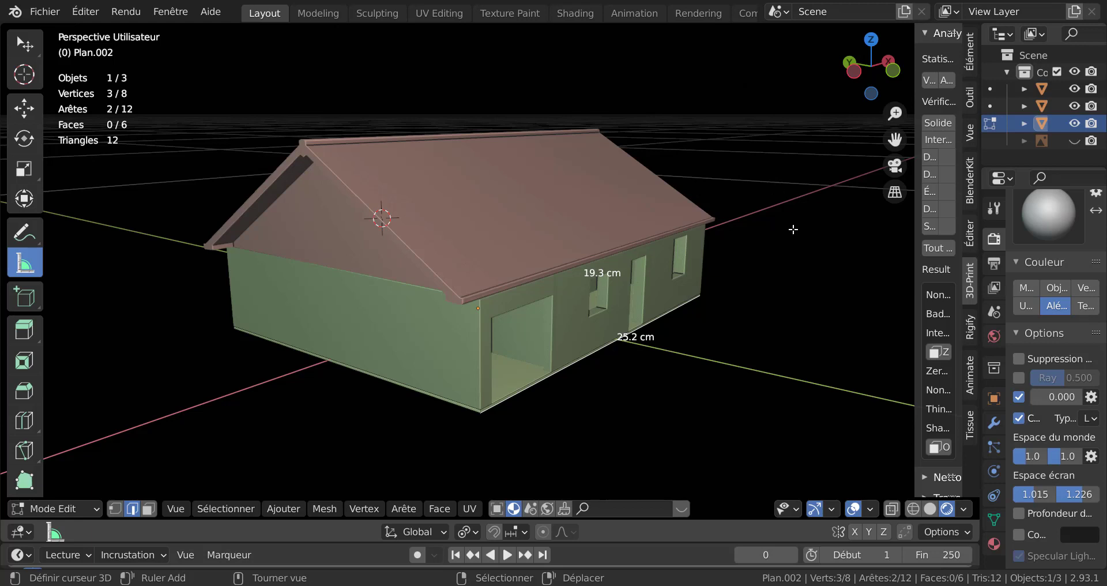
pyautogui.moveTo(915, 225); pyautogui.dragTo(813, 245)
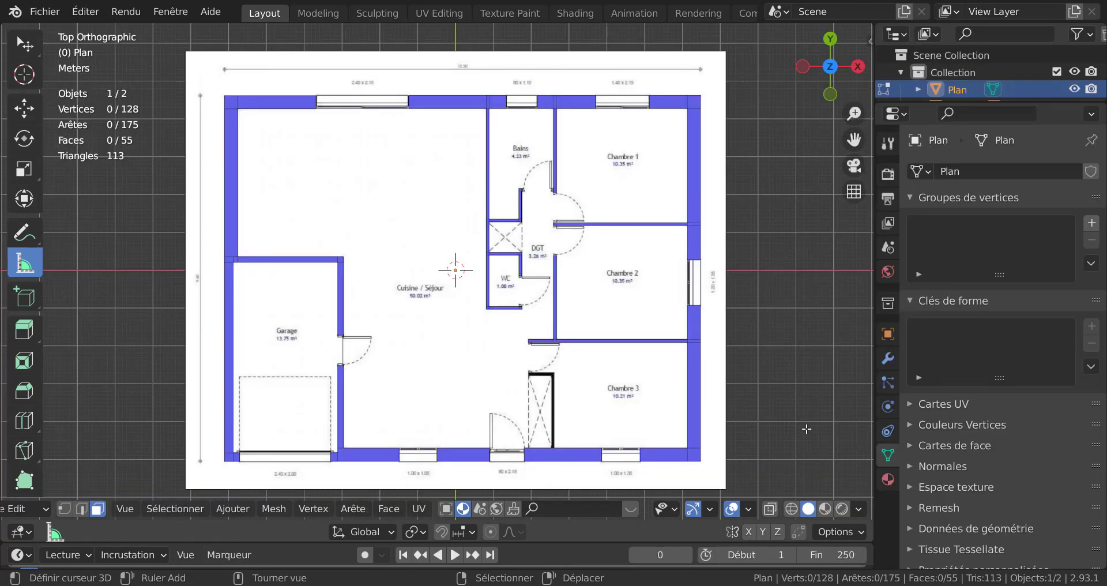
# Narrow the properties area to enlarge the 3D viewport and examine the flat walls traced over the floor plan
pyautogui.moveTo(803, 427); pyautogui.dragTo(865, 277, button='middle')
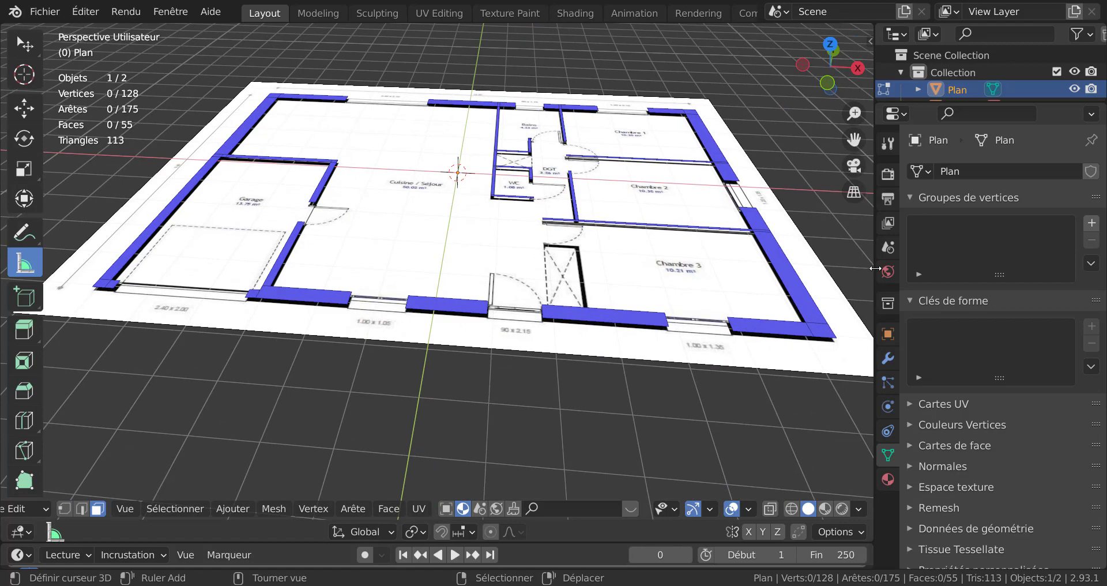
pyautogui.moveTo(876, 268); pyautogui.dragTo(1007, 268)
pyautogui.moveTo(610, 357); pyautogui.dragTo(600, 346, button='middle')
pyautogui.scroll(4, 597, 347)
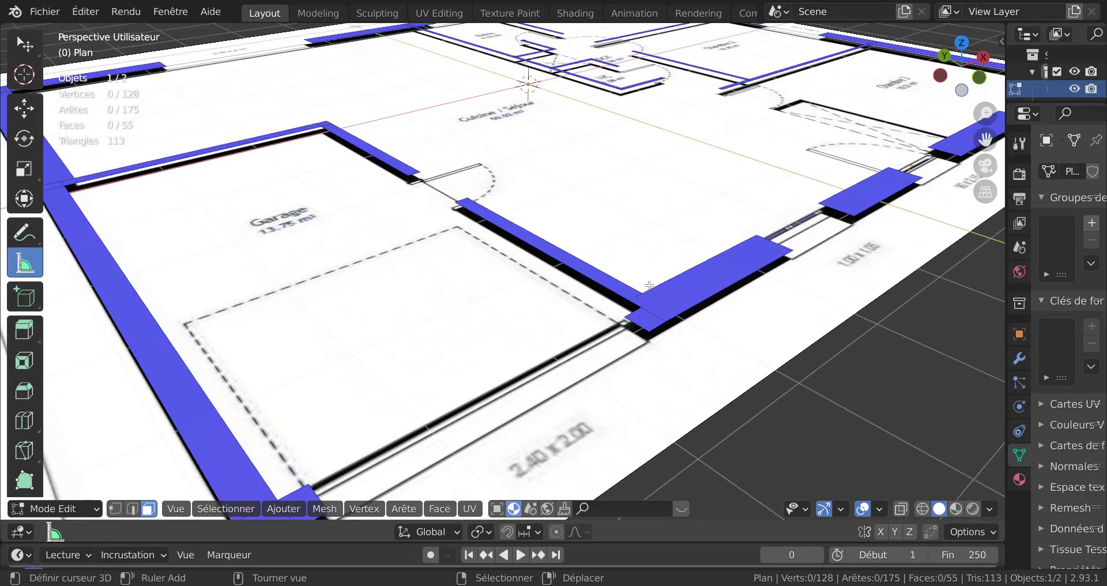
pyautogui.scroll(-4, 675, 291)
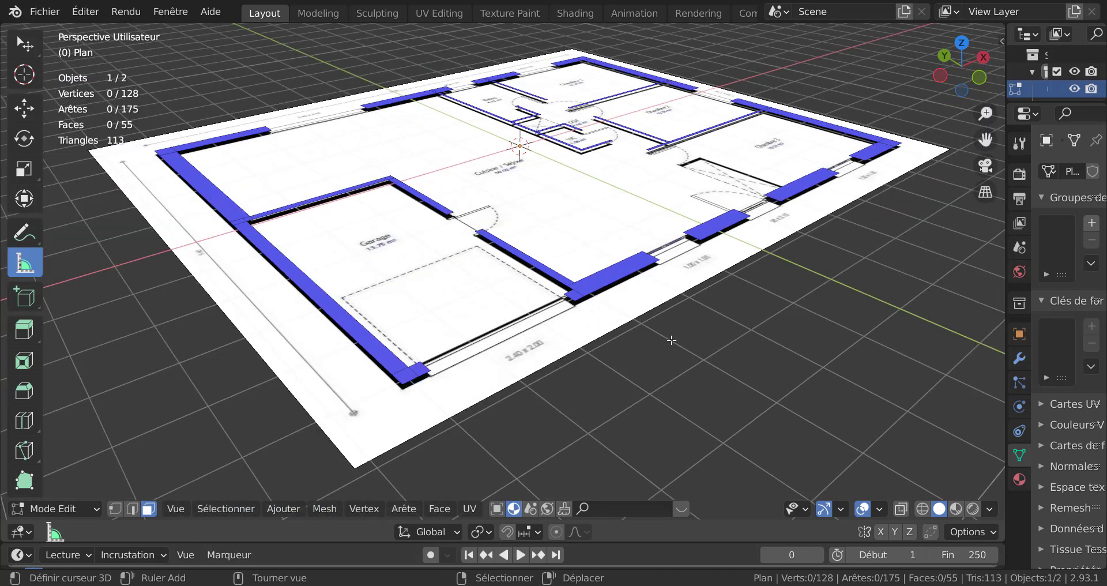
pyautogui.moveTo(642, 346)
pyautogui.mouseDown(button='middle')
pyautogui.moveTo(621, 343)
pyautogui.moveTo(648, 344)
pyautogui.moveTo(633, 349)
pyautogui.mouseUp(button='middle')
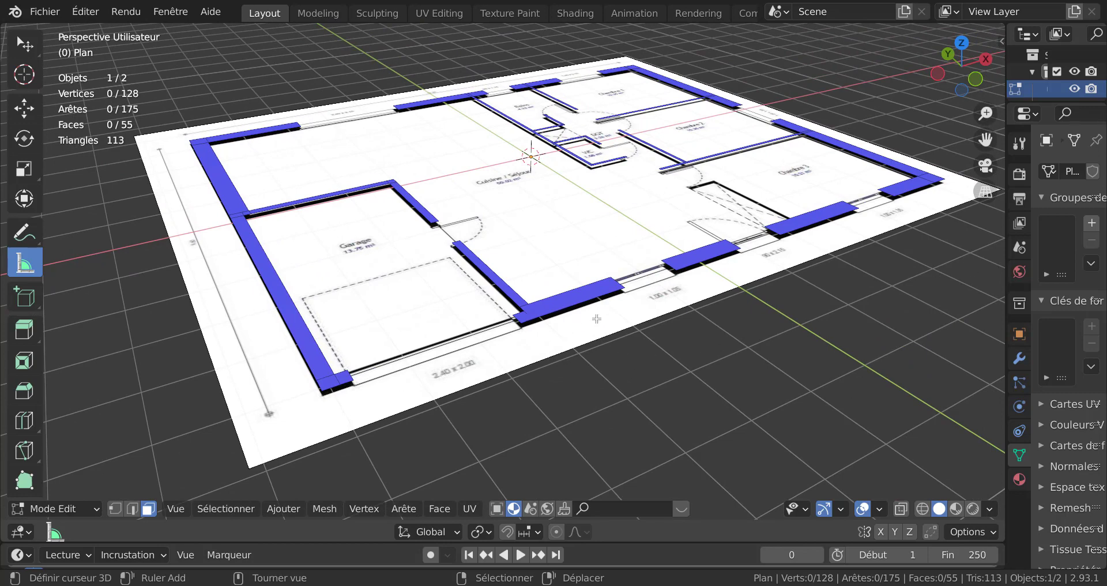
pyautogui.scroll(2, 508, 348)
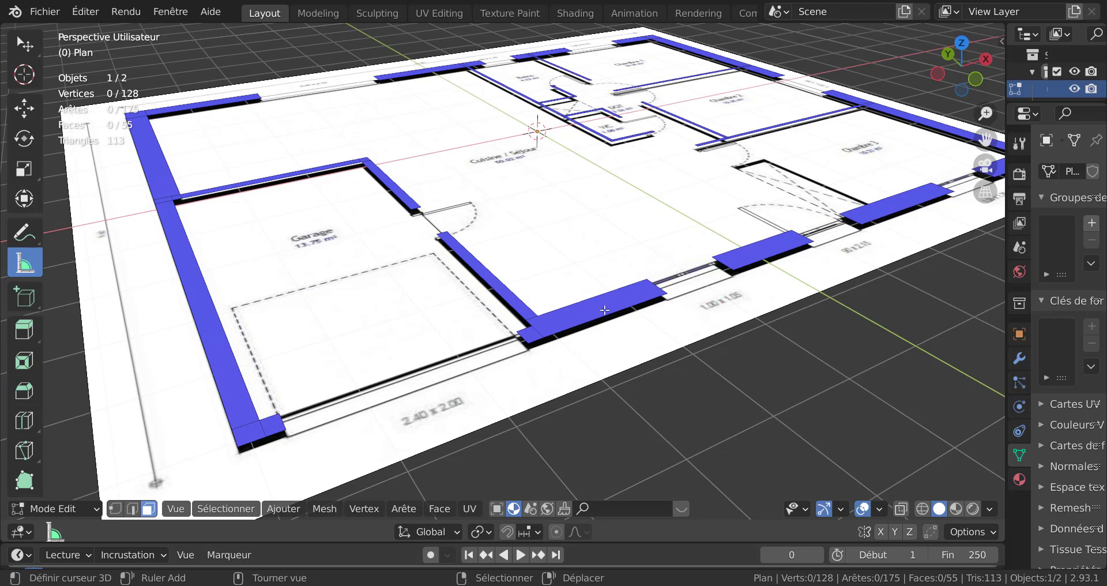
# Select all the flat wall faces of the floor plan, extrude them in place and raise them 1 m along Z
pyautogui.press('a')
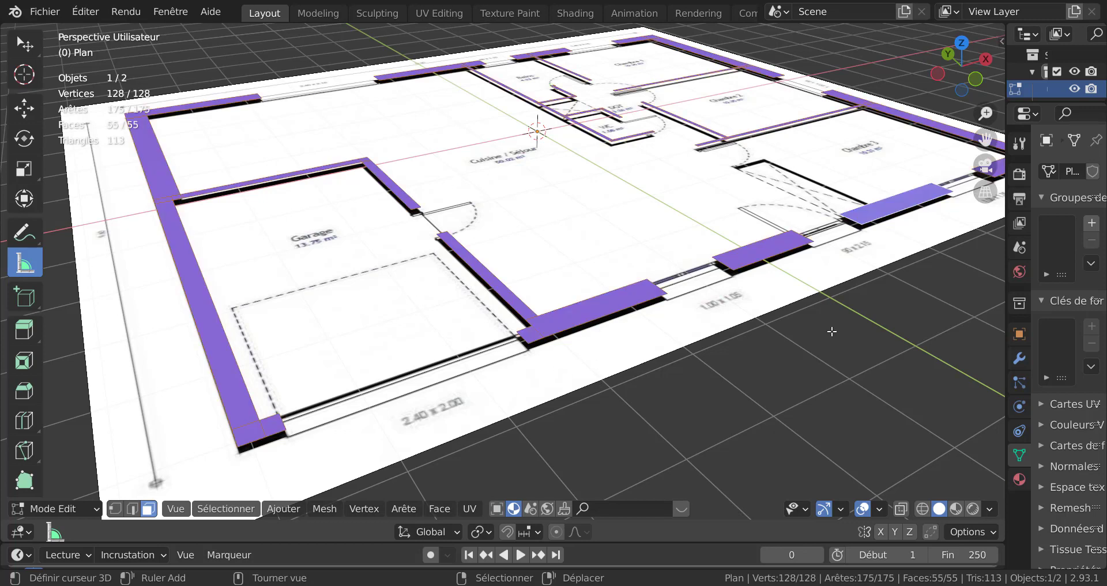
pyautogui.press('e')
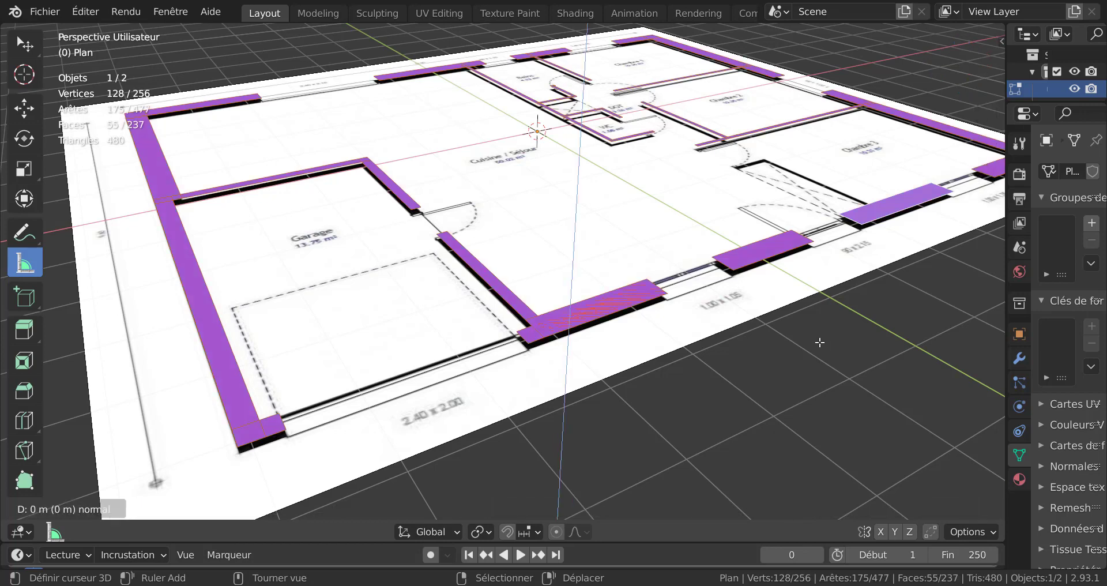
pyautogui.click(819, 343)
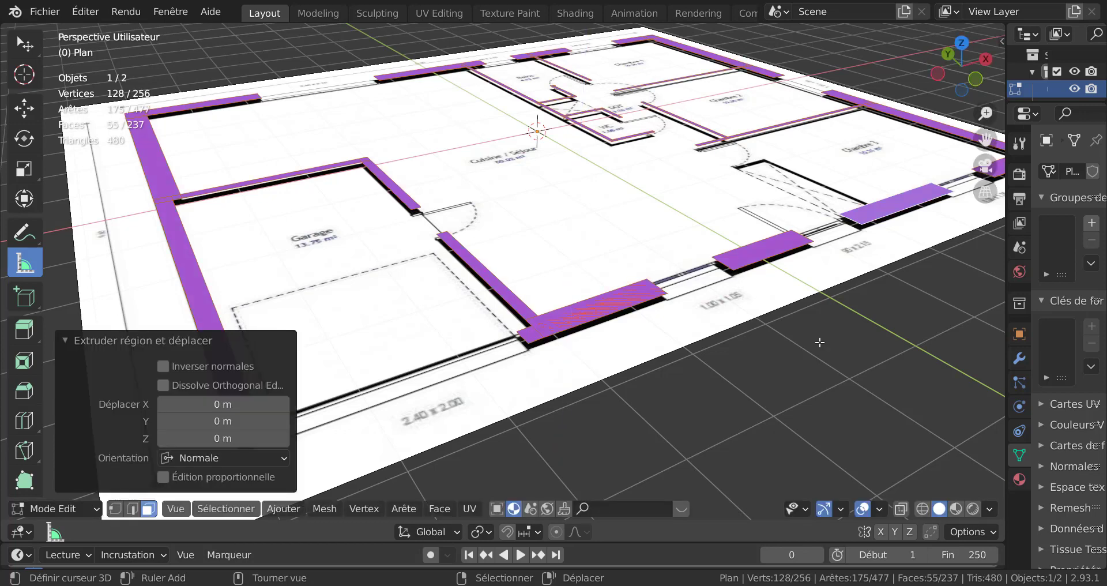
pyautogui.press('g')
pyautogui.press('z')
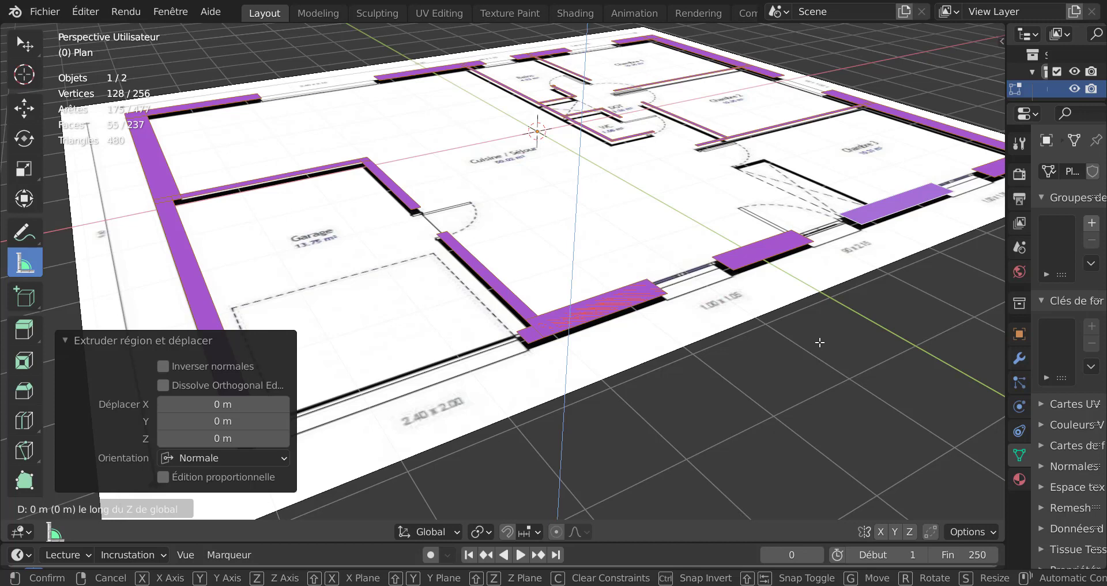
pyautogui.write('1')
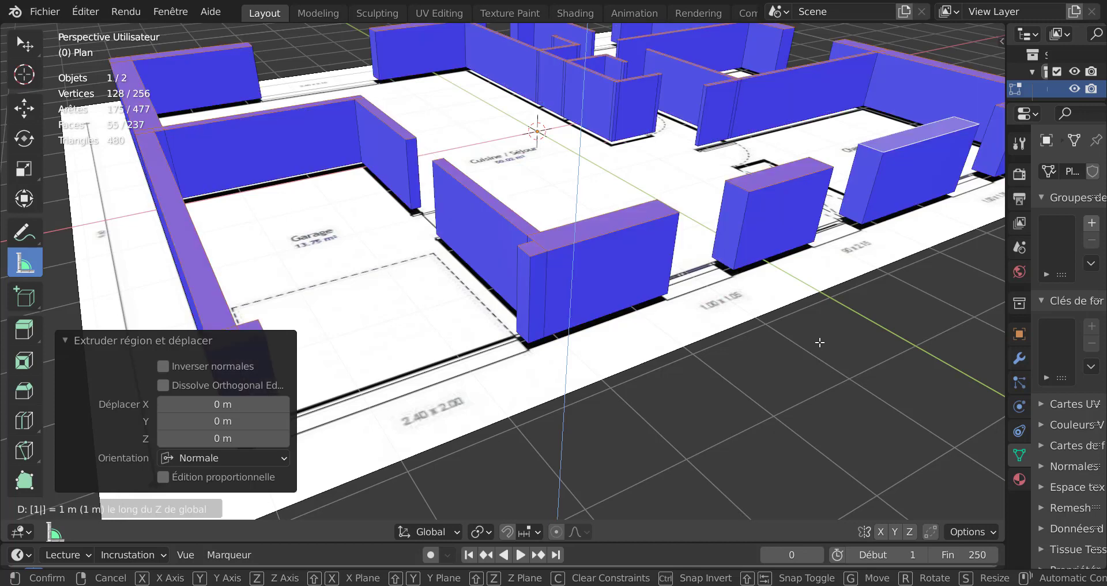
pyautogui.press('Return')
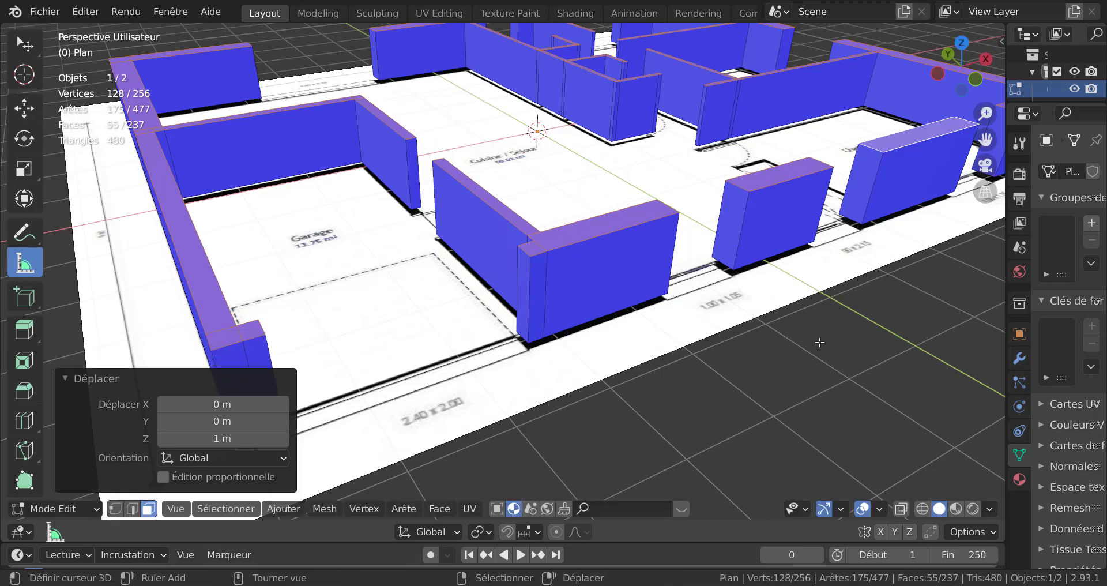
# Extrude the selected wall tops again and raise this second level 1 m along Z
pyautogui.write('e')
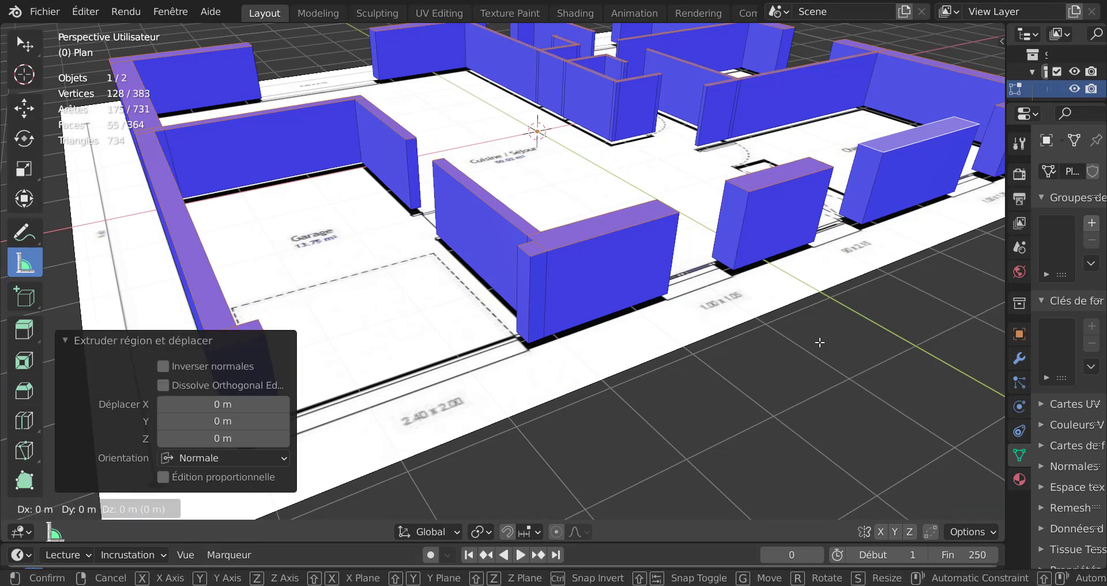
pyautogui.write('1')
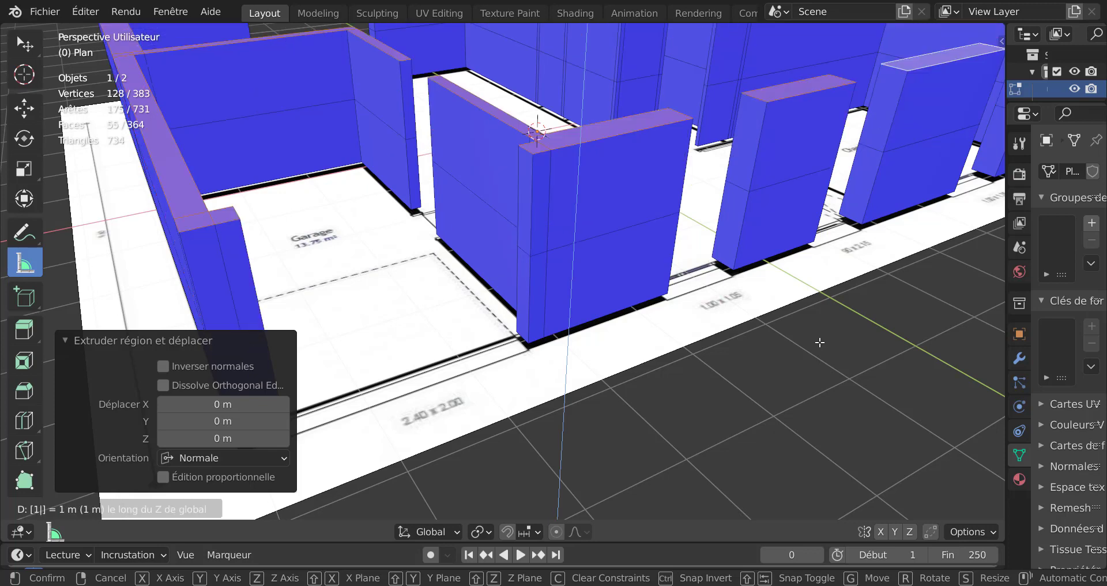
pyautogui.press('Return')
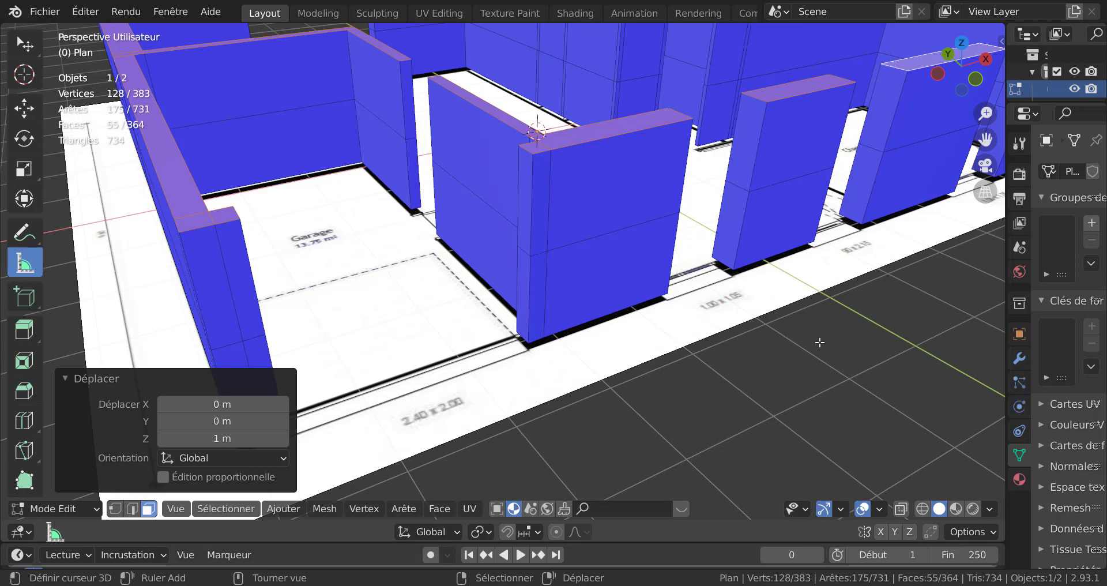
# Extrude the wall tops a third time and raise this uppermost level 0.5 m along Z
pyautogui.press('e')
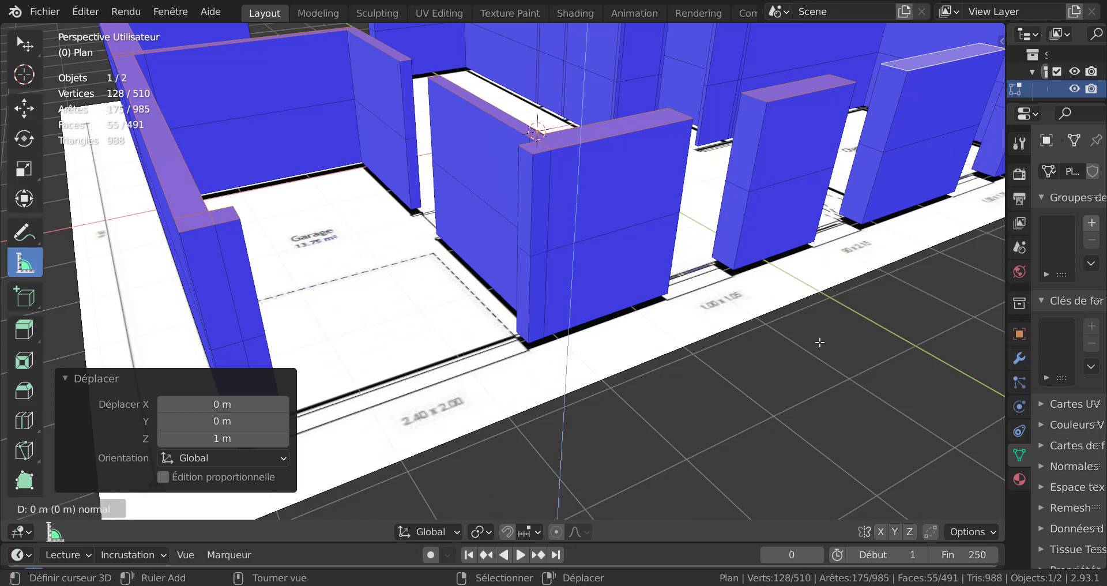
pyautogui.press('Return')
pyautogui.write('gz')
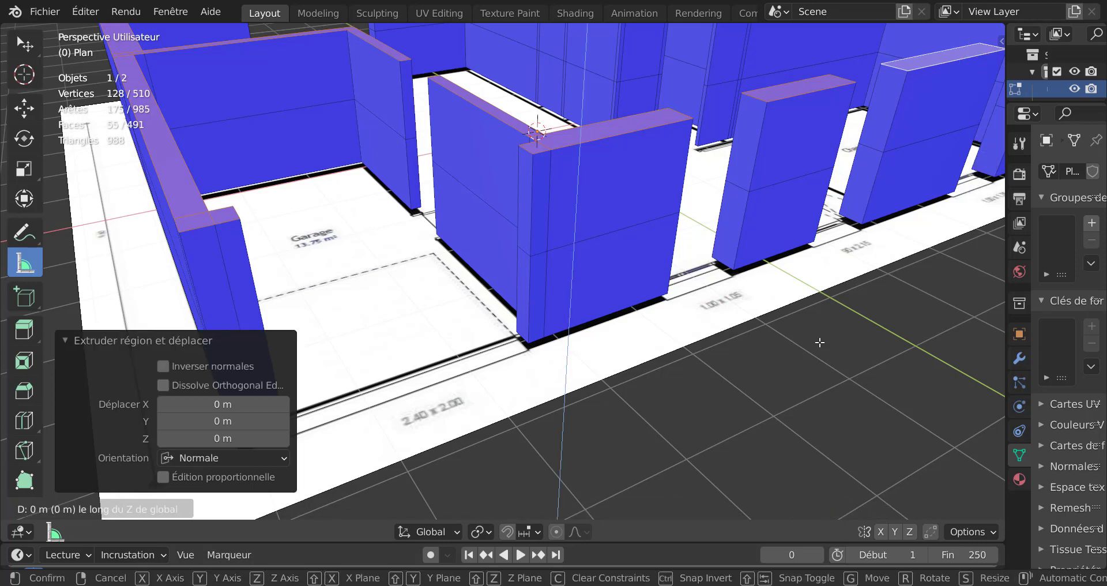
pyautogui.write('0.')
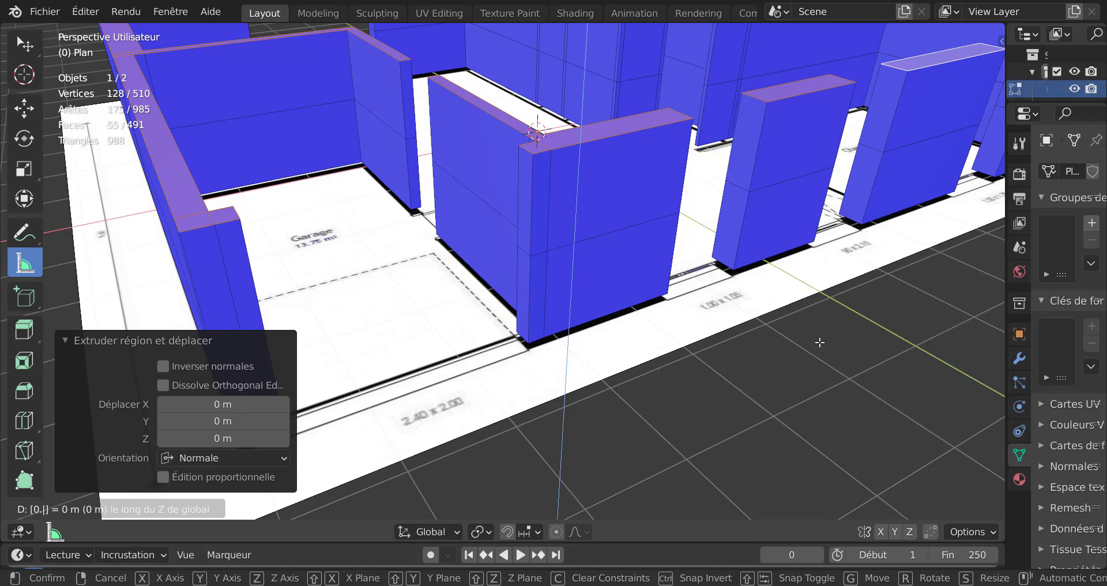
pyautogui.write('5')
pyautogui.press('Return')
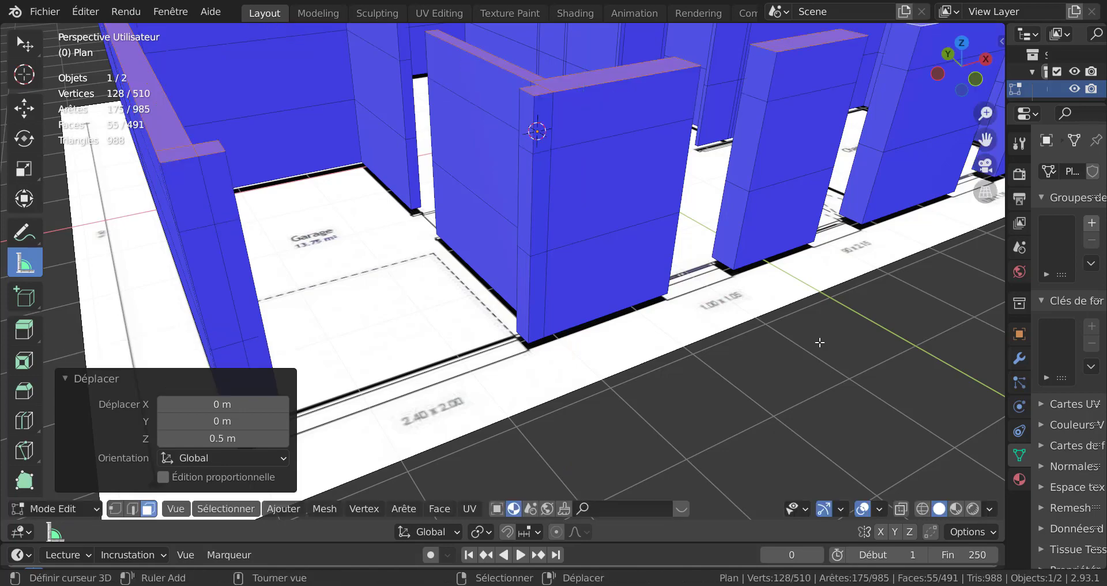
# Select the two facing uppermost wall-end faces at the garage door opening and bridge their edge loops to form the lintel
pyautogui.scroll(-6, 824, 315)
pyautogui.moveTo(705, 333); pyautogui.dragTo(538, 356, button='middle')
pyautogui.scroll(8, 537, 357)
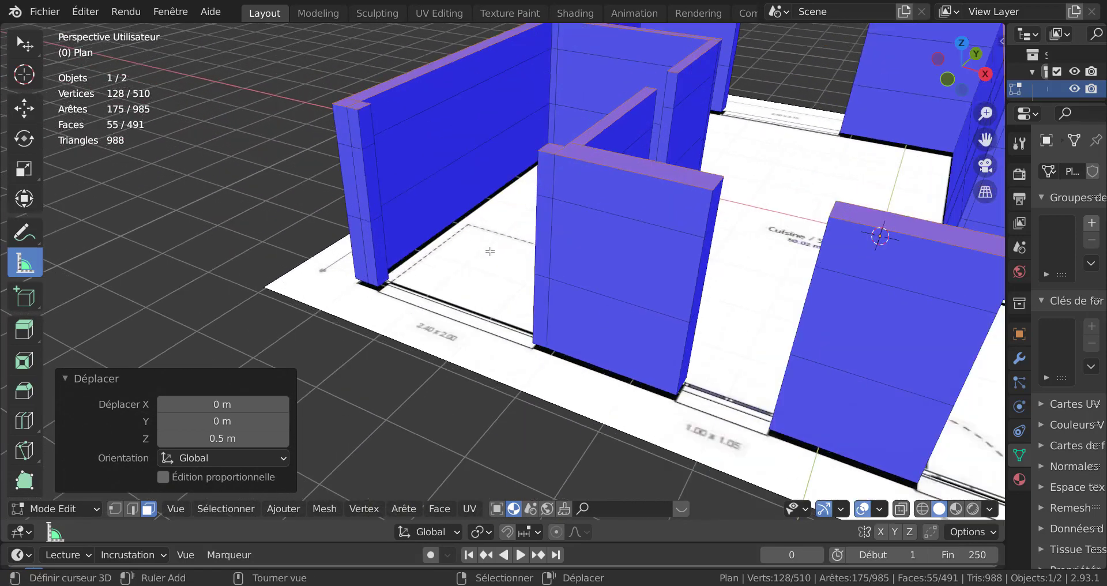
pyautogui.scroll(3, 490, 251)
pyautogui.keyDown('shift'); pyautogui.moveTo(376, 144); pyautogui.dragTo(442, 246, button='middle'); pyautogui.keyUp('shift')
pyautogui.rightClick(298, 180)
pyautogui.moveTo(545, 227); pyautogui.dragTo(605, 229, button='middle')
pyautogui.keyDown('shift'); pyautogui.moveTo(744, 240); pyautogui.dragTo(822, 199, button='middle'); pyautogui.keyUp('shift')
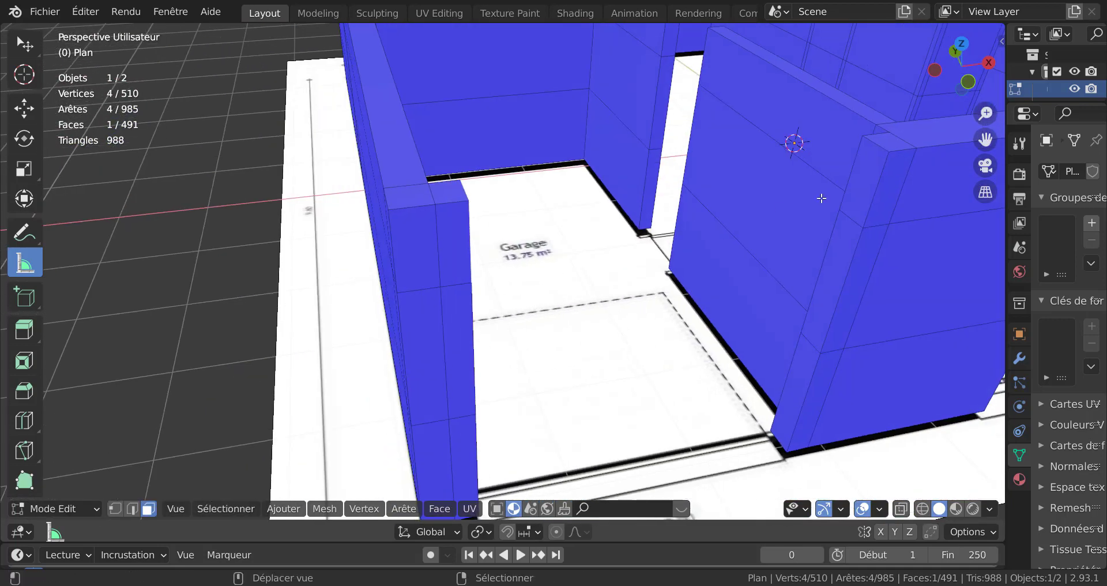
pyautogui.keyDown('shift'); pyautogui.rightClick(850, 182); pyautogui.keyUp('shift')
pyautogui.press('q')
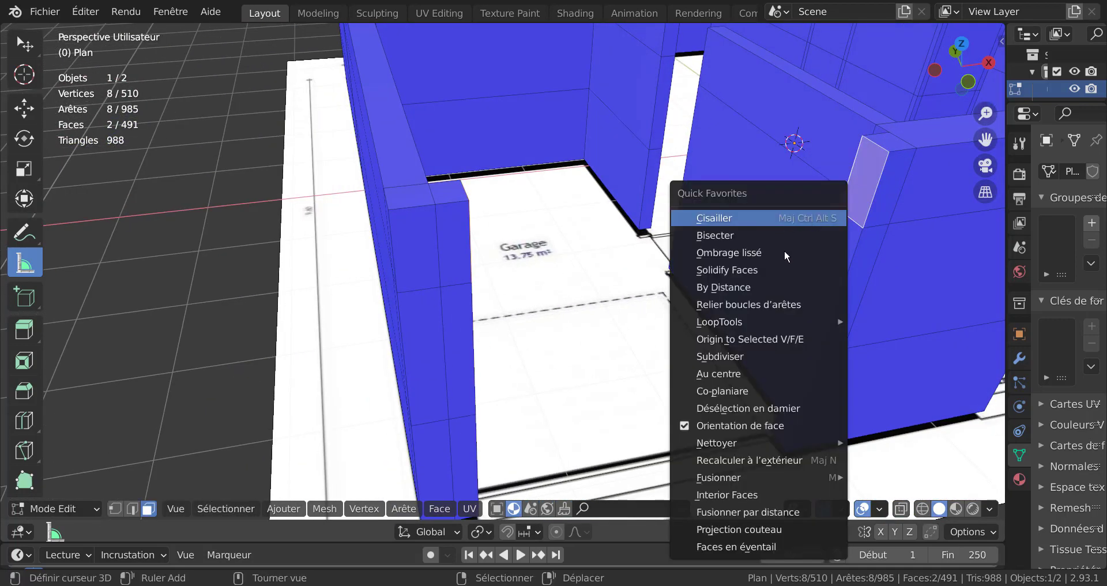
pyautogui.click(760, 304)
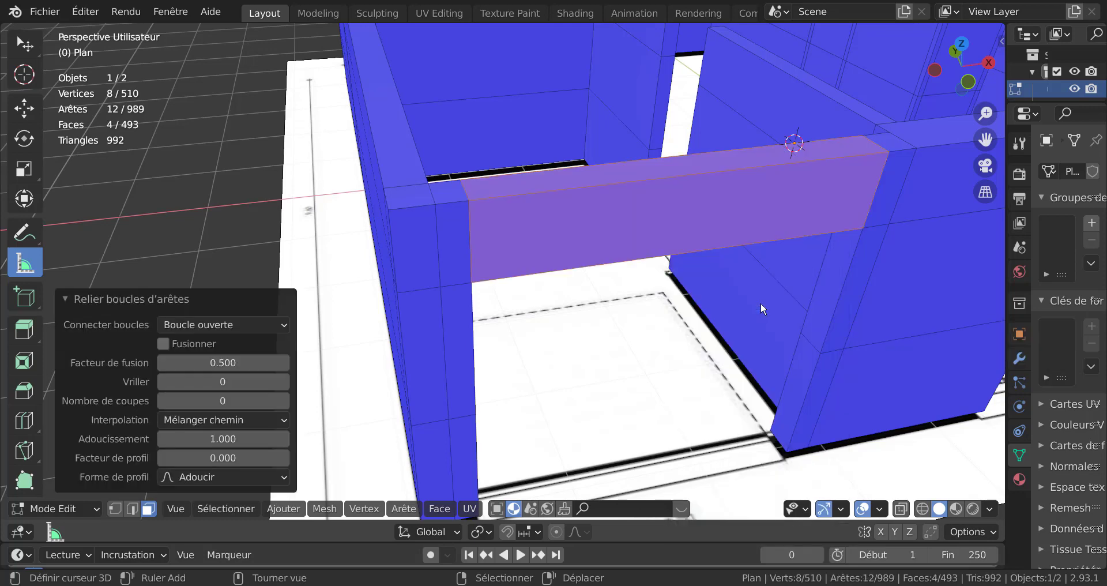
# Select the facing uppermost wall-end faces of the 1.00 x 1.05 window opening beside the garage and bridge their edge loops
pyautogui.scroll(-4, 750, 300)
pyautogui.moveTo(750, 300); pyautogui.dragTo(662, 251, button='middle')
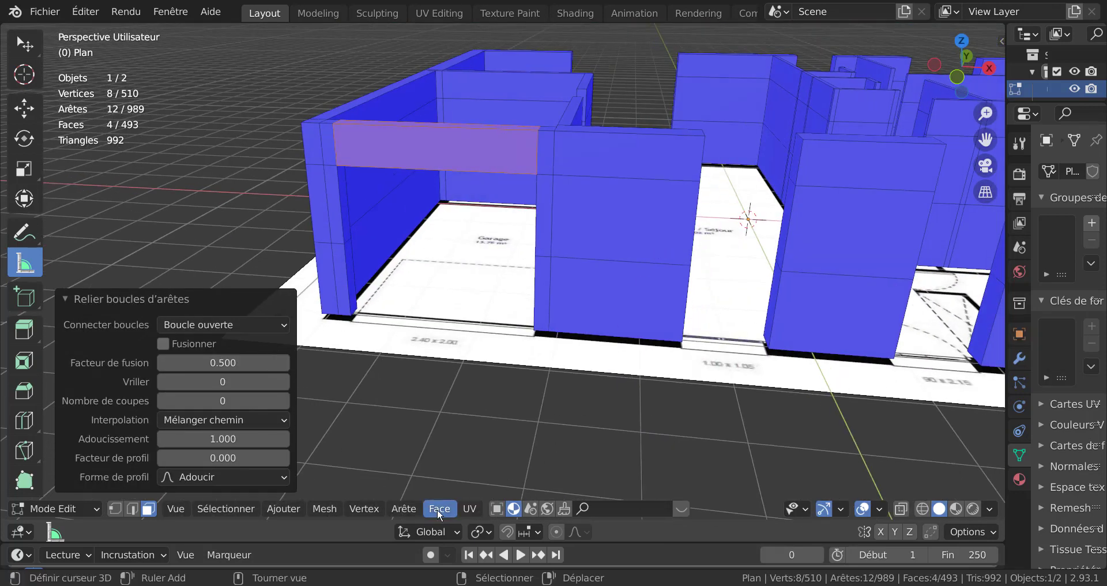
pyautogui.click(405, 510)
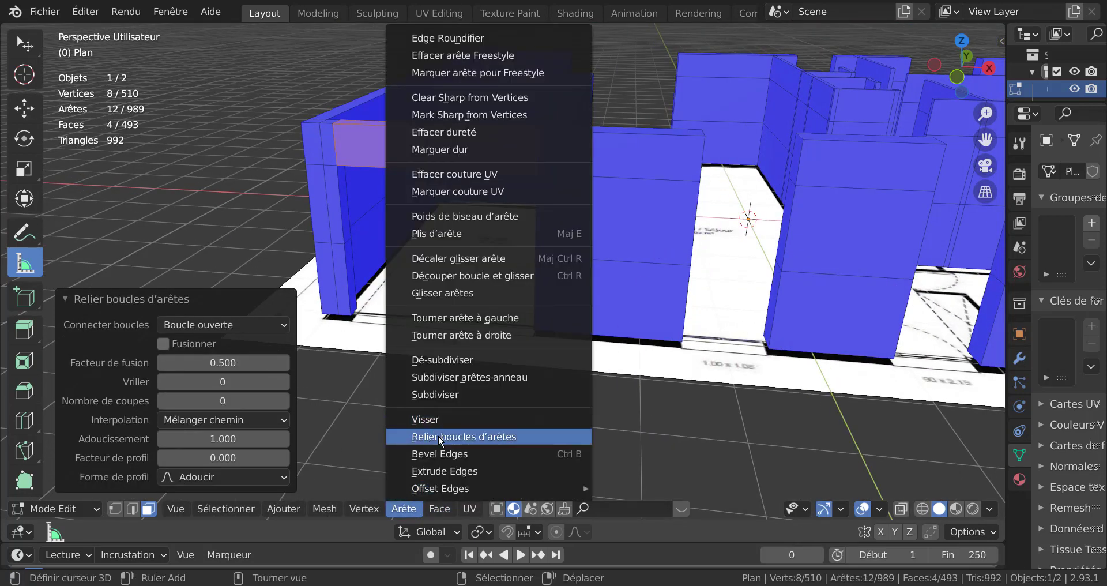
pyautogui.moveTo(693, 326); pyautogui.dragTo(613, 327, button='middle')
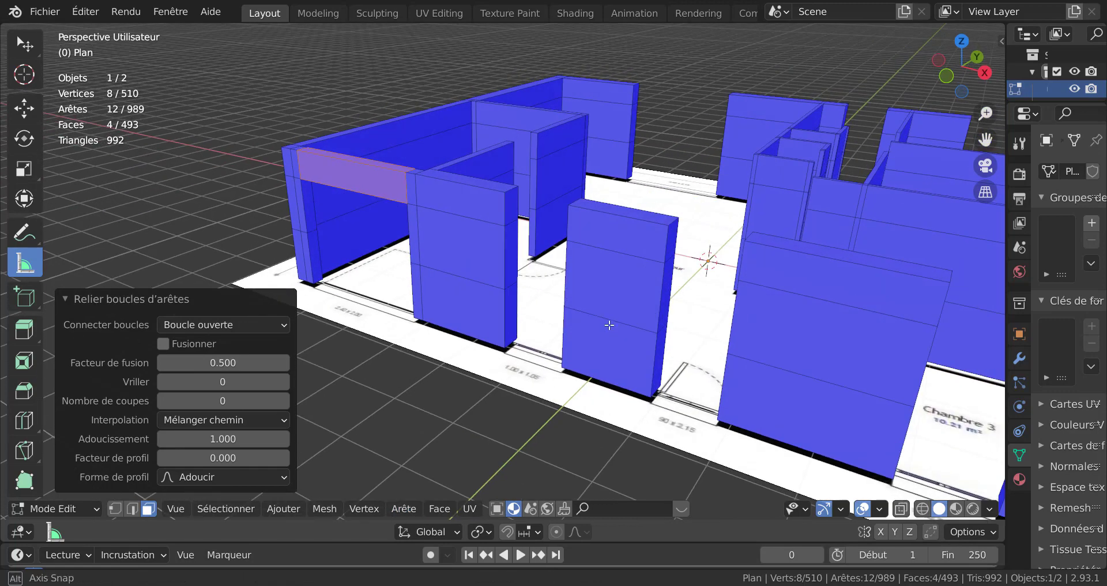
pyautogui.click(512, 202)
pyautogui.moveTo(576, 230); pyautogui.dragTo(641, 206, button='middle')
pyautogui.keyDown('shift'); pyautogui.rightClick(642, 201); pyautogui.keyUp('shift')
pyautogui.moveTo(625, 313); pyautogui.dragTo(573, 310, button='middle')
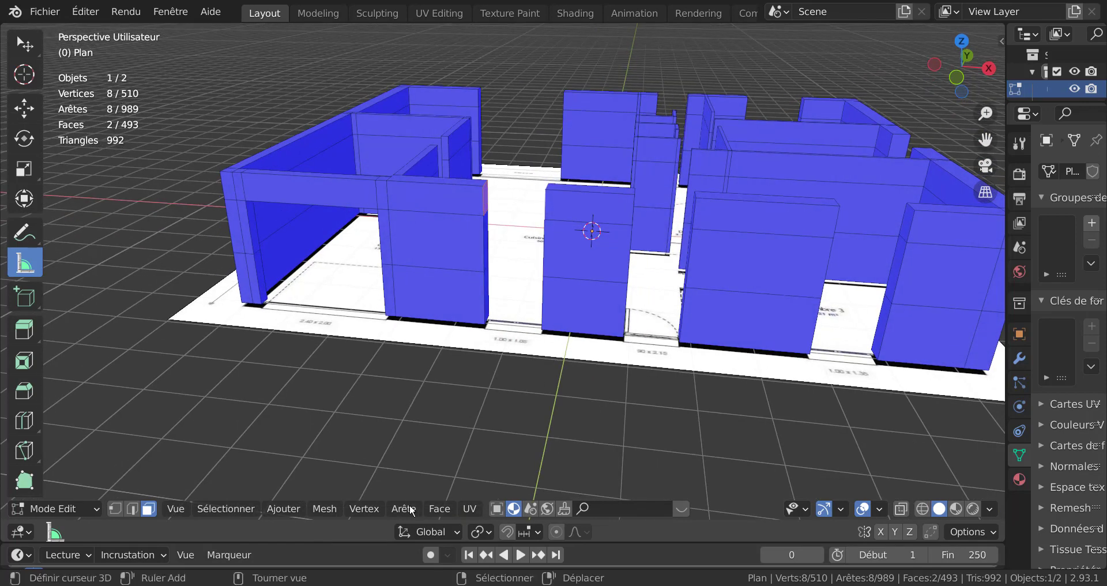
pyautogui.click(402, 511)
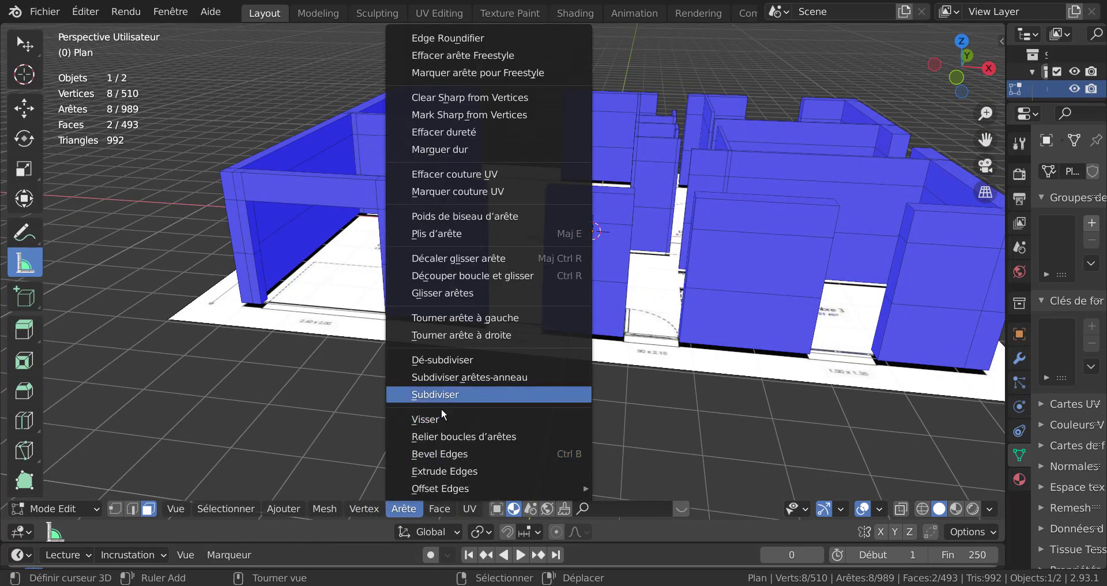
pyautogui.click(457, 436)
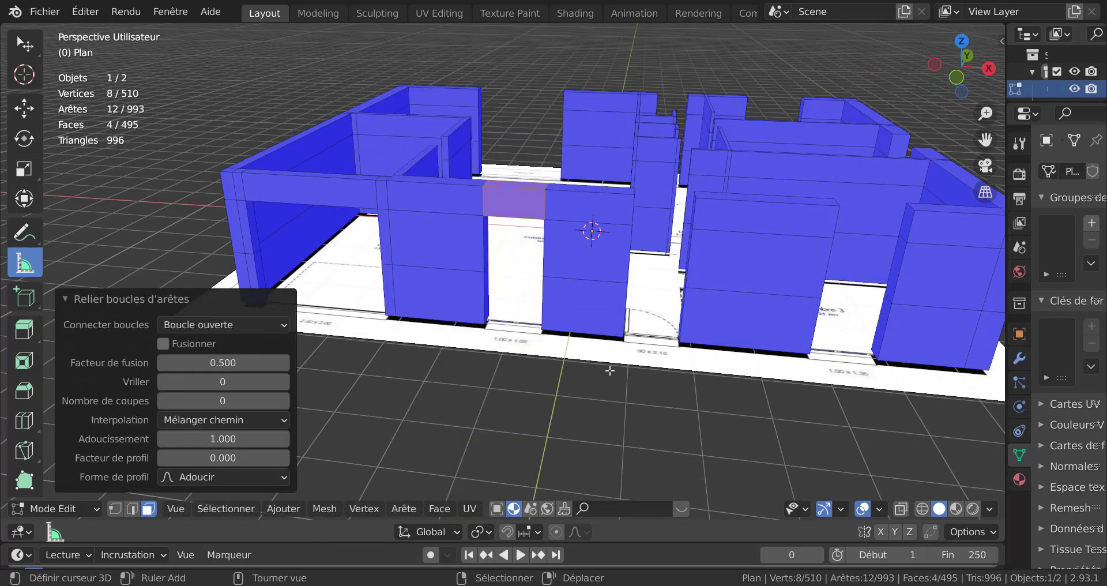
# Select the facing uppermost wall-end faces of the 90 x 2.15 entrance door opening and bridge their edge loops
pyautogui.moveTo(457, 438); pyautogui.dragTo(726, 217, button='middle')
pyautogui.rightClick(523, 217)
pyautogui.keyDown('shift'); pyautogui.rightClick(759, 207); pyautogui.keyUp('shift')
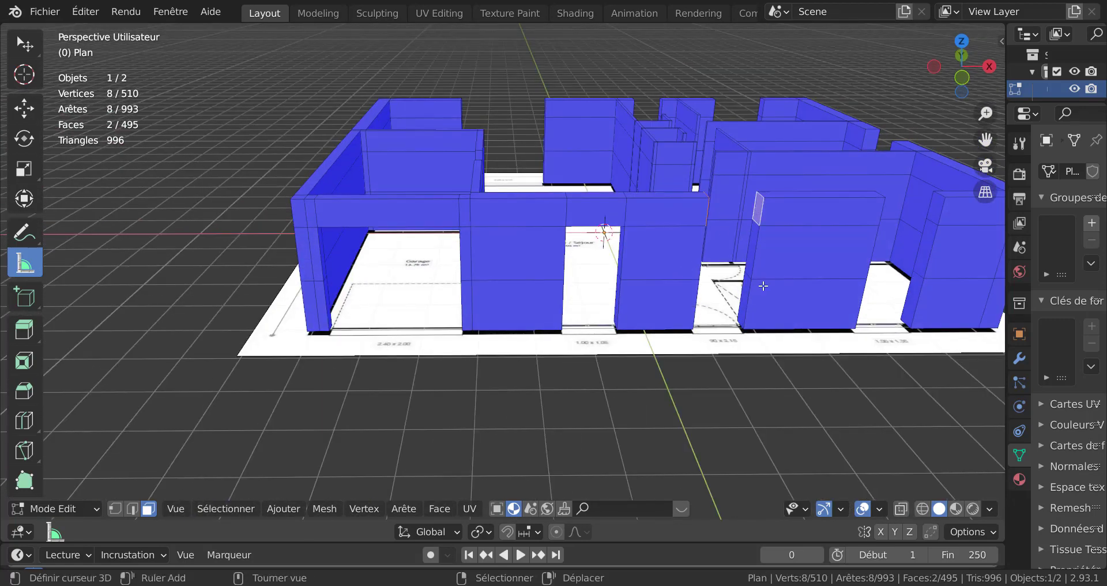
pyautogui.press('q')
pyautogui.click(735, 293)
# Select the facing uppermost wall-end faces of the 1.00 x 1.35 window opening and bridge their edge loops to form the lintel
pyautogui.moveTo(735, 293); pyautogui.dragTo(649, 299, button='middle')
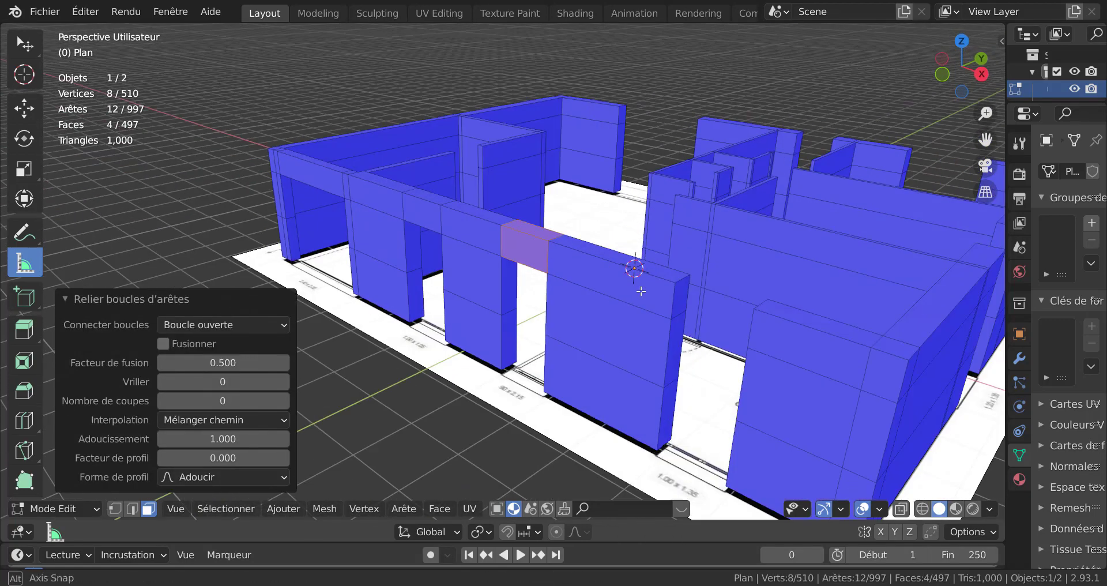
pyautogui.rightClick(682, 306)
pyautogui.moveTo(793, 313); pyautogui.dragTo(693, 243, button='middle')
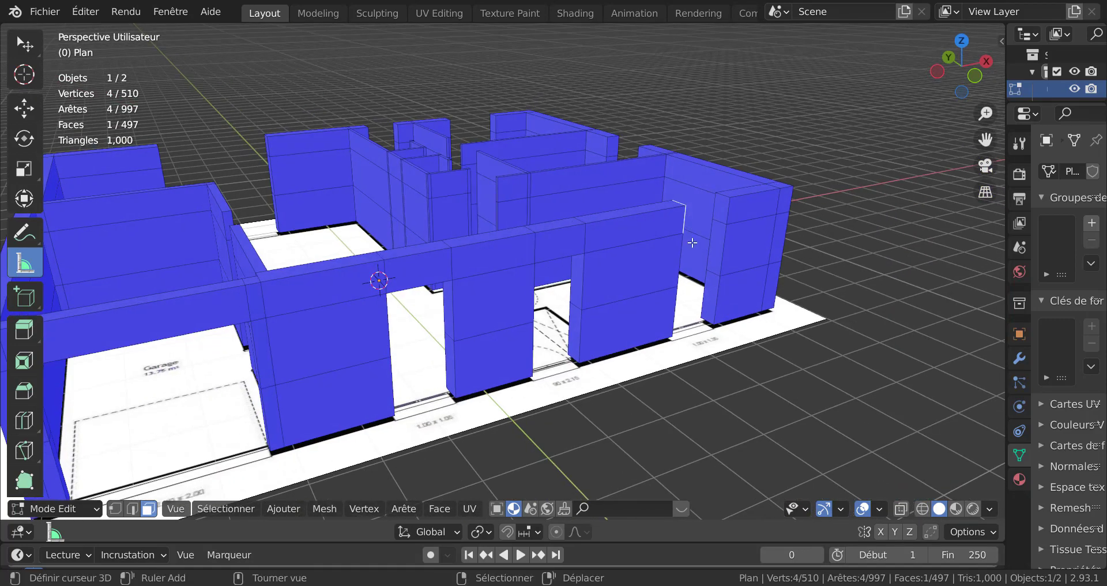
pyautogui.keyDown('shift'); pyautogui.rightClick(722, 212); pyautogui.keyUp('shift')
pyautogui.press('q')
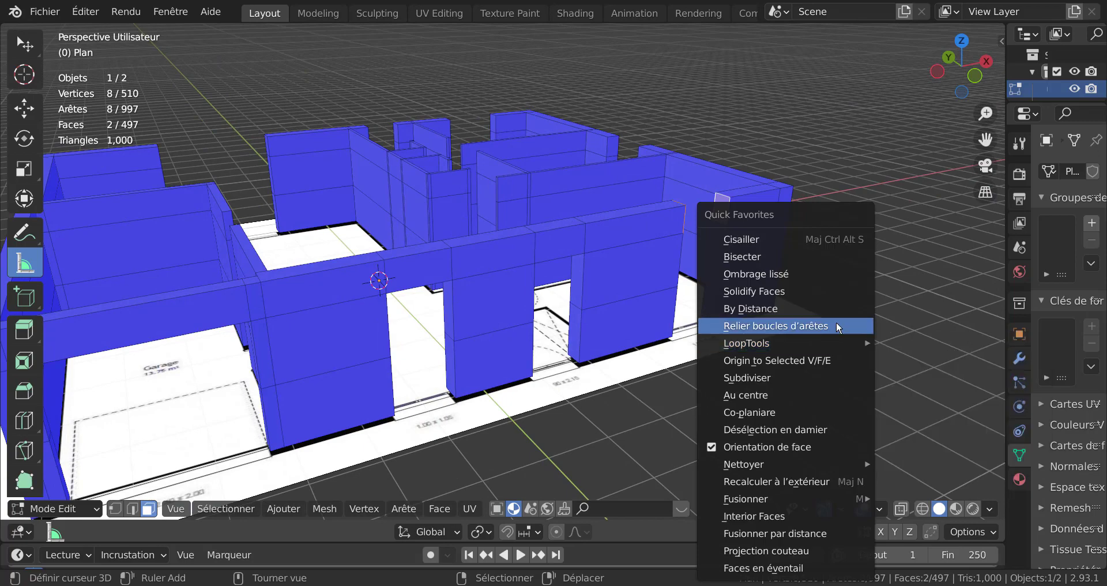
pyautogui.click(836, 321)
# Select the facing uppermost wall-end faces of the 1.20 x 1.35 window opening at Chambre 2 and bridge their edge loops
pyautogui.moveTo(836, 321); pyautogui.dragTo(687, 196, button='middle')
pyautogui.rightClick(517, 238)
pyautogui.keyDown('shift'); pyautogui.rightClick(684, 194); pyautogui.keyUp('shift')
pyautogui.press('q')
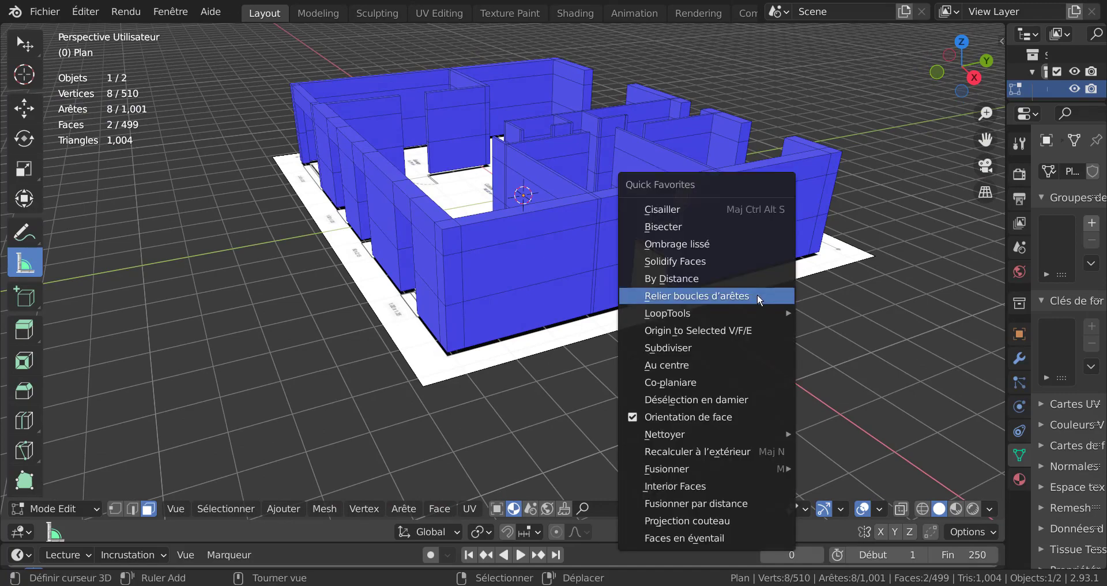
pyautogui.click(757, 296)
# Bridge the edge loops of the two facing lowest wall-end faces in the 1.20 x 1.35 window opening to fill the wall below it
pyautogui.moveTo(628, 294); pyautogui.dragTo(732, 350, button='middle')
pyautogui.scroll(2, 698, 365)
pyautogui.rightClick(725, 358)
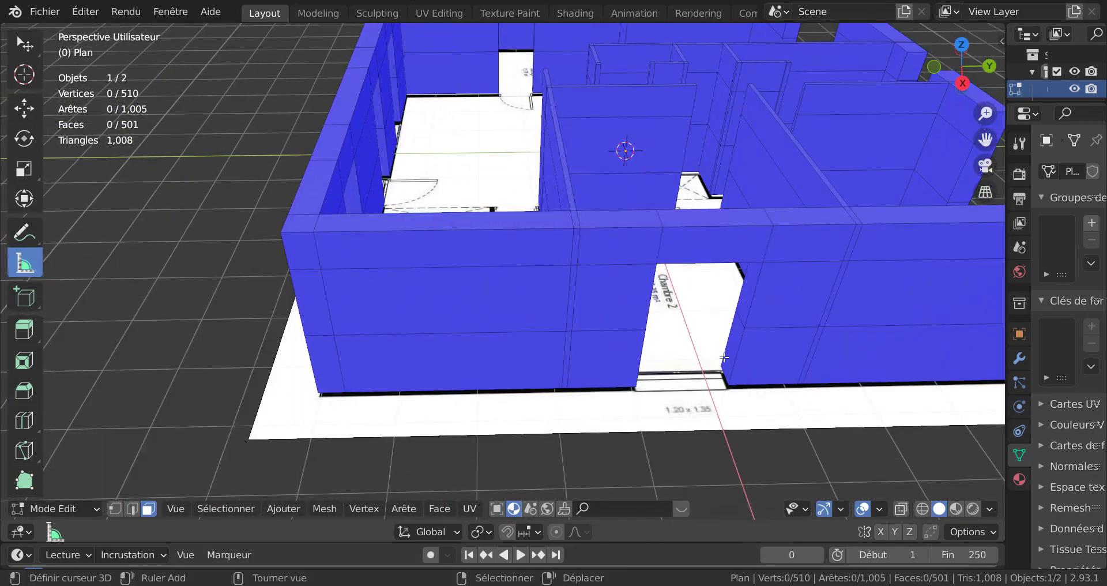
pyautogui.rightClick(727, 347)
pyautogui.moveTo(721, 359); pyautogui.dragTo(545, 364, button='middle')
pyautogui.keyDown('shift'); pyautogui.rightClick(545, 364); pyautogui.keyUp('shift')
pyautogui.press('q')
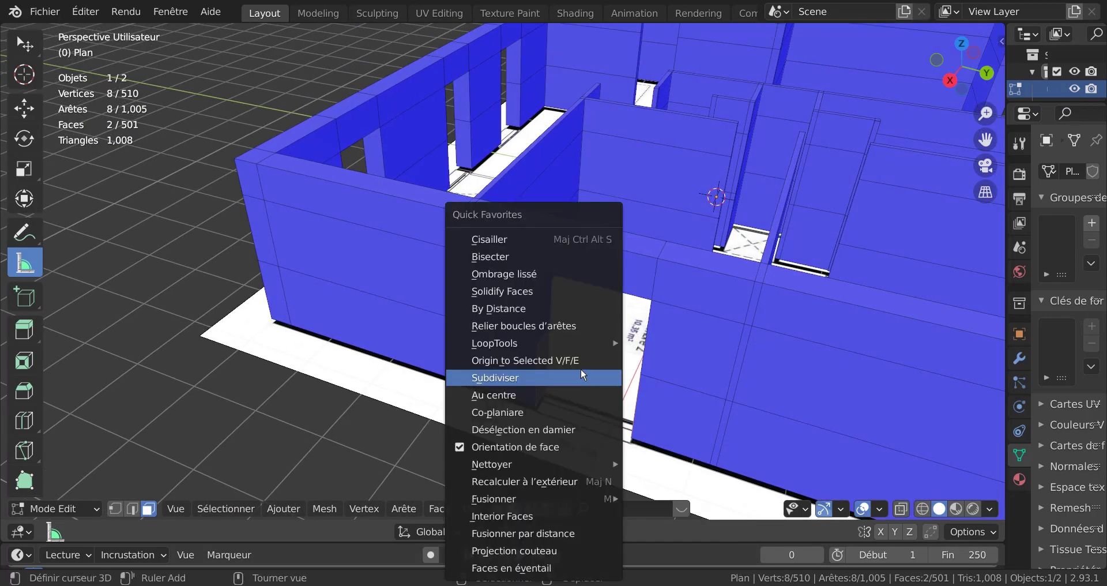
pyautogui.click(570, 326)
# Select the facing uppermost wall-end faces of the 1.40 x 2.15 opening at Chambre 1 and bridge their edge loops
pyautogui.moveTo(570, 330); pyautogui.dragTo(479, 320, button='middle')
pyautogui.rightClick(440, 310)
pyautogui.moveTo(564, 360); pyautogui.dragTo(641, 362, button='middle')
pyautogui.keyDown('shift'); pyautogui.click(819, 279); pyautogui.keyUp('shift')
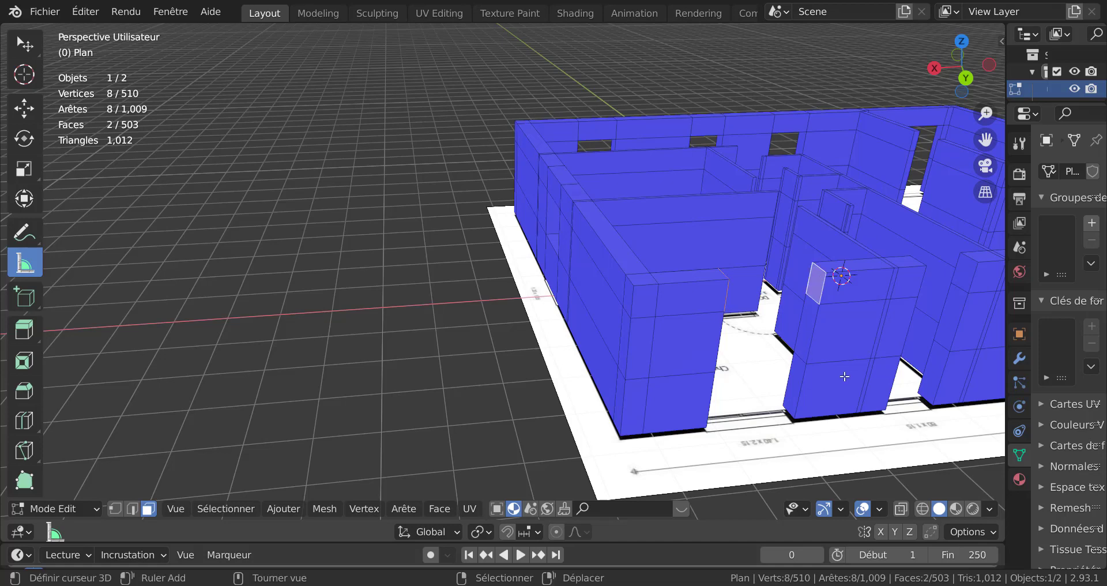
pyautogui.press('q')
pyautogui.click(805, 325)
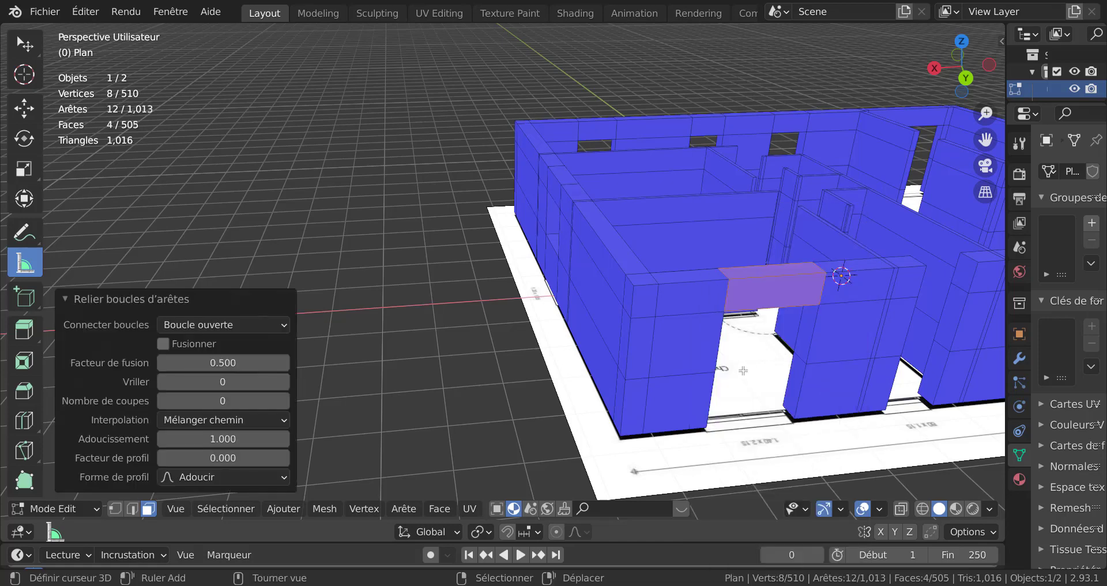
# Select the facing uppermost wall-end faces of the 80 x 1.15 bathroom window opening and bridge their edge loops
pyautogui.moveTo(744, 371); pyautogui.dragTo(597, 300, button='middle')
pyautogui.click(610, 258)
pyautogui.moveTo(739, 336); pyautogui.dragTo(822, 333, button='middle')
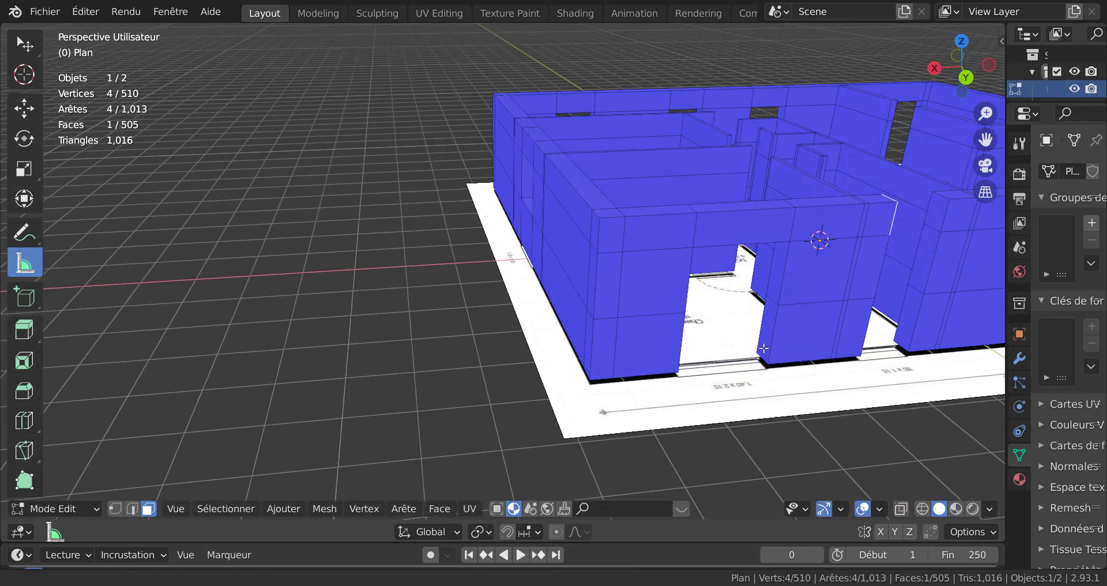
pyautogui.keyDown('shift'); pyautogui.moveTo(854, 271); pyautogui.dragTo(715, 326, button='middle'); pyautogui.keyUp('shift')
pyautogui.keyDown('shift'); pyautogui.click(704, 305); pyautogui.keyUp('shift')
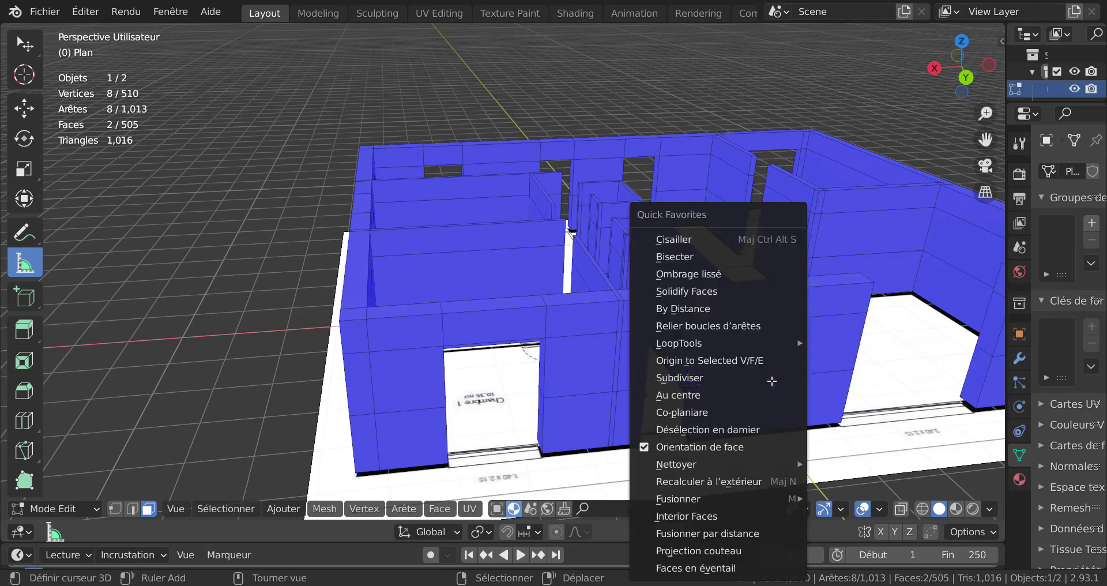
pyautogui.press('q')
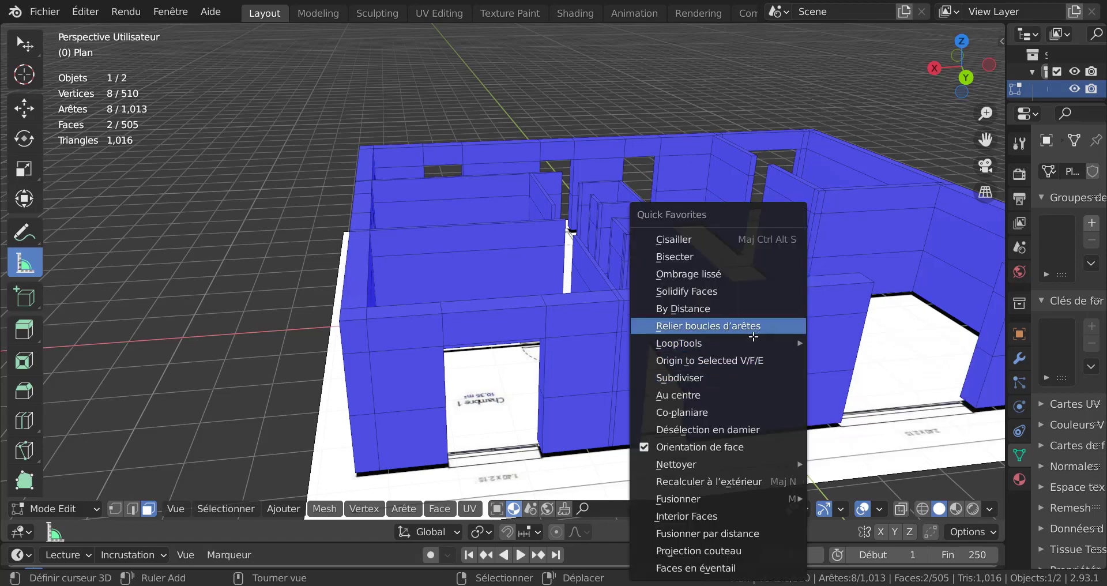
pyautogui.click(708, 326)
# Bridge the edge loops of the facing lowest wall-end faces in the 80 x 1.15 bathroom window opening to fill the wall below it
pyautogui.moveTo(708, 326); pyautogui.dragTo(700, 363, button='middle')
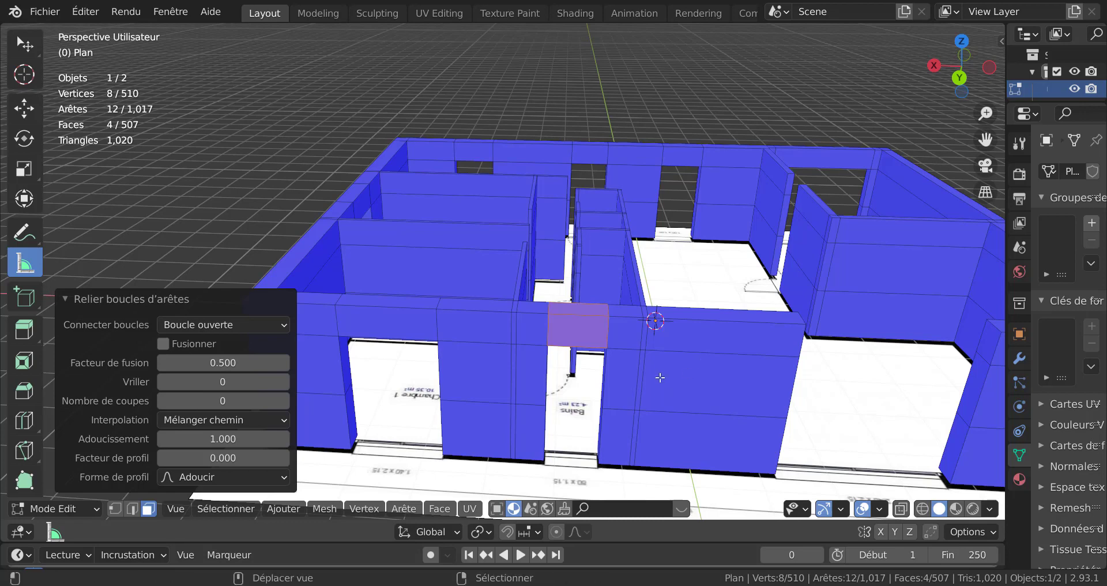
pyautogui.keyDown('shift'); pyautogui.moveTo(641, 462); pyautogui.dragTo(647, 359, button='middle'); pyautogui.keyUp('shift')
pyautogui.scroll(4, 647, 358)
pyautogui.moveTo(577, 363); pyautogui.dragTo(517, 374, button='middle')
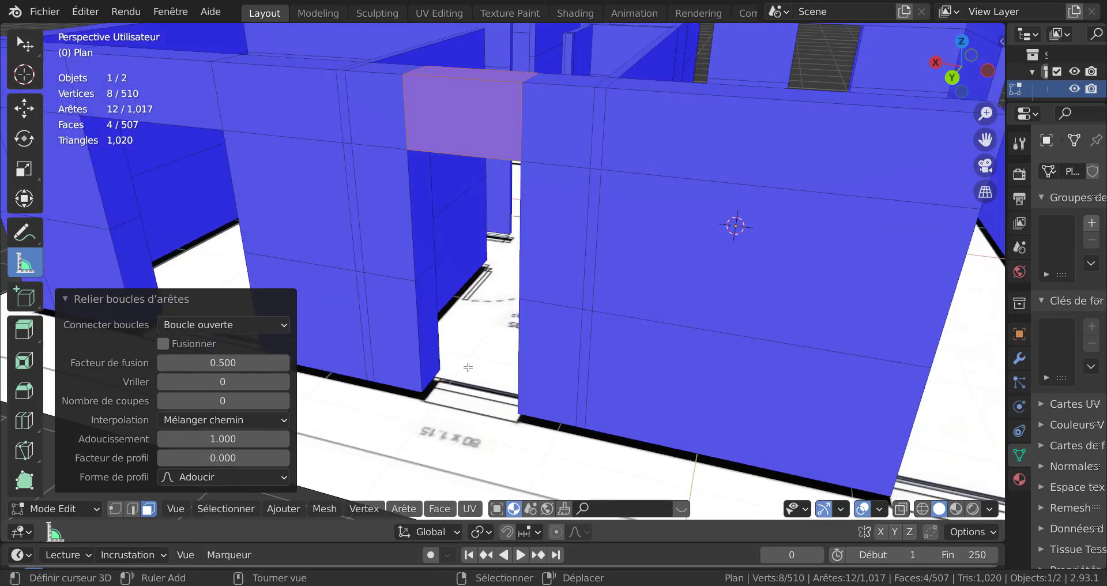
pyautogui.rightClick(436, 346)
pyautogui.moveTo(435, 345); pyautogui.dragTo(887, 263, button='middle')
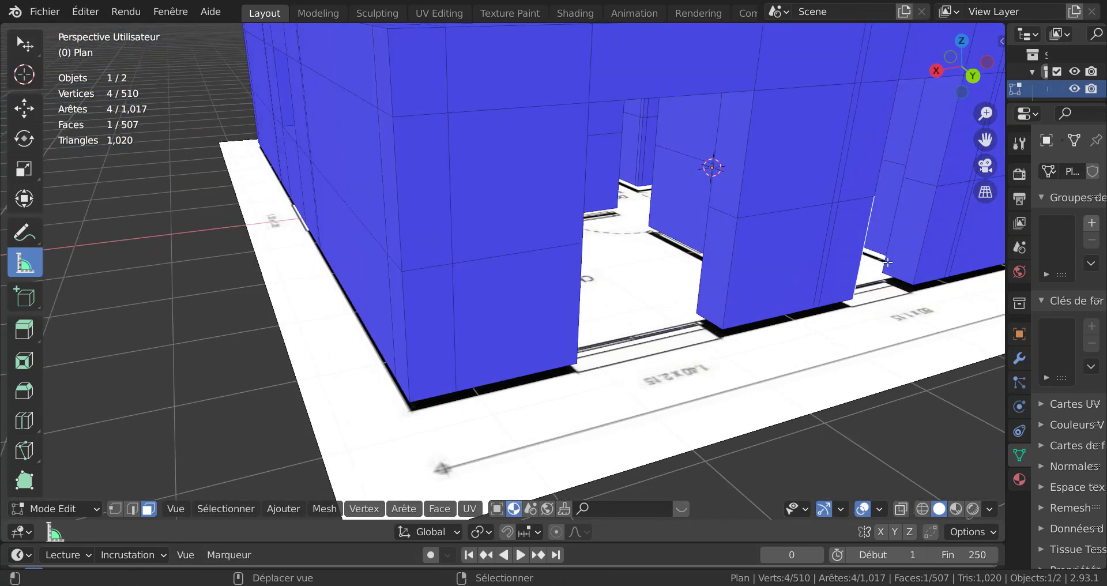
pyautogui.keyDown('shift'); pyautogui.rightClick(909, 246); pyautogui.keyUp('shift')
pyautogui.press('q')
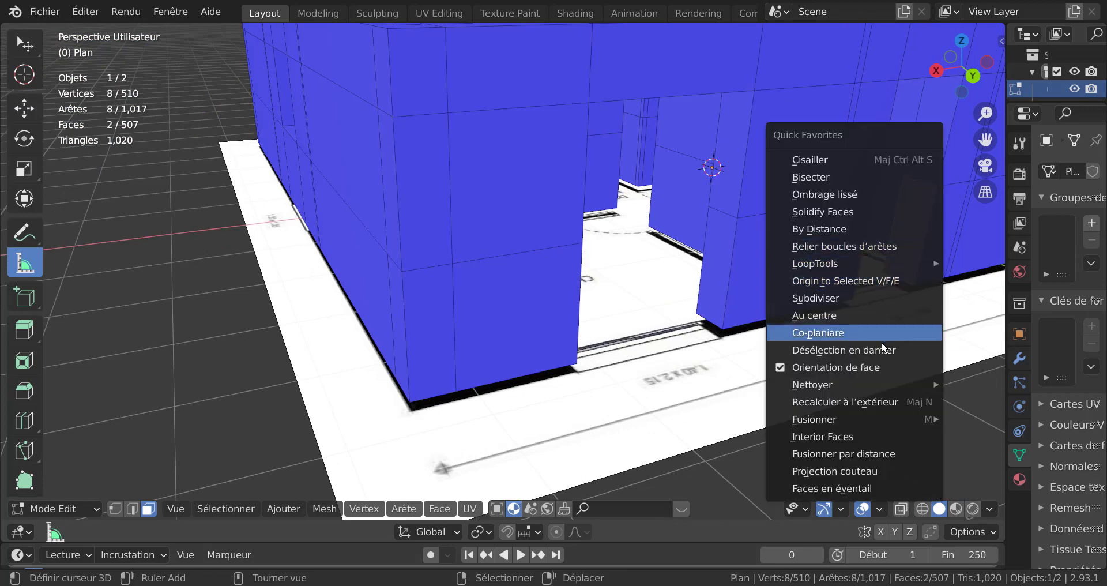
pyautogui.click(877, 249)
# Select the facing uppermost wall-end faces of the wide 2.40 x 2.15 opening and bridge their edge loops to form the lintel
pyautogui.moveTo(877, 249); pyautogui.dragTo(721, 309, button='middle')
pyautogui.scroll(-5, 721, 309)
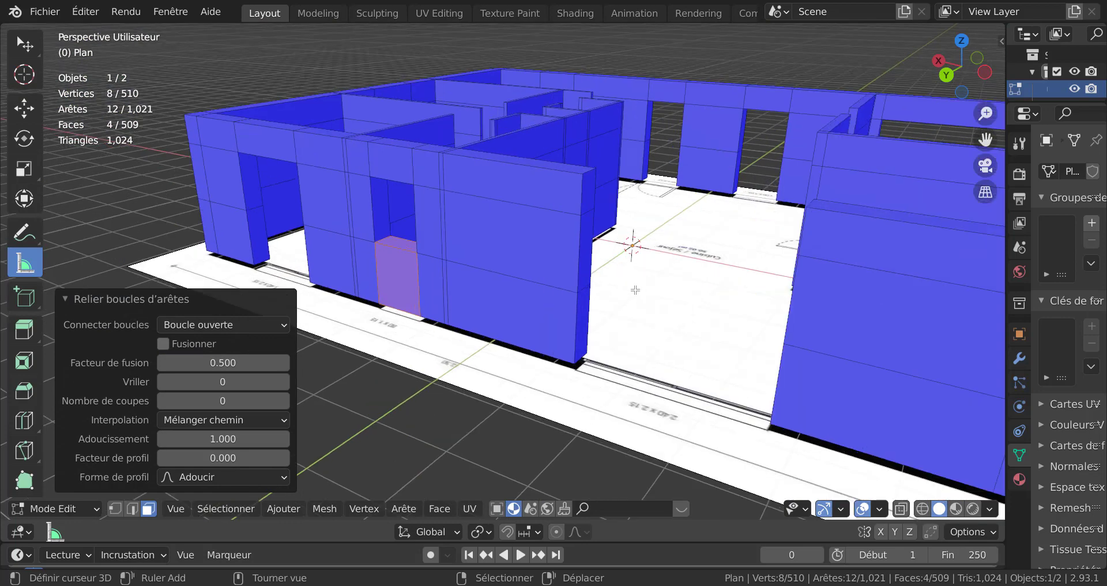
pyautogui.click(588, 197)
pyautogui.moveTo(589, 196); pyautogui.dragTo(781, 230, button='middle')
pyautogui.keyDown('shift'); pyautogui.click(750, 222); pyautogui.keyUp('shift')
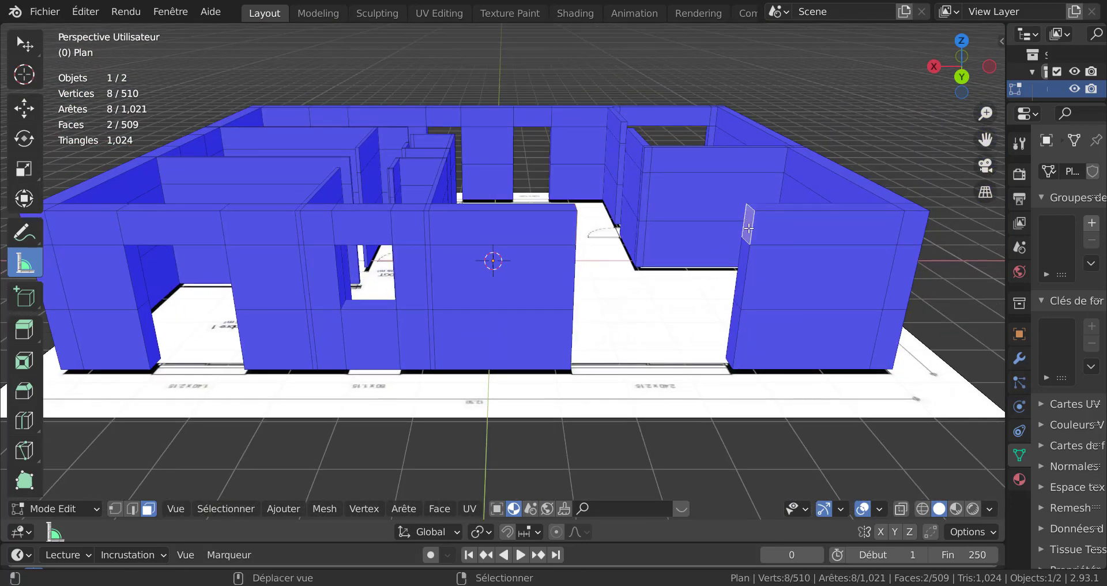
pyautogui.press('q')
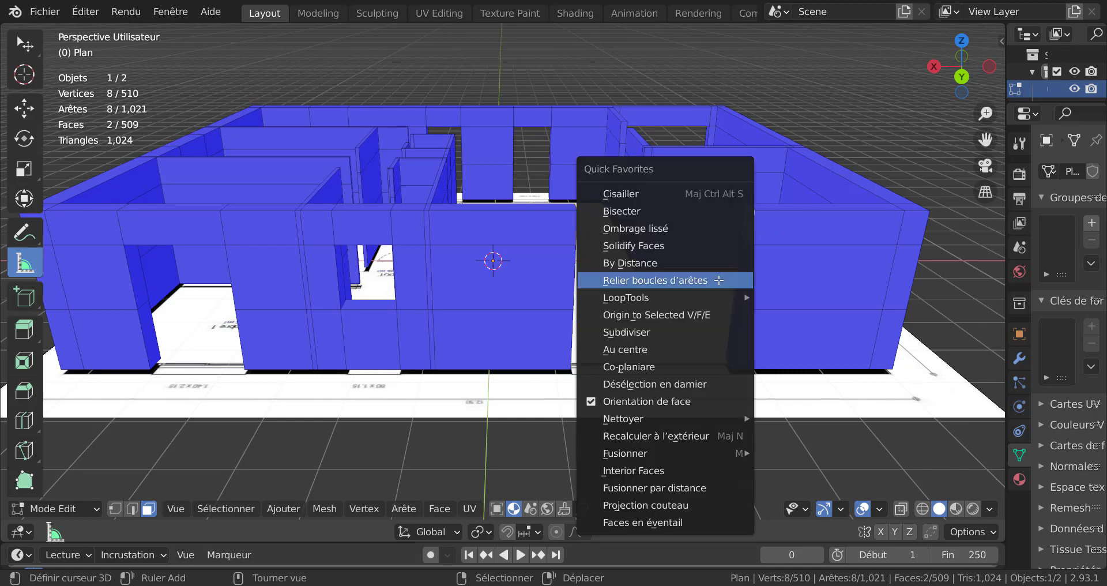
pyautogui.click(720, 283)
# Bridge the edge loops of the facing lowest wall-end faces in the 1.00 x 1.05 window opening to fill the wall below it
pyautogui.moveTo(720, 283); pyautogui.dragTo(440, 297, button='middle')
pyautogui.scroll(4, 542, 323)
pyautogui.click(647, 288)
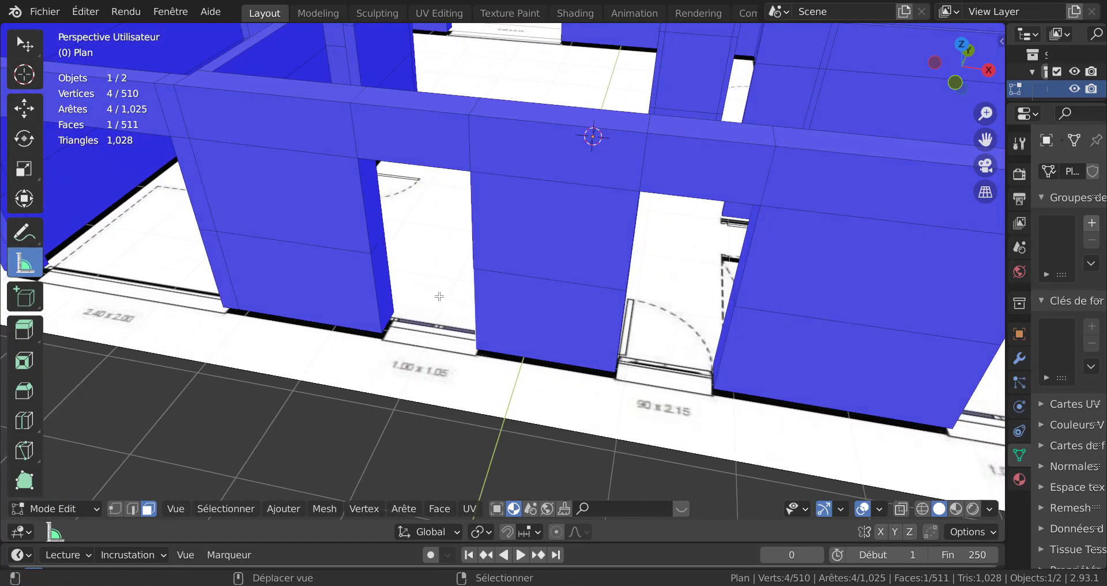
pyautogui.keyDown('shift'); pyautogui.click(383, 293); pyautogui.keyUp('shift')
pyautogui.rightClick(383, 293)
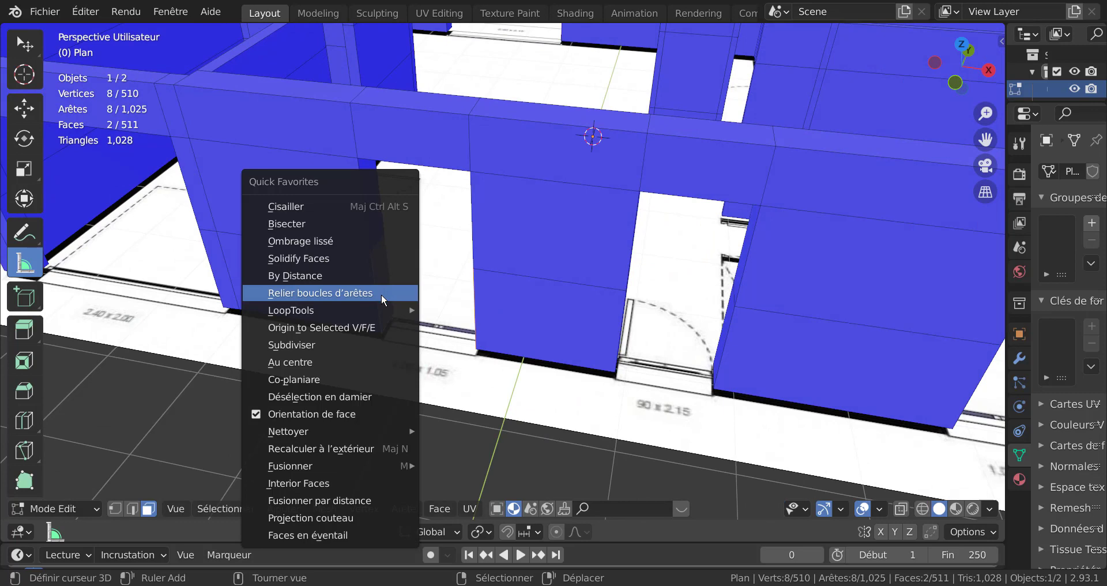
pyautogui.click(382, 294)
# Bridge the edge loops of the facing lowest wall-end faces in the 1.00 x 1.35 window opening at Chambre 3
pyautogui.moveTo(670, 334); pyautogui.dragTo(667, 306, button='middle')
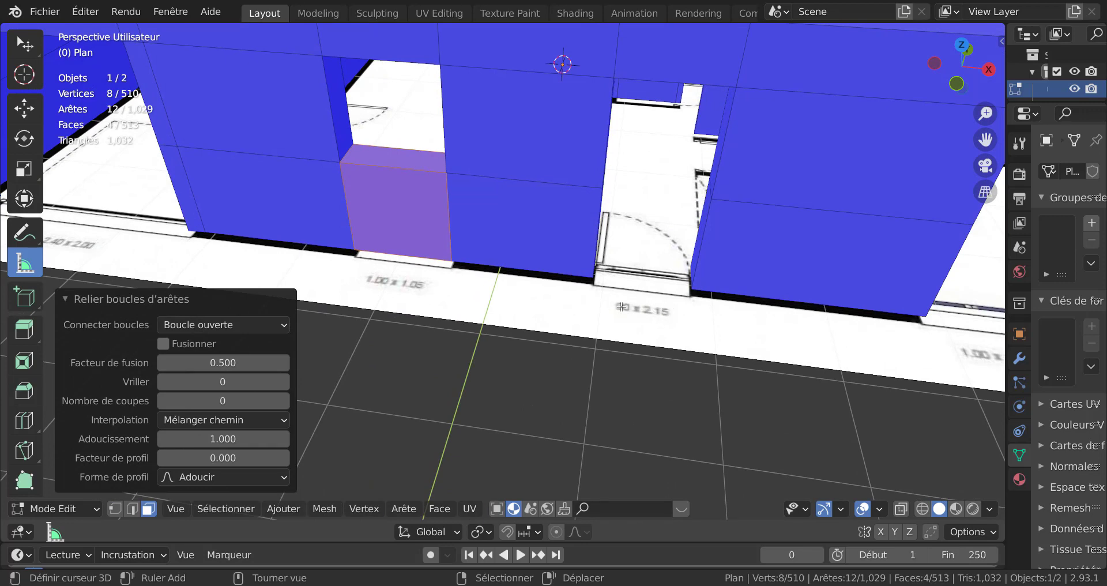
pyautogui.keyDown('shift'); pyautogui.moveTo(740, 323); pyautogui.dragTo(594, 328, button='middle'); pyautogui.keyUp('shift')
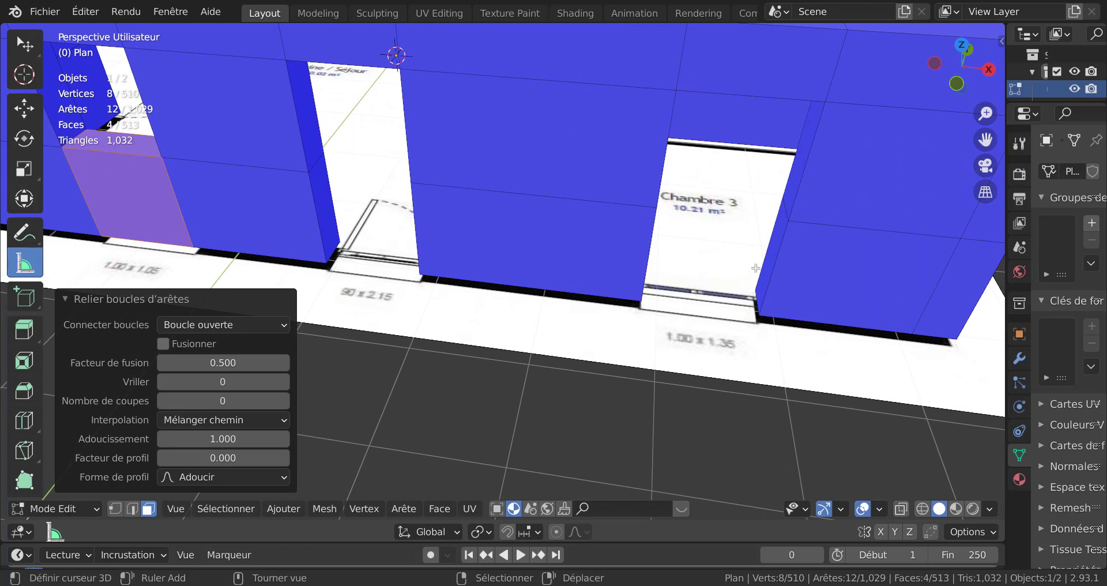
pyautogui.click(774, 261)
pyautogui.moveTo(754, 276); pyautogui.dragTo(439, 233, button='middle')
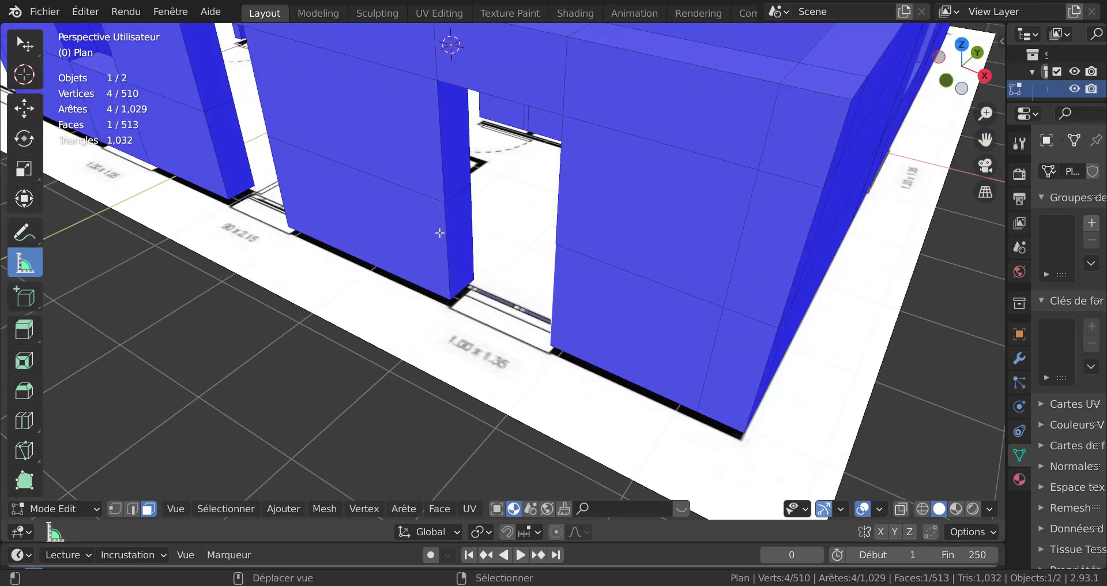
pyautogui.hotkey('ctrl', 'f')
pyautogui.click(462, 236)
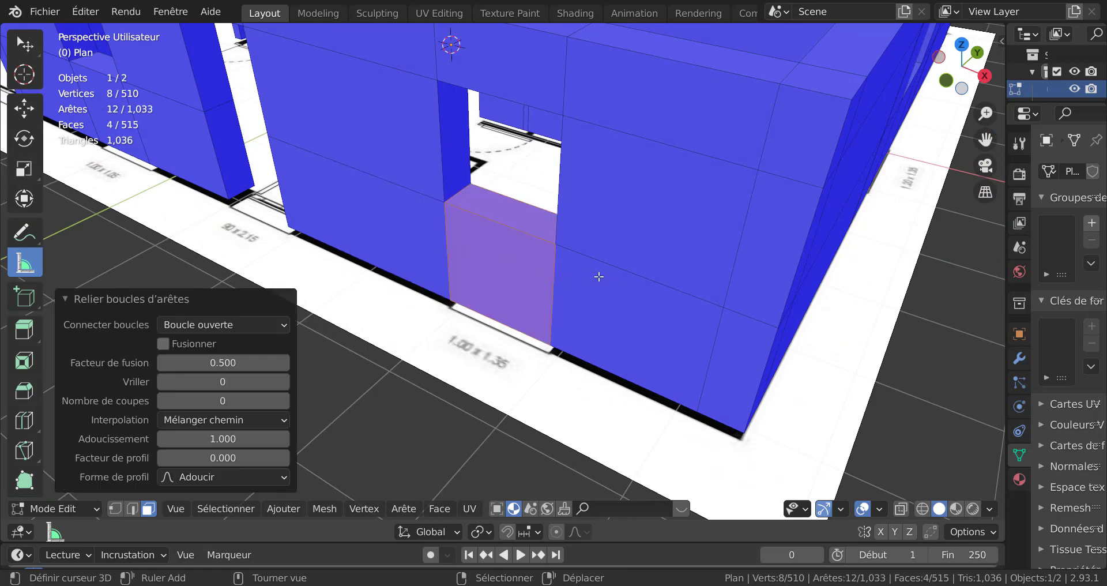
# Turn on the edge length display and check the lower and middle wall faces beside the 1.40 x 2.15 opening
pyautogui.scroll(-3, 506, 271)
pyautogui.moveTo(506, 271); pyautogui.dragTo(320, 263, button='middle')
pyautogui.moveTo(548, 262); pyautogui.dragTo(464, 250, button='middle')
pyautogui.scroll(4, 463, 250)
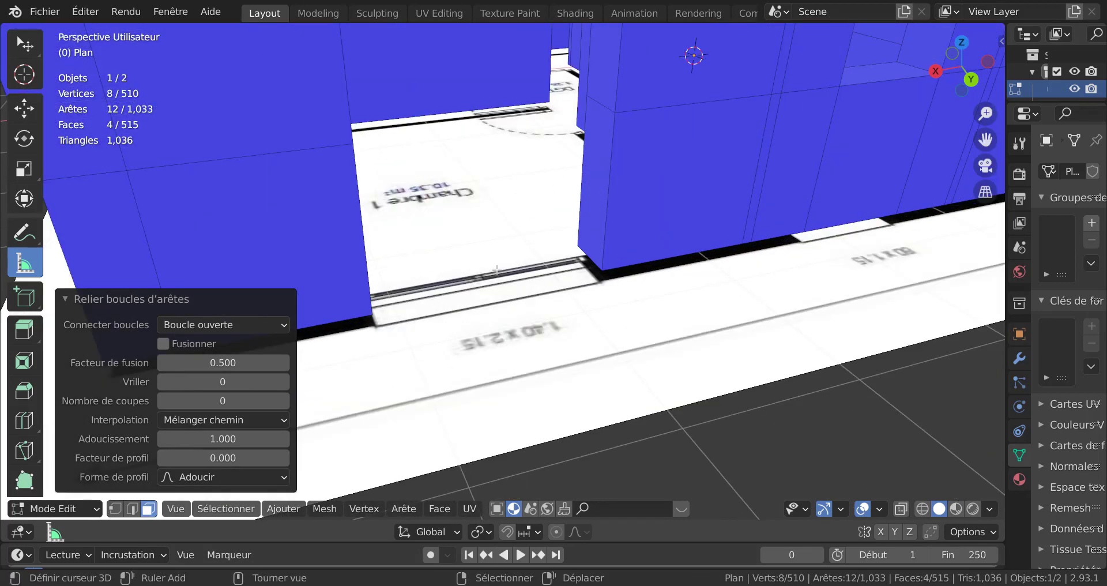
pyautogui.keyDown('shift'); pyautogui.moveTo(515, 295); pyautogui.dragTo(561, 368, button='middle'); pyautogui.keyUp('shift')
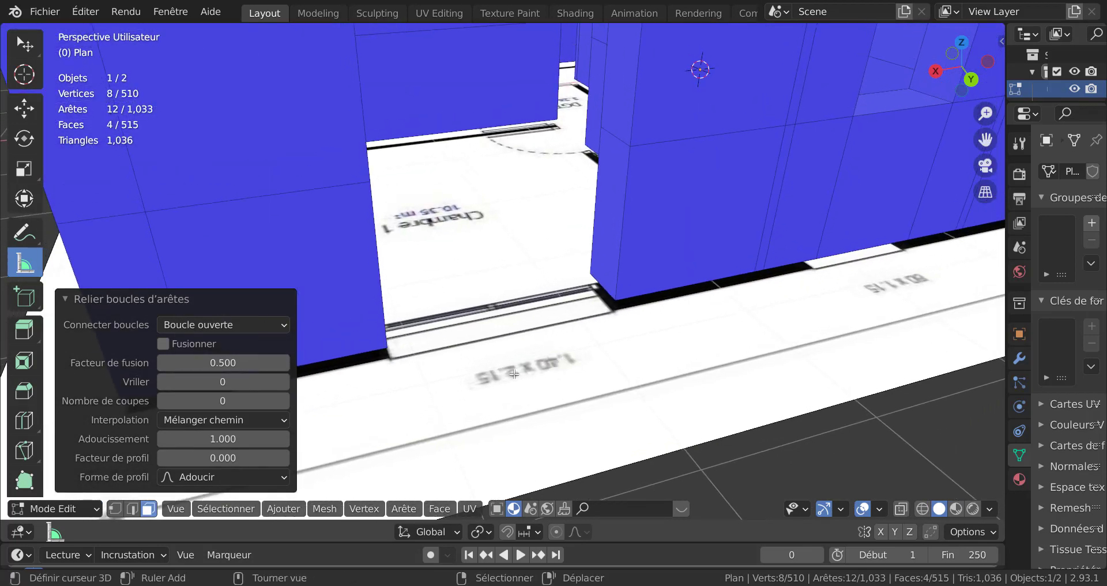
pyautogui.scroll(-3, 526, 319)
pyautogui.moveTo(531, 277); pyautogui.dragTo(571, 349, button='middle')
pyautogui.moveTo(570, 349); pyautogui.dragTo(562, 330, button='middle')
pyautogui.keyDown('shift'); pyautogui.moveTo(609, 197); pyautogui.dragTo(638, 228, button='middle'); pyautogui.keyUp('shift')
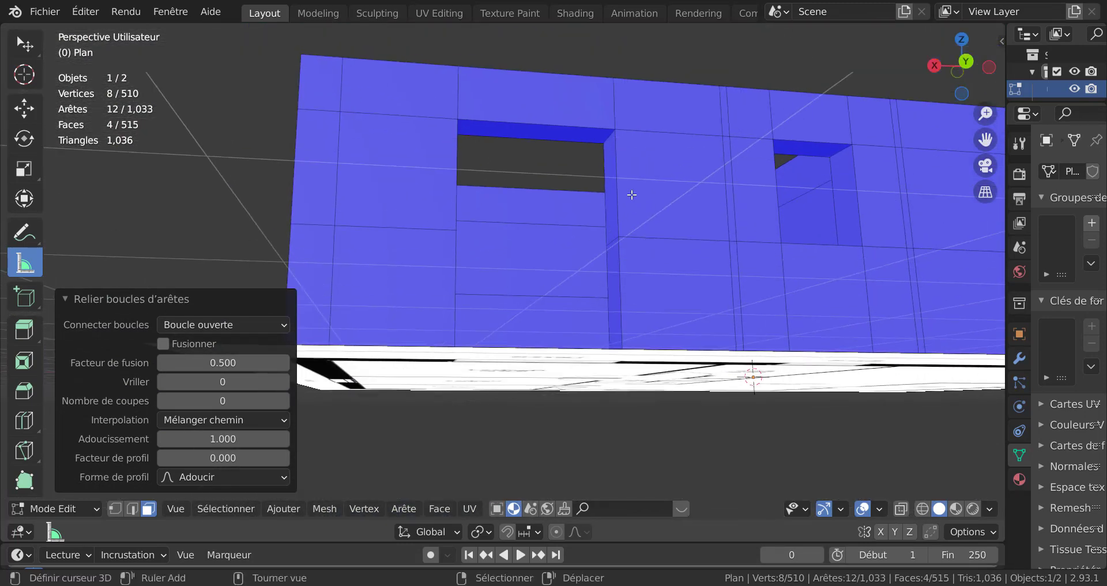
pyautogui.click(634, 234)
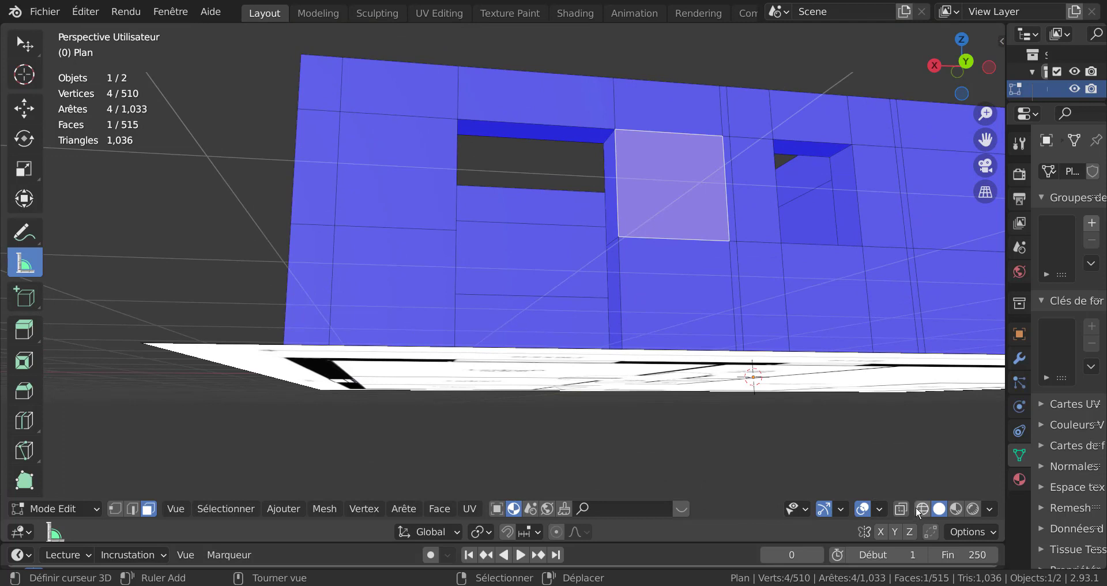
pyautogui.click(883, 508)
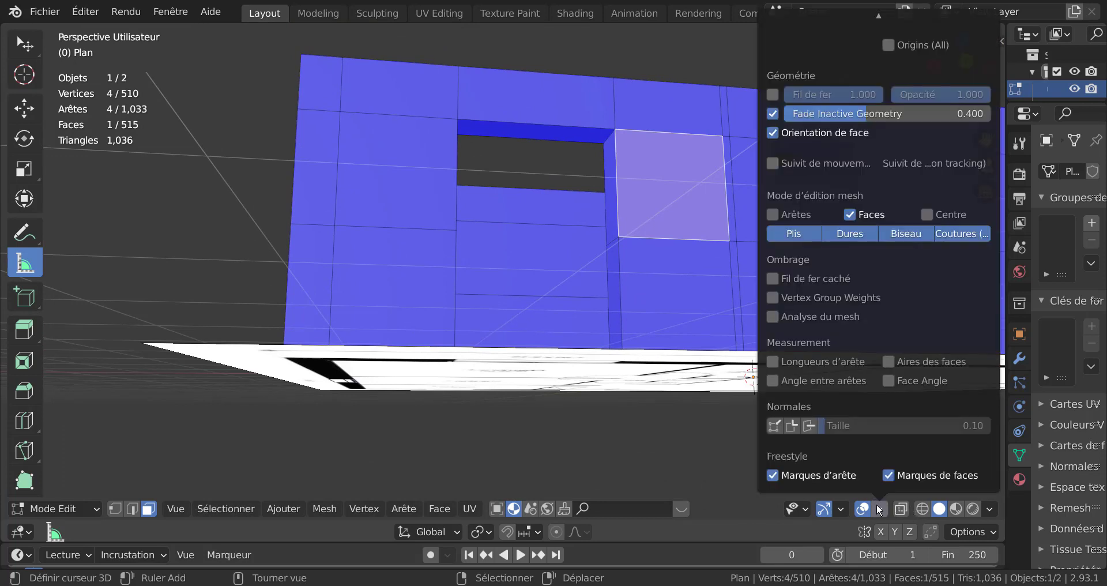
pyautogui.click(773, 361)
pyautogui.rightClick(629, 266)
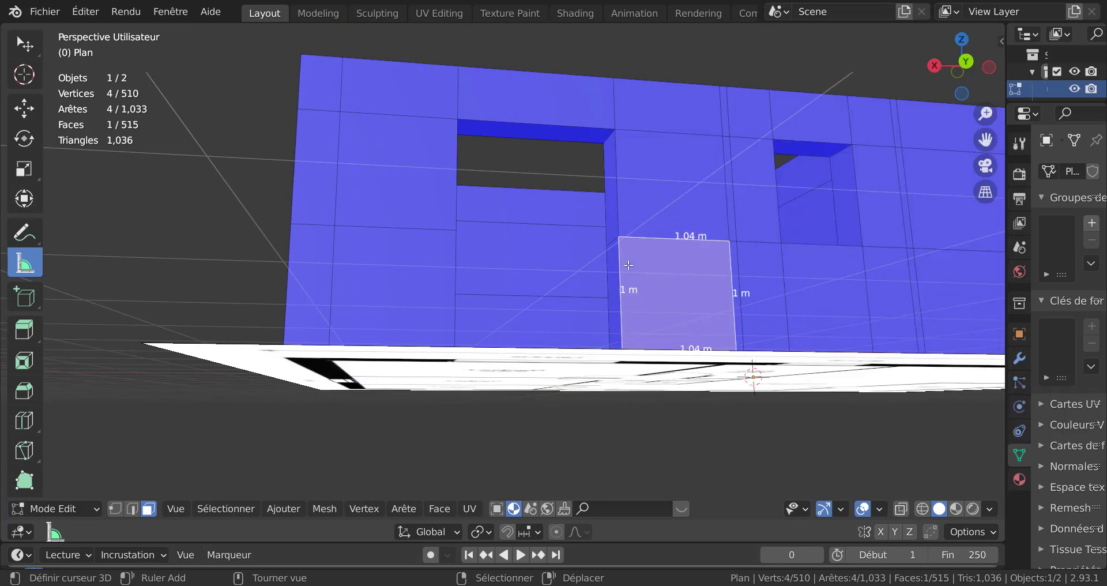
pyautogui.rightClick(622, 190)
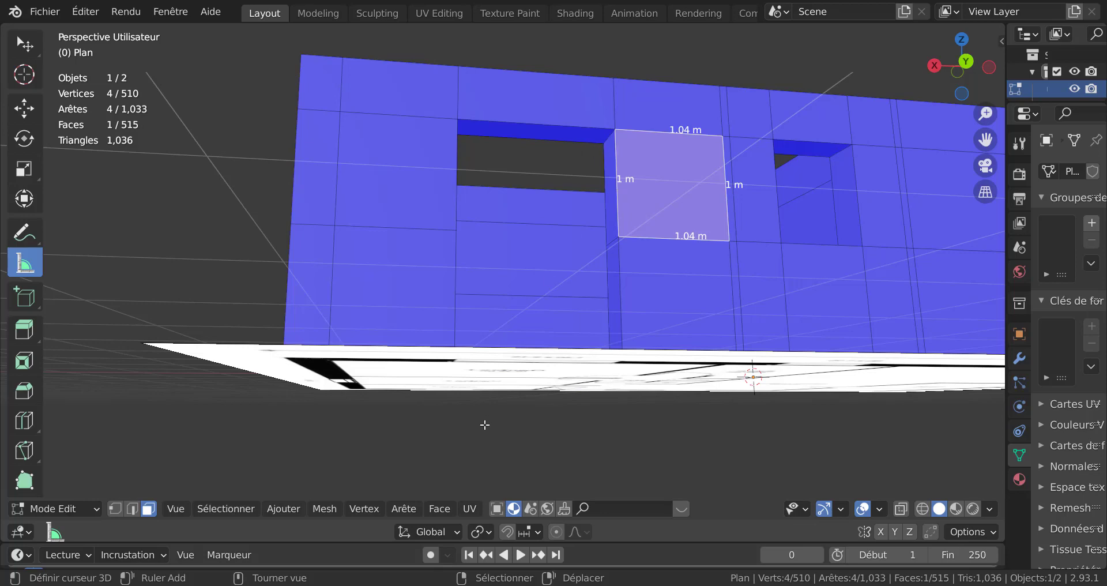
# Raise the lintel underside of the 1.40 x 2.15 opening by 0.15 m along Z and check the adjacent wall faces' edge lengths
pyautogui.moveTo(598, 281)
pyautogui.mouseDown(button='middle')
pyautogui.moveTo(570, 393)
pyautogui.moveTo(566, 324)
pyautogui.moveTo(618, 381)
pyautogui.moveTo(601, 366)
pyautogui.moveTo(586, 271)
pyautogui.mouseUp(button='middle')
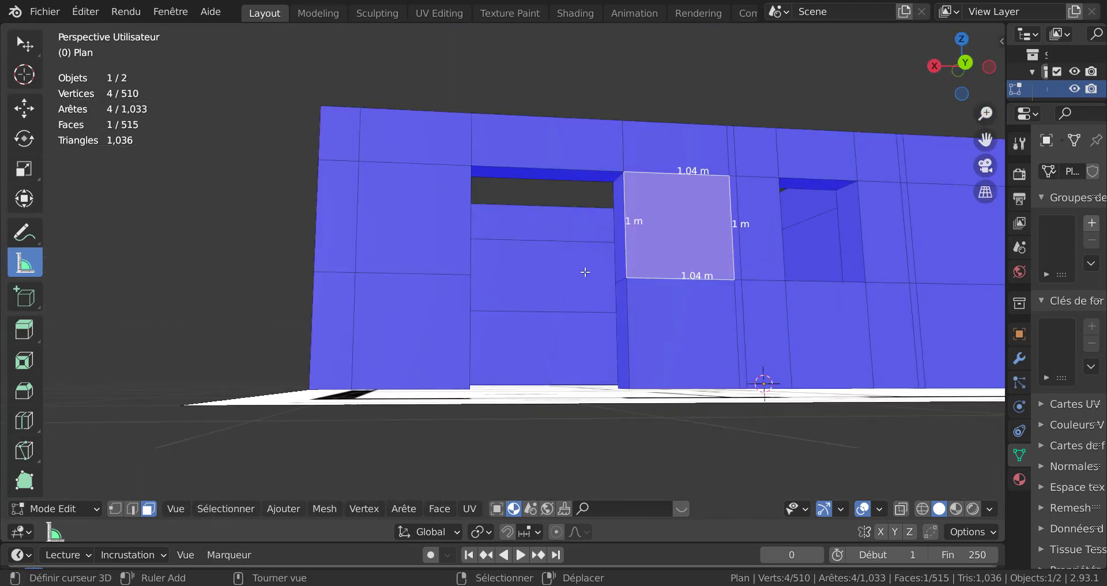
pyautogui.rightClick(545, 178)
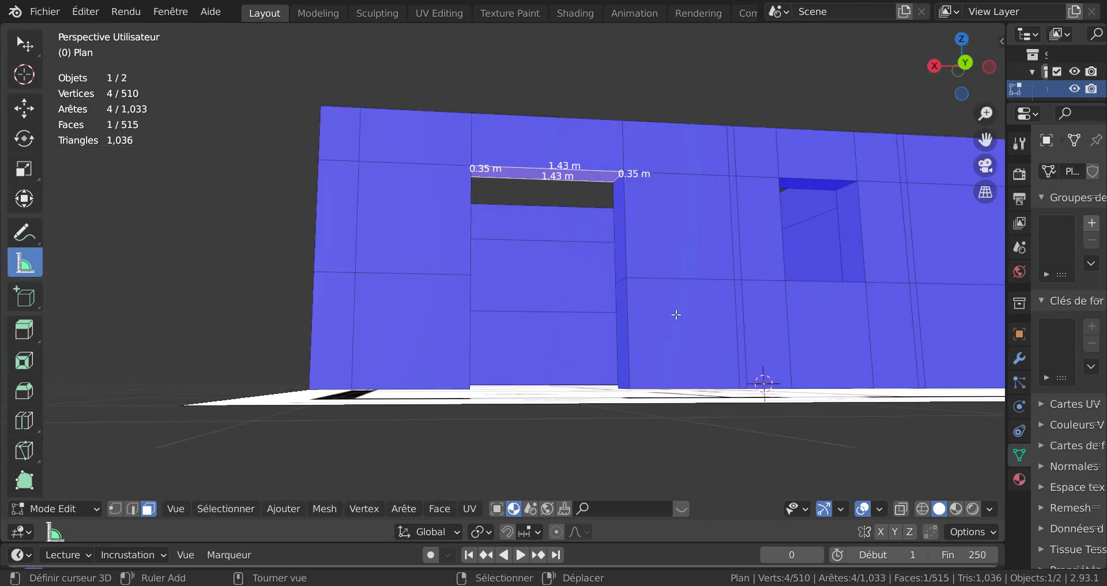
pyautogui.press('g')
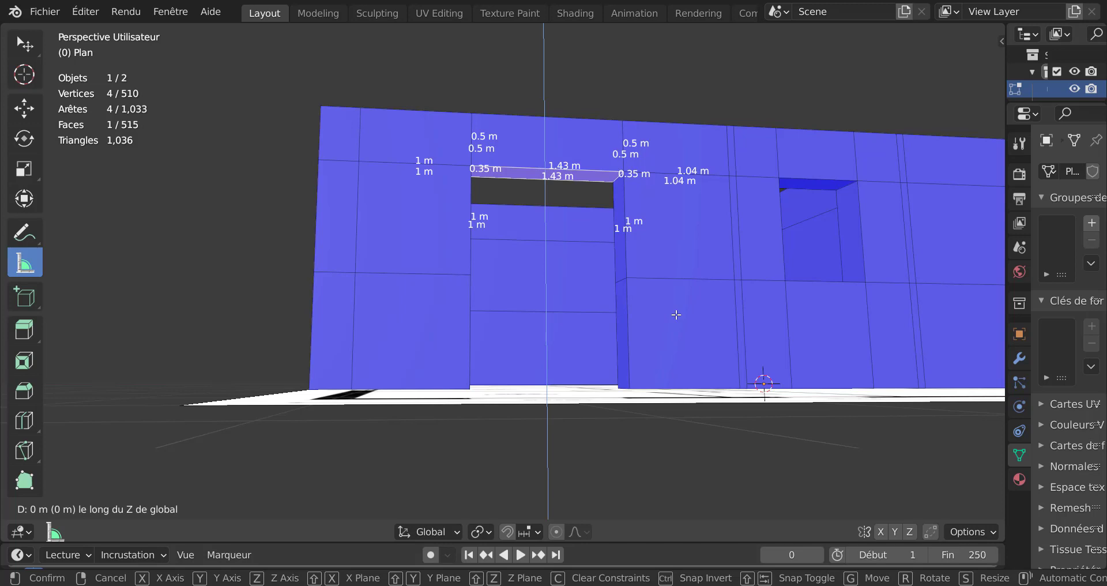
pyautogui.write('0.15')
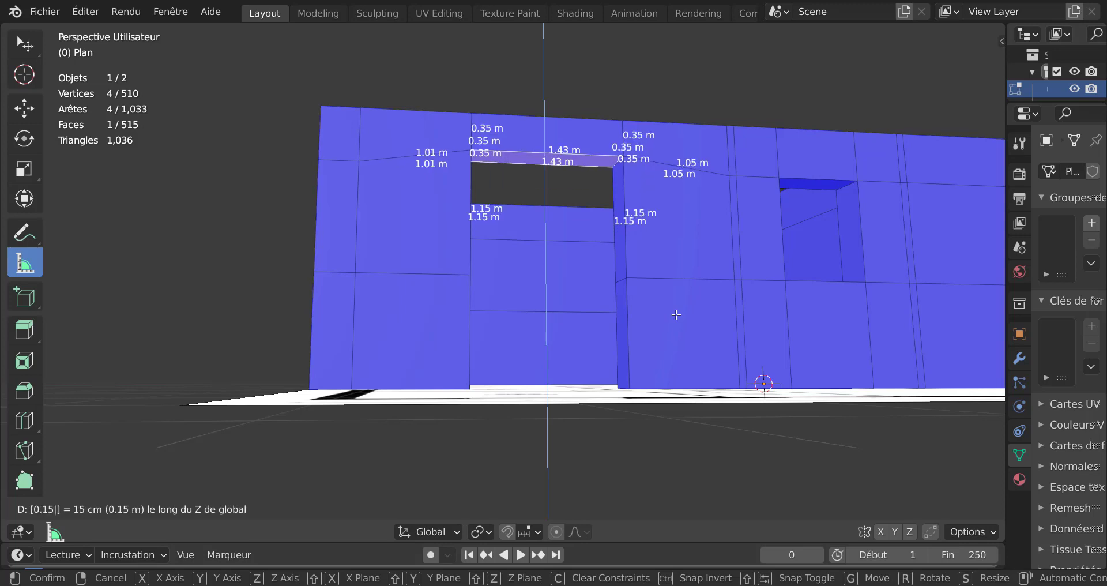
pyautogui.press('Return')
pyautogui.rightClick(675, 238)
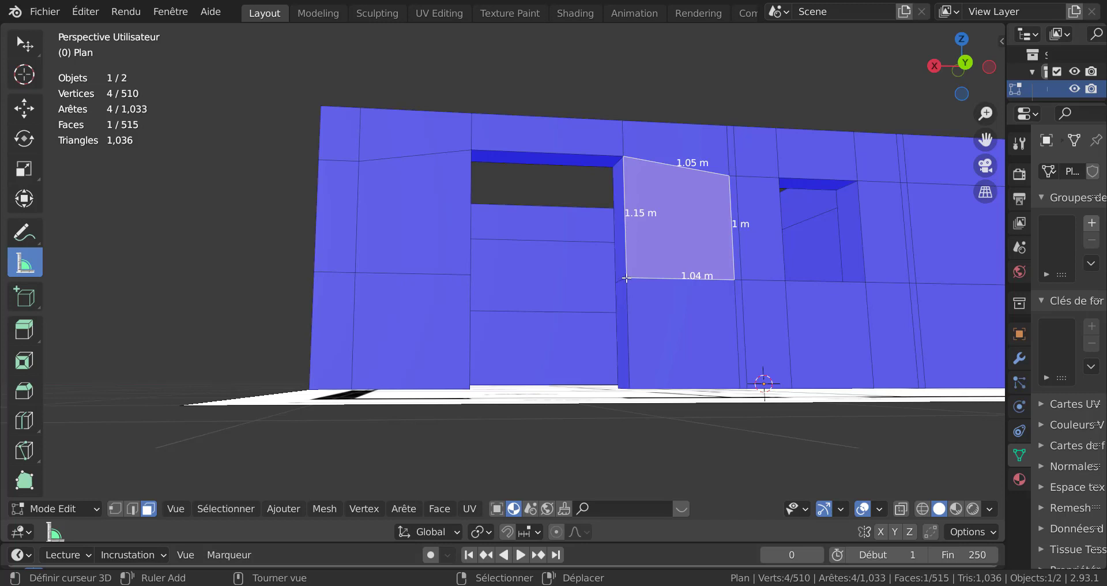
pyautogui.rightClick(637, 331)
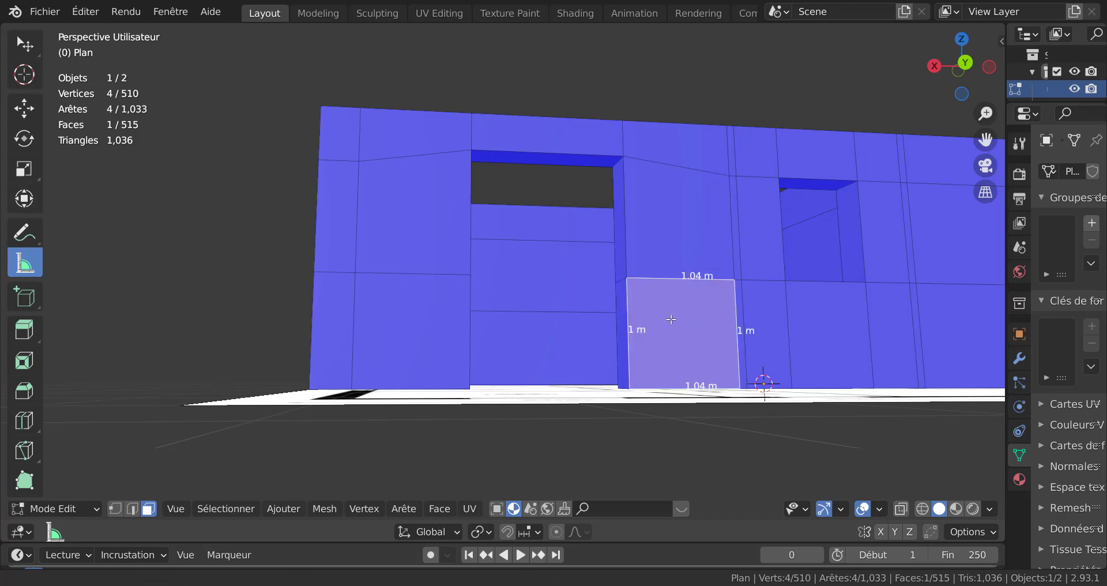
# Read the plan label of the neighbouring 80 x 1.15 window and select its lintel underside face
pyautogui.moveTo(682, 316); pyautogui.dragTo(604, 326, button='middle')
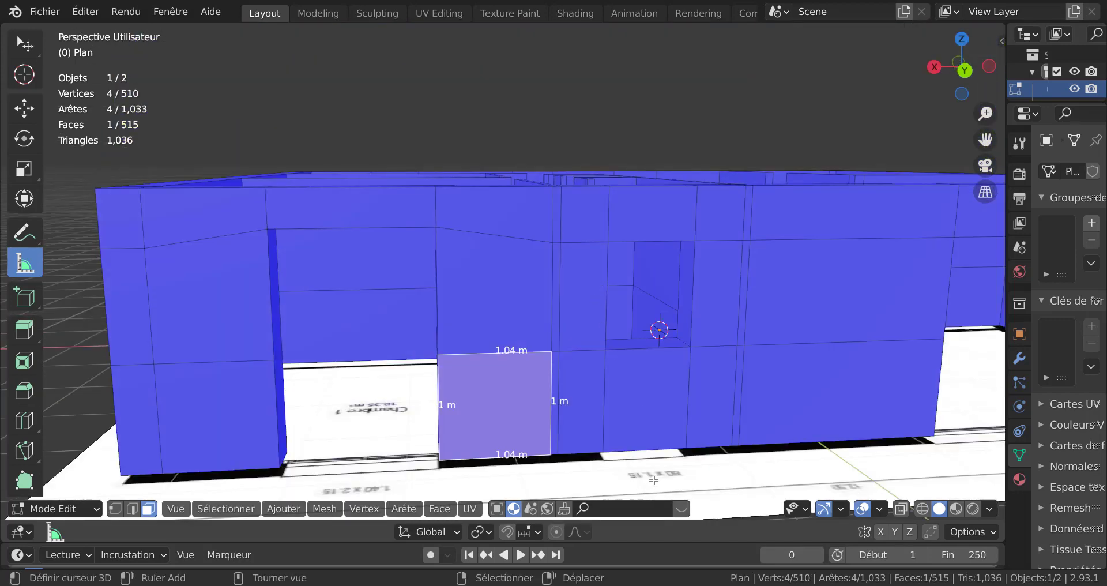
pyautogui.moveTo(664, 263); pyautogui.dragTo(684, 237, button='middle')
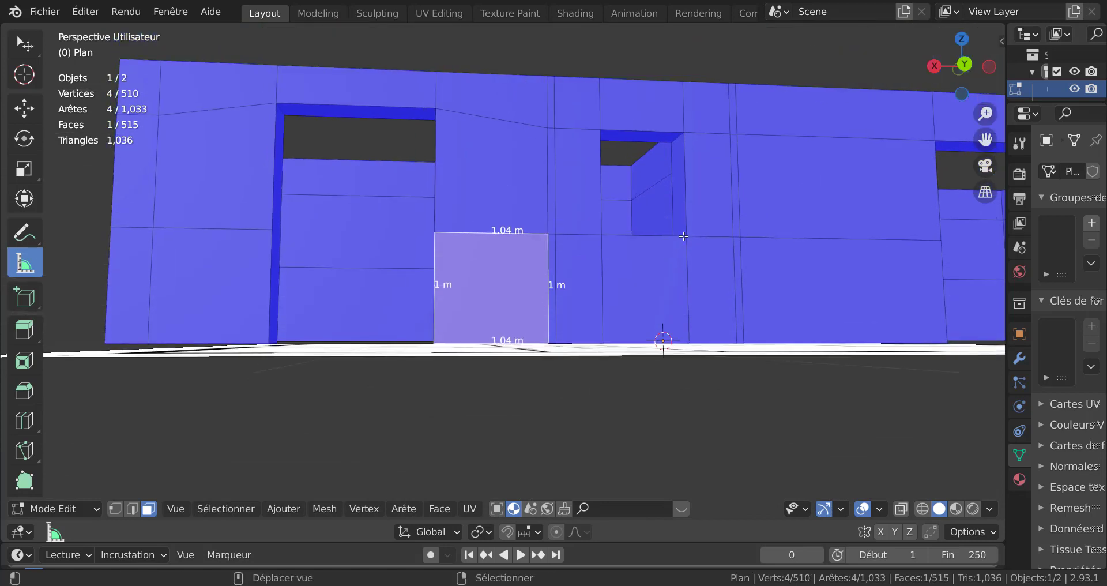
pyautogui.click(693, 205)
pyautogui.click(639, 142)
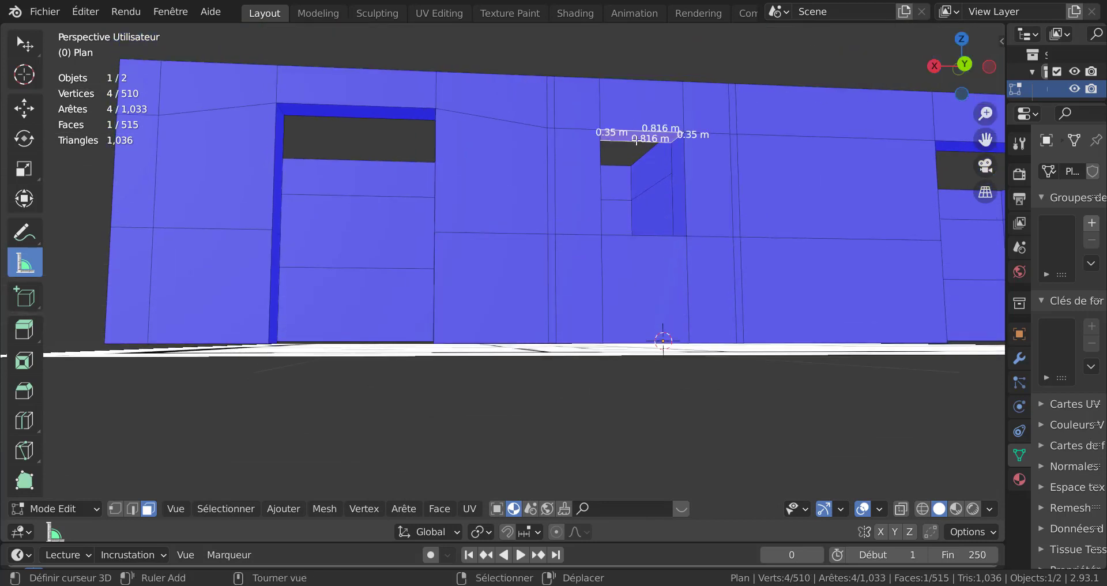
pyautogui.write('gz')
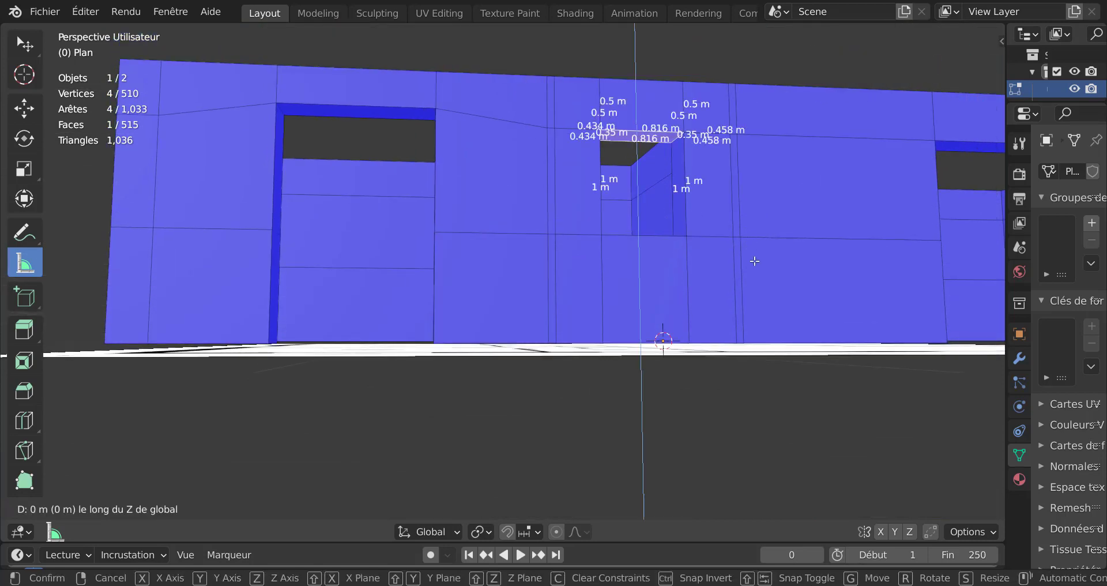
pyautogui.write('0.')
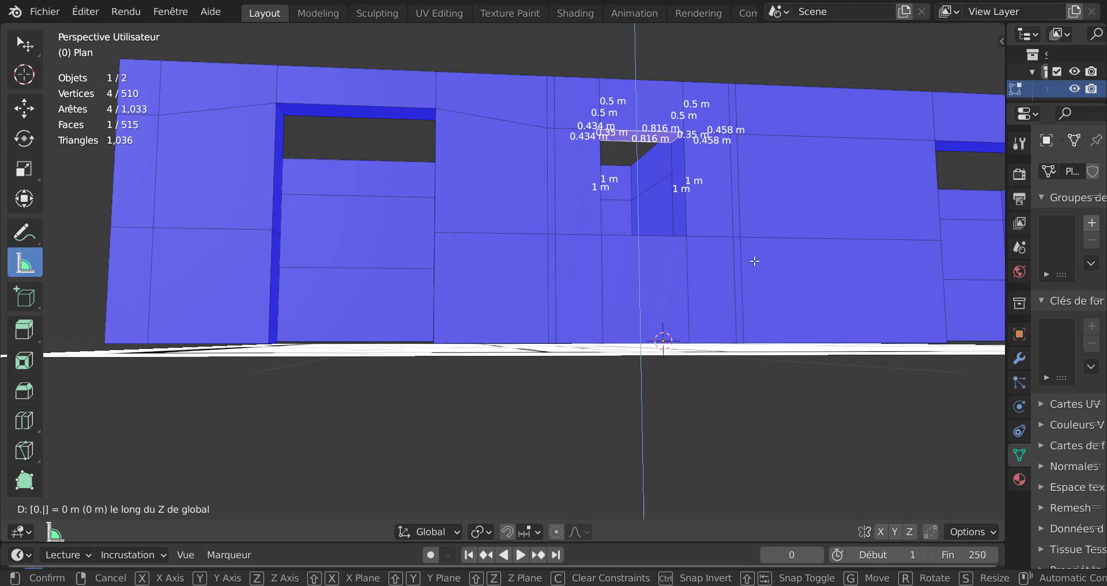
pyautogui.write('.15')
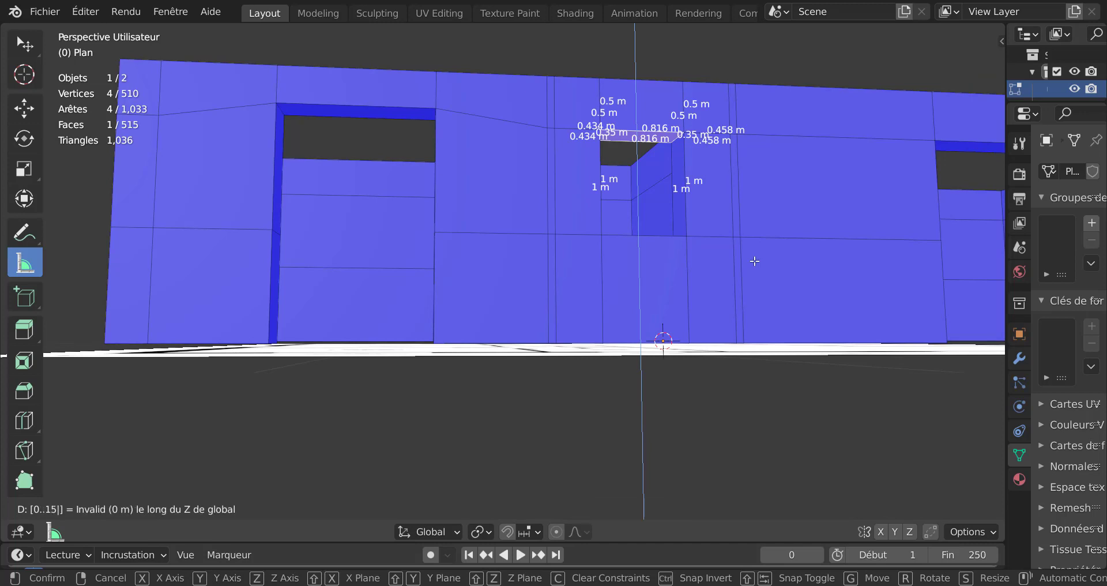
pyautogui.press('Escape')
# Move the selected lintel underside of the 80 x 1.15 window up 0.15 m along Z
pyautogui.write('gz')
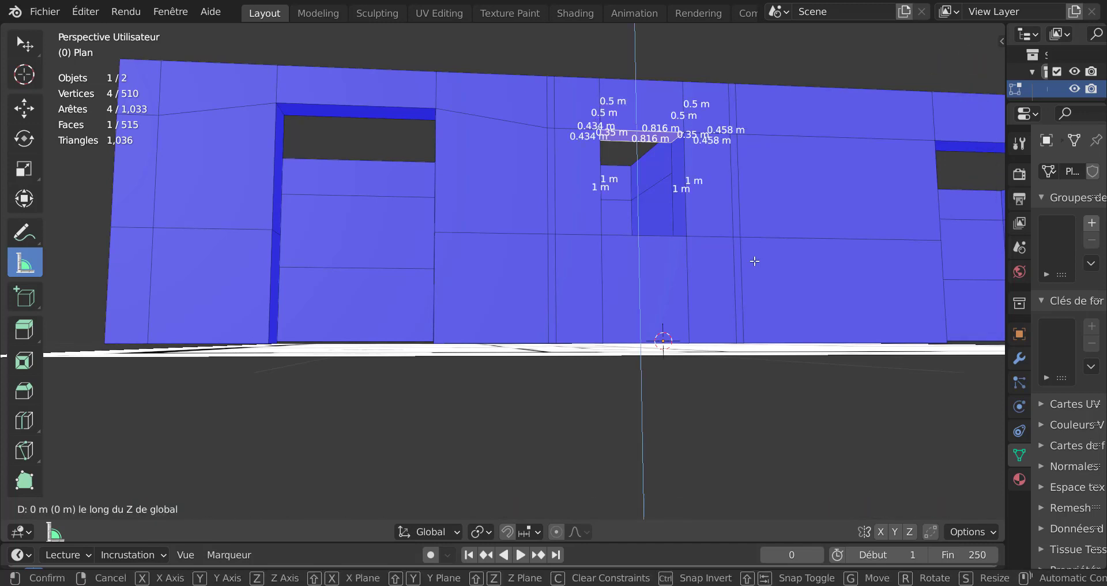
pyautogui.write('0.15')
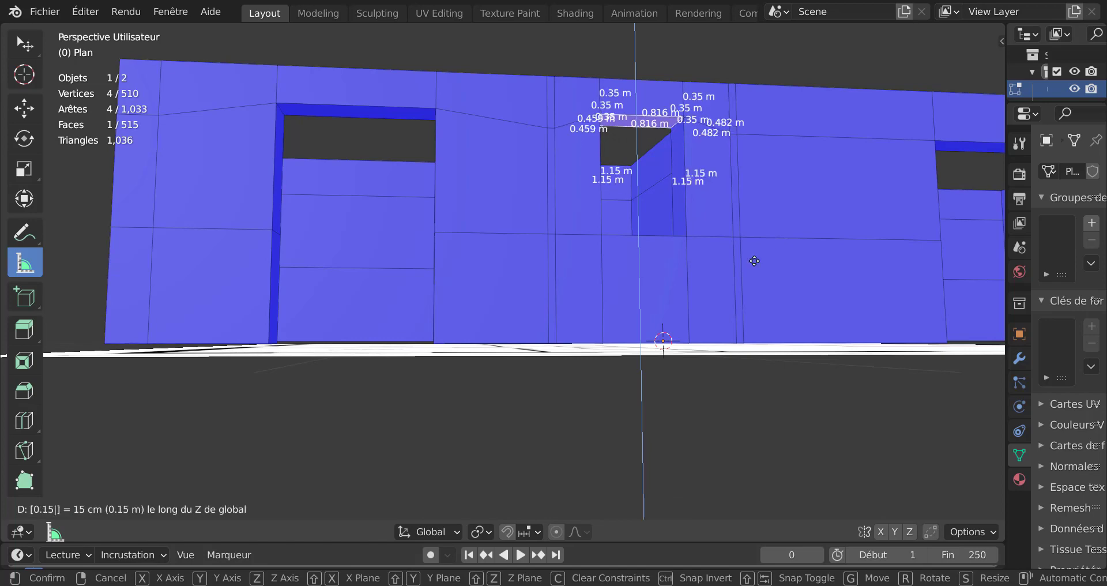
pyautogui.press('Return')
pyautogui.scroll(-5, 813, 297)
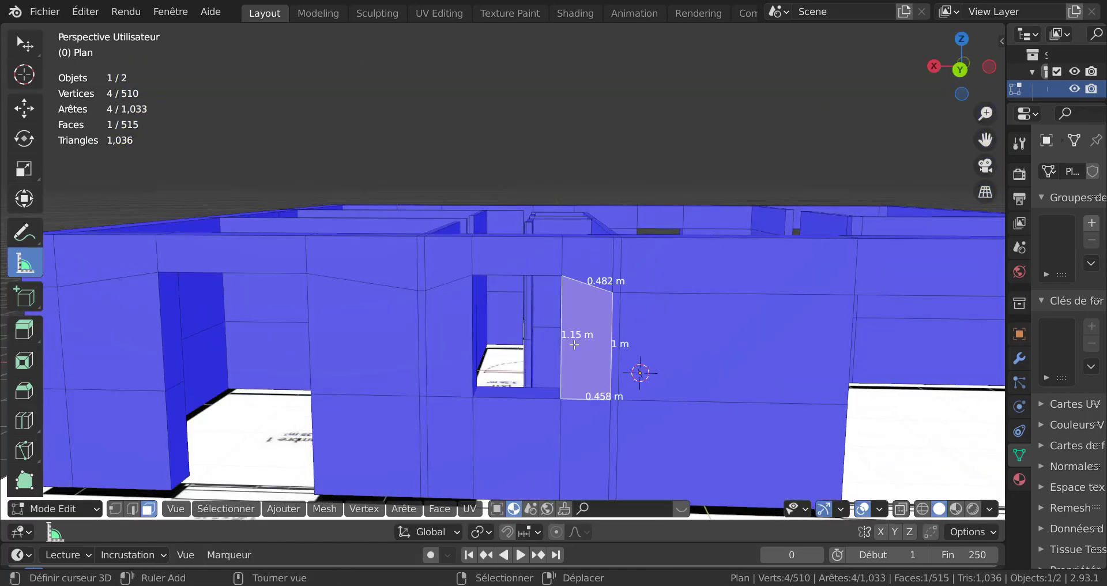
# Raise the lintel underside of the wide 2.40 x 2.15 opening by 0.15 m along Z
pyautogui.moveTo(592, 344); pyautogui.dragTo(665, 382, button='middle')
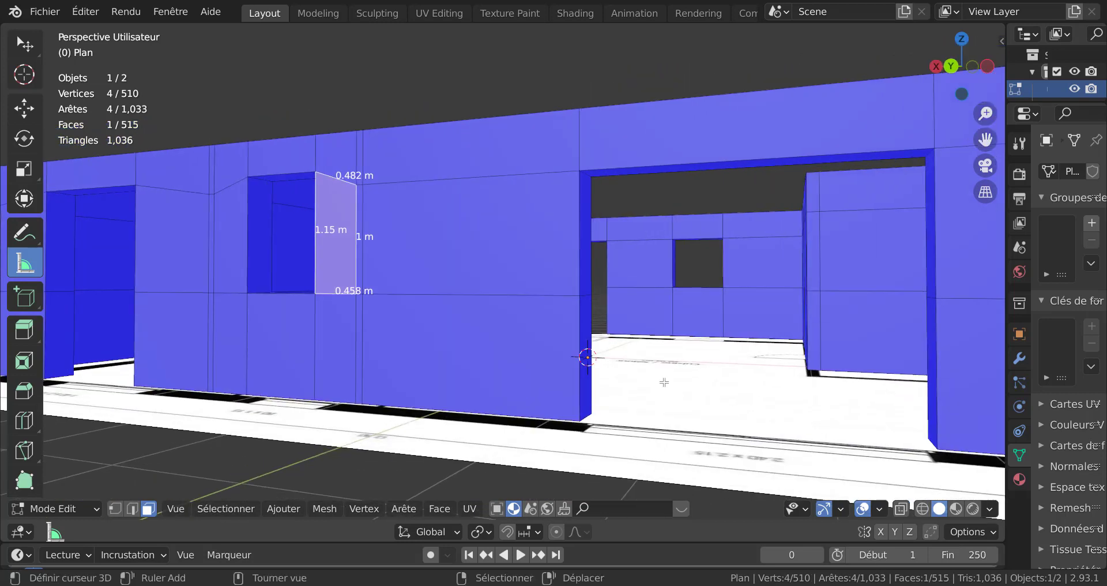
pyautogui.rightClick(689, 169)
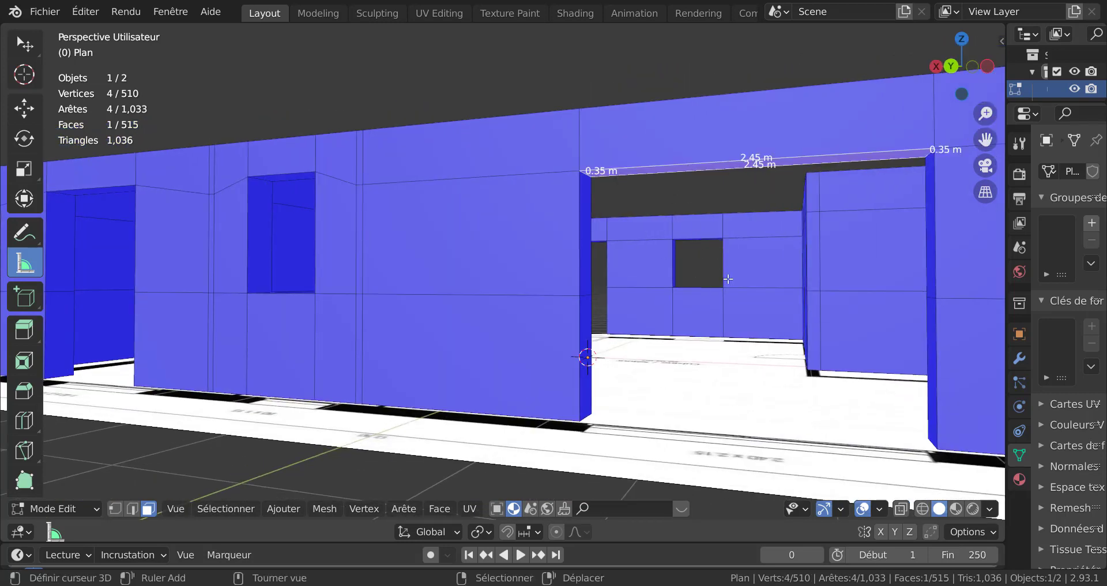
pyautogui.press('g')
pyautogui.press('z')
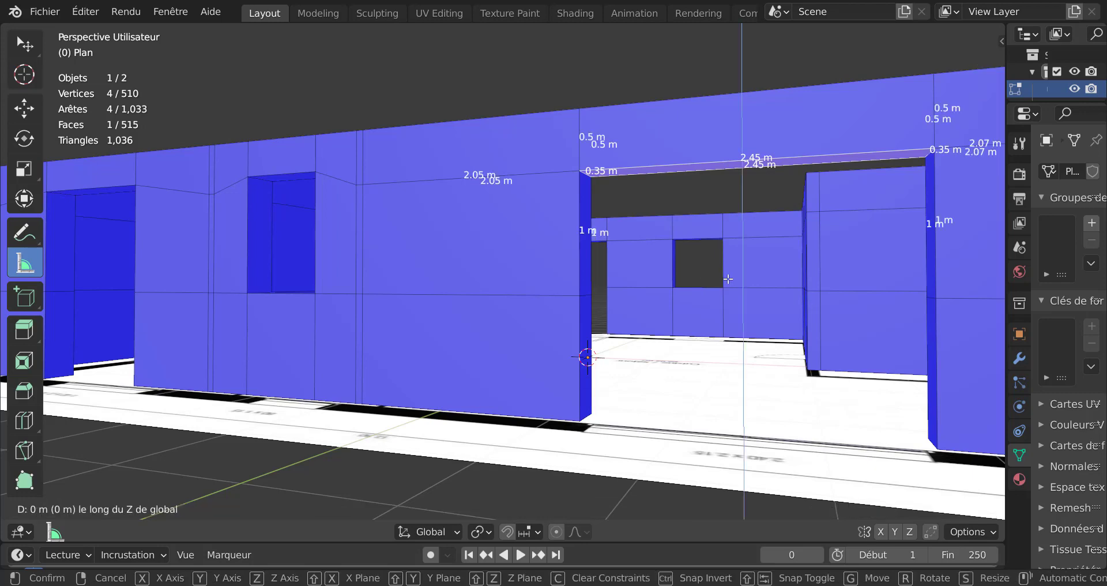
pyautogui.write('0.15')
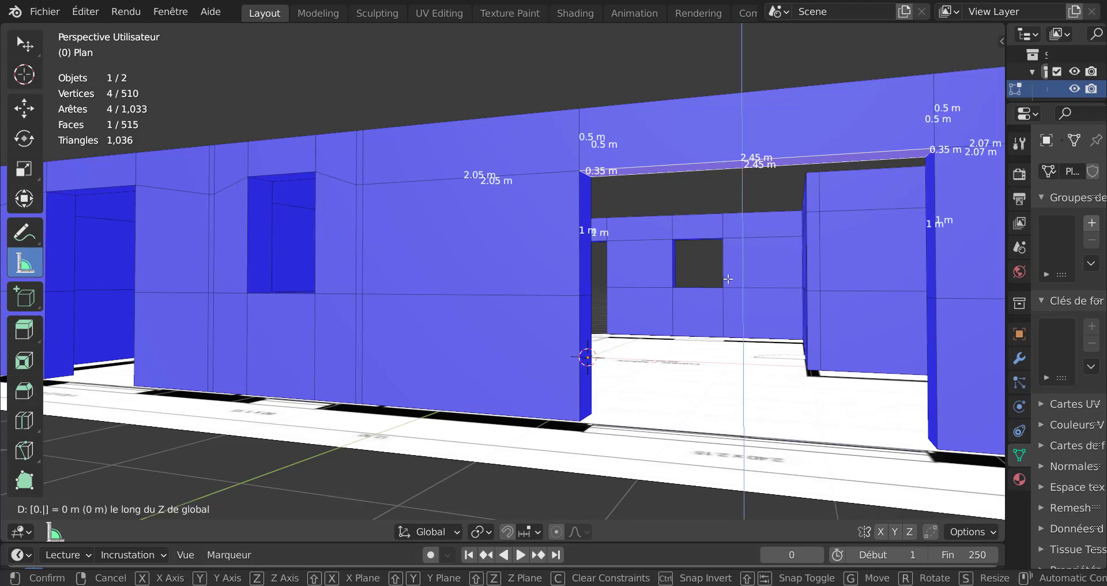
pyautogui.press('Return')
# Select the underside of the garage opening's lintel and check its height against the 2.40 x 2.00 label on the plan
pyautogui.scroll(-10, 724, 288)
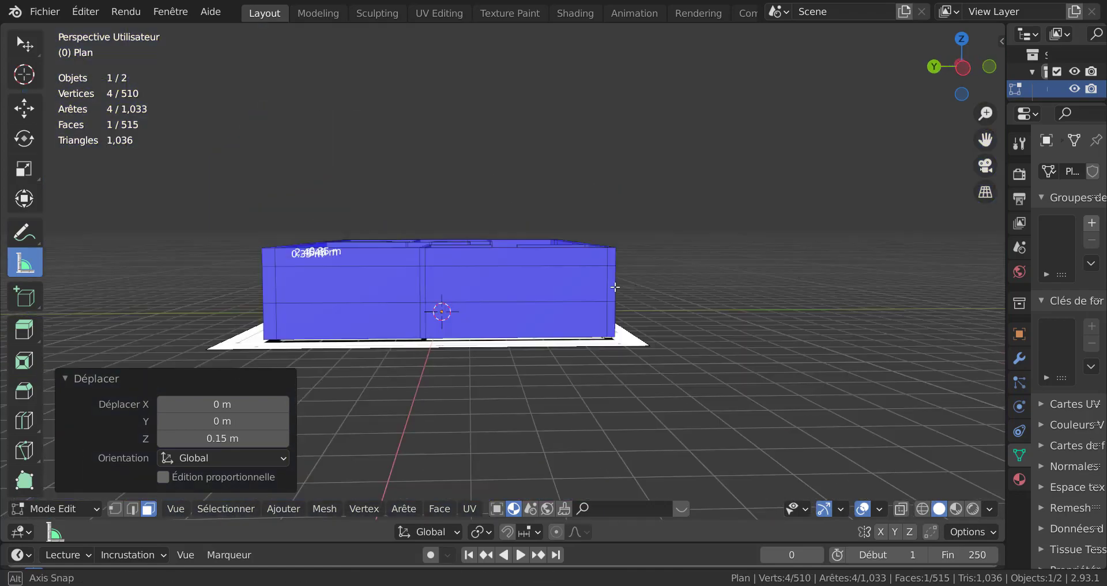
pyautogui.moveTo(615, 287); pyautogui.dragTo(611, 314, button='middle')
pyautogui.scroll(5, 625, 321)
pyautogui.scroll(5, 576, 204)
pyautogui.rightClick(577, 200)
pyautogui.moveTo(588, 260); pyautogui.dragTo(576, 327, button='middle')
pyautogui.scroll(-6, 559, 329)
pyautogui.moveTo(573, 373)
pyautogui.keyDown('shift'); pyautogui.mouseDown(button='middle')
pyautogui.moveTo(572, 295)
pyautogui.moveTo(571, 356)
pyautogui.mouseUp(button='middle'); pyautogui.keyUp('shift')
pyautogui.scroll(2, 570, 356)
pyautogui.scroll(-2, 570, 356)
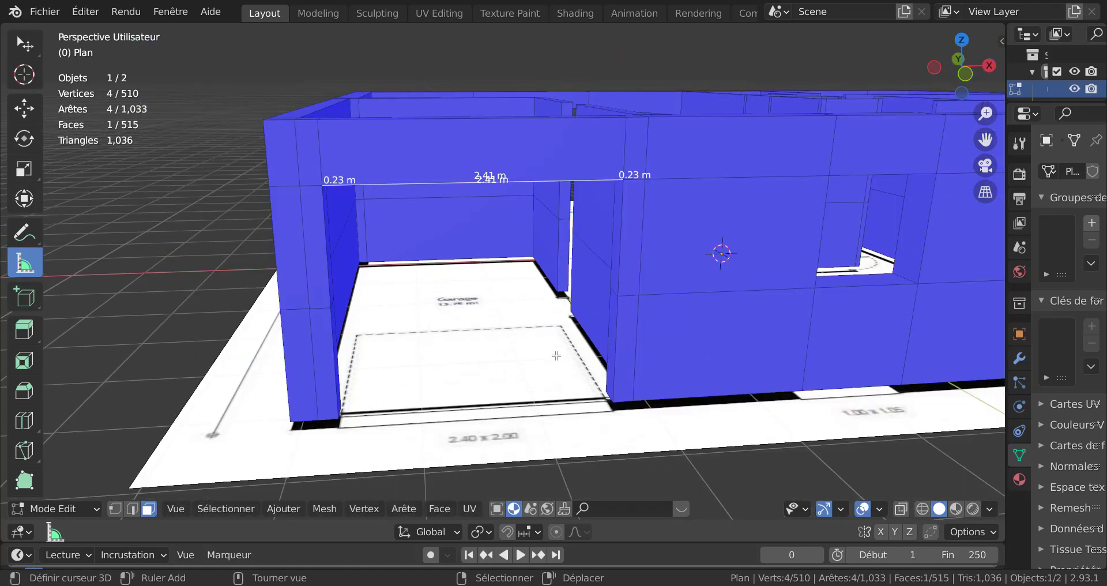
# Raise the lintel underside of the 1.00 x 1.05 window by 0.05 m along Z and check the wall face beside it
pyautogui.moveTo(549, 379); pyautogui.dragTo(647, 236, button='middle')
pyautogui.rightClick(488, 162)
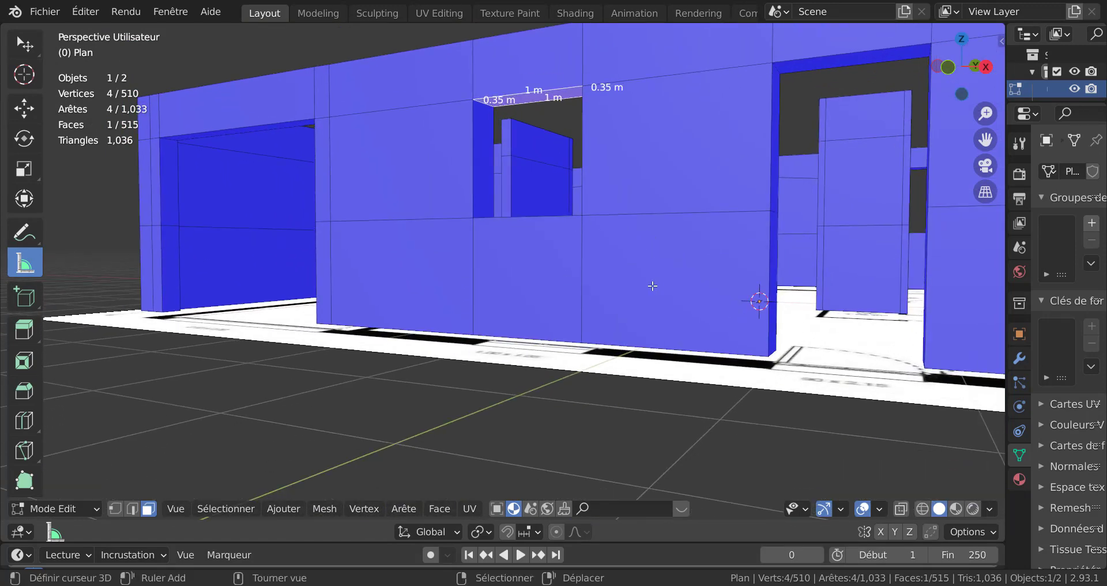
pyautogui.write('gz')
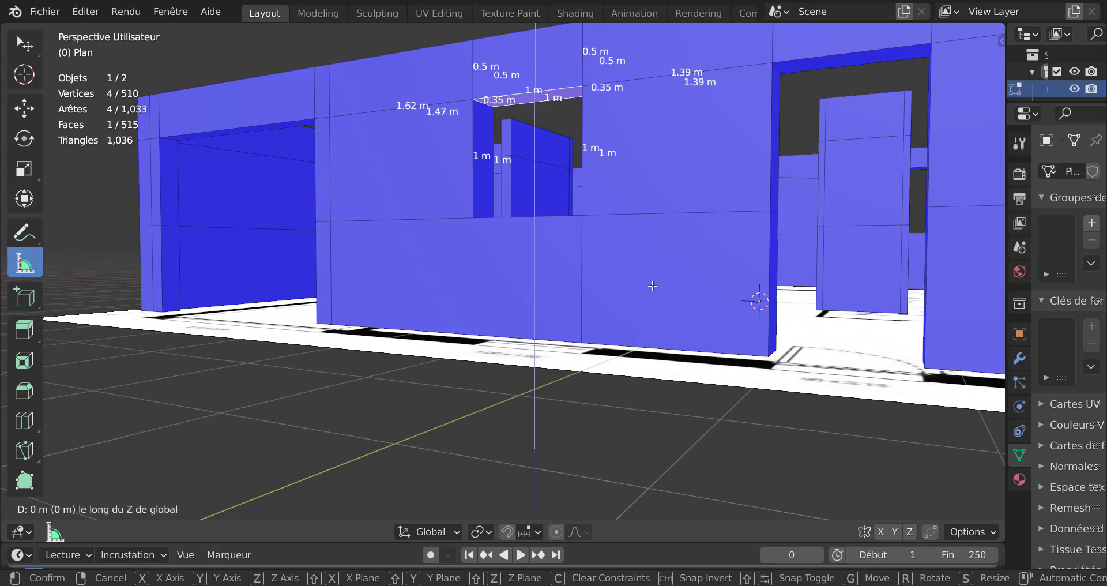
pyautogui.write('0.05')
pyautogui.press('Return')
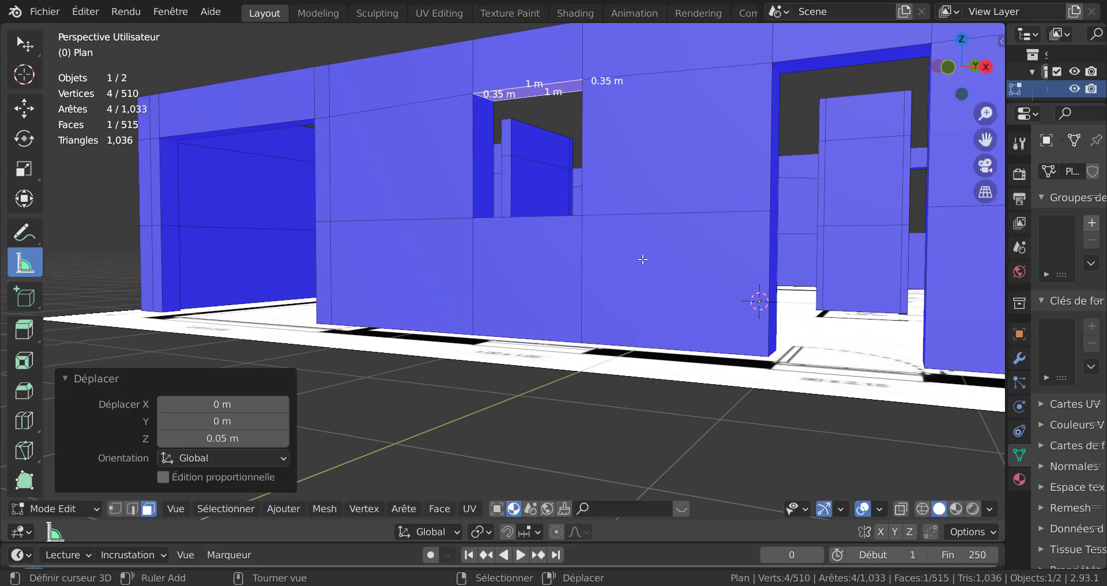
pyautogui.click(641, 167)
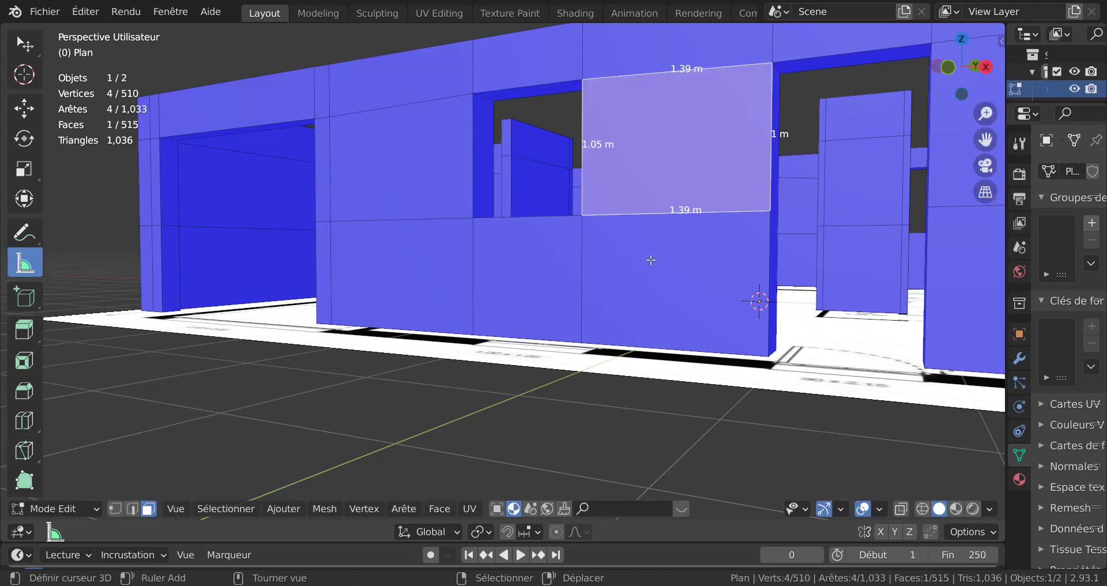
# Raise the lintel underside of the 90 x 2.15 door opening by 0.15 m along Z
pyautogui.moveTo(650, 260); pyautogui.dragTo(638, 211, button='middle')
pyautogui.click(658, 126)
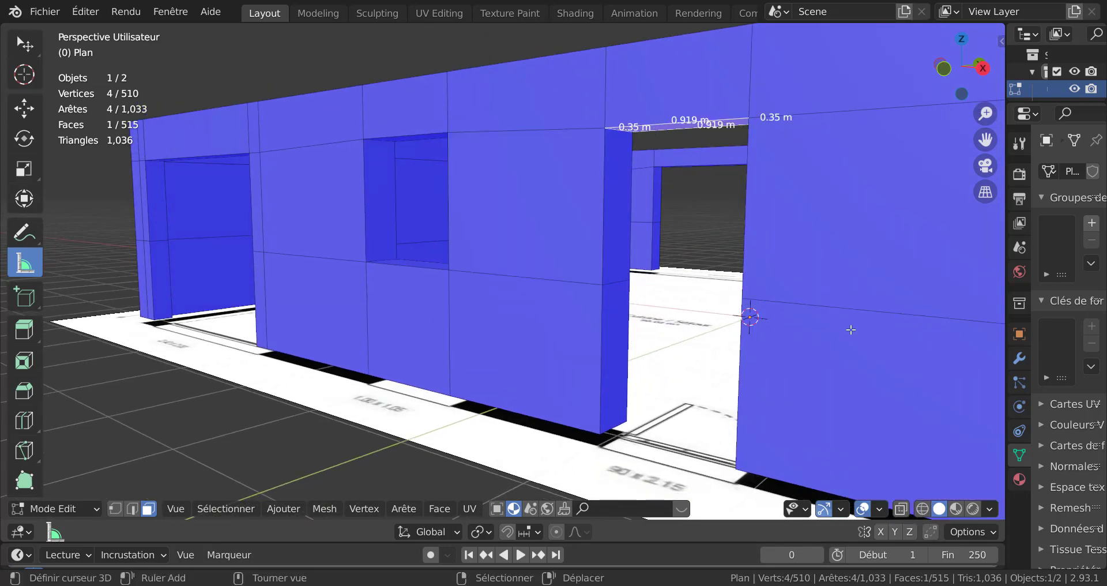
pyautogui.write('gz')
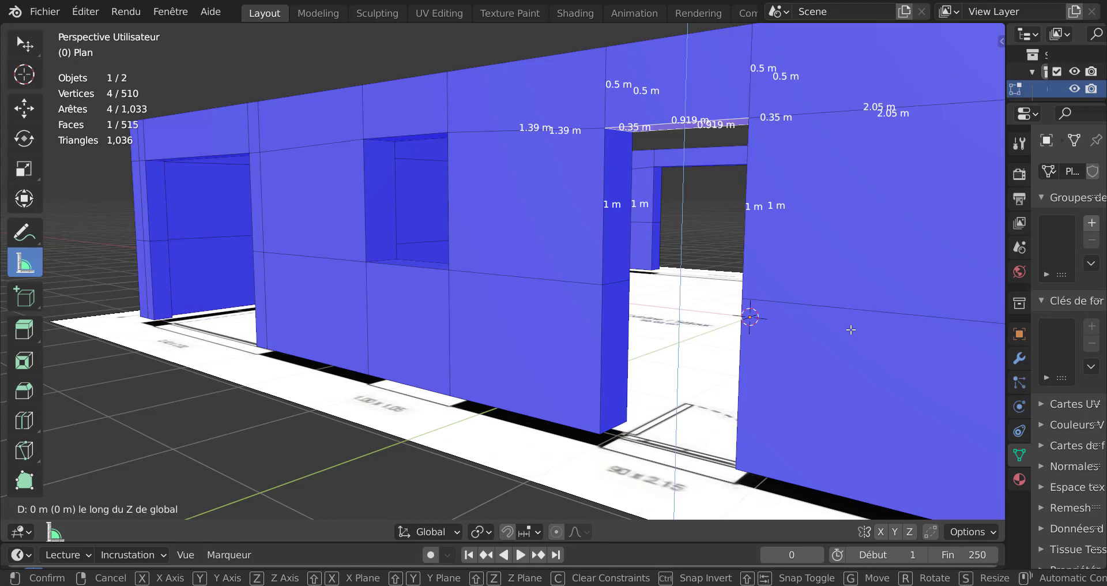
pyautogui.write('0.15')
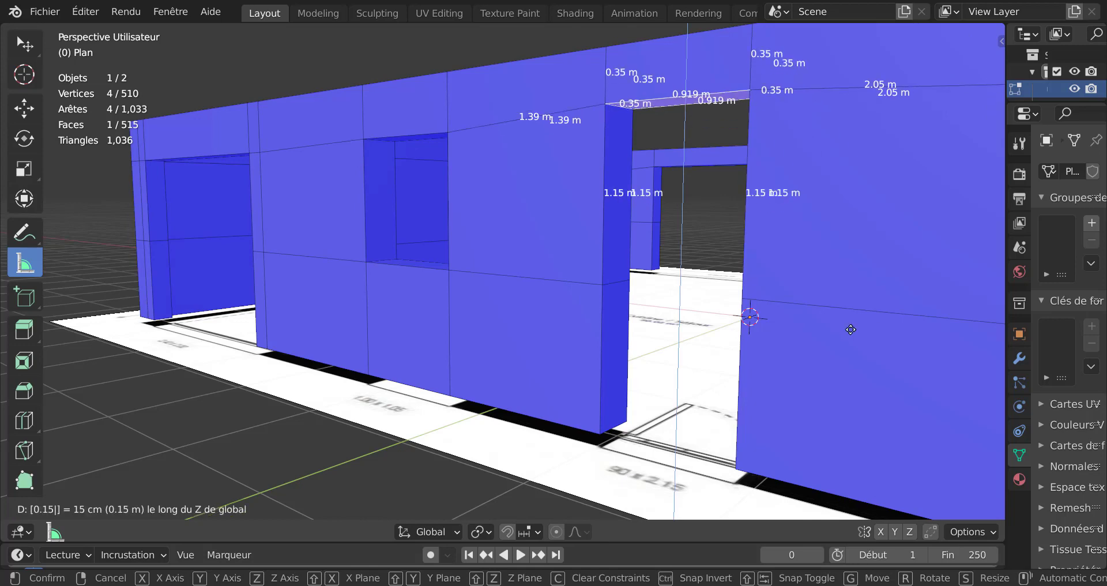
pyautogui.press('Return')
# Raise the lintel underside of the 1.00 x 1.35 window by 0.35 m along Z
pyautogui.scroll(-3, 855, 253)
pyautogui.moveTo(841, 281); pyautogui.dragTo(764, 321, button='middle')
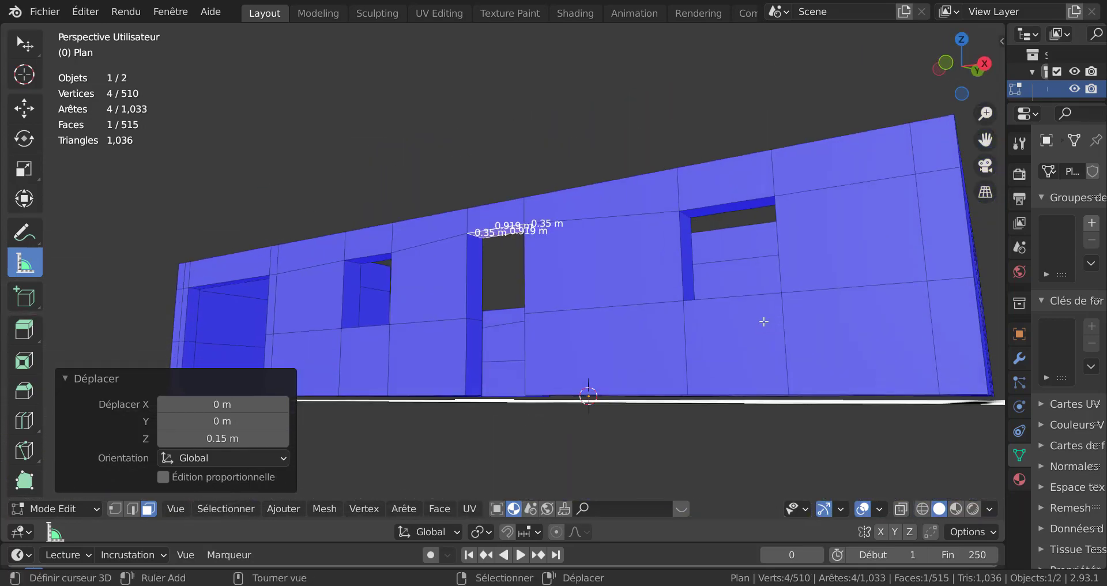
pyautogui.rightClick(738, 205)
pyautogui.scroll(-5, 737, 247)
pyautogui.moveTo(737, 250); pyautogui.dragTo(730, 312, button='middle')
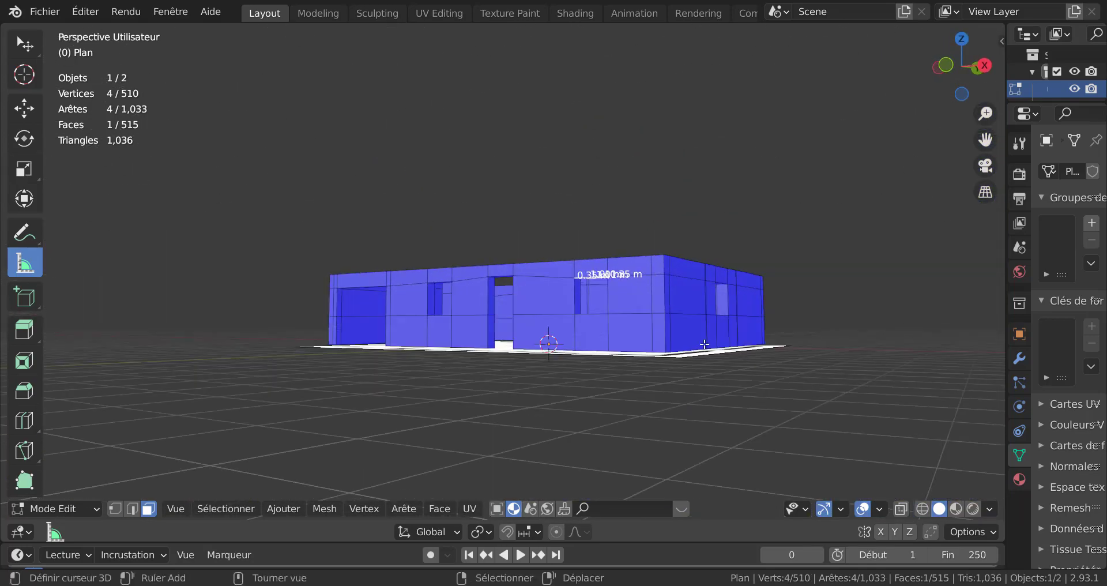
pyautogui.moveTo(704, 344); pyautogui.dragTo(672, 366, button='middle')
pyautogui.scroll(2, 685, 387)
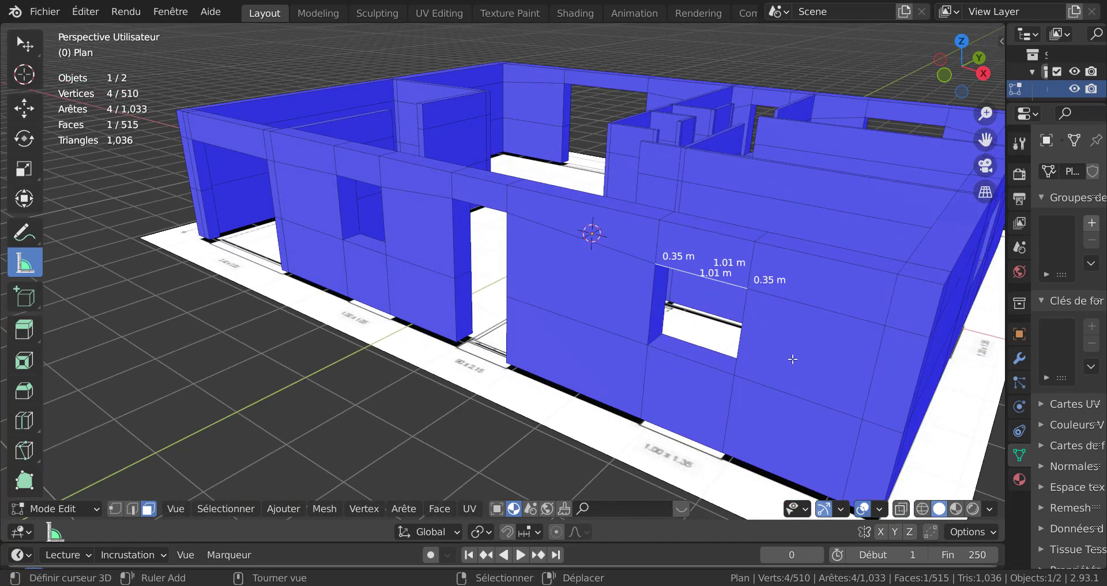
pyautogui.write('gz')
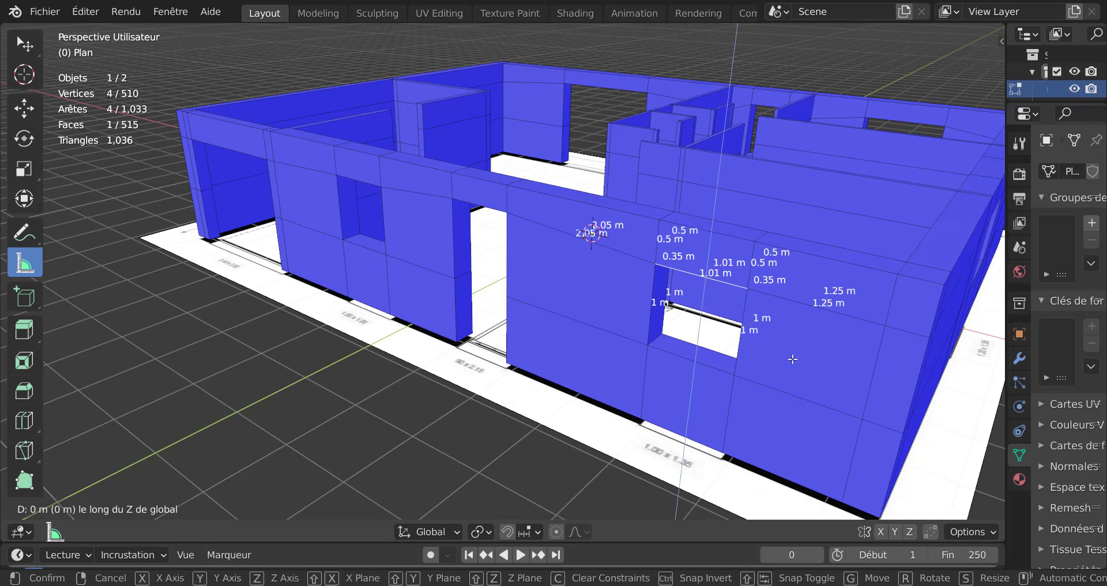
pyautogui.write('0.35')
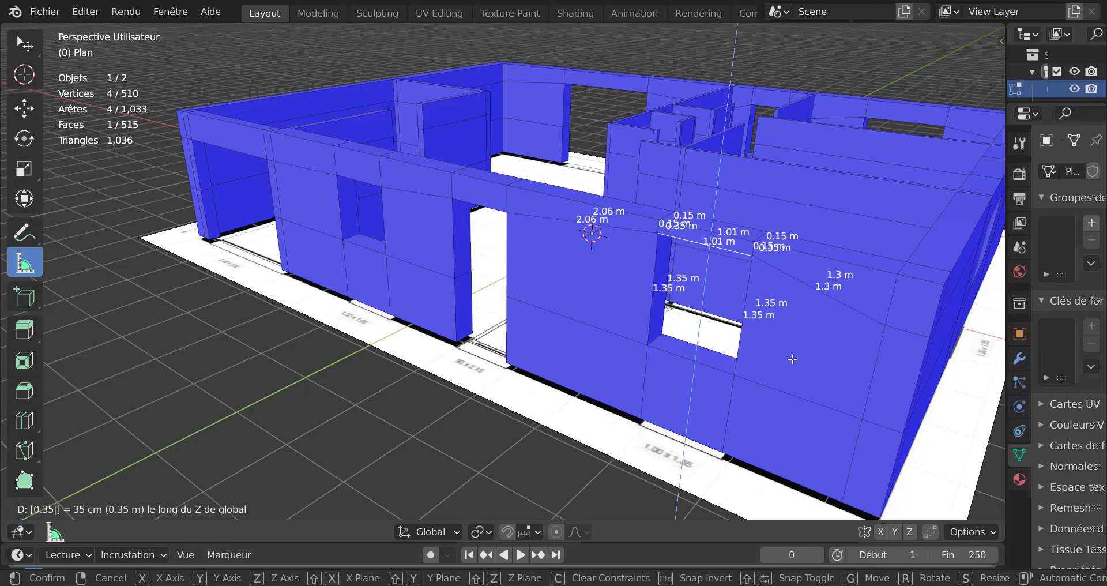
pyautogui.press('Return')
# Raise the lintel underside of the 1.20 x 1.35 window by 0.35 m along Z
pyautogui.moveTo(793, 358); pyautogui.dragTo(673, 300, button='middle')
pyautogui.keyDown('shift'); pyautogui.moveTo(599, 288); pyautogui.dragTo(602, 322, button='middle'); pyautogui.keyUp('shift')
pyautogui.moveTo(512, 183); pyautogui.dragTo(499, 119, button='middle')
pyautogui.rightClick(505, 82)
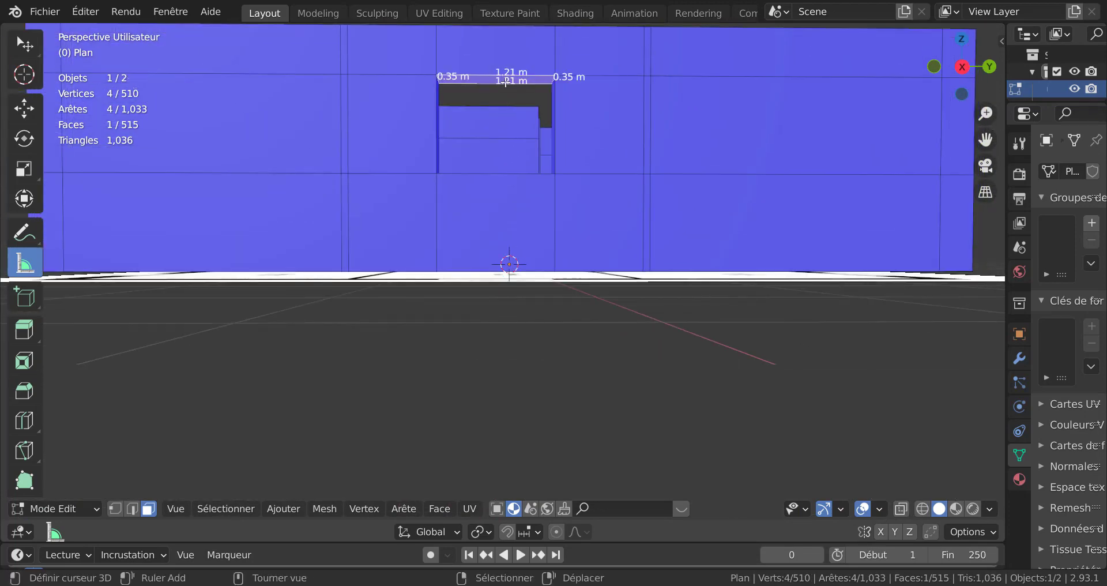
pyautogui.press('g')
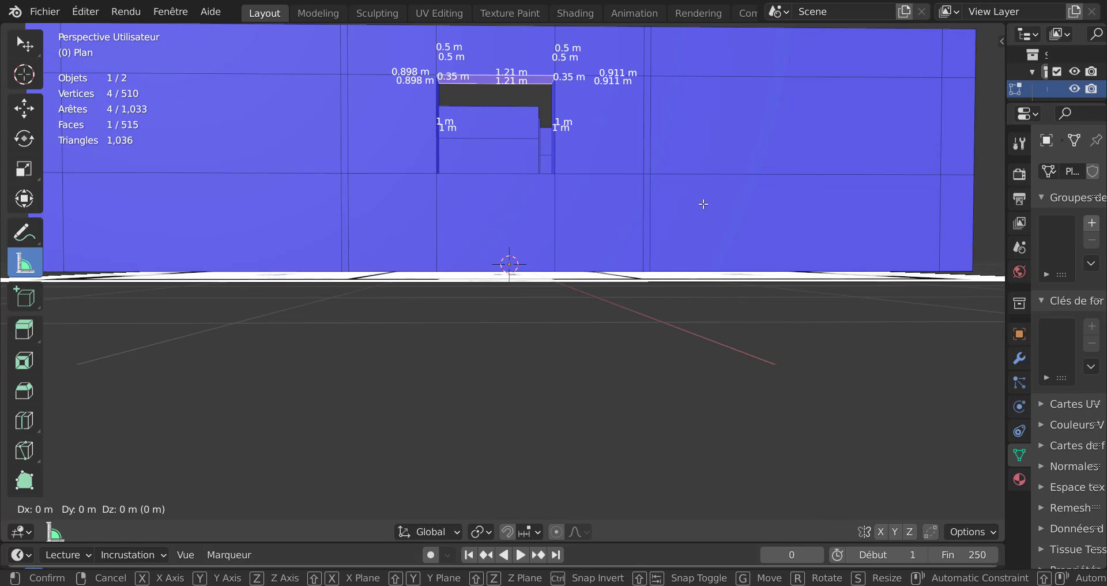
pyautogui.write('z')
pyautogui.write('0.')
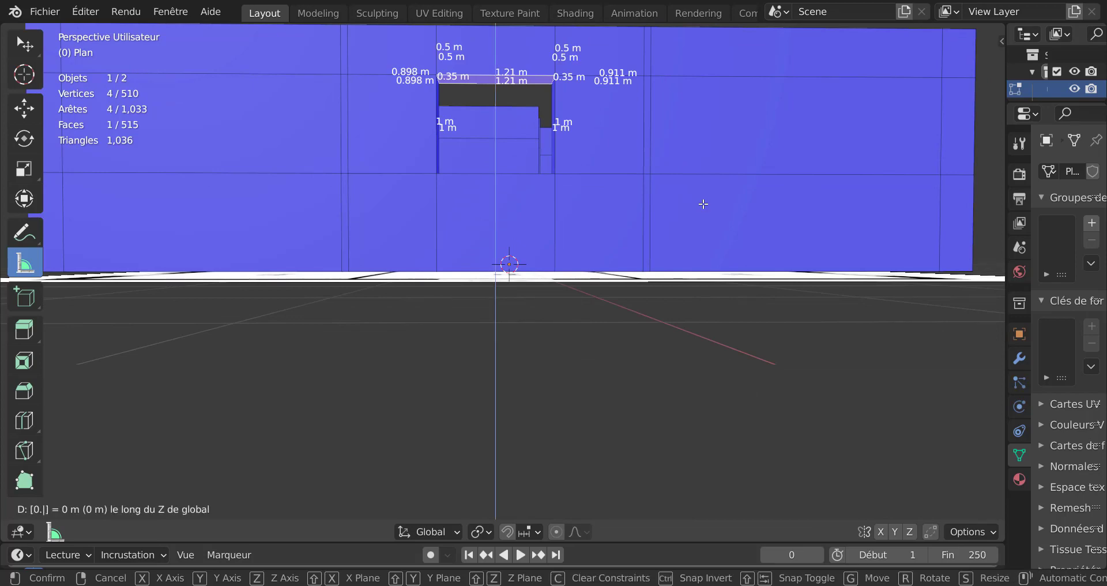
pyautogui.write('35')
pyautogui.press('Return')
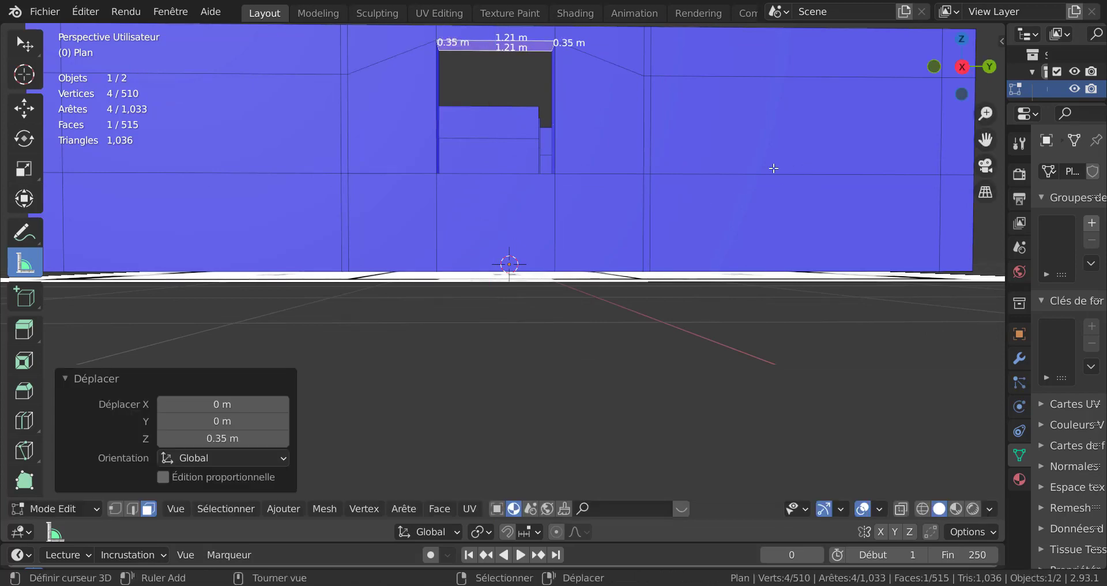
# Select all faces coplanar with the wall-top face near the front corner and turn off the edge-length display
pyautogui.moveTo(774, 168); pyautogui.dragTo(699, 209, button='middle')
pyautogui.scroll(-3, 710, 169)
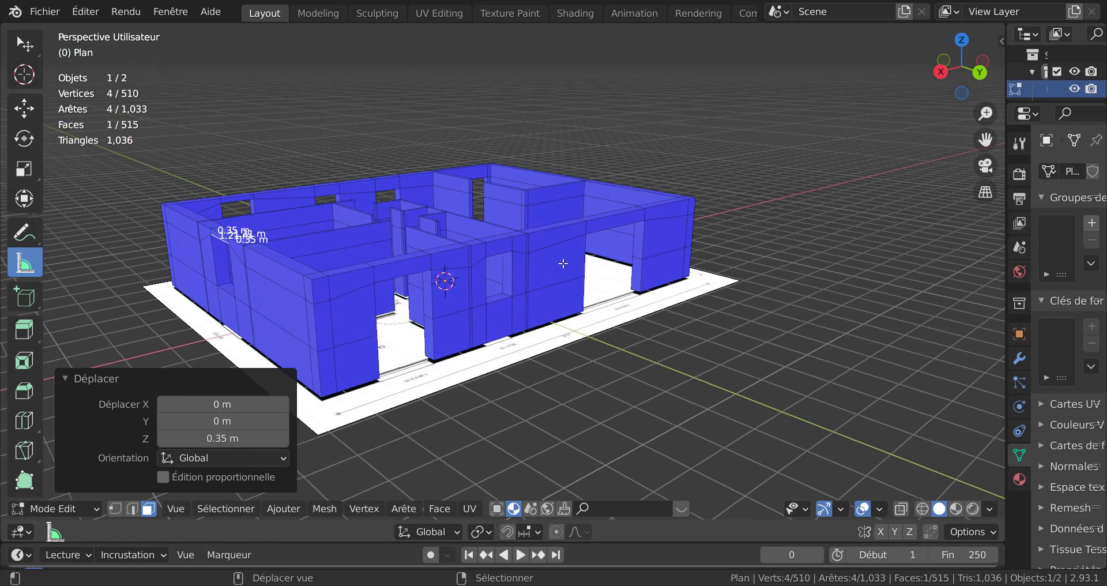
pyautogui.keyDown('shift'); pyautogui.moveTo(559, 263); pyautogui.dragTo(636, 242, button='middle'); pyautogui.keyUp('shift')
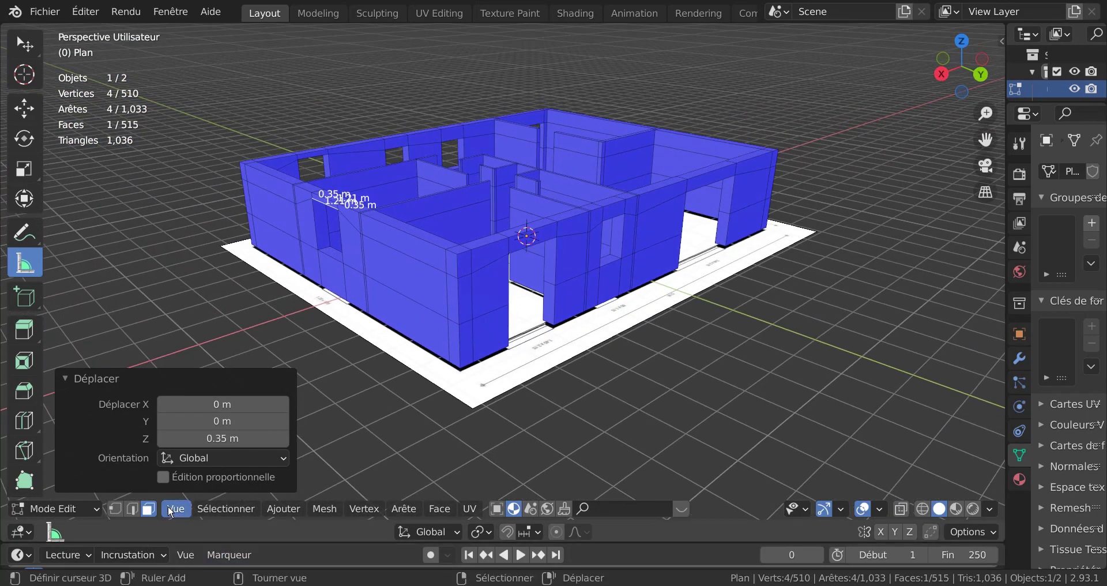
pyautogui.rightClick(485, 239)
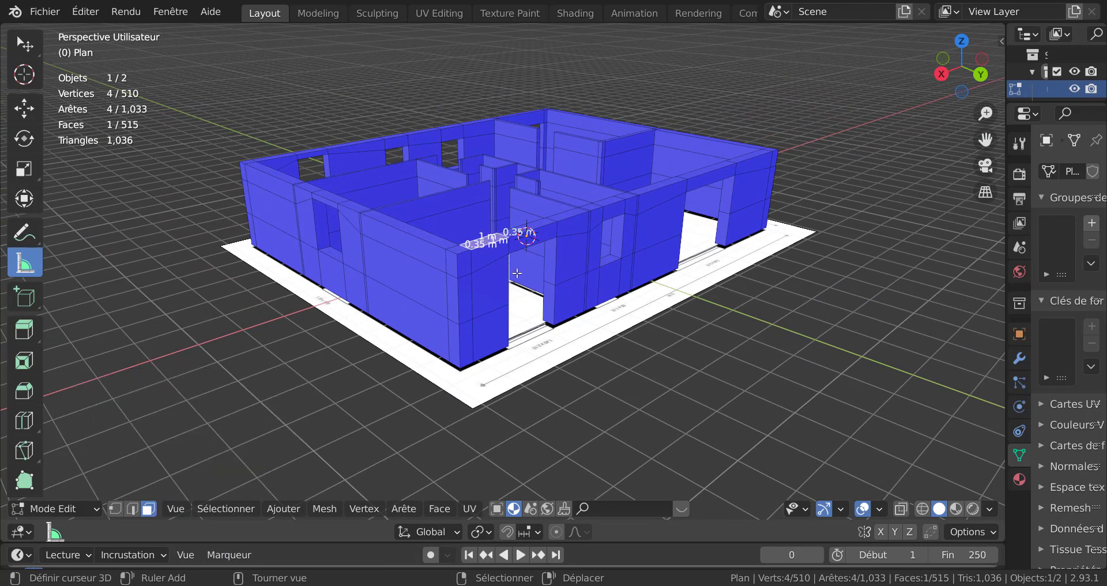
pyautogui.press('q')
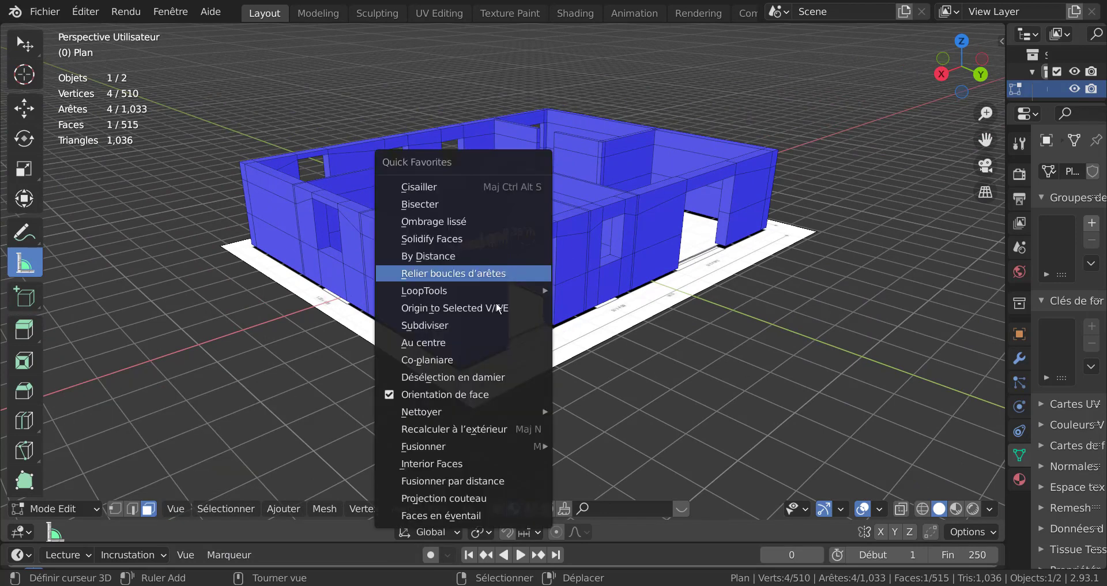
pyautogui.click(445, 355)
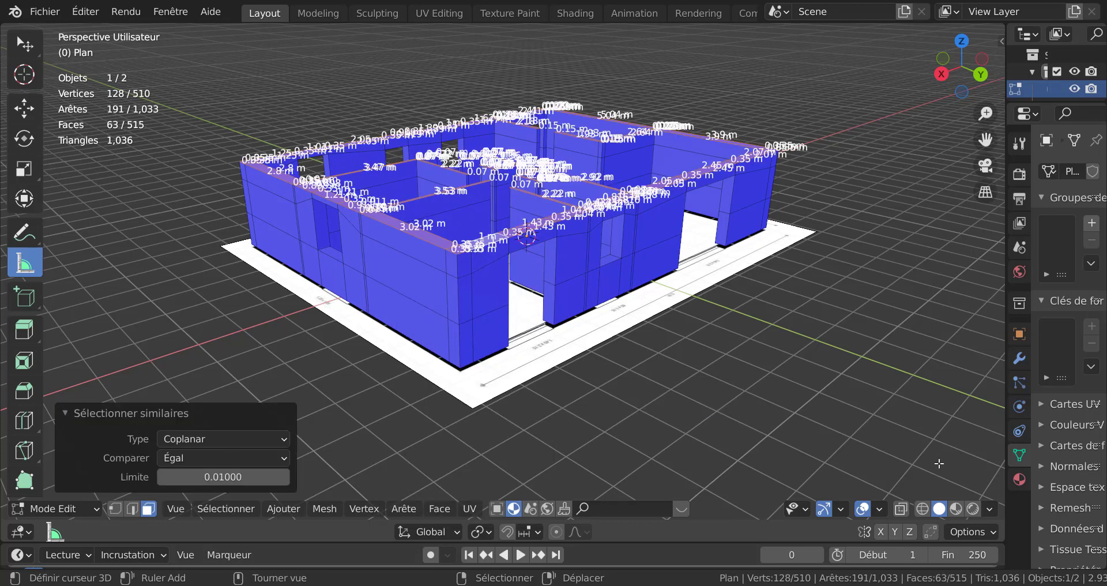
pyautogui.click(879, 509)
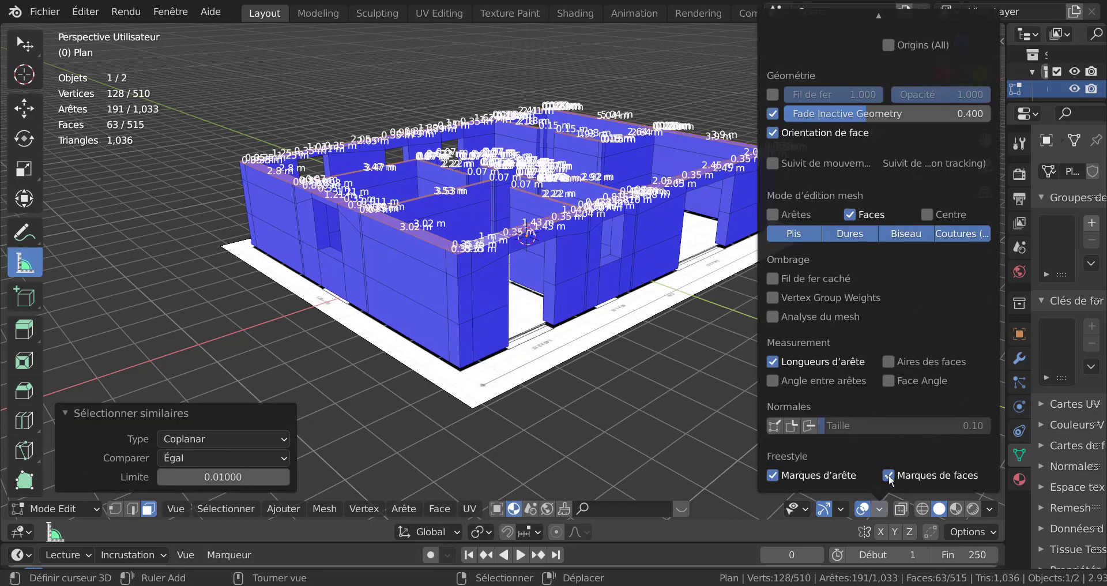
pyautogui.click(773, 363)
# Flatten the selected wall-top faces by scaling them to 0 along Z
pyautogui.moveTo(687, 321); pyautogui.dragTo(424, 240, button='middle')
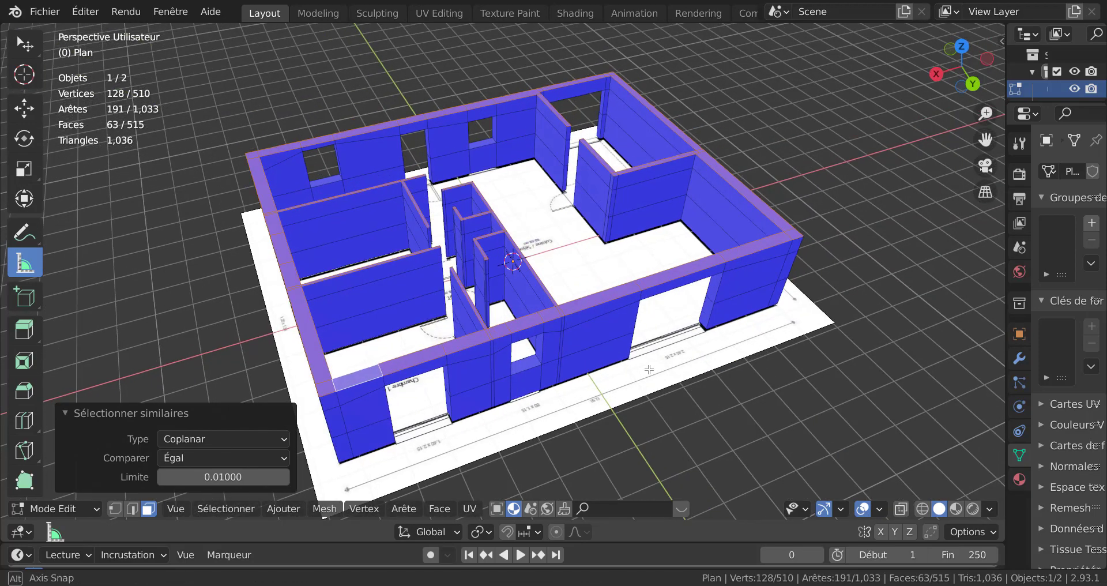
pyautogui.moveTo(956, 407); pyautogui.dragTo(621, 365, button='middle')
pyautogui.moveTo(680, 382); pyautogui.dragTo(679, 382, button='middle')
pyautogui.scroll(2, 719, 363)
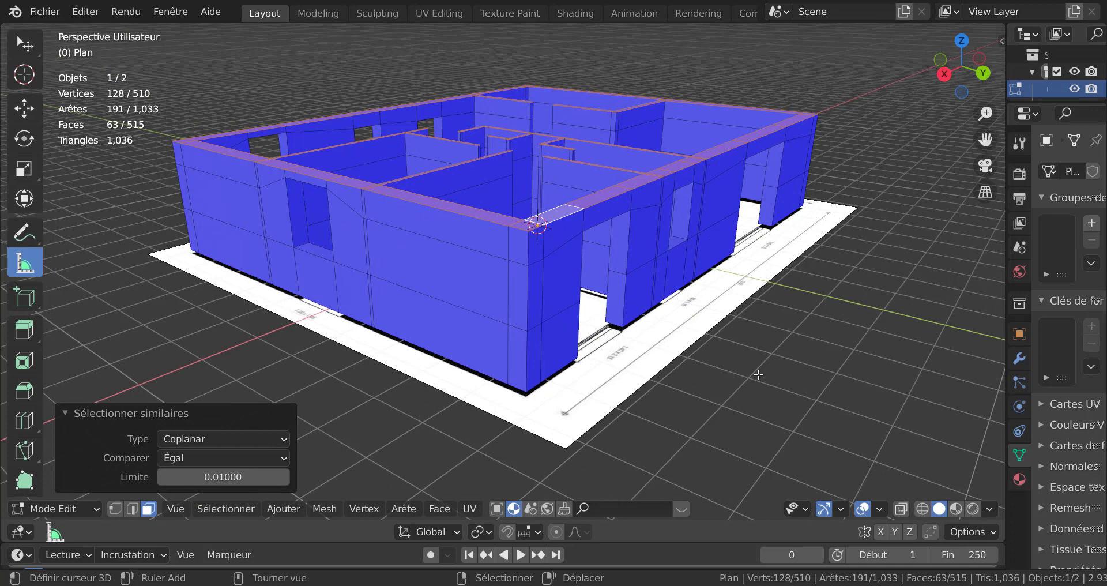
pyautogui.write('sz')
pyautogui.write('0')
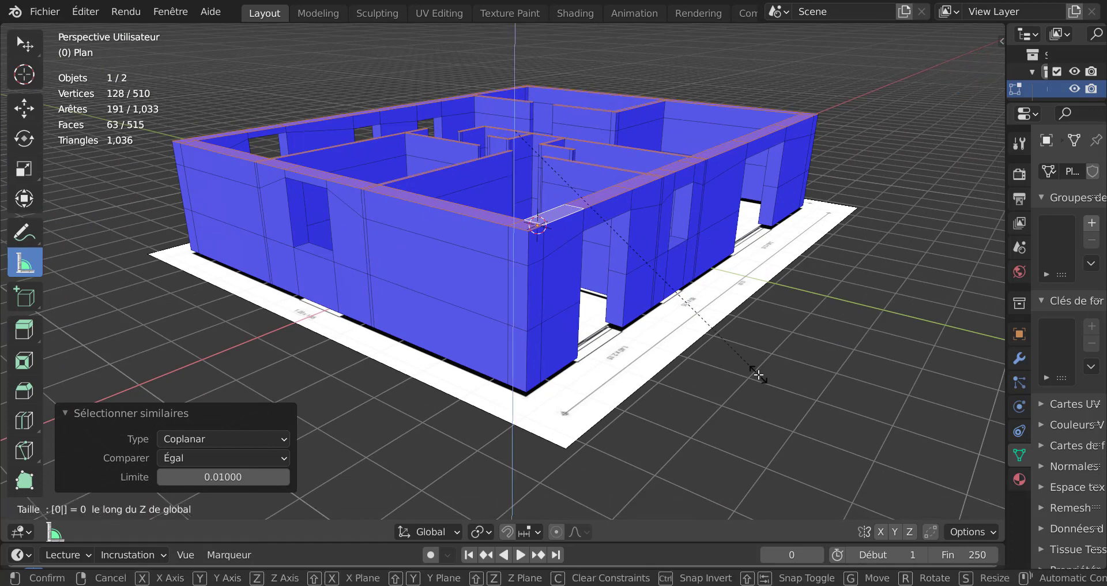
pyautogui.press('Return')
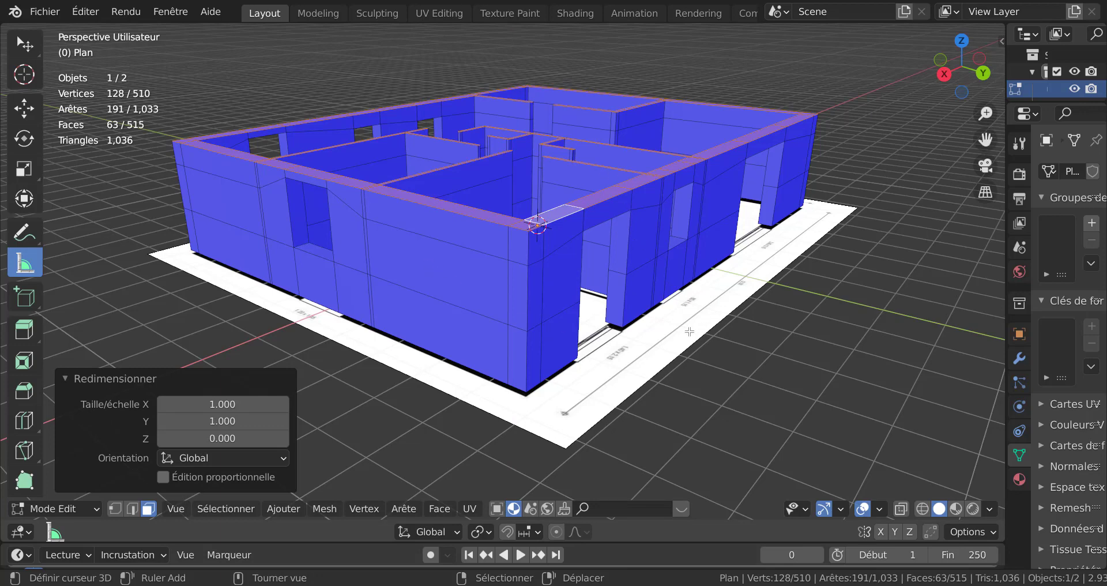
pyautogui.moveTo(690, 332); pyautogui.dragTo(652, 324, button='middle')
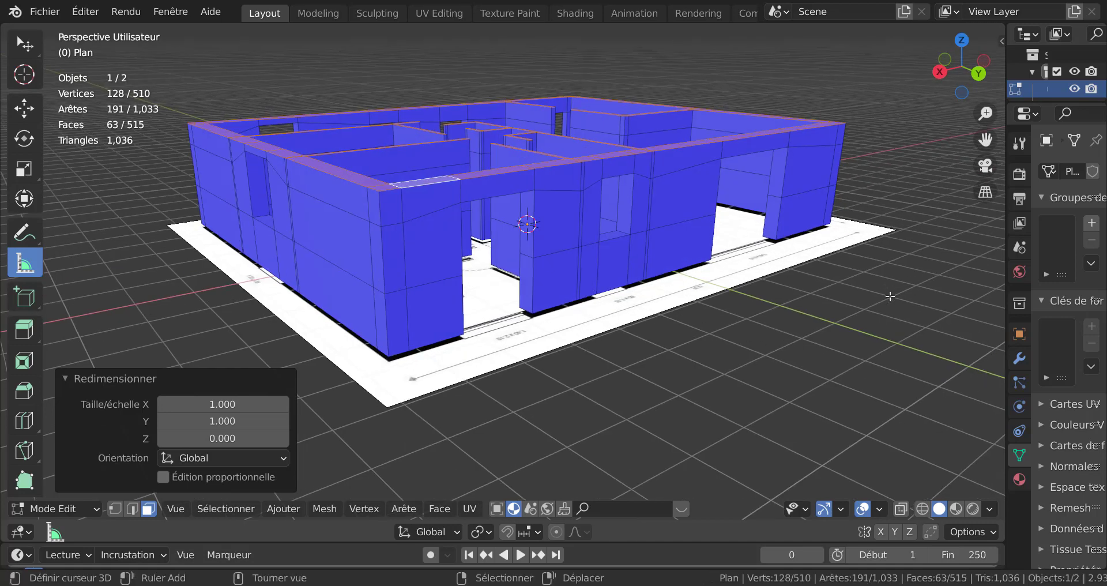
pyautogui.press('z')
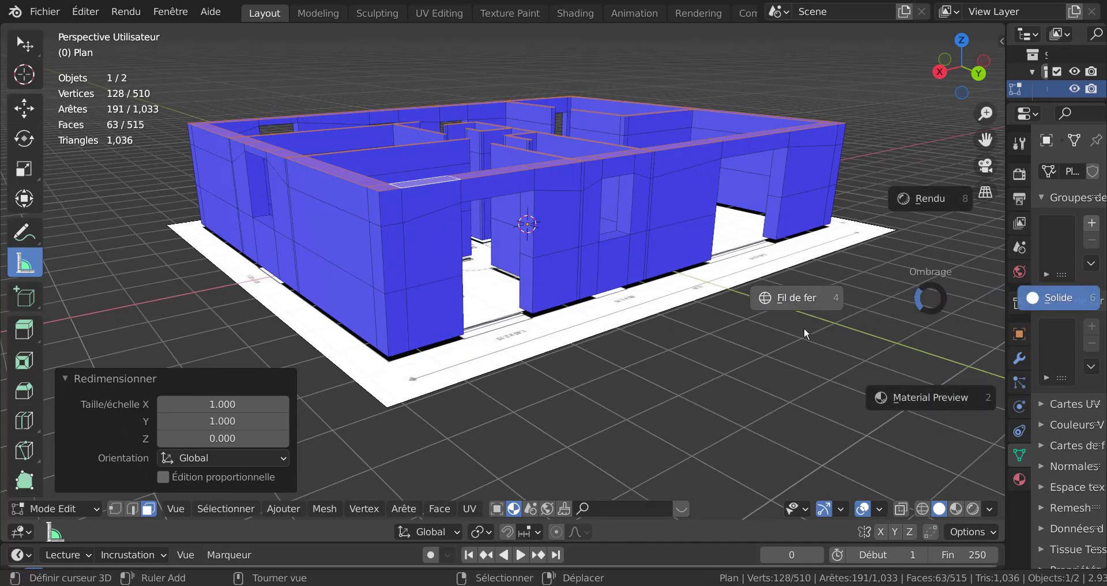
pyautogui.press('Escape')
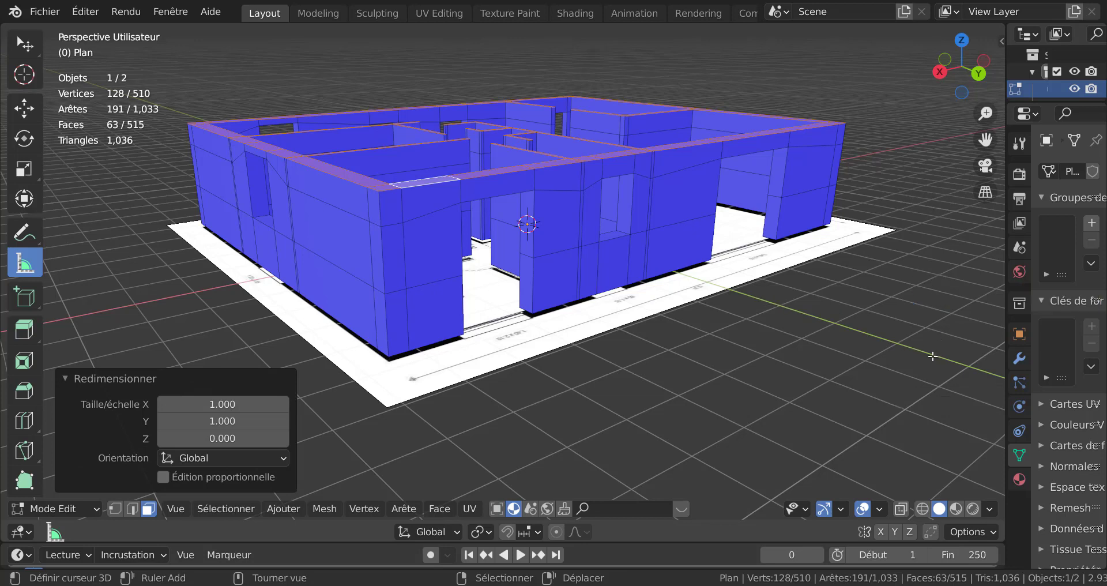
# Run all the 3D-Print checks on the house mesh
pyautogui.press('n')
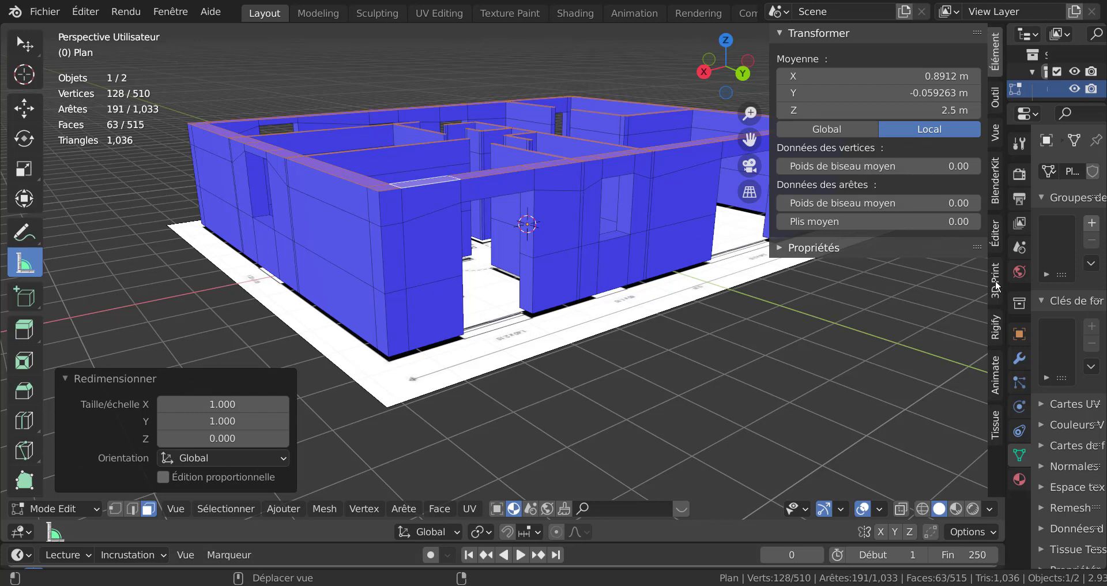
pyautogui.click(996, 283)
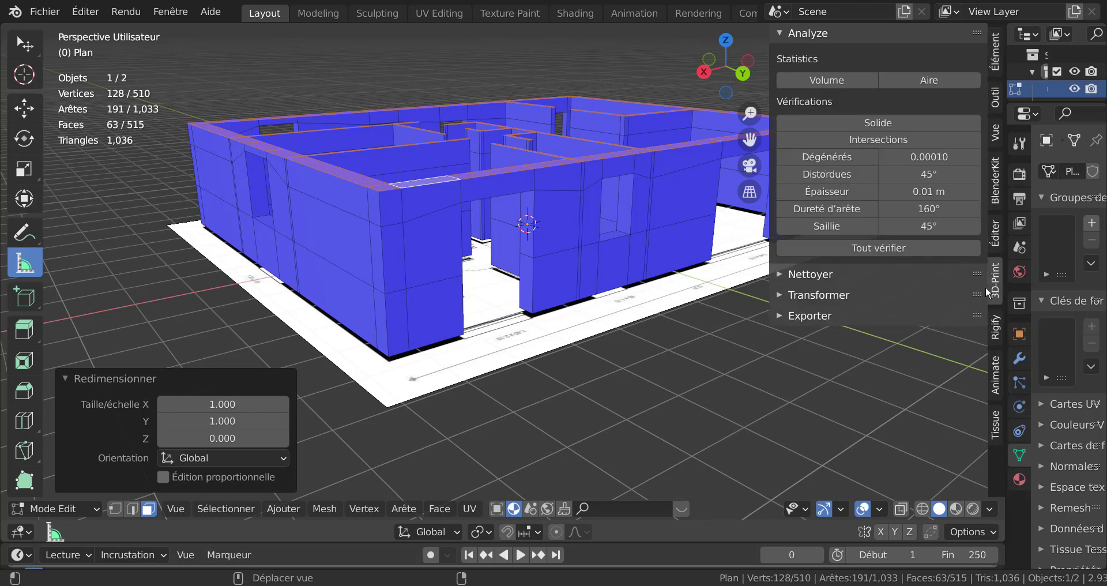
pyautogui.click(57, 13)
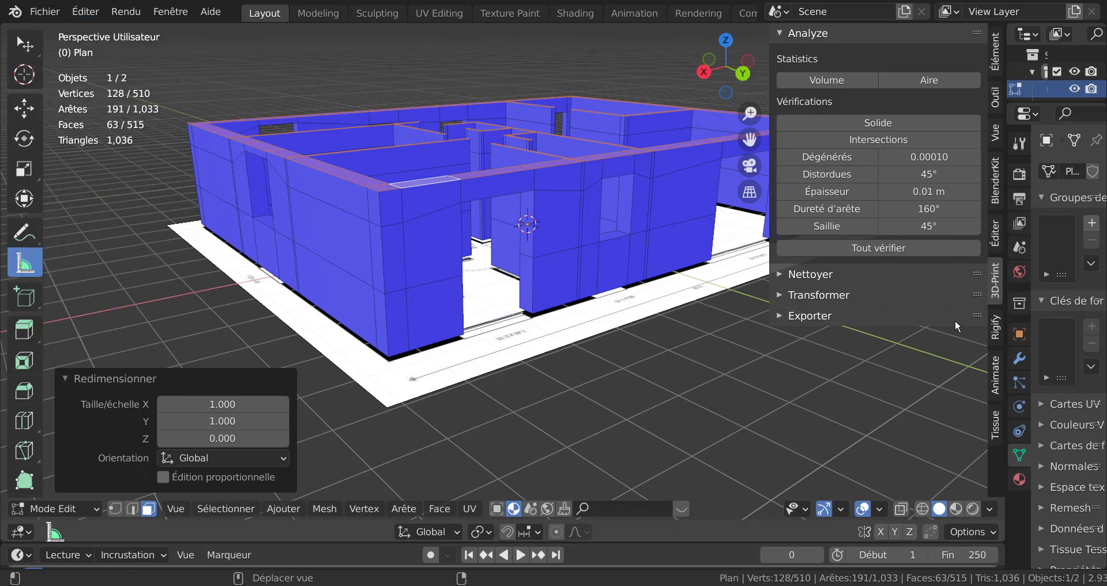
pyautogui.click(889, 248)
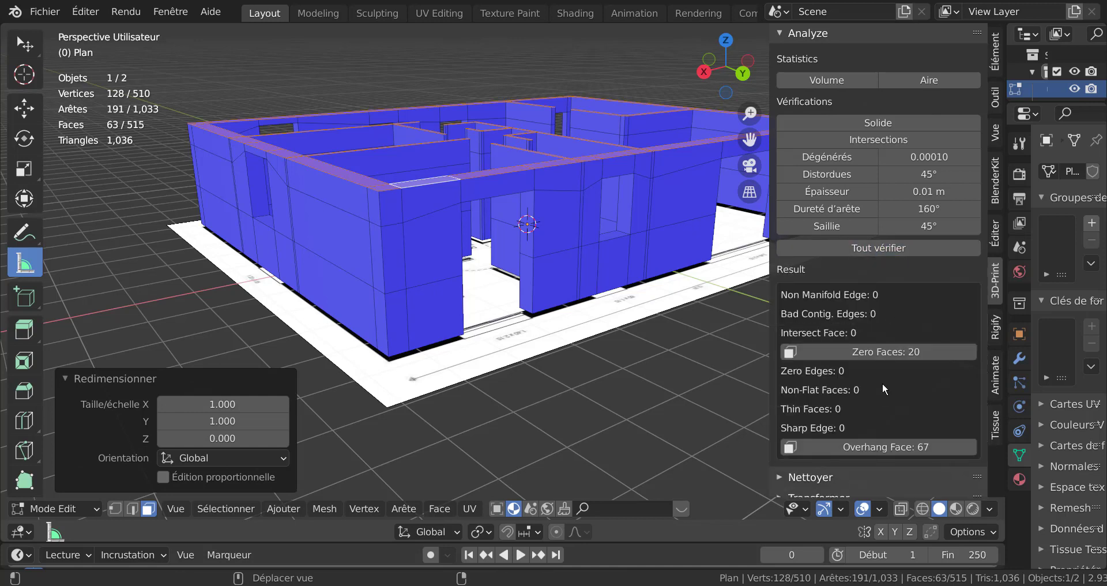
# Select the zero-area faces reported by the check and examine where they lie on the interior partition tops
pyautogui.click(876, 352)
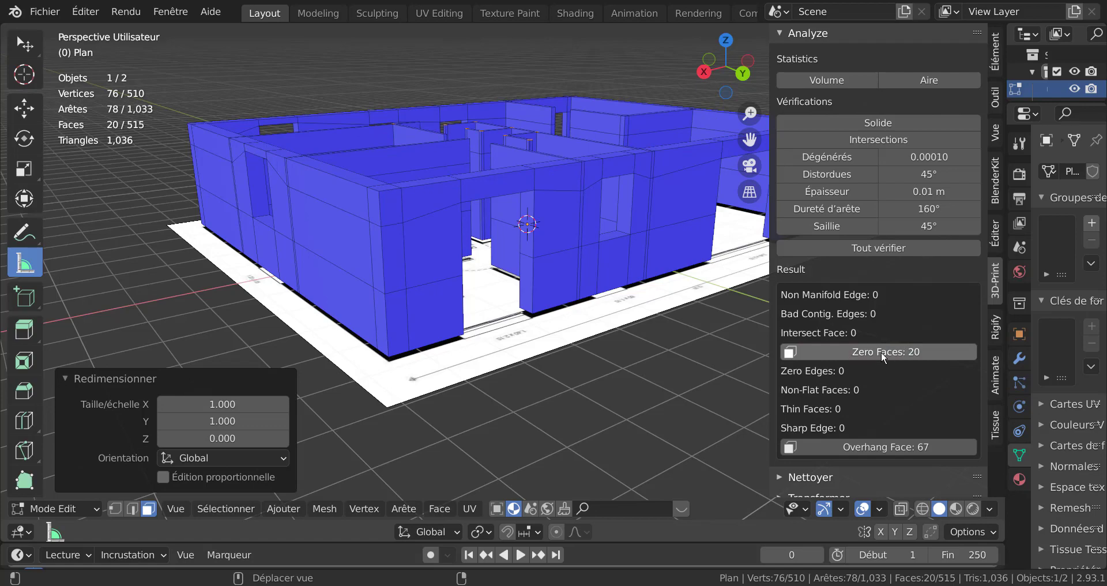
pyautogui.moveTo(626, 251); pyautogui.dragTo(520, 334, button='middle')
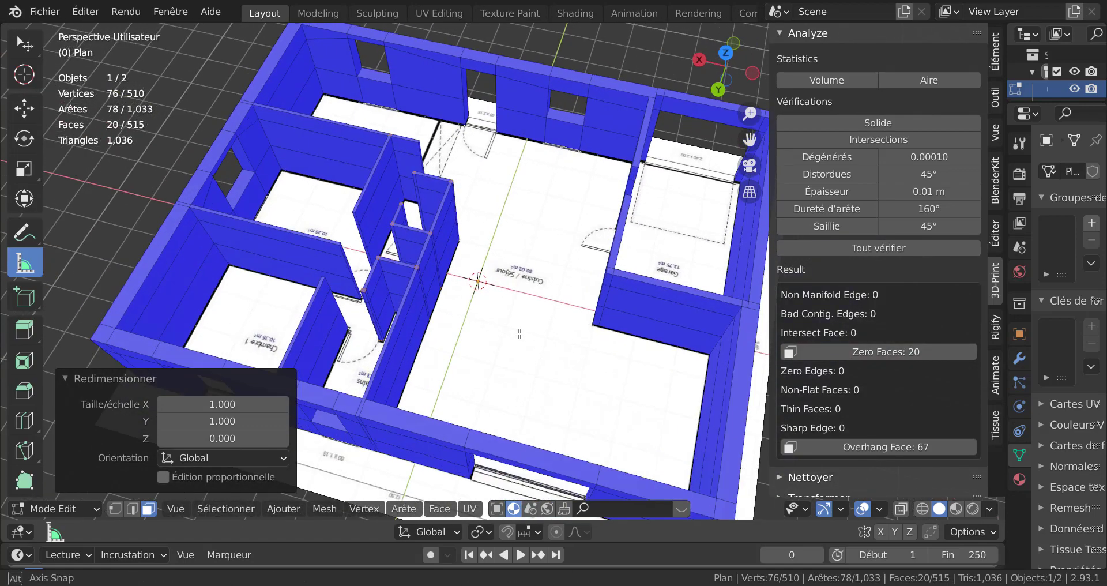
pyautogui.scroll(2, 452, 345)
pyautogui.keyDown('shift'); pyautogui.moveTo(405, 327); pyautogui.dragTo(511, 255, button='middle'); pyautogui.keyUp('shift')
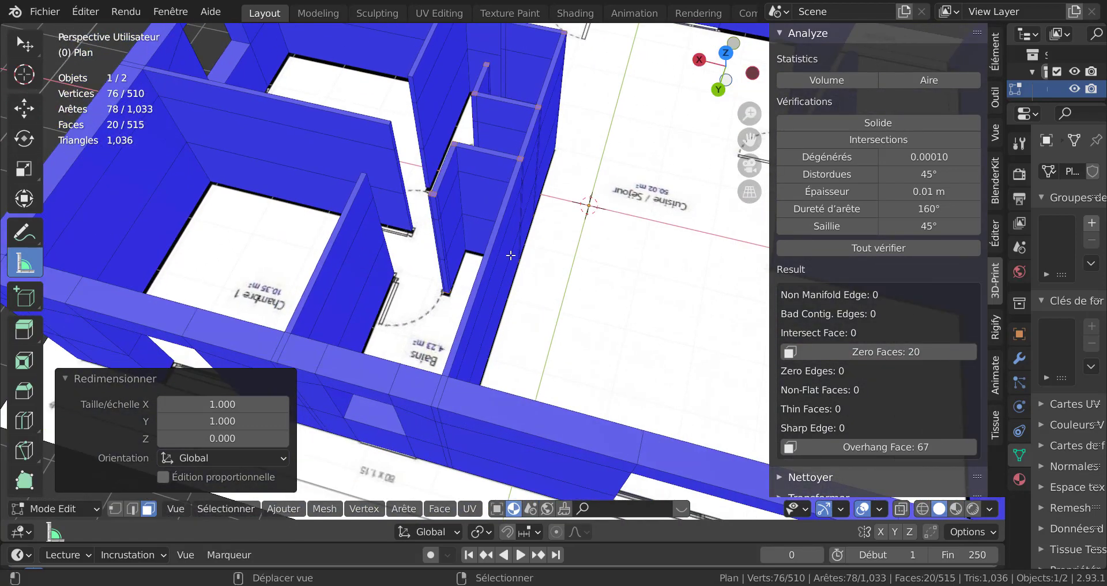
pyautogui.scroll(2, 510, 255)
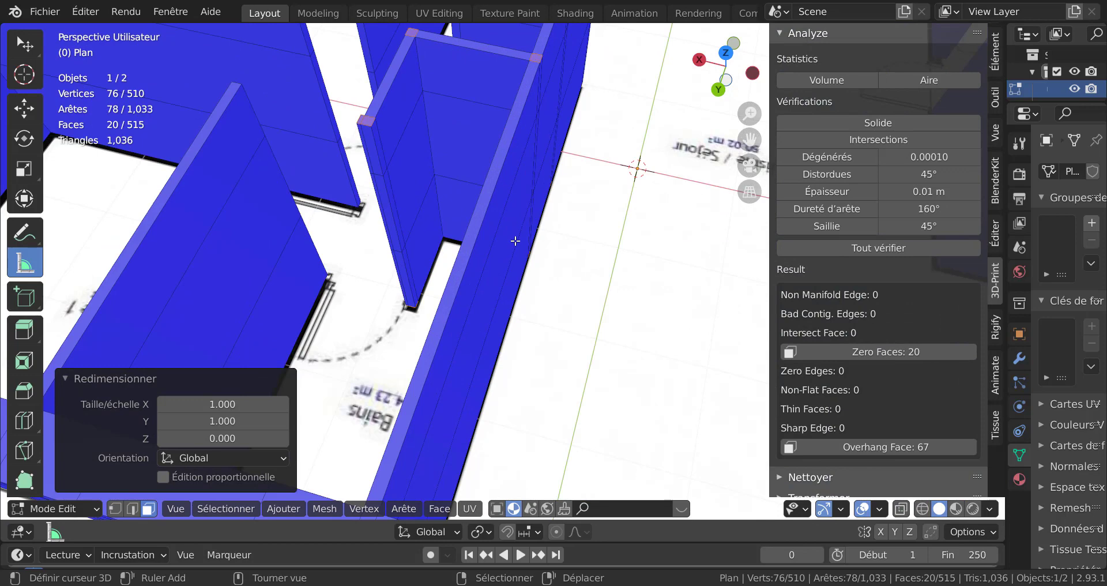
pyautogui.scroll(-2, 450, 181)
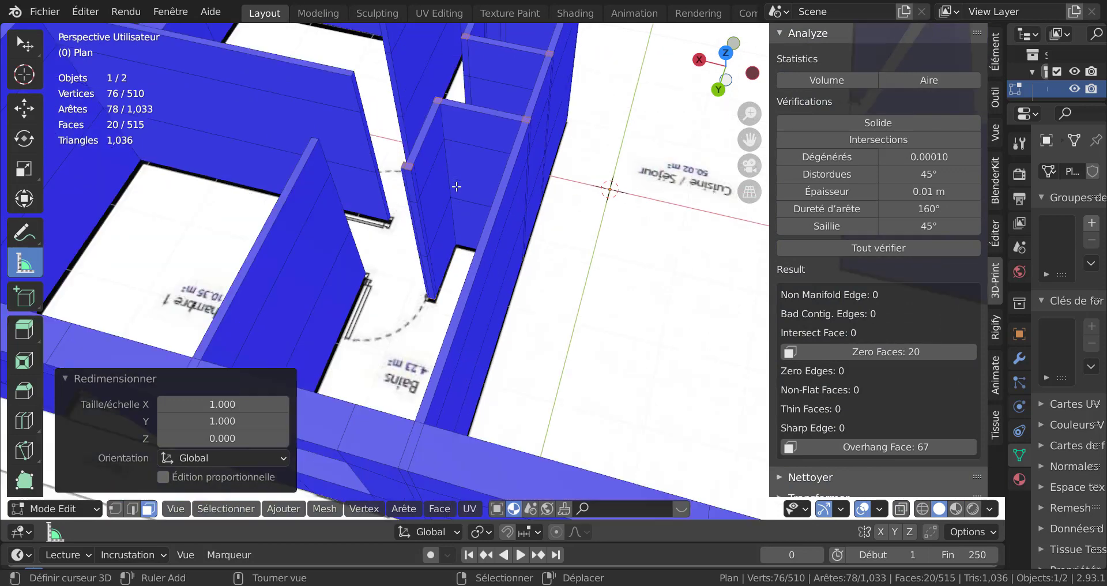
pyautogui.moveTo(492, 188); pyautogui.dragTo(606, 190, button='middle')
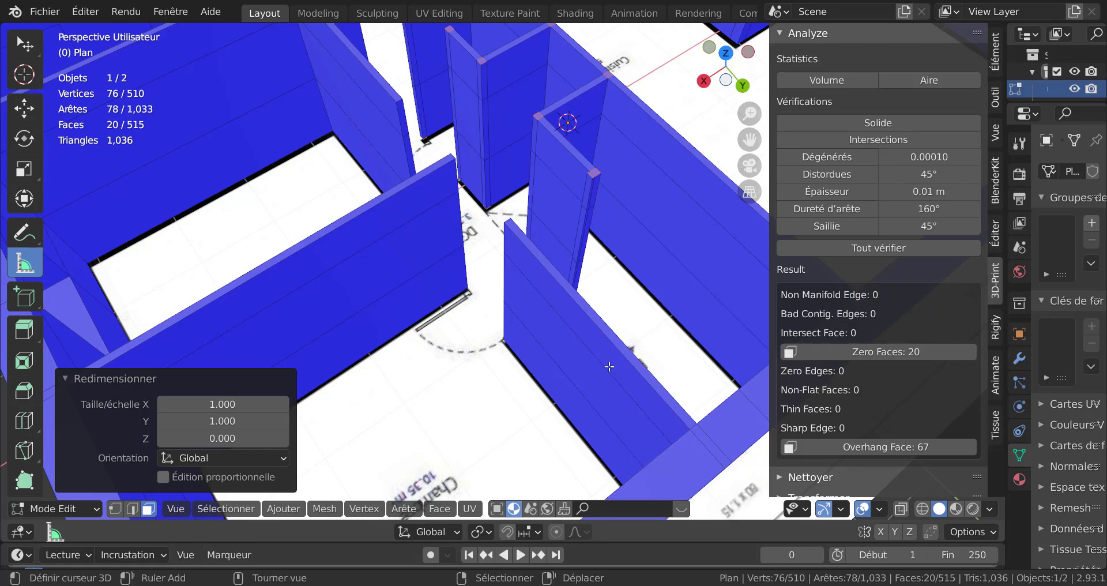
pyautogui.scroll(-4, 588, 381)
pyautogui.moveTo(526, 401); pyautogui.dragTo(707, 370, button='middle')
pyautogui.moveTo(381, 398); pyautogui.dragTo(569, 387, button='middle')
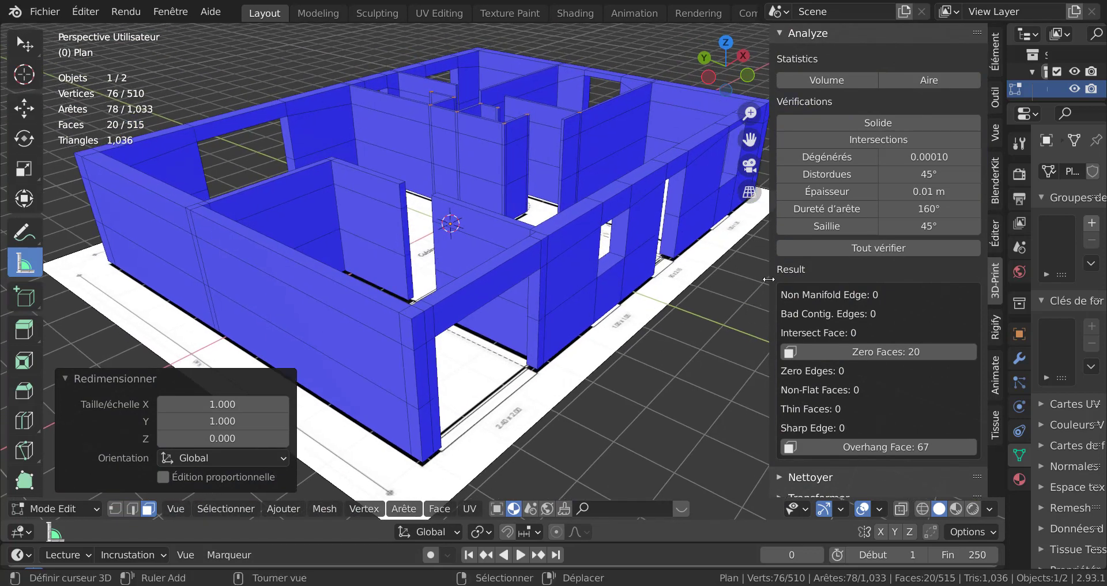
# Narrow the sidebar, switch to vertex selection and select the four outer top corner vertices of the house walls
pyautogui.moveTo(771, 274); pyautogui.dragTo(924, 277)
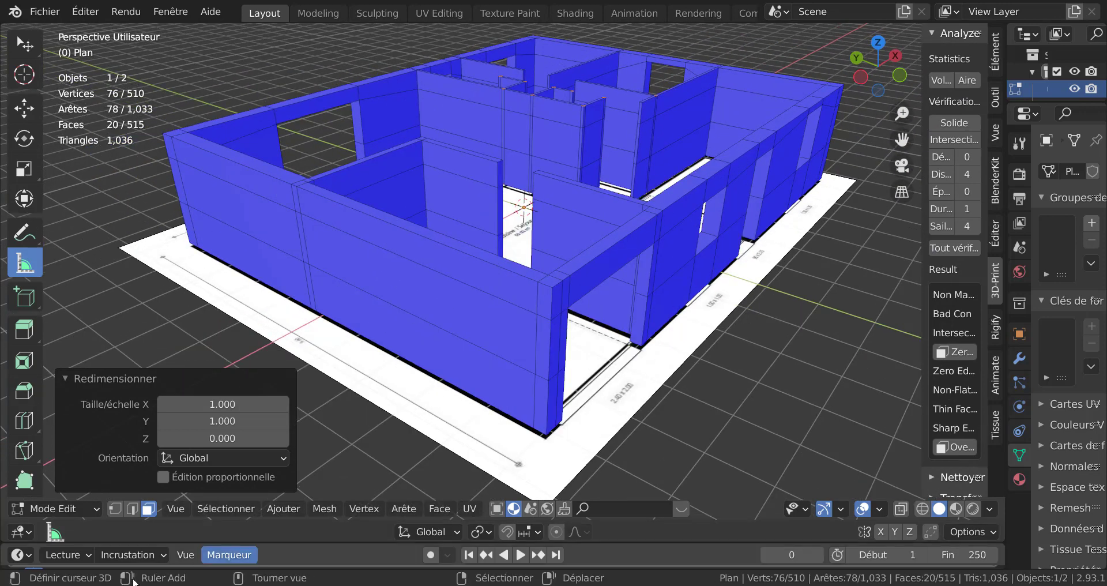
pyautogui.click(115, 509)
pyautogui.click(553, 286)
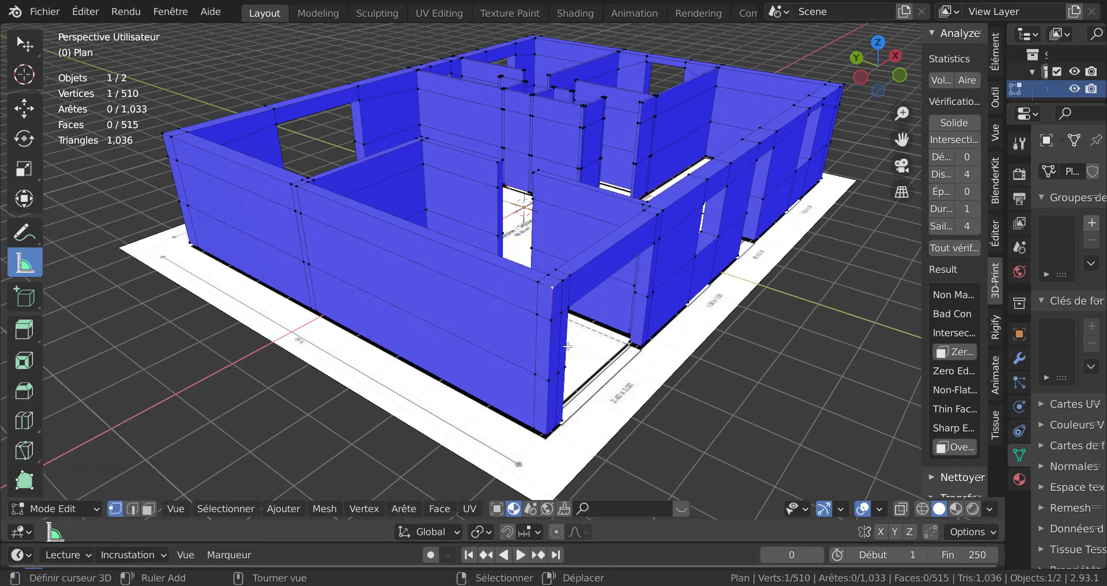
pyautogui.keyDown('shift'); pyautogui.rightClick(148, 129); pyautogui.keyUp('shift')
pyautogui.moveTo(681, 257); pyautogui.dragTo(479, 259, button='middle')
pyautogui.keyDown('shift'); pyautogui.rightClick(539, 278); pyautogui.keyUp('shift')
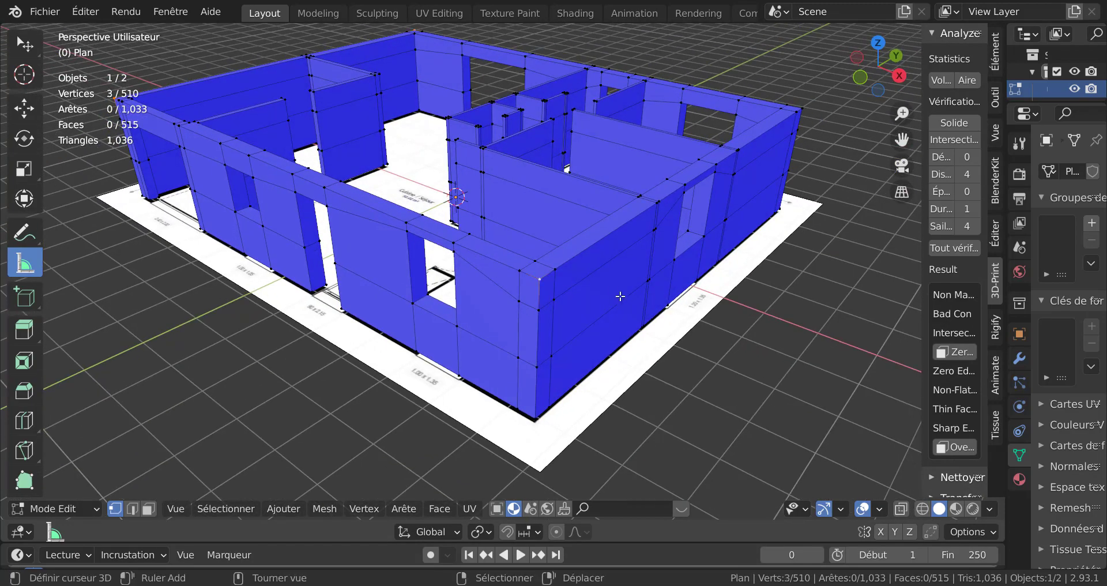
pyautogui.moveTo(620, 295); pyautogui.dragTo(451, 301, button='middle')
pyautogui.scroll(2, 530, 301)
pyautogui.keyDown('shift'); pyautogui.rightClick(612, 259); pyautogui.keyUp('shift')
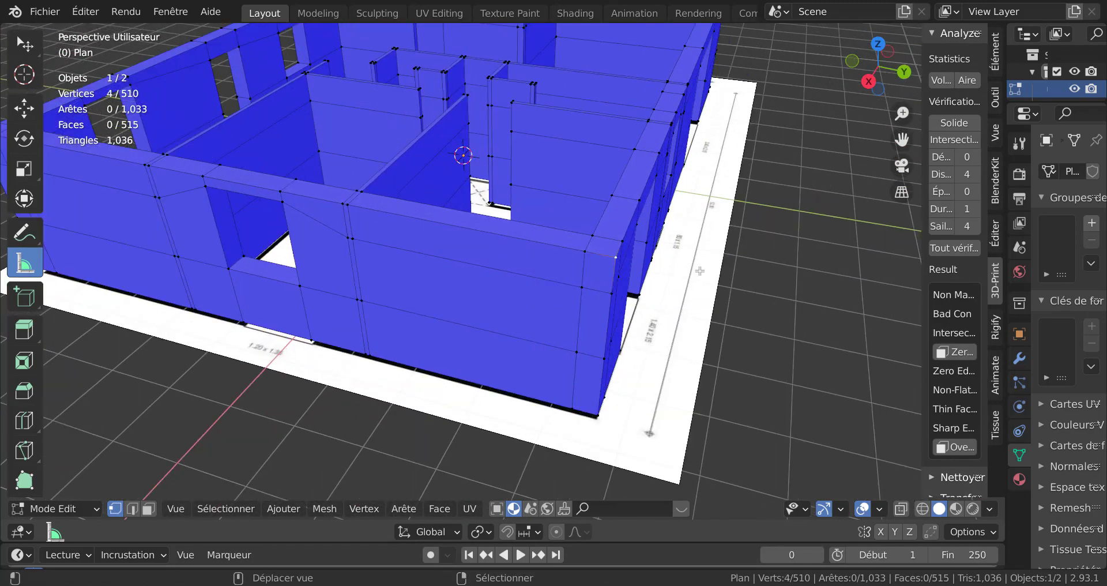
pyautogui.moveTo(699, 273); pyautogui.dragTo(479, 284, button='middle')
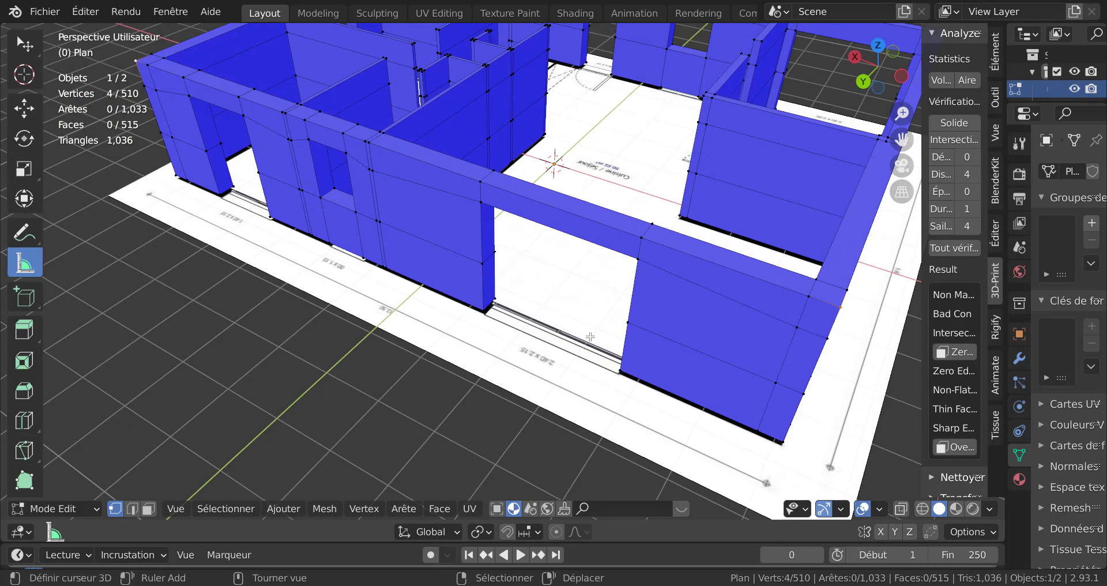
pyautogui.moveTo(606, 330); pyautogui.dragTo(709, 372, button='middle')
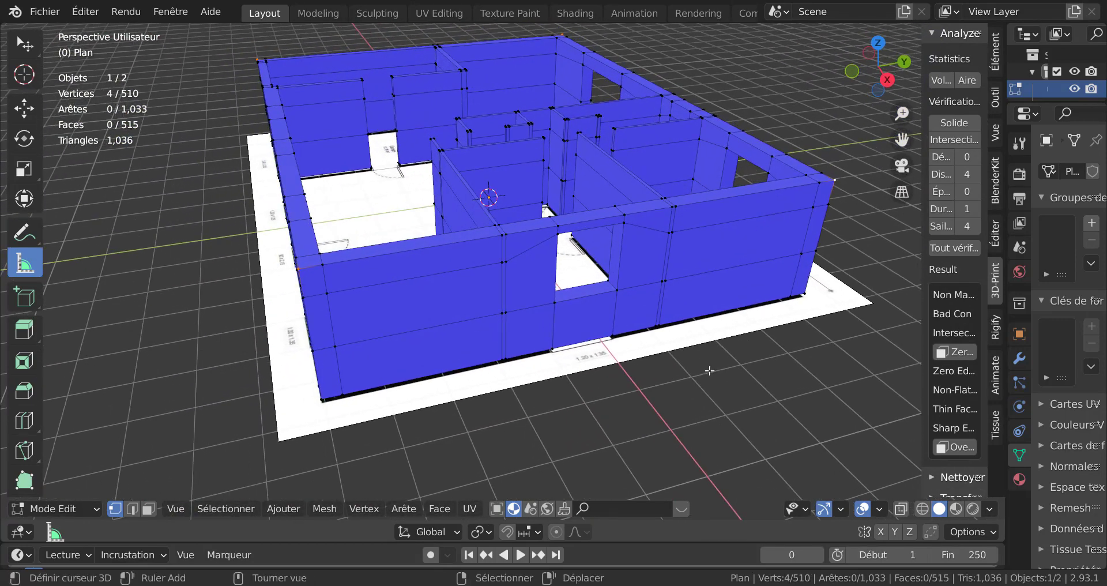
pyautogui.moveTo(606, 395); pyautogui.dragTo(571, 299, button='middle')
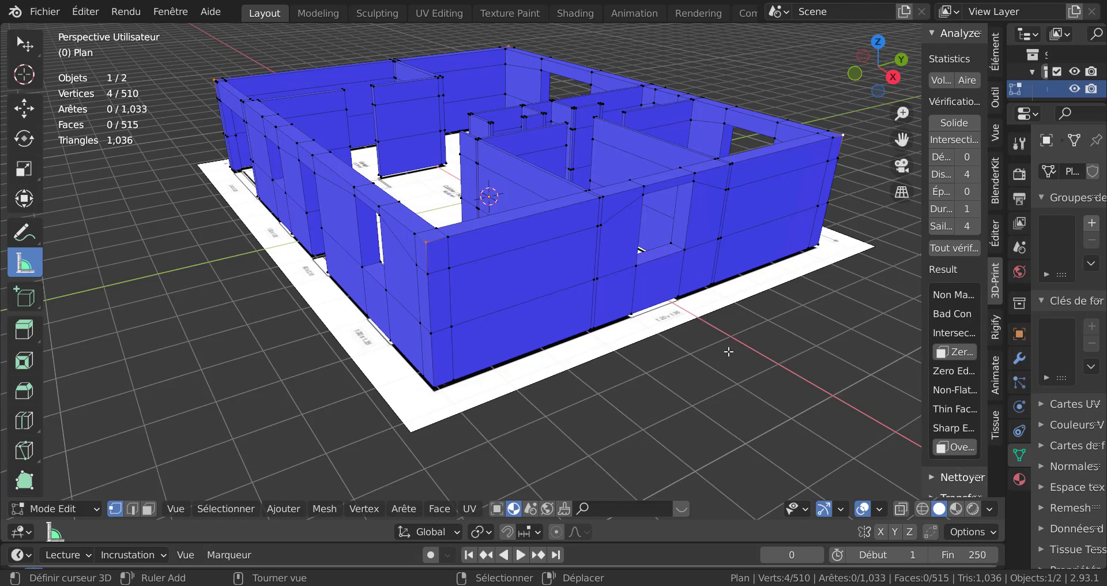
# Duplicate the four selected outer top corner vertices in place and separate the copy into its own object
pyautogui.hotkey('shift', 'd')
pyautogui.press('Escape')
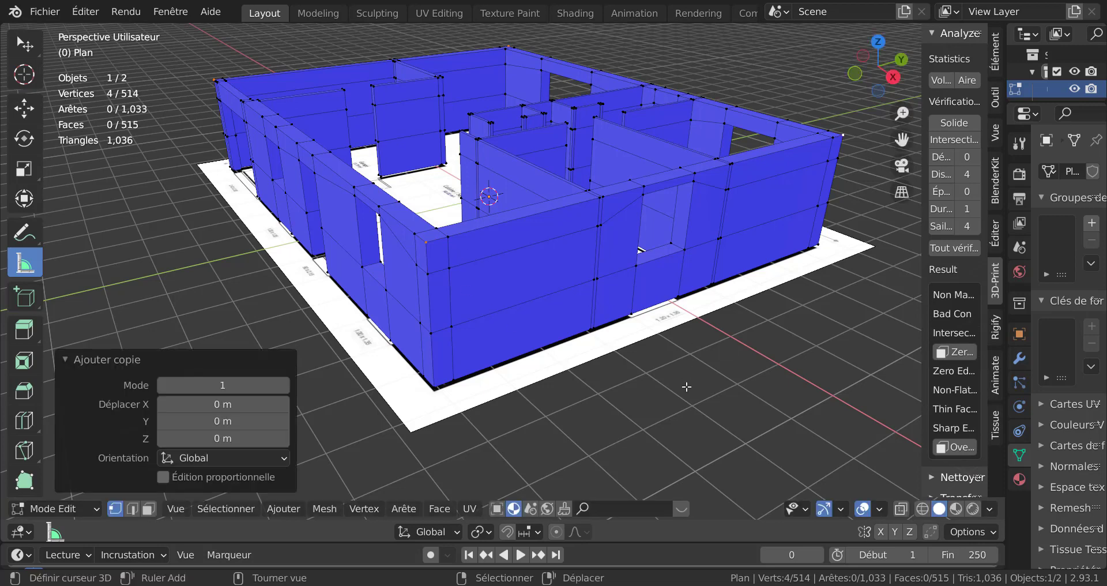
pyautogui.press('p')
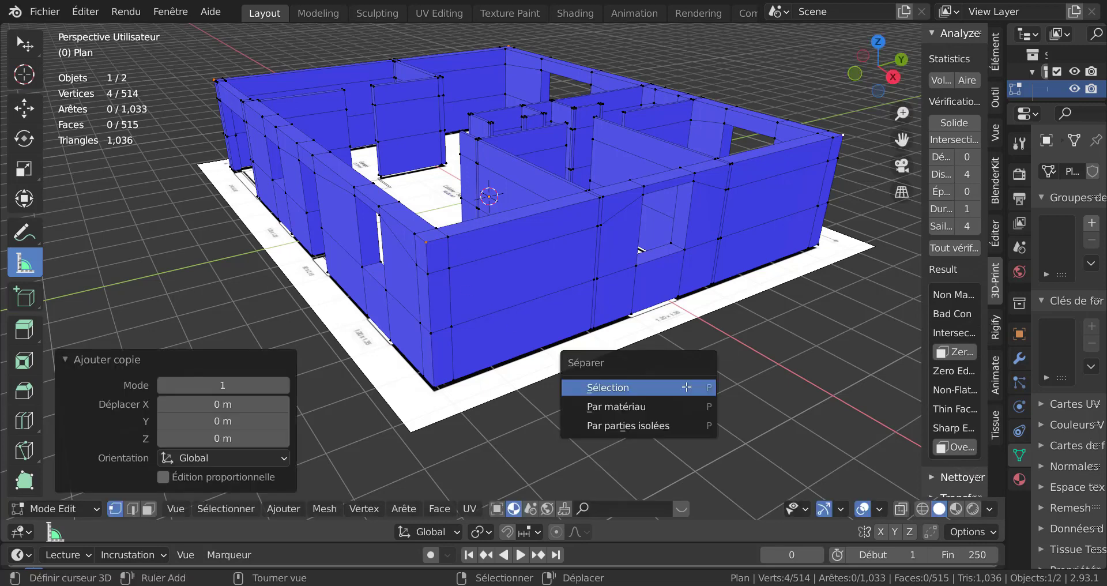
pyautogui.click(655, 390)
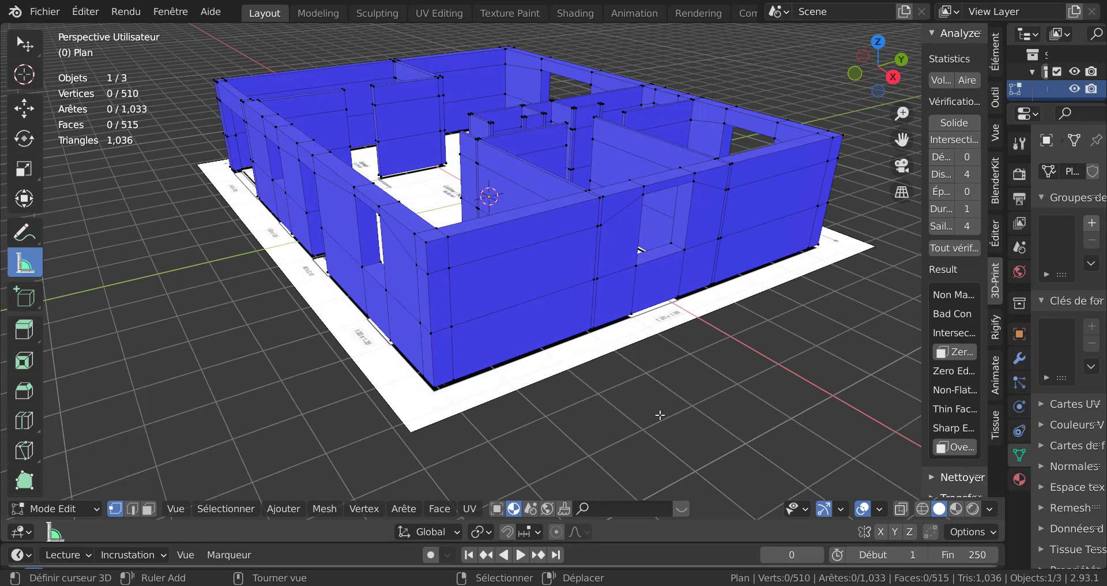
# Edit the separated corner vertices, fill a face between them and raise it about 0.011 m along Z above the walls
pyautogui.press('Tab')
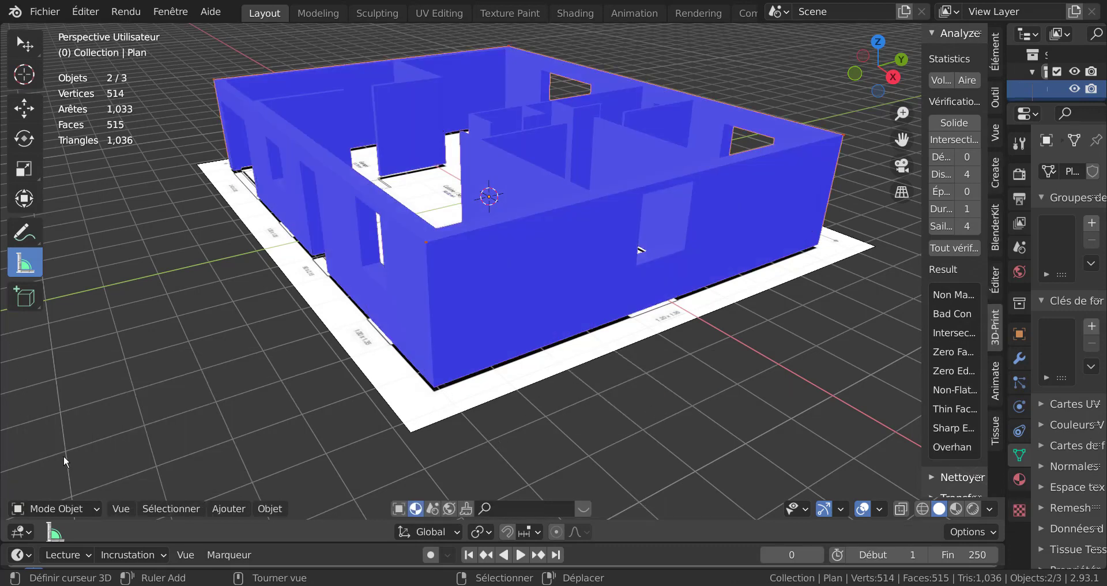
pyautogui.click(427, 240)
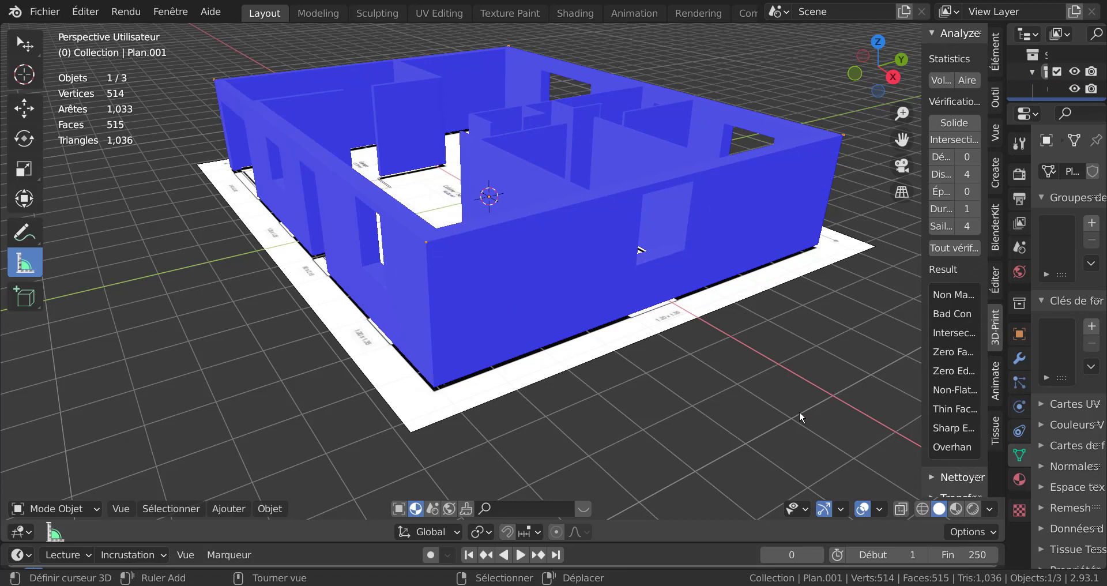
pyautogui.press('Tab')
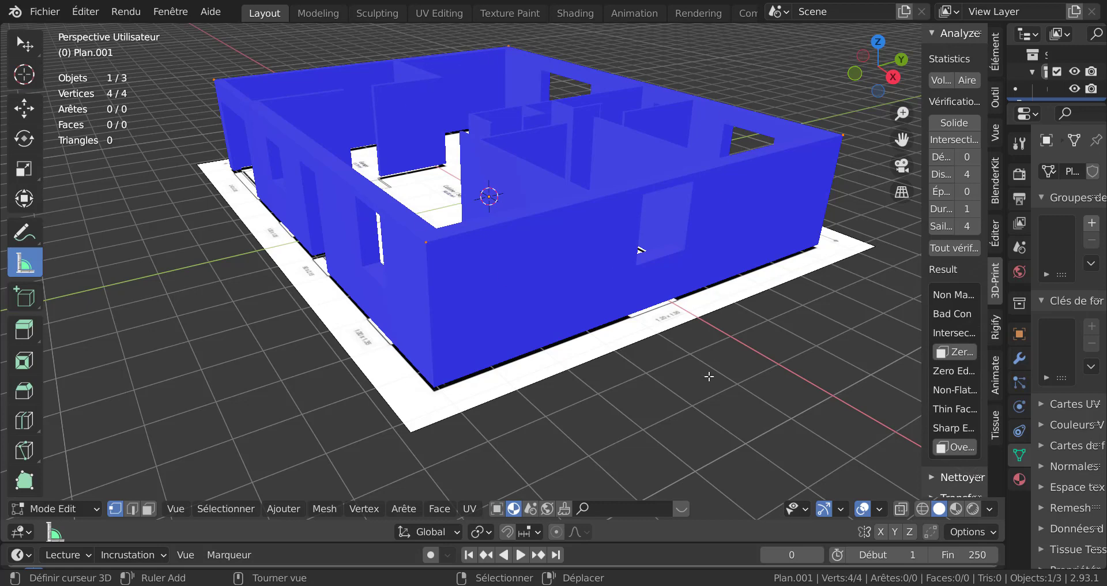
pyautogui.press('f')
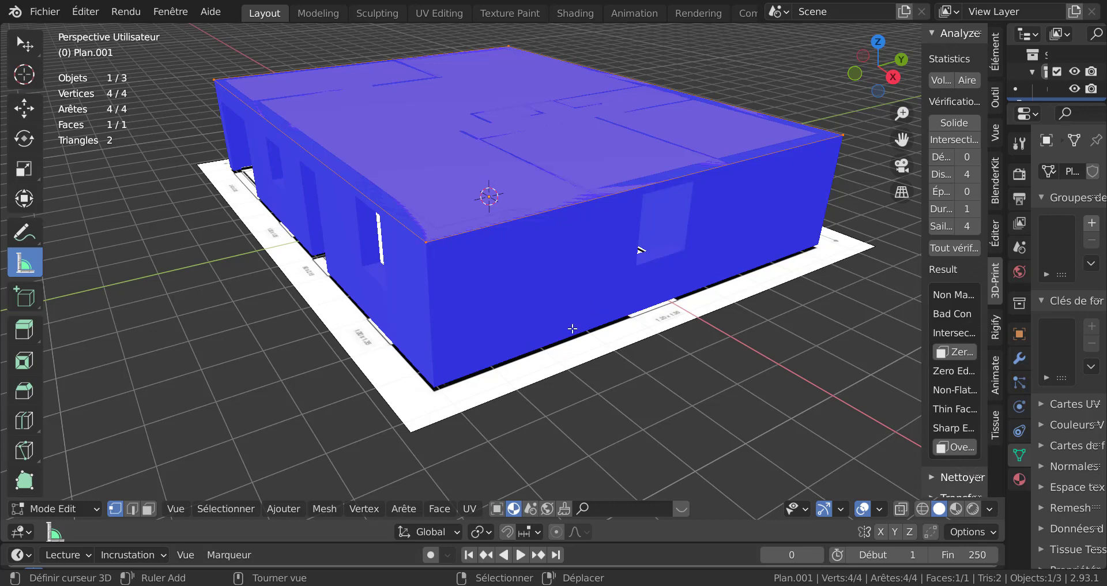
pyautogui.press('g')
pyautogui.press('z')
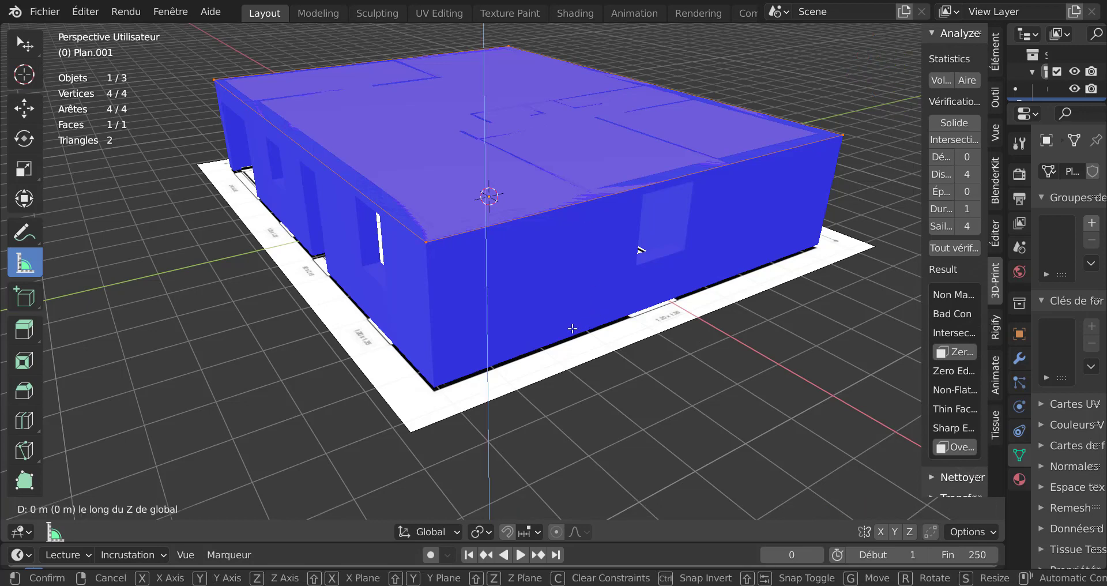
pyautogui.click(573, 327)
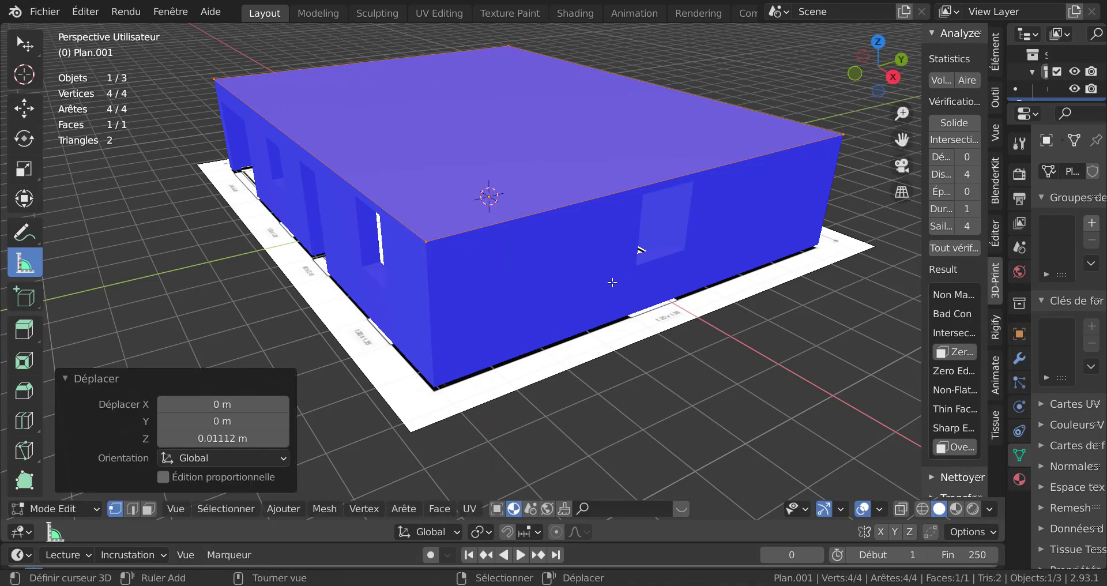
# Extrude the roof face straight up 0.15 m along Z to give the slab its thickness
pyautogui.press('e')
pyautogui.rightClick(515, 284)
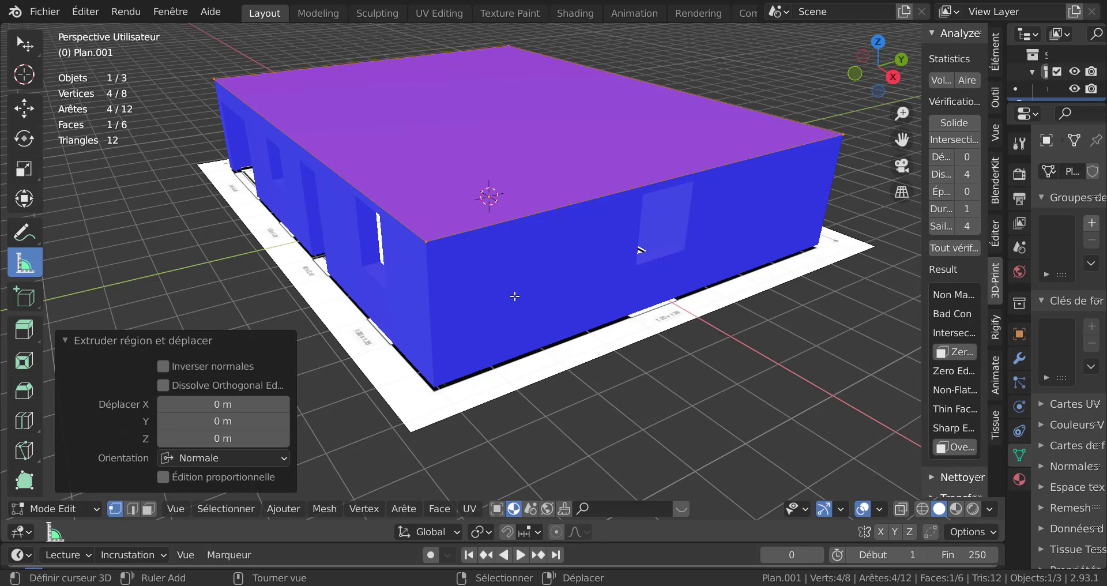
pyautogui.write('gz0.1')
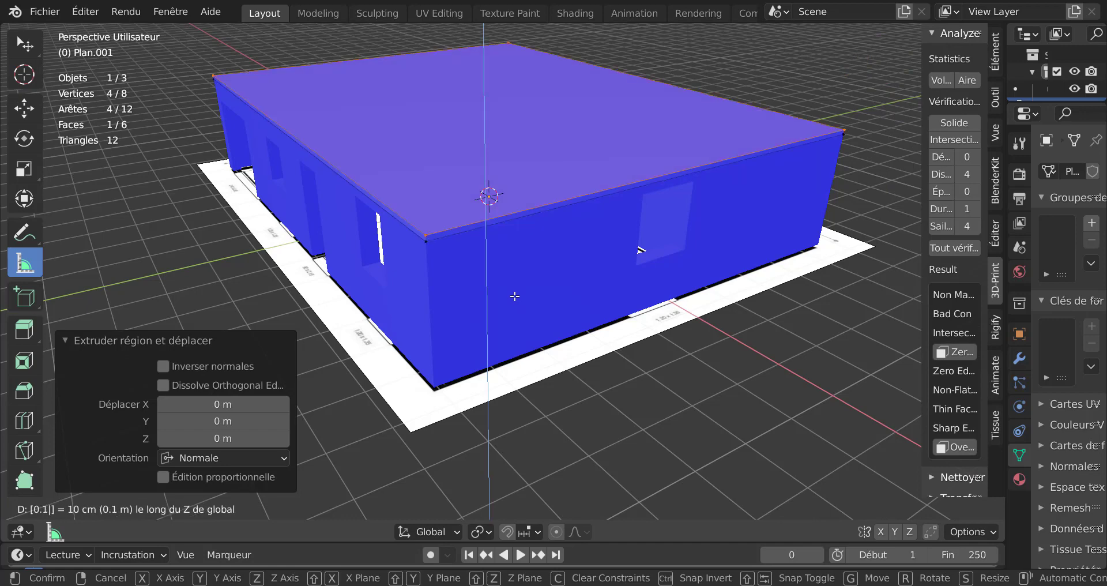
pyautogui.write('5')
pyautogui.press('Return')
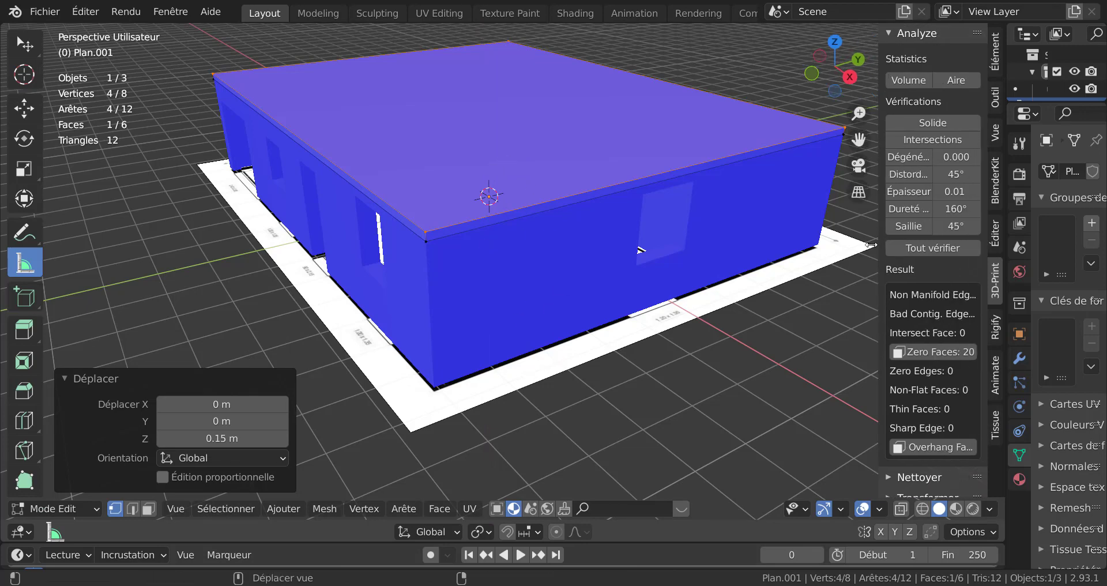
# Widen the side panels, leave slab editing and lower the floor plan image about 0.4 m along Z beneath the house
pyautogui.moveTo(924, 238); pyautogui.dragTo(874, 237)
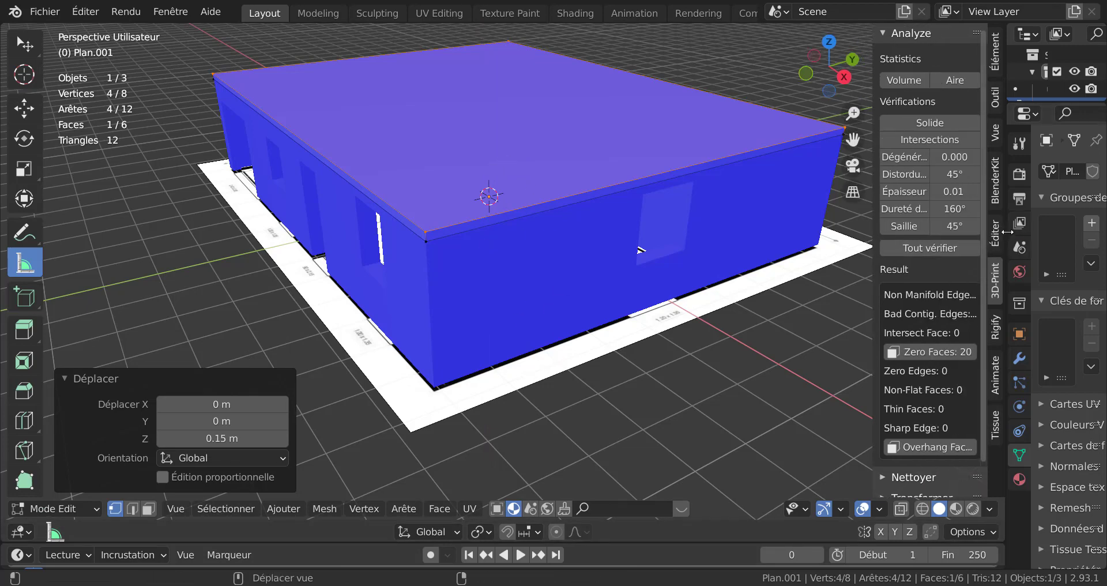
pyautogui.moveTo(1005, 234); pyautogui.dragTo(902, 234)
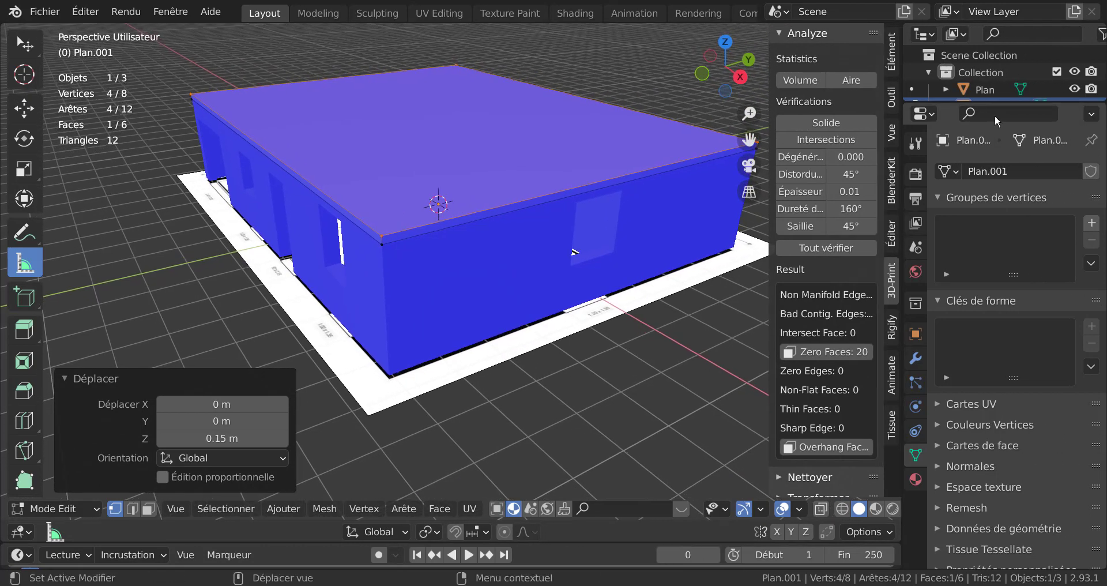
pyautogui.press('Tab')
pyautogui.click(635, 314)
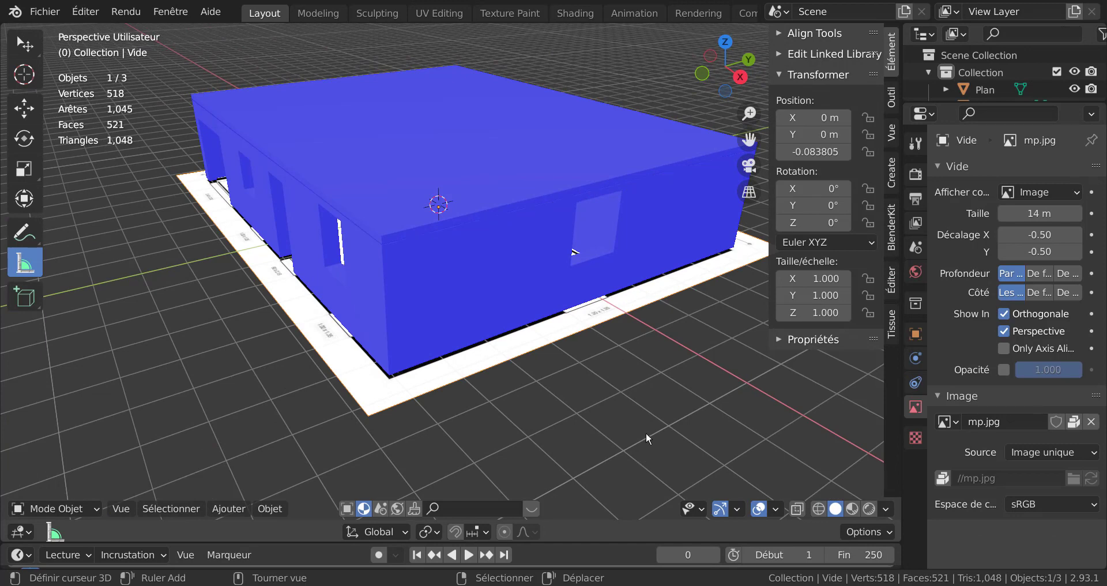
pyautogui.press('g')
pyautogui.press('z')
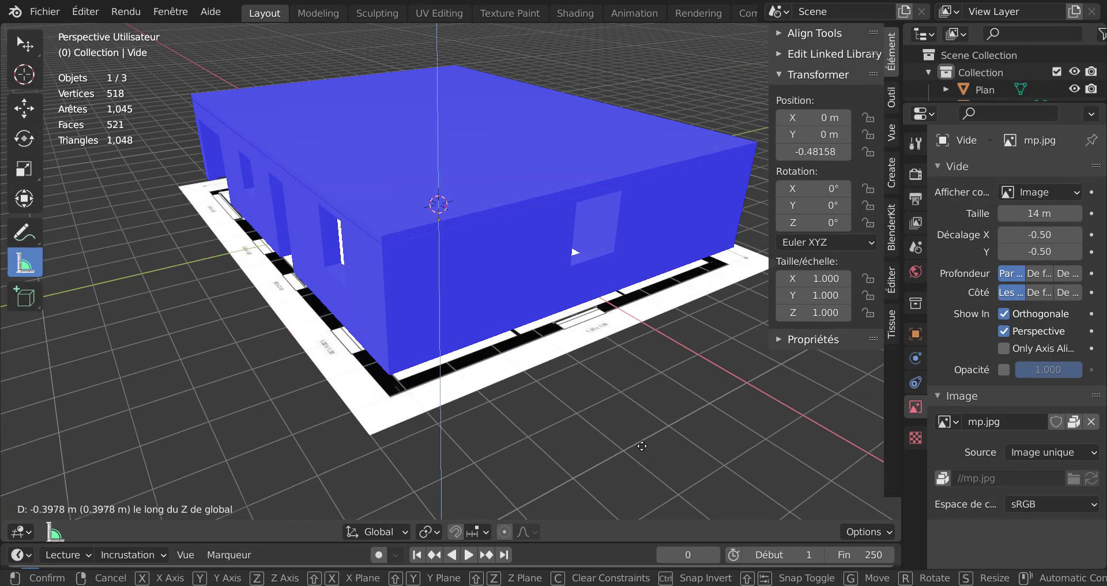
pyautogui.click(642, 446)
# Duplicate the roof slab and move the copy down about 2.81 m along Z towards the base of the walls
pyautogui.click(496, 169)
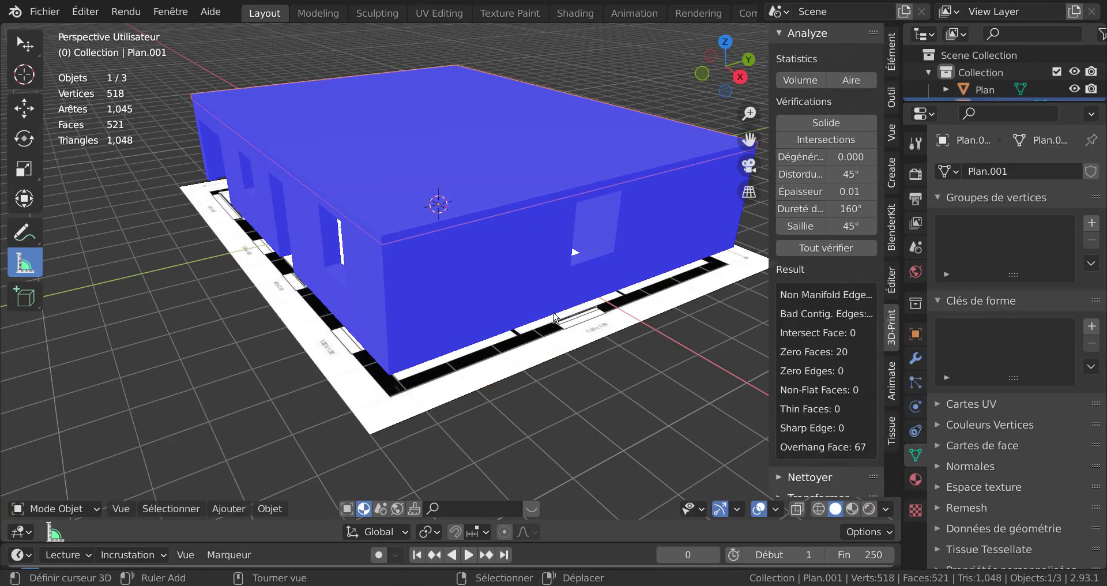
pyautogui.moveTo(524, 265); pyautogui.dragTo(524, 251, button='middle')
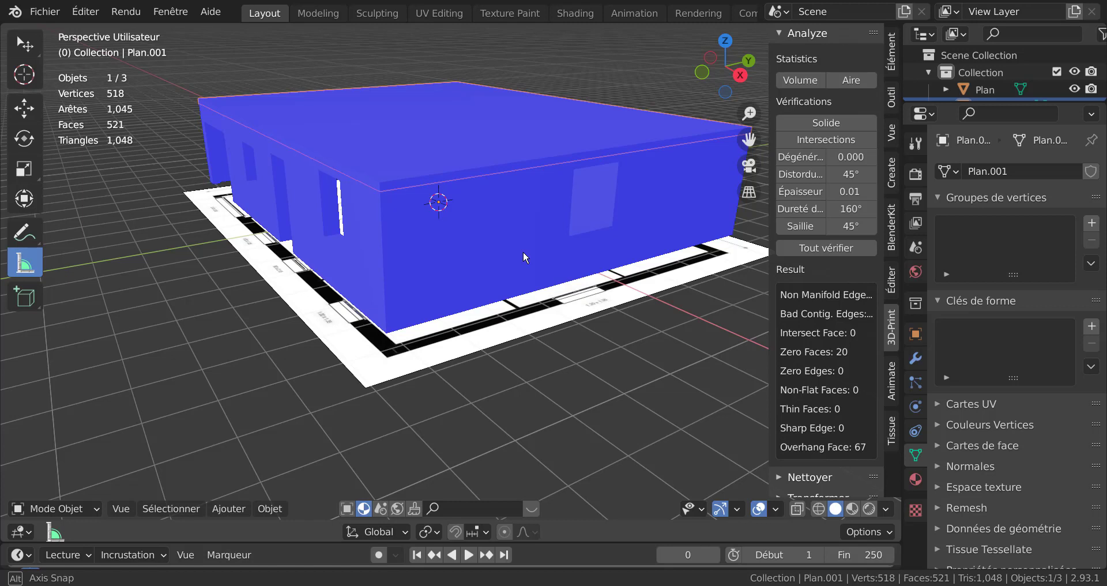
pyautogui.hotkey('shift', 'd')
pyautogui.rightClick(502, 223)
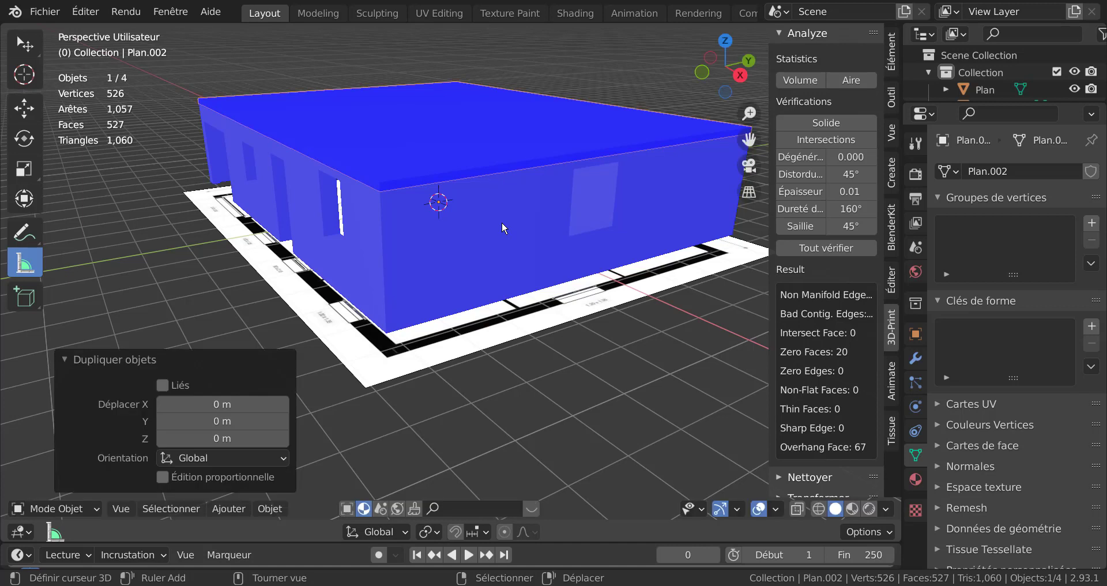
pyautogui.press('g')
pyautogui.press('z')
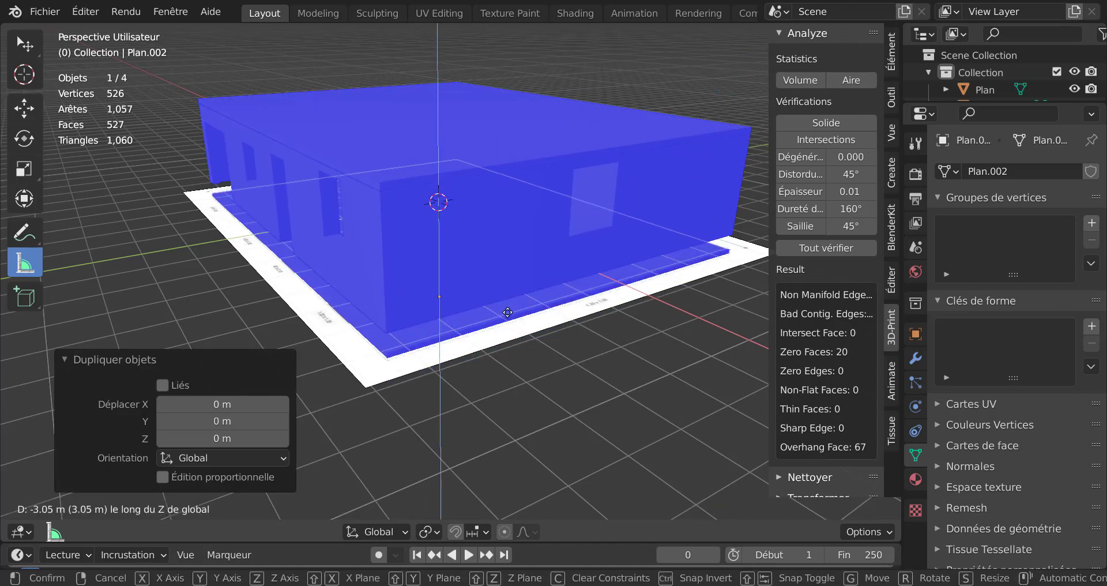
pyautogui.click(509, 316)
# Raise the duplicated floor slab about 0.148 m along Z to fit the bottom of the walls
pyautogui.moveTo(509, 316)
pyautogui.mouseDown(button='middle')
pyautogui.moveTo(629, 277)
pyautogui.moveTo(487, 306)
pyautogui.moveTo(517, 299)
pyautogui.mouseUp(button='middle')
pyautogui.scroll(4, 516, 300)
pyautogui.press('g')
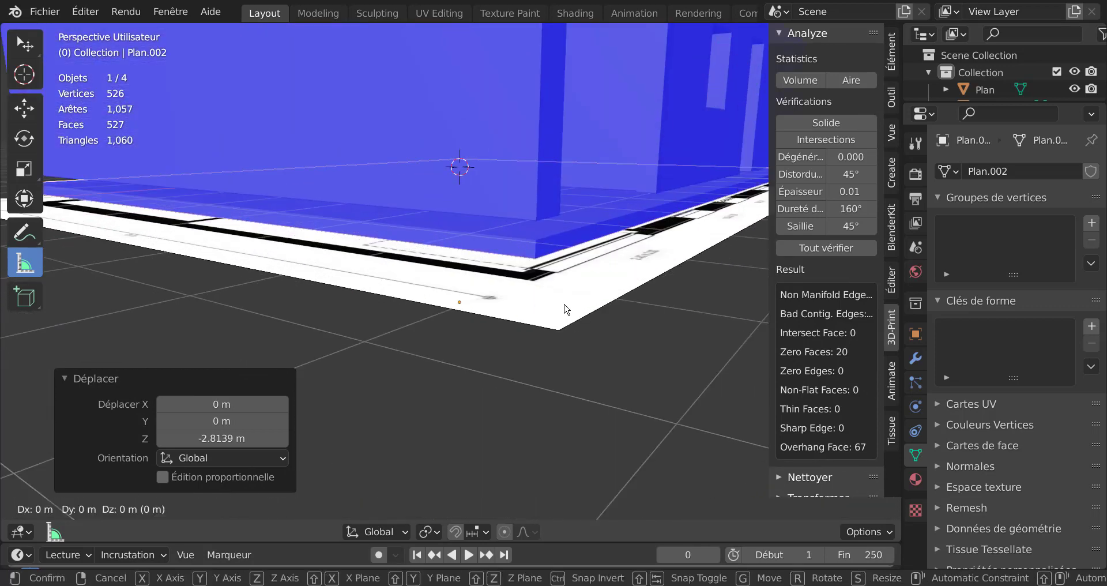
pyautogui.press('z')
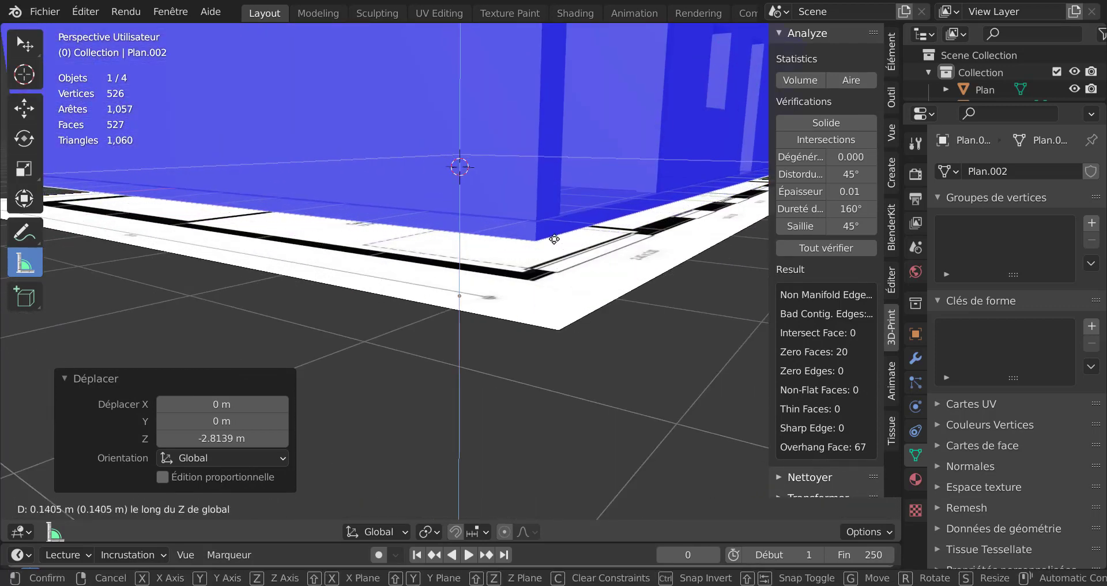
pyautogui.press('Escape')
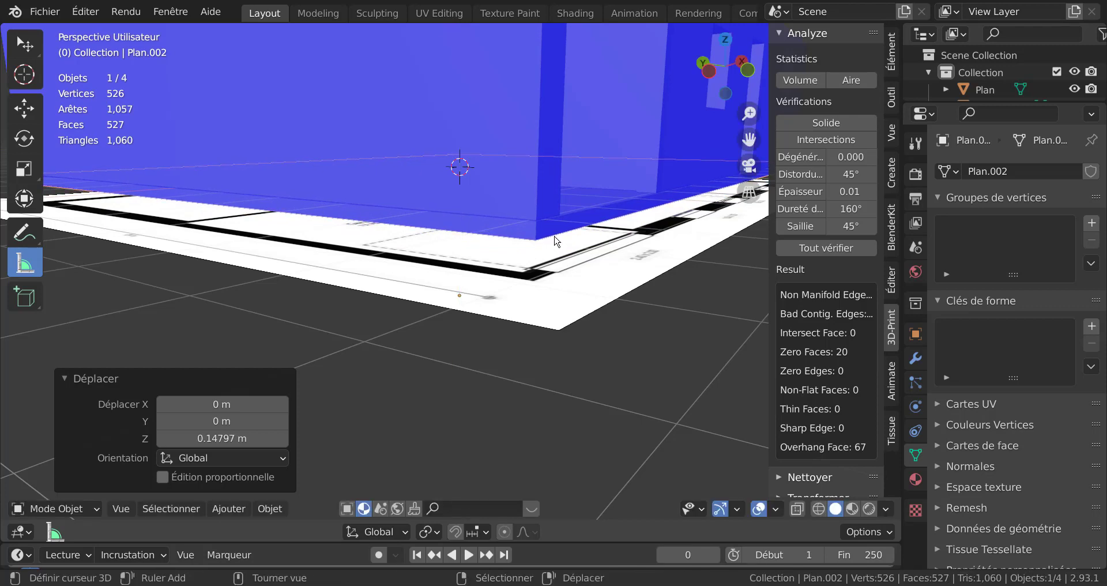
# Select the roof slab on top of the walls and collapse the sidebar
pyautogui.scroll(-5, 541, 224)
pyautogui.press('Tab')
pyautogui.moveTo(541, 224); pyautogui.dragTo(517, 254, button='middle')
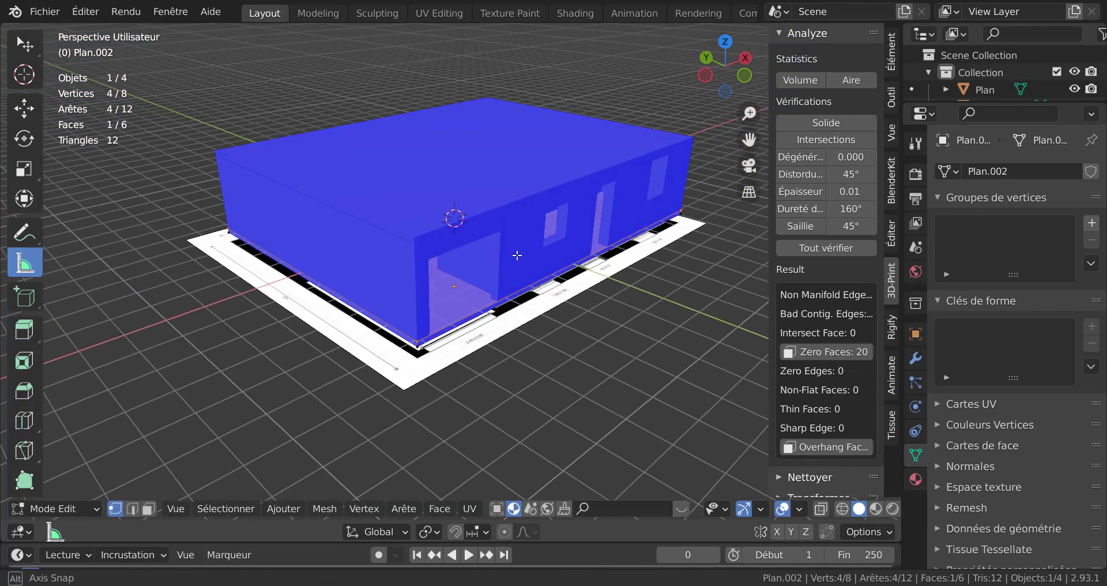
pyautogui.rightClick(463, 214)
pyautogui.press('Tab')
pyautogui.rightClick(463, 204)
pyautogui.moveTo(427, 221); pyautogui.dragTo(490, 220, button='middle')
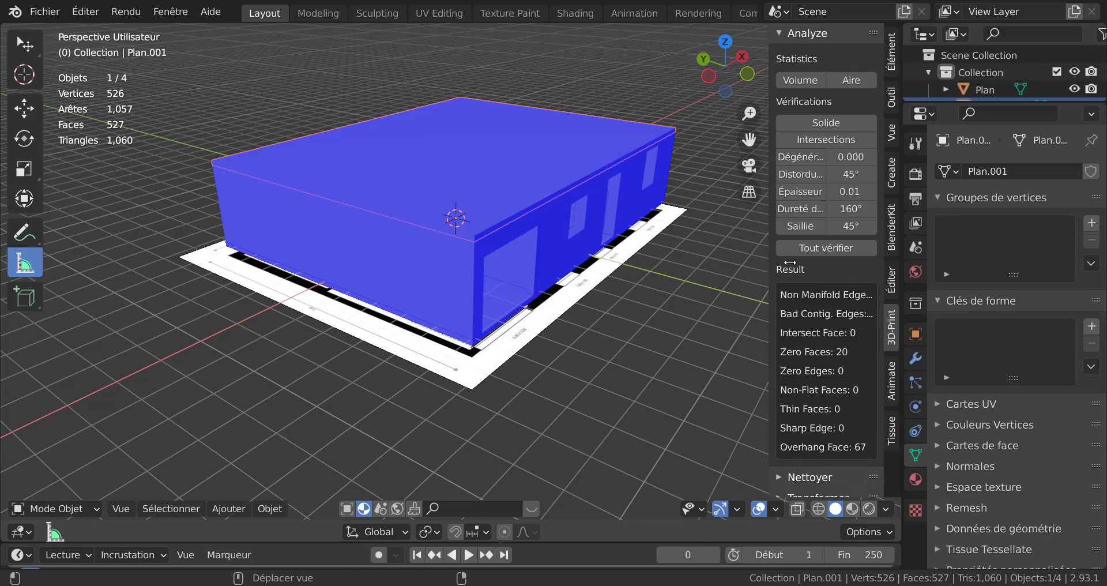
pyautogui.moveTo(770, 265); pyautogui.dragTo(890, 258)
pyautogui.moveTo(638, 364); pyautogui.dragTo(553, 288, button='middle')
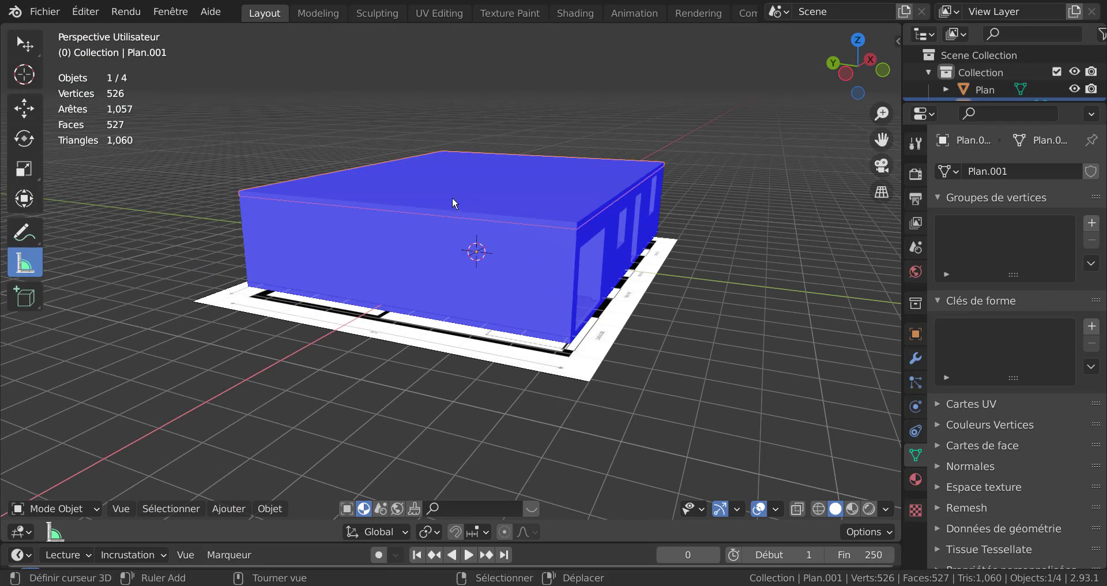
pyautogui.scroll(2, 453, 195)
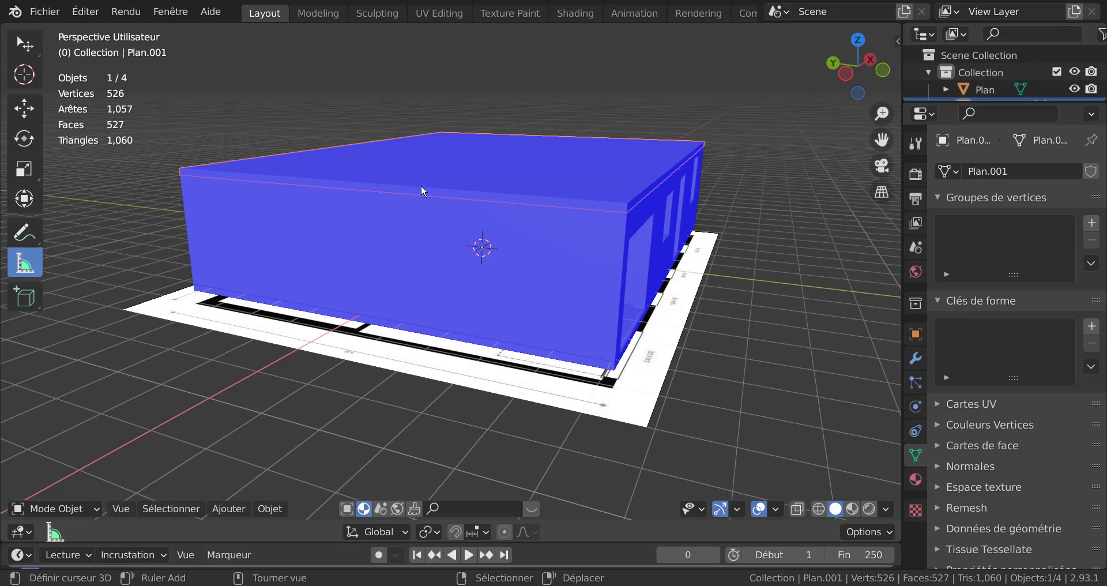
# Edit the roof slab and add one centred loop cut running along the middle of the house
pyautogui.press('Tab')
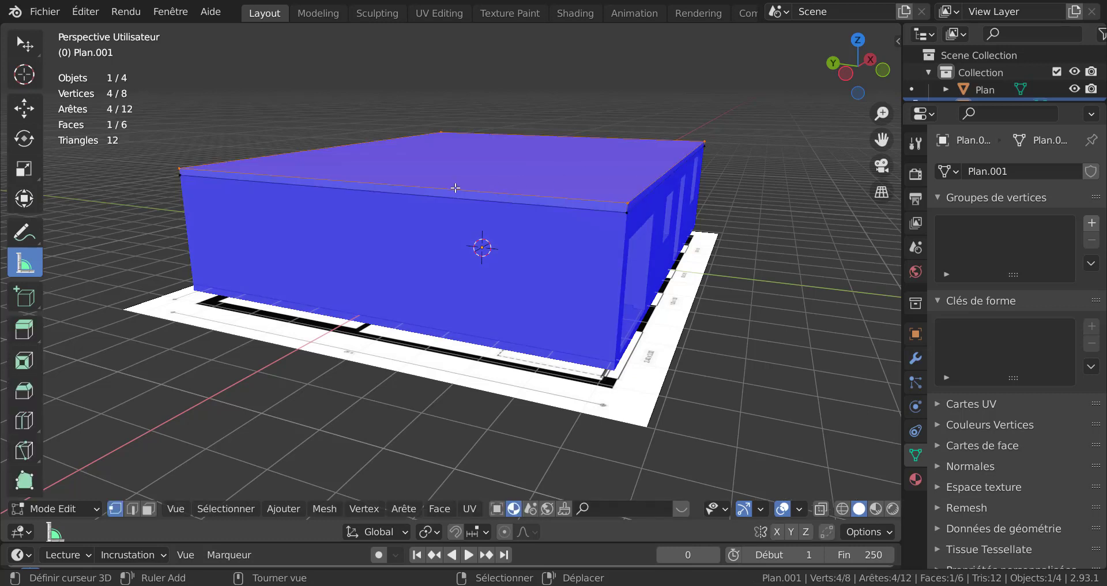
pyautogui.hotkey('ctrl', 'r')
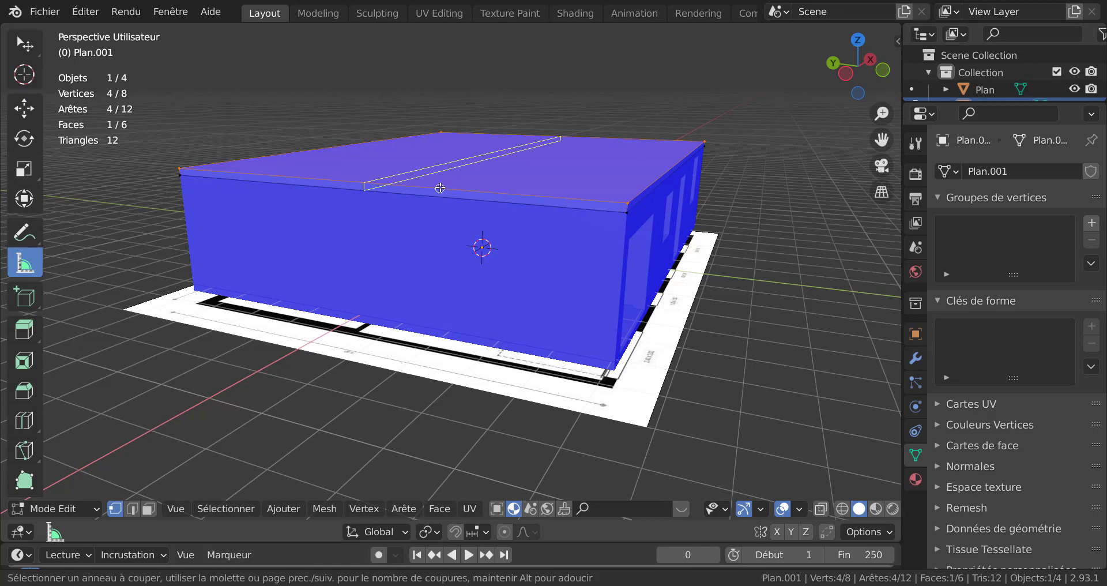
pyautogui.click(440, 188)
pyautogui.rightClick(440, 188)
pyautogui.moveTo(493, 228); pyautogui.dragTo(493, 293, button='middle')
# Switch to edge selection, select the slab's top centre edge and raise it 3 m along Z to form the roof ridge
pyautogui.click(132, 508)
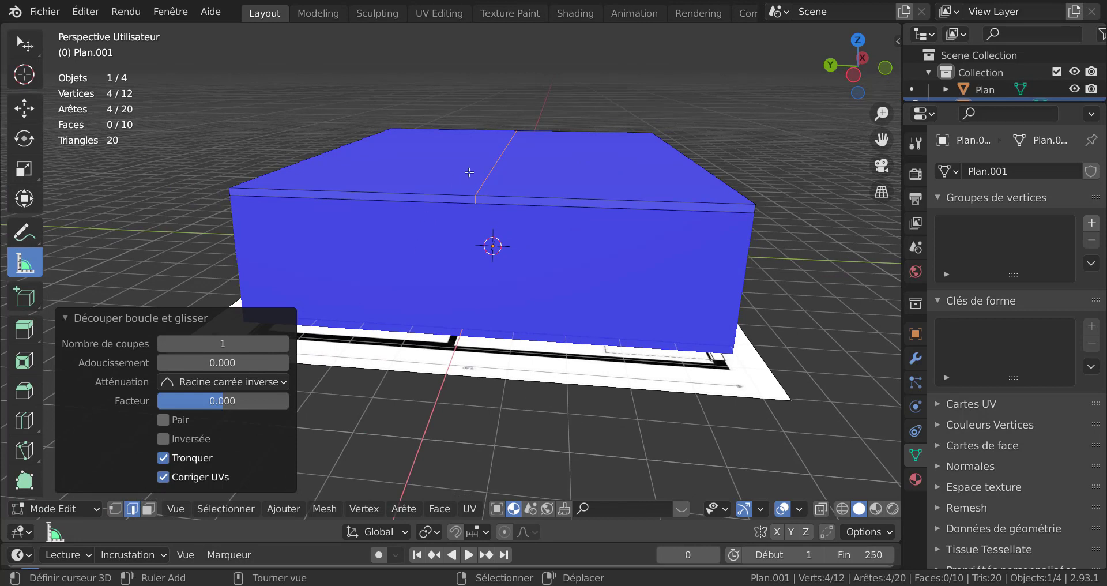
pyautogui.click(493, 164)
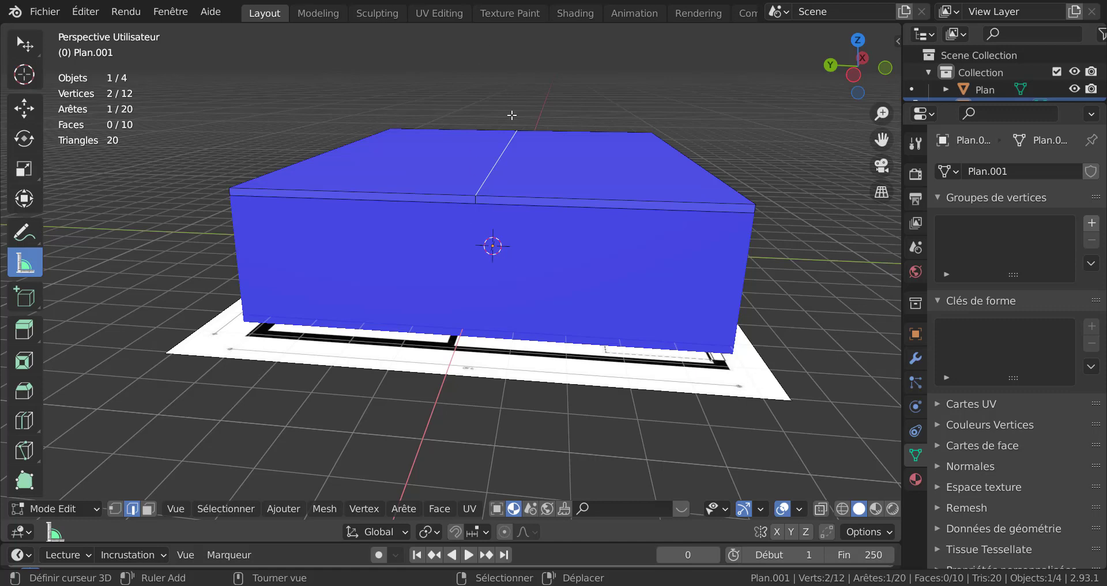
pyautogui.scroll(-2, 514, 121)
pyautogui.moveTo(522, 143)
pyautogui.keyDown('shift'); pyautogui.mouseDown(button='middle')
pyautogui.moveTo(522, 163)
pyautogui.moveTo(515, 138)
pyautogui.mouseUp(button='middle'); pyautogui.keyUp('shift')
pyautogui.scroll(-1, 516, 141)
pyautogui.scroll(2, 464, 225)
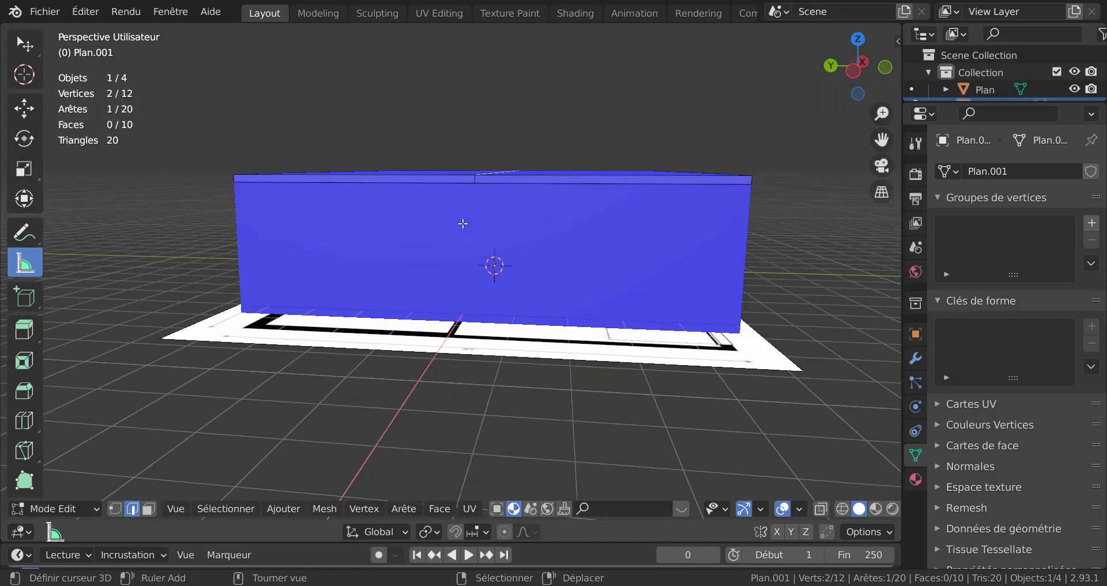
pyautogui.moveTo(488, 196)
pyautogui.mouseDown(button='middle')
pyautogui.moveTo(510, 167)
pyautogui.moveTo(472, 208)
pyautogui.mouseUp(button='middle')
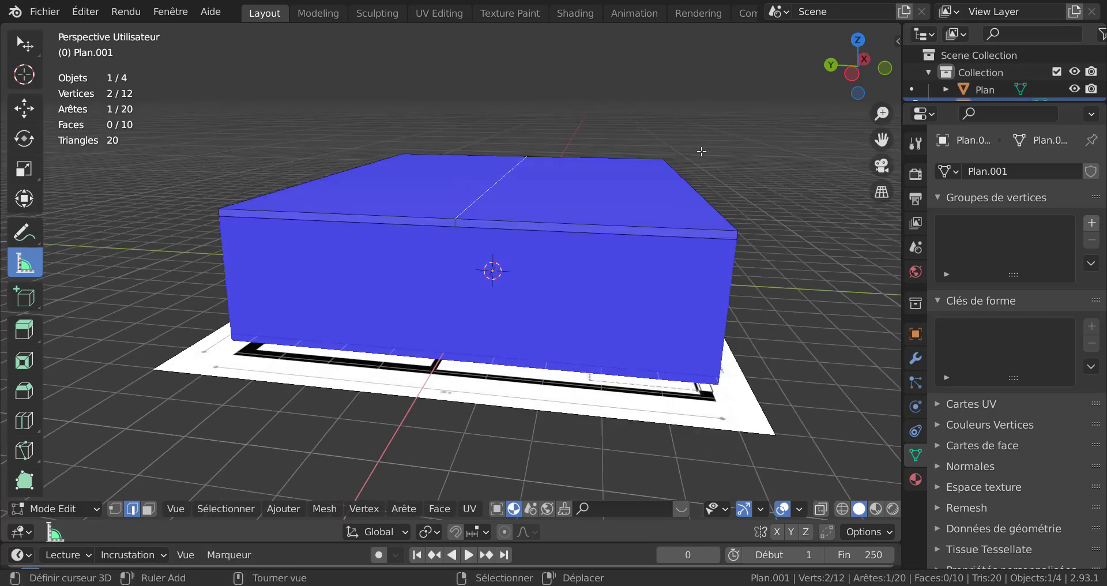
pyautogui.press('g')
pyautogui.write('z')
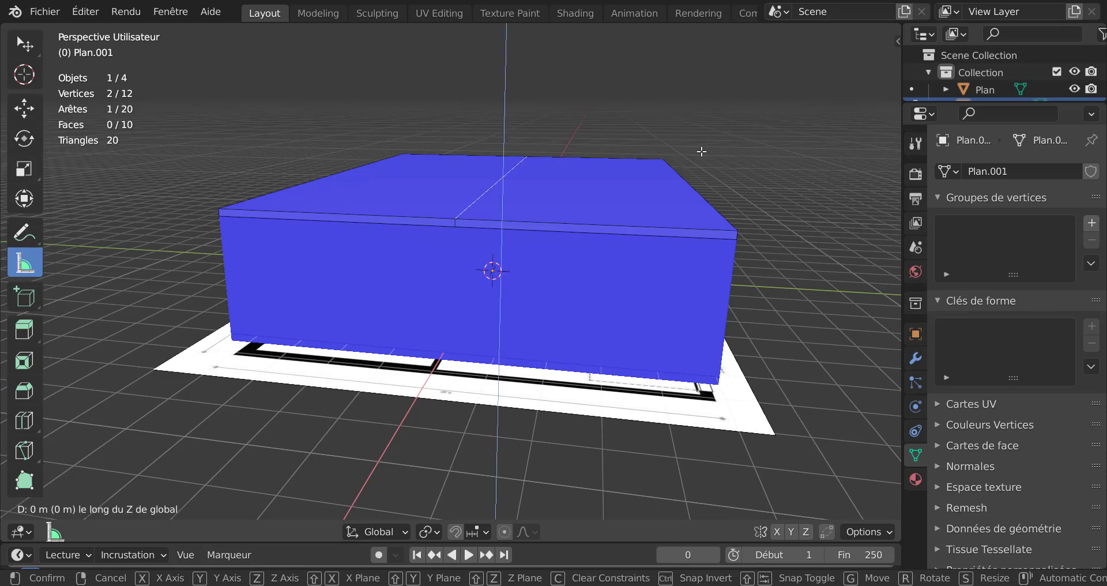
pyautogui.write('3')
pyautogui.press('Return')
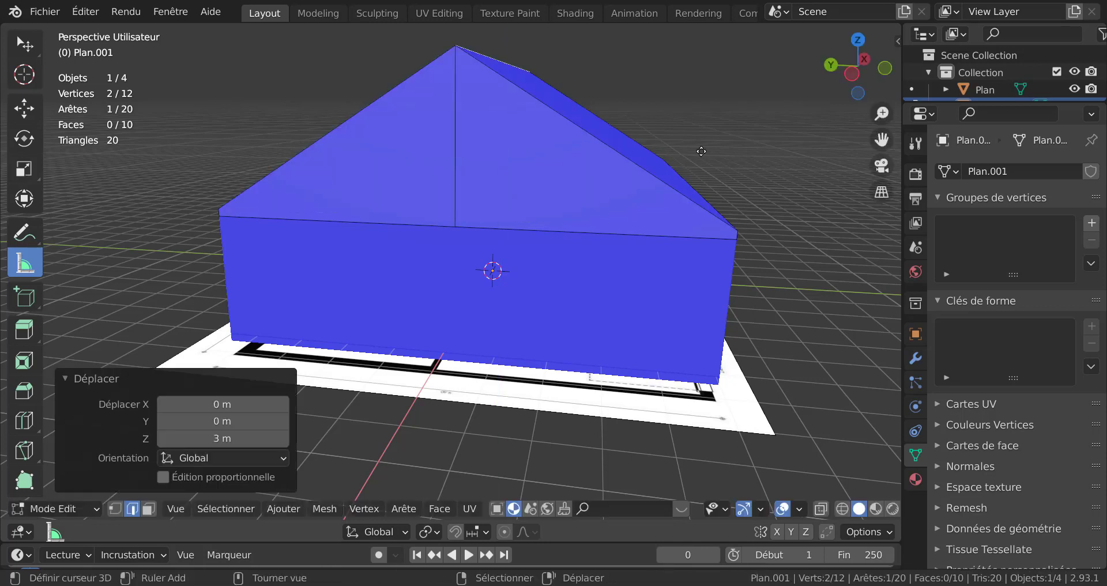
# Select the vertical centre edge of the roof gable and display edge lengths on the mesh
pyautogui.rightClick(456, 158)
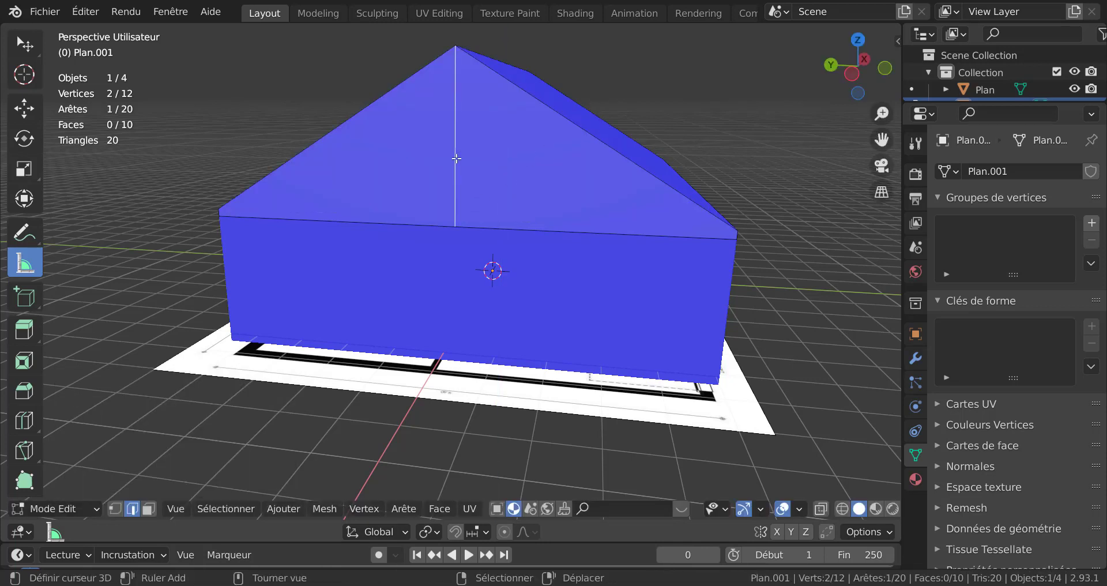
pyautogui.moveTo(396, 209); pyautogui.dragTo(454, 209, button='middle')
pyautogui.scroll(2, 334, 242)
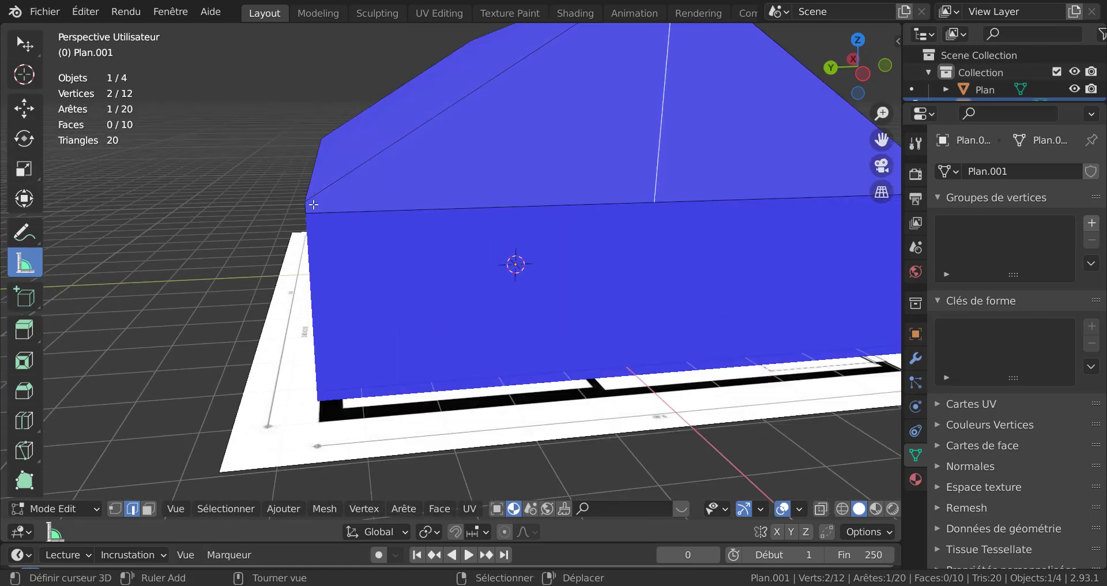
pyautogui.click(799, 510)
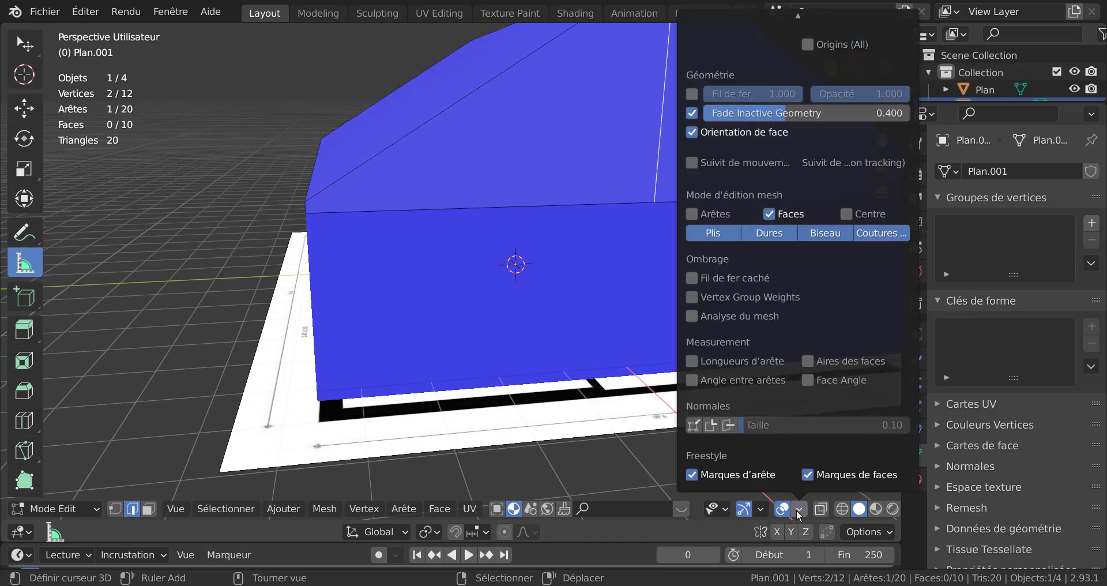
pyautogui.click(693, 361)
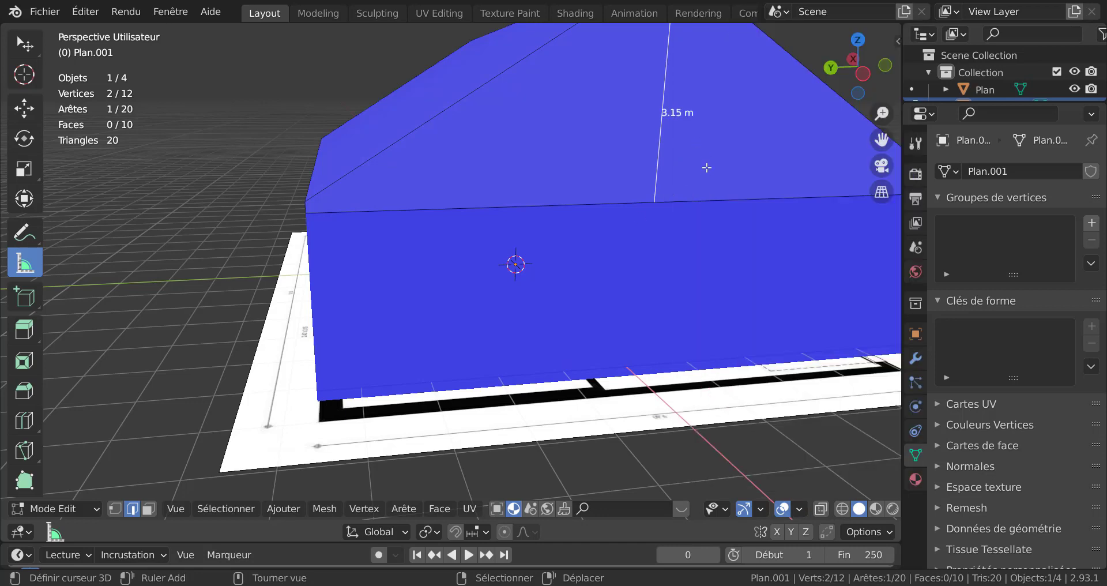
pyautogui.scroll(-2, 704, 182)
pyautogui.moveTo(652, 188); pyautogui.dragTo(543, 244, button='middle')
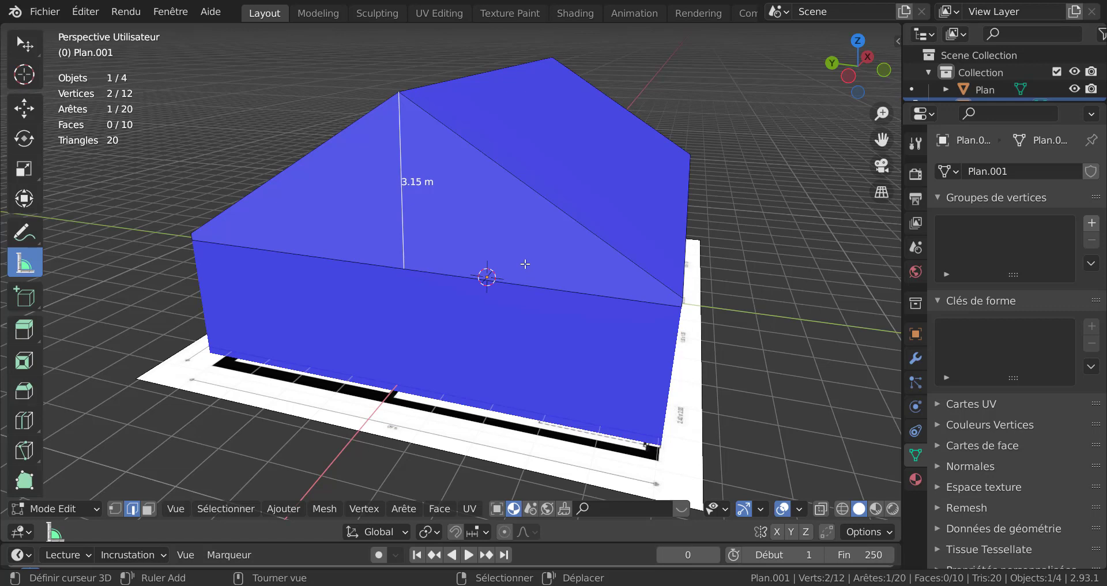
pyautogui.moveTo(536, 255); pyautogui.dragTo(590, 252, button='middle')
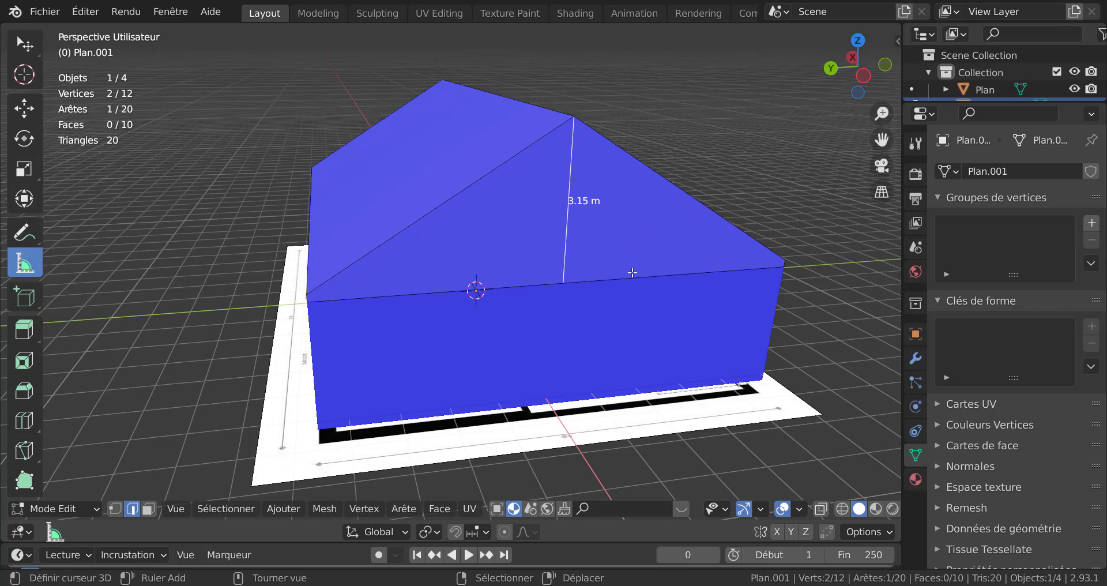
# Try solidifying all faces of the roof mesh with a 0.1 m thickness and inspect the inner shell in X-ray
pyautogui.press('a')
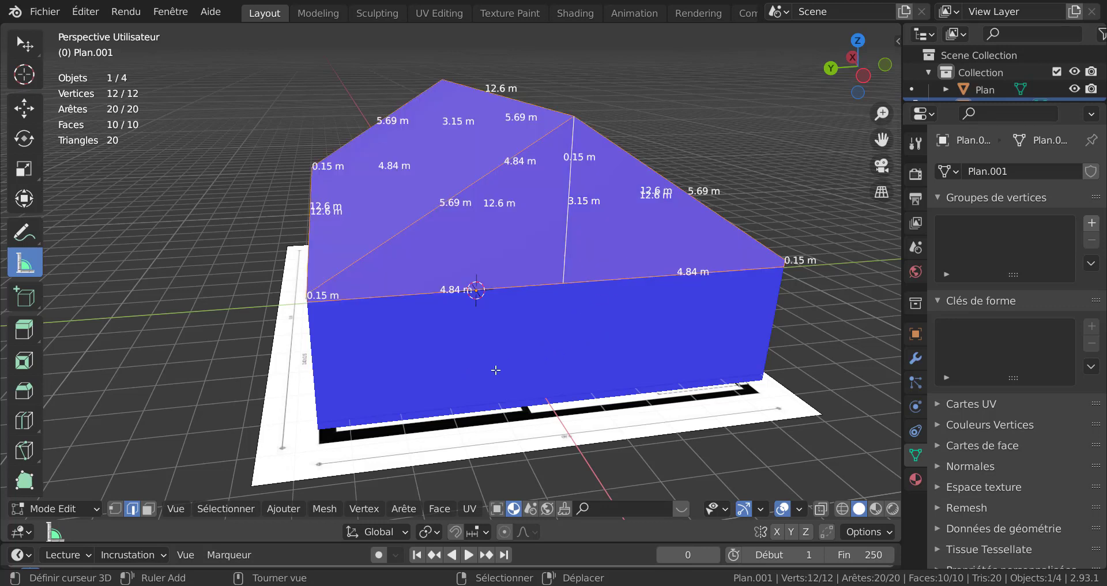
pyautogui.press('q')
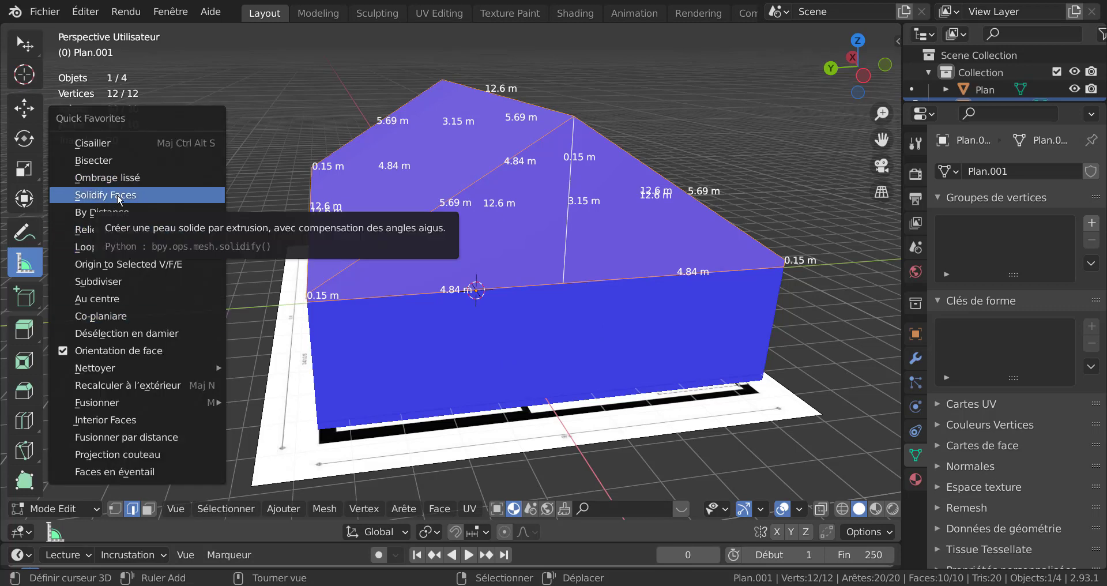
pyautogui.click(439, 509)
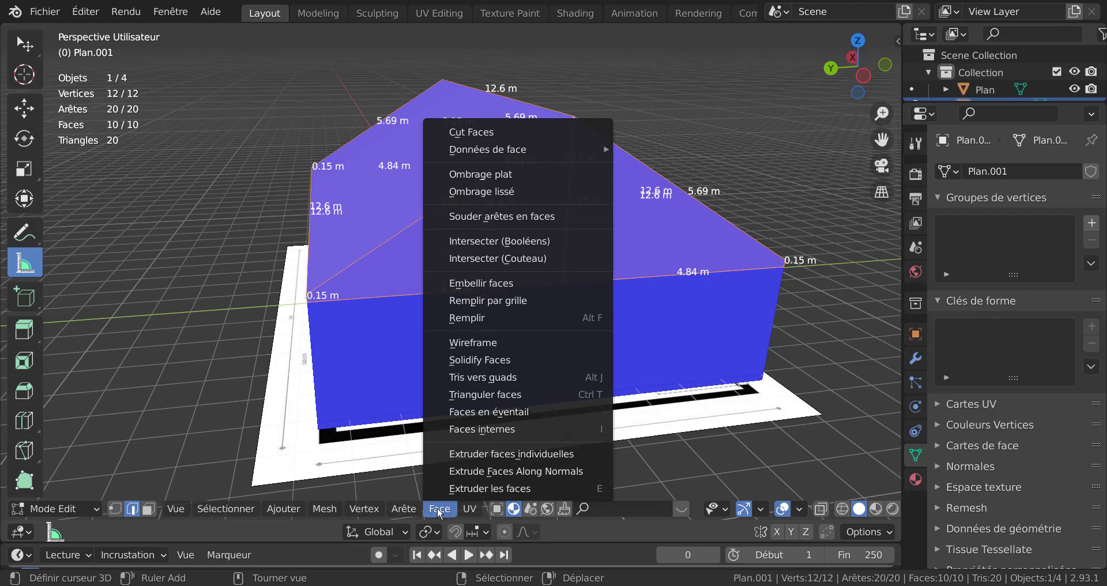
pyautogui.click(490, 363)
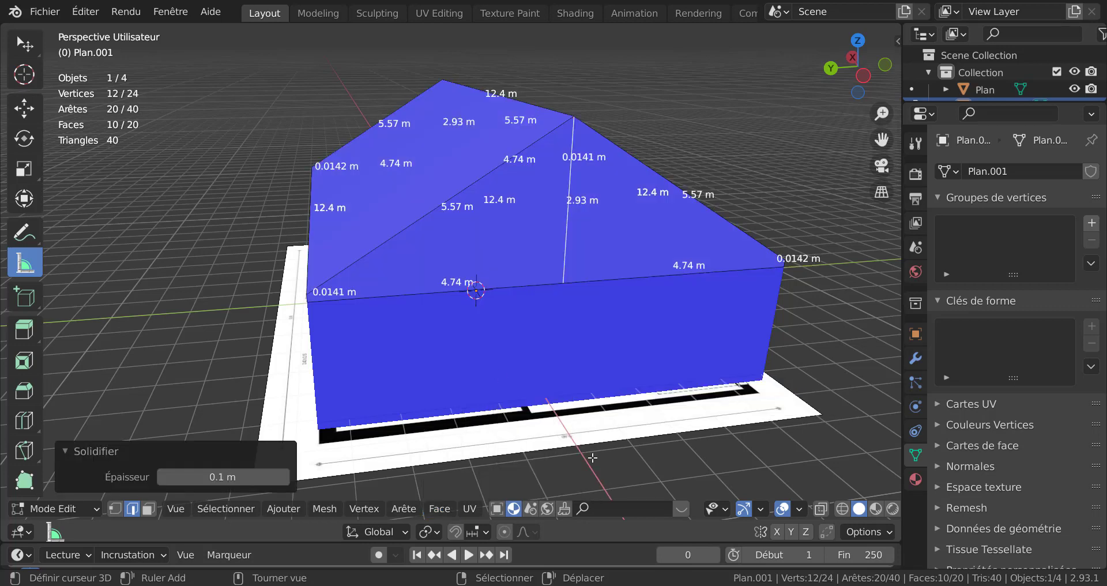
pyautogui.hotkey('alt', 'z')
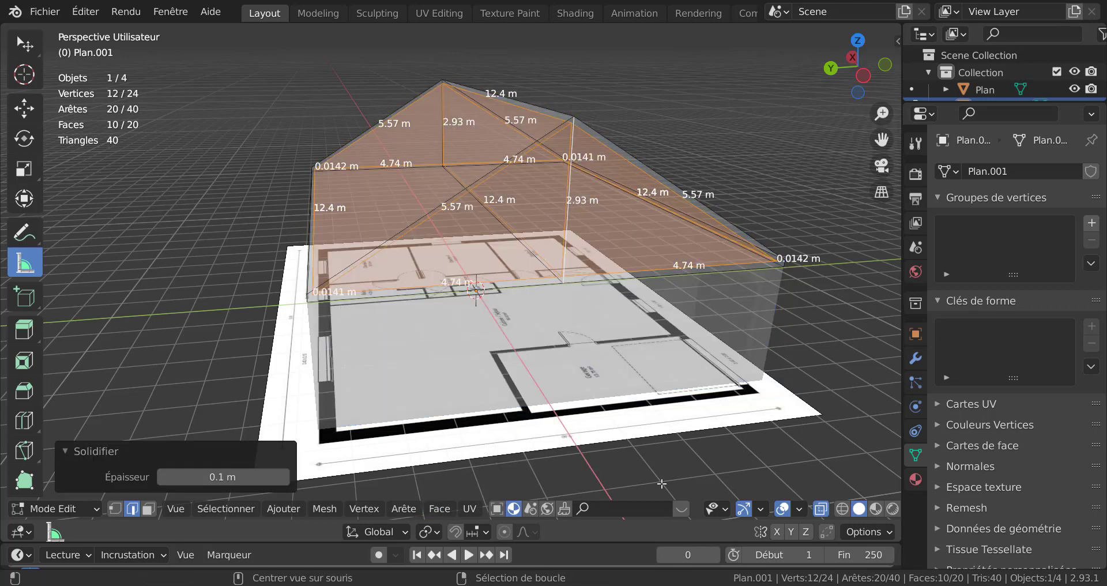
pyautogui.moveTo(775, 147)
pyautogui.mouseDown(button='middle')
pyautogui.moveTo(764, 146)
pyautogui.moveTo(781, 148)
pyautogui.mouseUp(button='middle')
pyautogui.scroll(2, 737, 137)
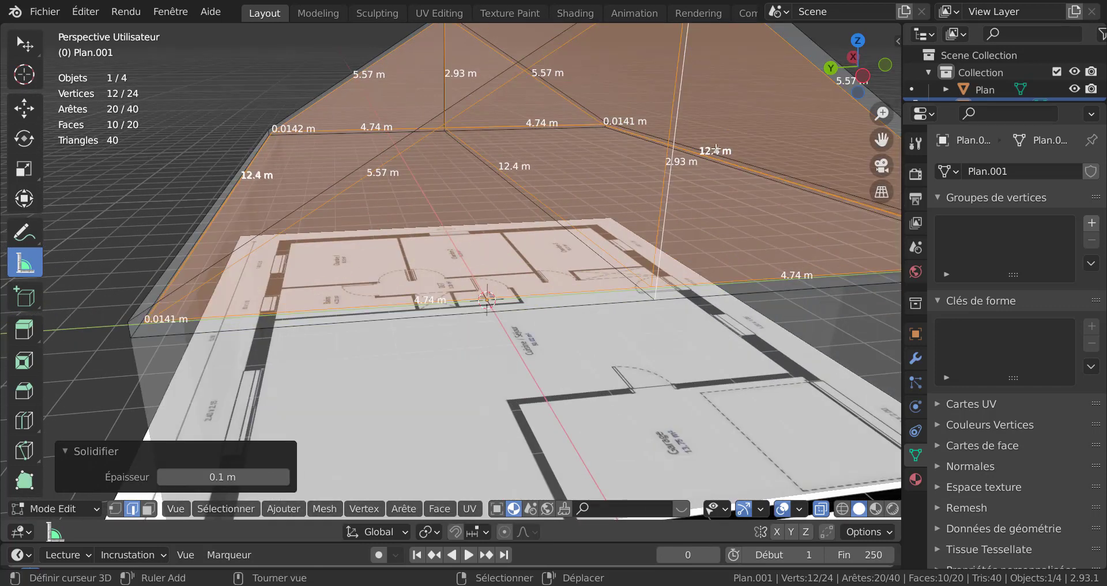
pyautogui.scroll(-2, 686, 150)
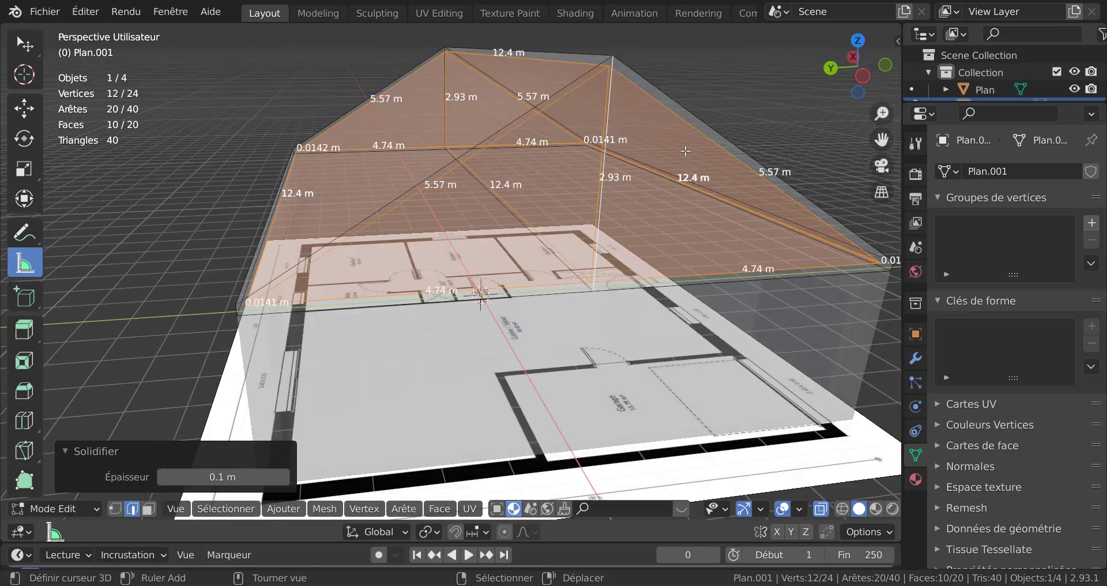
# Try a solidify thickness of 0.17 m on the roof and check the inner shell before turning X-ray off
pyautogui.click(285, 479)
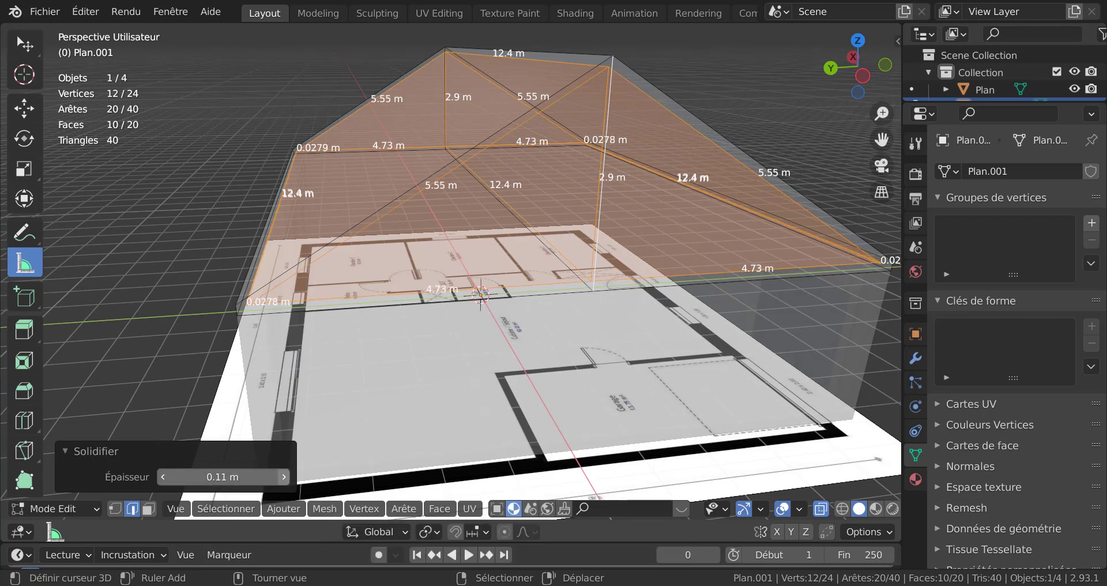
pyautogui.click(284, 479)
pyautogui.click(284, 479)
pyautogui.click(285, 479)
pyautogui.click(284, 478)
pyautogui.click(284, 479)
pyautogui.click(284, 479)
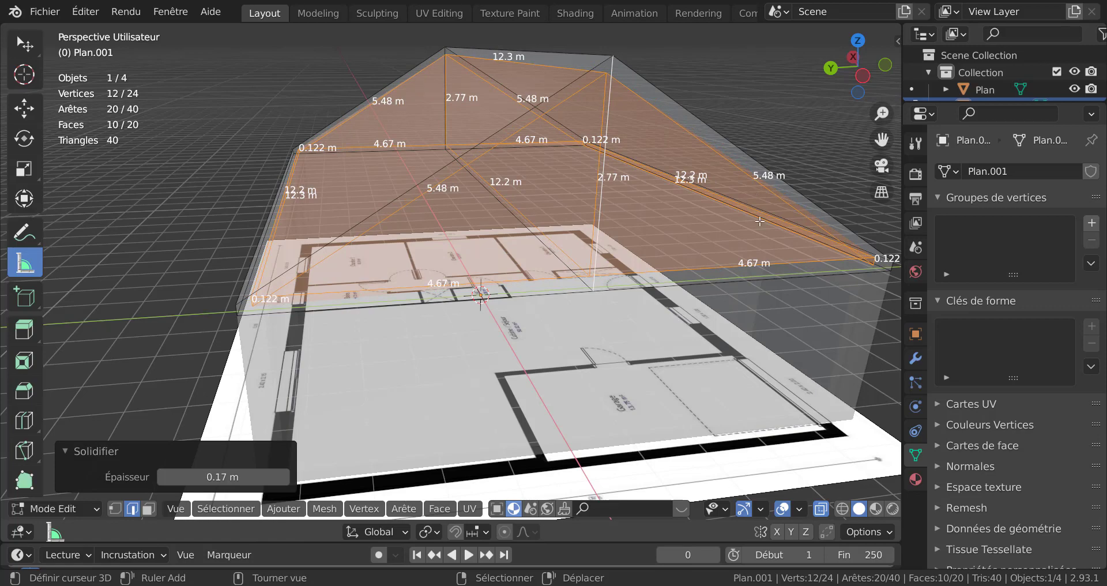
pyautogui.moveTo(567, 273)
pyautogui.mouseDown(button='middle')
pyautogui.moveTo(528, 279)
pyautogui.moveTo(571, 282)
pyautogui.mouseUp(button='middle')
pyautogui.scroll(5, 589, 198)
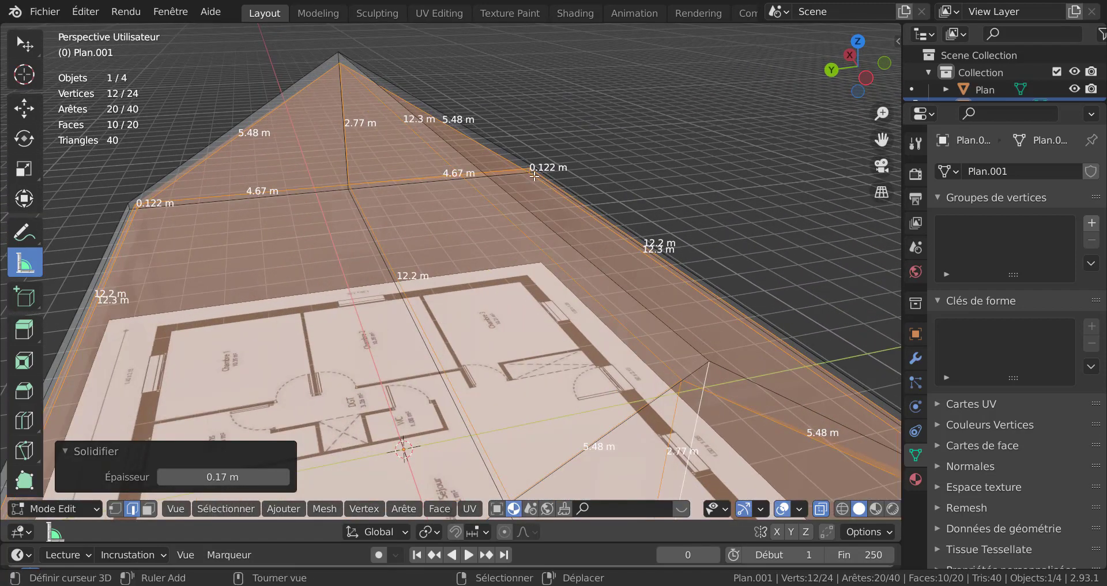
pyautogui.scroll(1, 535, 176)
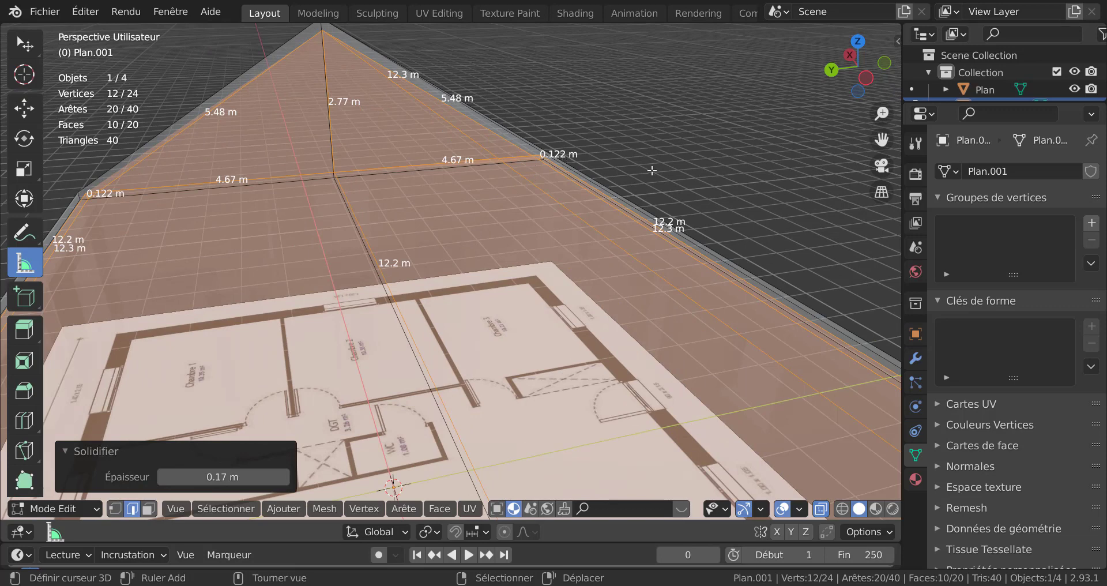
pyautogui.scroll(-3, 695, 235)
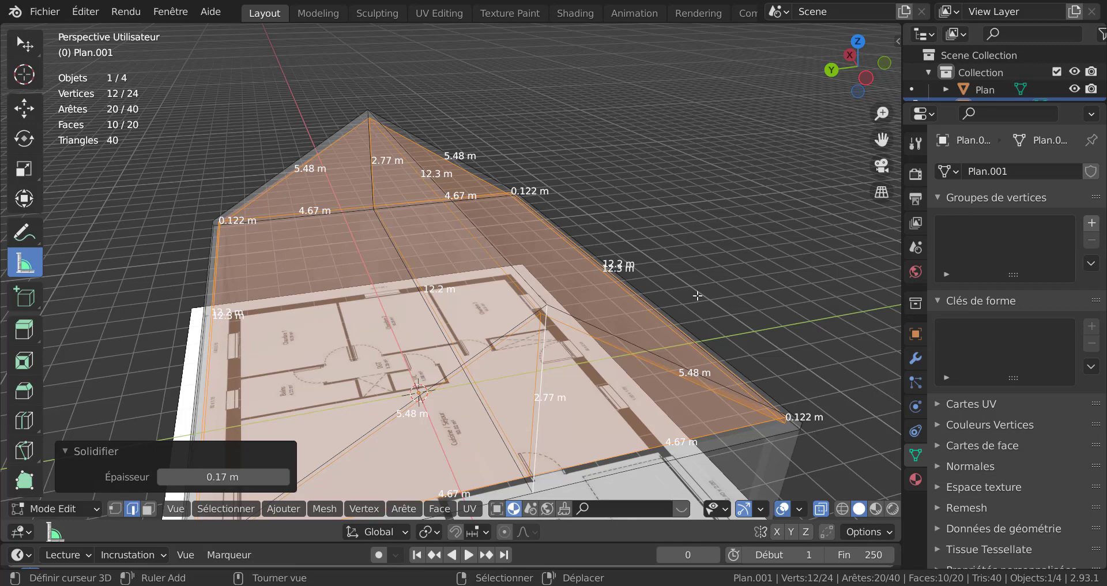
pyautogui.moveTo(654, 279); pyautogui.dragTo(660, 268, button='middle')
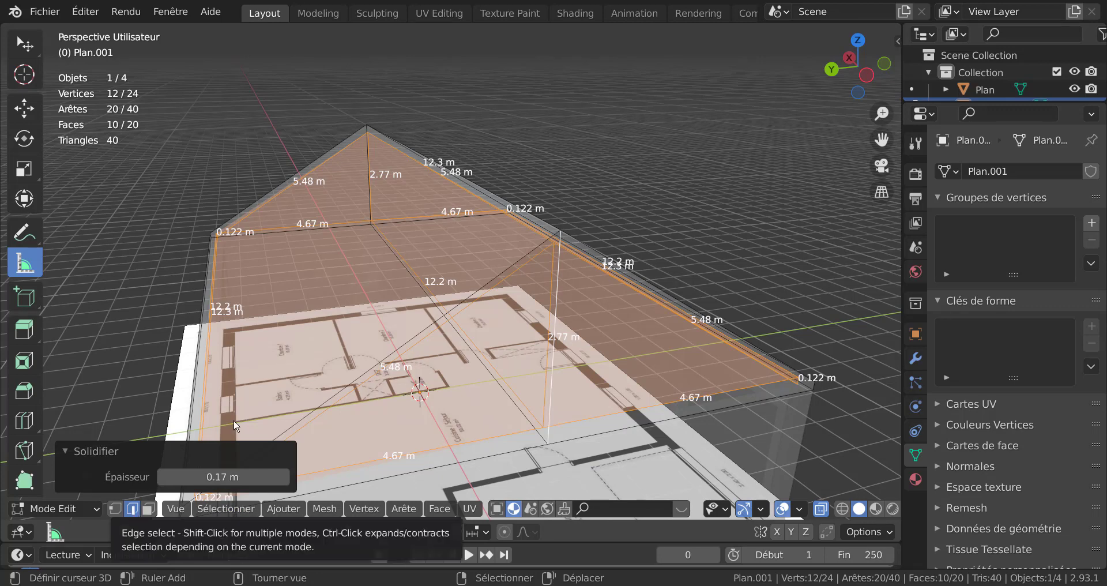
pyautogui.hotkey('alt', 'z')
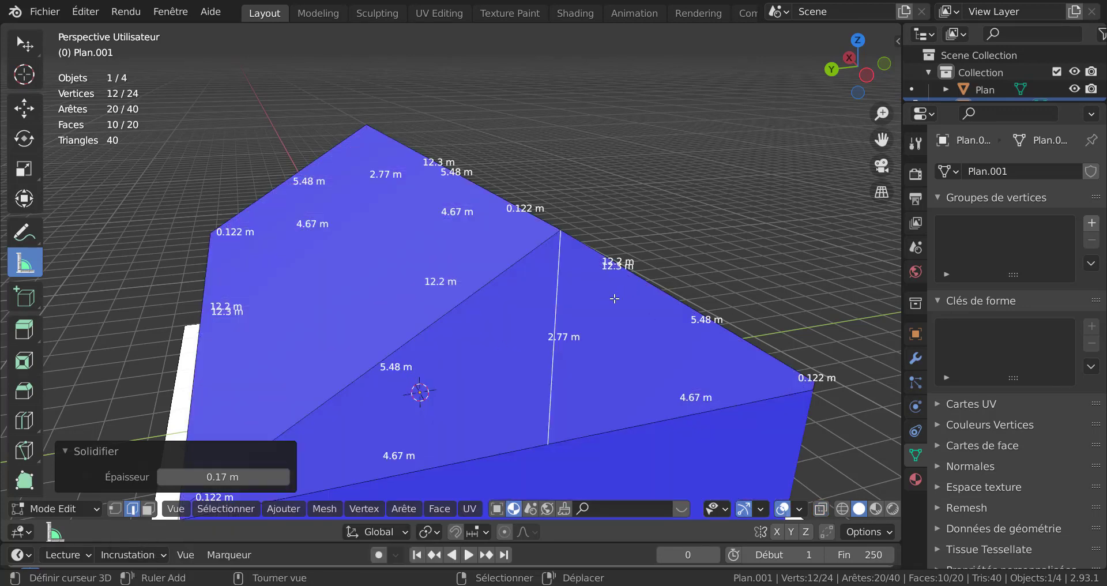
# Run all 3D-print checks on the solidified roof mesh and review the reported faces
pyautogui.press('Tab')
pyautogui.press('Tab')
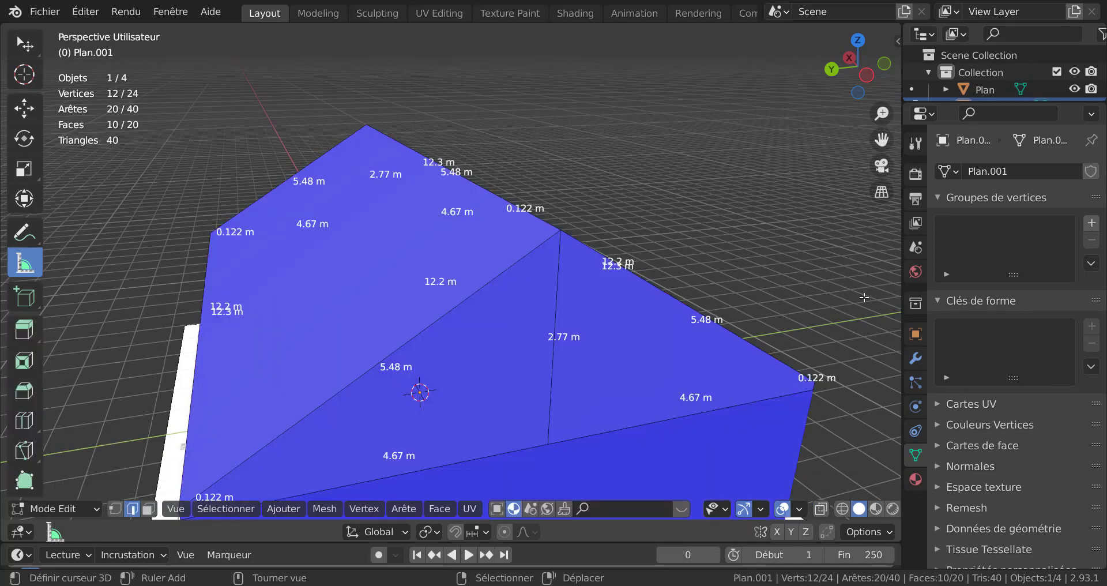
pyautogui.press('n')
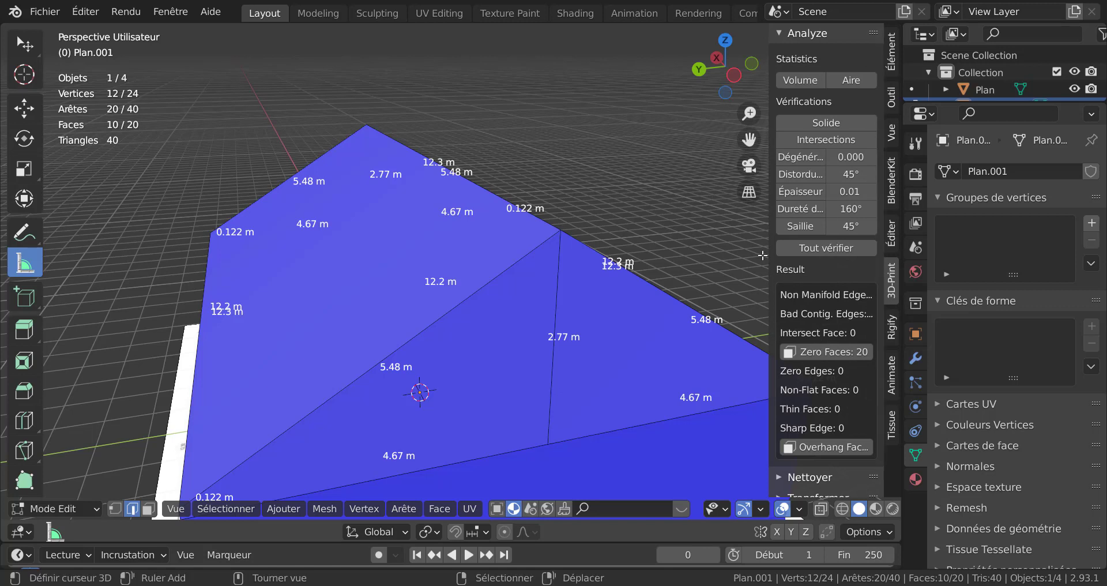
pyautogui.moveTo(768, 244); pyautogui.dragTo(721, 244)
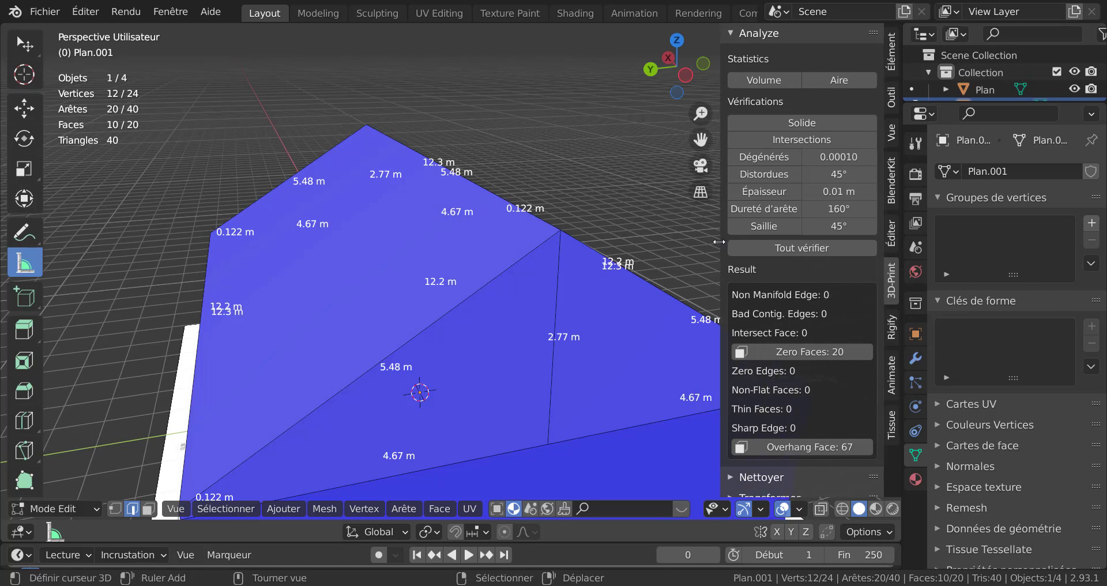
pyautogui.click(798, 247)
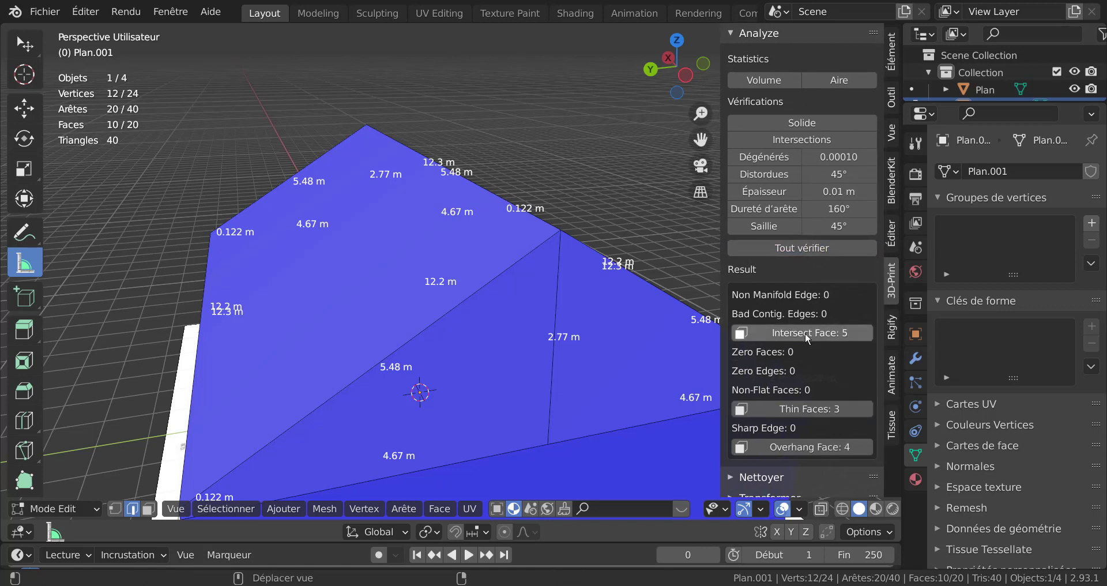
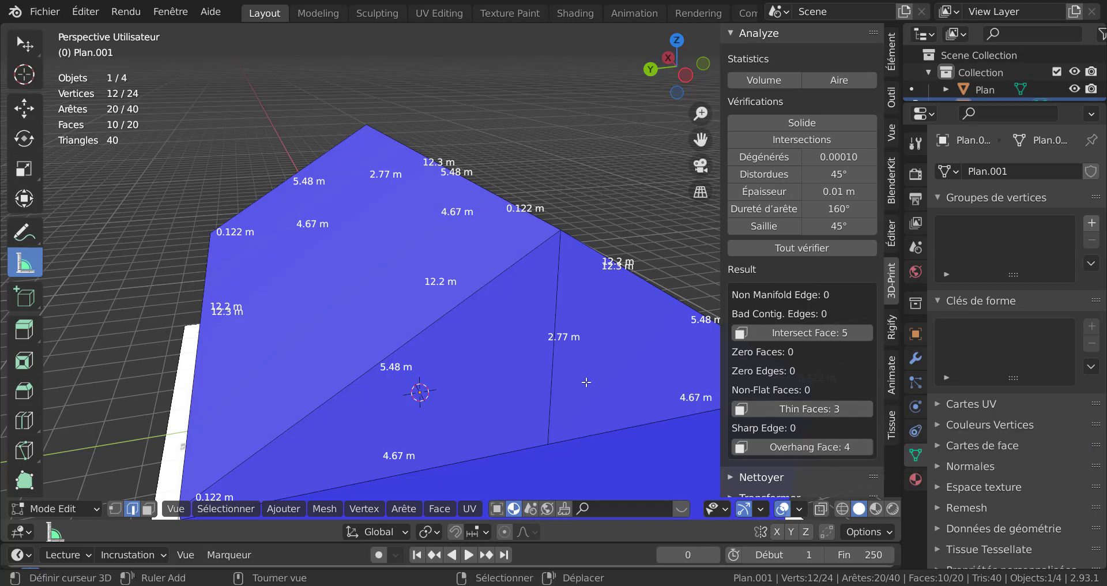
pyautogui.scroll(-1, 570, 366)
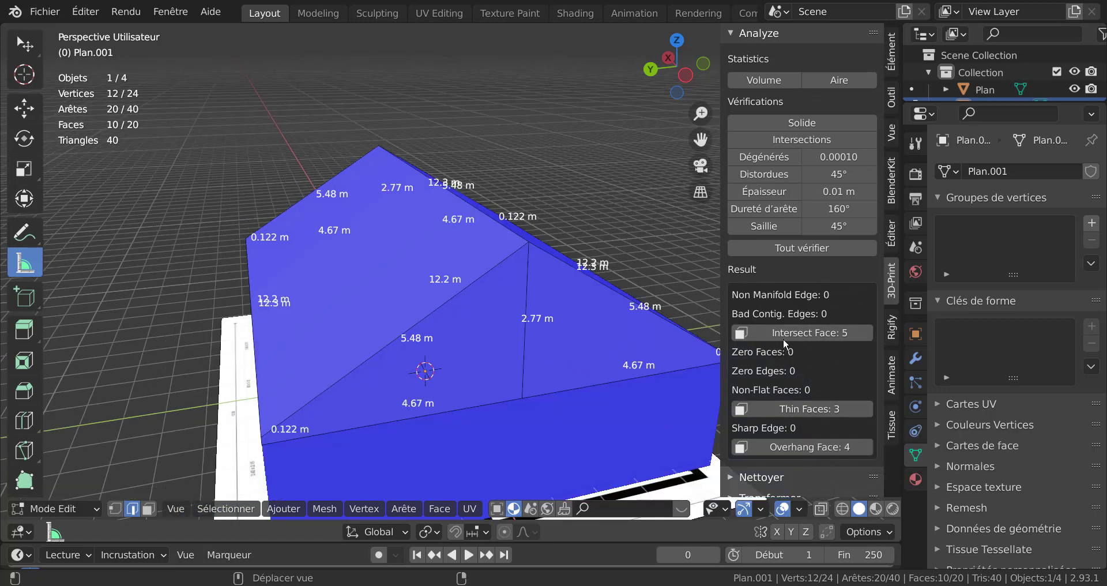
pyautogui.moveTo(571, 334)
pyautogui.mouseDown(button='middle')
pyautogui.moveTo(531, 319)
pyautogui.moveTo(556, 321)
pyautogui.mouseUp(button='middle')
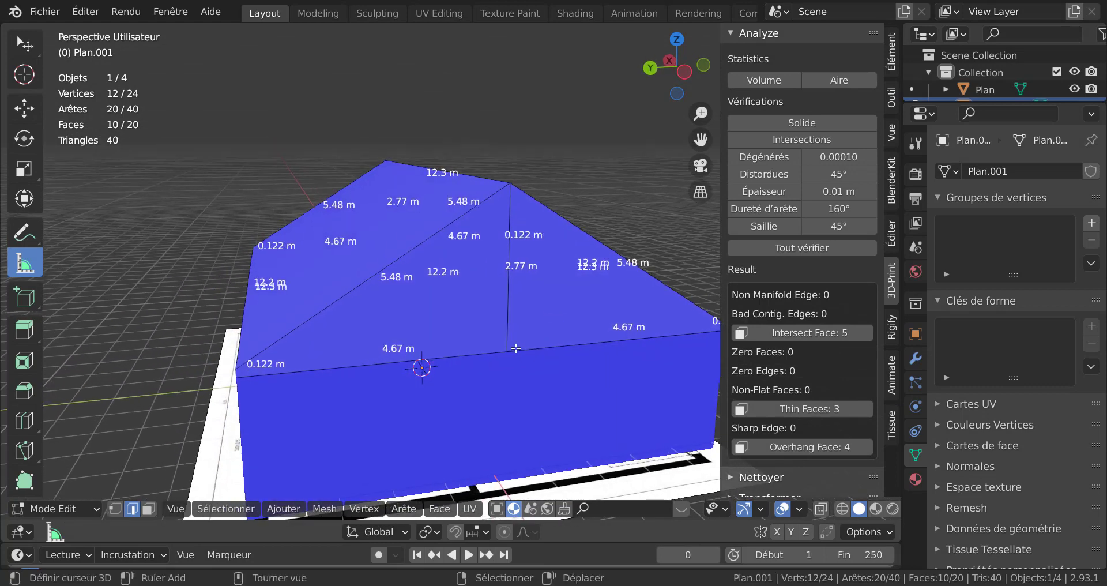
pyautogui.scroll(2, 516, 348)
pyautogui.scroll(-2, 516, 349)
# Switch from the roof to the walls object and back to editing the roof mesh
pyautogui.moveTo(719, 295); pyautogui.dragTo(760, 295)
pyautogui.press('Tab')
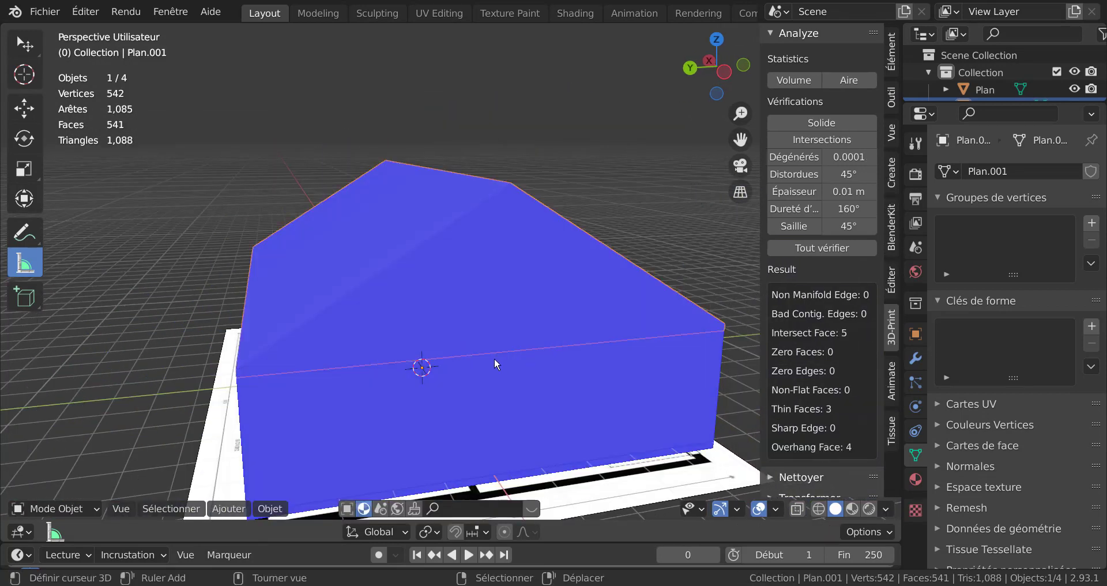
pyautogui.click(443, 336)
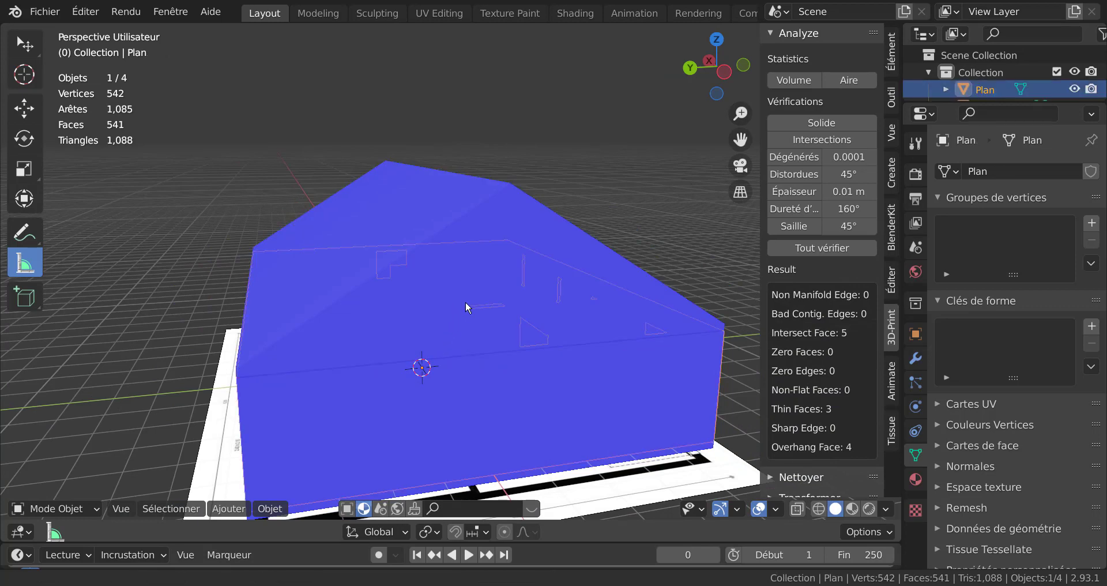
pyautogui.moveTo(464, 306); pyautogui.dragTo(440, 273, button='middle')
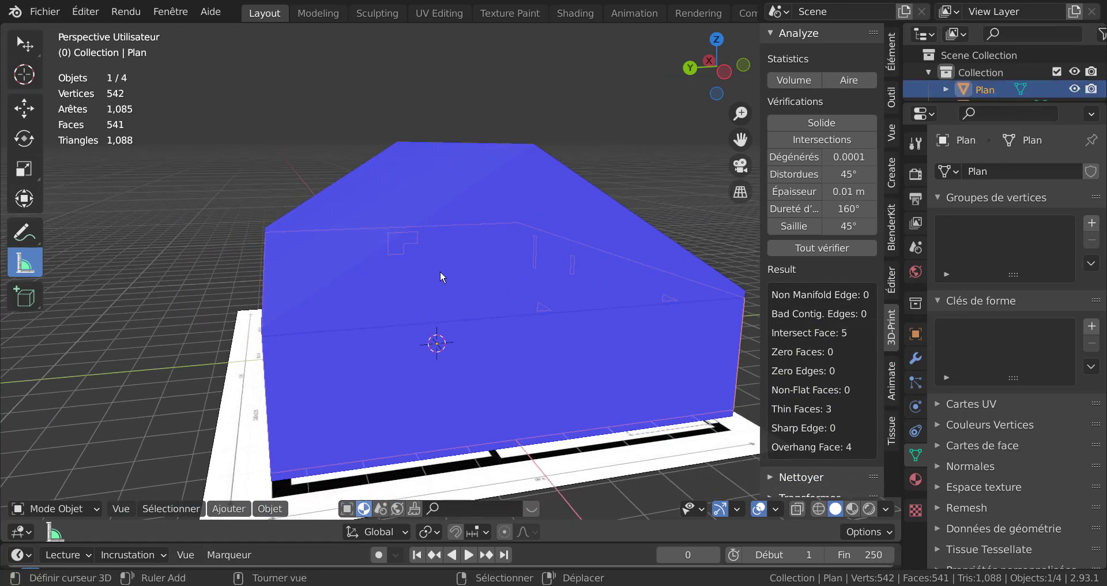
pyautogui.click(483, 266)
pyautogui.press('Tab')
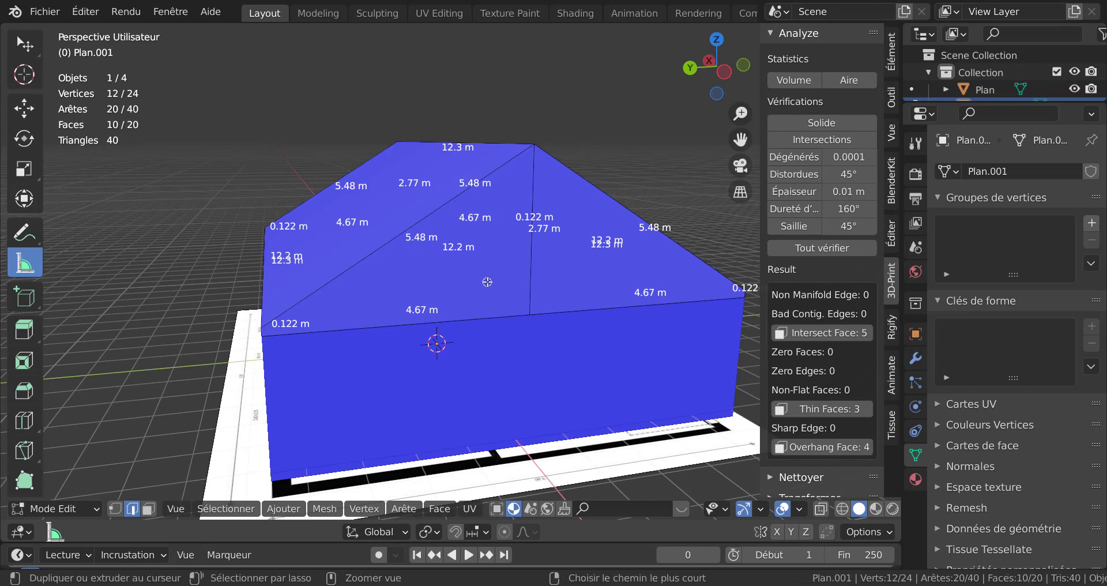
# Undo the roof's solidify operation, going back to the fully selected gabled mesh
pyautogui.hotkey('ctrl', 'z')
pyautogui.hotkey('ctrl', 'z')
pyautogui.hotkey('ctrl', 'z')
pyautogui.hotkey('ctrl', 'z')
pyautogui.hotkey('ctrl', 'z')
pyautogui.hotkey('ctrl', 'z')
pyautogui.hotkey('ctrl', 'z')
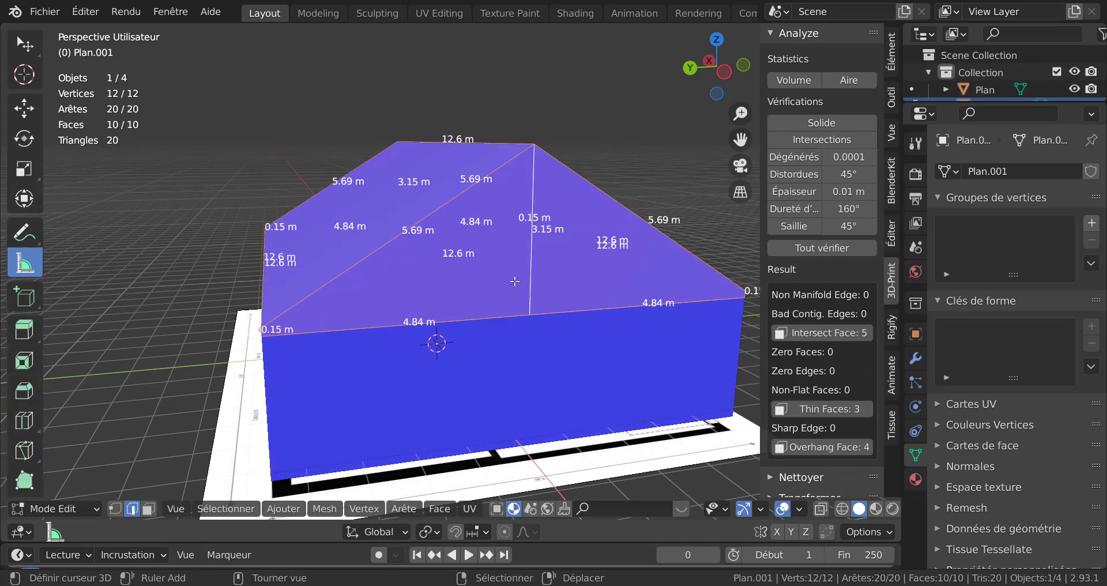
pyautogui.scroll(3, 513, 282)
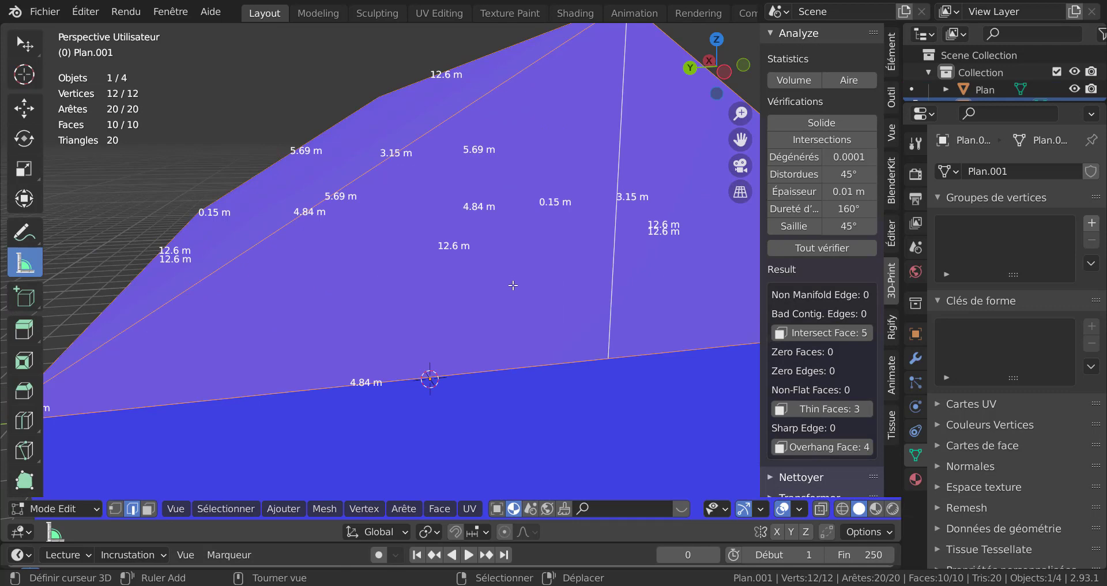
pyautogui.scroll(3, 514, 284)
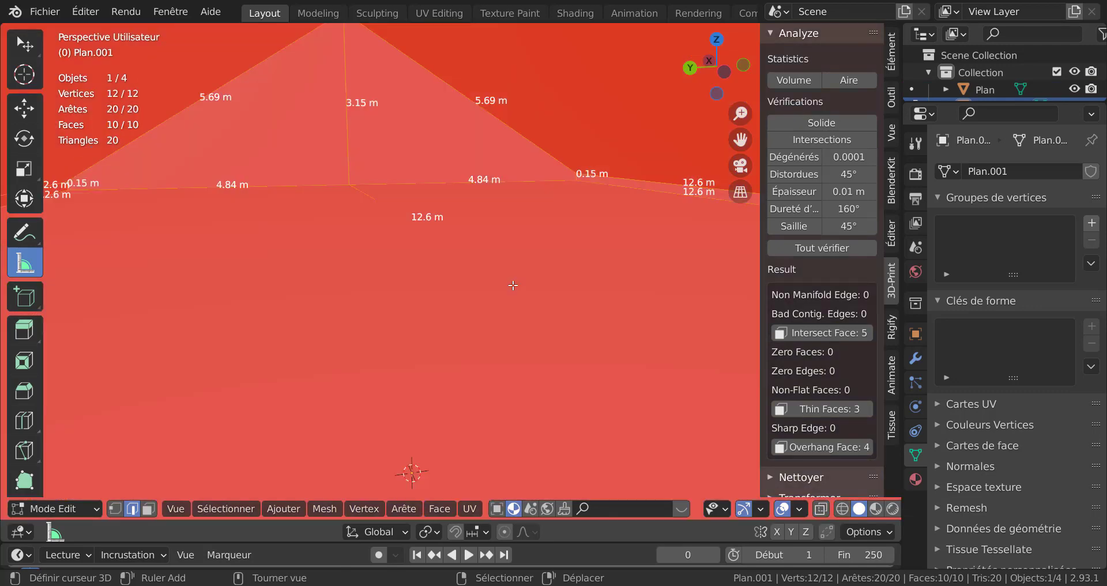
pyautogui.scroll(-3, 513, 285)
pyautogui.scroll(3, 514, 285)
pyautogui.press('x')
pyautogui.press('Escape')
pyautogui.press('r')
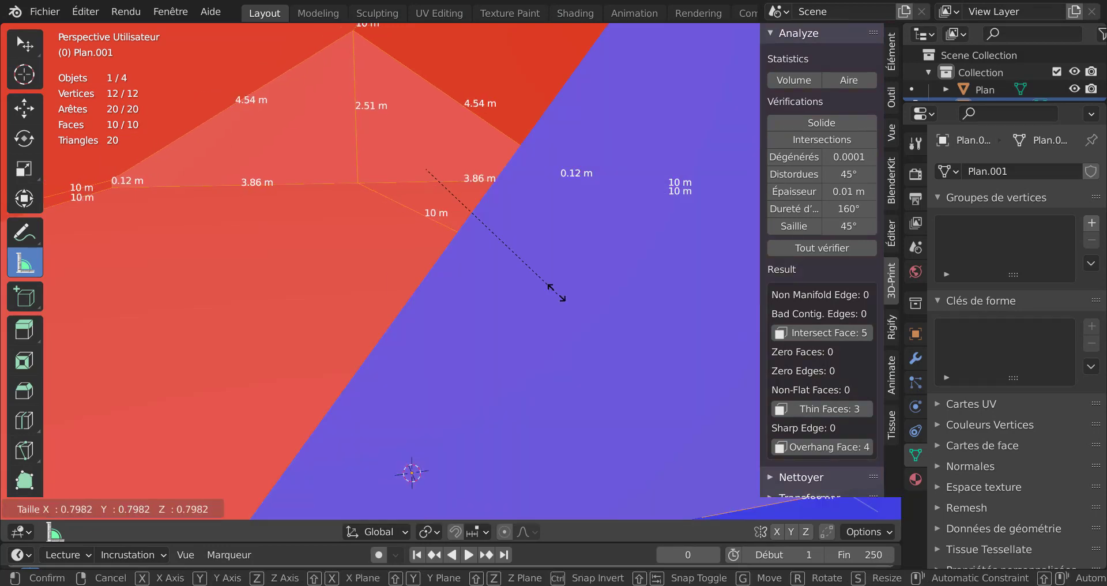
pyautogui.click(554, 292)
pyautogui.scroll(-2, 555, 292)
pyautogui.press('s')
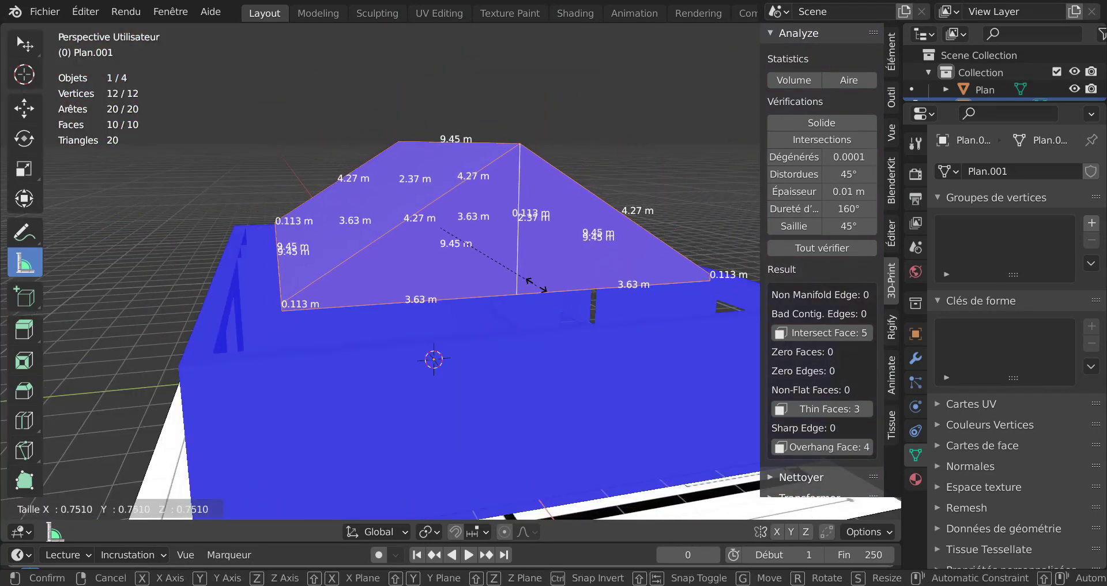
pyautogui.rightClick(532, 287)
pyautogui.moveTo(467, 289)
pyautogui.mouseDown(button='middle')
pyautogui.moveTo(506, 283)
pyautogui.moveTo(472, 290)
pyautogui.mouseUp(button='middle')
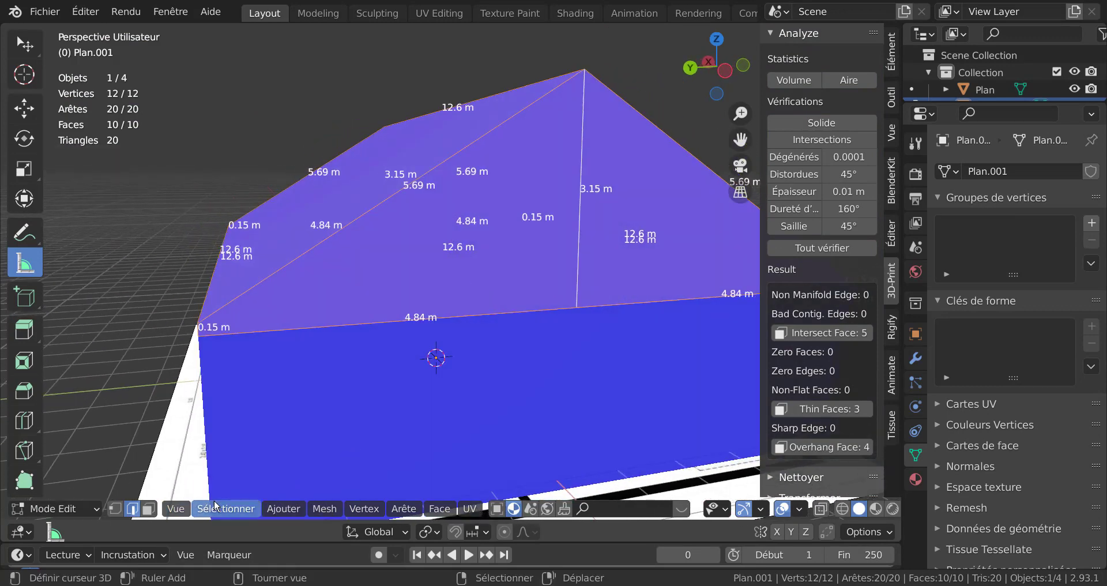
# Show the house in the right orthographic view, enlarge the viewing area and hide the roof's edge length labels
pyautogui.press('KP_1')
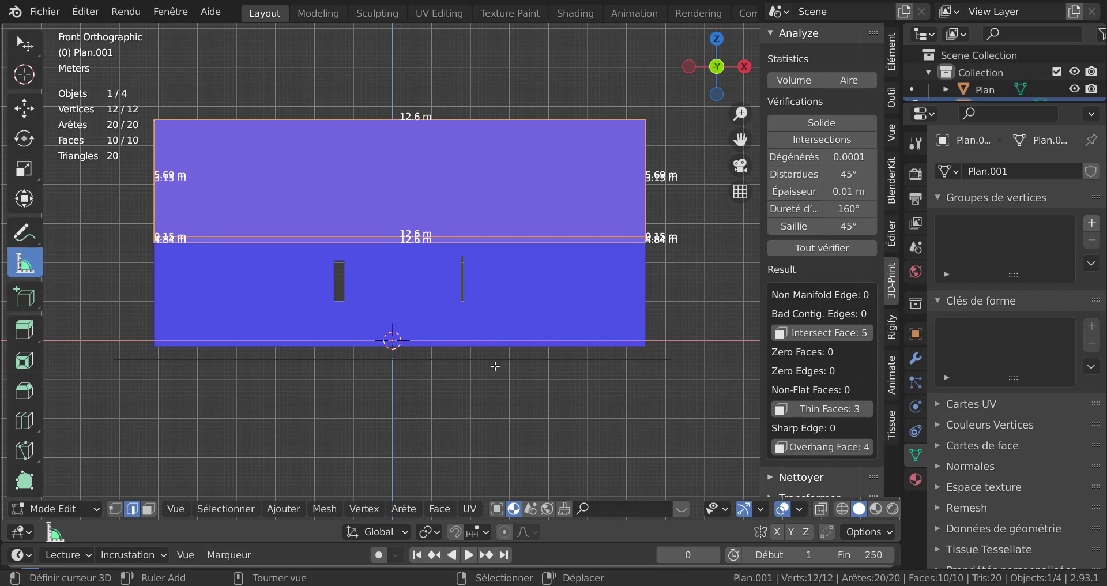
pyautogui.press('KP_3')
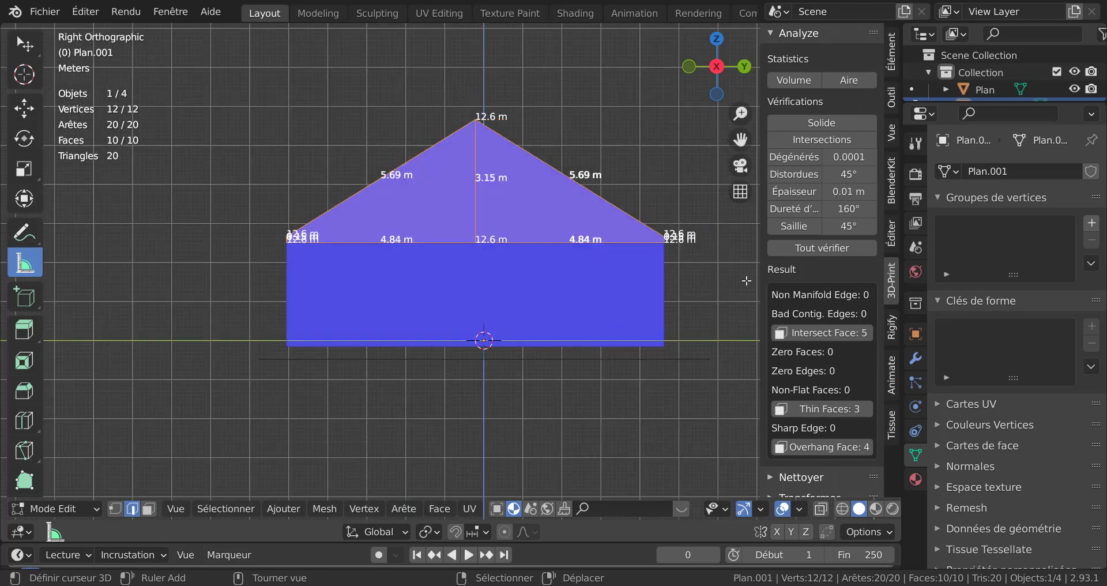
pyautogui.moveTo(784, 275); pyautogui.dragTo(845, 275)
pyautogui.scroll(4, 526, 240)
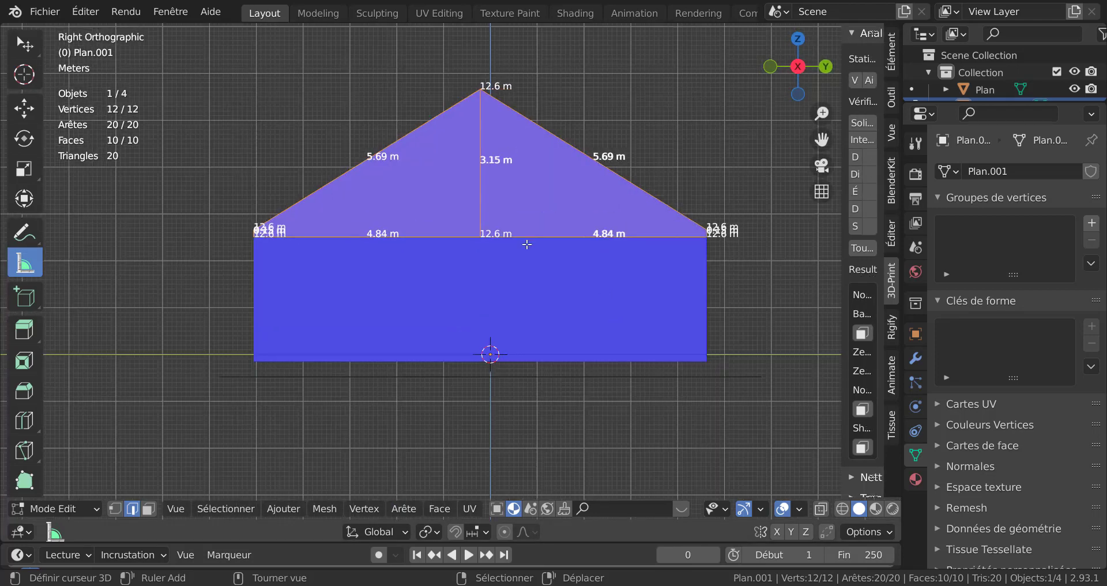
pyautogui.keyDown('shift'); pyautogui.moveTo(563, 276); pyautogui.dragTo(578, 306, button='middle'); pyautogui.keyUp('shift')
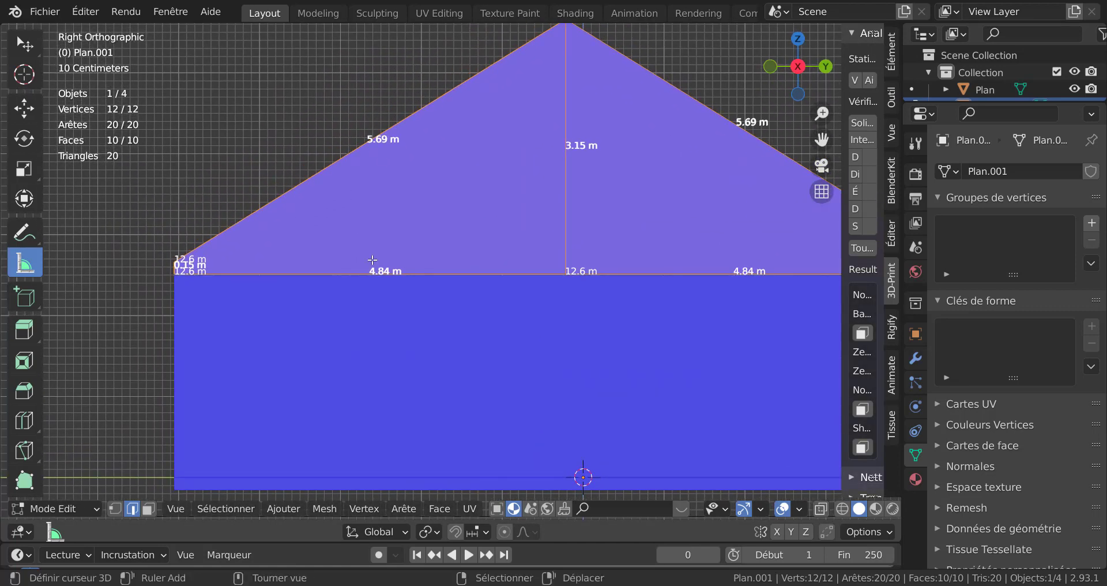
pyautogui.keyDown('shift'); pyautogui.moveTo(380, 245); pyautogui.dragTo(411, 243, button='middle'); pyautogui.keyUp('shift')
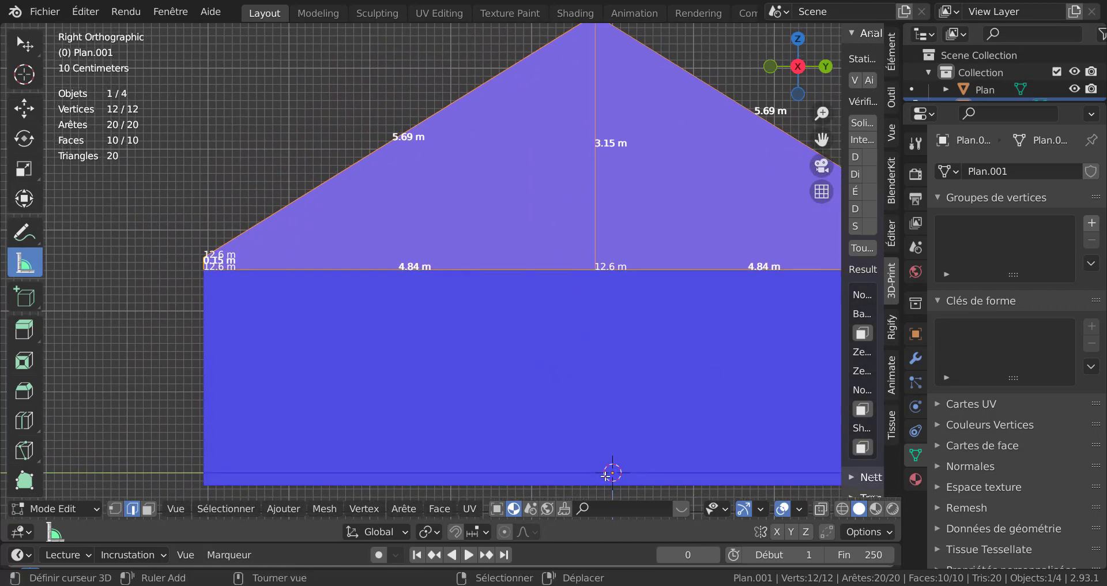
pyautogui.click(800, 508)
pyautogui.click(692, 361)
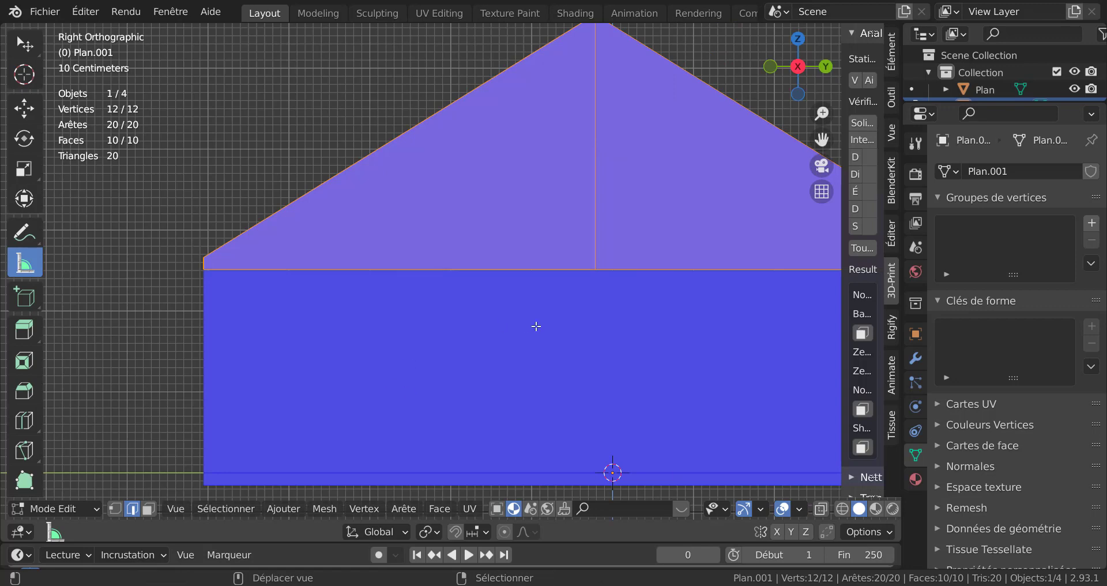
# Turn on X-ray and apply Solidify Faces to the fully selected roof mesh
pyautogui.keyDown('shift'); pyautogui.moveTo(536, 323); pyautogui.dragTo(512, 351, button='middle'); pyautogui.keyUp('shift')
pyautogui.scroll(2, 564, 340)
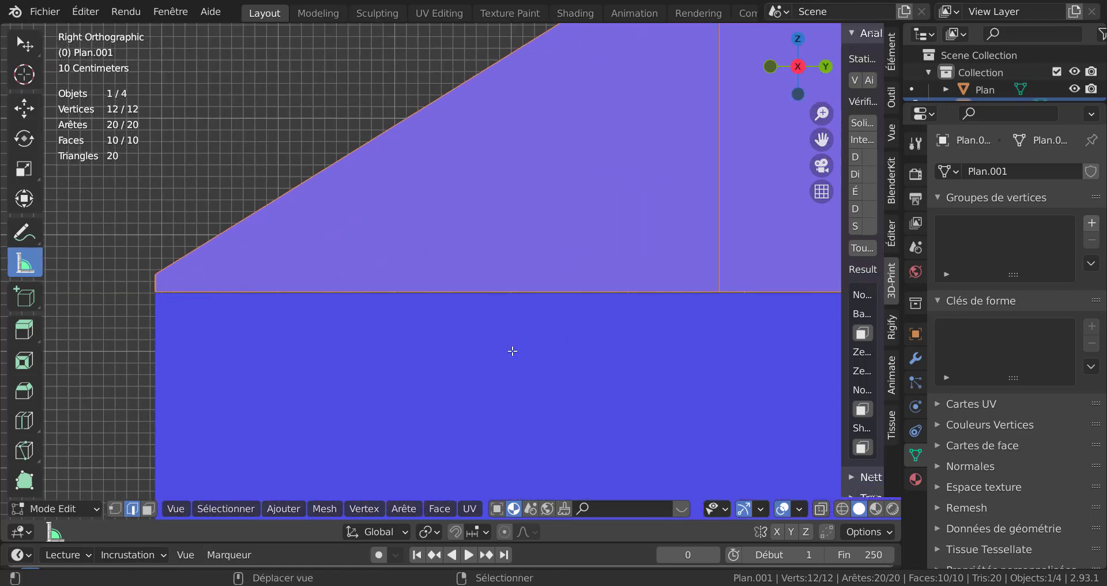
pyautogui.hotkey('alt', 'z')
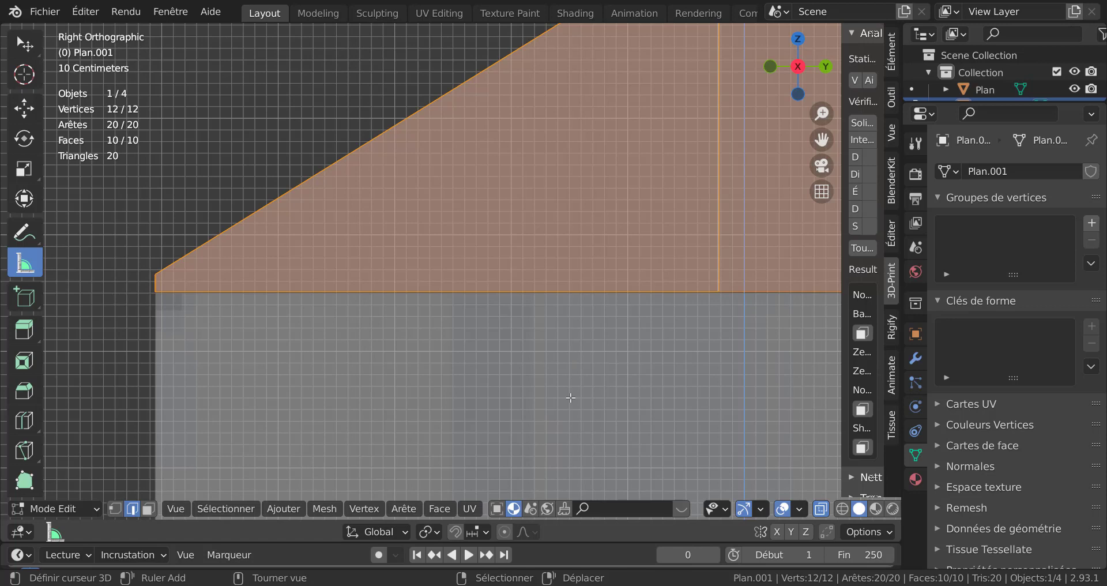
pyautogui.press('q')
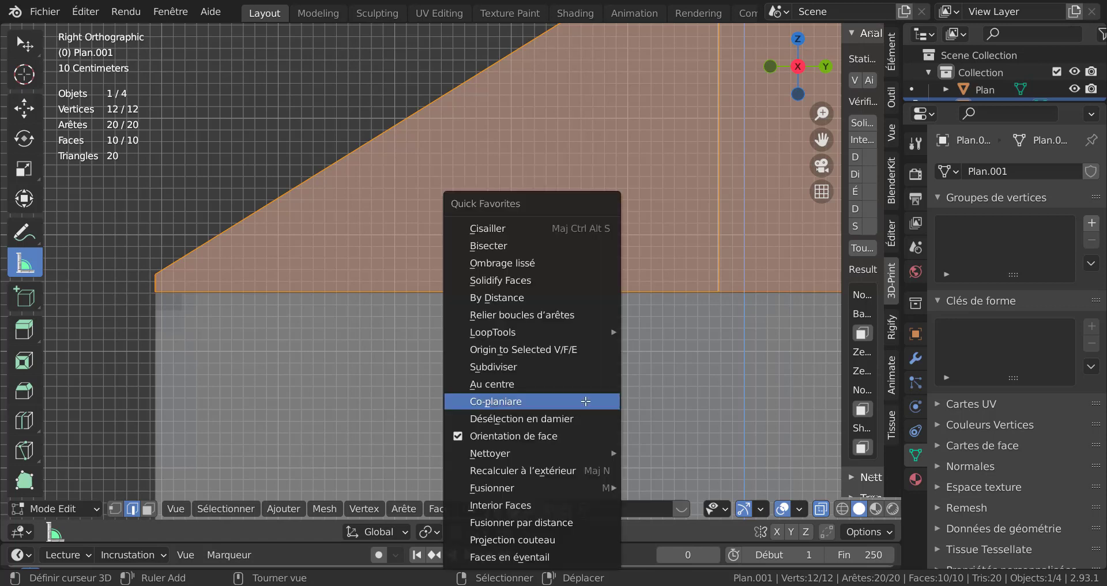
pyautogui.click(552, 282)
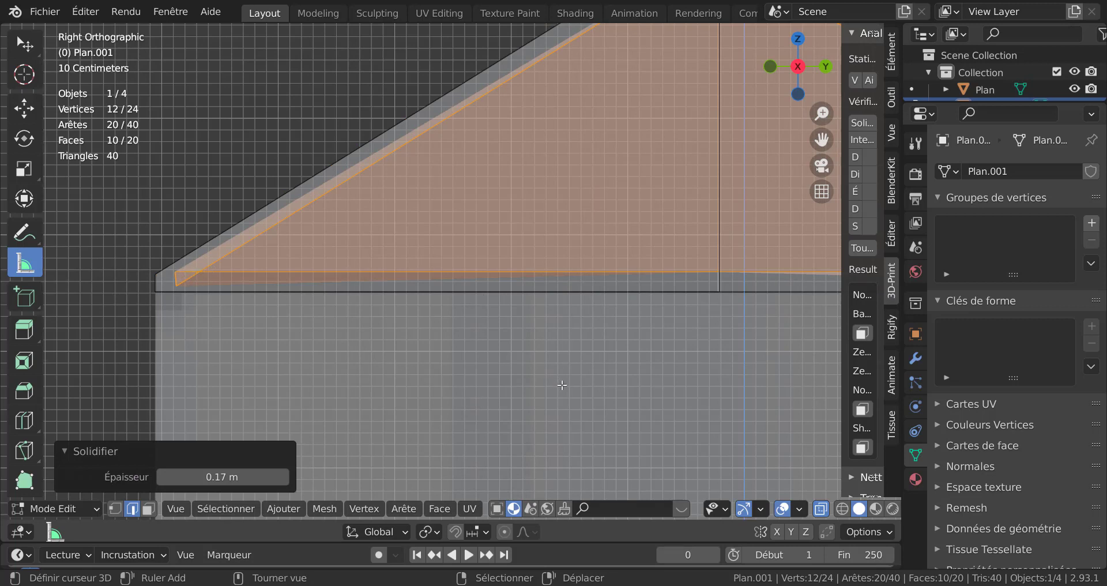
pyautogui.press('s')
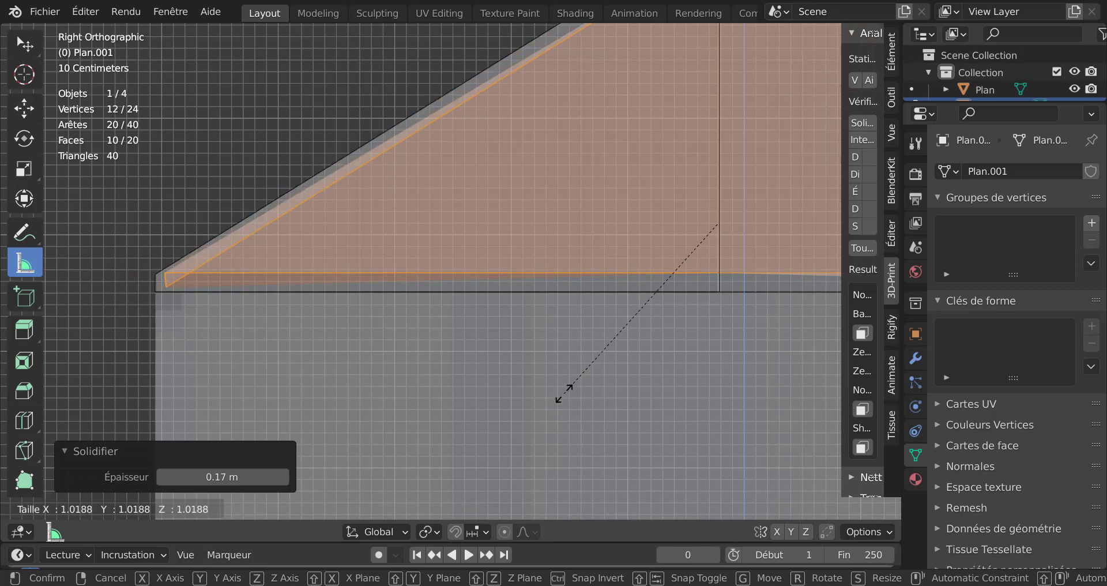
pyautogui.rightClick(566, 392)
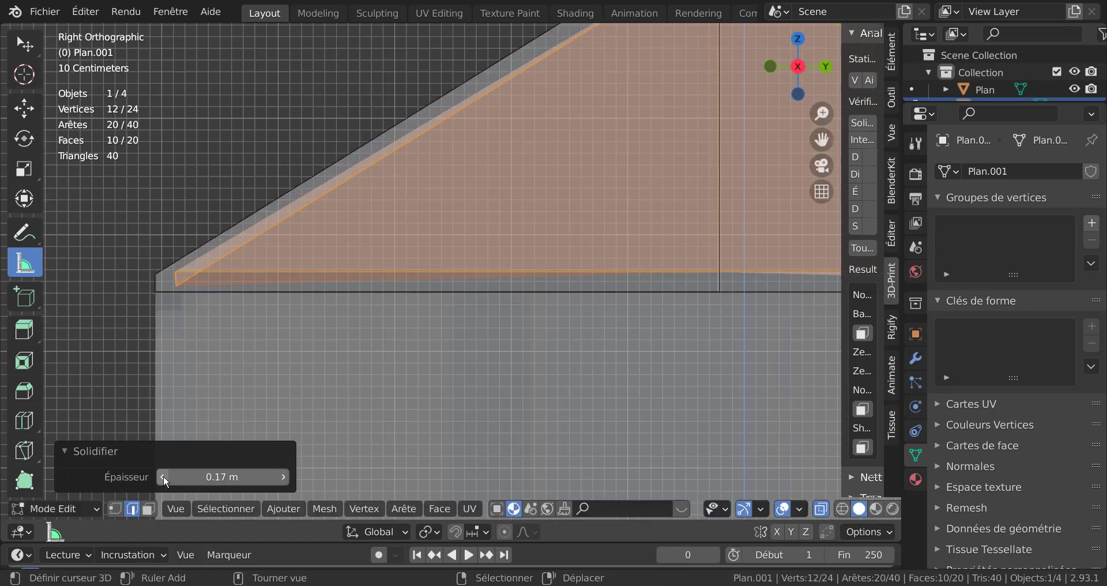
# Set the roof's solidify thickness to 0.05 m
pyautogui.click(164, 477)
pyautogui.click(164, 478)
pyautogui.click(164, 478)
pyautogui.click(164, 477)
pyautogui.click(164, 477)
pyautogui.click(164, 478)
pyautogui.click(164, 478)
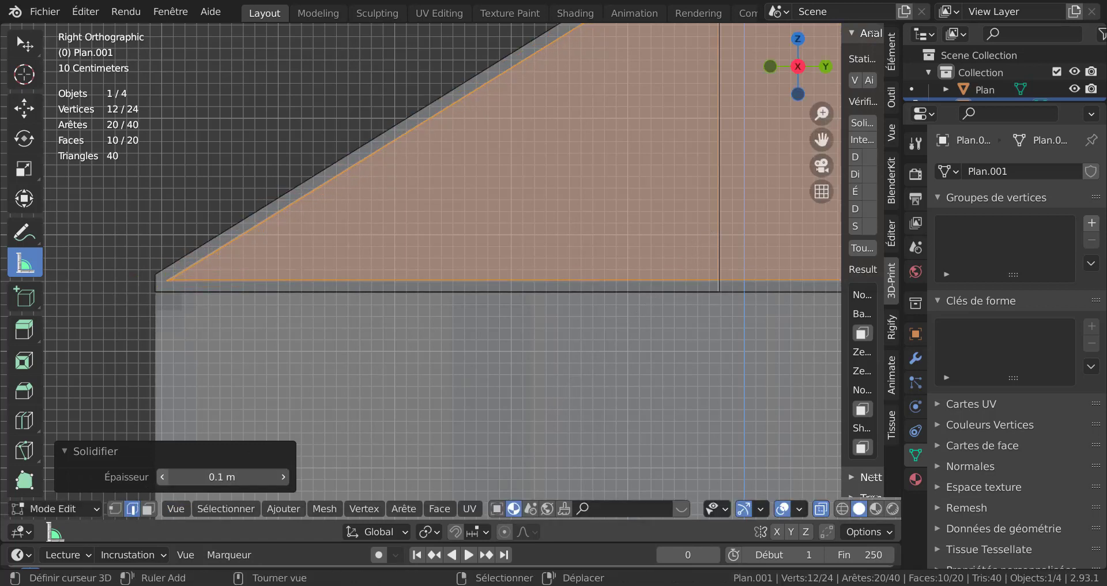
pyautogui.click(164, 477)
pyautogui.click(164, 477)
pyautogui.click(164, 477)
pyautogui.click(163, 477)
pyautogui.click(164, 477)
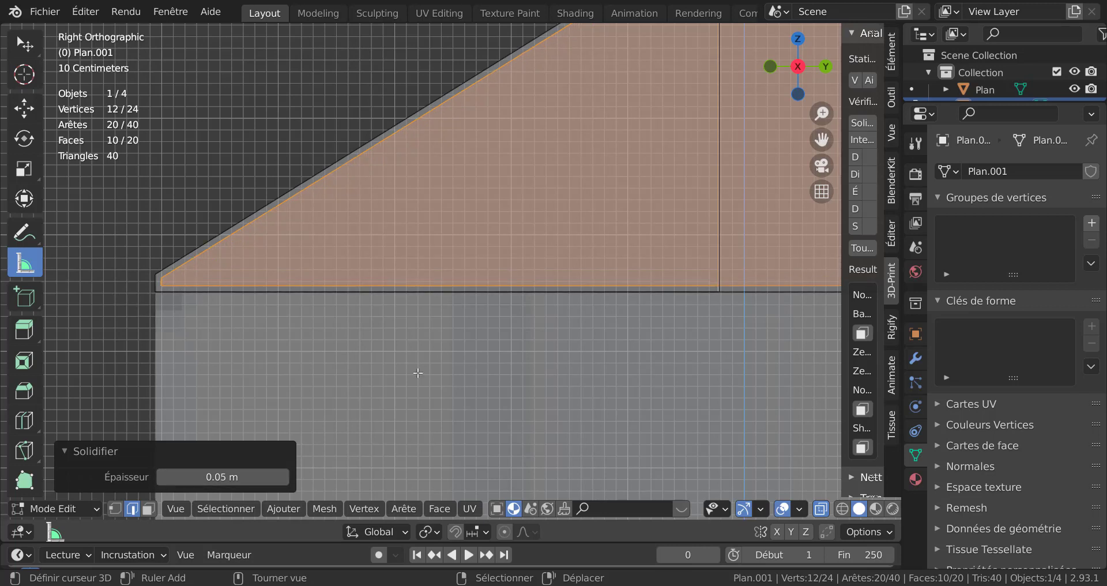
# Scale the roof's inner shell uniformly to 0.982 and check the gap to the outer shell in Object Mode
pyautogui.scroll(-1, 420, 376)
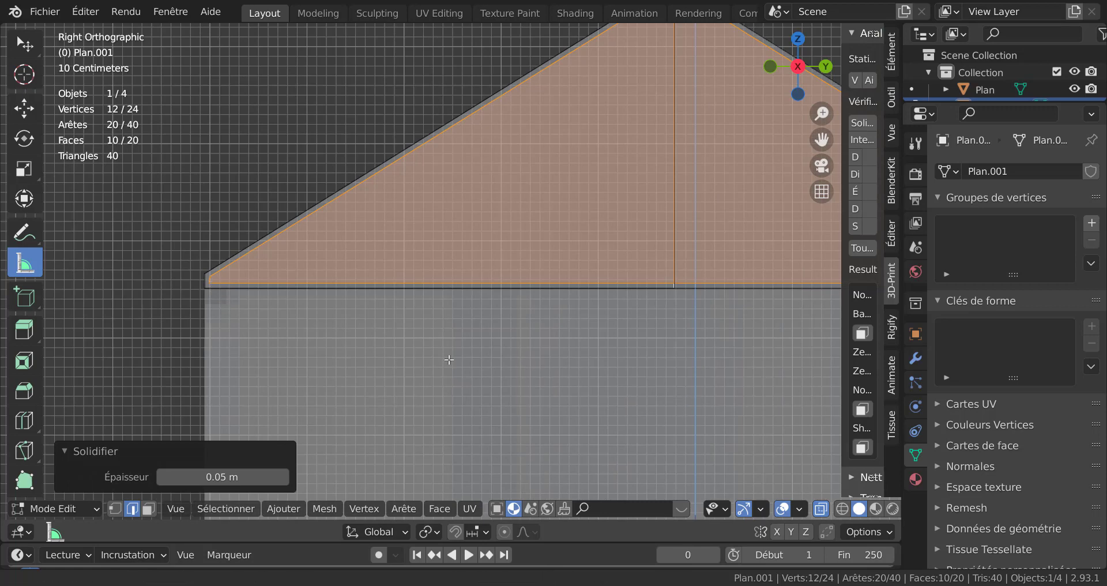
pyautogui.scroll(-2, 346, 367)
pyautogui.scroll(2, 404, 374)
pyautogui.keyDown('shift'); pyautogui.moveTo(513, 374); pyautogui.dragTo(534, 344, button='middle'); pyautogui.keyUp('shift')
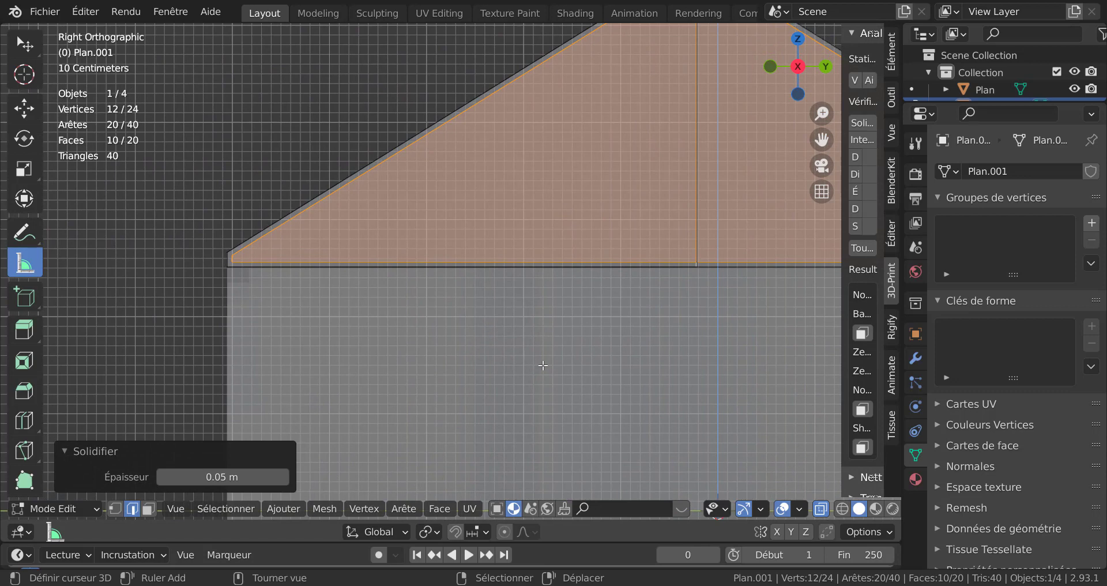
pyautogui.press('s')
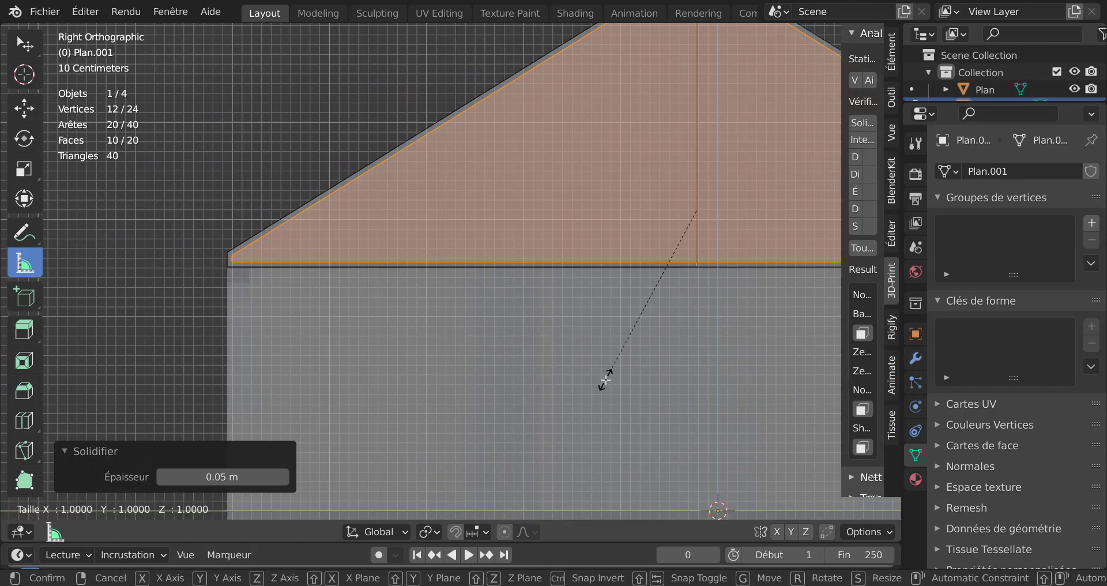
pyautogui.click(605, 365)
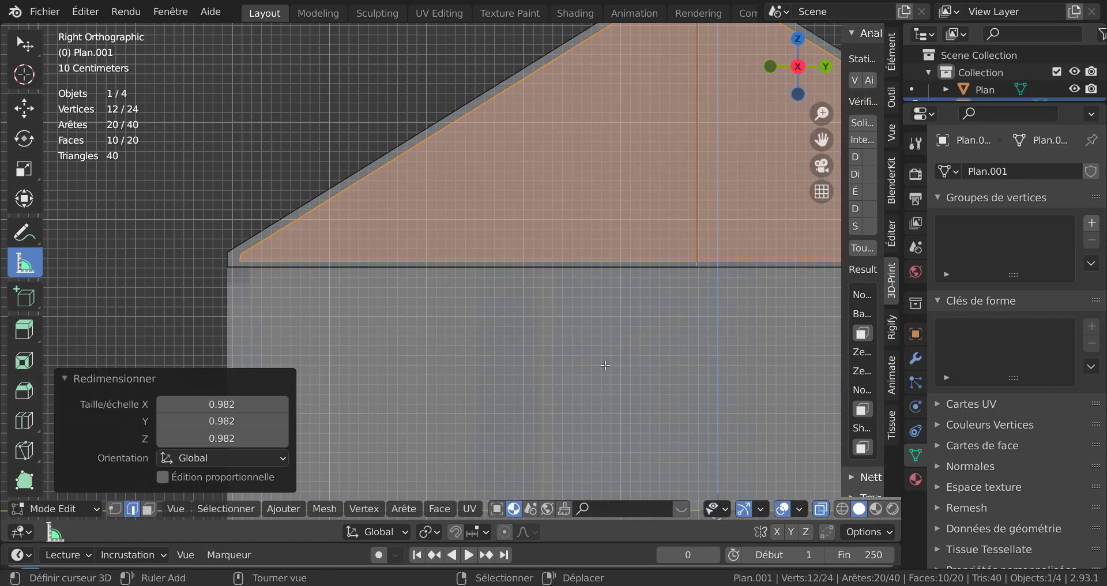
pyautogui.press('Tab')
pyautogui.scroll(-3, 527, 300)
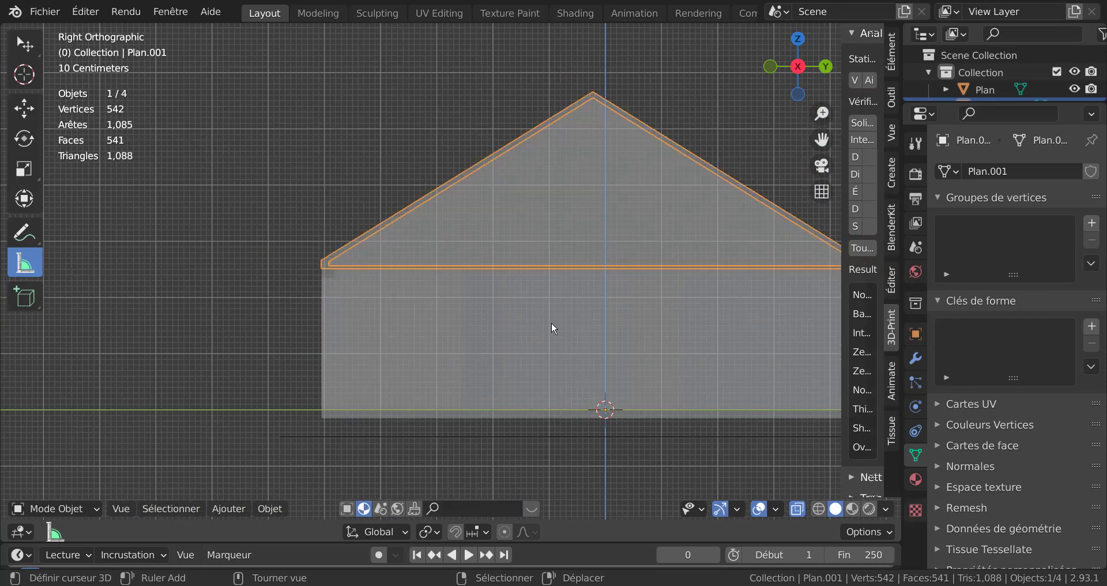
pyautogui.scroll(2, 428, 312)
# Return to editing the roof mesh and run all 3D-print checks on it, reviewing the results
pyautogui.press('Tab')
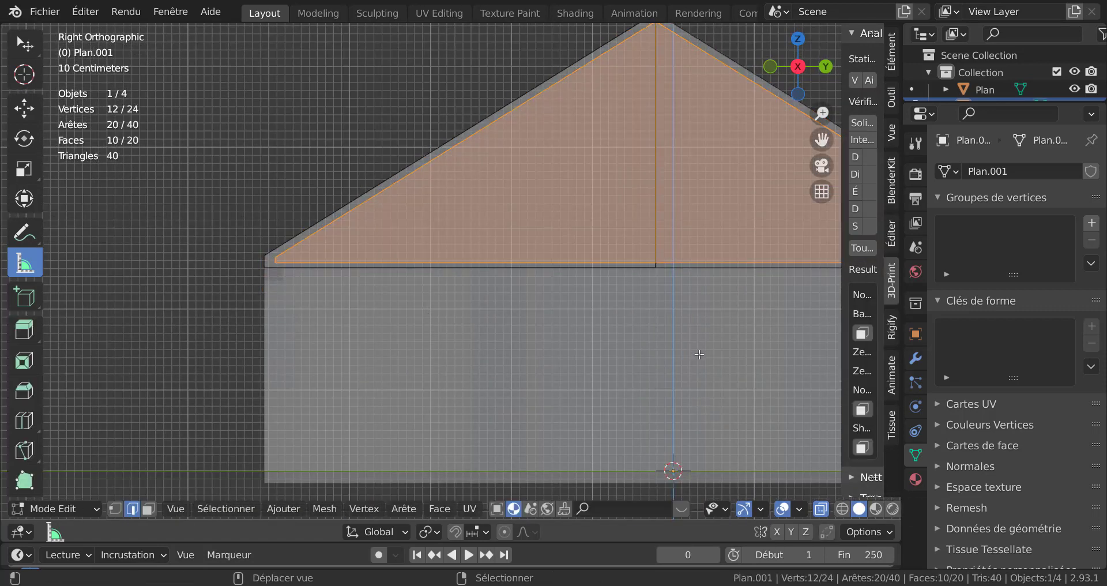
pyautogui.keyDown('shift'); pyautogui.moveTo(685, 353); pyautogui.dragTo(550, 352, button='middle'); pyautogui.keyUp('shift')
pyautogui.moveTo(843, 293); pyautogui.dragTo(715, 298)
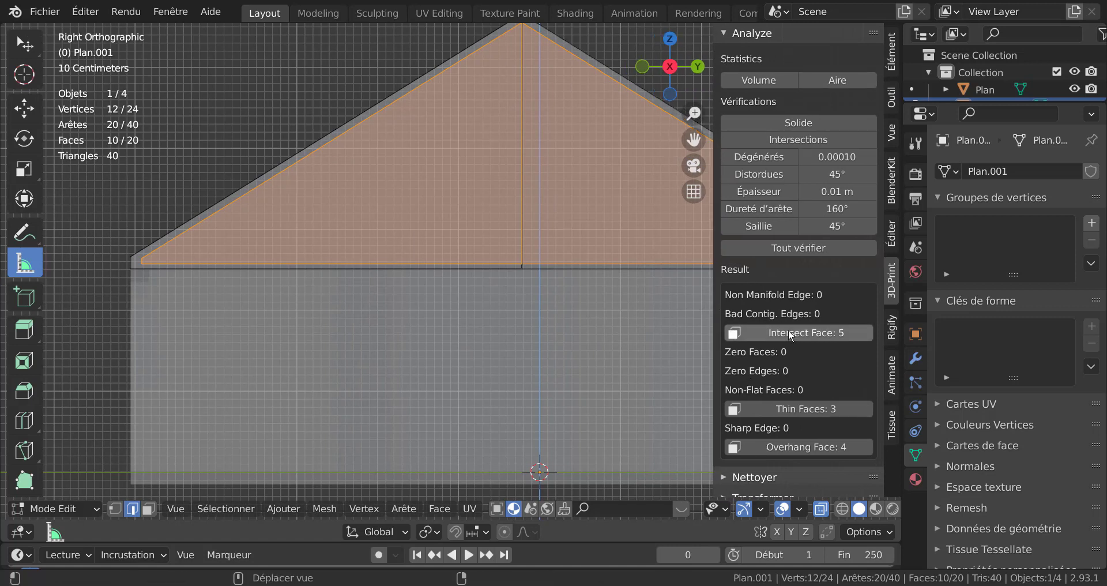
pyautogui.click(796, 242)
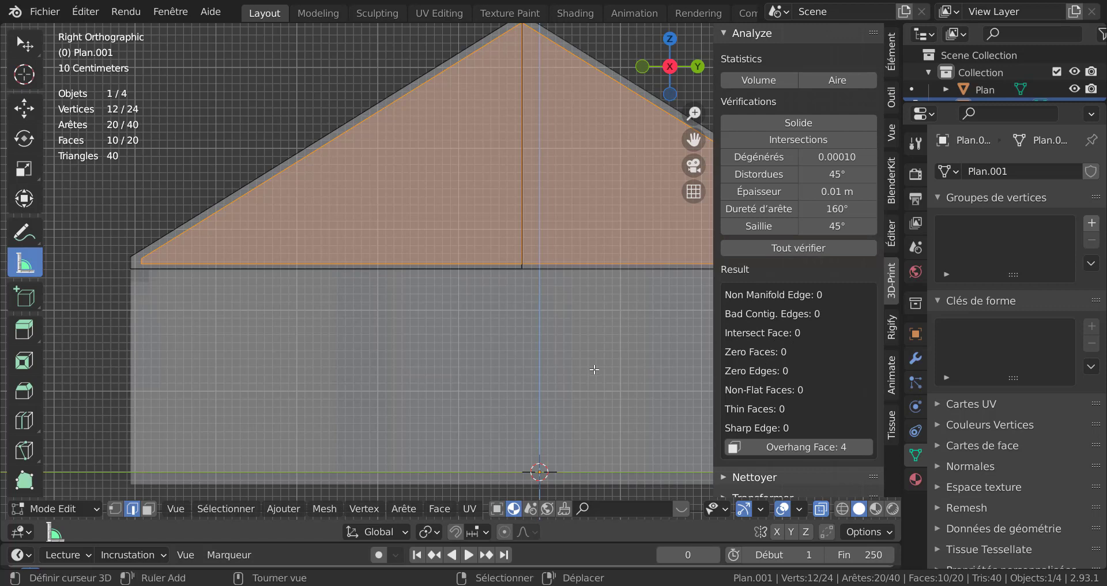
pyautogui.scroll(-1, 760, 391)
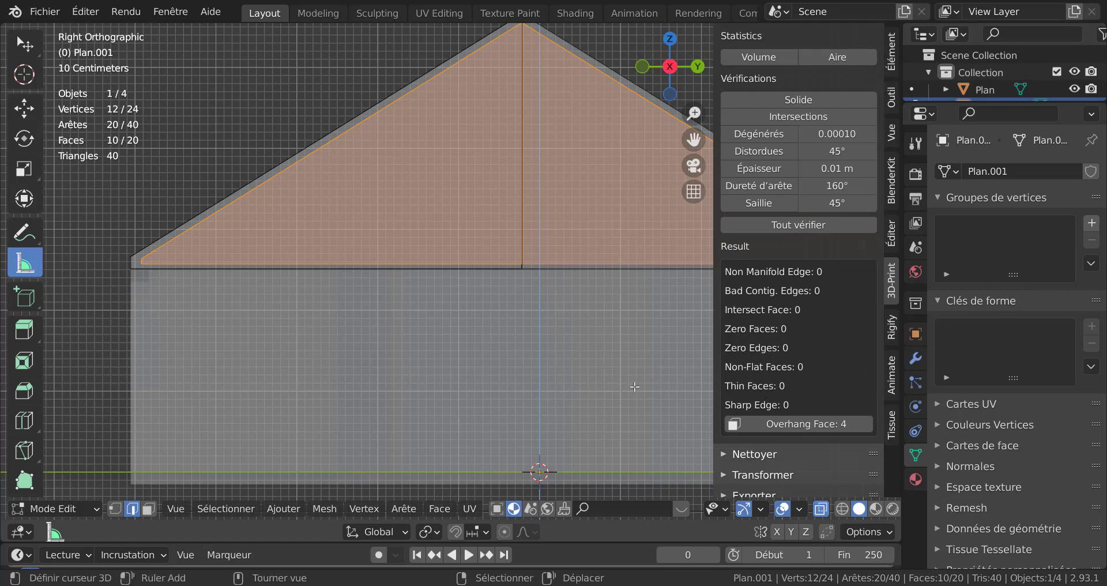
# Turn X-ray off and bevel the roof's outer ridge edge with a width of about 0.254 m and 4 segments
pyautogui.press('Tab')
pyautogui.scroll(-1, 576, 354)
pyautogui.scroll(-3, 576, 354)
pyautogui.moveTo(372, 325); pyautogui.dragTo(451, 384, button='middle')
pyautogui.press('Tab')
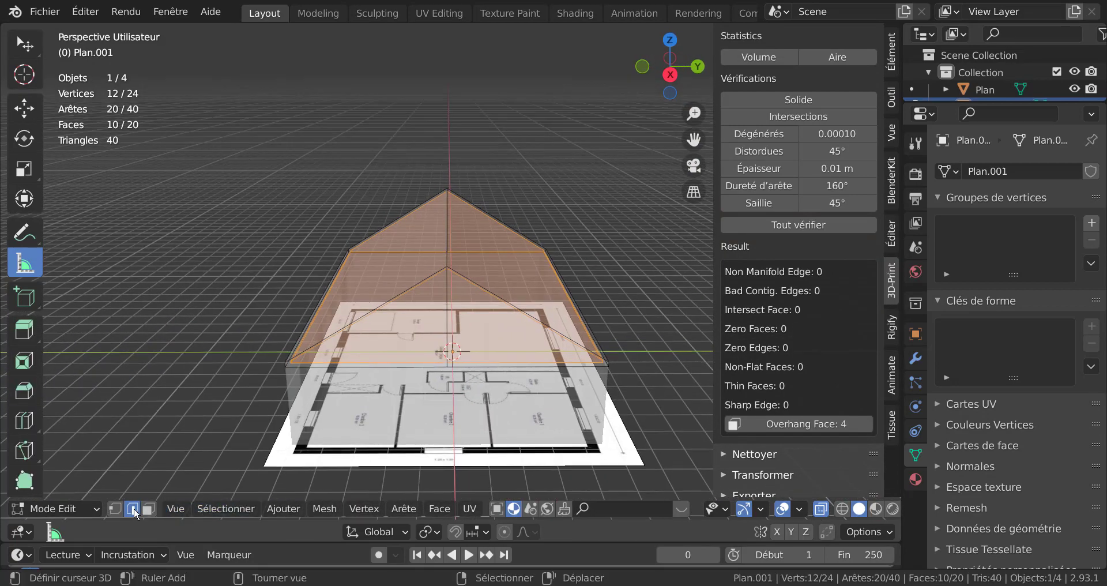
pyautogui.hotkey('alt', 'z')
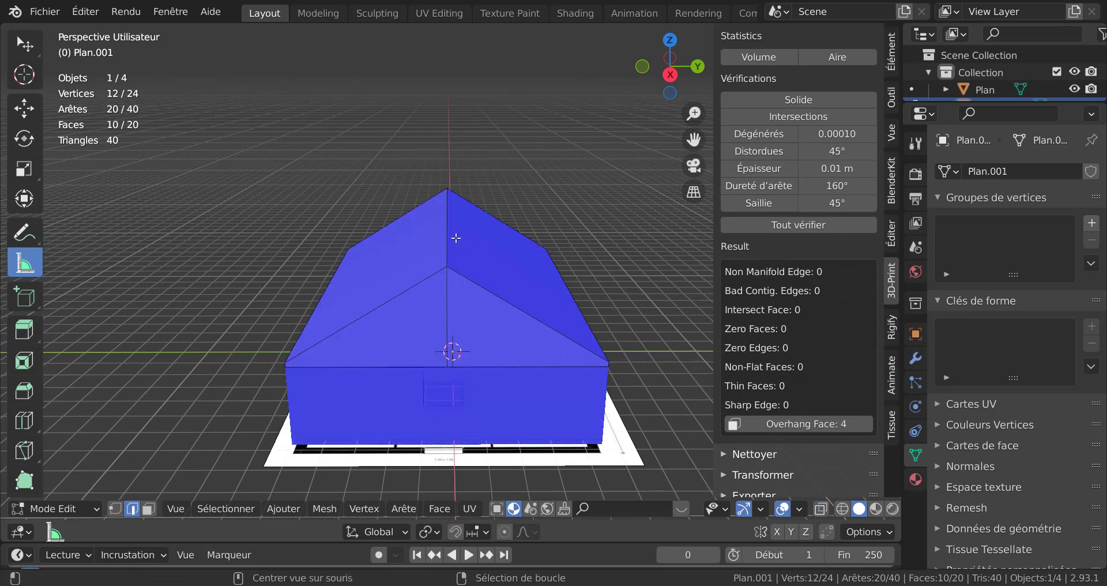
pyautogui.click(456, 254)
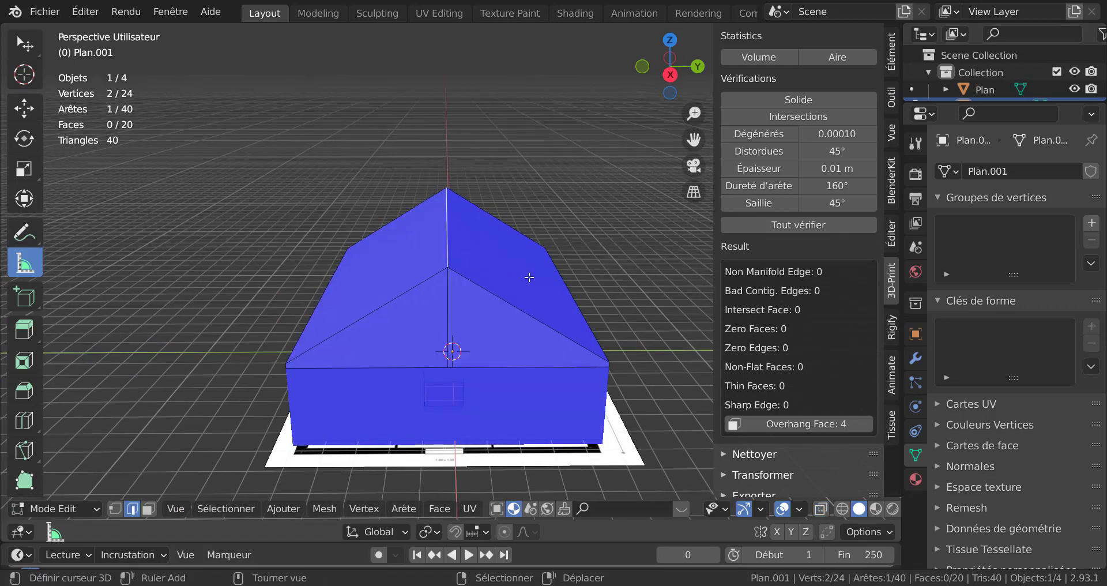
pyautogui.hotkey('ctrl', 'b')
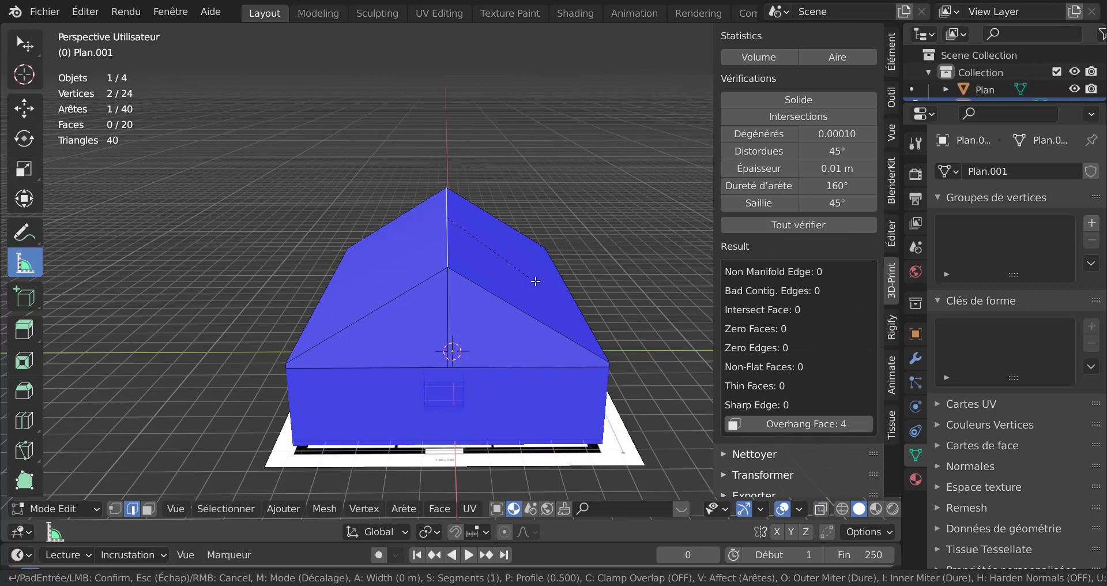
pyautogui.scroll(3, 575, 287)
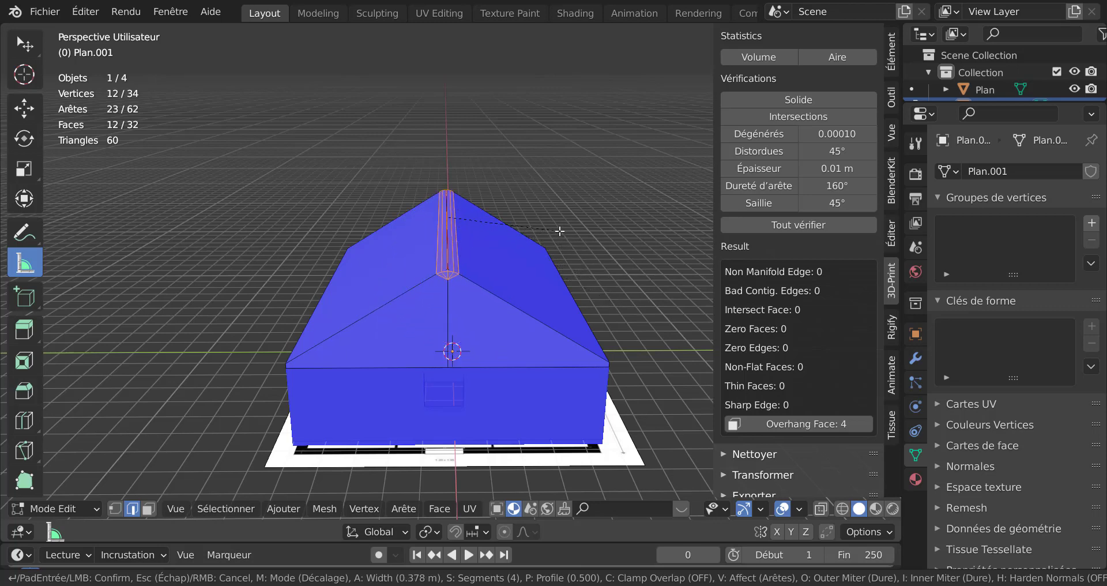
pyautogui.click(526, 212)
# Extrude the bevelled ridge strip about 0.2 m along its normal and check the roof in Object Mode
pyautogui.scroll(2, 505, 273)
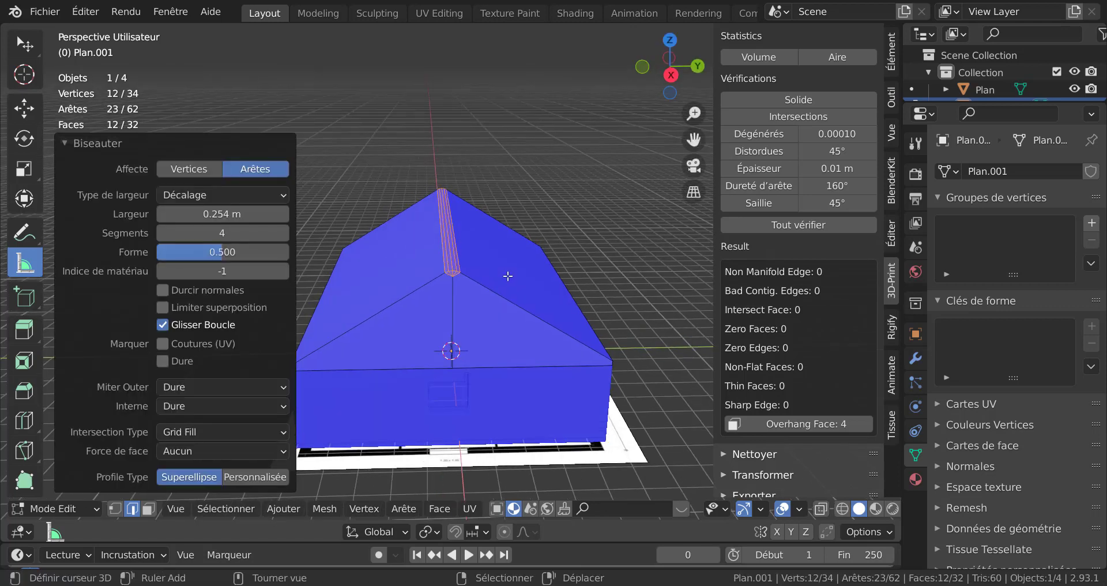
pyautogui.press('e')
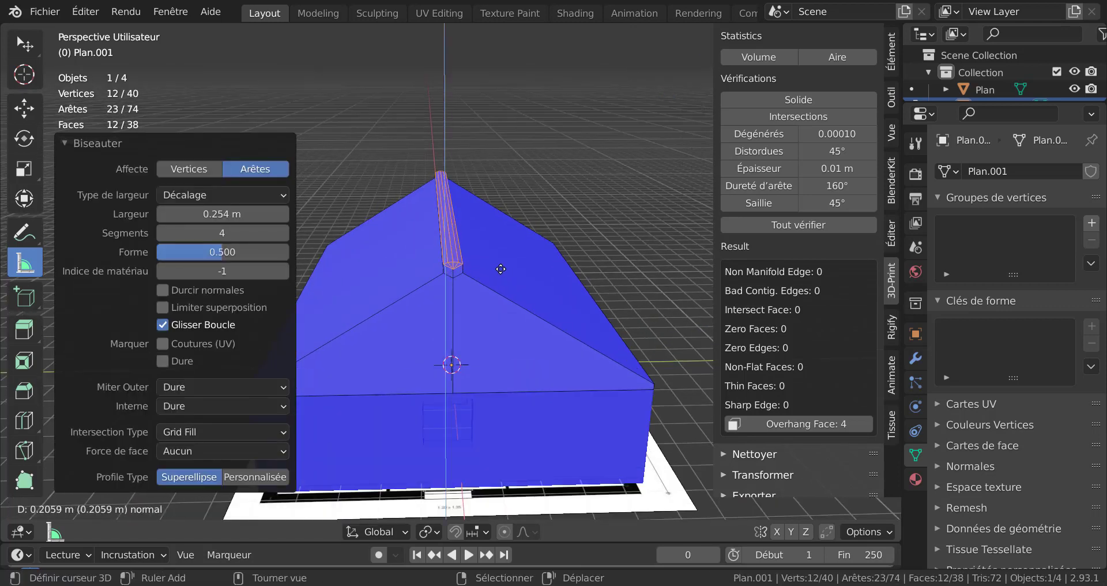
pyautogui.click(507, 285)
pyautogui.moveTo(507, 285)
pyautogui.mouseDown(button='middle')
pyautogui.moveTo(531, 314)
pyautogui.moveTo(472, 316)
pyautogui.moveTo(548, 316)
pyautogui.moveTo(502, 284)
pyautogui.mouseUp(button='middle')
pyautogui.press('Tab')
pyautogui.press('Tab')
# Switch to face selection and select the two triangular gable faces at each end of the roof
pyautogui.click(477, 310)
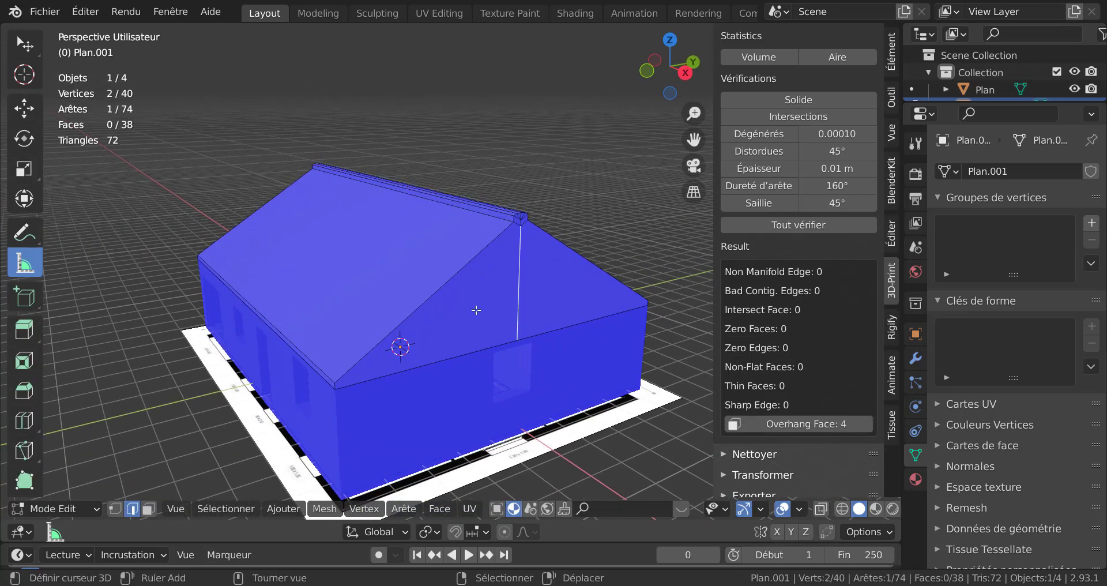
pyautogui.click(149, 508)
pyautogui.click(448, 332)
pyautogui.keyDown('shift'); pyautogui.click(559, 279); pyautogui.keyUp('shift')
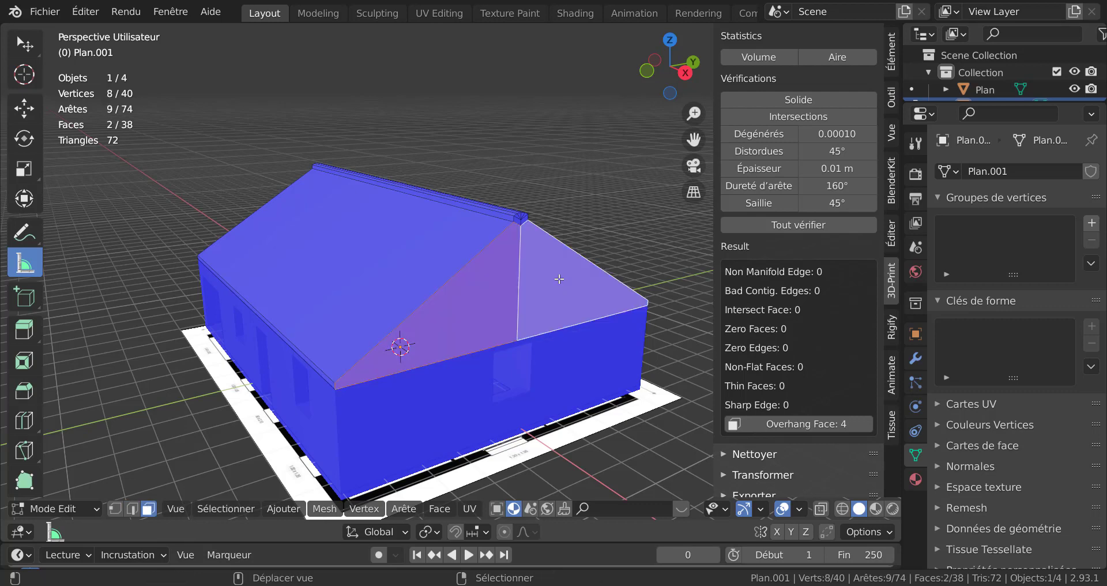
pyautogui.moveTo(477, 326); pyautogui.dragTo(317, 339, button='middle')
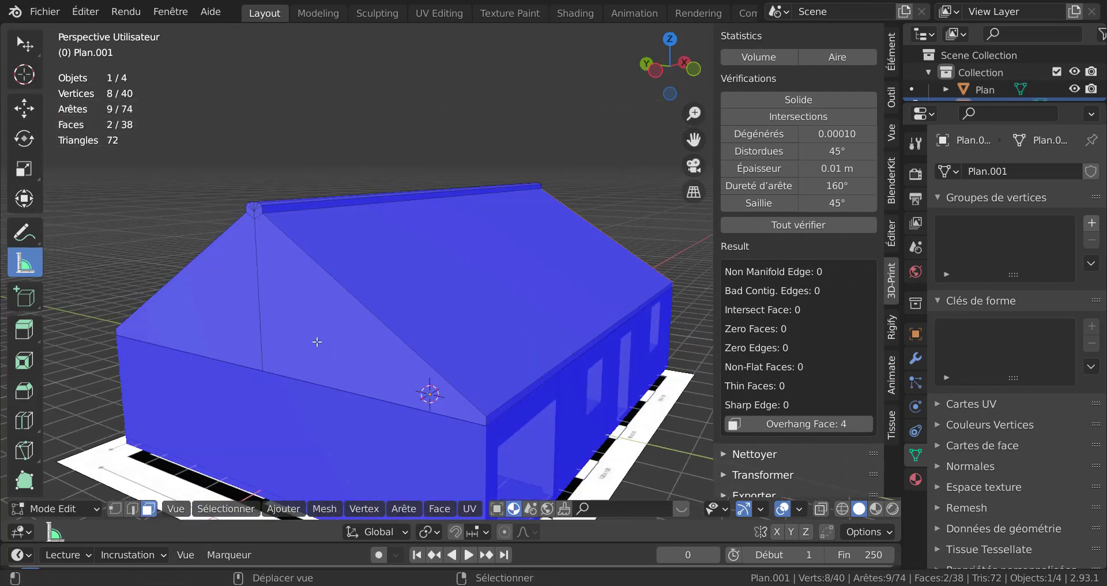
pyautogui.keyDown('shift'); pyautogui.click(317, 338); pyautogui.keyUp('shift')
pyautogui.moveTo(440, 324); pyautogui.dragTo(483, 327, button='middle')
pyautogui.keyDown('shift'); pyautogui.click(483, 323); pyautogui.keyUp('shift')
pyautogui.scroll(3, 477, 309)
pyautogui.scroll(-3, 477, 309)
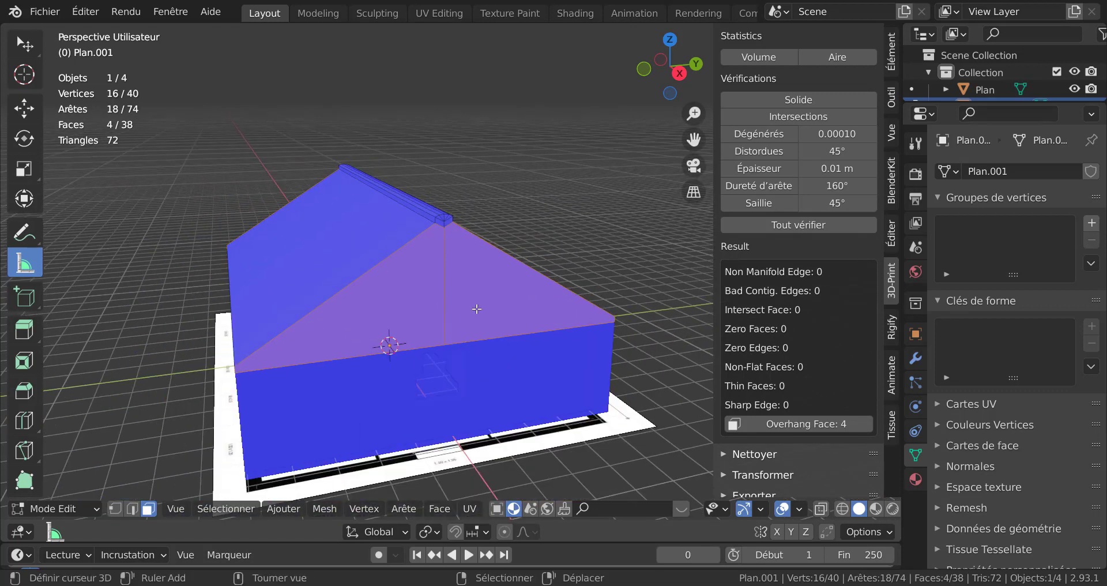
# Inset the four selected gable faces with 0 m thickness and try scaling them uniformly
pyautogui.press('i')
pyautogui.click(476, 308)
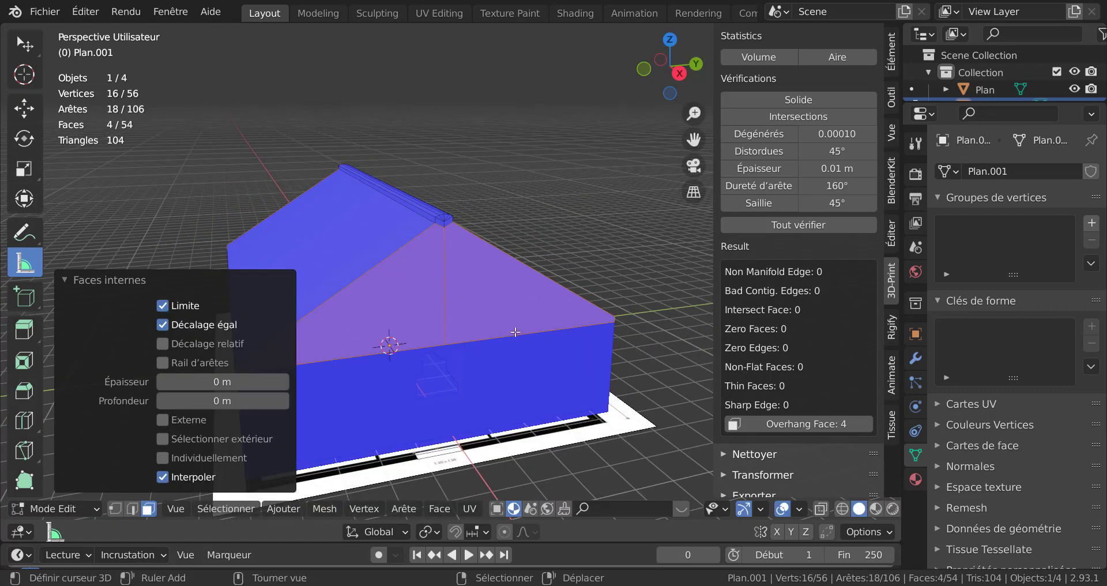
pyautogui.press('s')
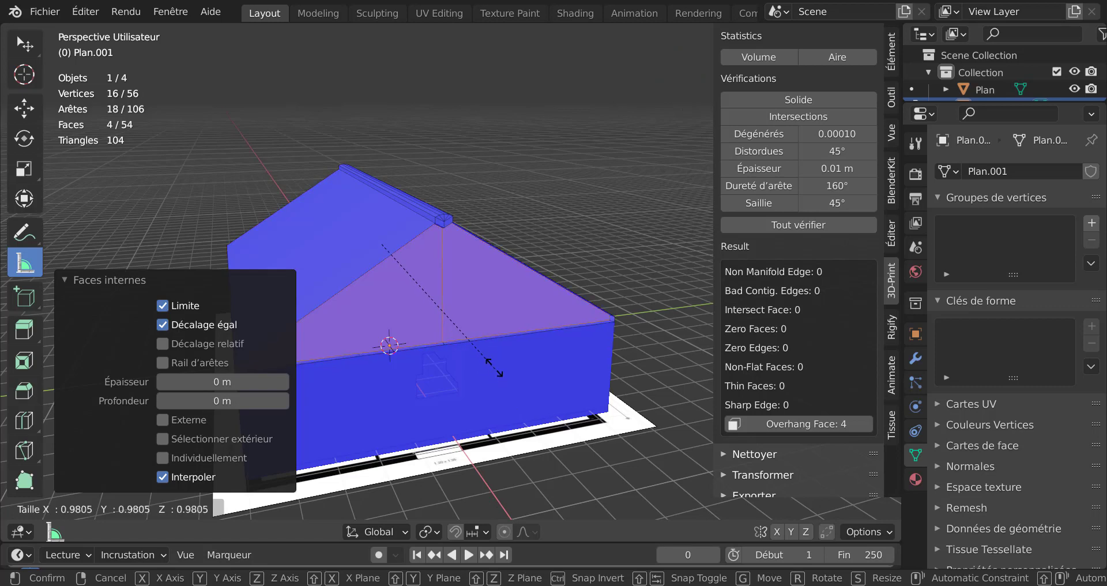
pyautogui.rightClick(486, 344)
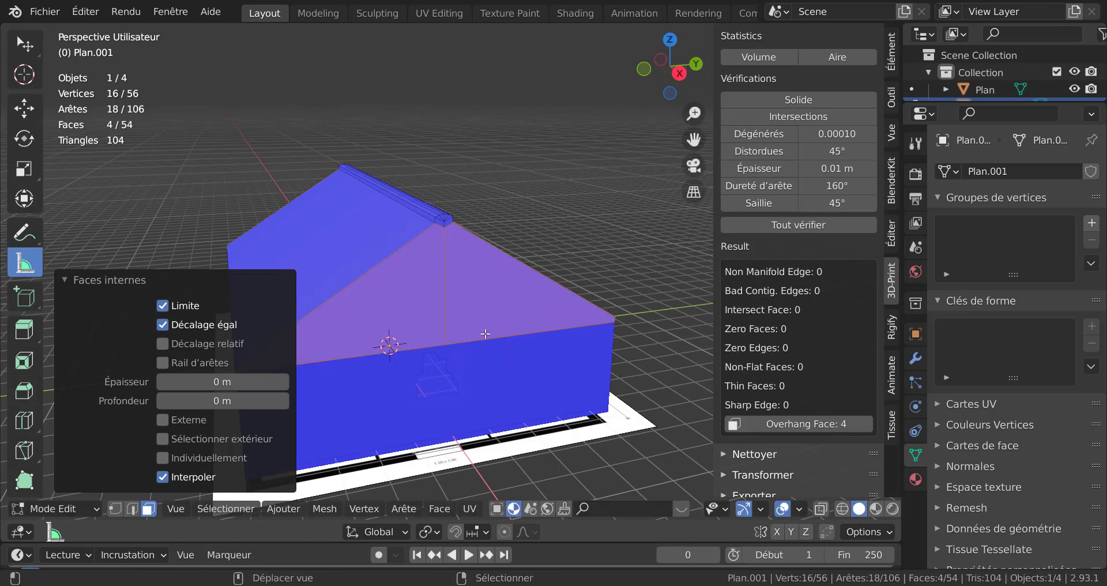
# Set the transform pivot point to individual origins and scale the inset gable faces uniformly to 0.925
pyautogui.click(470, 510)
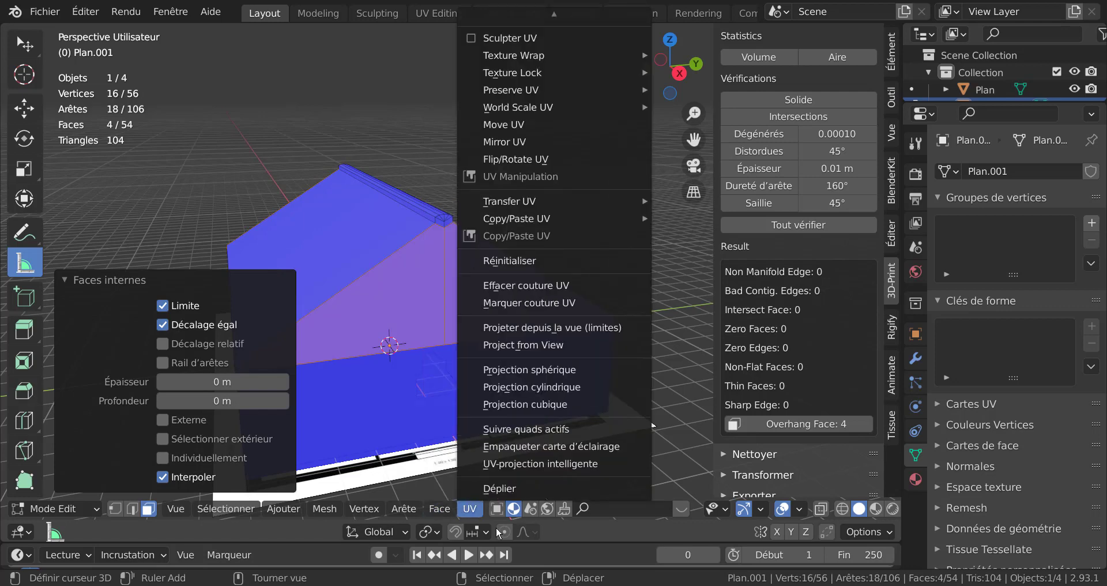
pyautogui.click(428, 532)
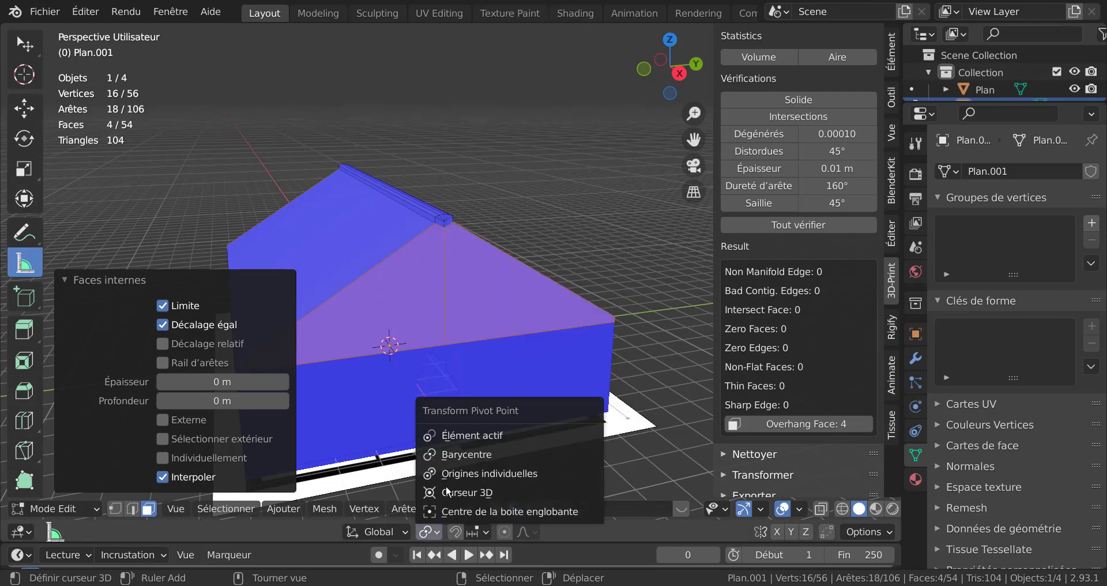
pyautogui.click(496, 474)
pyautogui.scroll(1, 525, 382)
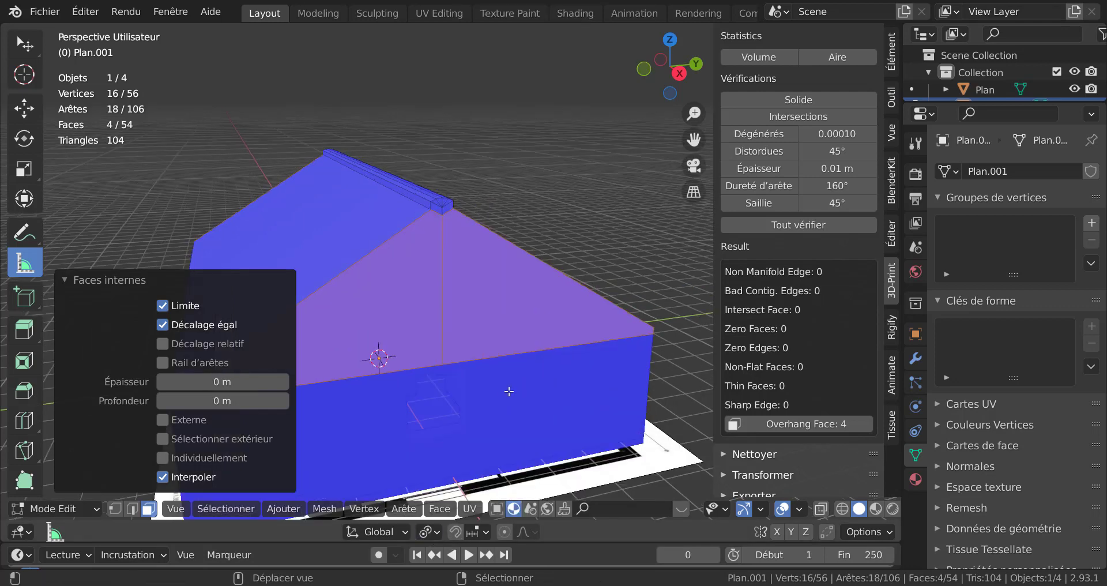
pyautogui.scroll(1, 539, 366)
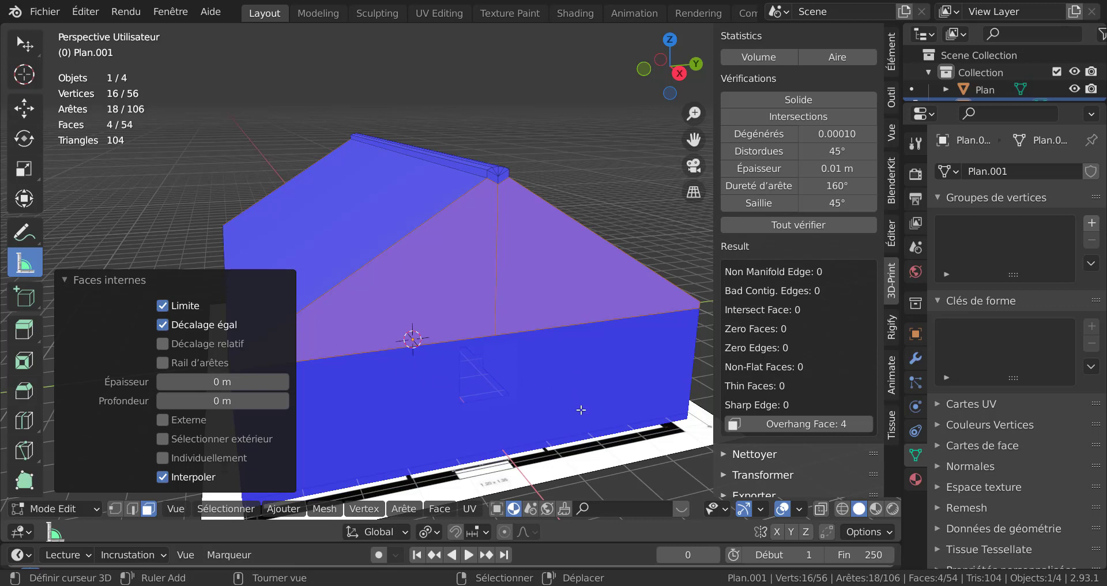
pyautogui.press('s')
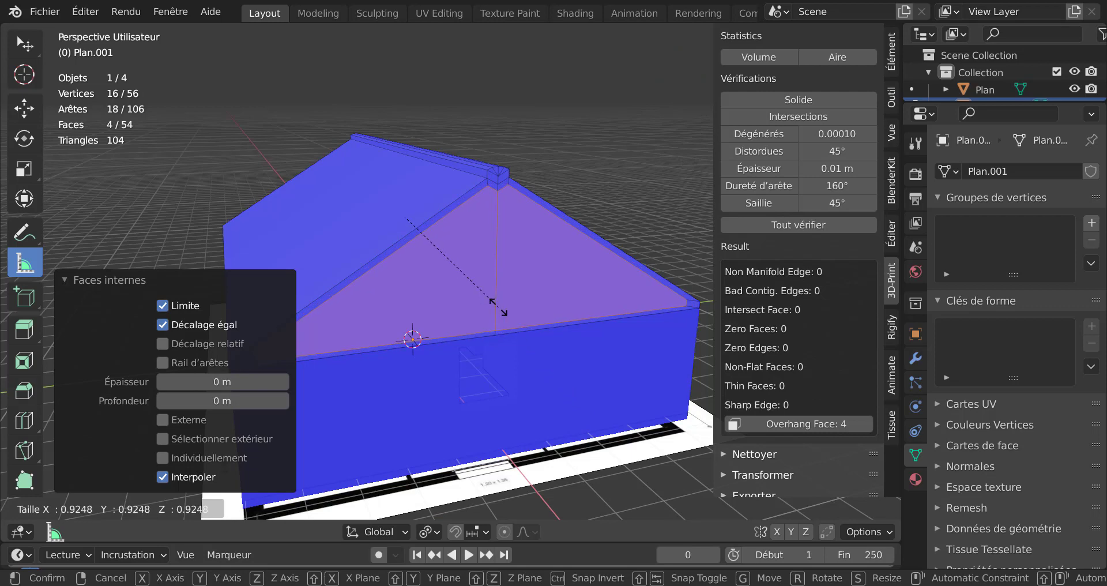
pyautogui.click(499, 307)
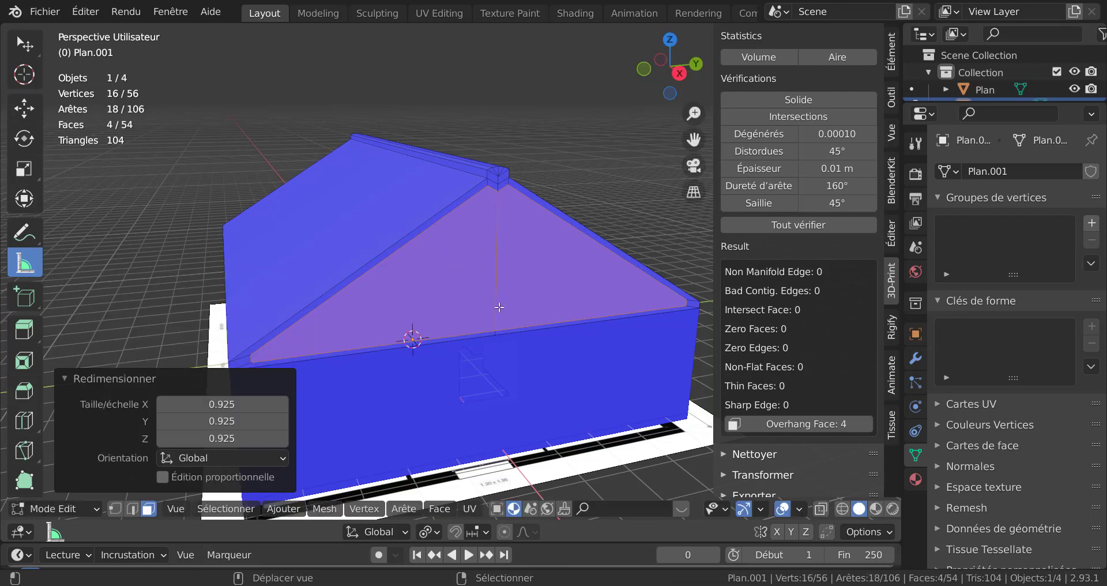
# Move the inset gable faces down about 0.085 m along the global Z axis
pyautogui.moveTo(502, 353); pyautogui.dragTo(403, 327, button='middle')
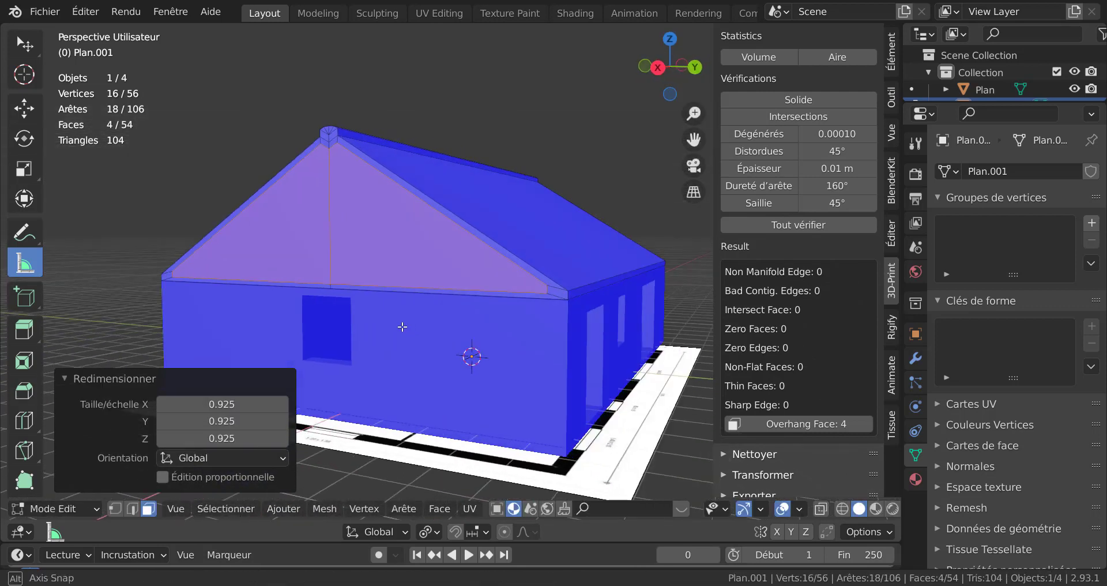
pyautogui.scroll(2, 403, 327)
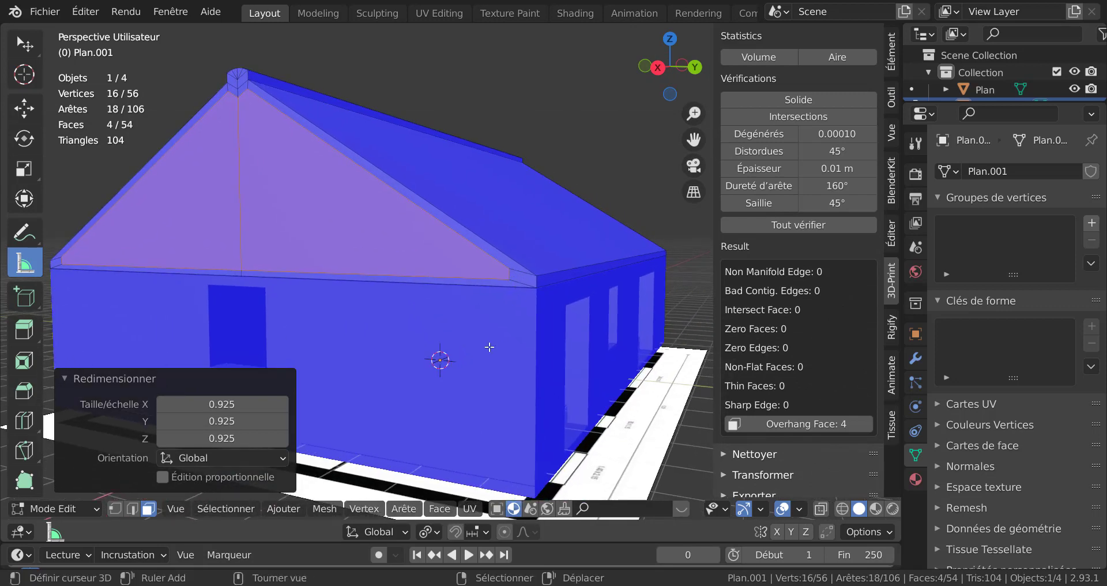
pyautogui.press('g')
pyautogui.press('z')
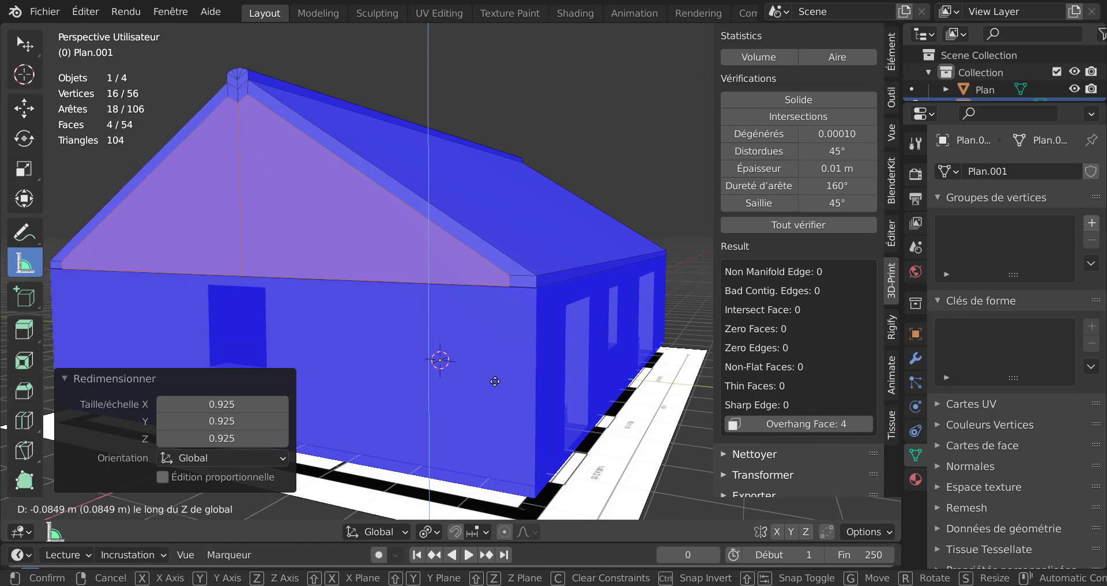
pyautogui.click(495, 379)
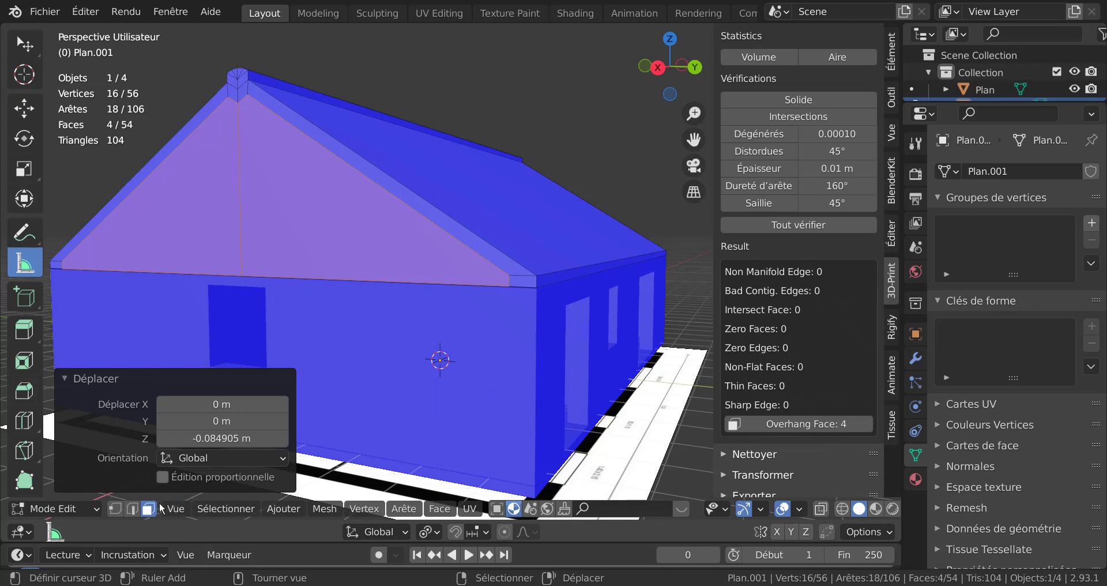
# Select the sloping border faces, the lower corner faces and the ridge-end faces of the first gable
pyautogui.rightClick(528, 282)
pyautogui.keyDown('shift'); pyautogui.rightClick(493, 255); pyautogui.keyUp('shift')
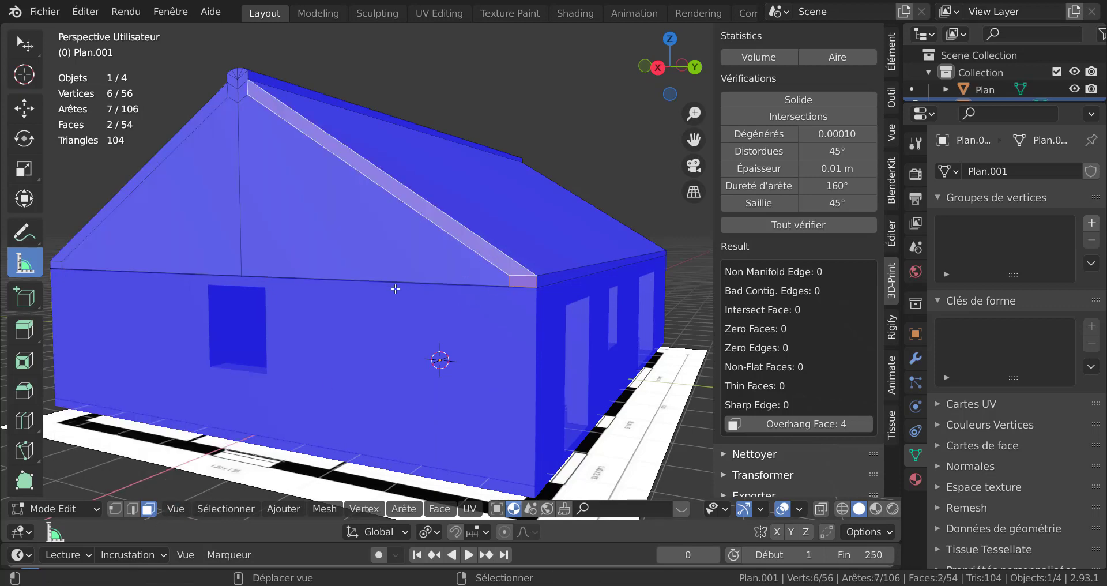
pyautogui.moveTo(397, 289); pyautogui.dragTo(242, 349, button='middle')
pyautogui.keyDown('shift'); pyautogui.rightClick(301, 223); pyautogui.keyUp('shift')
pyautogui.keyDown('shift'); pyautogui.rightClick(117, 327); pyautogui.keyUp('shift')
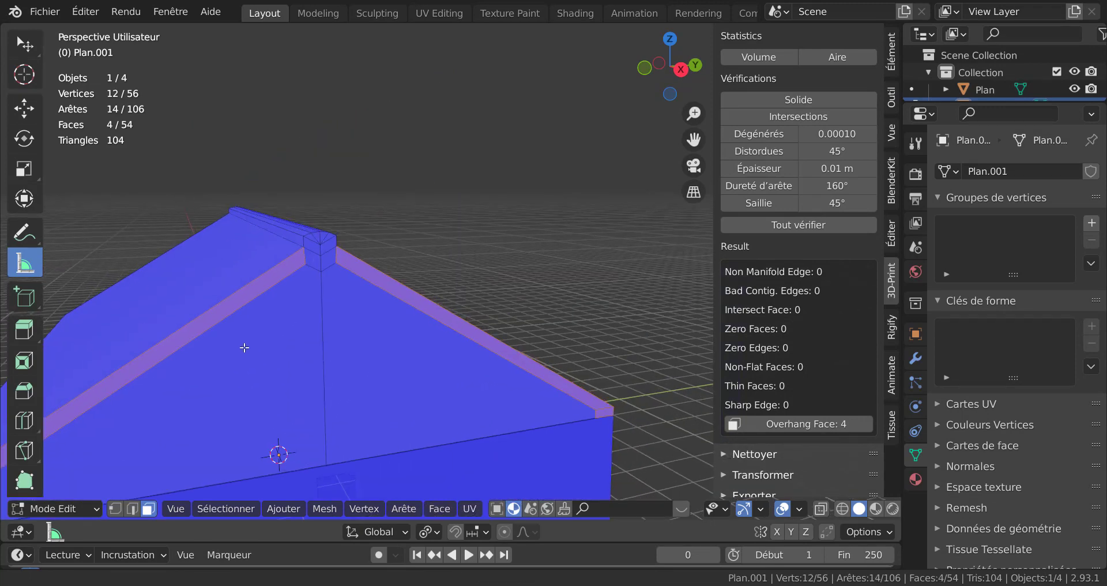
pyautogui.press('c')
pyautogui.click(320, 252)
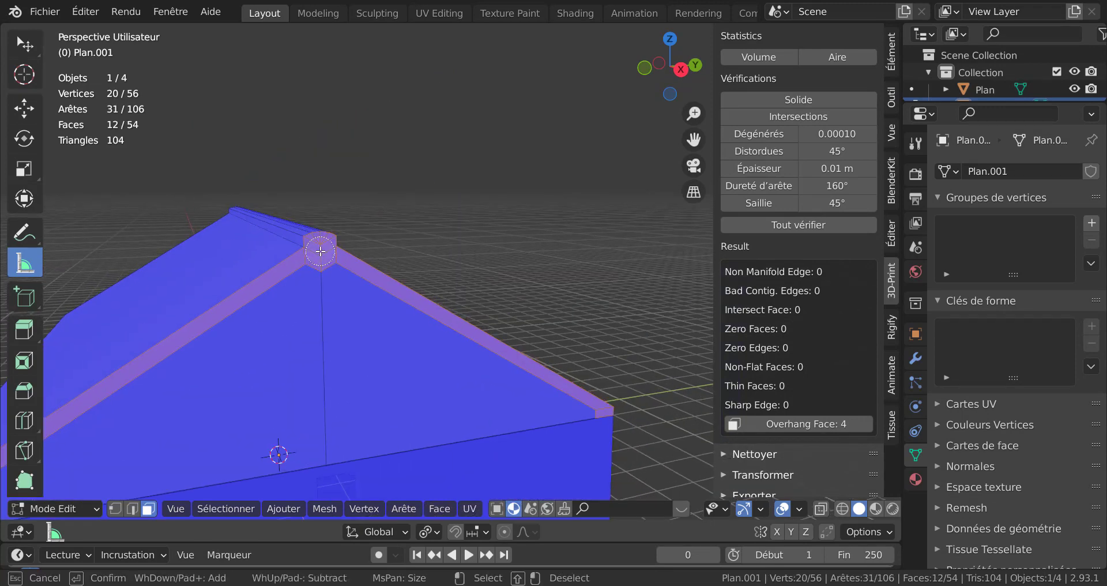
pyautogui.press('Escape')
# Add the sloping border, lower corner and ridge-end faces of the opposite gable to the selection
pyautogui.scroll(-4, 268, 313)
pyautogui.moveTo(268, 314); pyautogui.dragTo(565, 300, button='middle')
pyautogui.scroll(3, 566, 300)
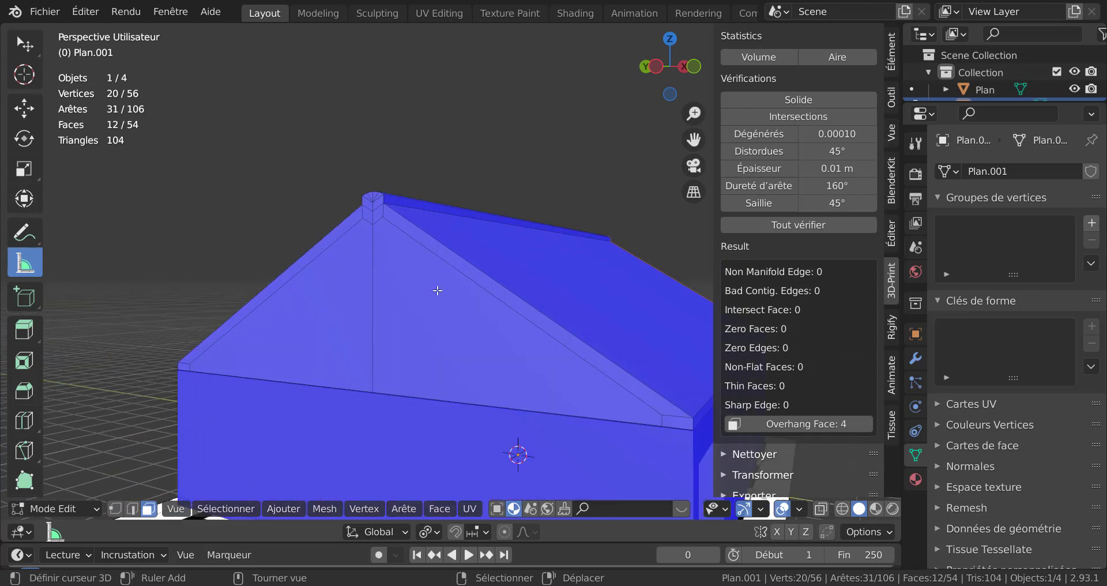
pyautogui.keyDown('shift'); pyautogui.rightClick(377, 221); pyautogui.keyUp('shift')
pyautogui.keyDown('shift'); pyautogui.rightClick(206, 345); pyautogui.keyUp('shift')
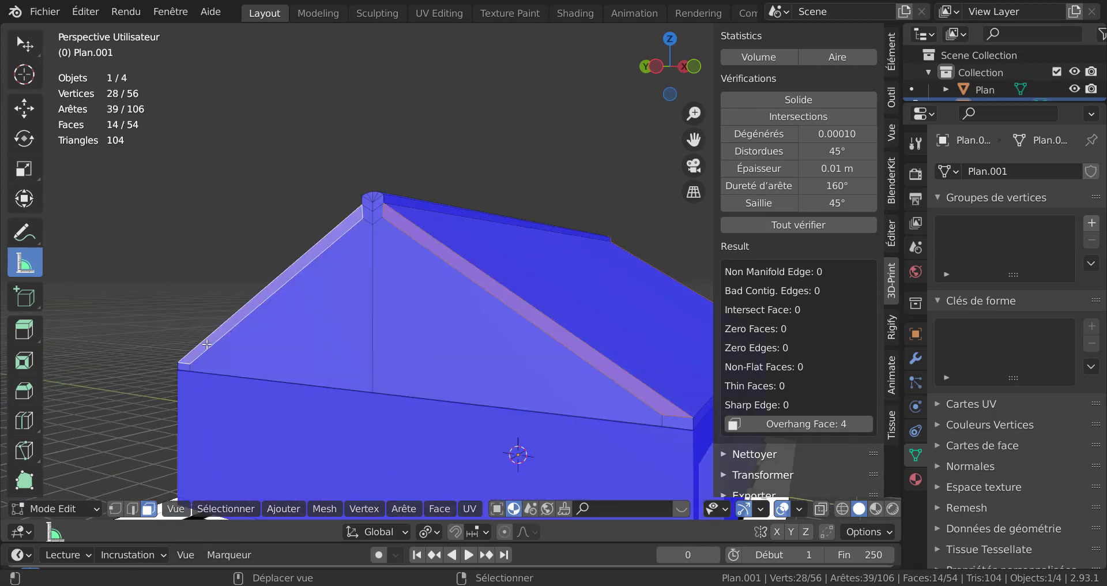
pyautogui.keyDown('shift'); pyautogui.rightClick(184, 367); pyautogui.keyUp('shift')
pyautogui.keyDown('shift'); pyautogui.moveTo(442, 356); pyautogui.dragTo(449, 337, button='middle'); pyautogui.keyUp('shift')
pyautogui.keyDown('shift'); pyautogui.rightClick(481, 353); pyautogui.keyUp('shift')
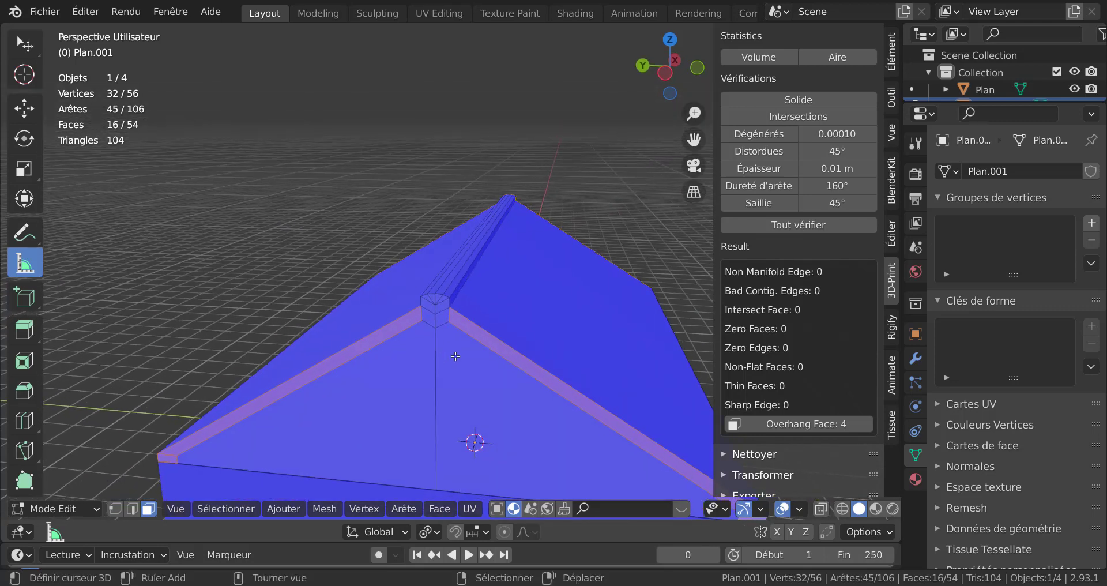
pyautogui.press('c')
pyautogui.click(437, 312)
pyautogui.press('Escape')
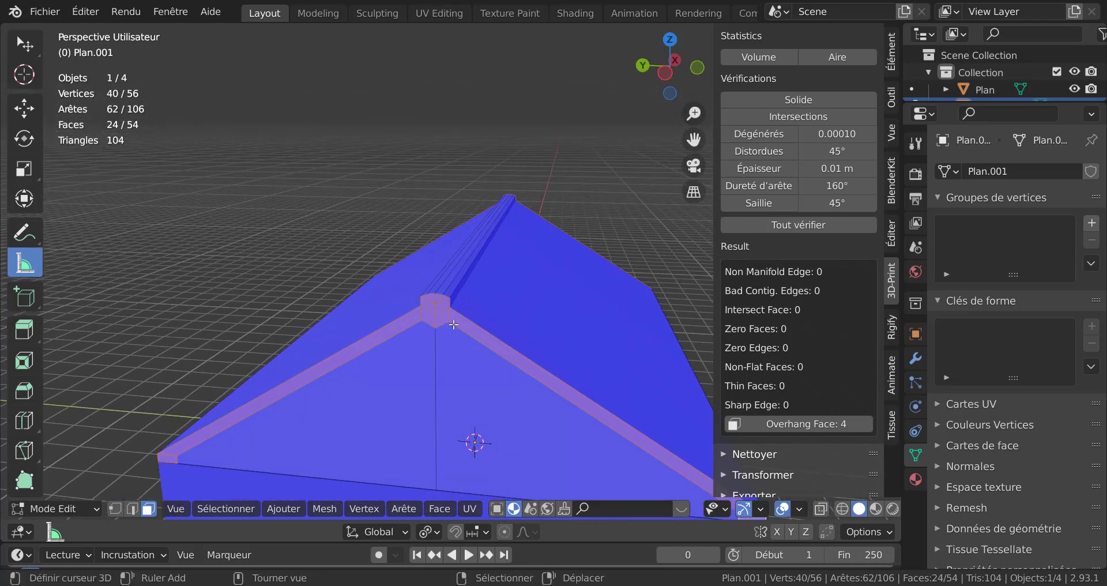
# Extrude the selected border and ridge-end faces of both gables
pyautogui.scroll(-2, 406, 344)
pyautogui.moveTo(406, 345); pyautogui.dragTo(431, 342, button='middle')
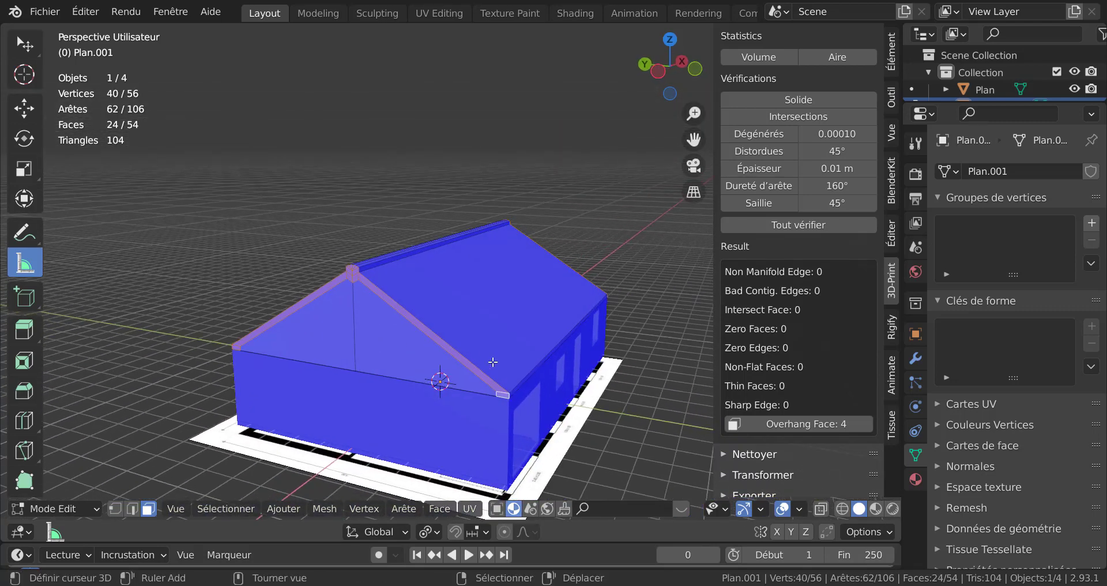
pyautogui.press('alt')
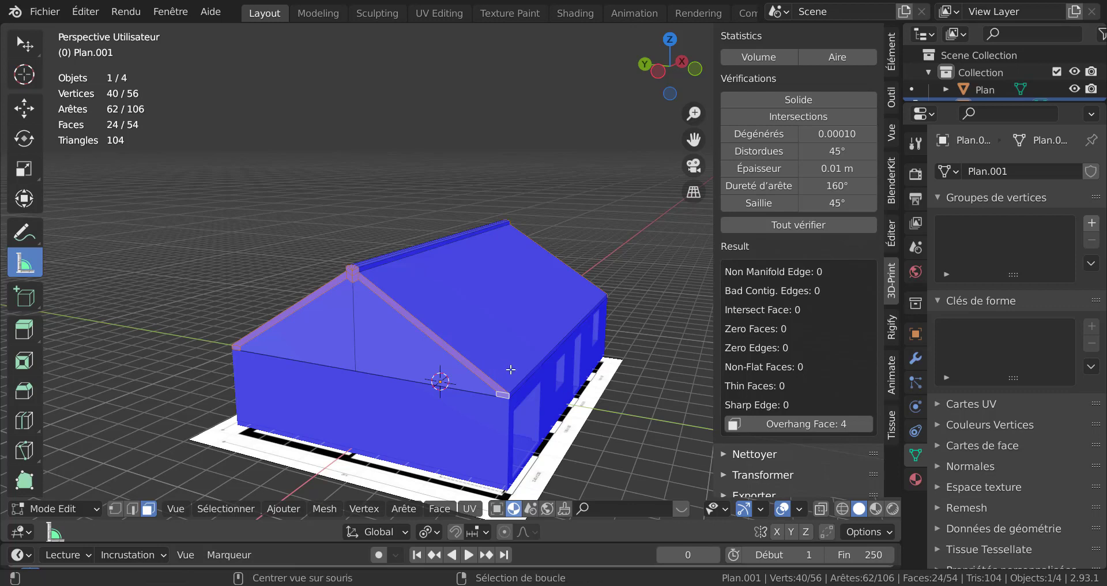
pyautogui.hotkey('alt', 'e')
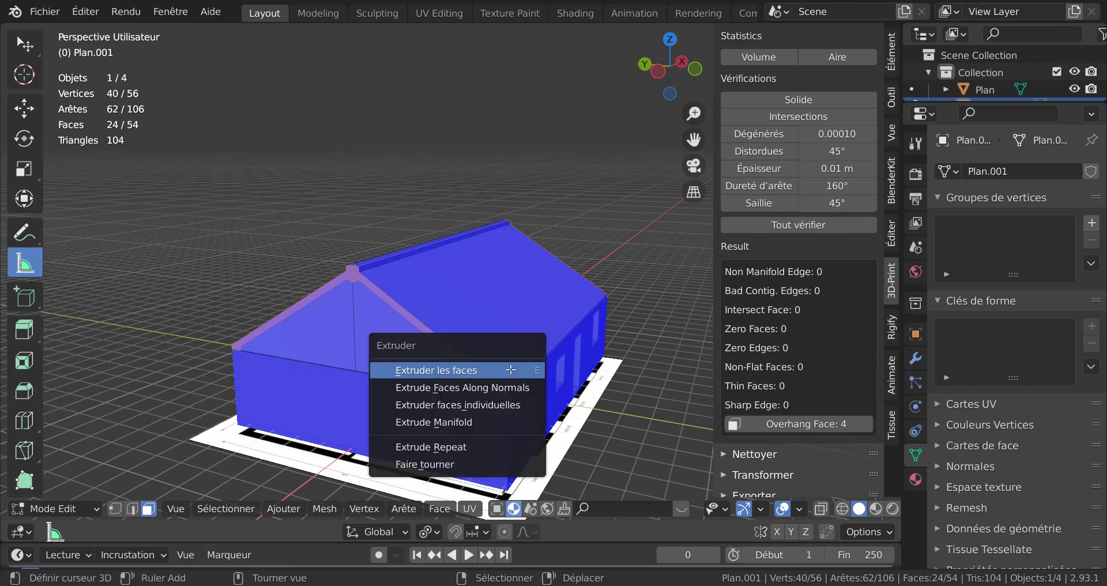
# Extrude the selected roof-edge faces on the gables along their normals by 0.35 m and run all 3D-print checks
pyautogui.click(488, 393)
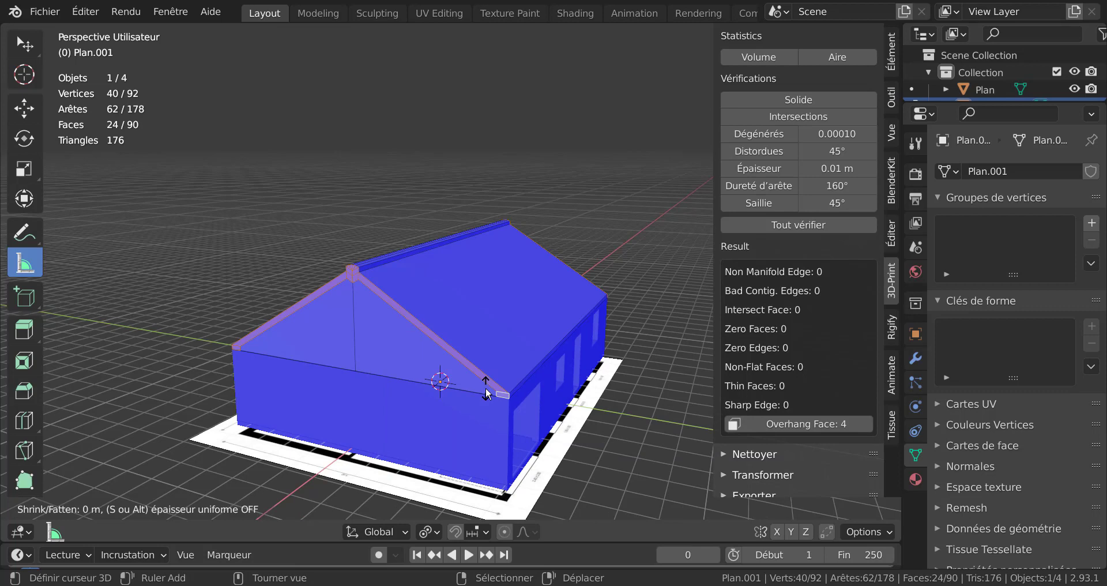
pyautogui.click(483, 384)
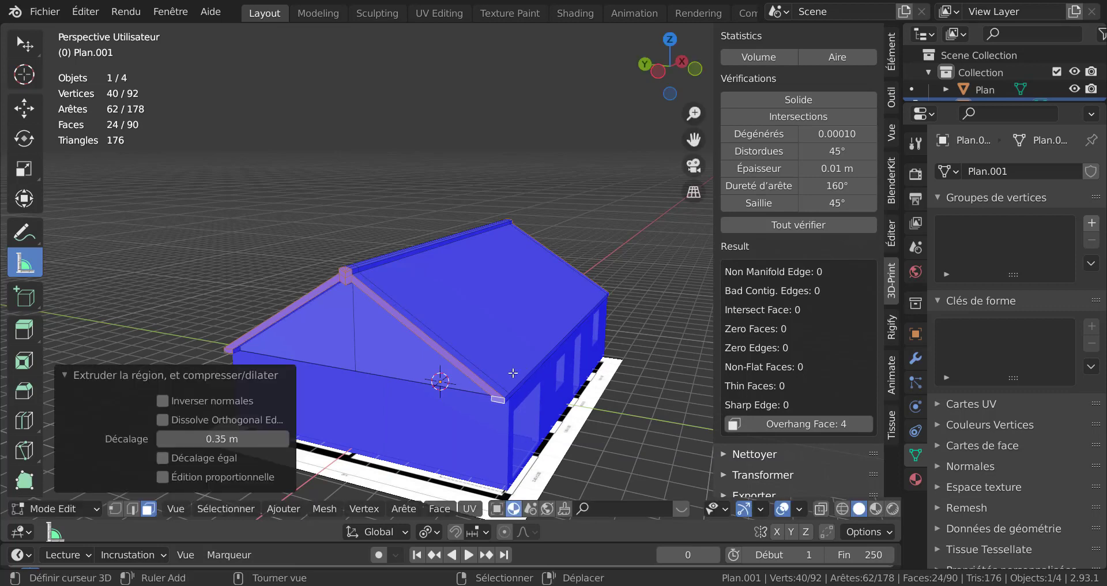
pyautogui.moveTo(483, 383); pyautogui.dragTo(499, 324, button='middle')
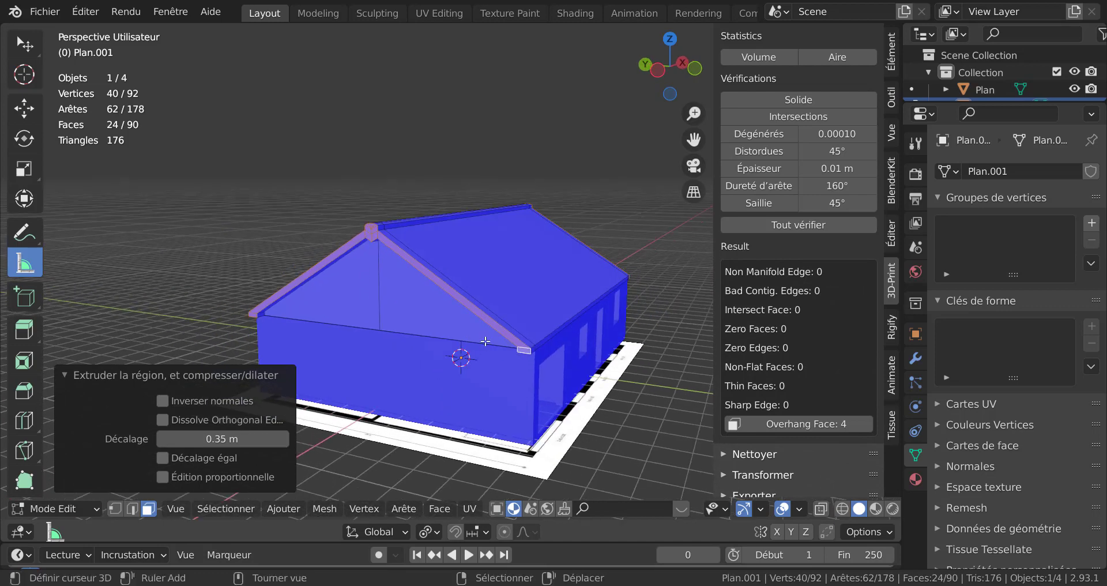
pyautogui.scroll(1, 486, 341)
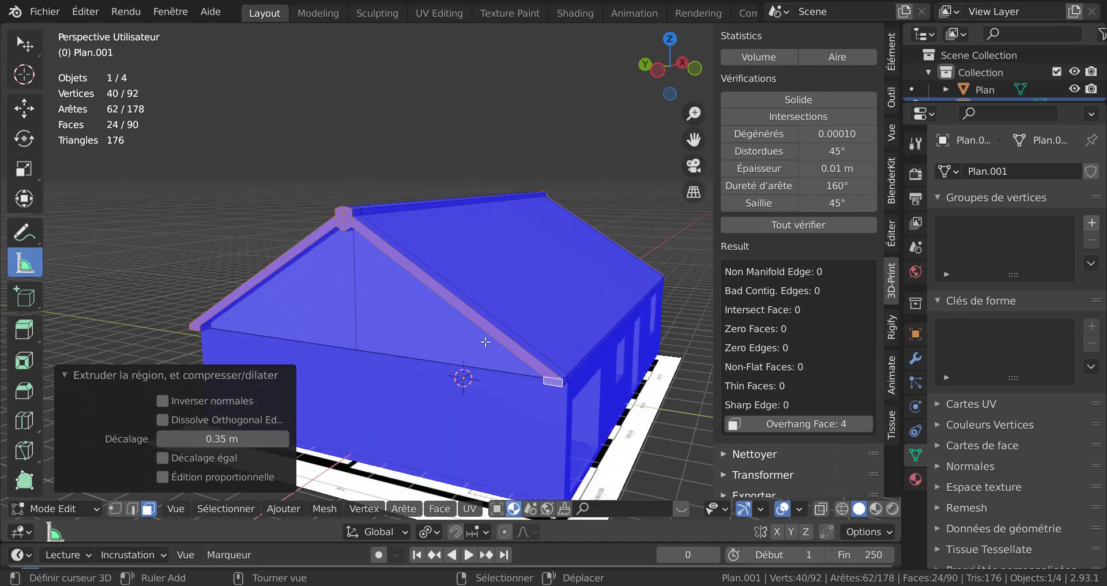
pyautogui.click(793, 225)
pyautogui.moveTo(545, 308); pyautogui.dragTo(457, 291, button='middle')
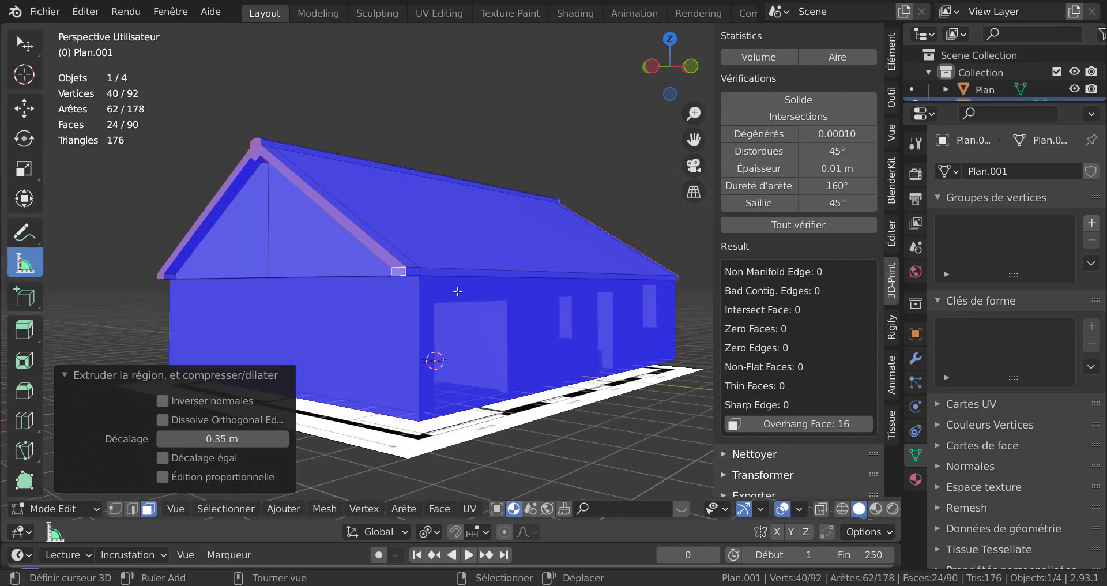
pyautogui.click(415, 275)
pyautogui.moveTo(416, 275); pyautogui.dragTo(570, 309, button='middle')
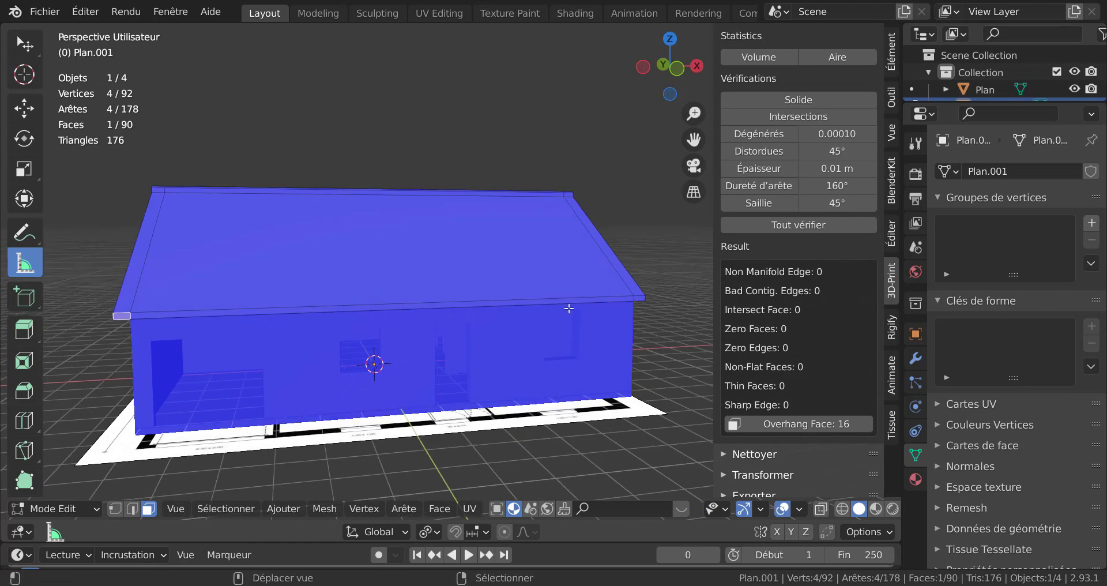
pyautogui.keyDown('ctrl'); pyautogui.click(641, 295); pyautogui.keyUp('ctrl')
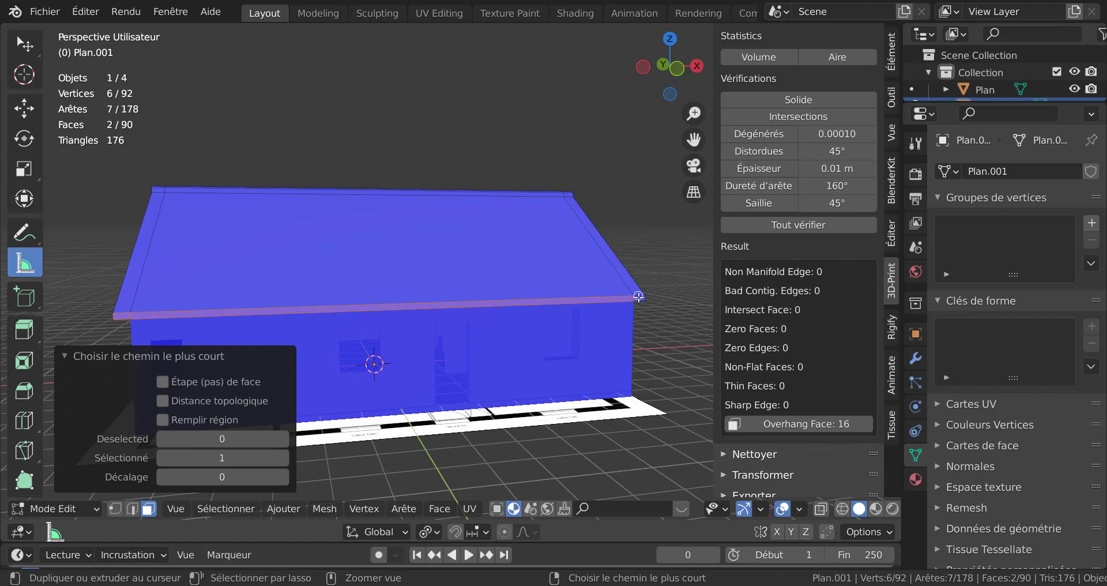
pyautogui.scroll(5, 650, 309)
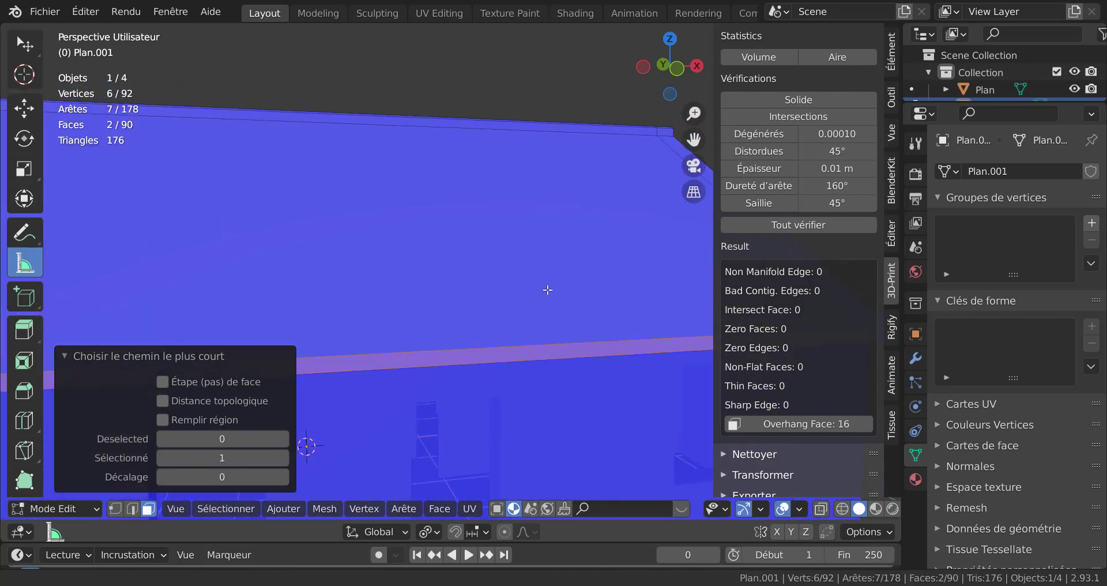
pyautogui.scroll(-5, 547, 291)
# Select the long eave edge face and its end faces along the first long side of the roof
pyautogui.click(628, 272)
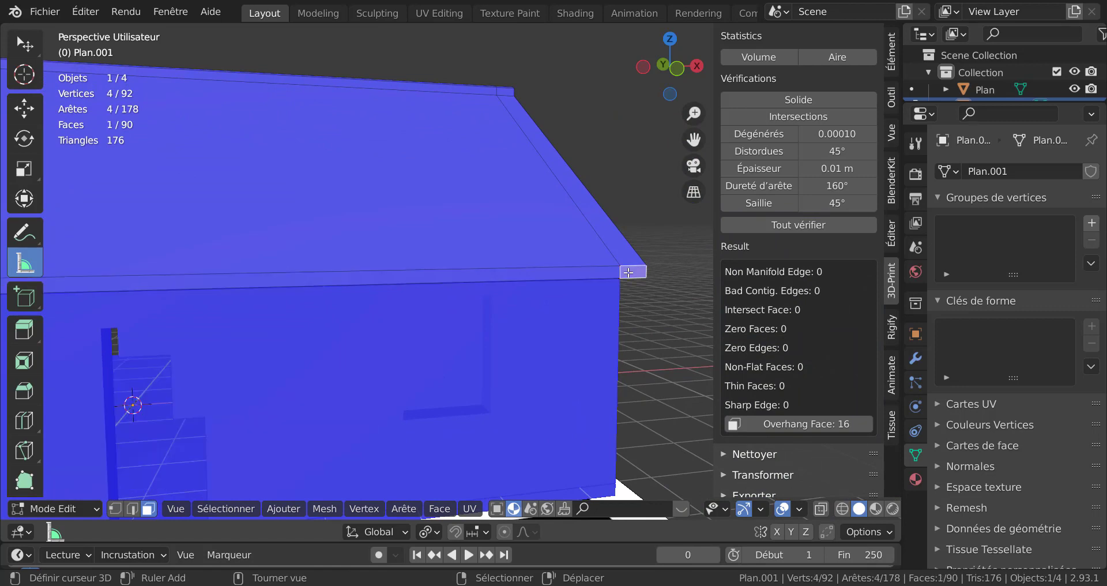
pyautogui.keyDown('shift'); pyautogui.click(596, 273); pyautogui.keyUp('shift')
pyautogui.scroll(-3, 552, 307)
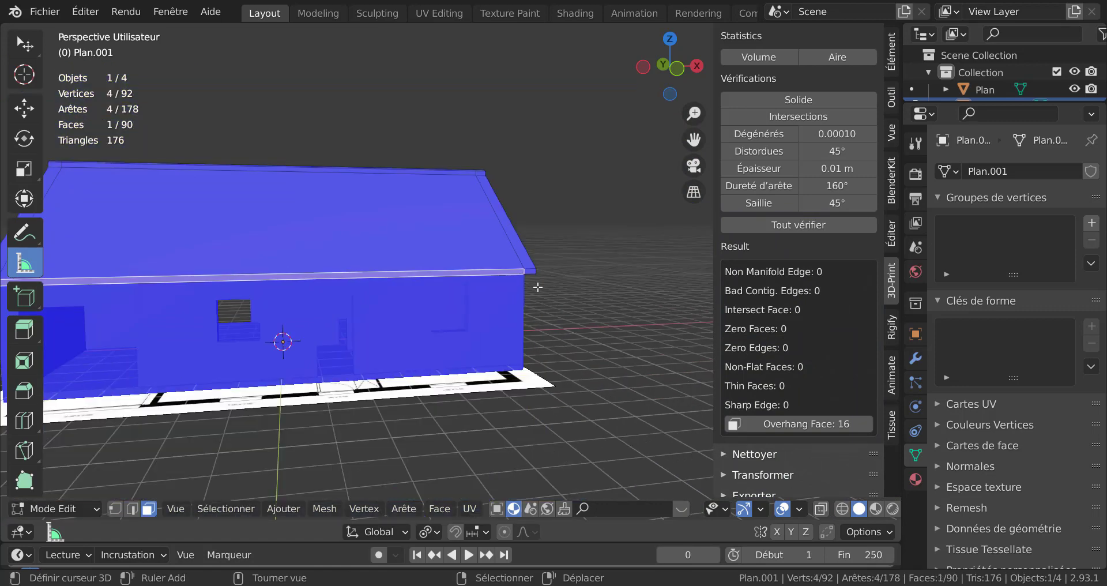
pyautogui.moveTo(501, 304); pyautogui.dragTo(503, 291, button='middle')
pyautogui.keyDown('shift'); pyautogui.click(348, 287); pyautogui.keyUp('shift')
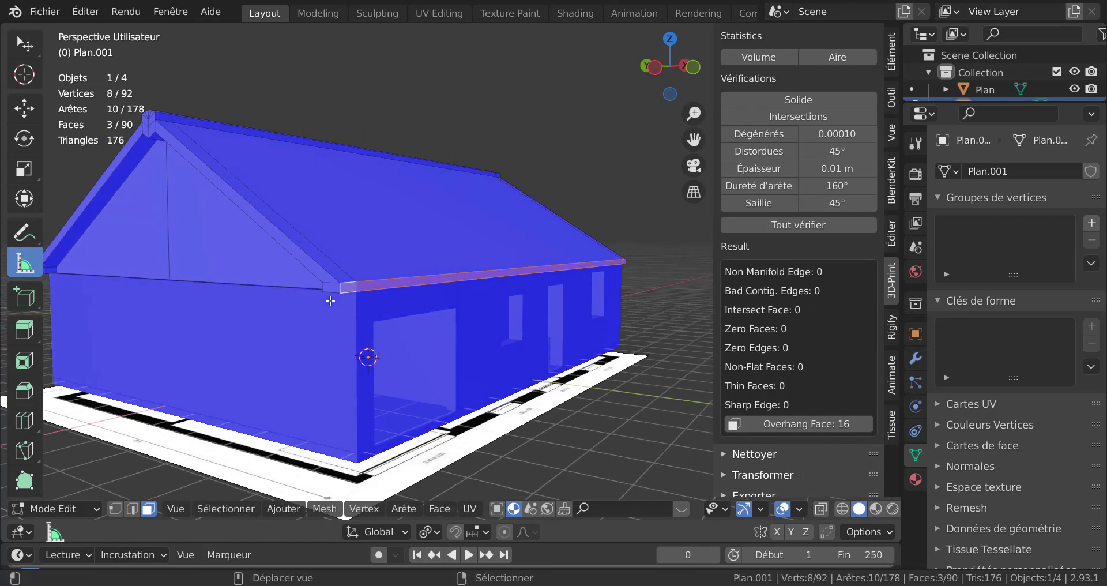
# Add the three eave edge faces on the opposite long side to the selection and extrude them all about 0.138 m outward along the normal
pyautogui.moveTo(348, 286); pyautogui.dragTo(226, 284, button='middle')
pyautogui.scroll(3, 538, 269)
pyautogui.keyDown('shift'); pyautogui.rightClick(466, 253); pyautogui.keyUp('shift')
pyautogui.keyDown('shift'); pyautogui.rightClick(511, 252); pyautogui.keyUp('shift')
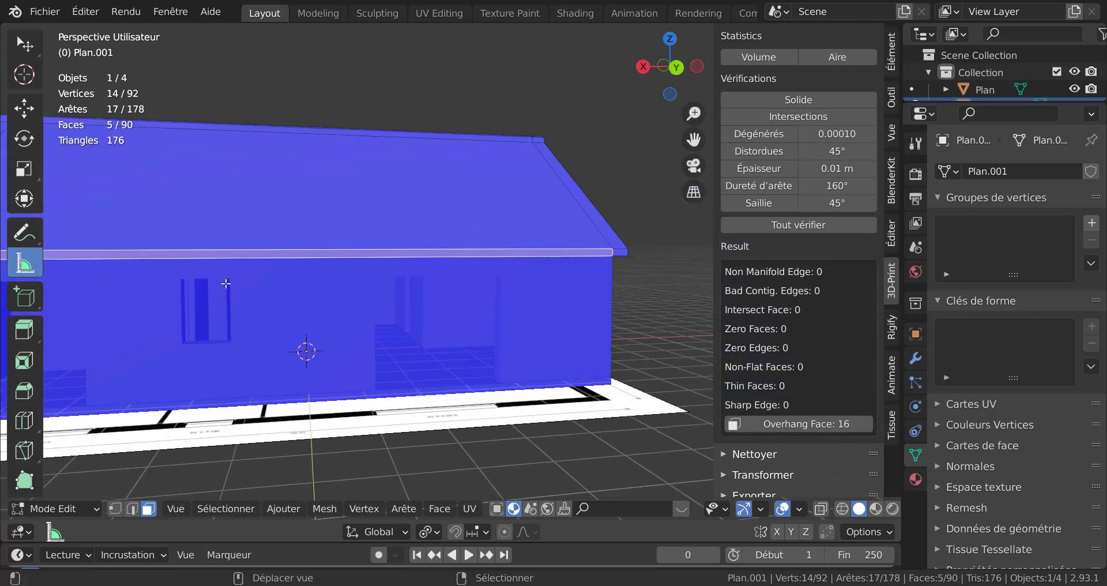
pyautogui.keyDown('shift'); pyautogui.rightClick(623, 250); pyautogui.keyUp('shift')
pyautogui.scroll(-2, 657, 262)
pyautogui.moveTo(548, 266); pyautogui.dragTo(555, 333, button='middle')
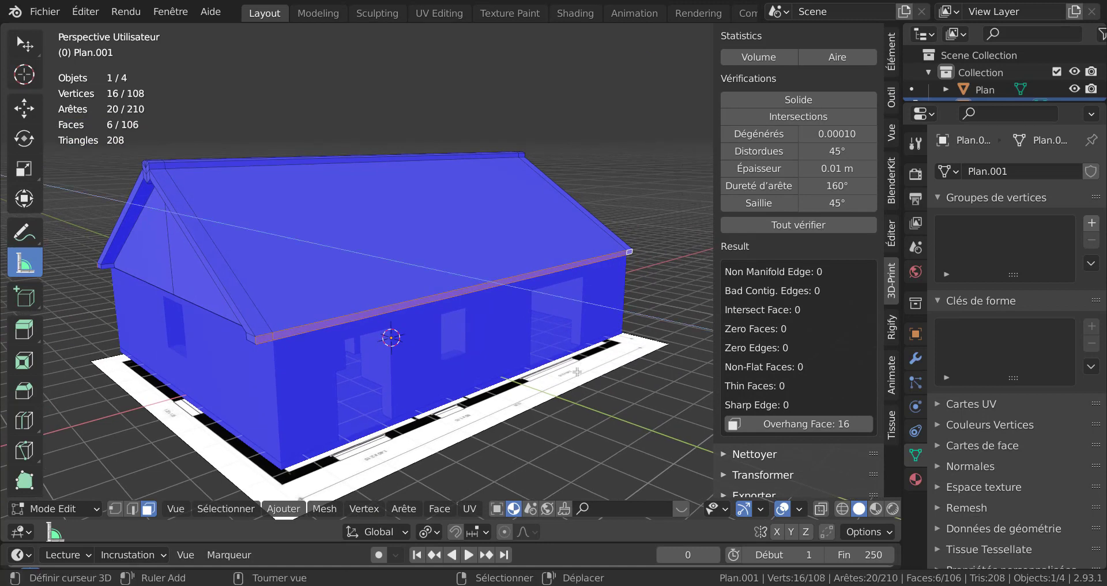
pyautogui.moveTo(577, 373); pyautogui.dragTo(575, 366)
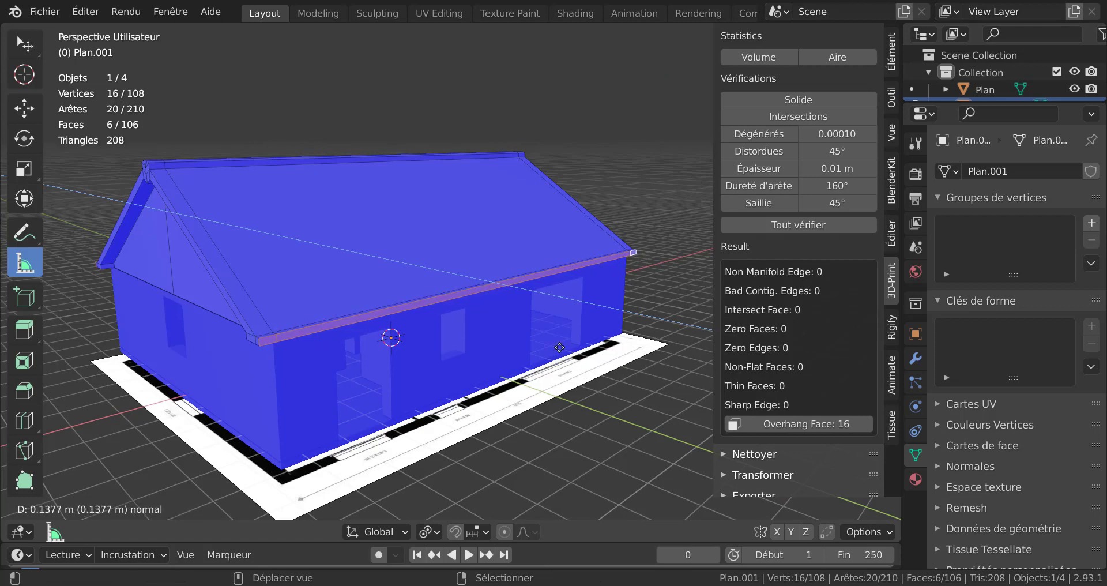
pyautogui.click(500, 348)
pyautogui.moveTo(500, 348); pyautogui.dragTo(404, 363, button='middle')
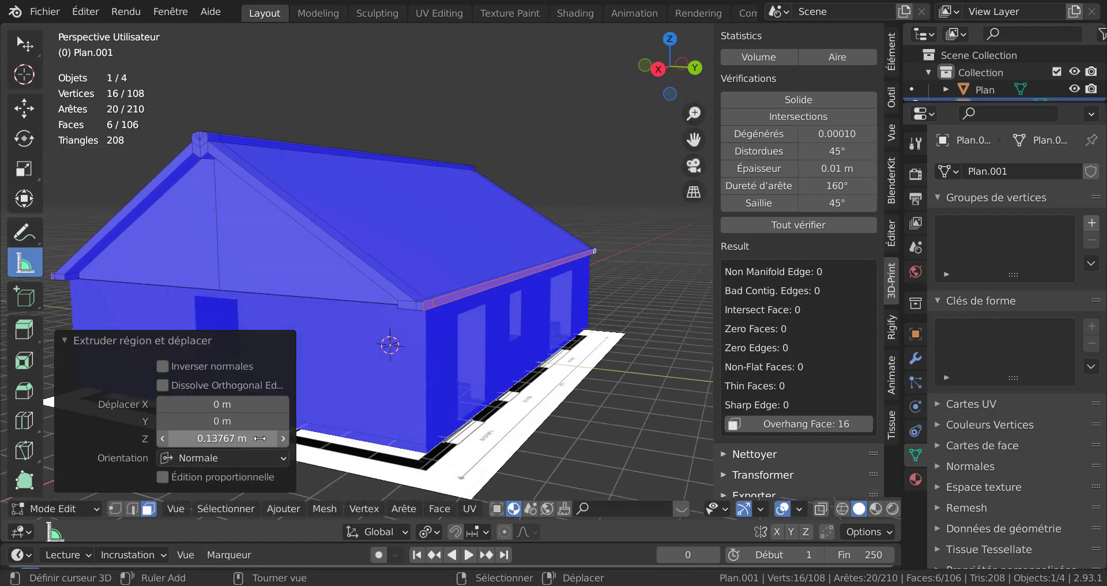
# In edge selection mode, select the lower outer edges of the eave overhang along one long side of the roof
pyautogui.scroll(4, 374, 358)
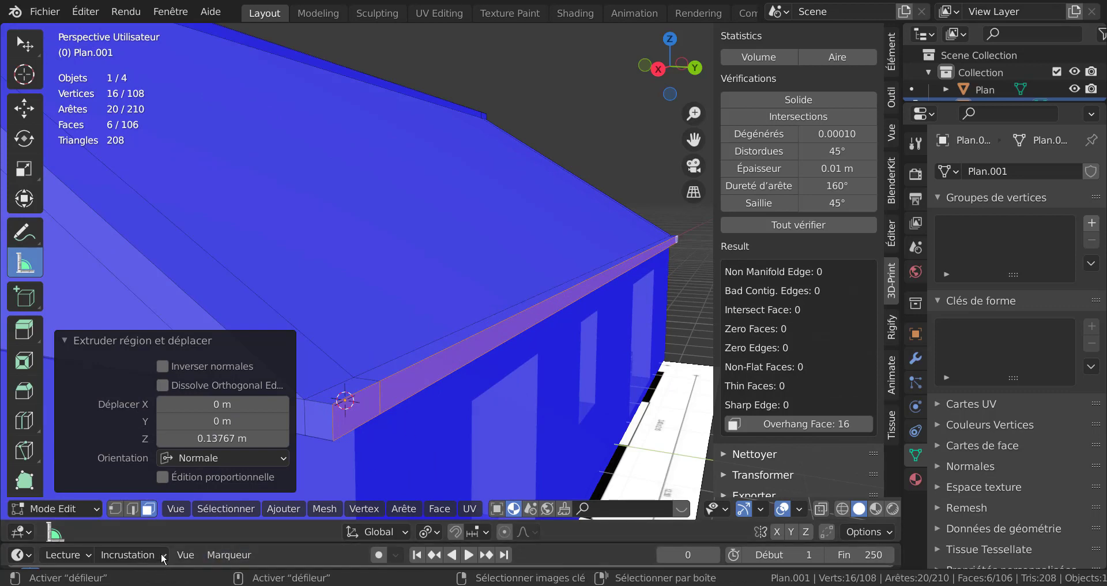
pyautogui.click(132, 509)
pyautogui.rightClick(351, 424)
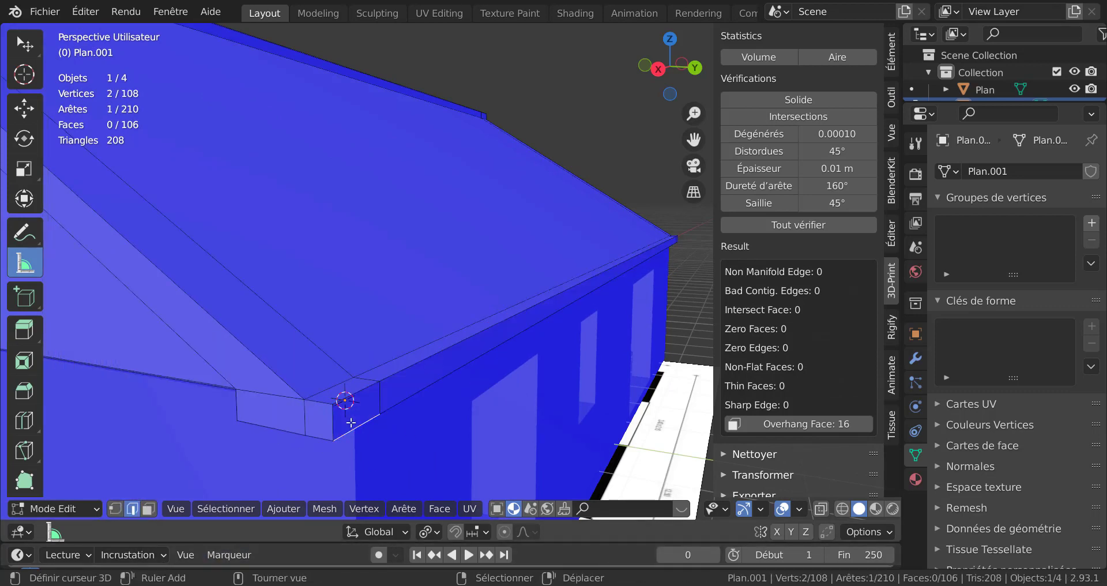
pyautogui.keyDown('shift'); pyautogui.rightClick(397, 406); pyautogui.keyUp('shift')
pyautogui.moveTo(505, 394); pyautogui.dragTo(459, 366, button='middle')
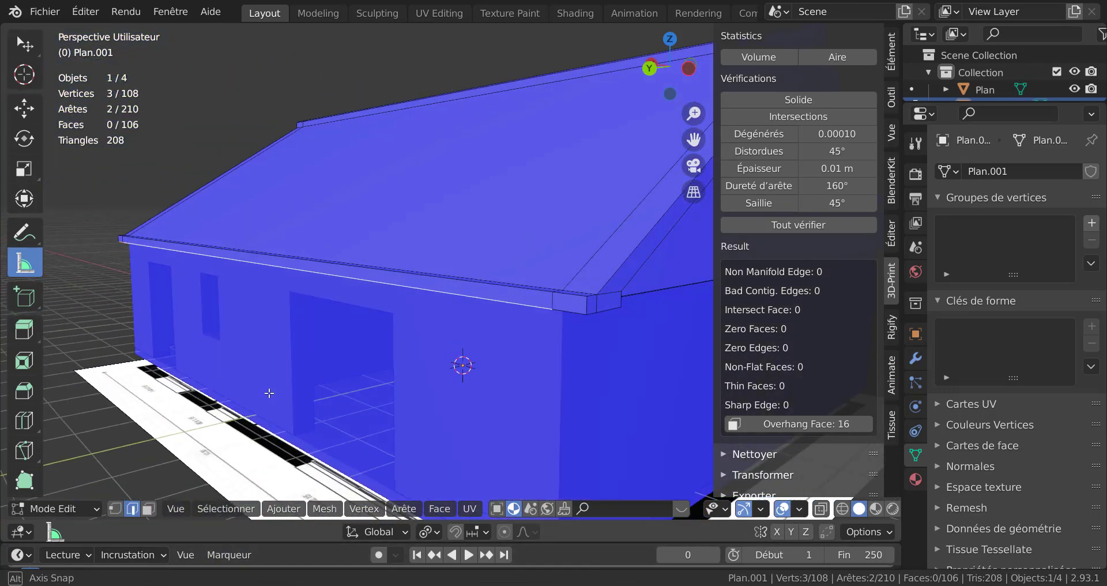
pyautogui.keyDown('shift'); pyautogui.rightClick(564, 313); pyautogui.keyUp('shift')
# Add the opposite eave's lower outer edges to the selection and bevel them all about 0.11 m wide with 4 segments
pyautogui.moveTo(563, 314); pyautogui.dragTo(321, 349, button='middle')
pyautogui.keyDown('shift'); pyautogui.rightClick(285, 326); pyautogui.keyUp('shift')
pyautogui.keyDown('shift'); pyautogui.rightClick(334, 319); pyautogui.keyUp('shift')
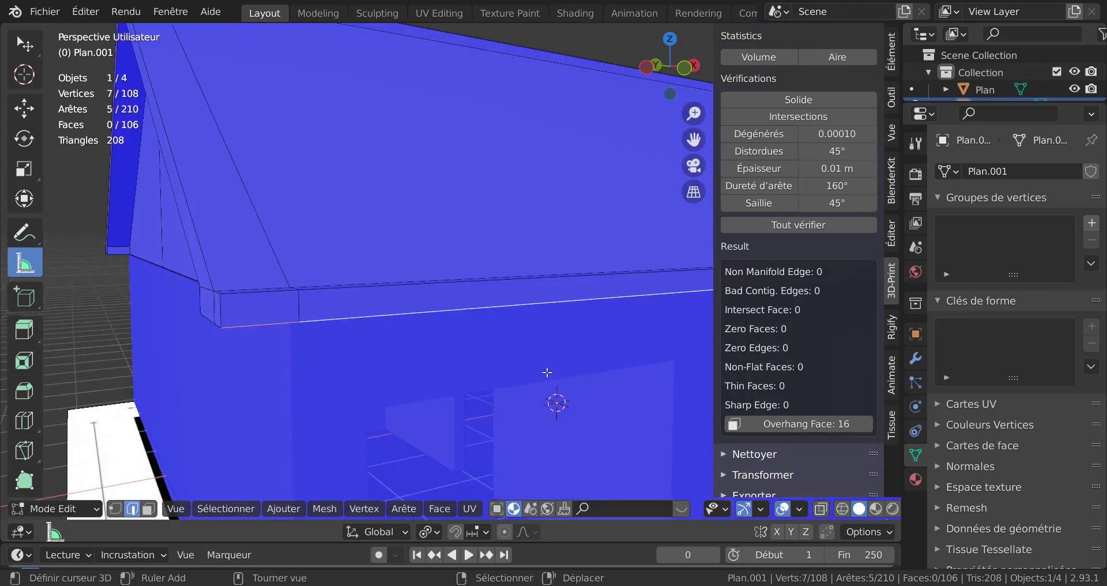
pyautogui.moveTo(546, 371); pyautogui.dragTo(398, 380, button='middle')
pyautogui.scroll(-3, 394, 376)
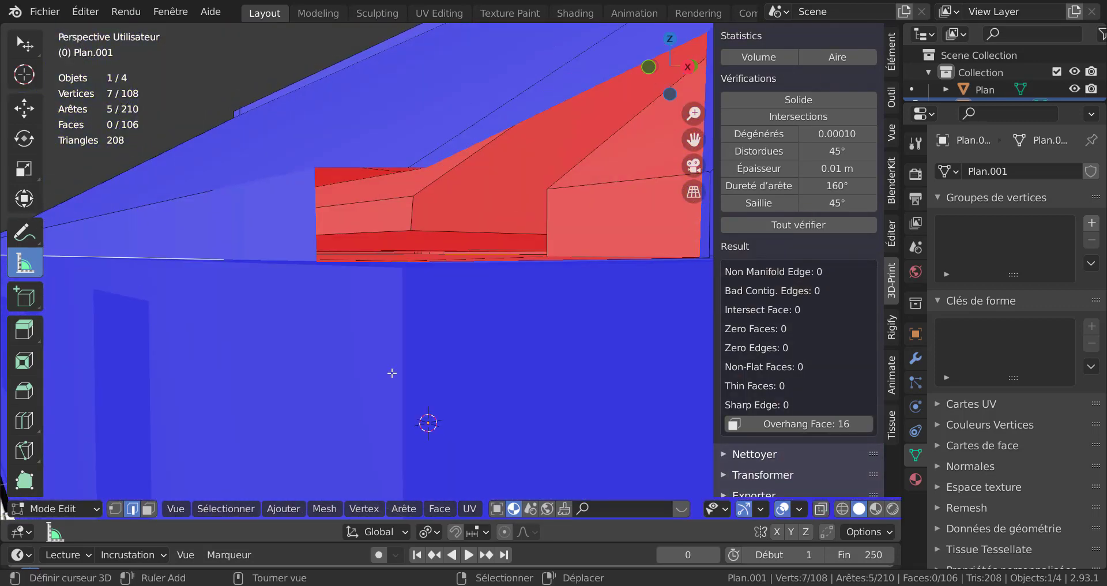
pyautogui.scroll(-3, 392, 374)
pyautogui.keyDown('shift'); pyautogui.rightClick(428, 268); pyautogui.keyUp('shift')
pyautogui.moveTo(356, 358); pyautogui.dragTo(586, 390, button='middle')
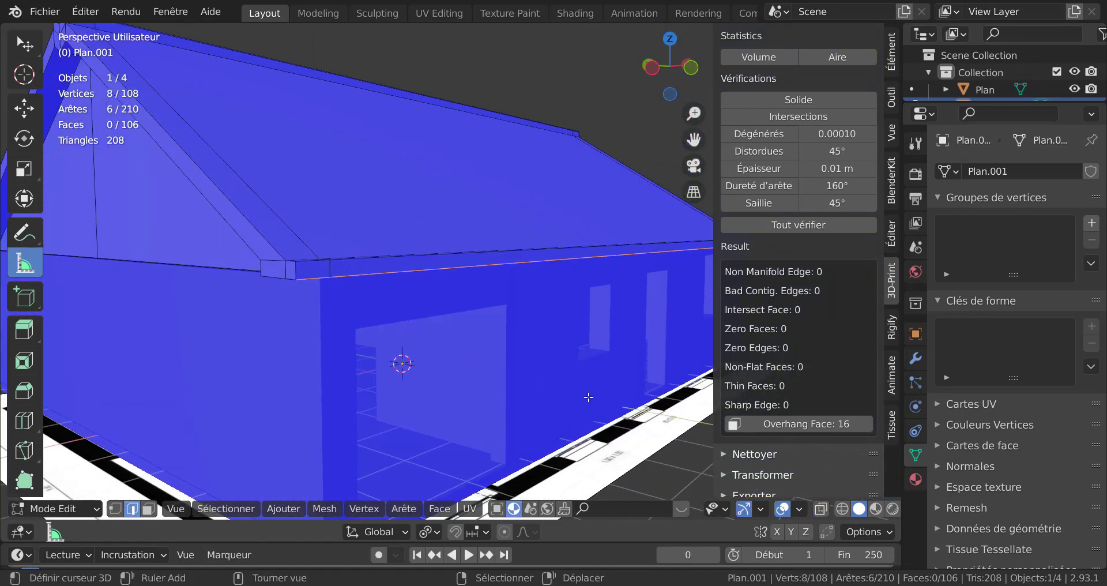
pyautogui.hotkey('ctrl', 'b')
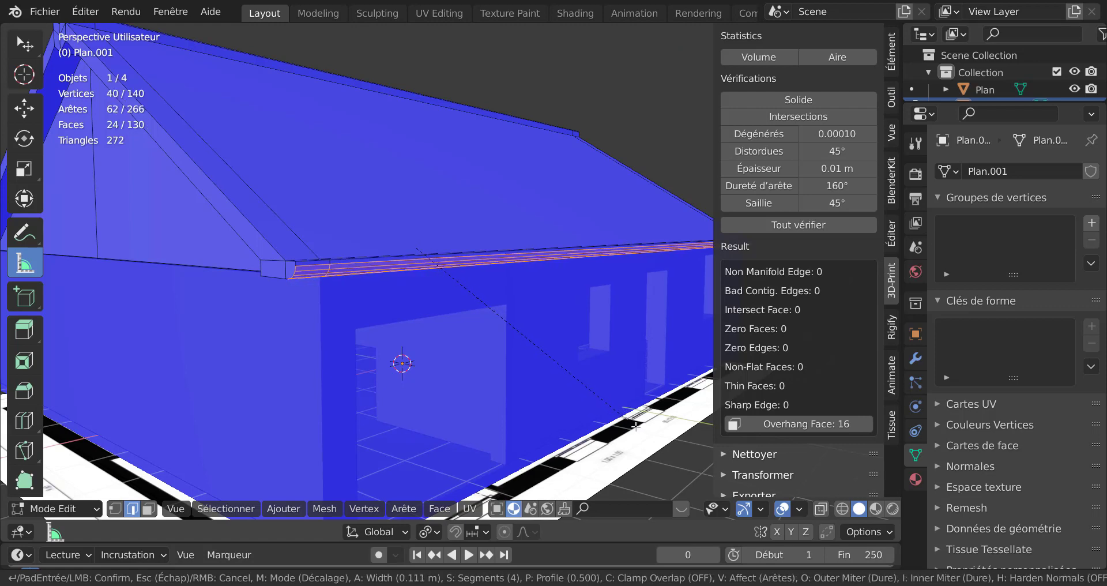
pyautogui.click(630, 421)
# Rerun all 3D-print checks on the house in object mode, then select the reported zero faces in edit mode
pyautogui.press('Tab')
pyautogui.scroll(-3, 424, 376)
pyautogui.moveTo(423, 370); pyautogui.dragTo(717, 332, button='middle')
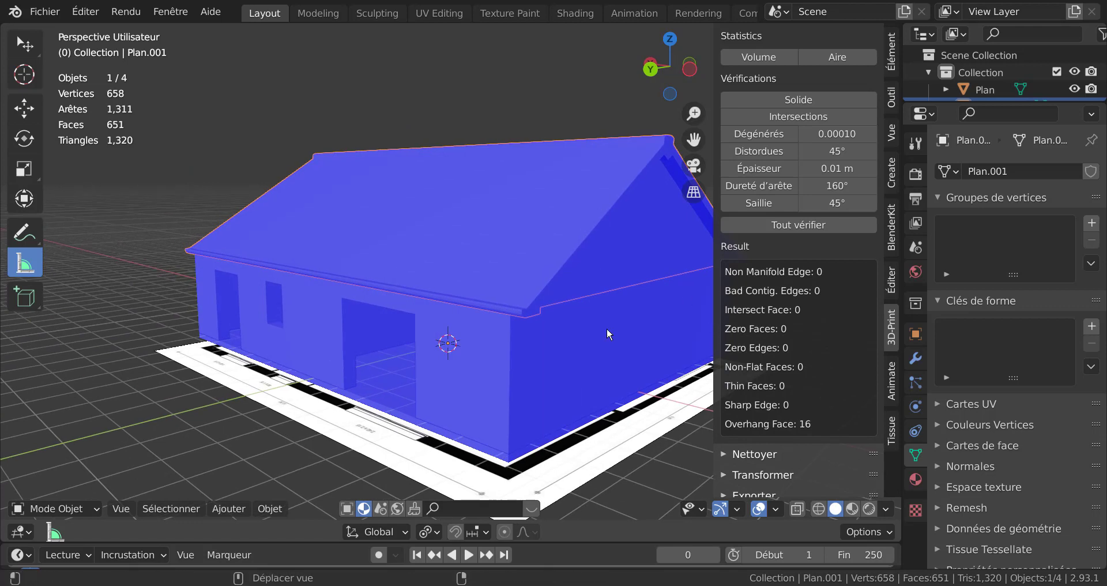
pyautogui.click(786, 222)
pyautogui.keyDown('shift'); pyautogui.moveTo(586, 331); pyautogui.dragTo(556, 331, button='middle'); pyautogui.keyUp('shift')
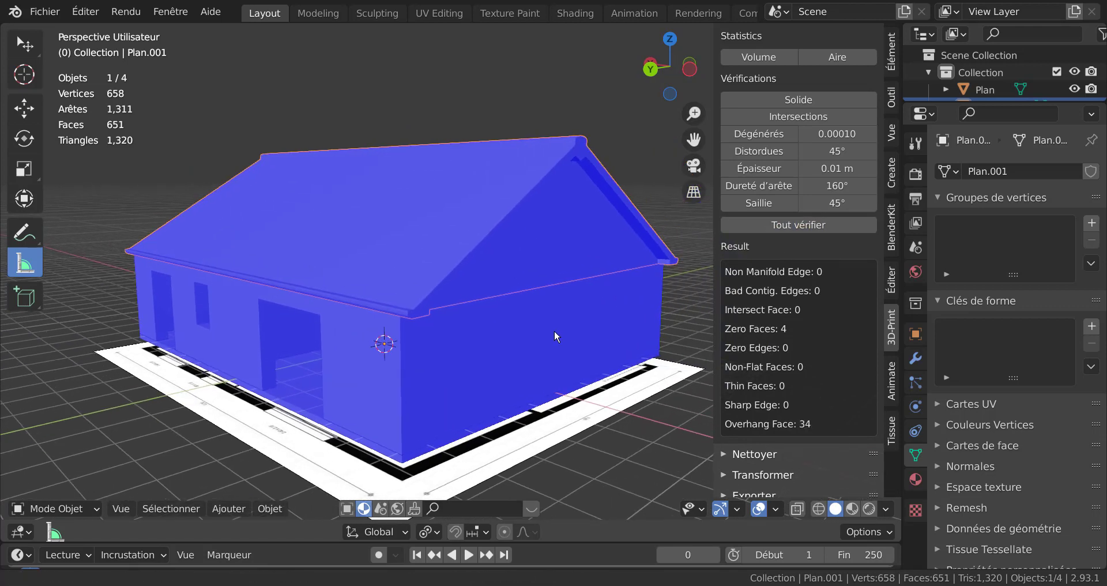
pyautogui.press('Tab')
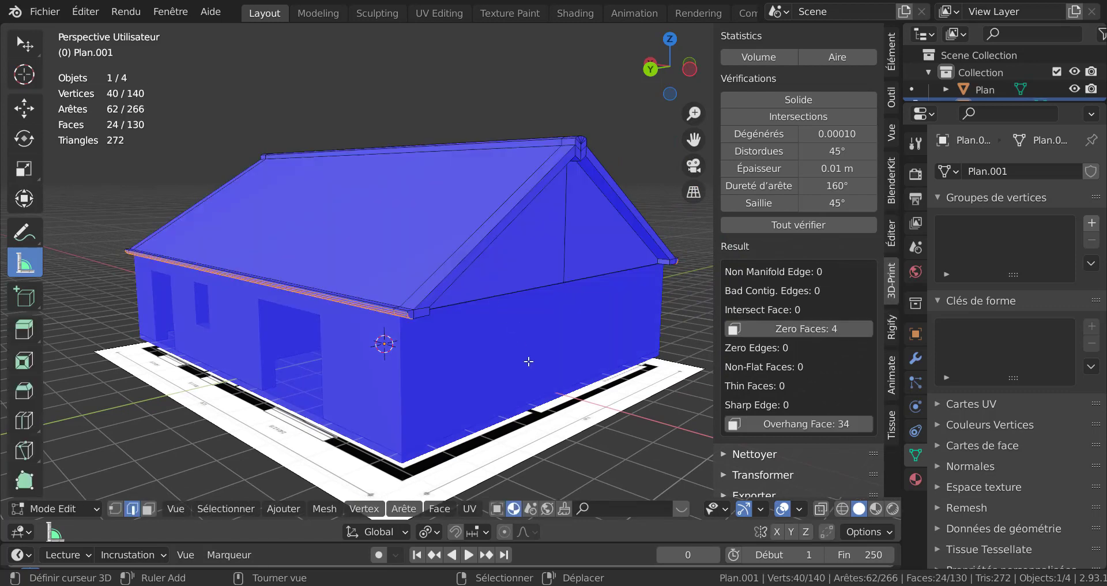
pyautogui.press('a')
pyautogui.click(798, 329)
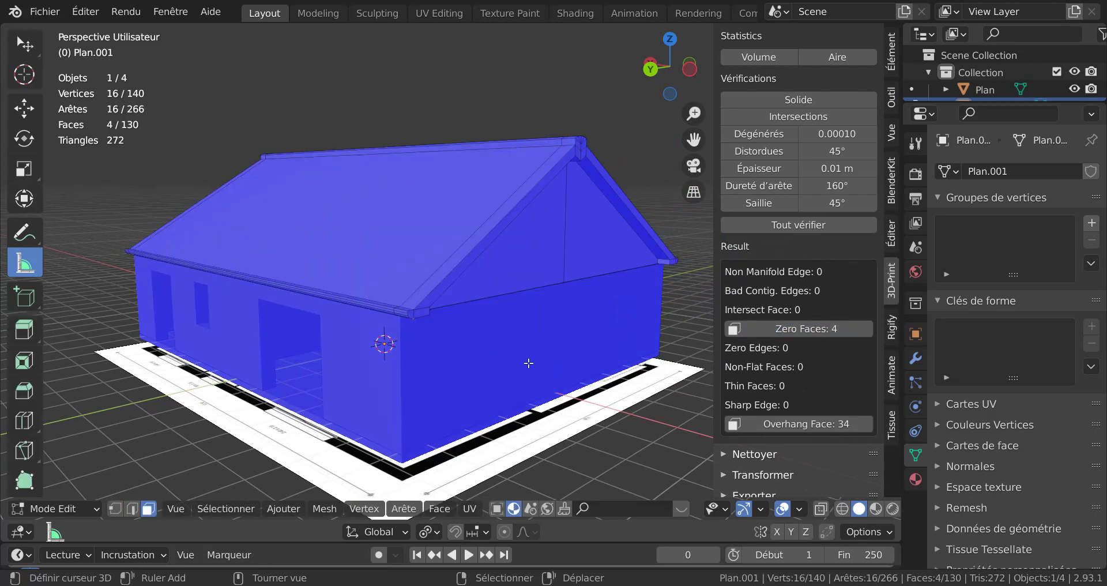
# Examine the selected zero faces under the bevelled eave corner up close
pyautogui.scroll(2, 509, 332)
pyautogui.moveTo(509, 332); pyautogui.dragTo(518, 306, button='middle')
pyautogui.keyDown('shift'); pyautogui.moveTo(518, 306); pyautogui.dragTo(511, 349, button='middle'); pyautogui.keyUp('shift')
pyautogui.scroll(3, 526, 265)
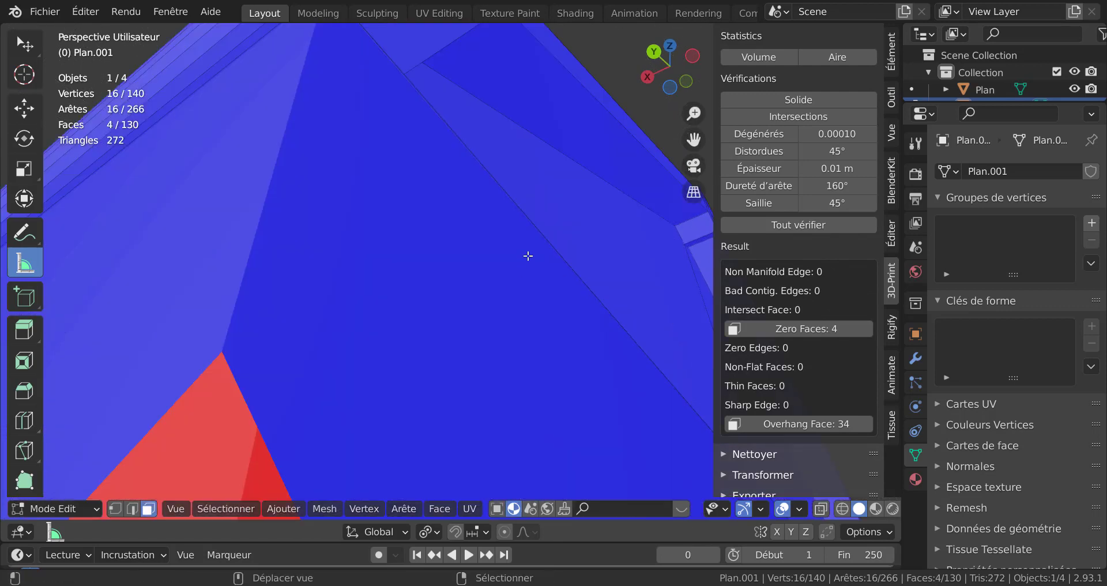
pyautogui.scroll(-4, 528, 255)
pyautogui.scroll(4, 483, 336)
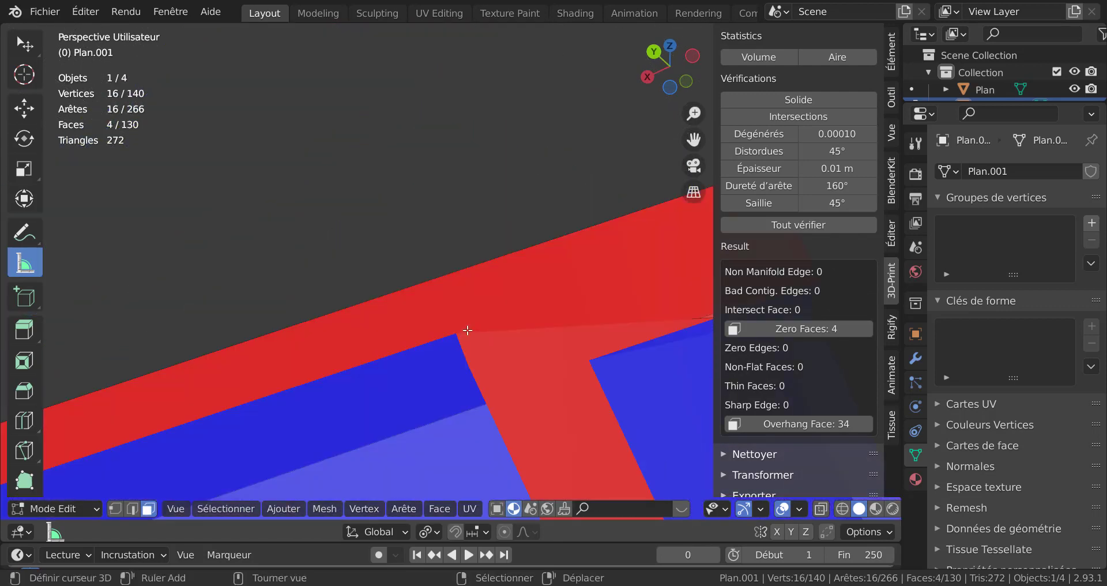
pyautogui.scroll(-4, 467, 330)
pyautogui.moveTo(459, 324); pyautogui.dragTo(410, 324, button='middle')
pyautogui.scroll(1, 385, 336)
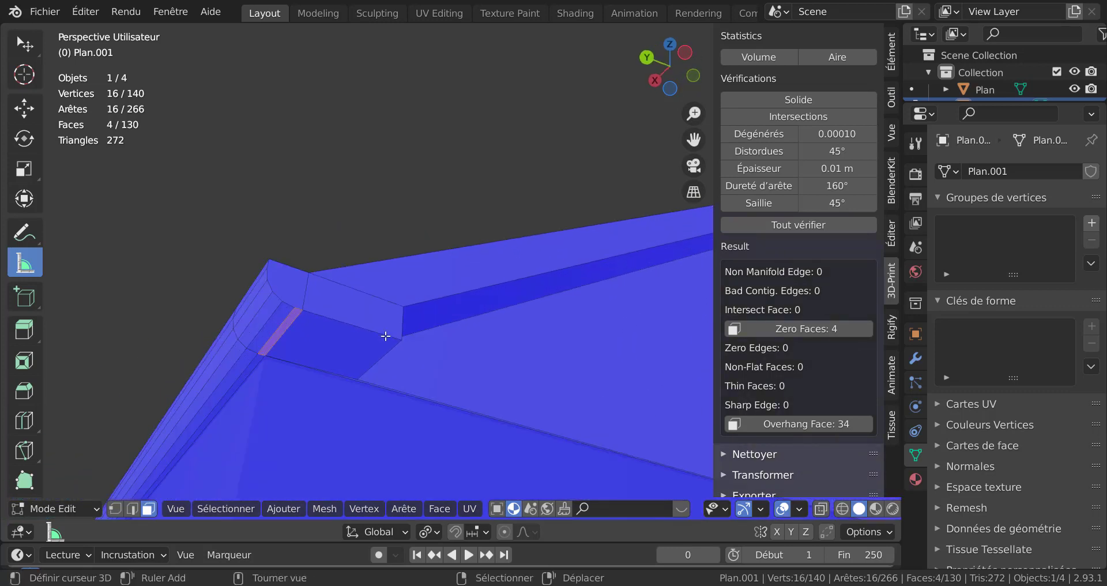
# Select the underside face at the eave corner and test how it moves, cancelling each move
pyautogui.rightClick(301, 327)
pyautogui.press('g')
pyautogui.rightClick(320, 333)
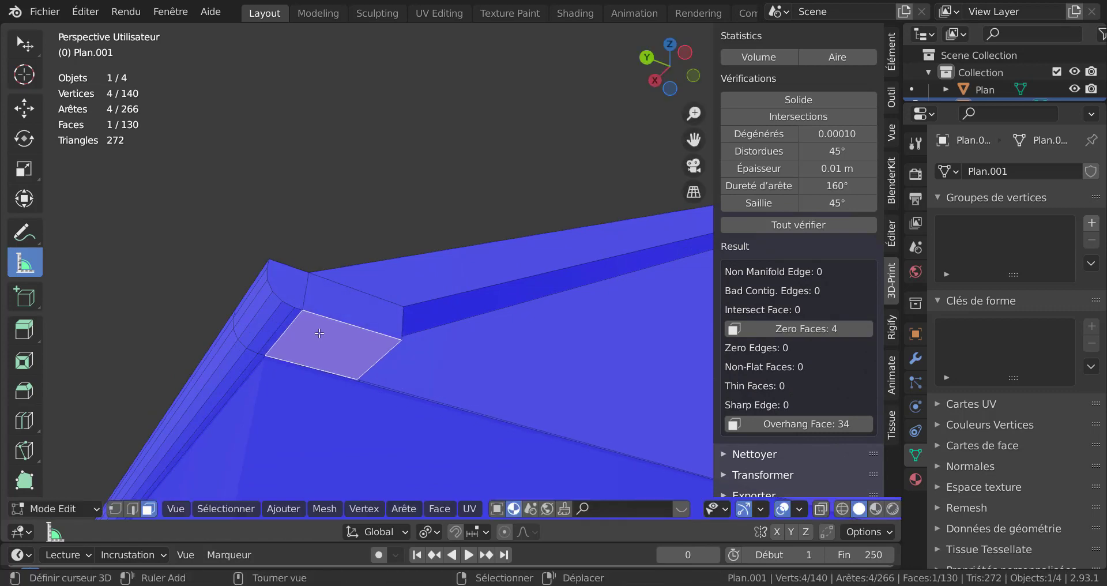
pyautogui.press('g')
pyautogui.rightClick(328, 333)
pyautogui.scroll(-3, 303, 340)
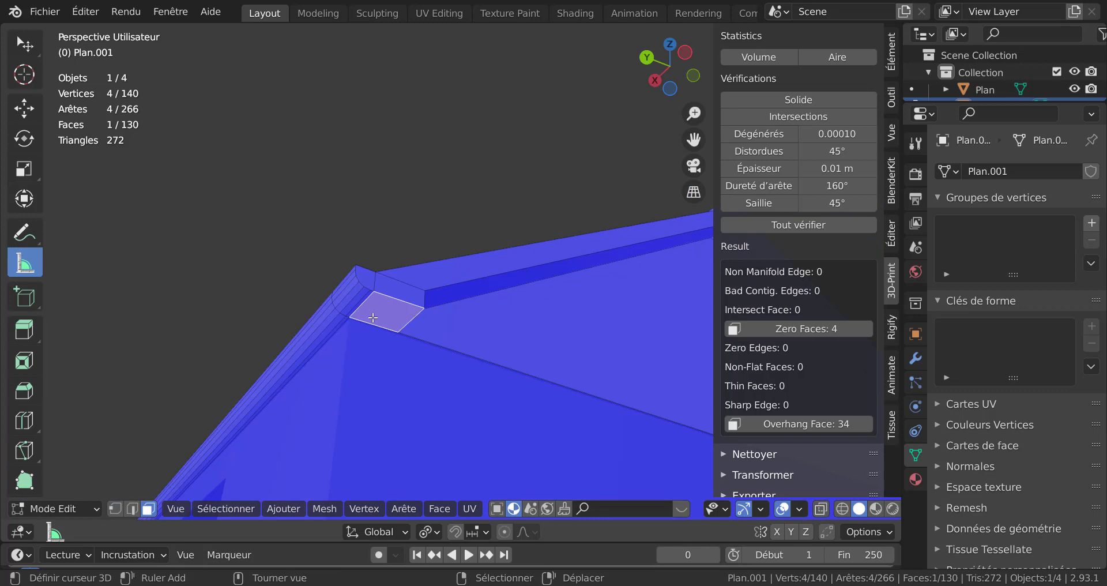
pyautogui.press('g')
pyautogui.rightClick(581, 329)
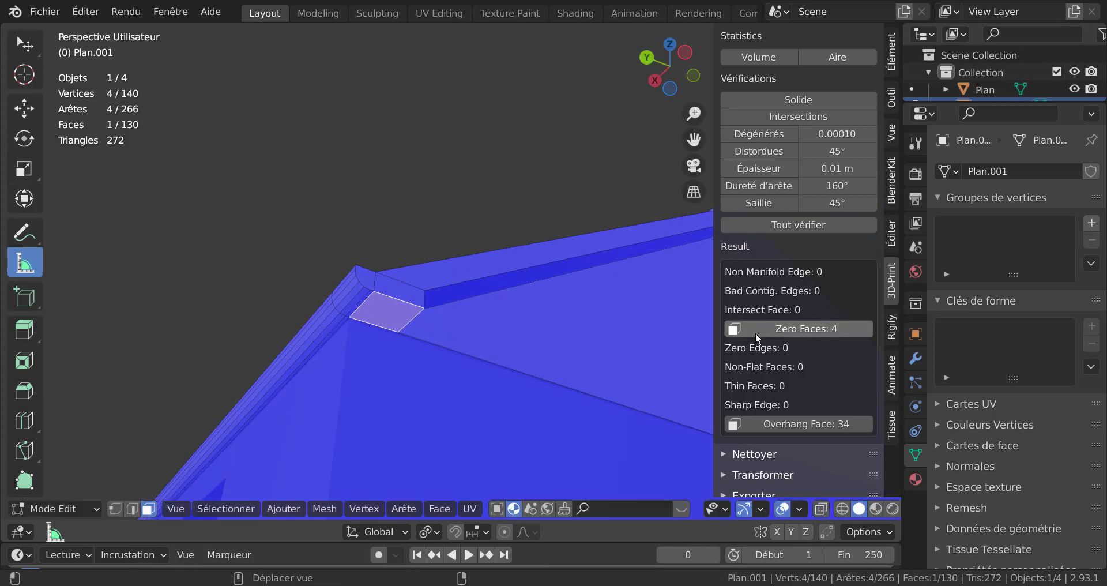
# Dissolve the edge between the eave corner's underside face and its bevel, and rerun all 3D-print checks
pyautogui.moveTo(452, 323)
pyautogui.mouseDown(button='middle')
pyautogui.moveTo(379, 317)
pyautogui.moveTo(453, 308)
pyautogui.mouseUp(button='middle')
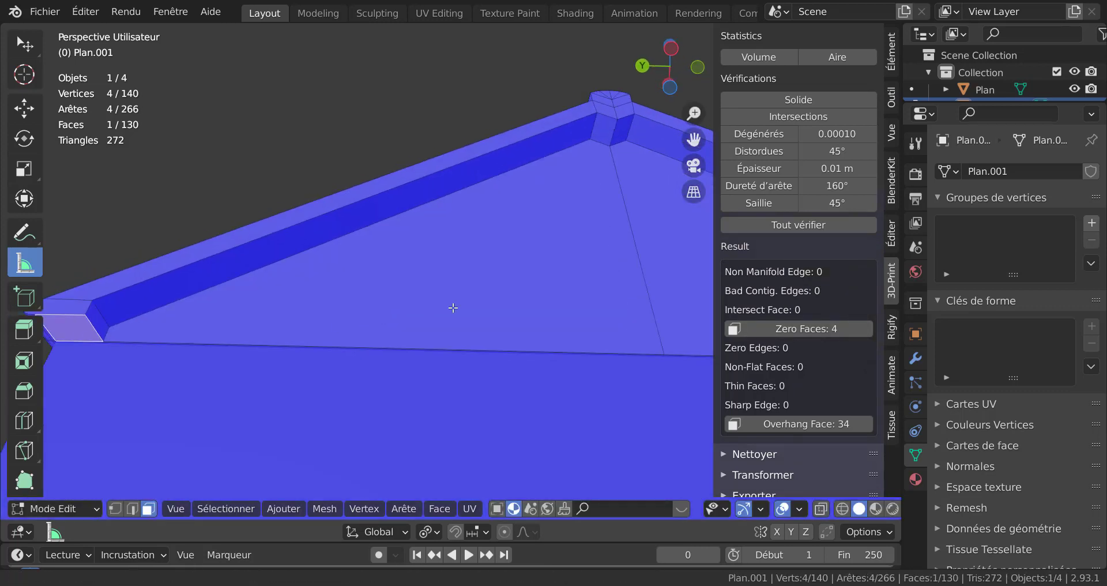
pyautogui.press('KP_Decimal')
pyautogui.scroll(5, 479, 306)
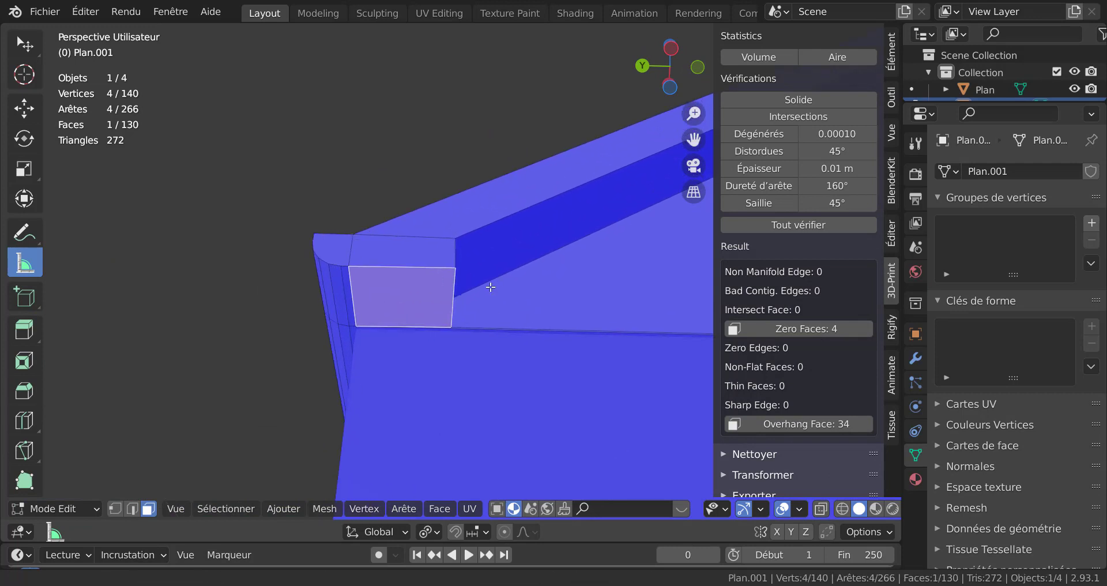
pyautogui.click(132, 508)
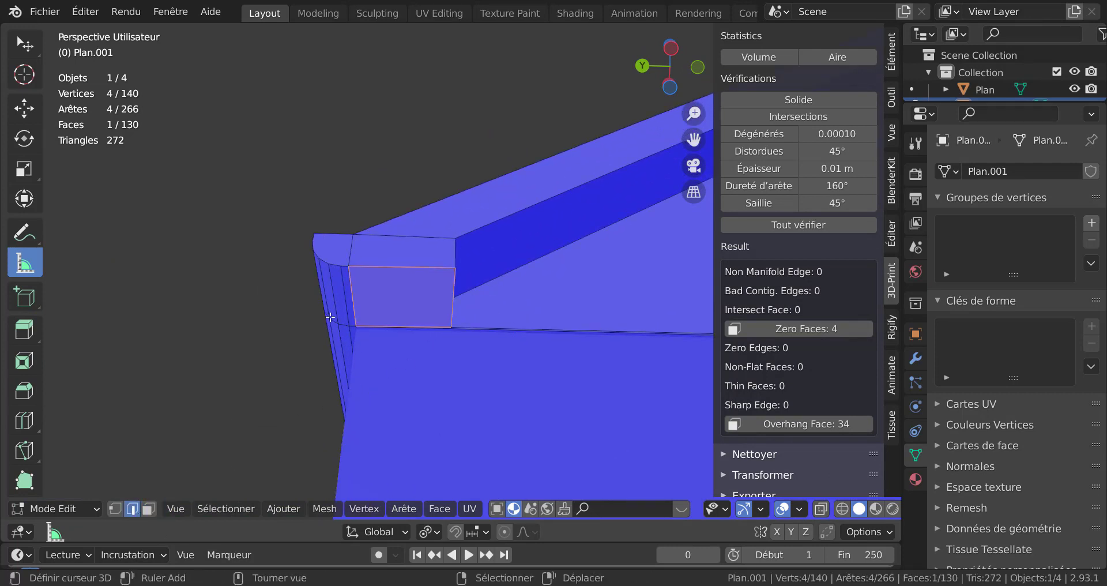
pyautogui.click(353, 288)
pyautogui.press('s')
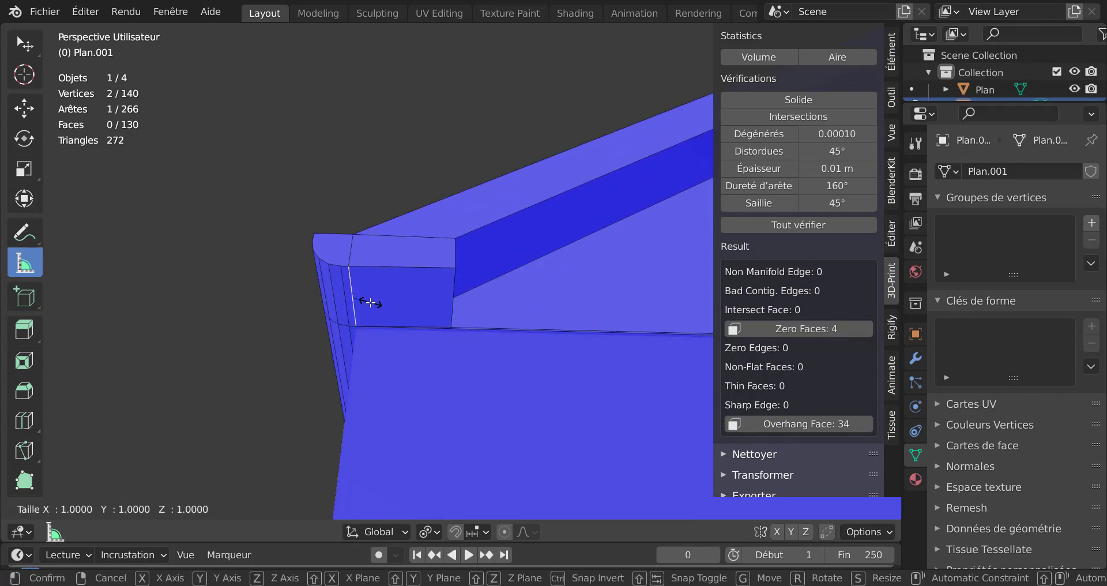
pyautogui.press('Escape')
pyautogui.press('x')
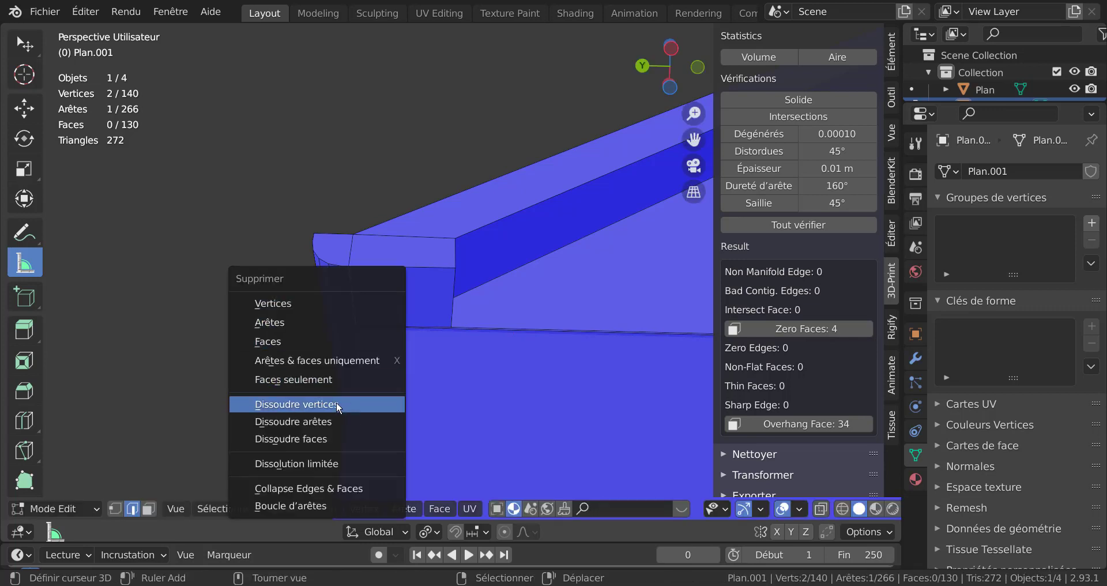
pyautogui.click(332, 421)
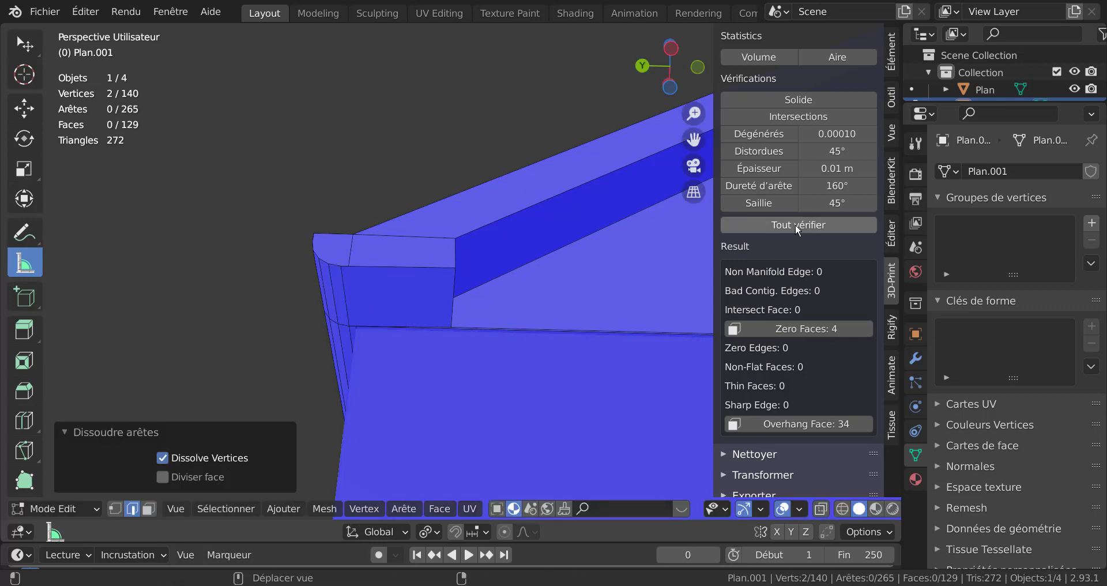
pyautogui.click(799, 223)
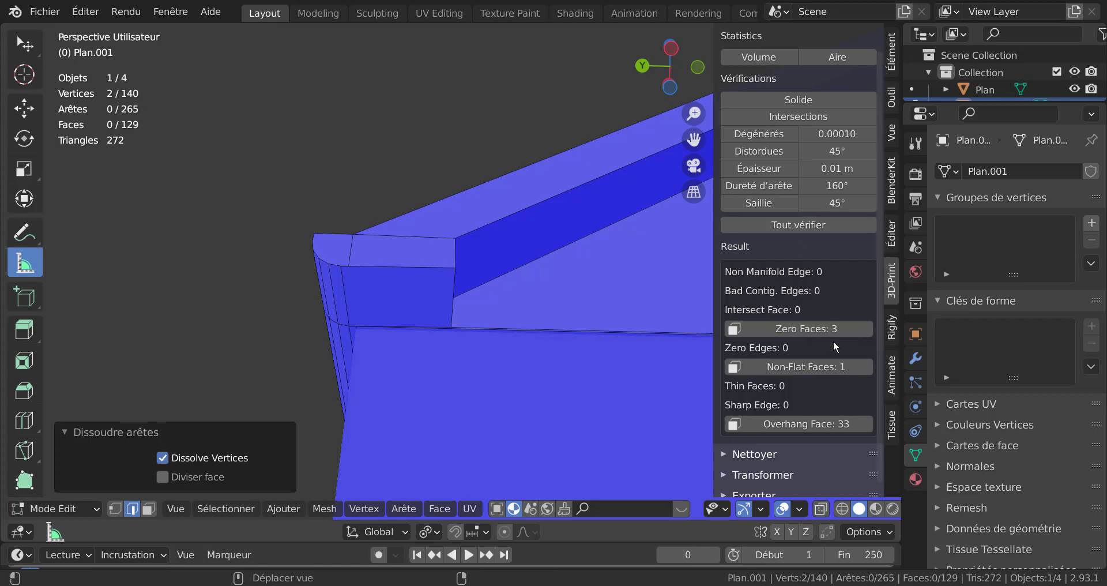
# Dissolve the matching underside edges at two more bevelled eave corners together, and rerun all 3D-print checks
pyautogui.moveTo(370, 315); pyautogui.dragTo(508, 294, button='middle')
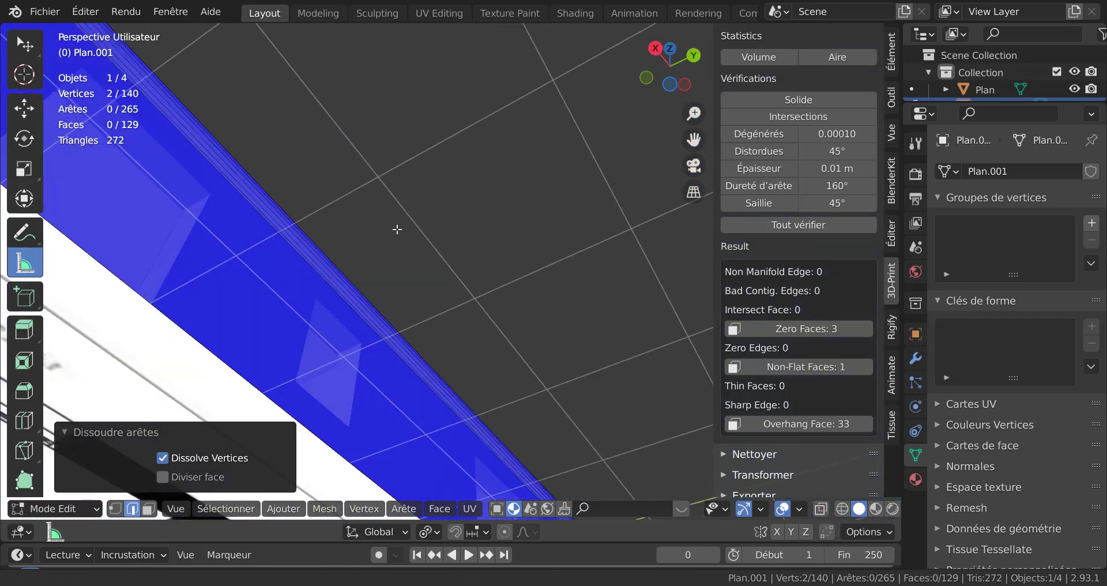
pyautogui.keyDown('shift'); pyautogui.moveTo(396, 229); pyautogui.dragTo(555, 347, button='middle'); pyautogui.keyUp('shift')
pyautogui.scroll(2, 362, 271)
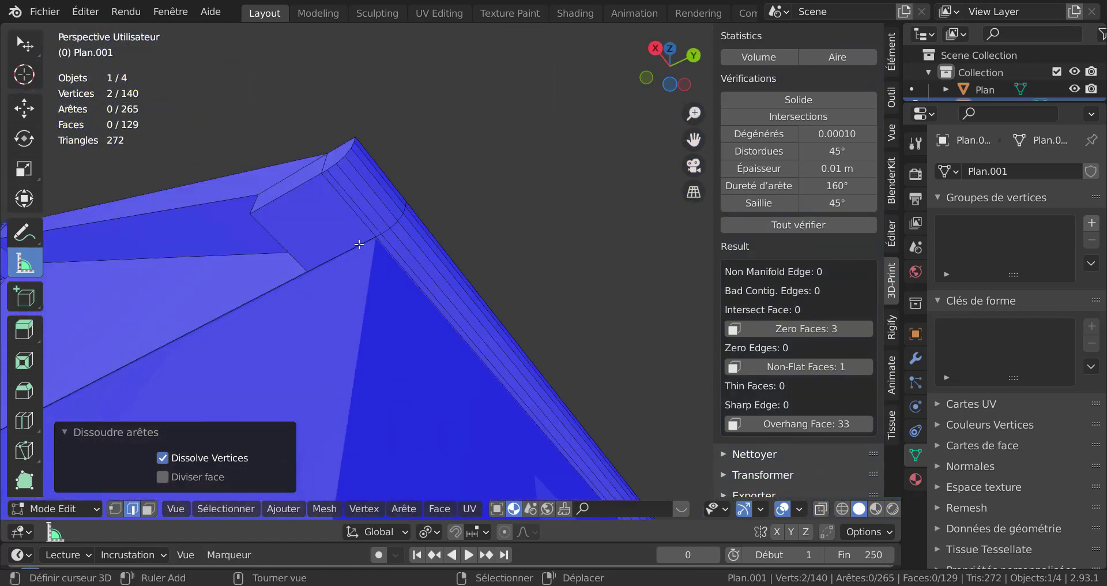
pyautogui.keyDown('shift'); pyautogui.rightClick(345, 210); pyautogui.keyUp('shift')
pyautogui.moveTo(289, 250); pyautogui.dragTo(495, 272, button='middle')
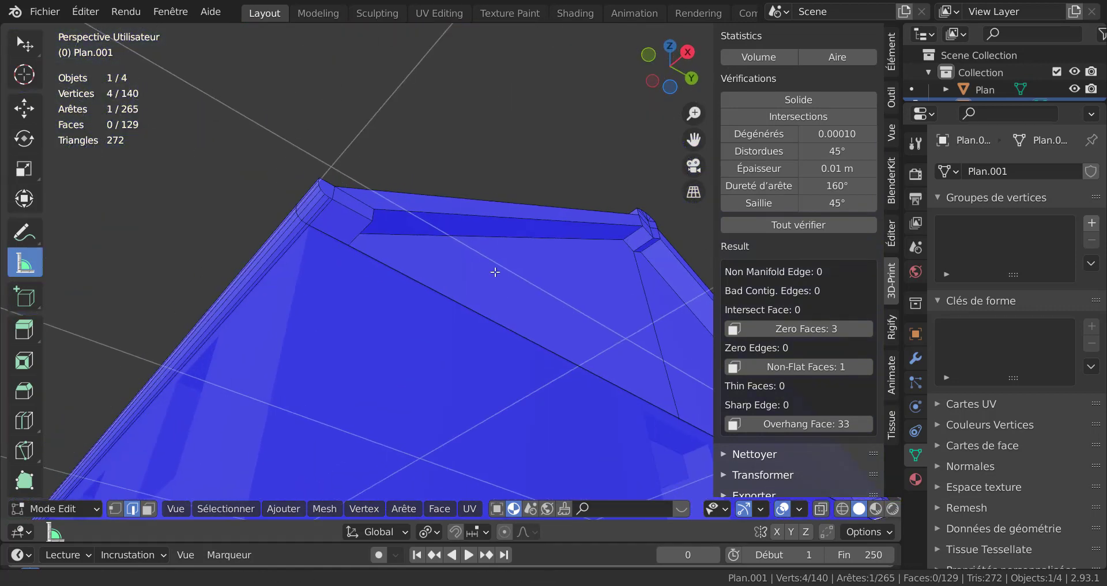
pyautogui.keyDown('shift'); pyautogui.rightClick(322, 215); pyautogui.keyUp('shift')
pyautogui.press('x')
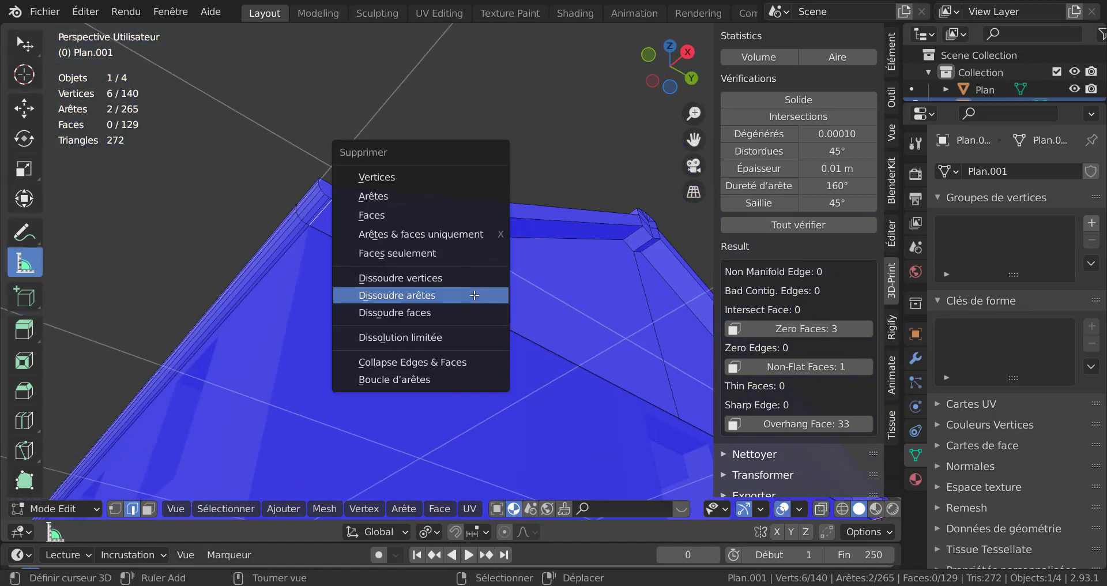
pyautogui.click(463, 294)
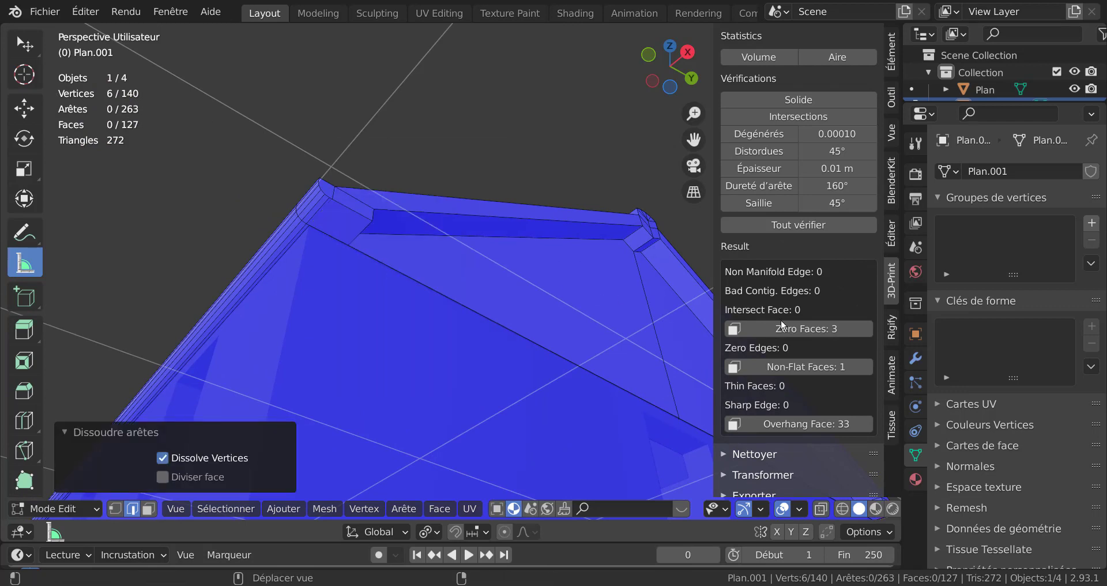
pyautogui.click(811, 224)
# Dissolve the same underside edge at the last bevelled eave corner and rerun all 3D-print checks
pyautogui.moveTo(270, 359); pyautogui.dragTo(461, 349, button='middle')
pyautogui.keyDown('shift'); pyautogui.click(461, 327); pyautogui.keyUp('shift')
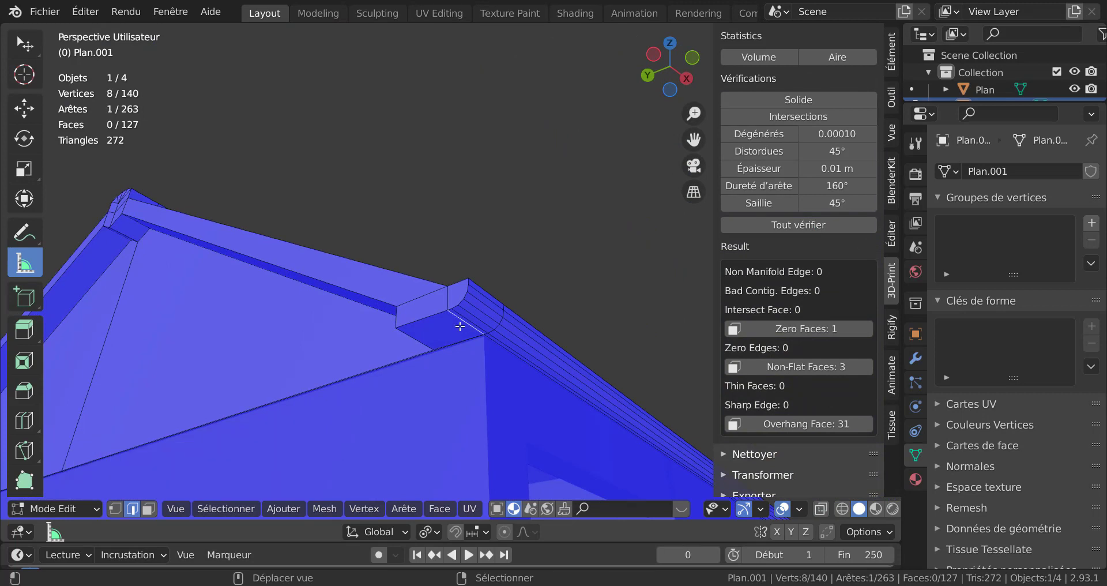
pyautogui.press('x')
pyautogui.click(452, 352)
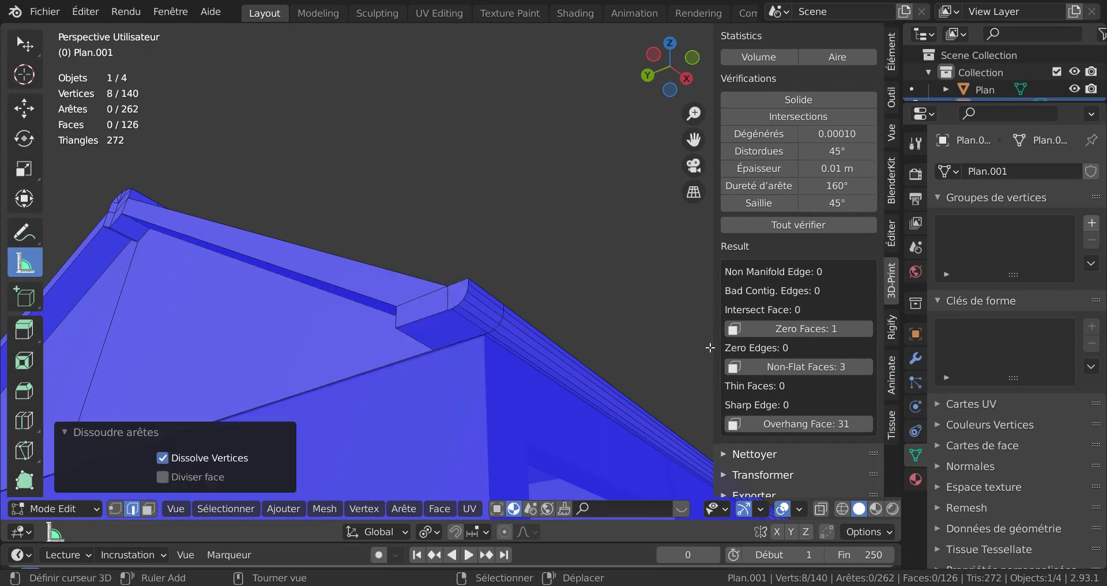
pyautogui.click(812, 226)
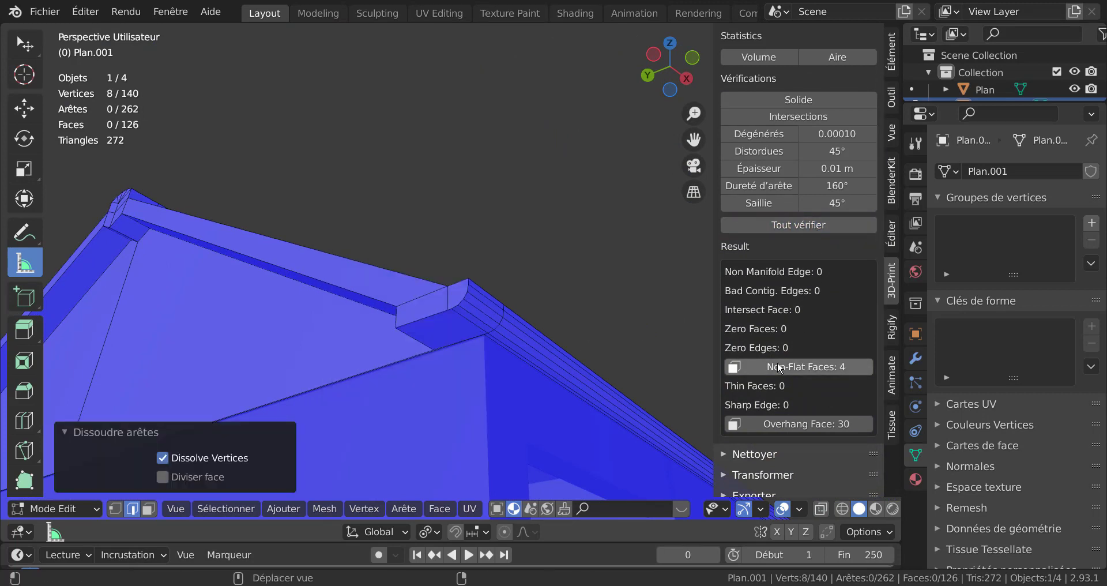
# Select the reported non-flat faces under the eave corners and flatten them by scaling to 0 along Z
pyautogui.click(794, 365)
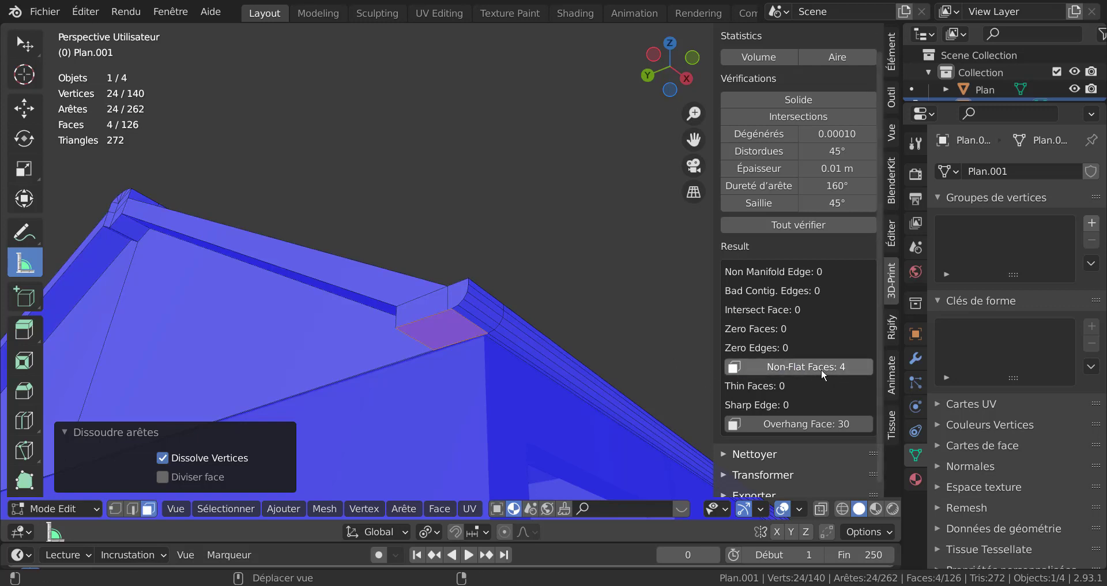
pyautogui.scroll(-5, 545, 318)
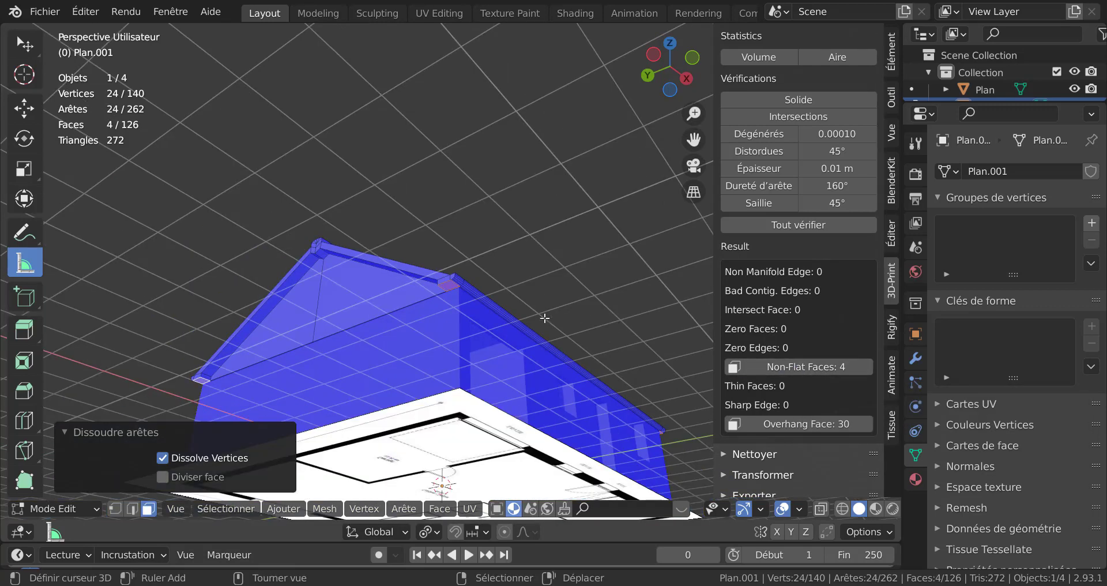
pyautogui.moveTo(484, 321); pyautogui.dragTo(554, 300, button='middle')
pyautogui.moveTo(453, 281); pyautogui.dragTo(493, 282, button='middle')
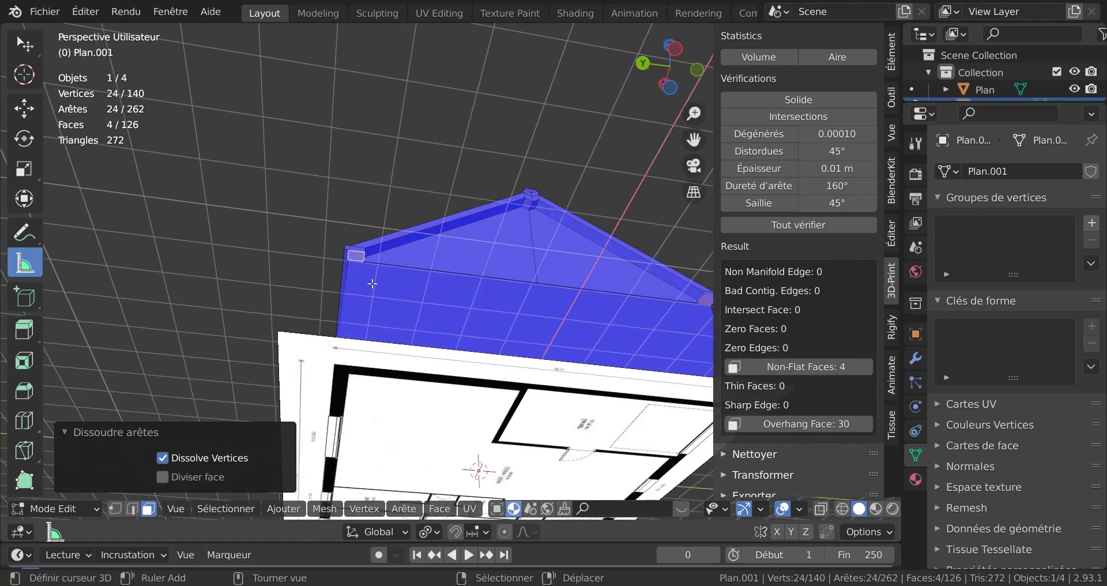
pyautogui.scroll(6, 369, 281)
pyautogui.keyDown('shift'); pyautogui.moveTo(213, 221); pyautogui.dragTo(317, 231, button='middle'); pyautogui.keyUp('shift')
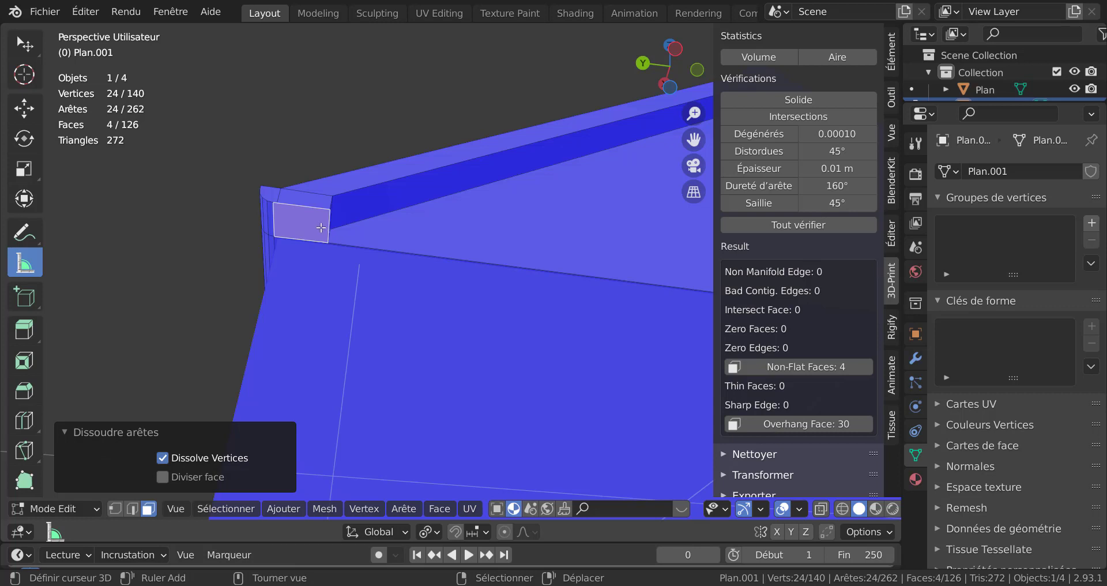
pyautogui.scroll(-3, 369, 234)
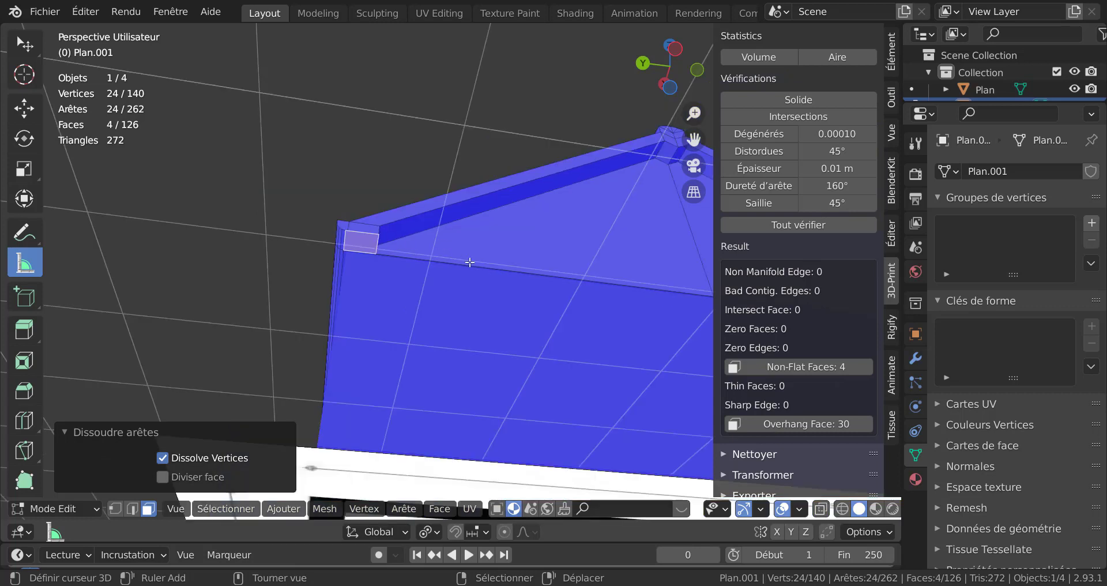
pyautogui.write('sz')
pyautogui.write('0')
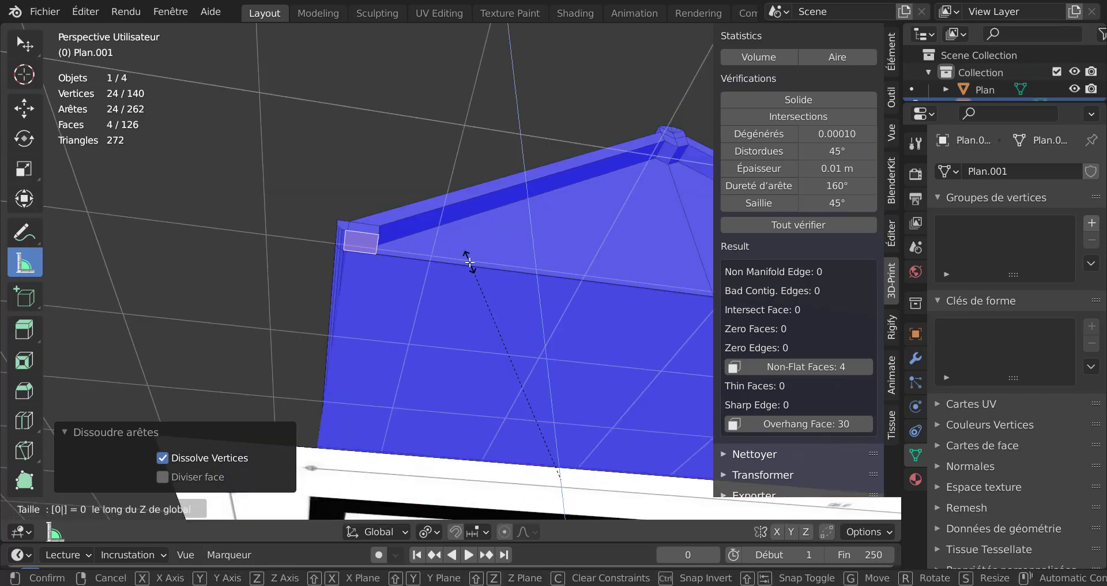
pyautogui.press('Return')
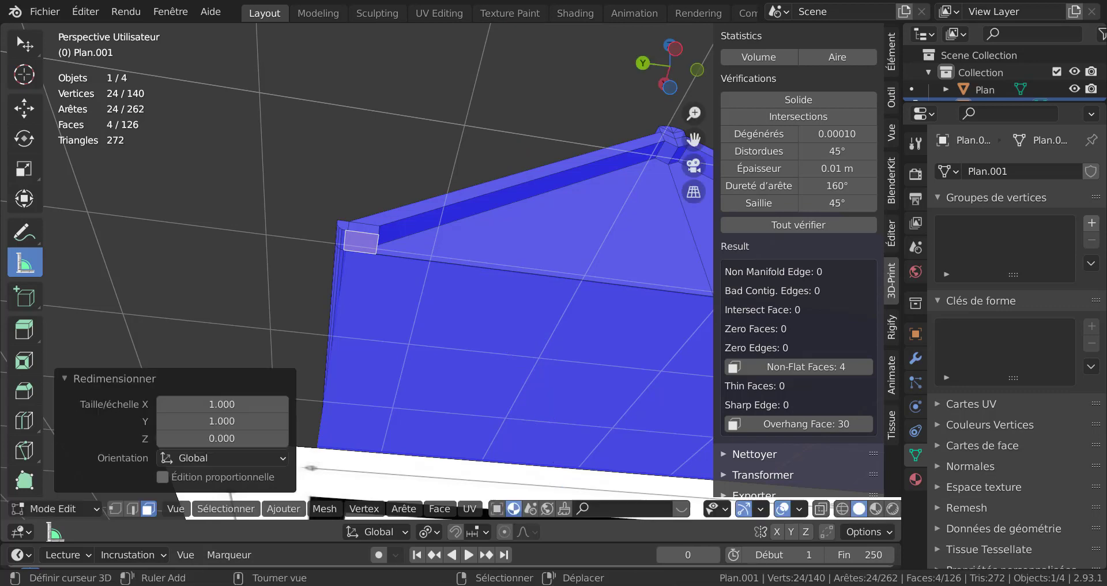
pyautogui.press('s')
pyautogui.press('z')
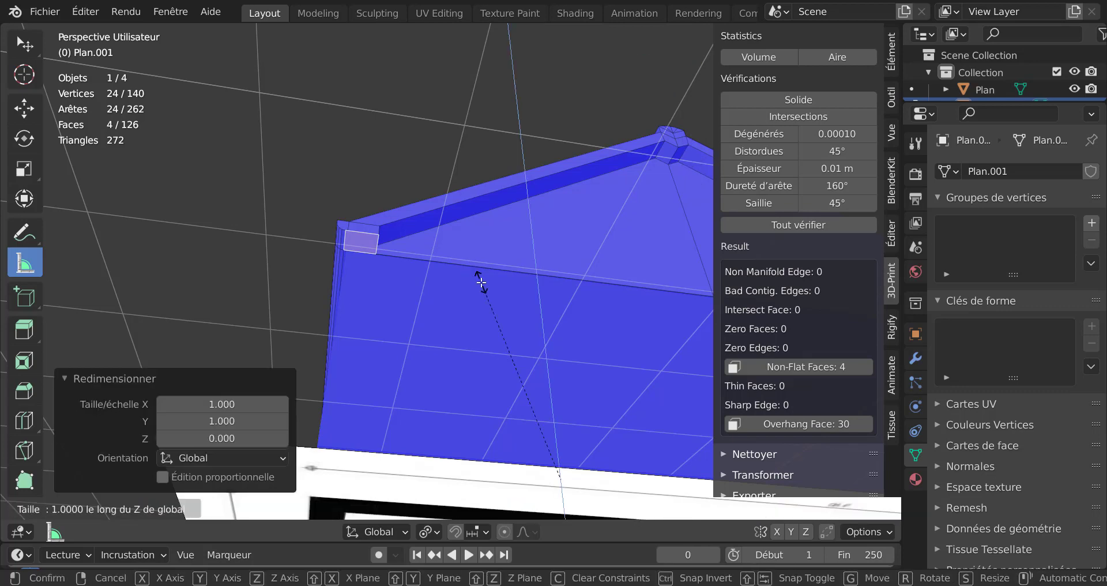
pyautogui.press('Escape')
# Rerun all 3D-print checks on the flattened corner faces and return to object mode
pyautogui.moveTo(442, 253); pyautogui.dragTo(470, 252, button='middle')
pyautogui.scroll(5, 474, 246)
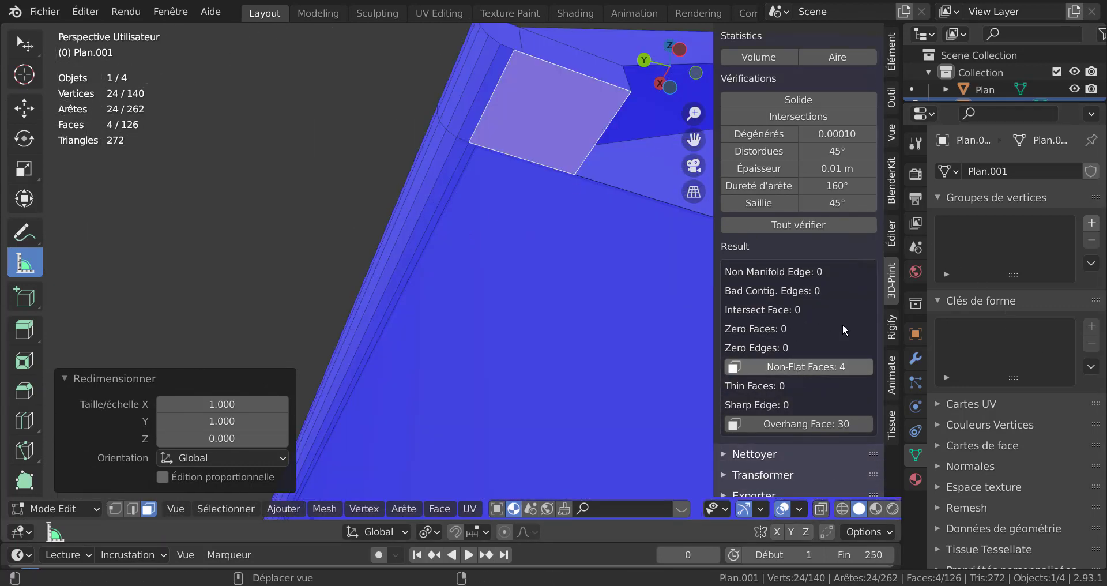
pyautogui.click(798, 222)
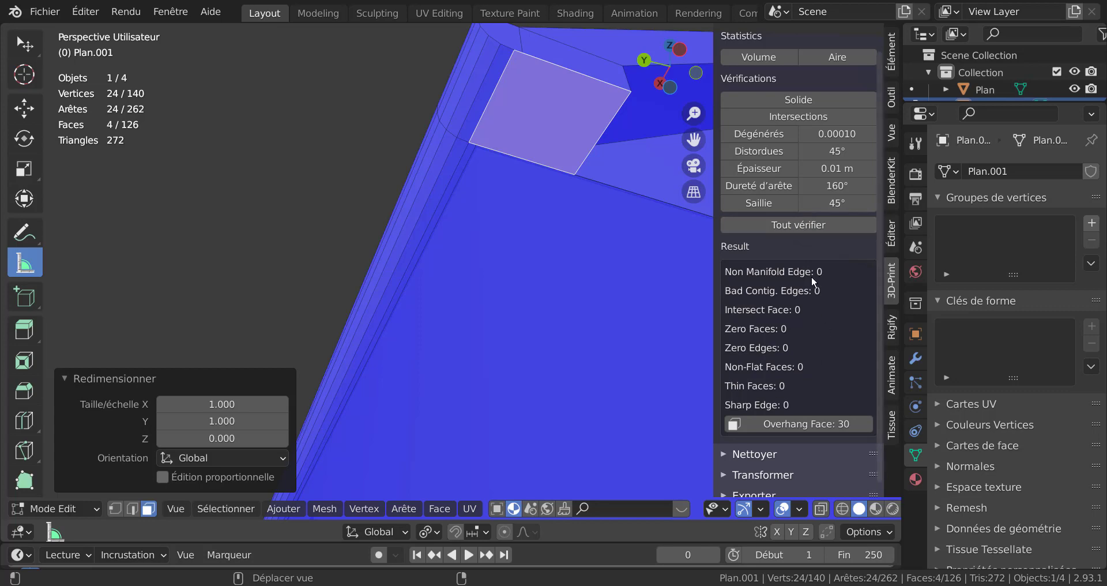
pyautogui.scroll(-5, 601, 315)
pyautogui.press('Tab')
# Examine the whole house from below, above and the sides, with the 3D-print sidebar narrowed for a wider view
pyautogui.scroll(-5, 601, 315)
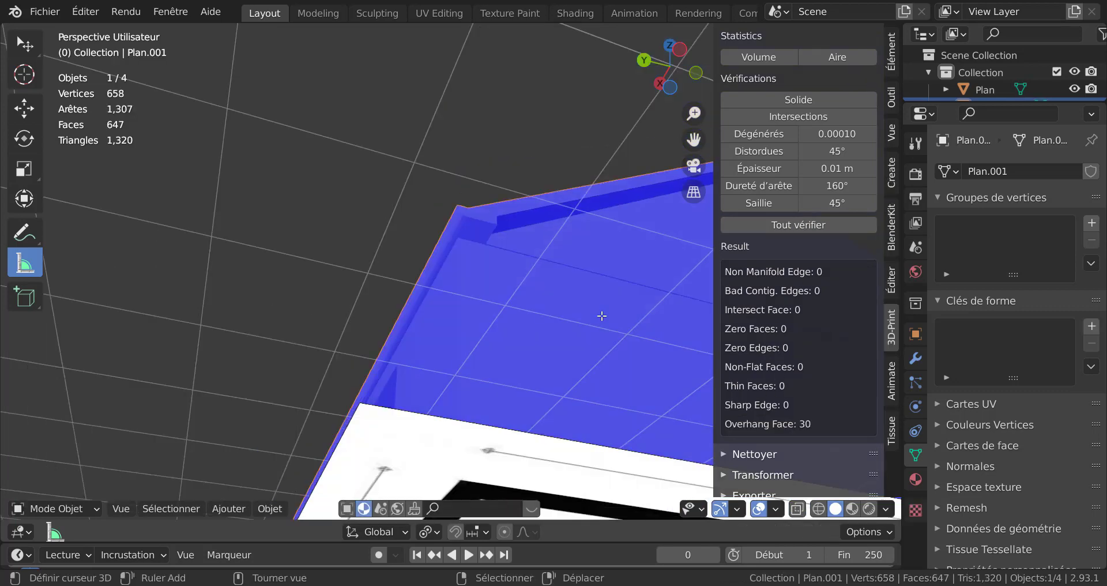
pyautogui.moveTo(580, 313); pyautogui.dragTo(590, 344, button='middle')
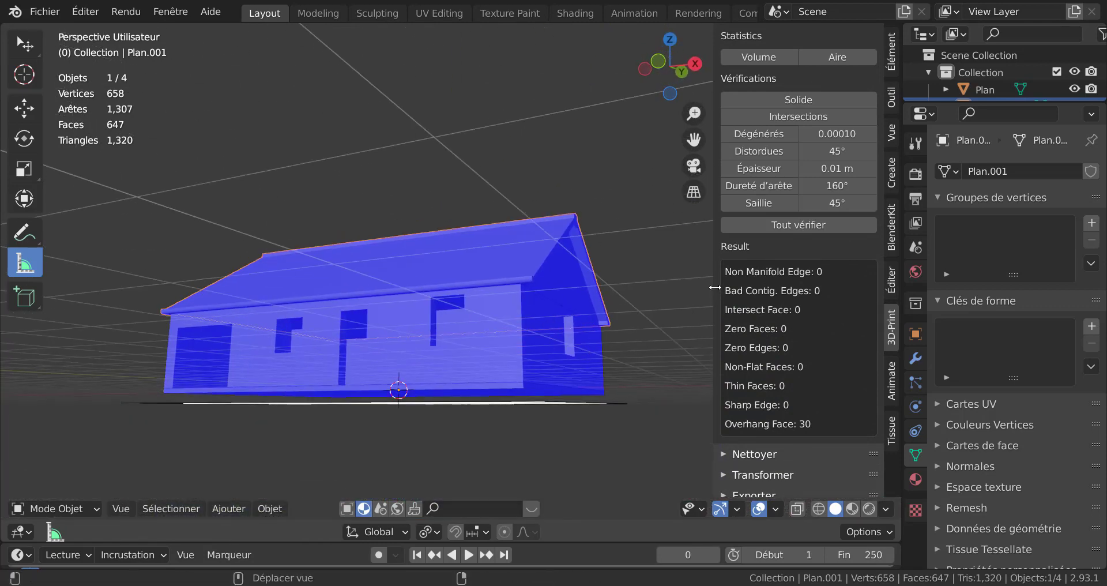
pyautogui.moveTo(715, 287); pyautogui.dragTo(852, 289)
pyautogui.moveTo(692, 323); pyautogui.dragTo(697, 386, button='middle')
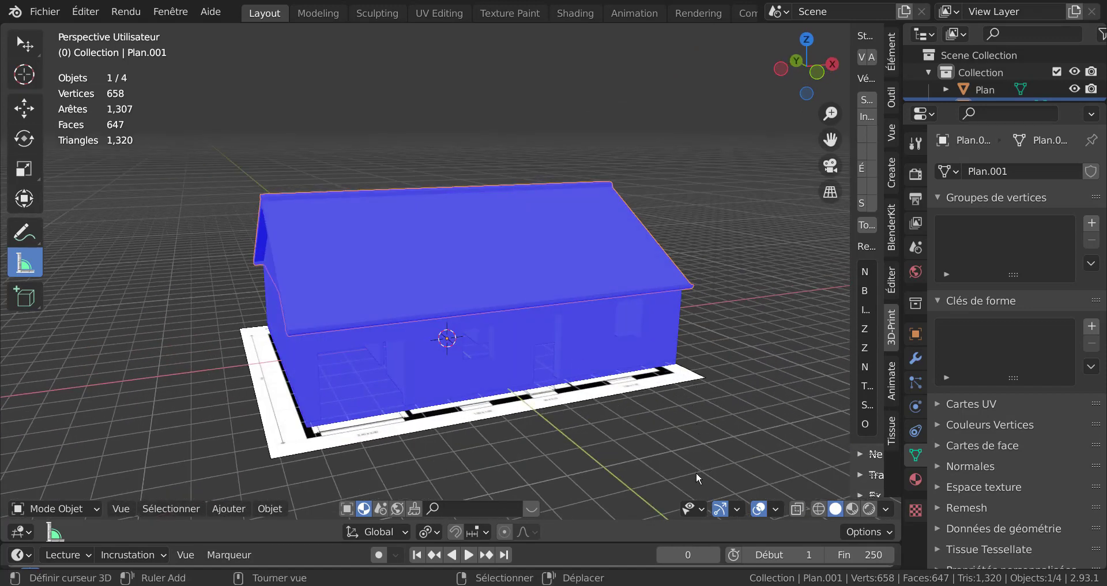
pyautogui.moveTo(456, 326); pyautogui.dragTo(454, 224, button='middle')
pyautogui.scroll(5, 428, 168)
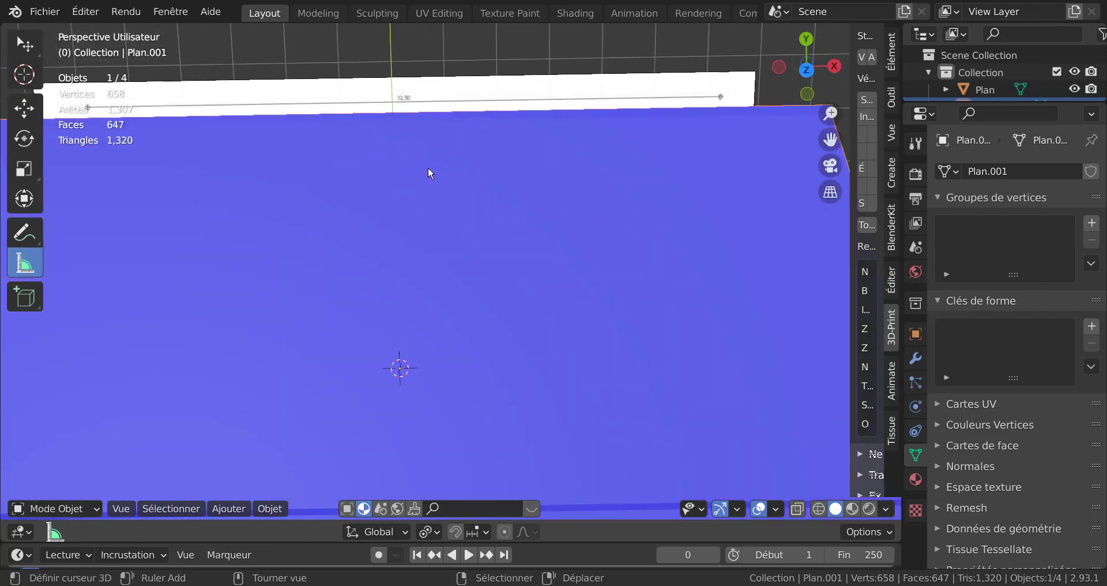
pyautogui.scroll(-5, 483, 262)
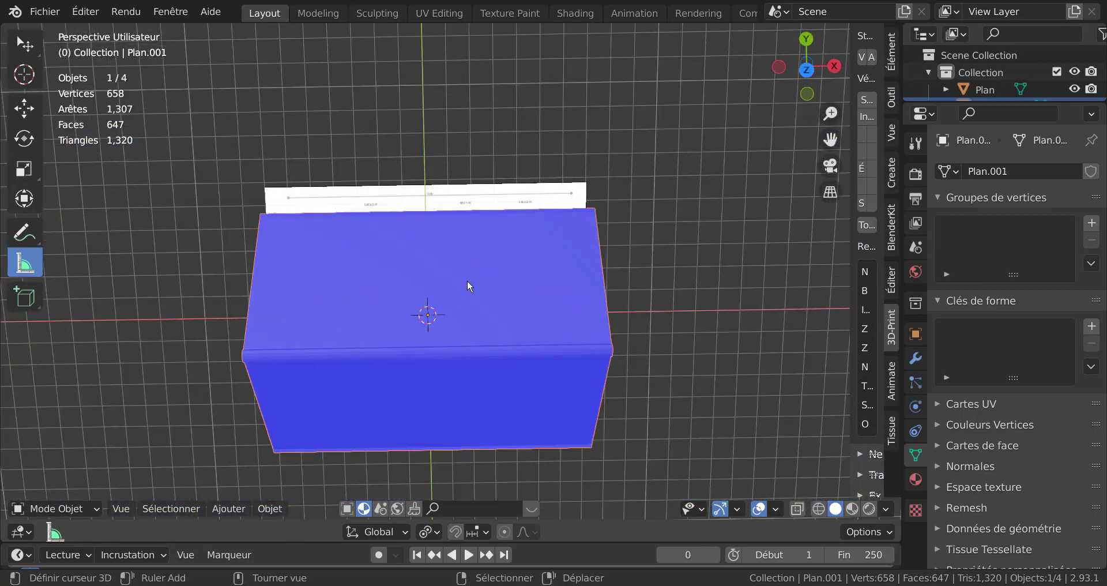
pyautogui.moveTo(467, 281); pyautogui.dragTo(505, 307, button='middle')
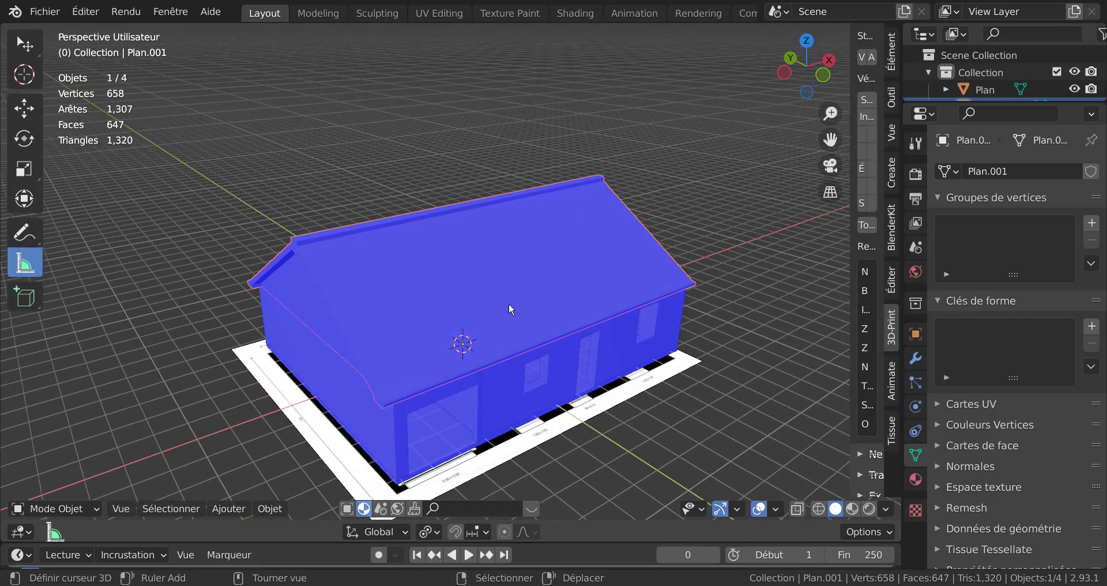
pyautogui.scroll(-3, 504, 310)
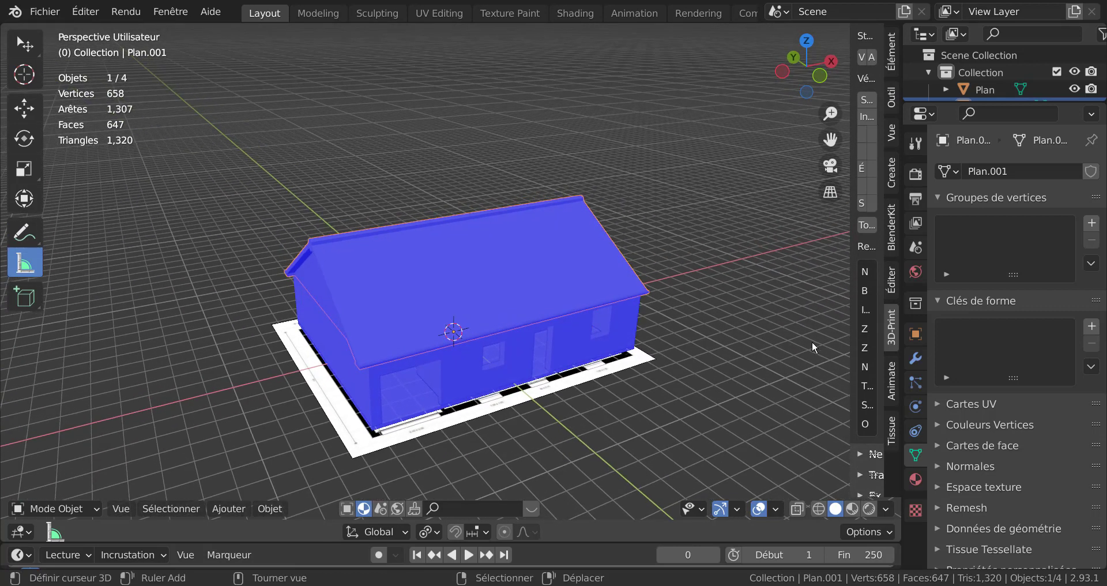
pyautogui.moveTo(851, 254); pyautogui.dragTo(744, 255)
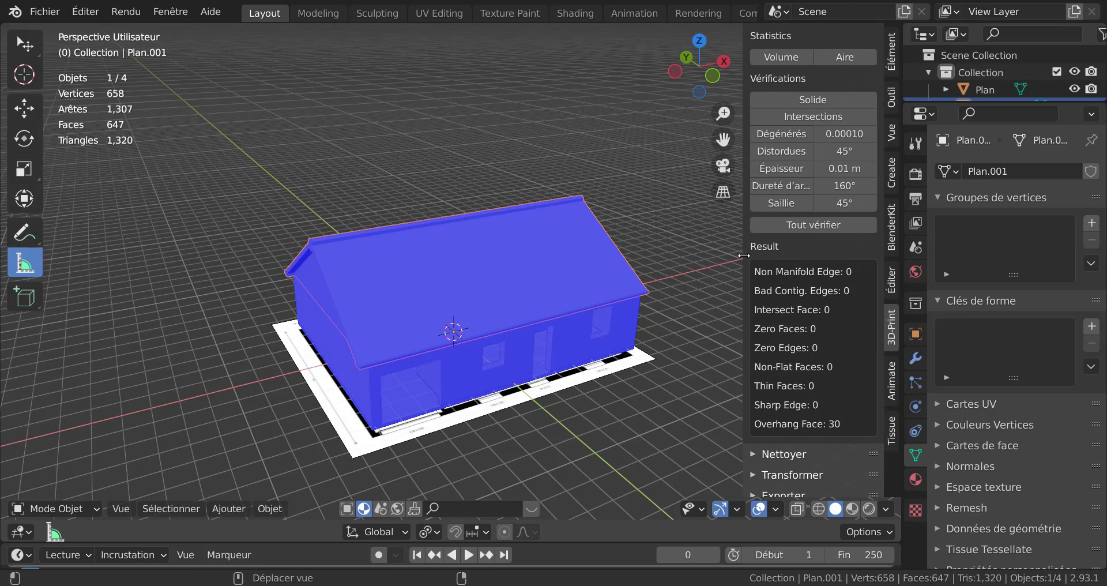
# Set the scene's length unit to centimeters and the unit scale to 1
pyautogui.moveTo(744, 255); pyautogui.dragTo(783, 271)
pyautogui.click(796, 247)
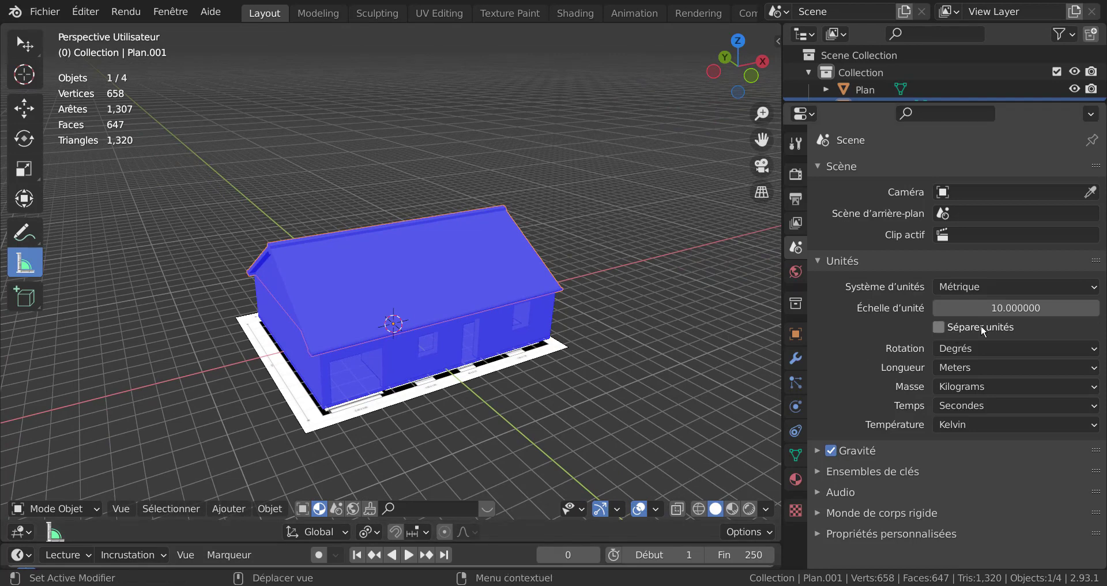
pyautogui.click(962, 368)
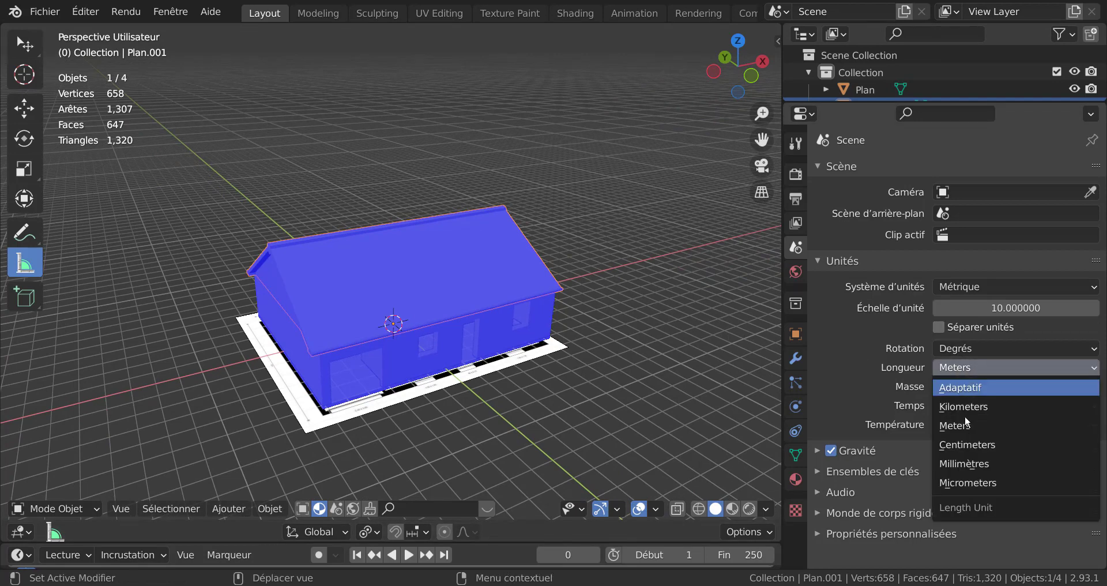
pyautogui.click(968, 445)
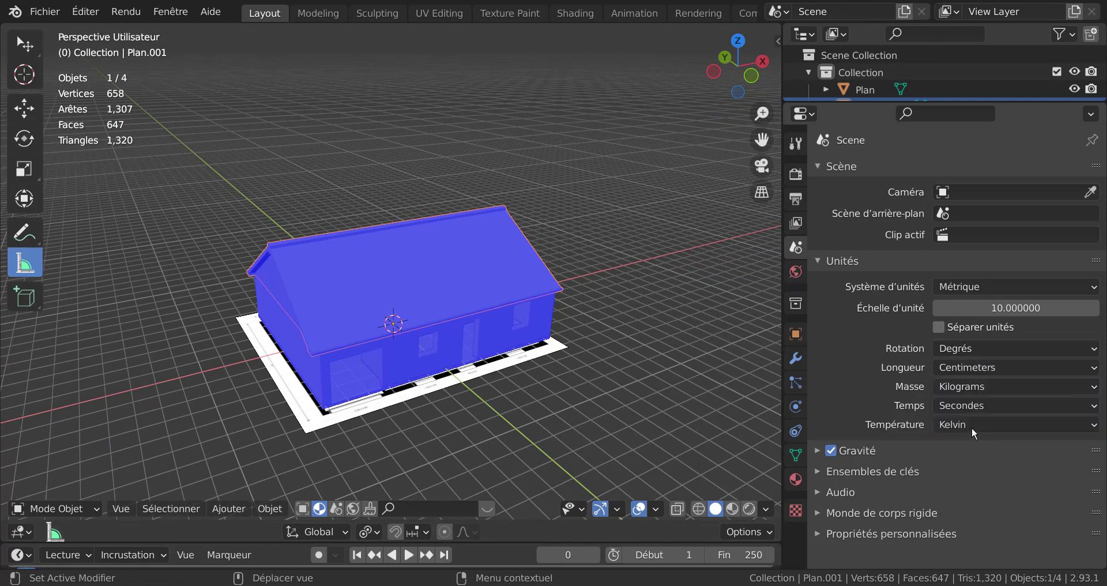
pyautogui.click(1016, 308)
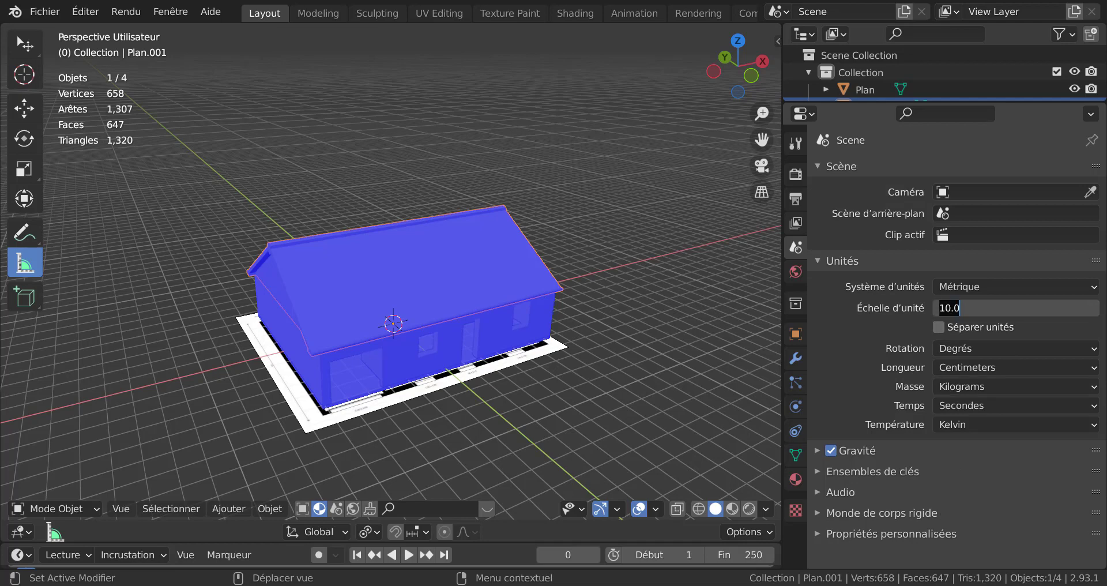
pyautogui.write('1')
pyautogui.press('Return')
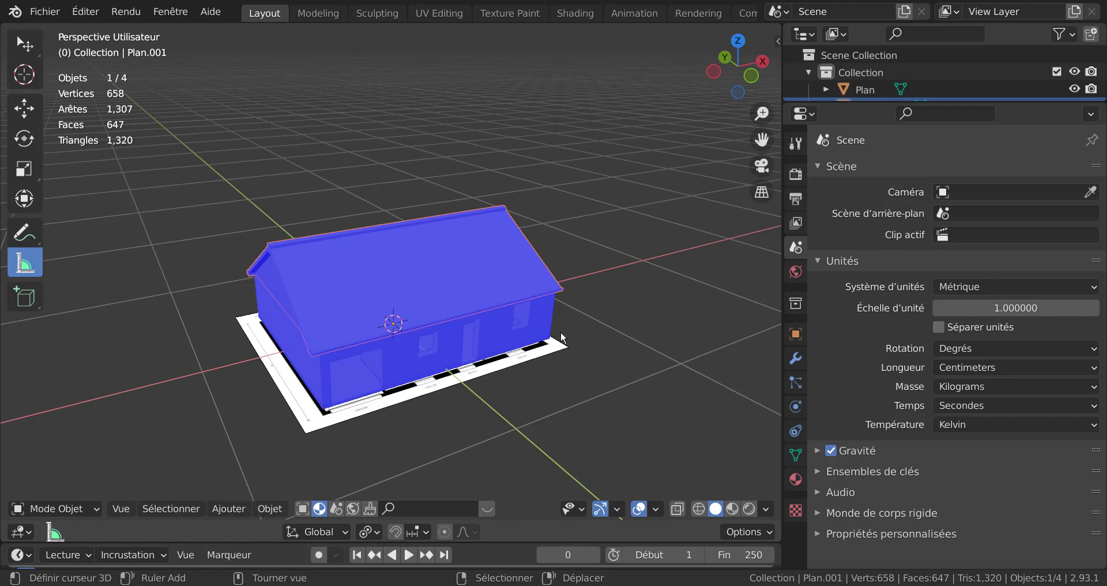
# Select all the objects of the house model and scale them uniformly by 0.2
pyautogui.moveTo(564, 338); pyautogui.dragTo(469, 341, button='middle')
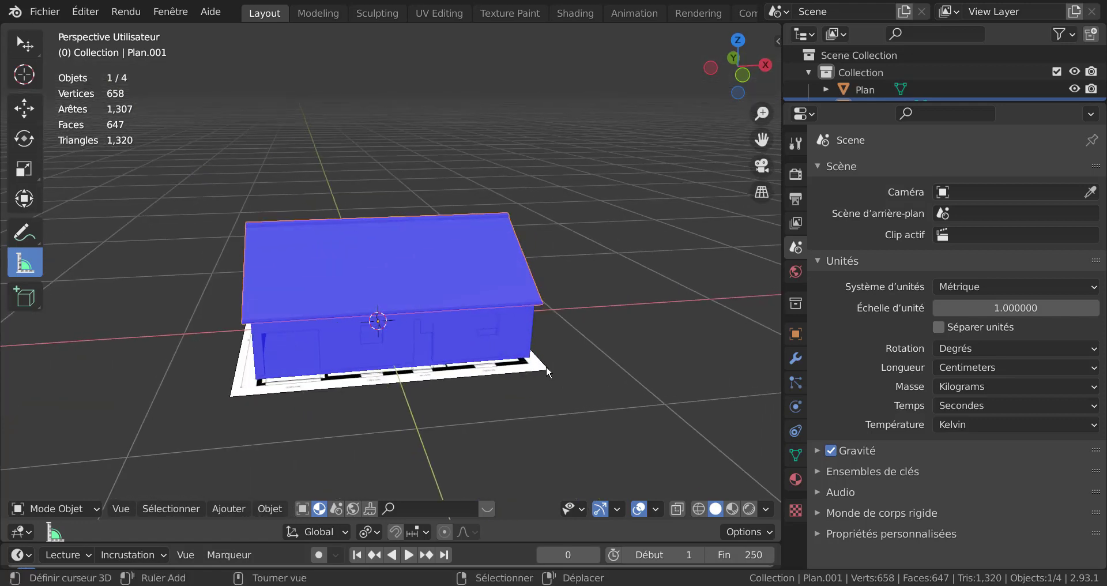
pyautogui.moveTo(545, 366); pyautogui.dragTo(503, 307, button='middle')
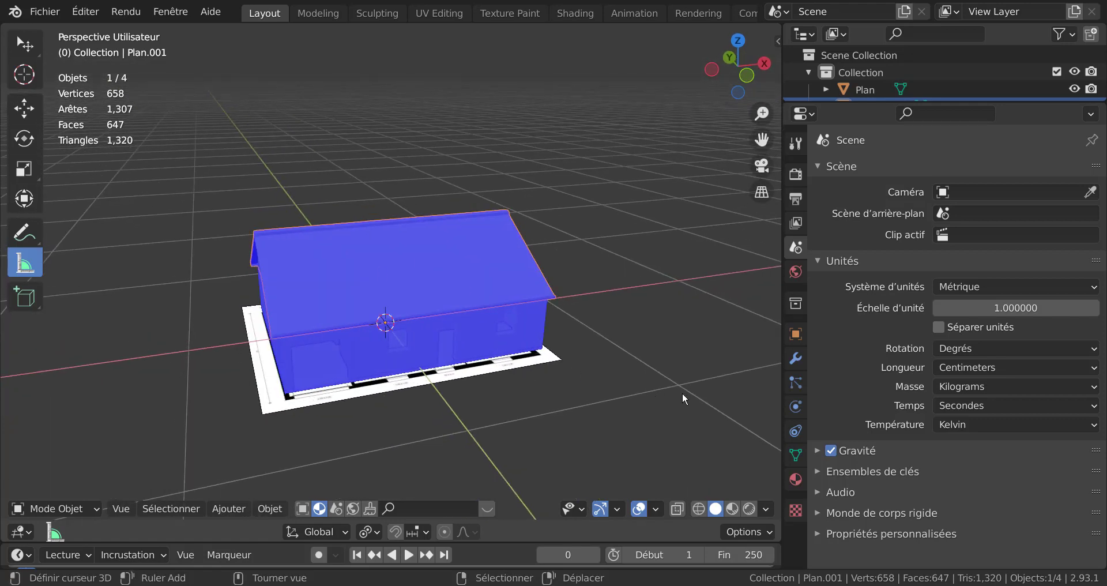
pyautogui.press('a')
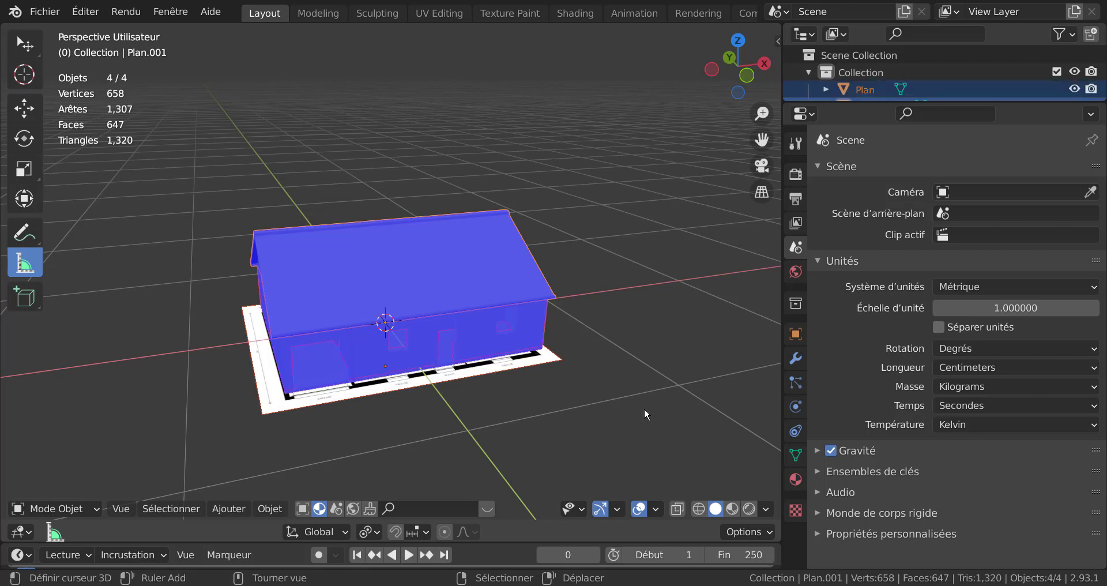
pyautogui.press('s')
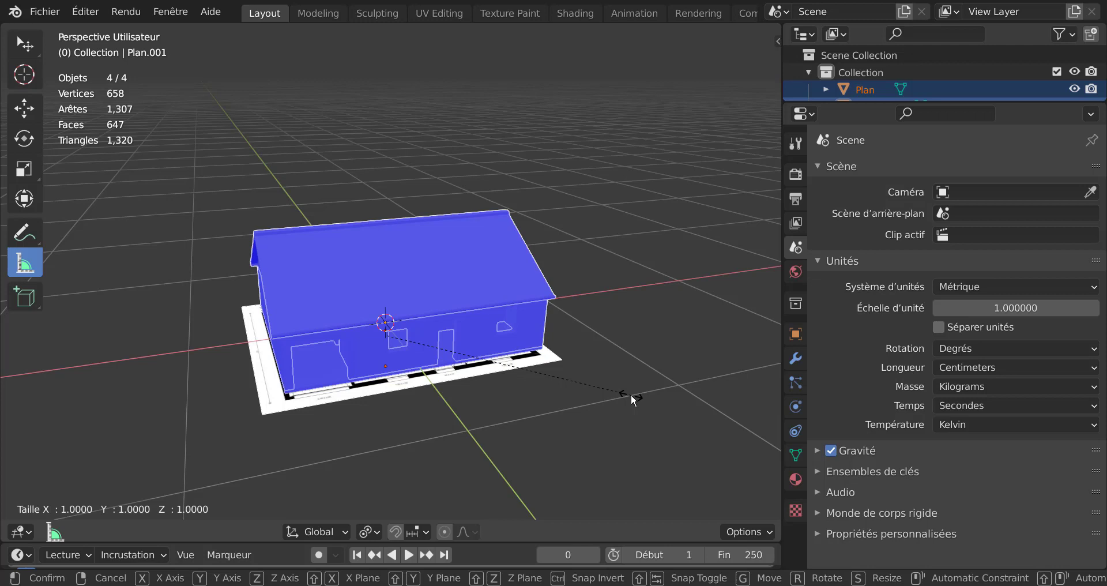
pyautogui.write('0.2')
pyautogui.press('Return')
pyautogui.scroll(2, 375, 396)
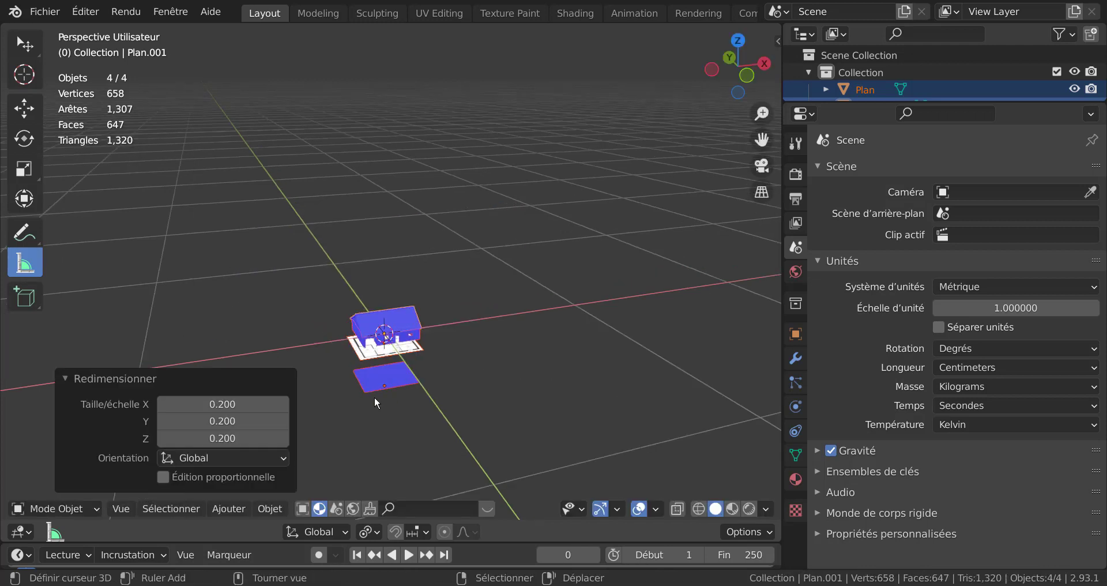
# Examine the scaled-down house, floor plan and base slab from several angles and up close for view clipping
pyautogui.keyDown('shift'); pyautogui.moveTo(414, 395); pyautogui.dragTo(440, 314, button='middle'); pyautogui.keyUp('shift')
pyautogui.scroll(2, 423, 360)
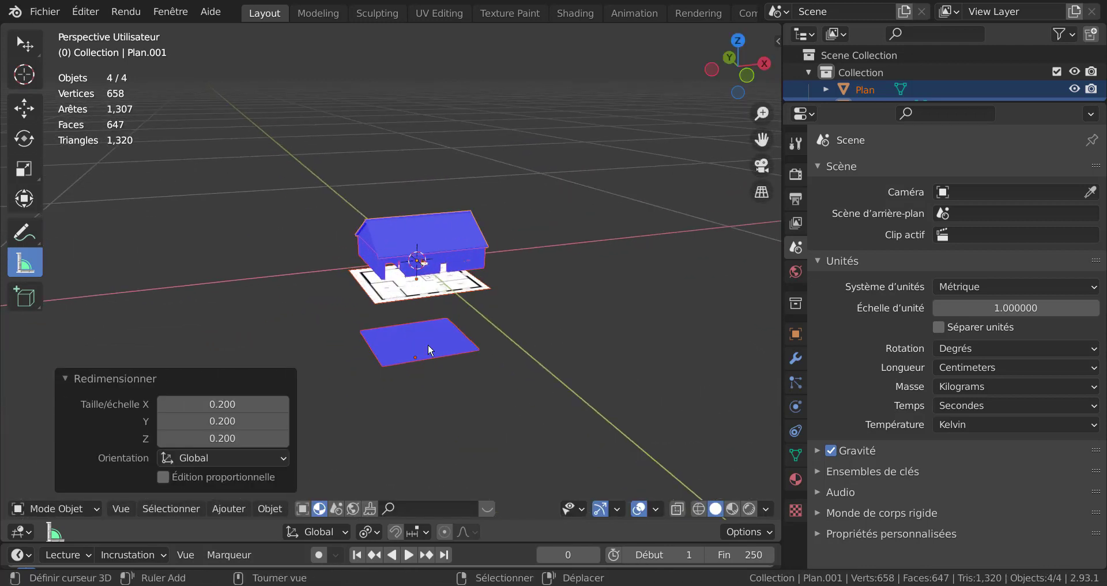
pyautogui.scroll(1, 429, 350)
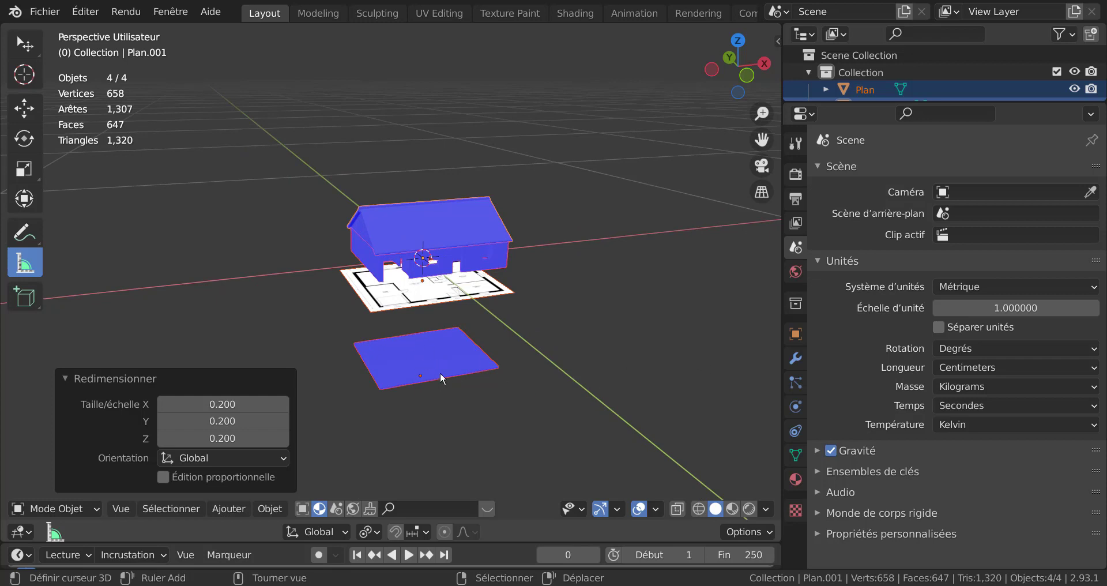
pyautogui.moveTo(604, 346)
pyautogui.mouseDown(button='middle')
pyautogui.moveTo(552, 341)
pyautogui.moveTo(618, 341)
pyautogui.mouseUp(button='middle')
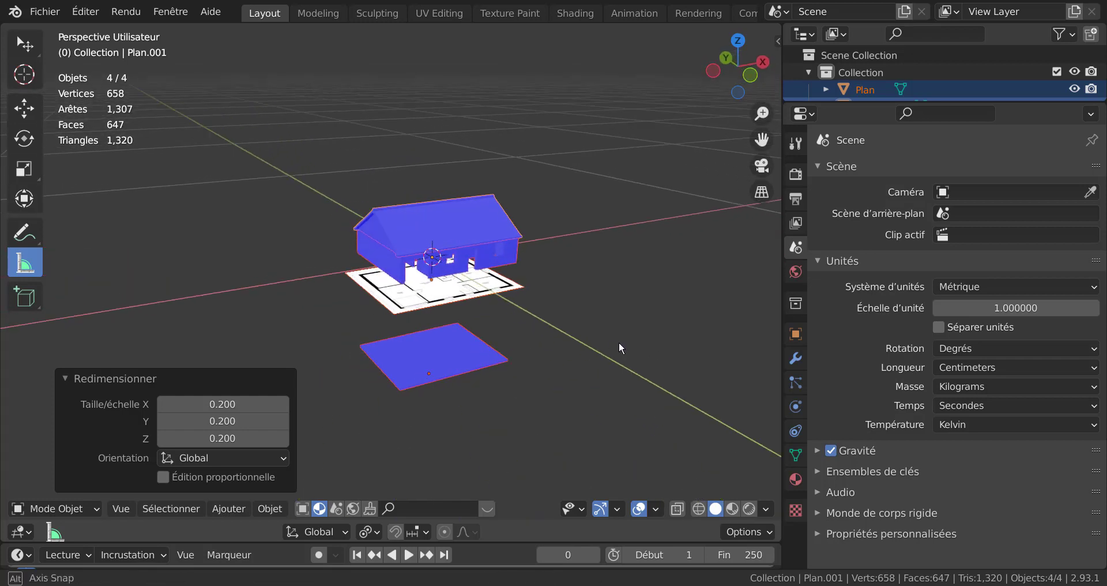
pyautogui.scroll(3, 555, 291)
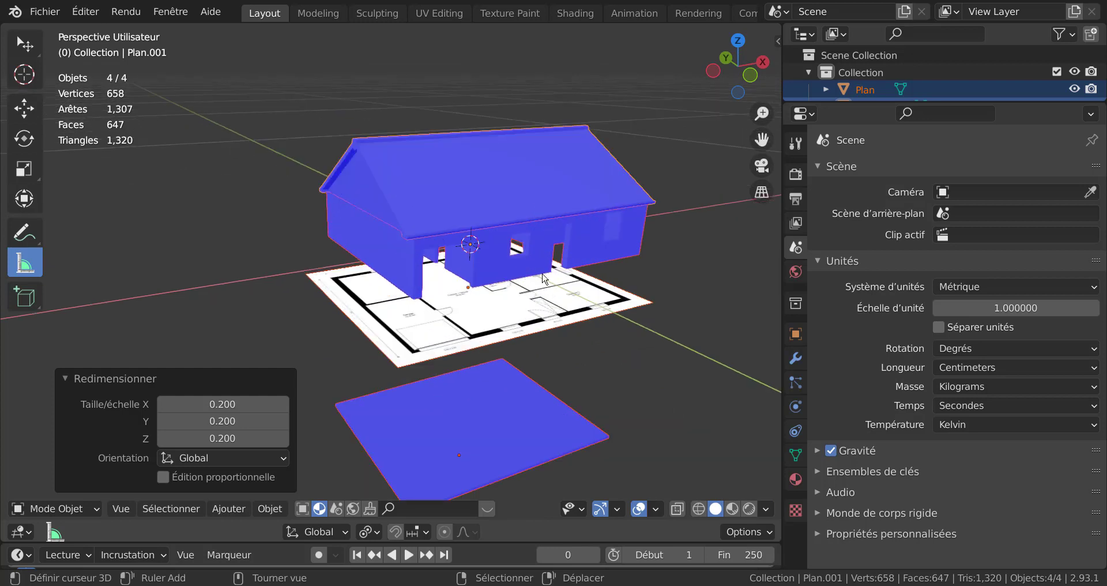
pyautogui.moveTo(611, 288); pyautogui.dragTo(556, 327, button='middle')
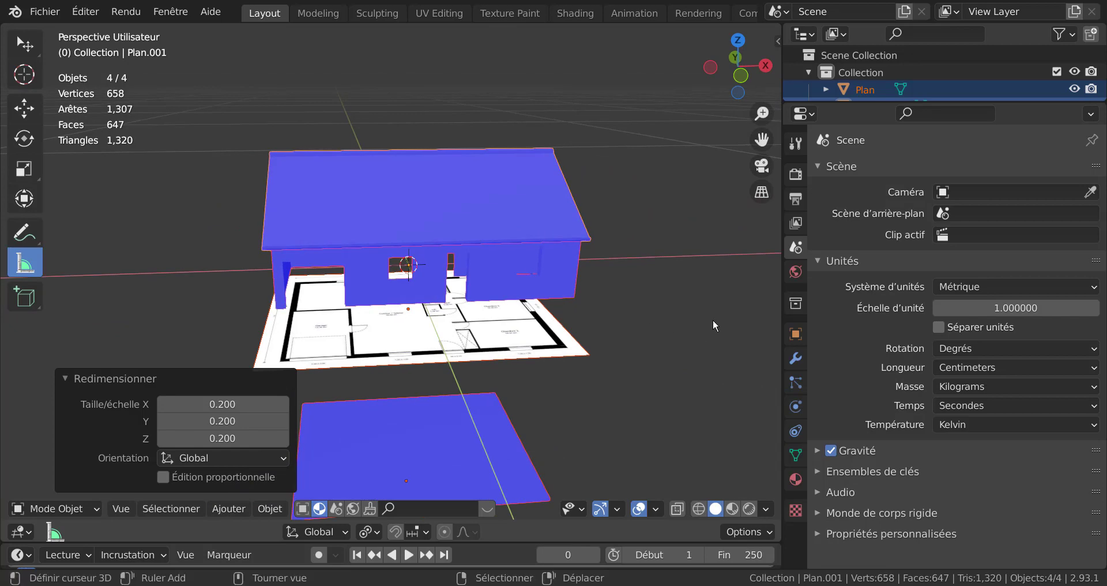
pyautogui.scroll(5, 575, 316)
pyautogui.scroll(-3, 576, 247)
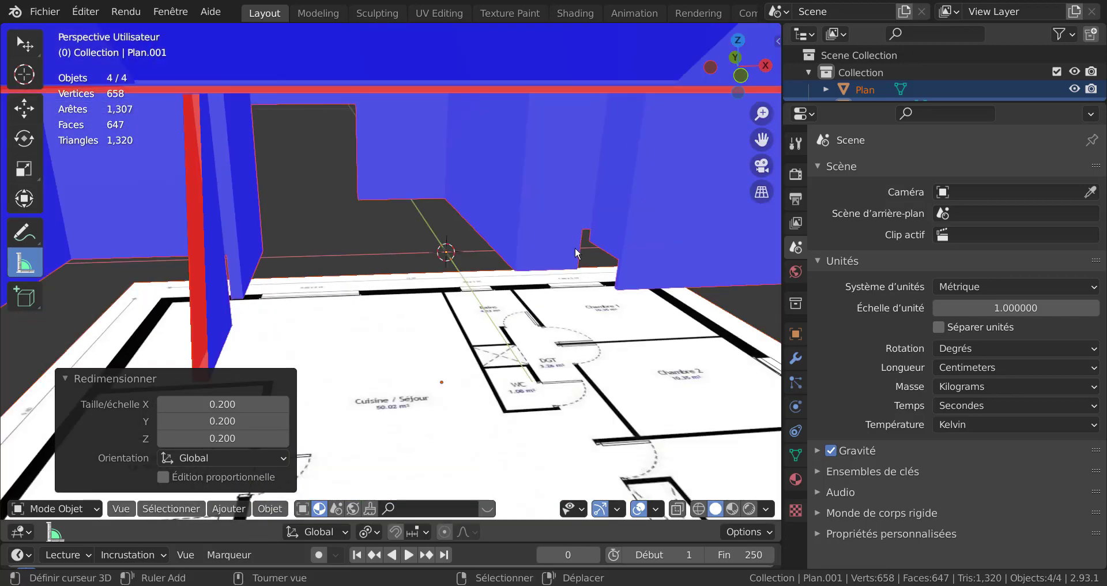
pyautogui.scroll(-3, 575, 237)
pyautogui.scroll(3, 575, 236)
pyautogui.scroll(-3, 576, 242)
pyautogui.scroll(5, 574, 240)
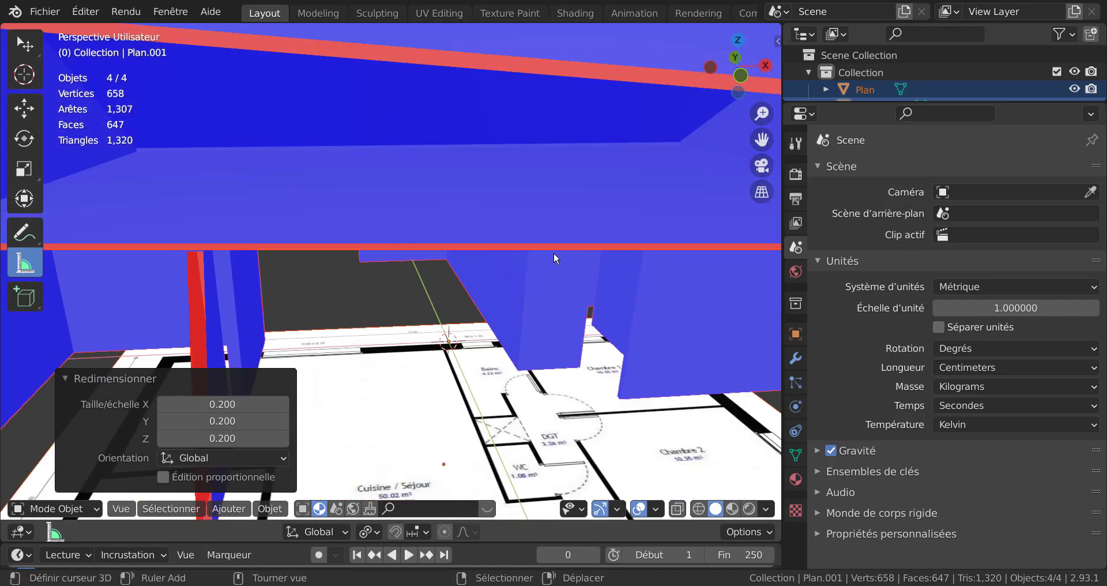
pyautogui.scroll(-4, 555, 258)
# Set the viewport's clipping start distance to 1 cm and check the display close to the house
pyautogui.press('n')
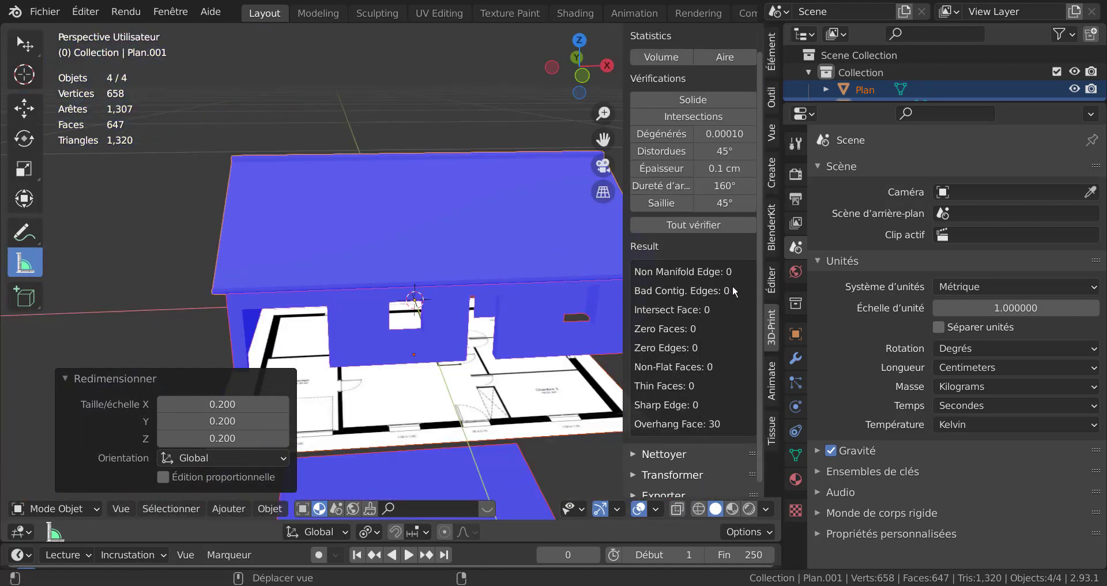
pyautogui.click(771, 133)
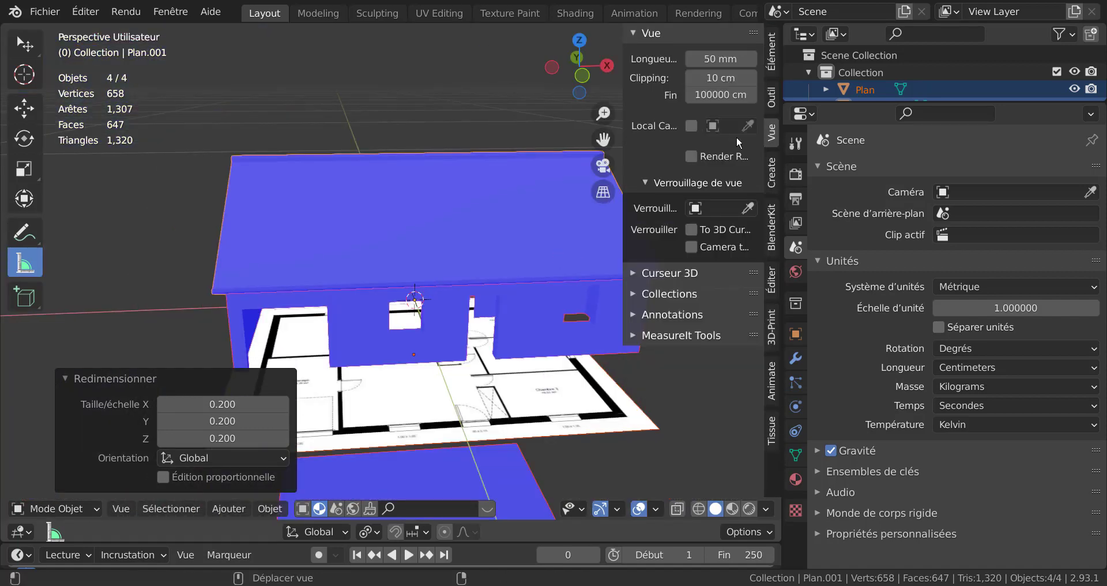
pyautogui.click(713, 77)
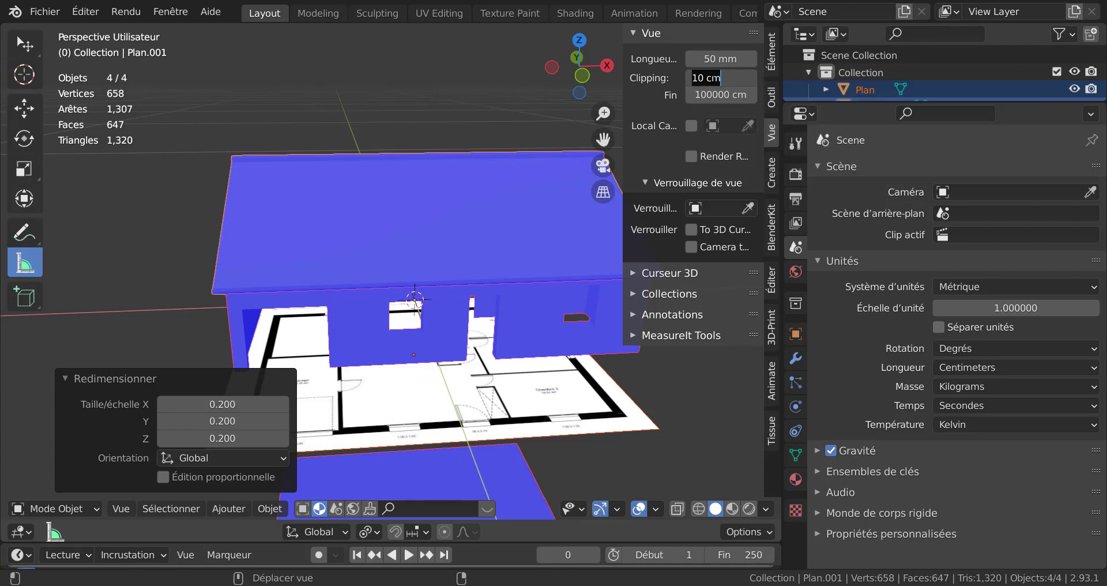
pyautogui.write('1')
pyautogui.press('Return')
pyautogui.scroll(6, 496, 230)
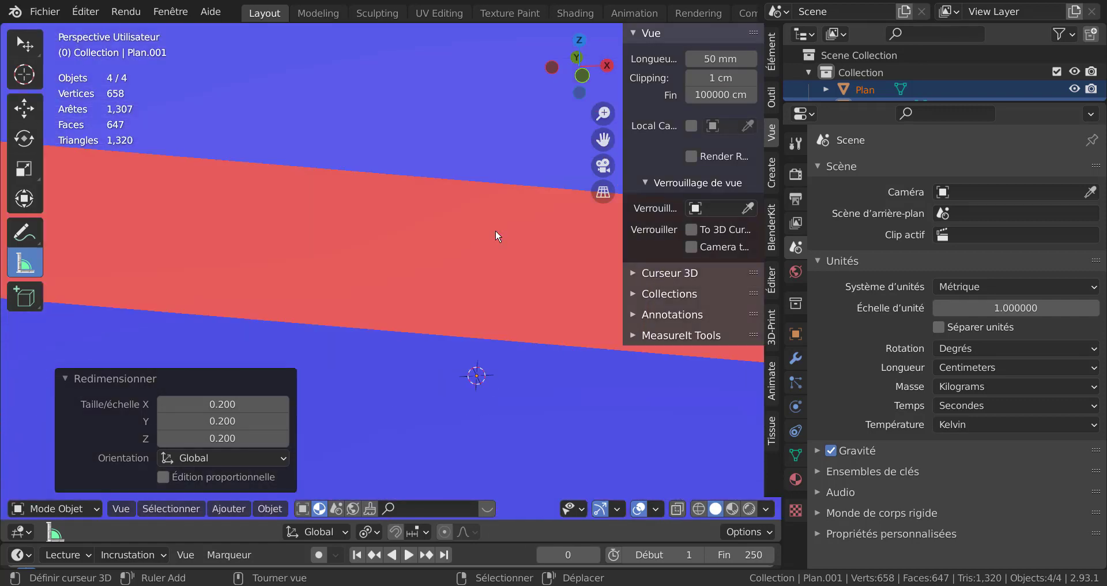
pyautogui.scroll(-2, 352, 240)
pyautogui.moveTo(353, 241); pyautogui.dragTo(336, 177, button='middle')
pyautogui.scroll(-4, 419, 226)
# Move the base slab up along Z by about 21.3 cm to meet the underside of the walls
pyautogui.click(341, 202)
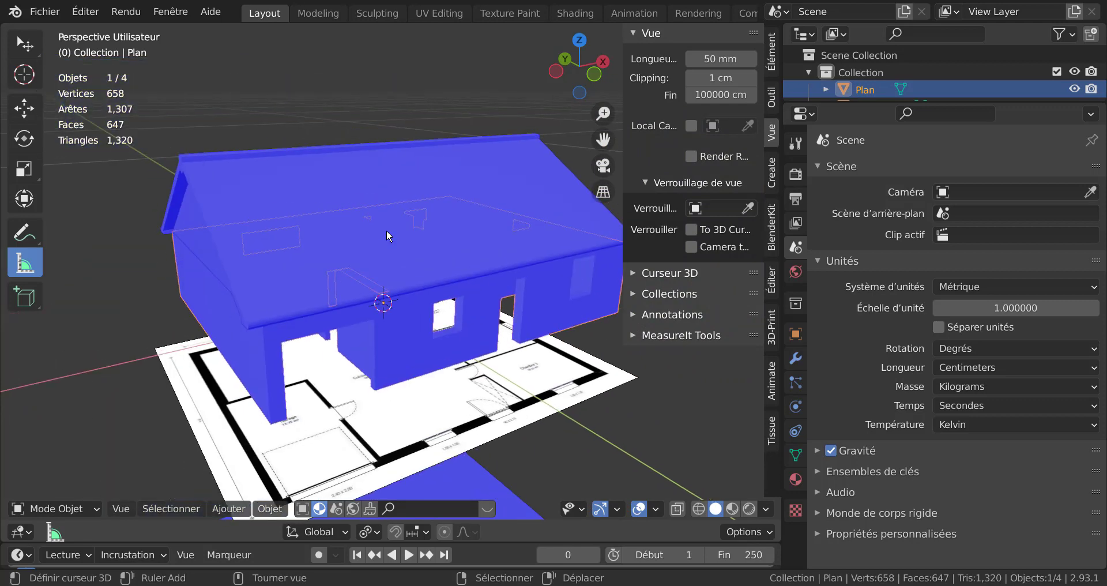
pyautogui.scroll(4, 386, 230)
pyautogui.moveTo(387, 230); pyautogui.dragTo(38, 185, button='middle')
pyautogui.scroll(3, 299, 203)
pyautogui.scroll(-6, 269, 182)
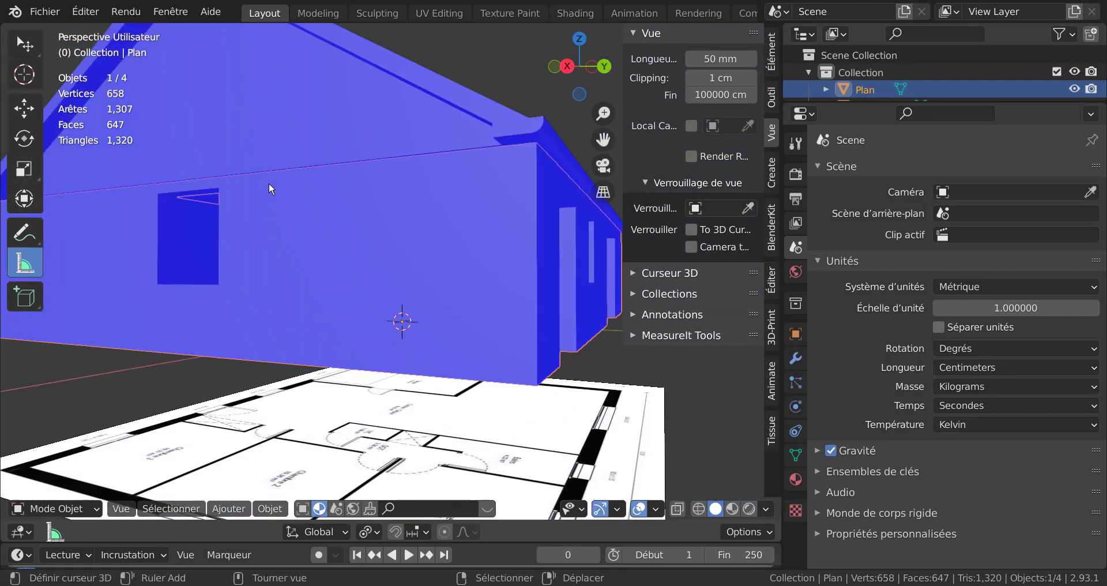
pyautogui.rightClick(374, 493)
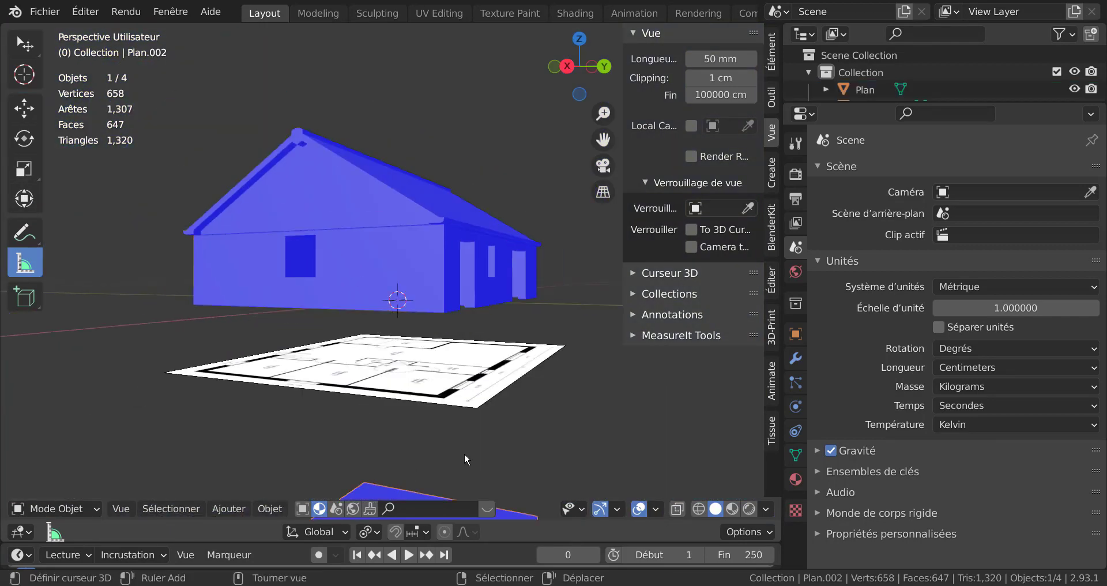
pyautogui.press('g')
pyautogui.press('z')
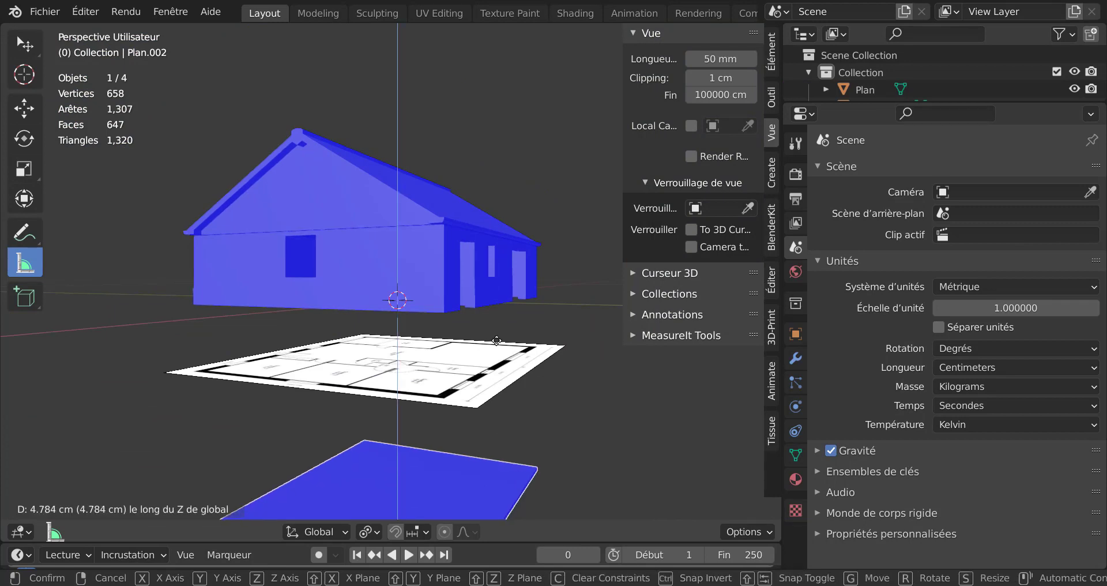
pyautogui.click(482, 205)
pyautogui.moveTo(482, 206); pyautogui.dragTo(381, 353, button='middle')
pyautogui.scroll(1, 384, 354)
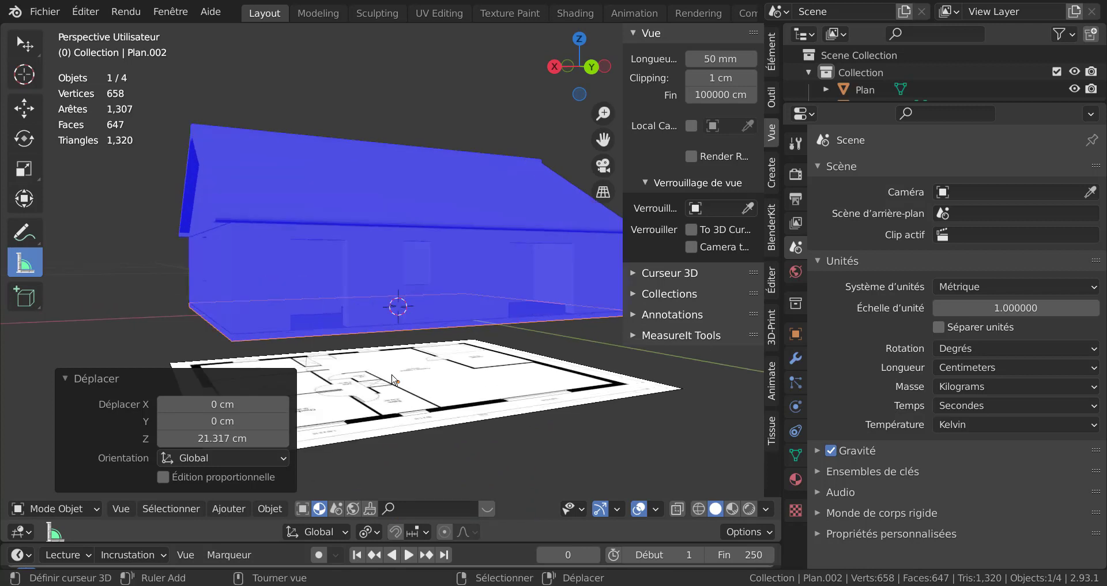
# Set the base slab's origin to its geometry
pyautogui.click(230, 510)
pyautogui.moveTo(270, 509)
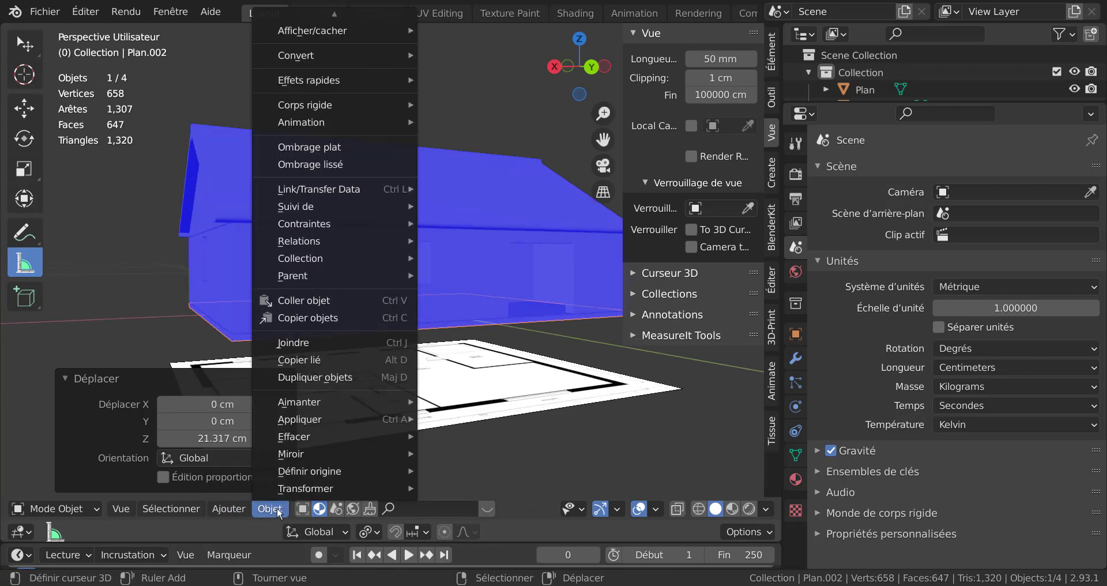
pyautogui.moveTo(277, 473)
pyautogui.click(500, 489)
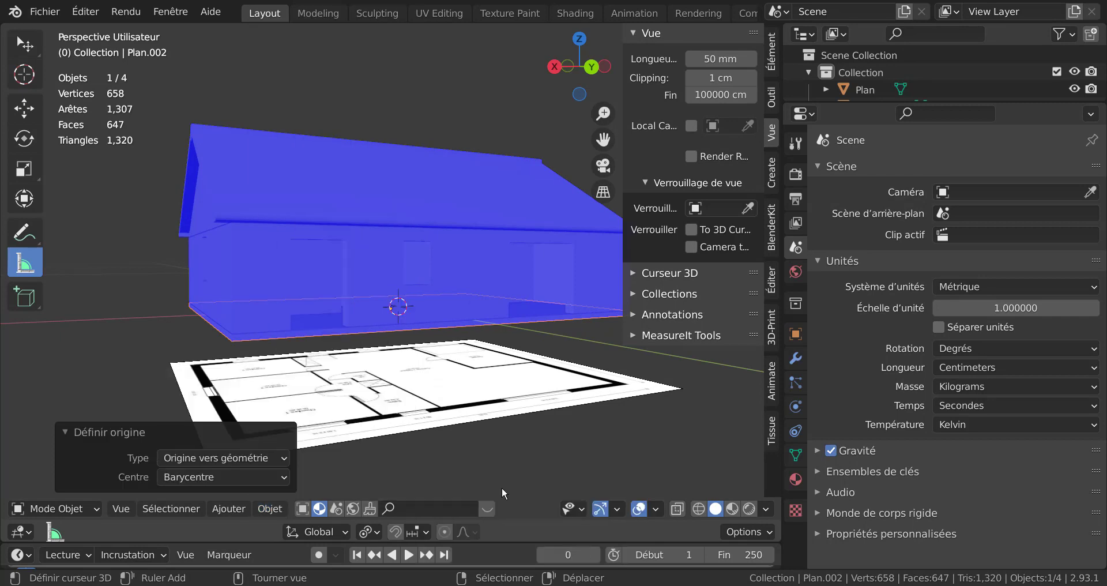
pyautogui.moveTo(461, 425); pyautogui.dragTo(392, 188, button='middle')
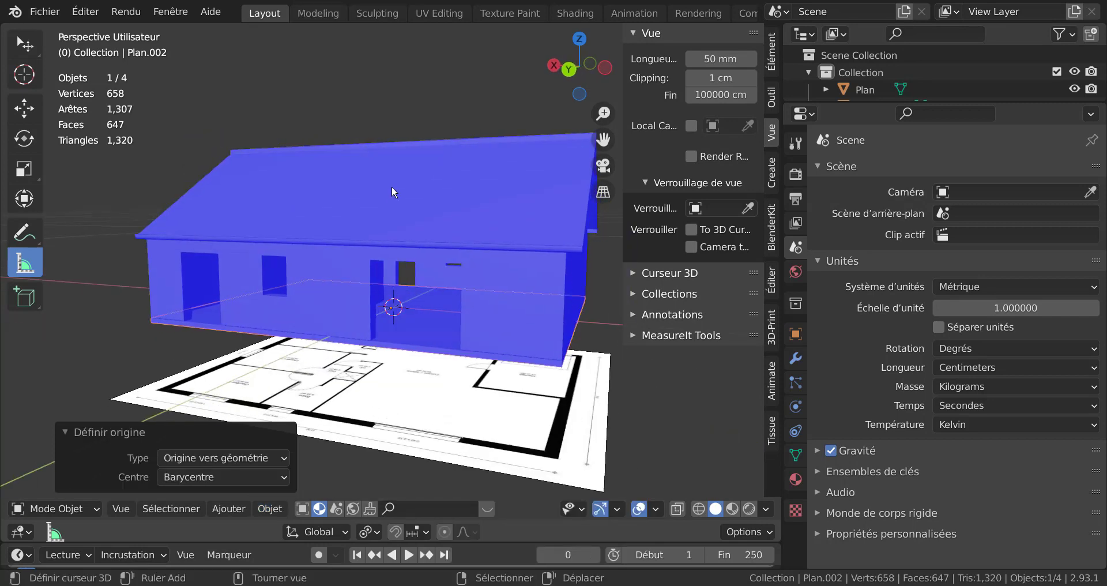
# Select the roof and set its origin to its geometry
pyautogui.click(392, 187)
pyautogui.moveTo(379, 238); pyautogui.dragTo(490, 231, button='middle')
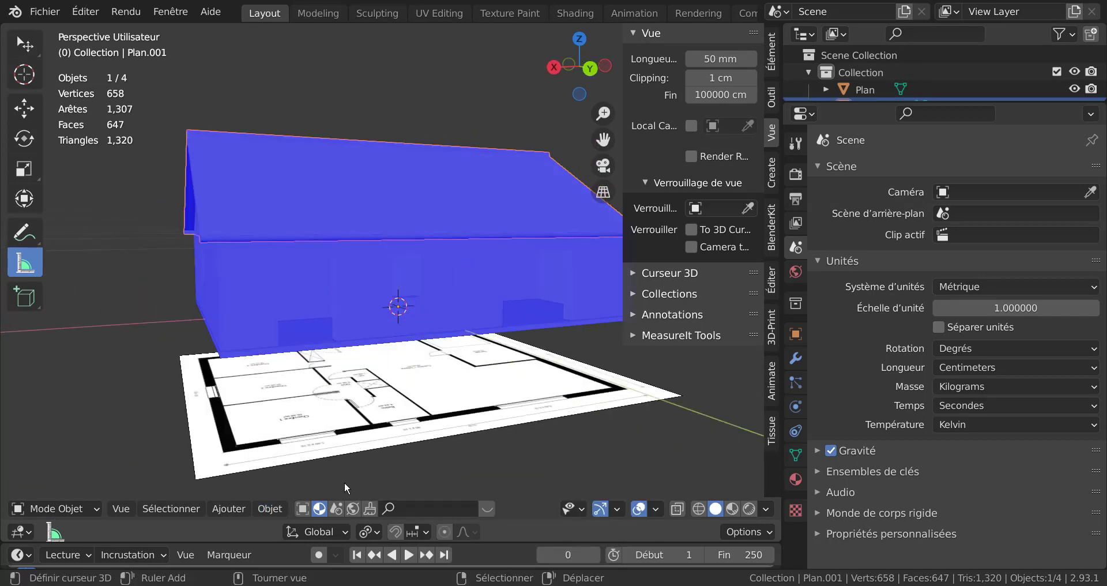
pyautogui.click(263, 507)
pyautogui.moveTo(299, 469)
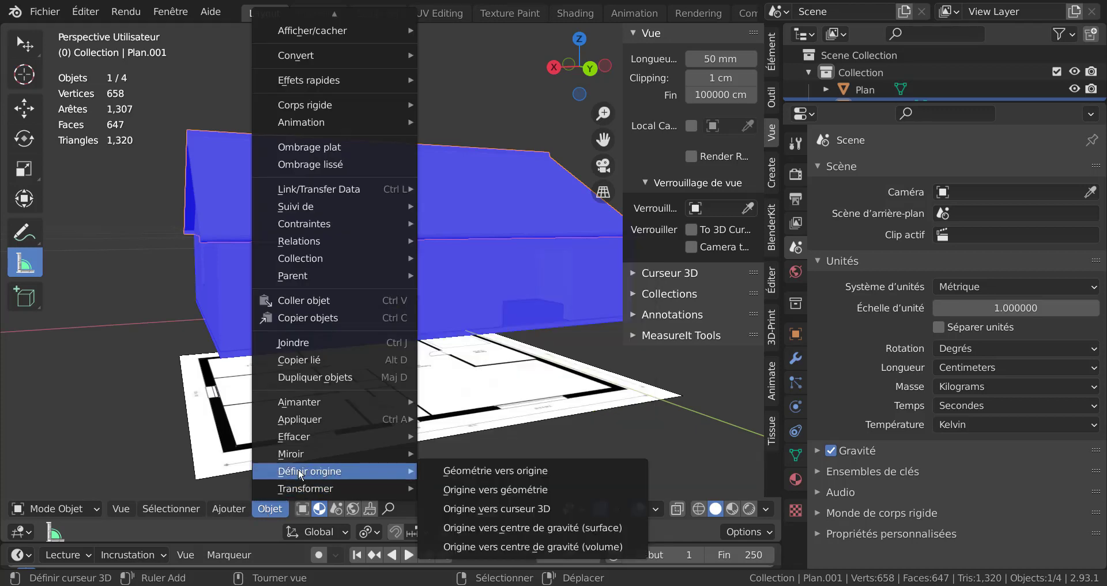
pyautogui.click(500, 488)
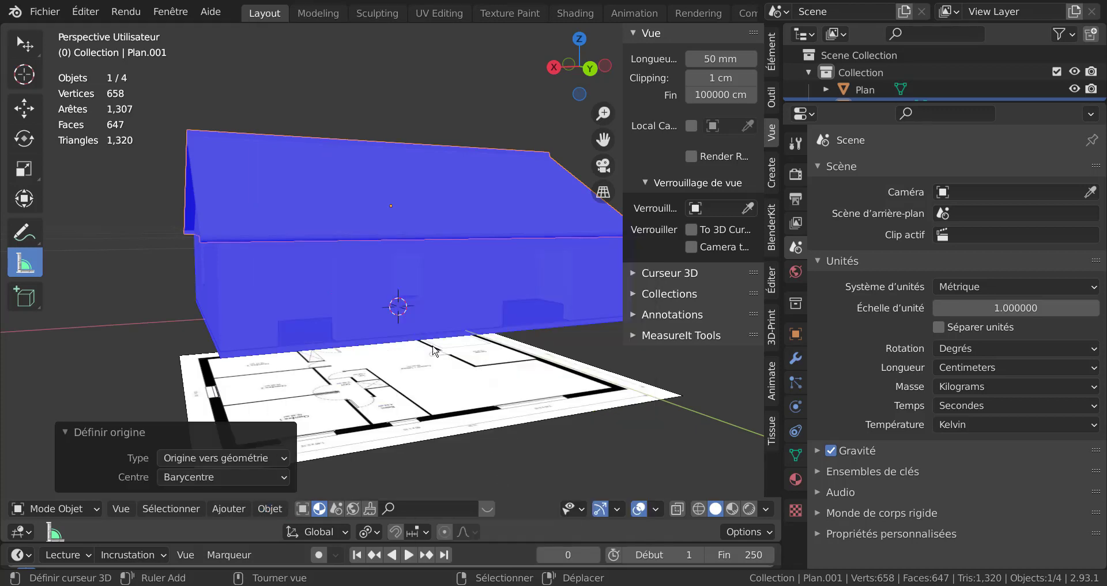
# Select the walls and set their origin to their geometry
pyautogui.click(424, 279)
pyautogui.click(267, 510)
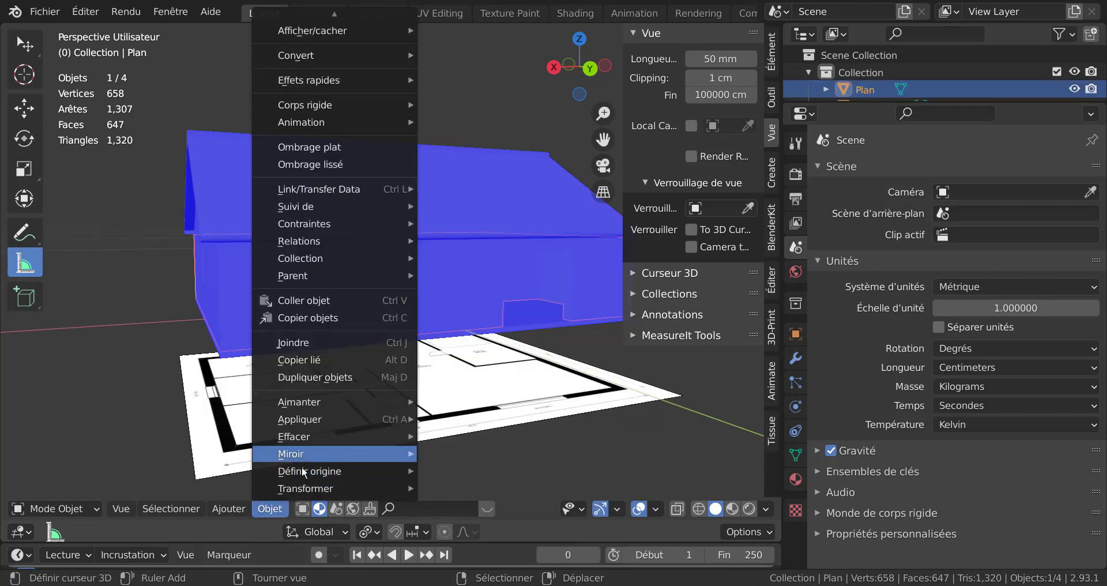
pyautogui.moveTo(306, 470)
pyautogui.click(507, 489)
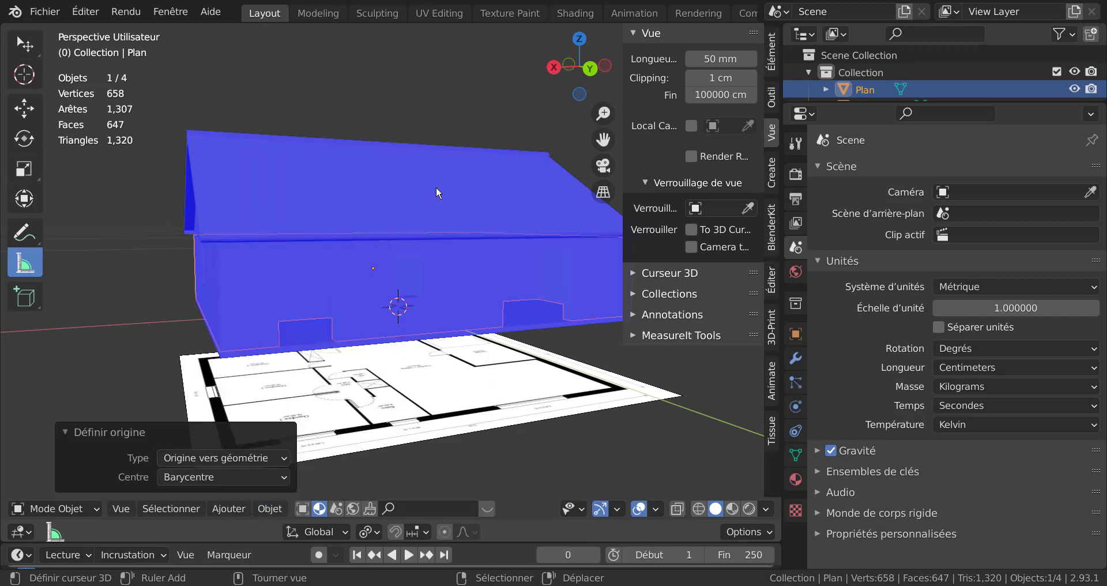
pyautogui.moveTo(448, 191); pyautogui.dragTo(491, 240, button='middle')
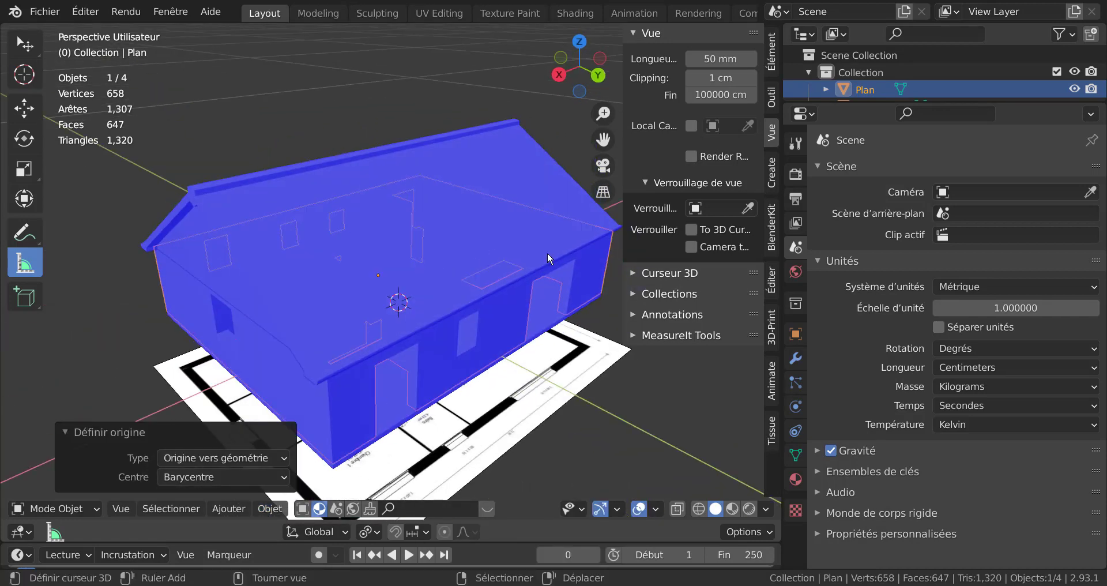
# Collapse the origin operation's settings and hide the sidebar to clear the 3D viewport
pyautogui.click(159, 428)
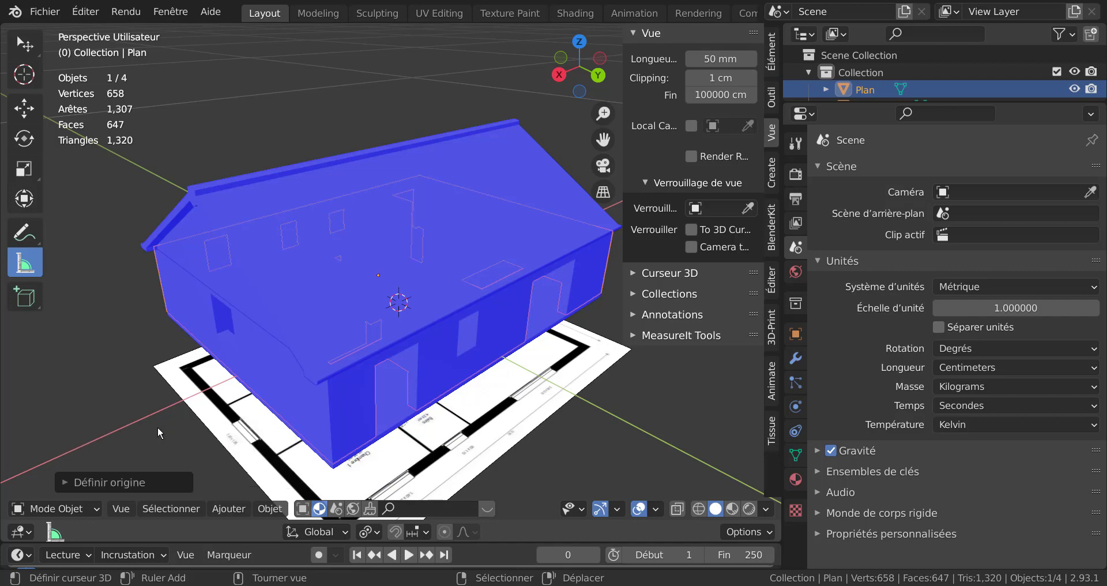
pyautogui.moveTo(360, 328); pyautogui.dragTo(390, 302, button='middle')
pyautogui.click(186, 509)
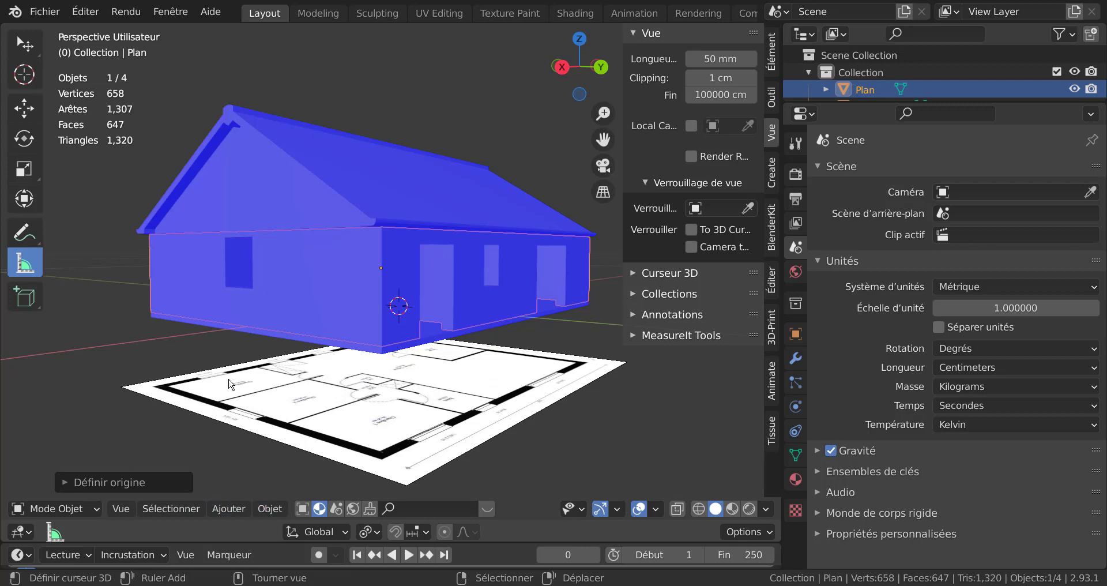
pyautogui.click(228, 509)
pyautogui.moveTo(177, 506)
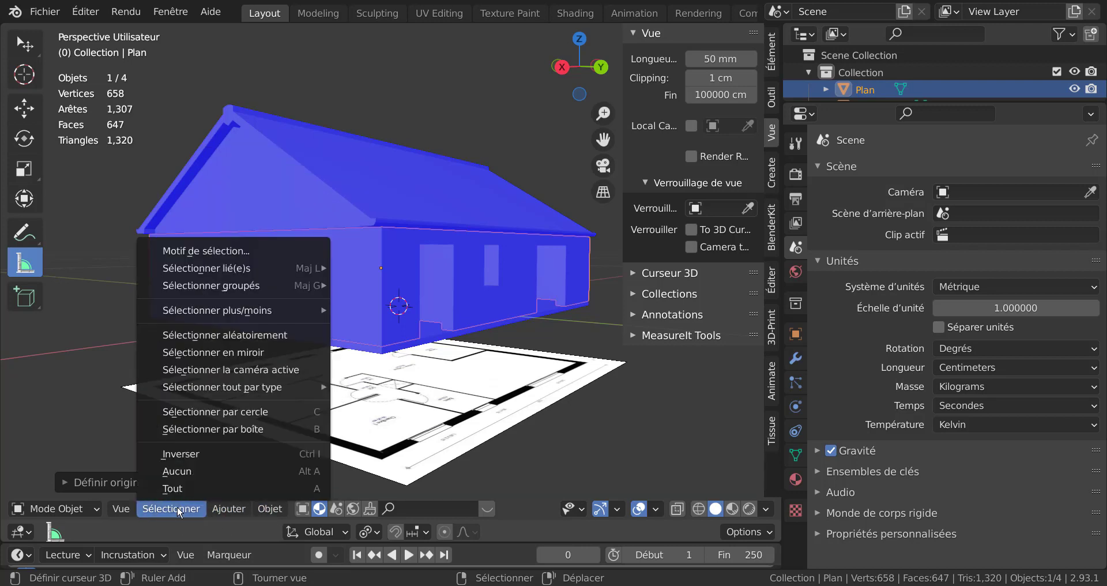
pyautogui.moveTo(459, 292); pyautogui.dragTo(440, 278, button='middle')
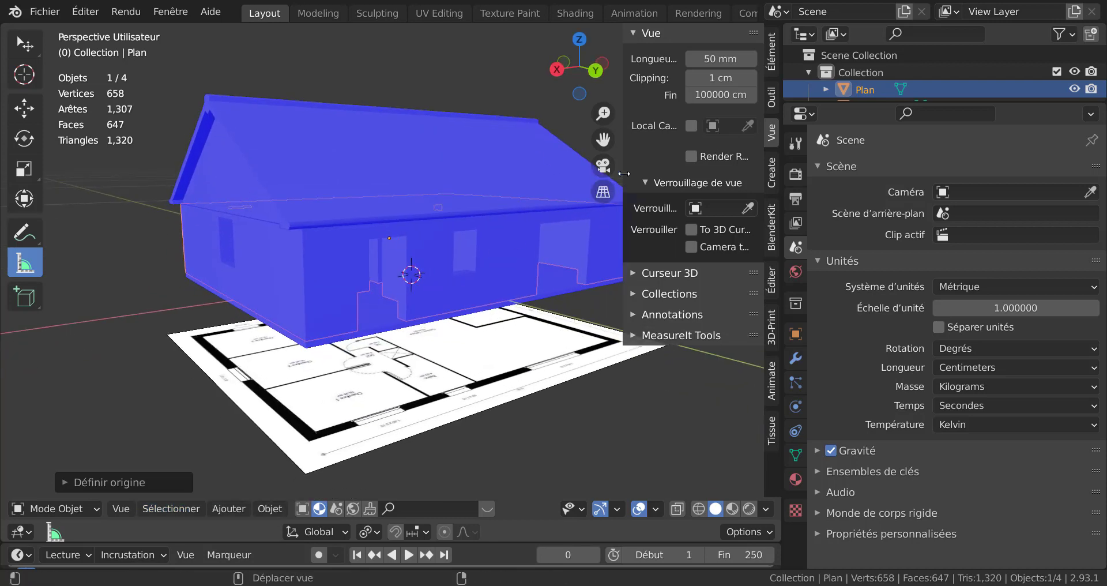
pyautogui.moveTo(623, 174); pyautogui.dragTo(698, 170)
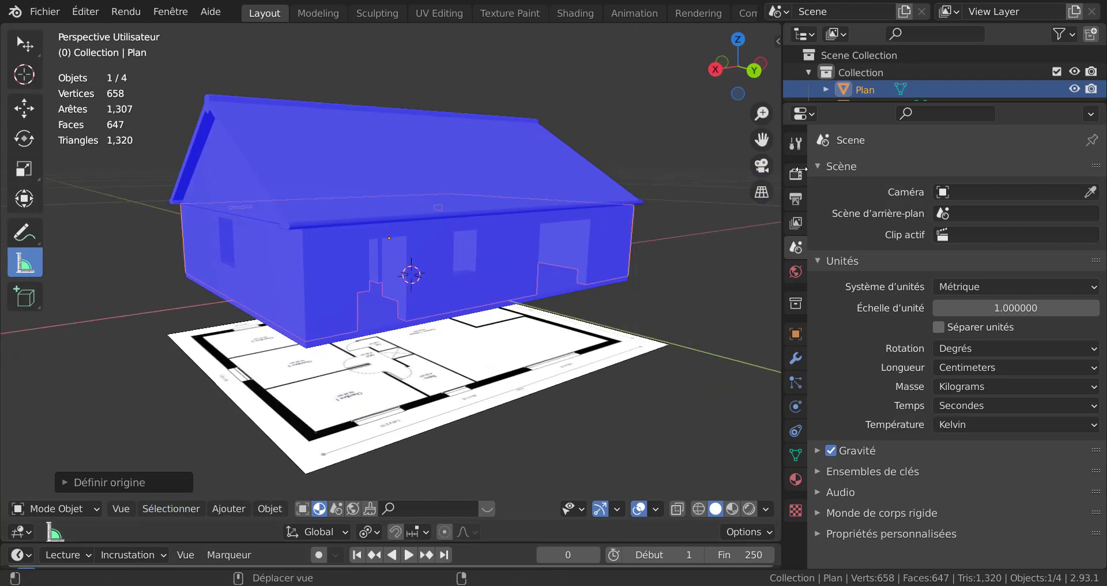
# Select the roof and turn off the face orientation overlay
pyautogui.click(391, 172)
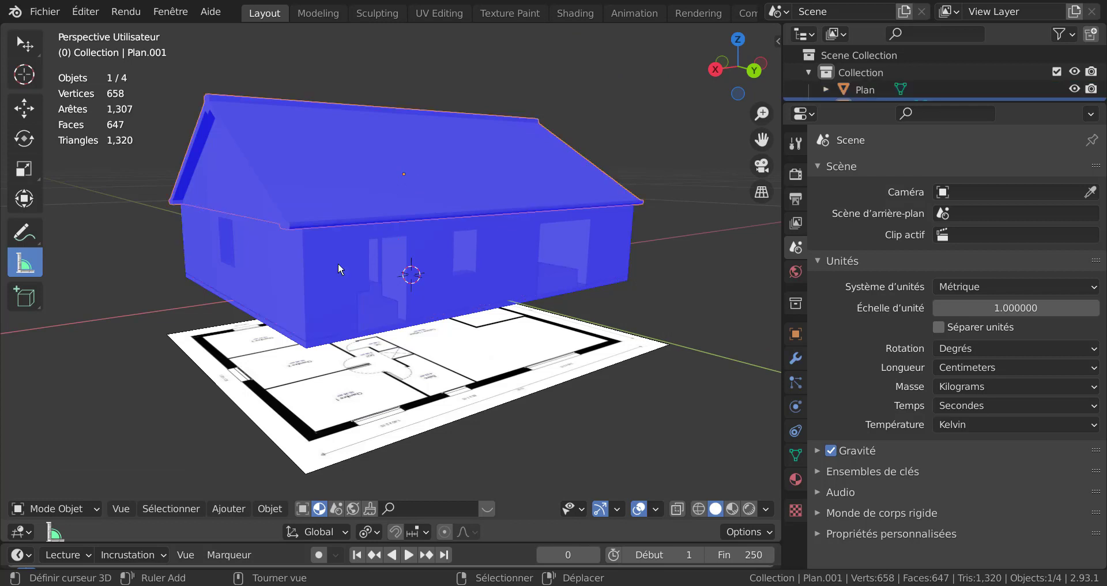
pyautogui.click(175, 508)
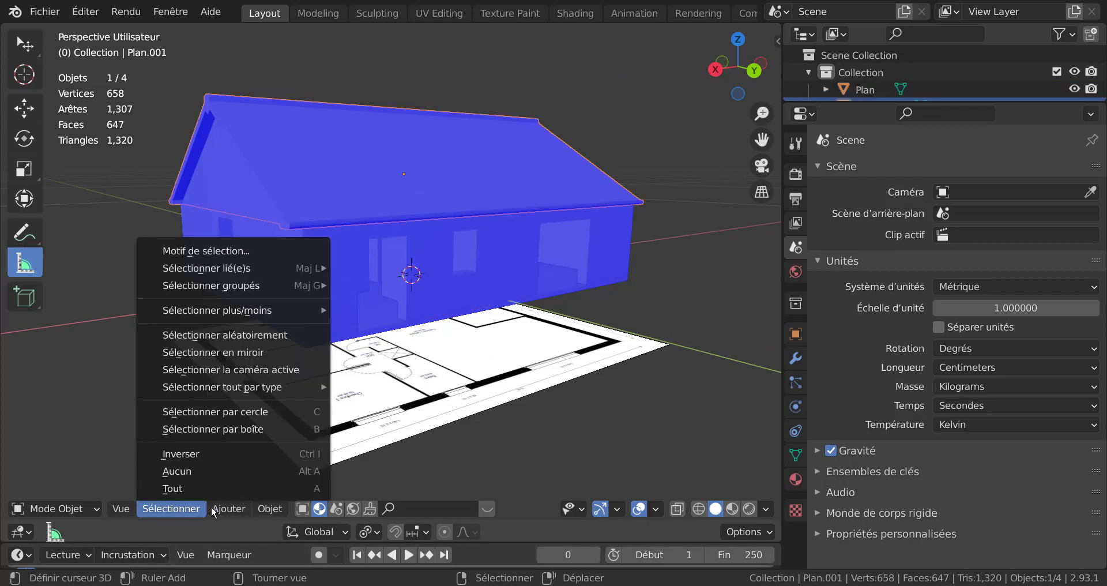
pyautogui.press('q')
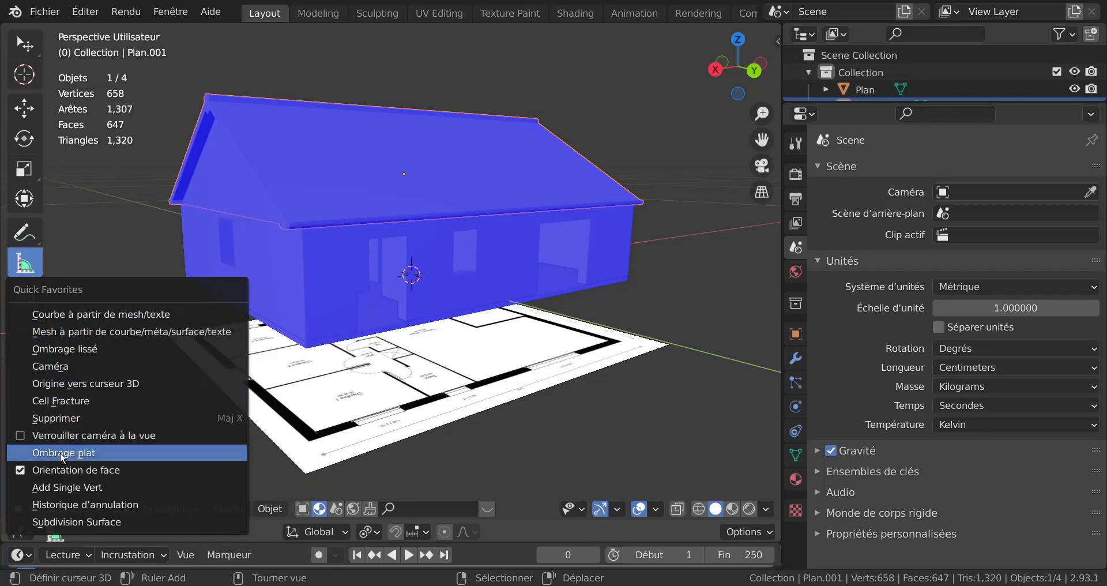
pyautogui.click(21, 470)
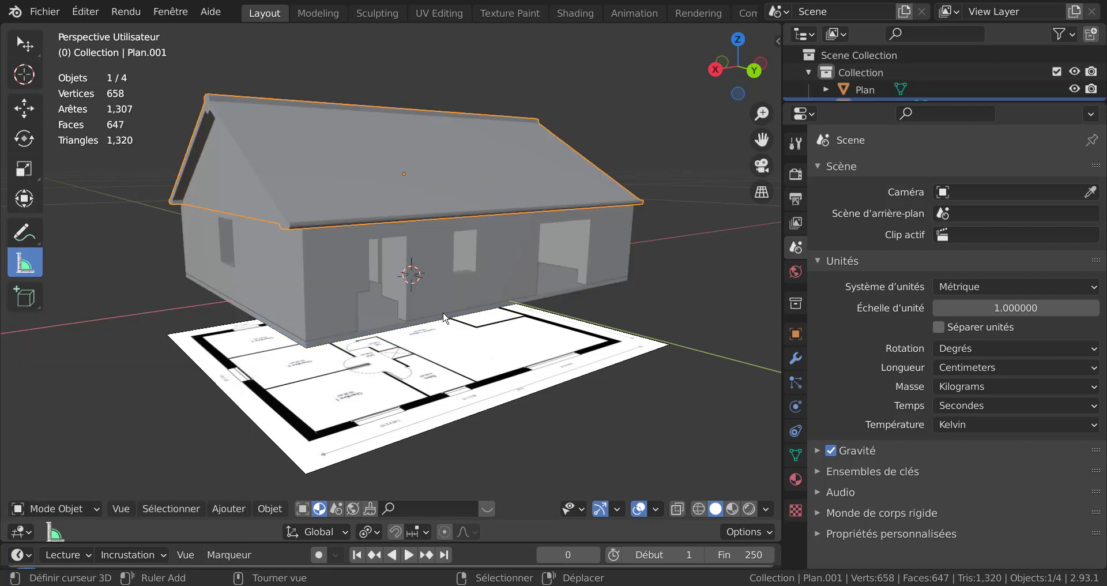
# Merge all of the roof's vertices by distance in Edit Mode, then return to Object Mode
pyautogui.keyDown('shift'); pyautogui.moveTo(443, 318); pyautogui.dragTo(510, 293, button='middle'); pyautogui.keyUp('shift')
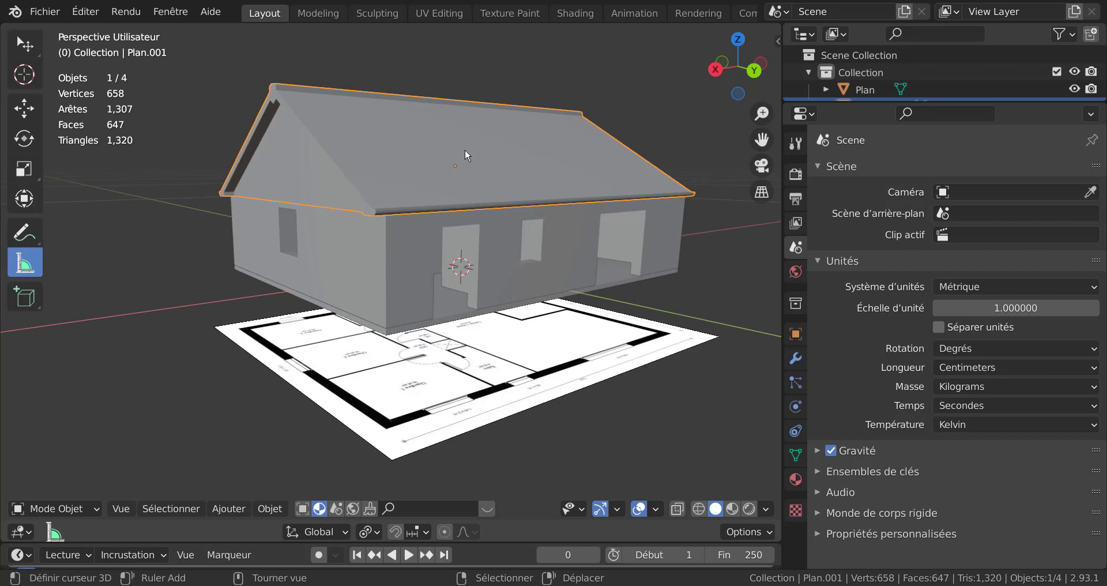
pyautogui.press('Tab')
pyautogui.press('a')
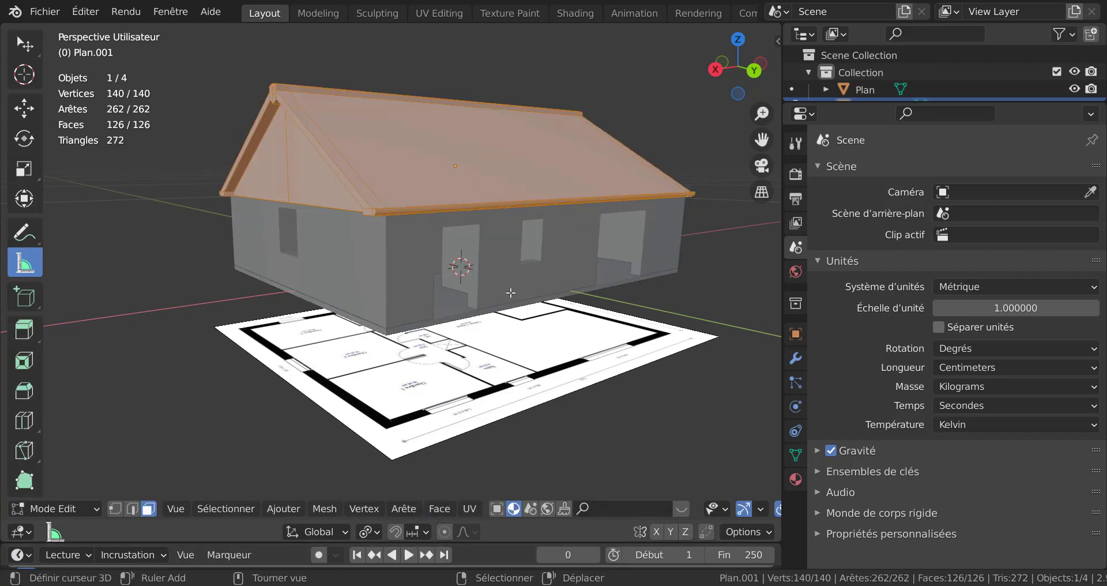
pyautogui.press('m')
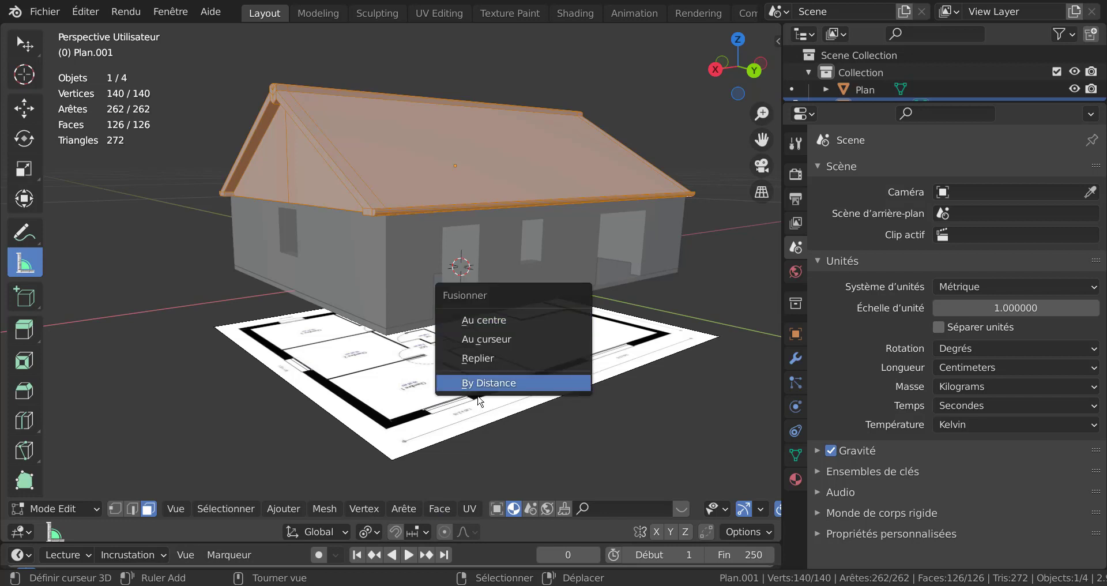
pyautogui.click(500, 386)
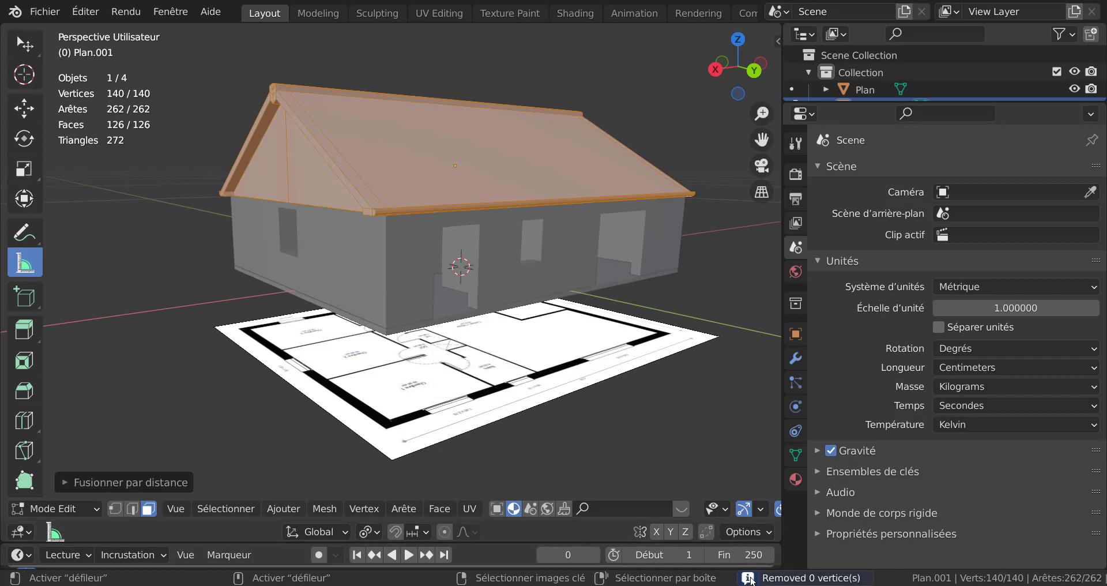
pyautogui.hotkey('alt', 'a')
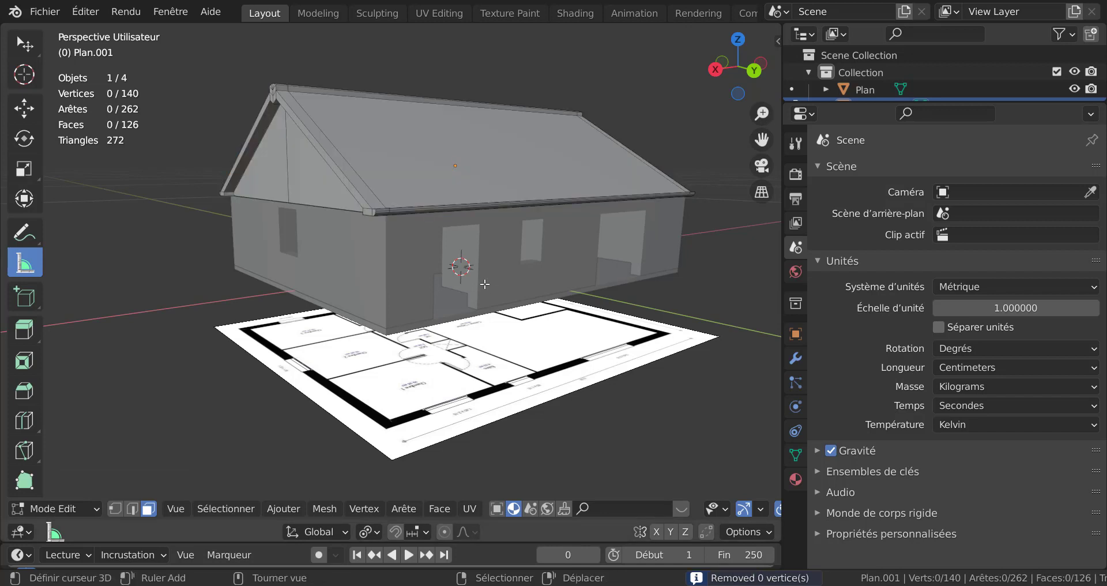
pyautogui.press('Tab')
# Select the walls and merge all their vertices by distance in Edit Mode, ending in Object Mode
pyautogui.click(484, 289)
pyautogui.press('m')
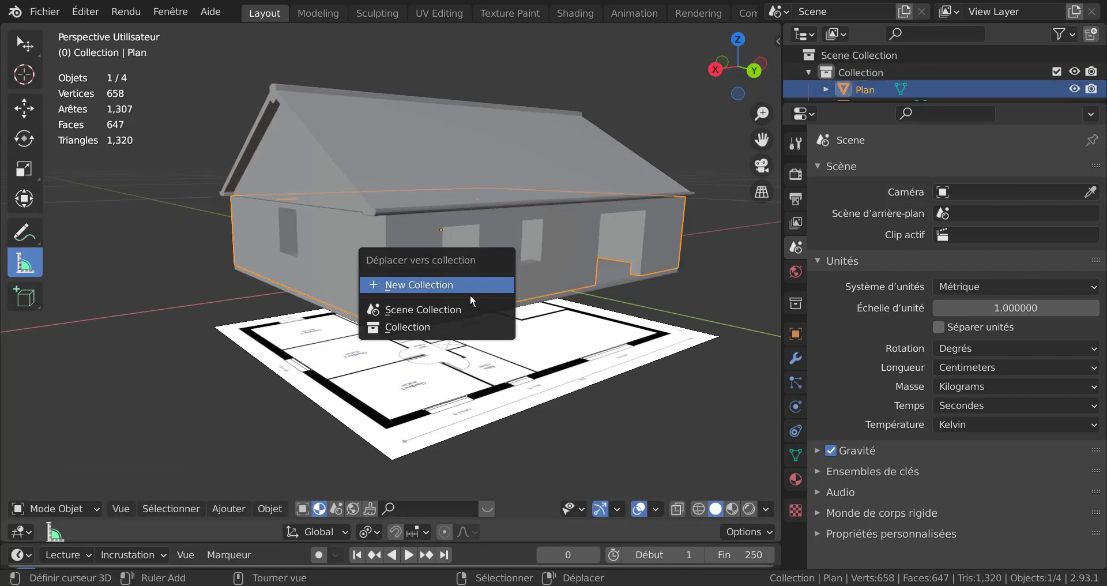
pyautogui.click(431, 327)
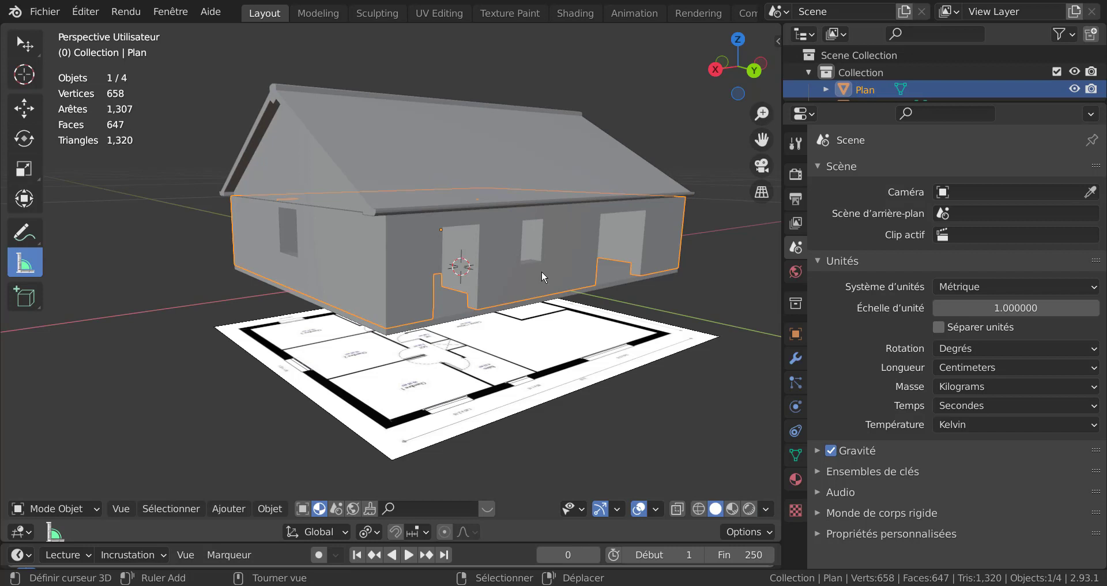
pyautogui.press('m')
pyautogui.press('Tab')
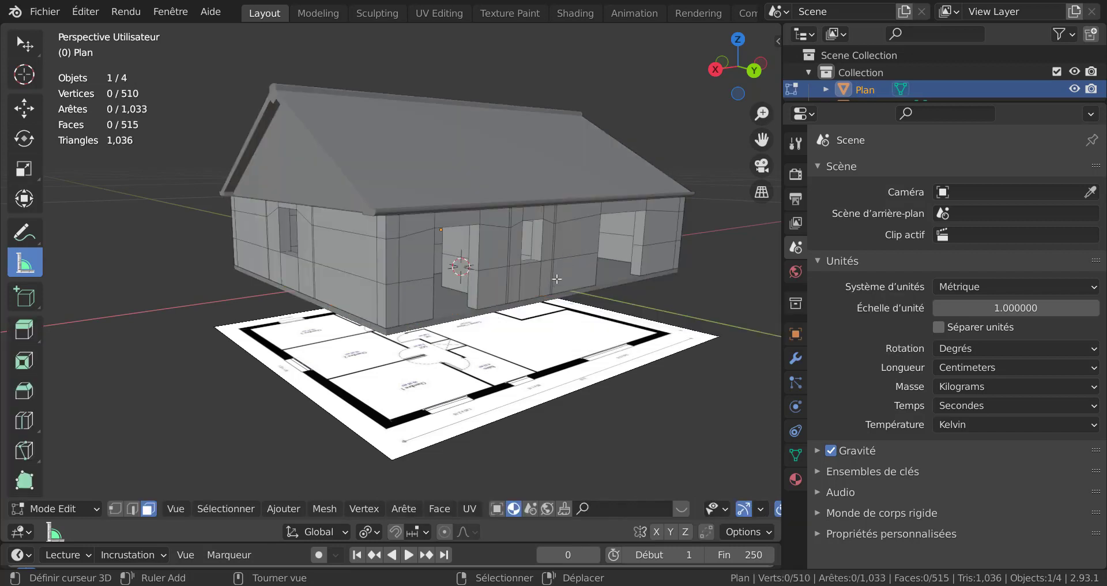
pyautogui.press('a')
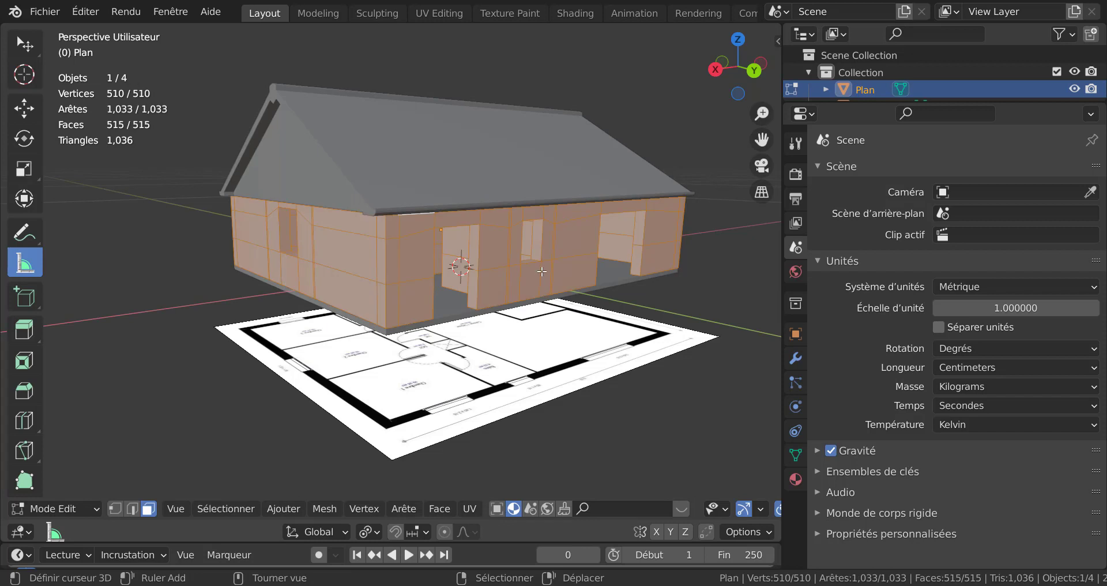
pyautogui.press('m')
pyautogui.click(524, 271)
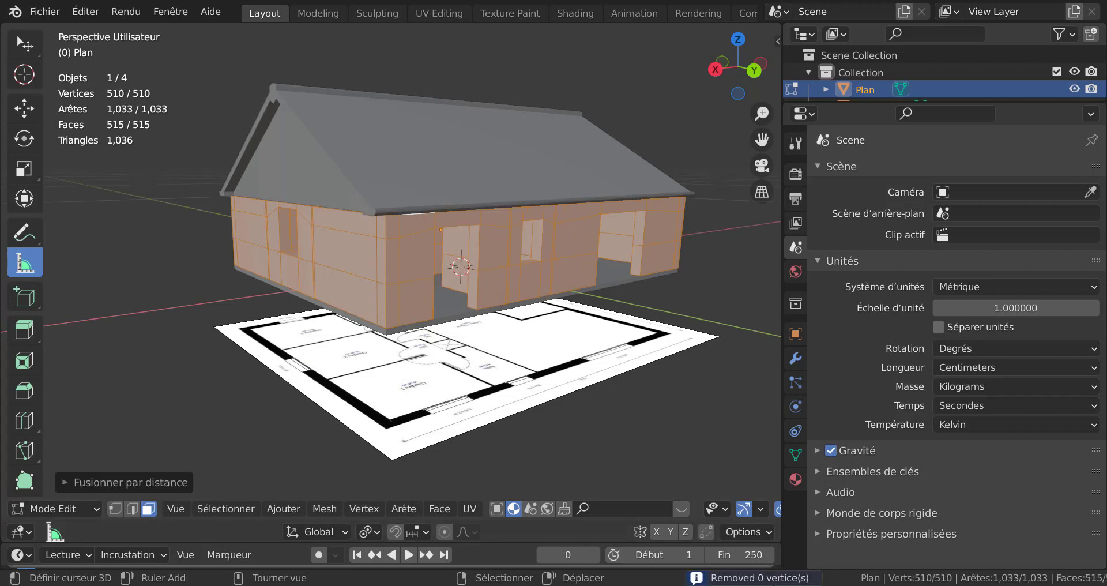
pyautogui.press('Tab')
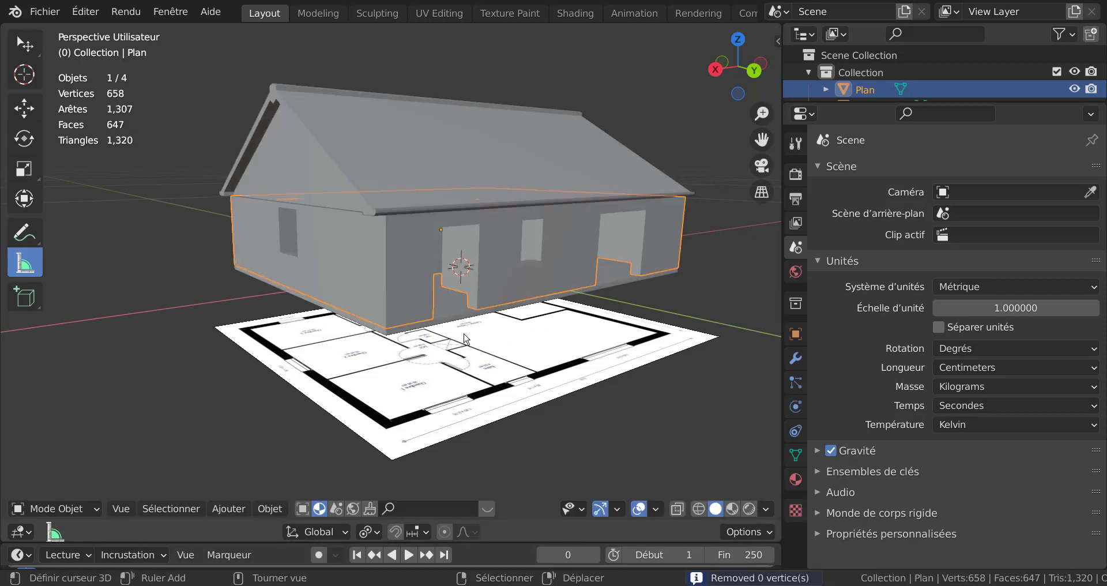
# Select the base slab and merge all its vertices by distance in Edit Mode, ending in Object Mode
pyautogui.click(464, 321)
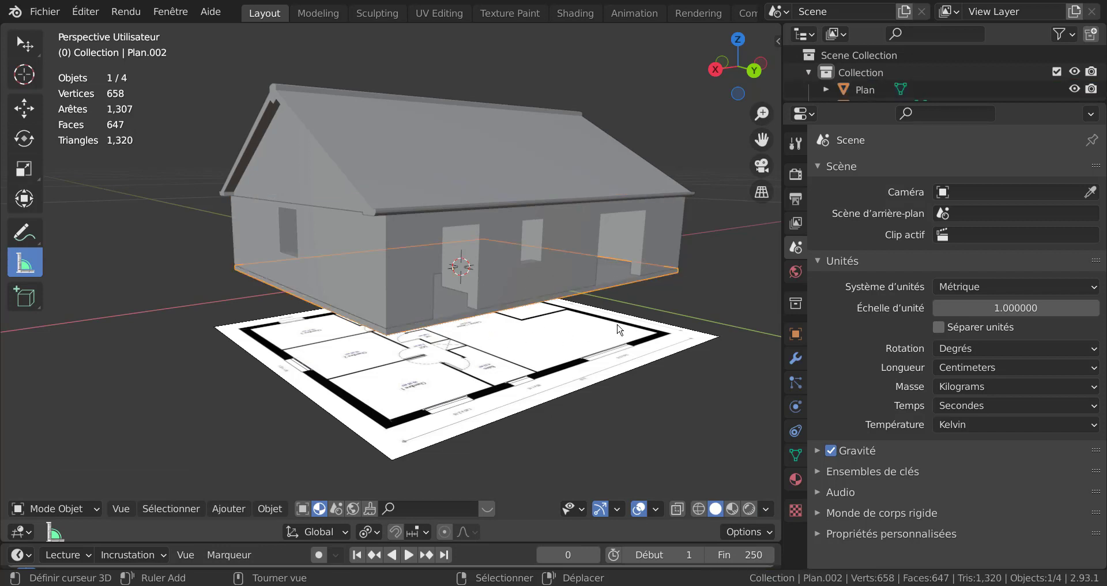
pyautogui.press('a')
pyautogui.rightClick(605, 286)
pyautogui.press('Tab')
pyautogui.press('a')
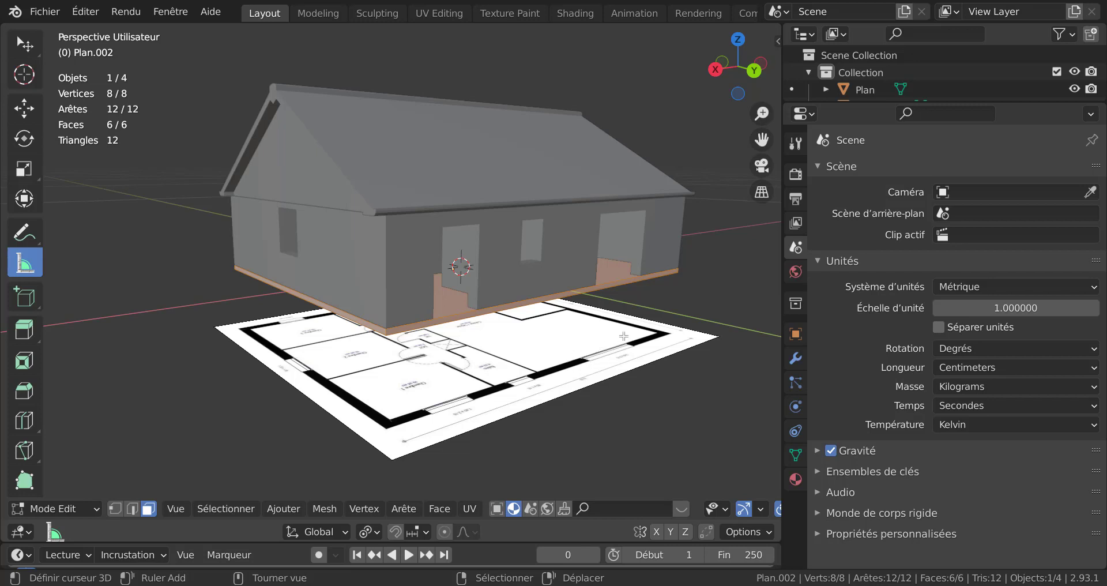
pyautogui.press('m')
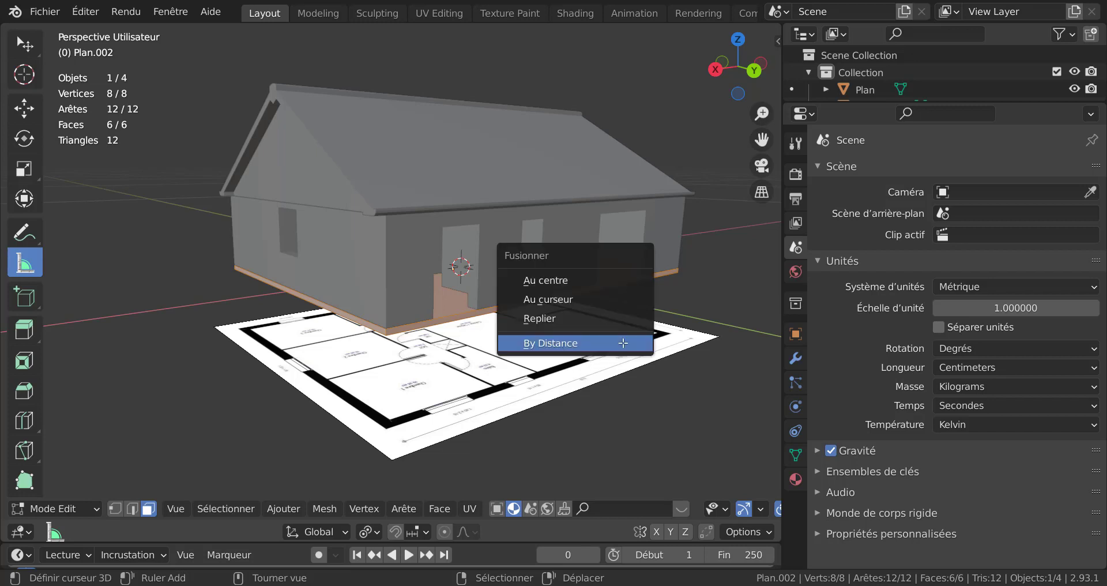
pyautogui.click(623, 344)
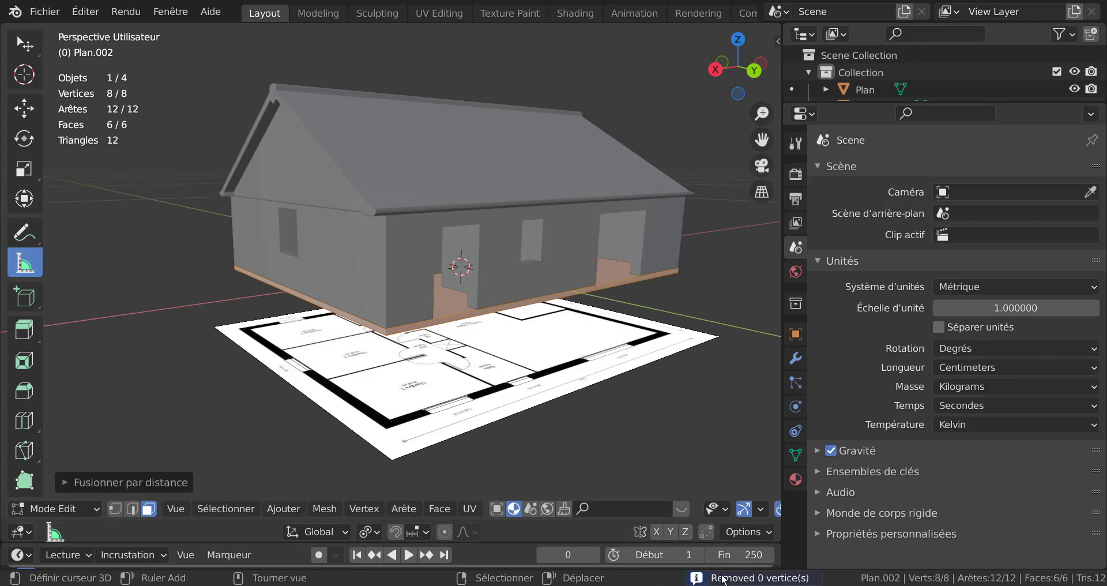
pyautogui.press('Tab')
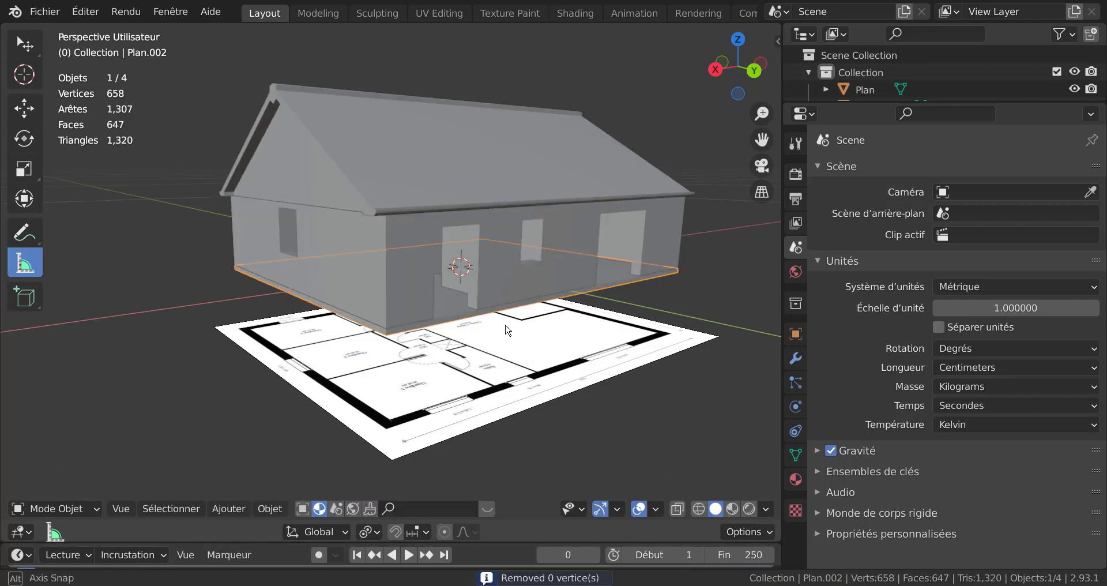
# Widen the 3D viewport and show its sidebar again
pyautogui.moveTo(508, 324); pyautogui.dragTo(545, 321, button='middle')
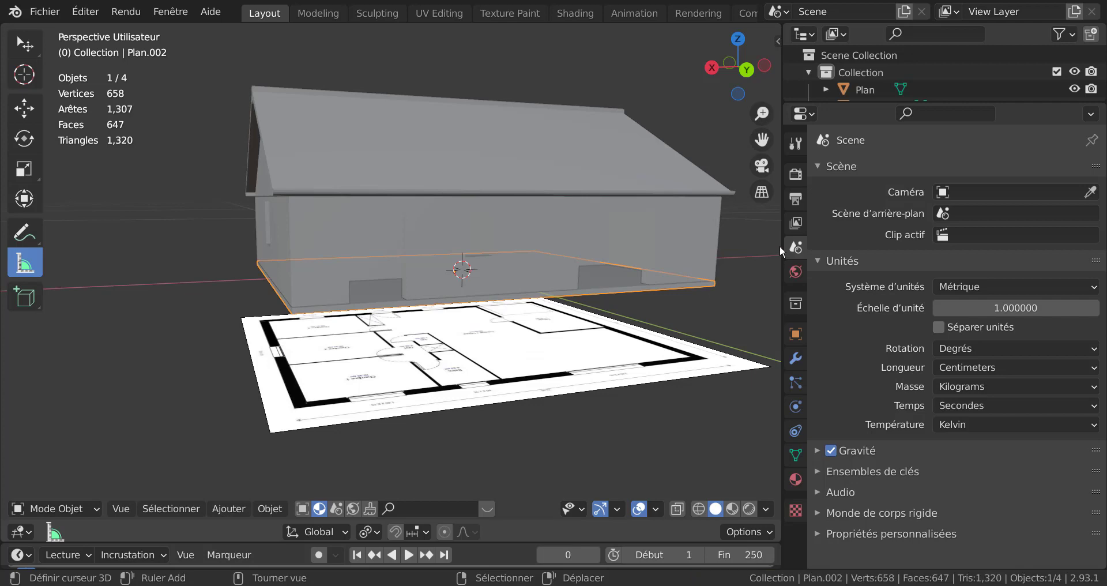
pyautogui.moveTo(782, 241); pyautogui.dragTo(807, 243)
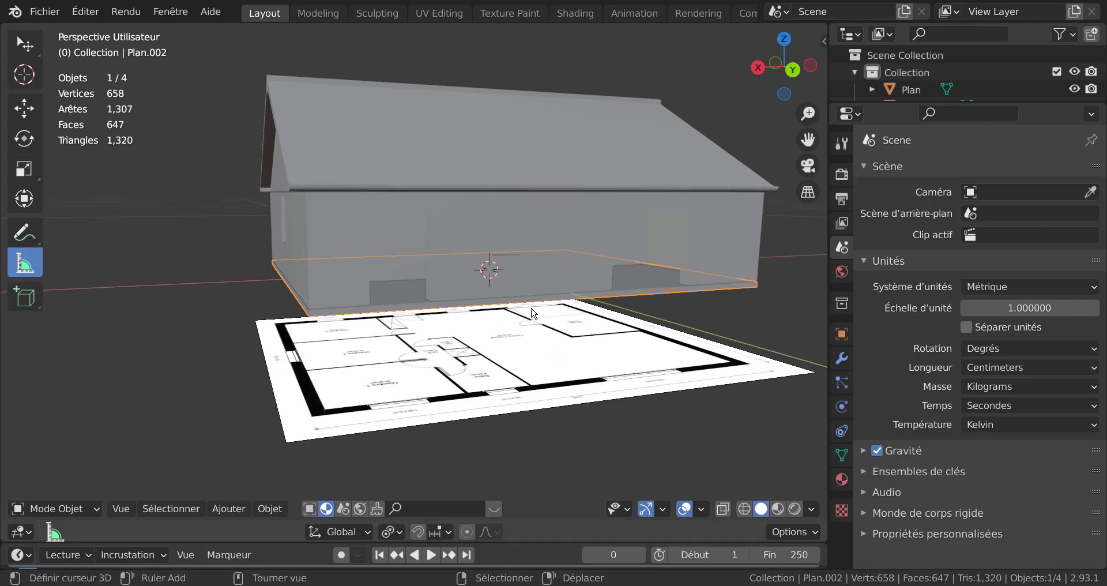
pyautogui.moveTo(532, 311); pyautogui.dragTo(611, 305, button='middle')
pyautogui.keyDown('shift'); pyautogui.moveTo(559, 333); pyautogui.dragTo(514, 380, button='middle'); pyautogui.keyUp('shift')
pyautogui.scroll(2, 514, 381)
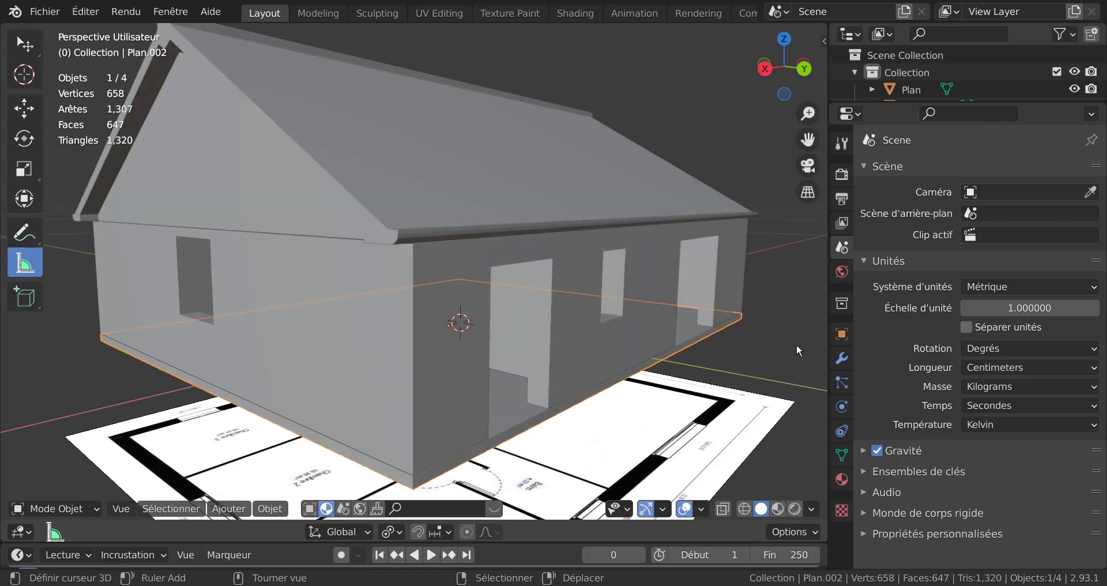
pyautogui.press('n')
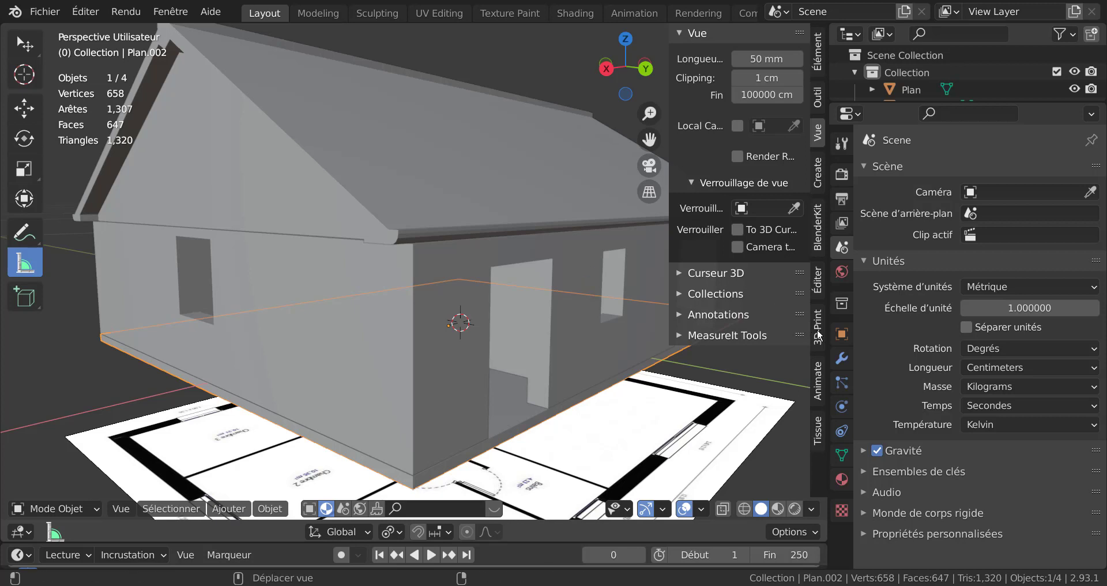
# Open the add-on preferences and search for "3d print tool b", shortening the search text to "print tool b"
pyautogui.click(76, 12)
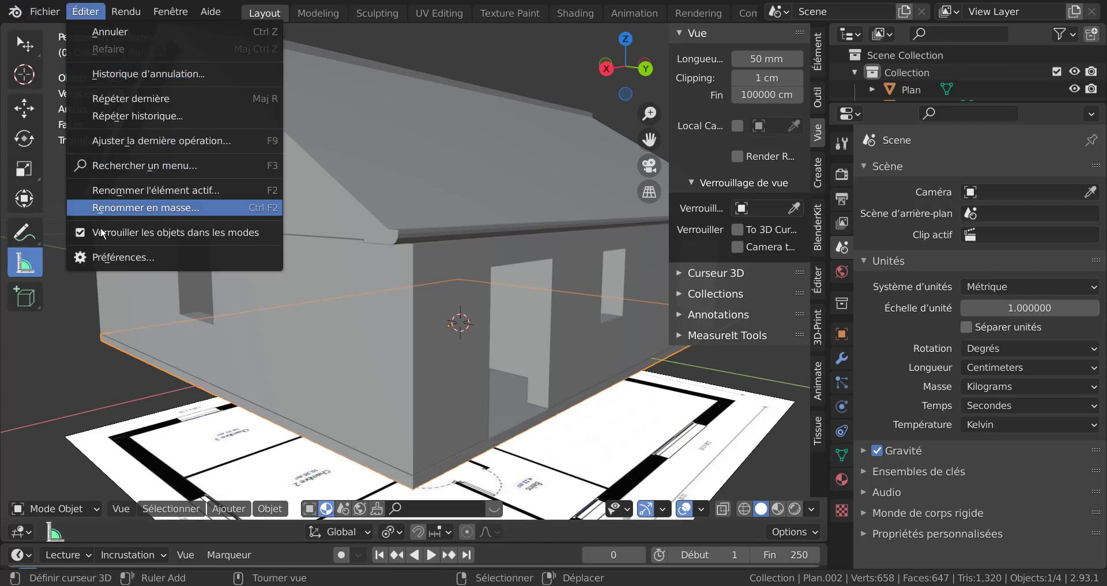
pyautogui.click(105, 257)
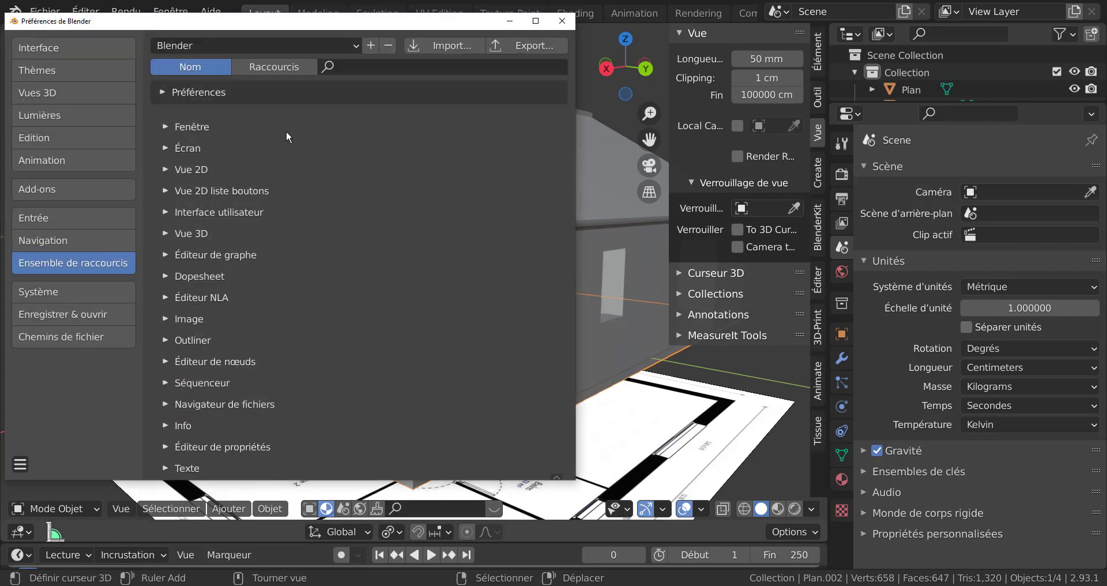
pyautogui.click(28, 190)
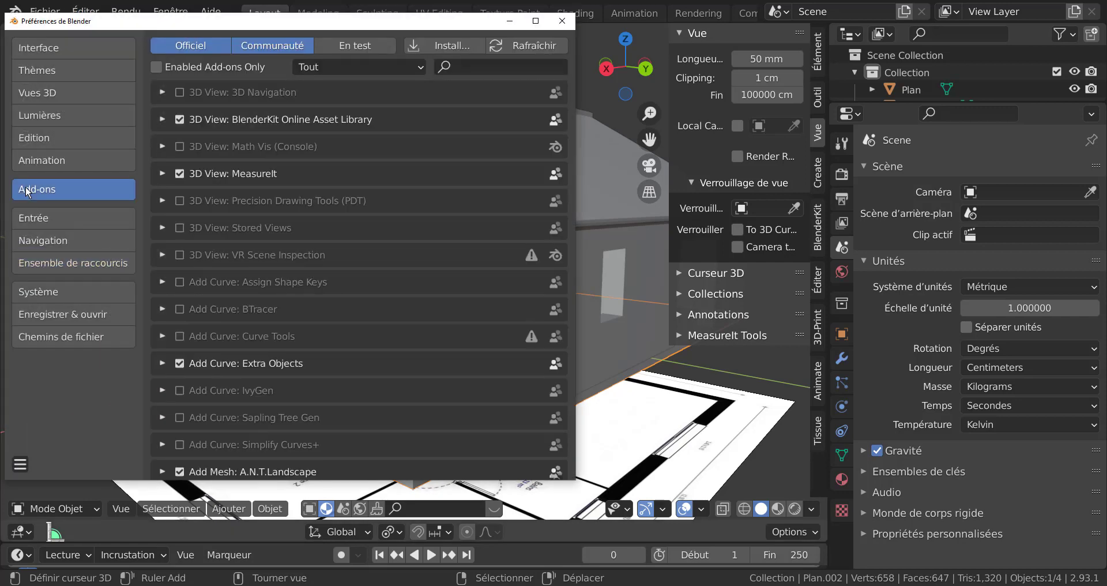
pyautogui.click(459, 67)
pyautogui.write('3d')
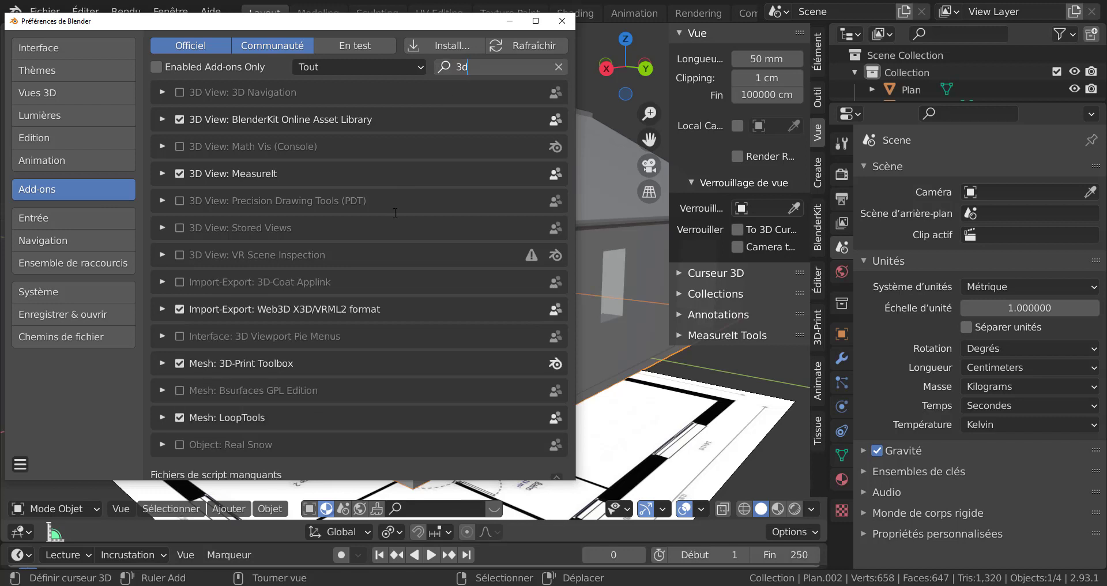
pyautogui.write(' print')
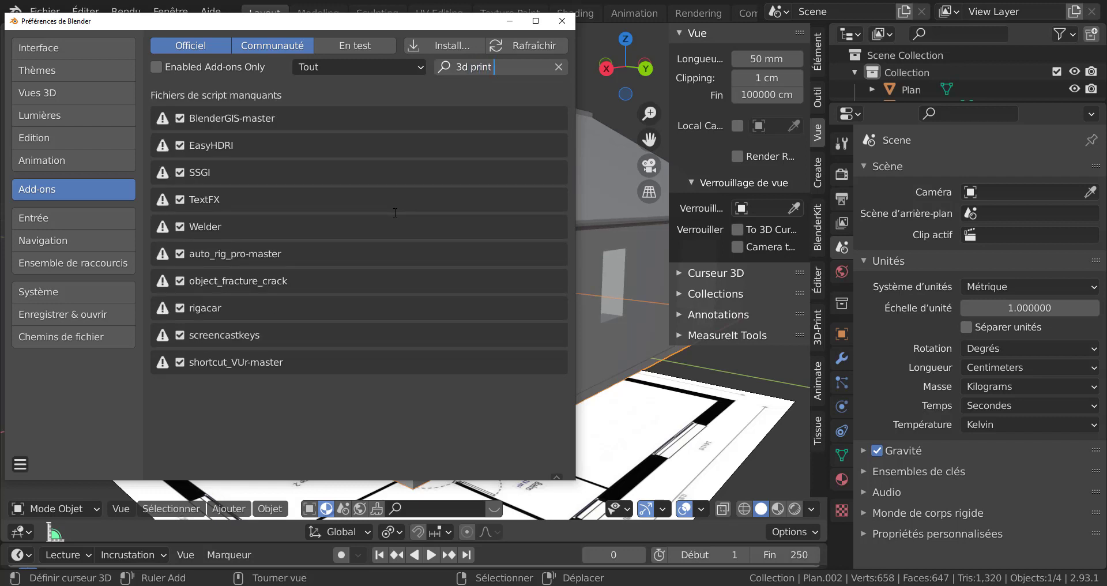
pyautogui.write(' tool b')
pyautogui.click(492, 68)
pyautogui.press('BackSpace')
pyautogui.press('BackSpace')
pyautogui.press('BackSpace')
pyautogui.press('Return')
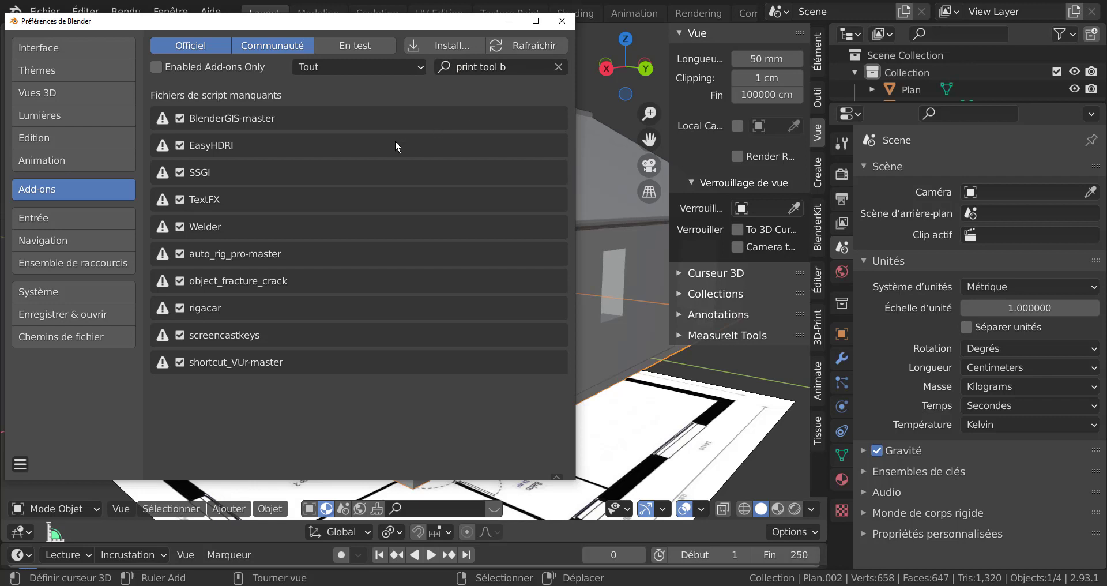
# Replace the add-on search text with "toolbox" to check that 3D-Print Toolbox is enabled, and close the preferences
pyautogui.click(513, 67)
pyautogui.press('BackSpace')
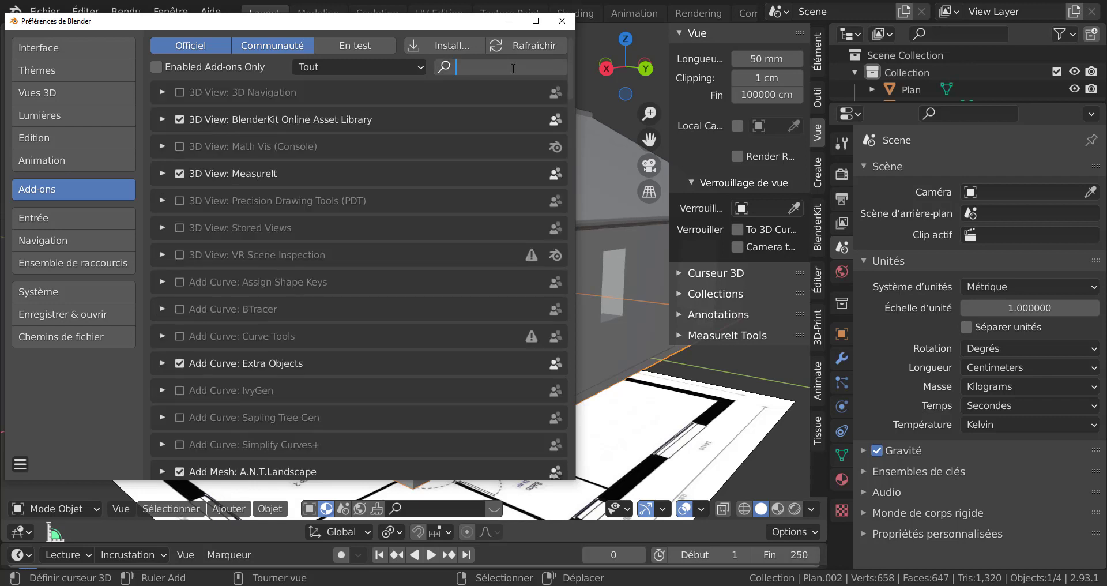
pyautogui.write('t')
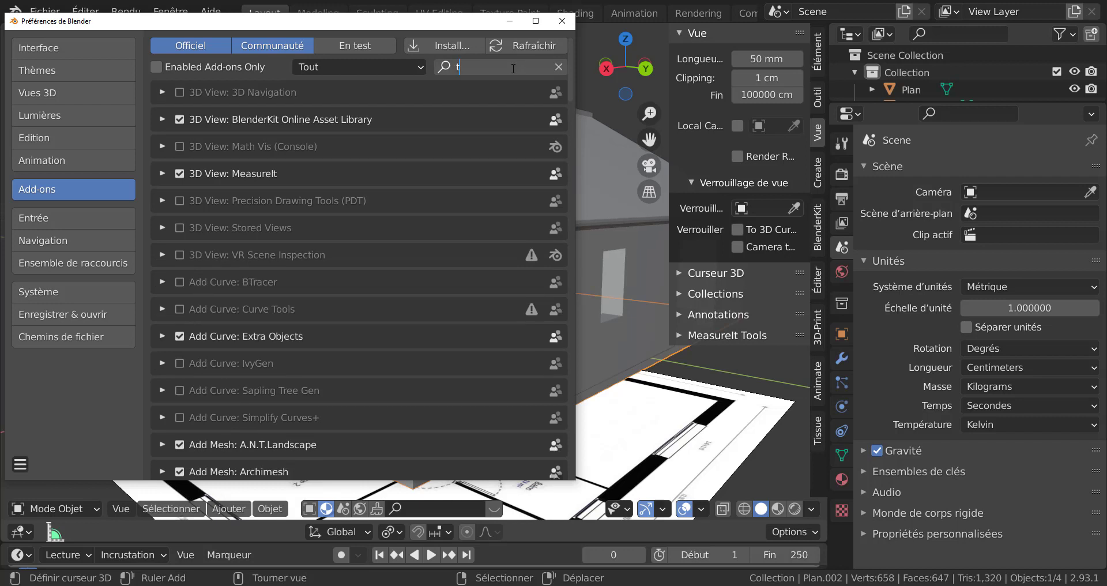
pyautogui.write('ollbo')
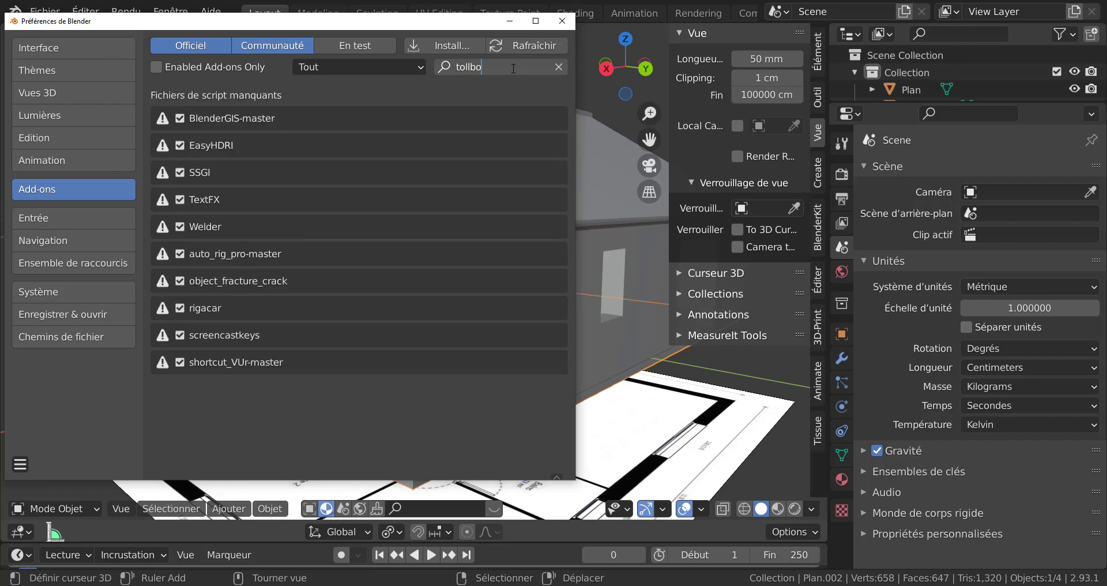
pyautogui.write('x')
pyautogui.press('Left')
pyautogui.press('Left')
pyautogui.write('o')
pyautogui.press('Right')
pyautogui.press('BackSpace')
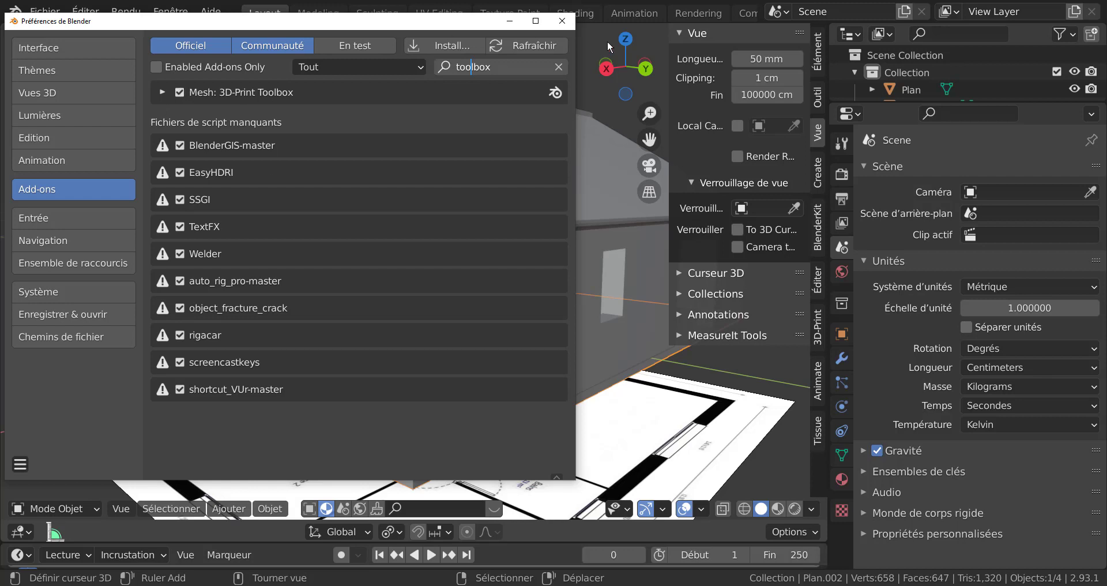
pyautogui.click(563, 22)
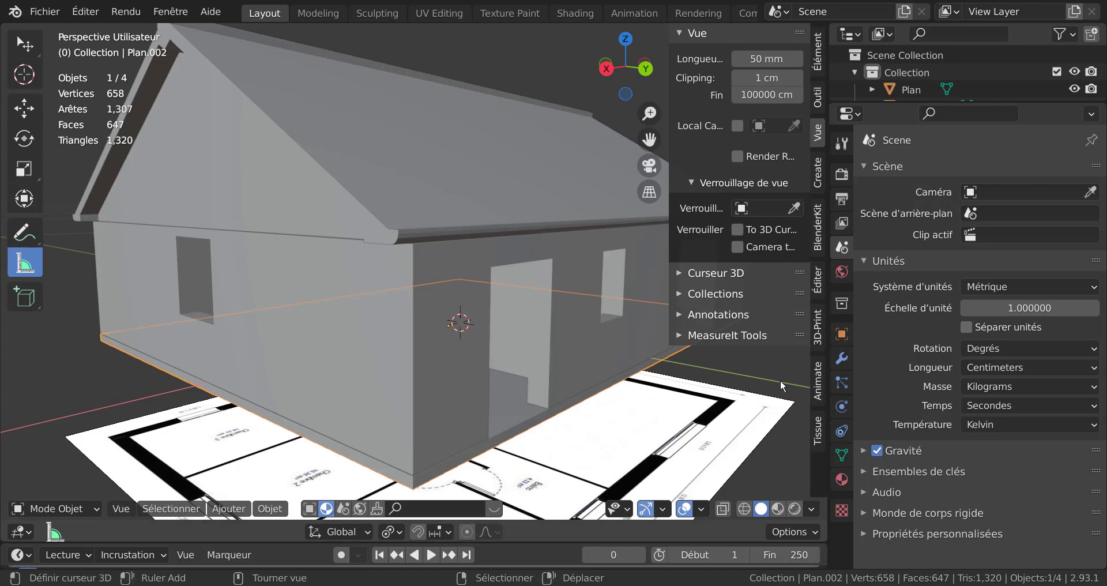
# Show the 3D-Print Toolbox's analysis tools and widen the 3D viewport to see the whole house
pyautogui.click(819, 323)
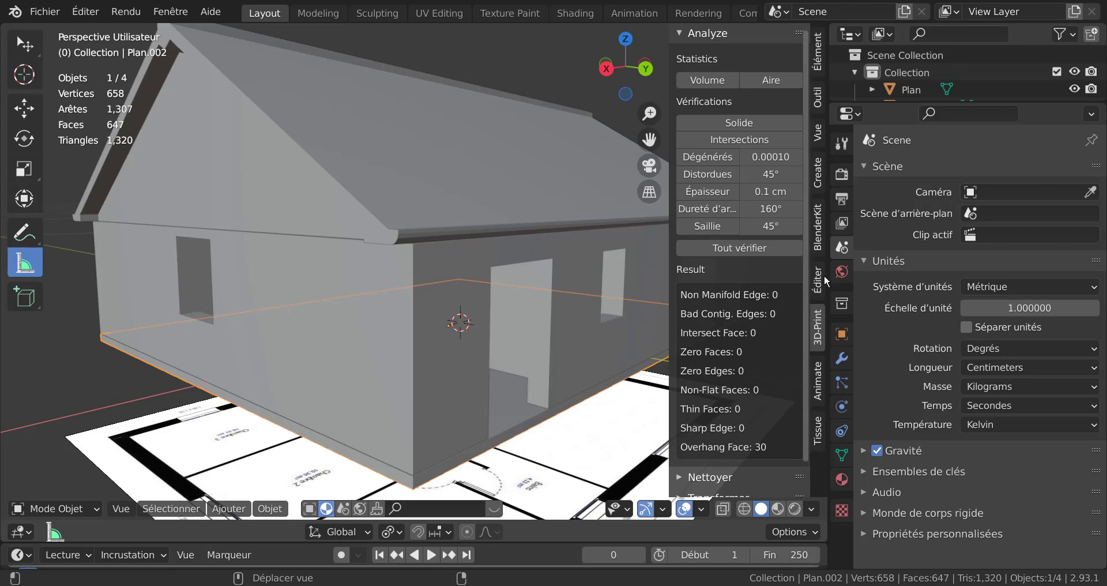
pyautogui.moveTo(829, 286); pyautogui.dragTo(946, 287)
pyautogui.scroll(-4, 631, 315)
pyautogui.scroll(1, 577, 302)
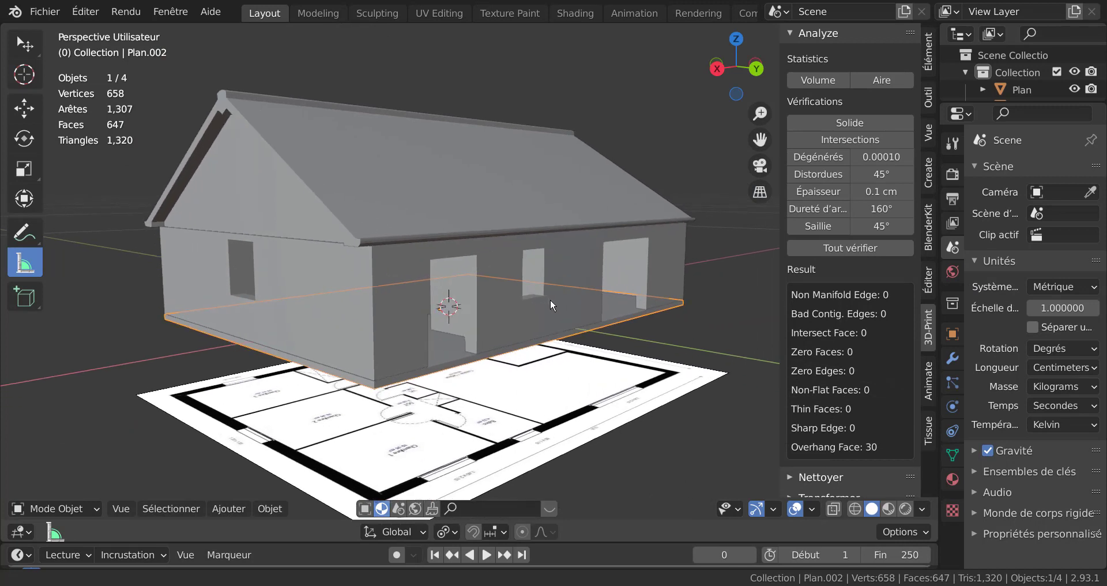
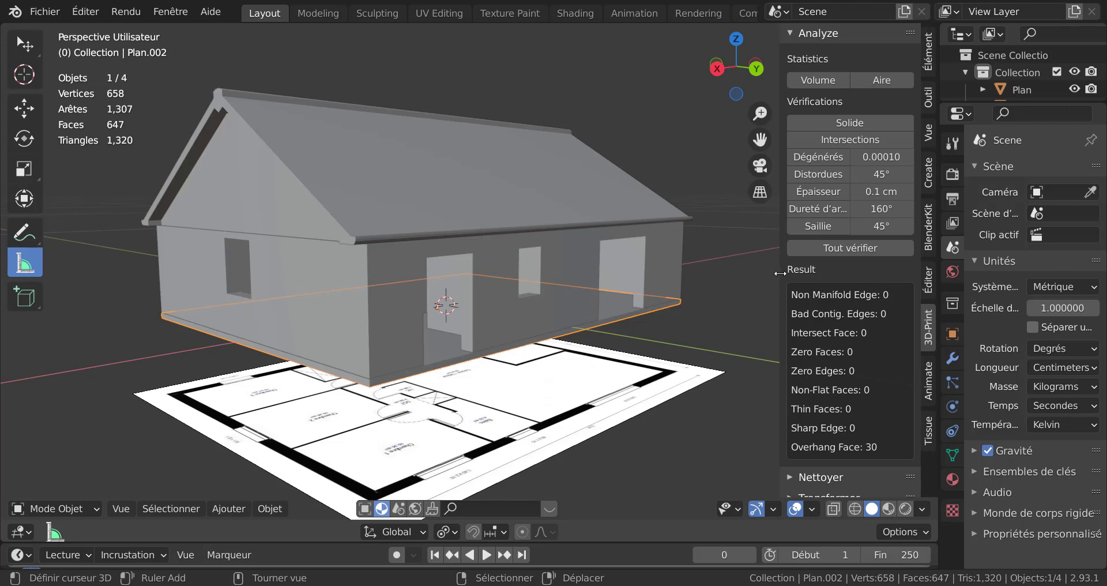
pyautogui.moveTo(780, 273); pyautogui.dragTo(811, 272)
pyautogui.moveTo(716, 303); pyautogui.dragTo(629, 326, button='middle')
pyautogui.scroll(4, 628, 326)
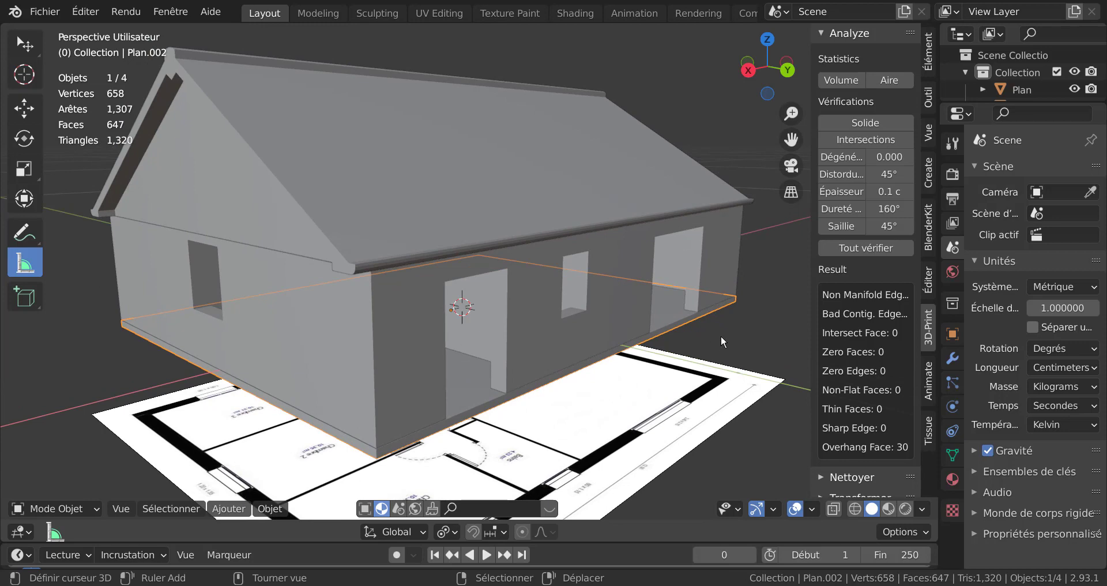
pyautogui.moveTo(746, 320)
pyautogui.mouseDown(button='middle')
pyautogui.moveTo(542, 319)
pyautogui.moveTo(731, 323)
pyautogui.moveTo(740, 308)
pyautogui.mouseUp(button='middle')
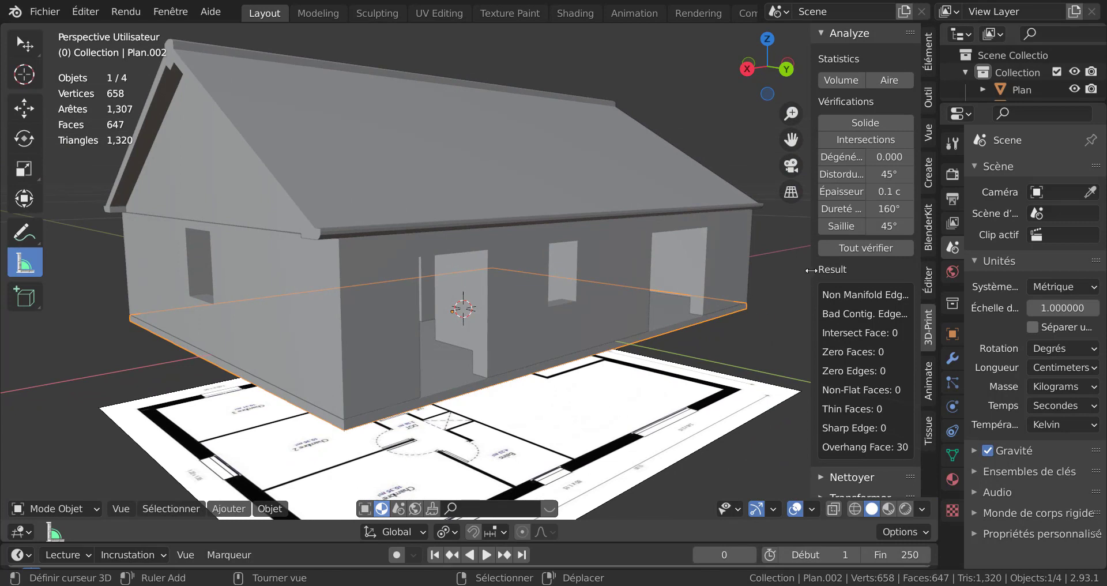
pyautogui.moveTo(812, 270); pyautogui.dragTo(782, 272)
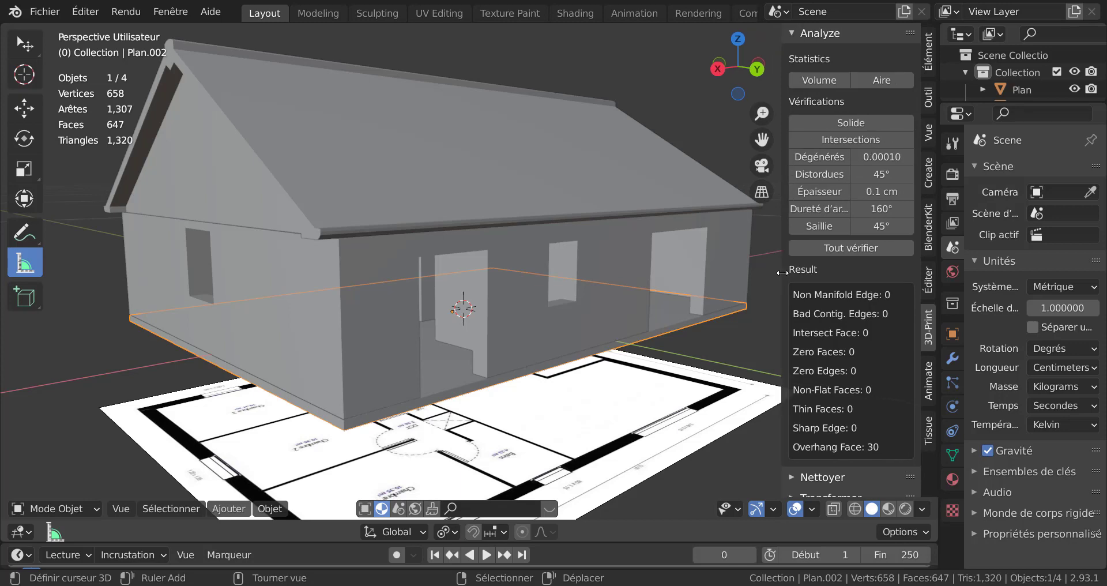
pyautogui.moveTo(588, 304)
pyautogui.mouseDown(button='middle')
pyautogui.moveTo(539, 308)
pyautogui.moveTo(601, 312)
pyautogui.mouseUp(button='middle')
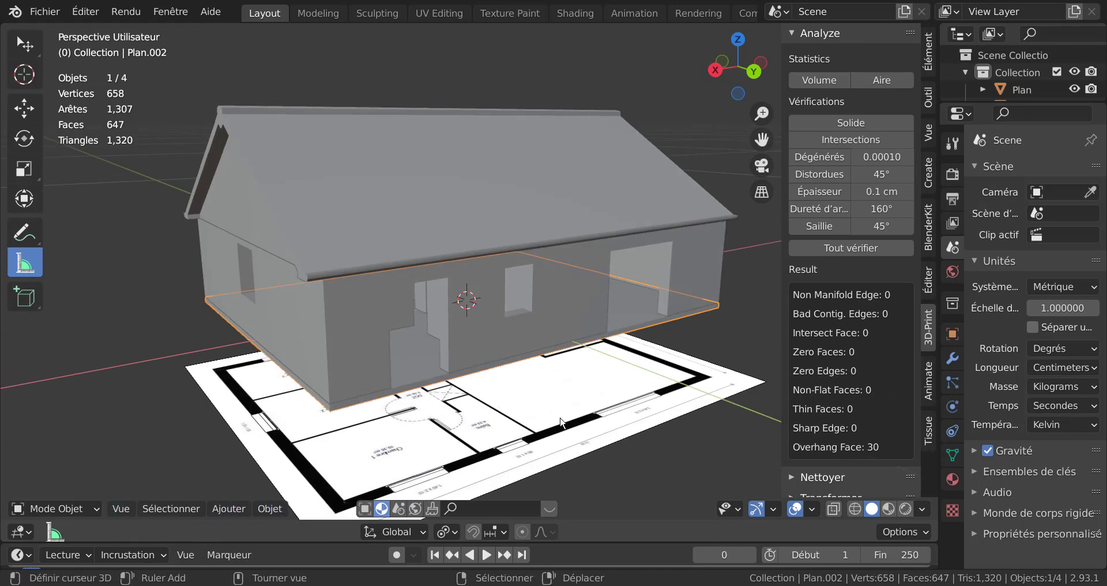
# Enter Edit Mode on the walls, switch to edge selection and select the horizontal edge between the doorway and the window
pyautogui.click(555, 293)
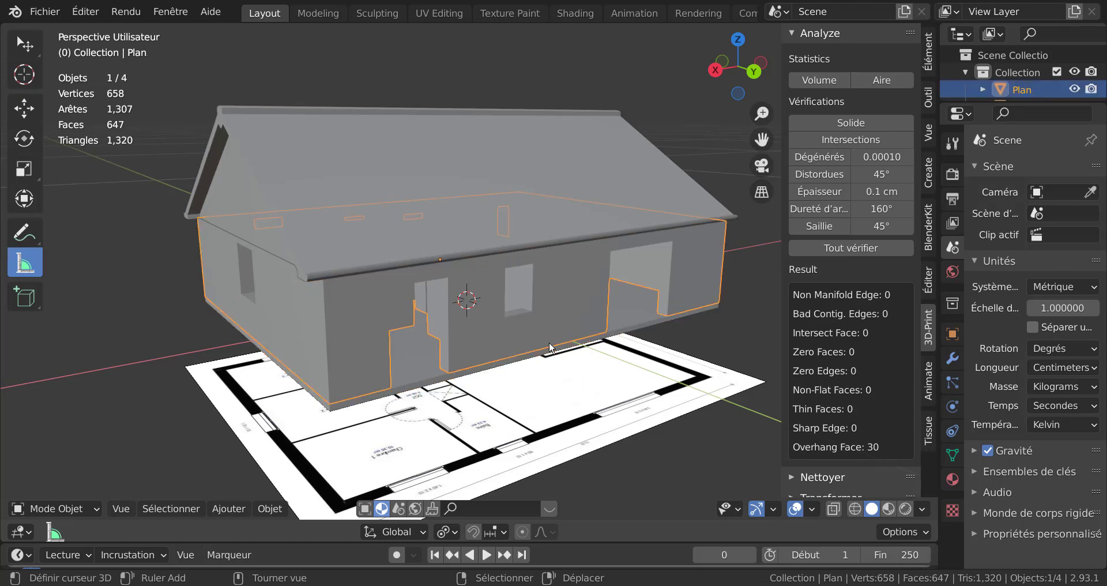
pyautogui.press('Tab')
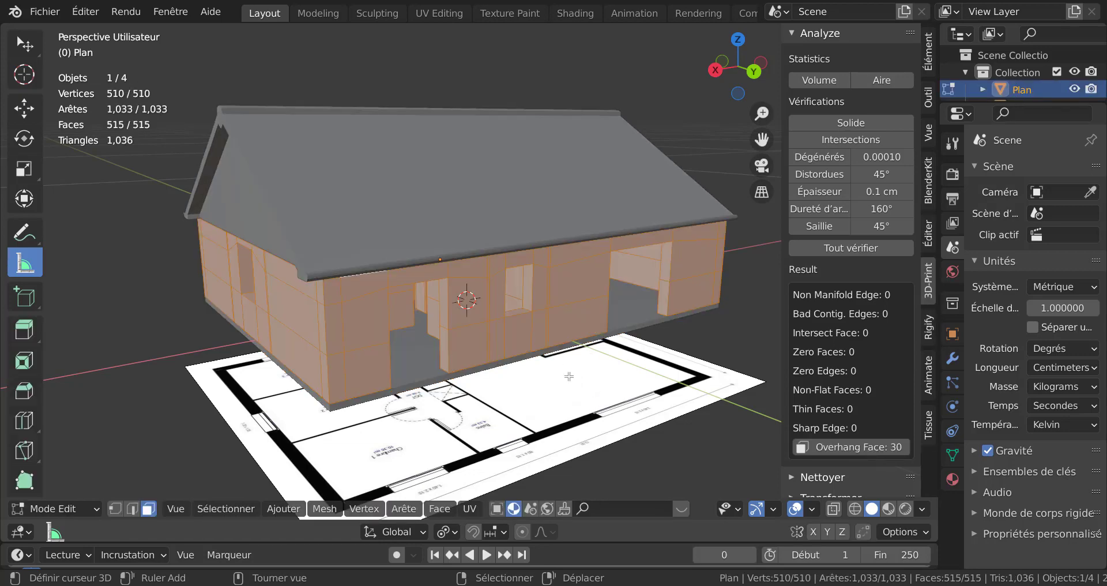
pyautogui.press('KP_1')
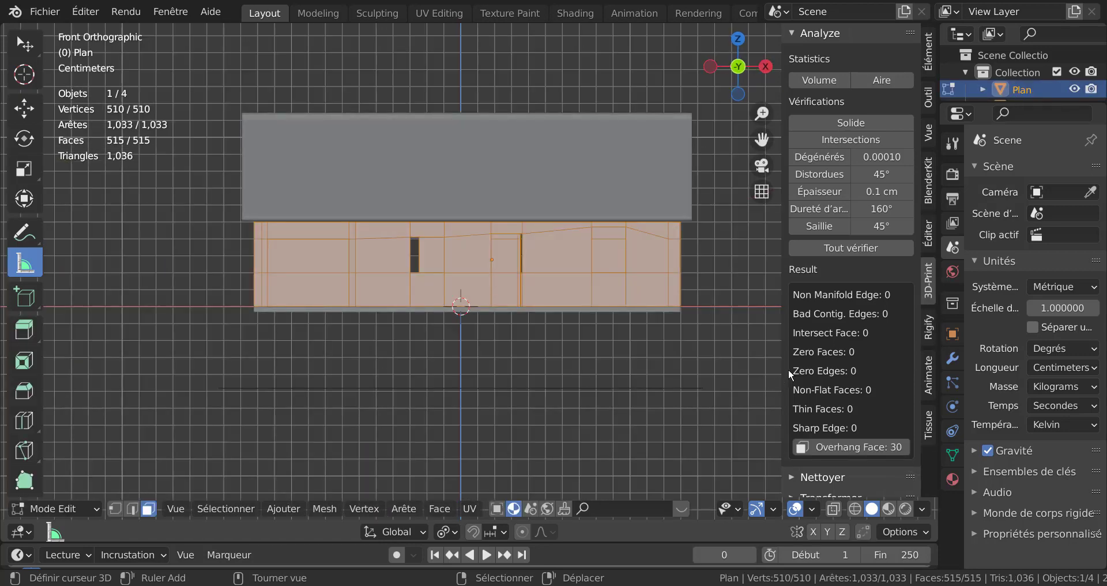
pyautogui.moveTo(783, 329); pyautogui.dragTo(820, 328)
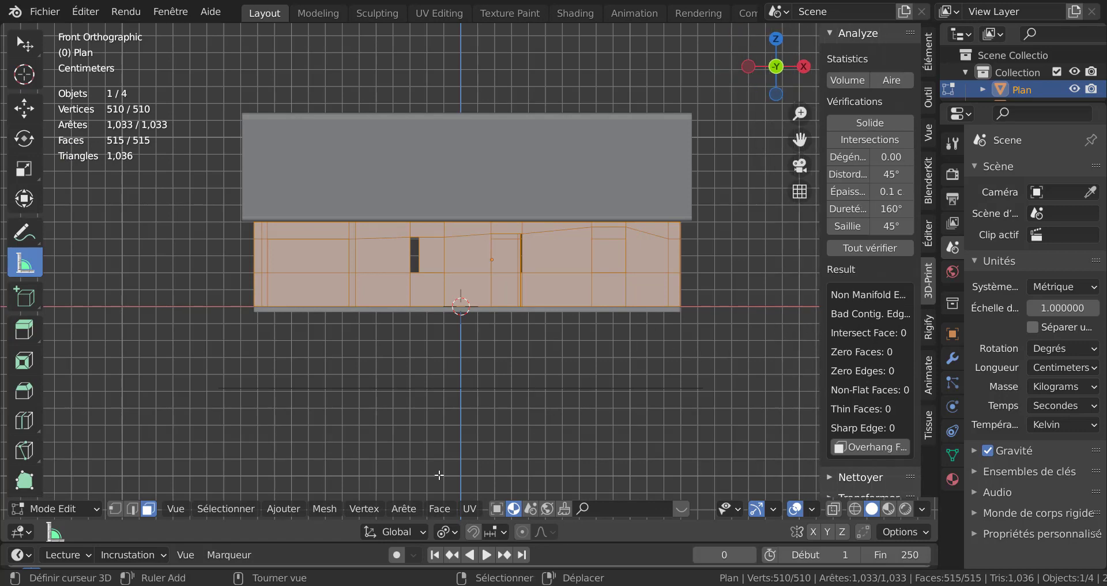
pyautogui.click(131, 508)
pyautogui.scroll(3, 522, 296)
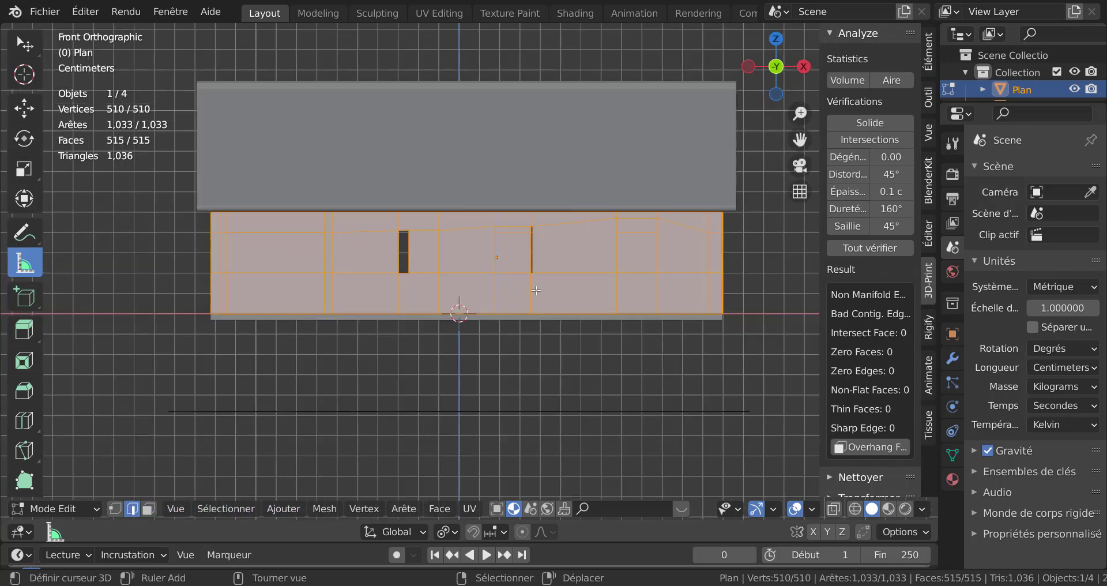
pyautogui.moveTo(603, 364); pyautogui.dragTo(612, 381, button='middle')
pyautogui.rightClick(673, 324)
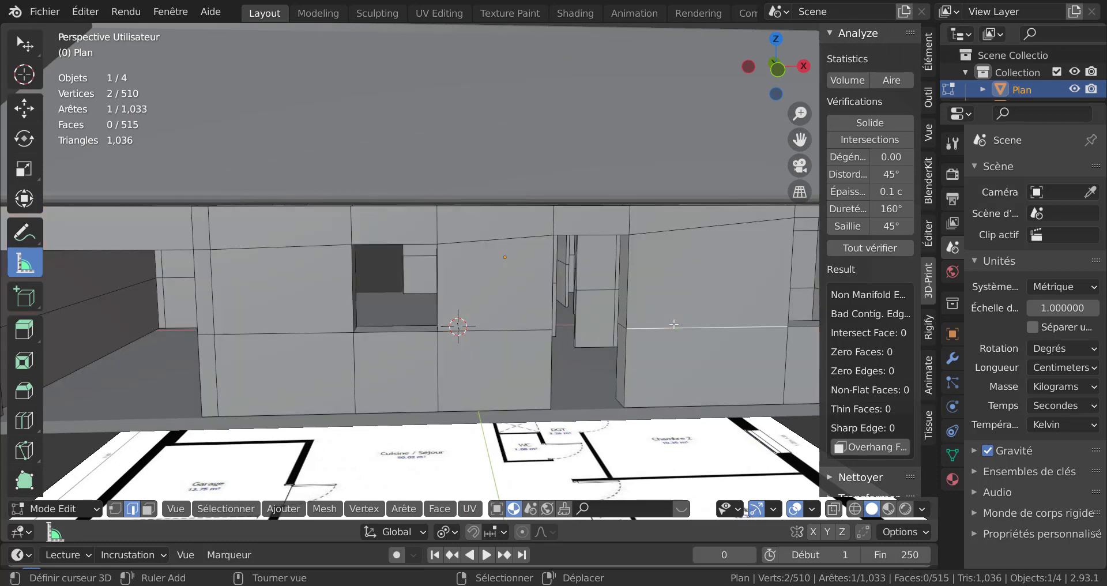
# Turn on the edge length overlay and read the length of the selected wall edge
pyautogui.click(773, 509)
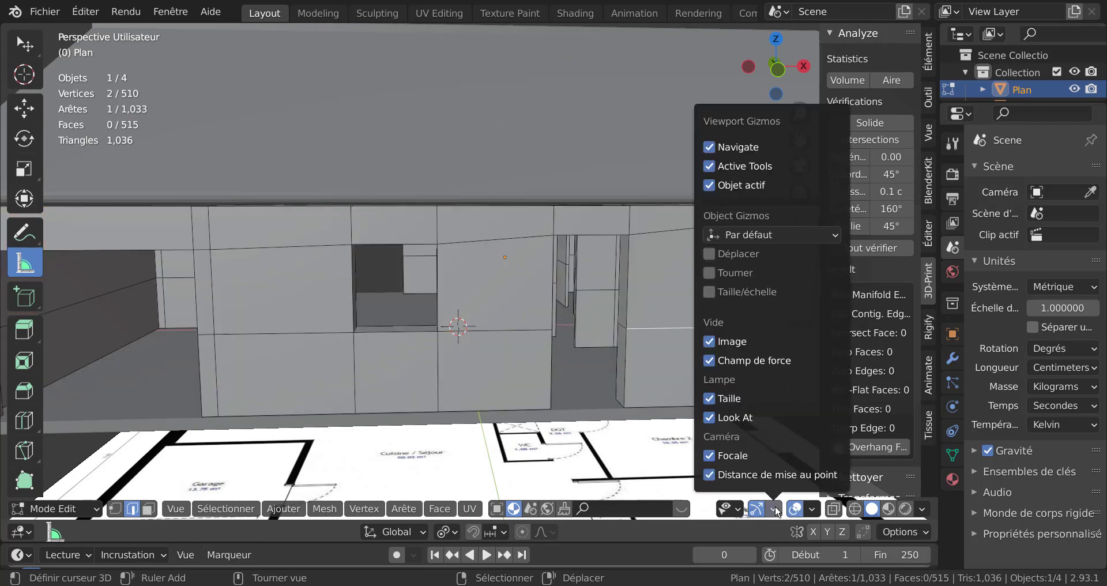
pyautogui.moveTo(818, 510)
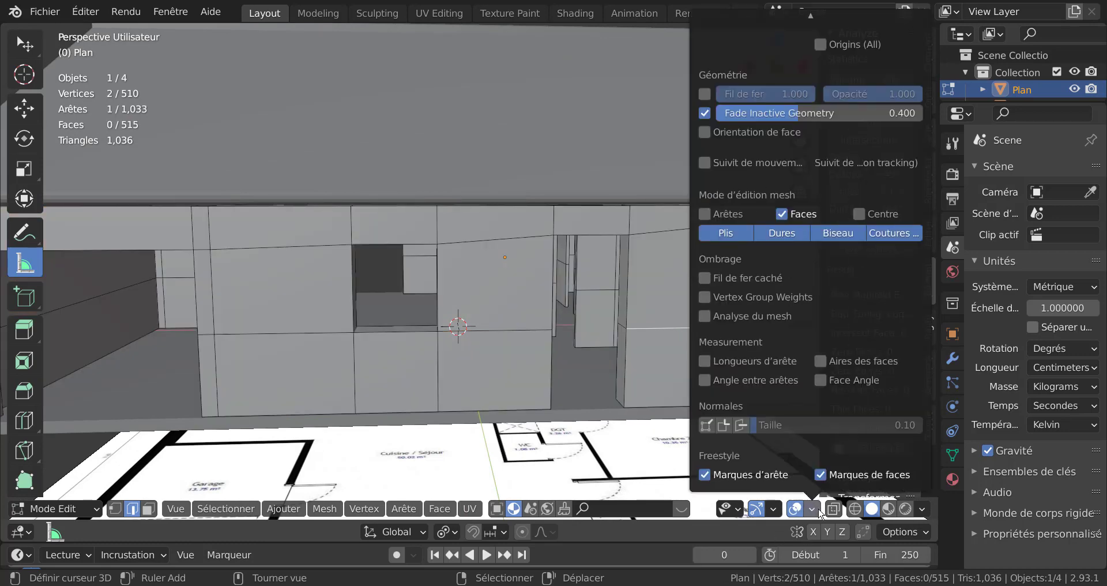
pyautogui.click(705, 361)
pyautogui.scroll(6, 717, 364)
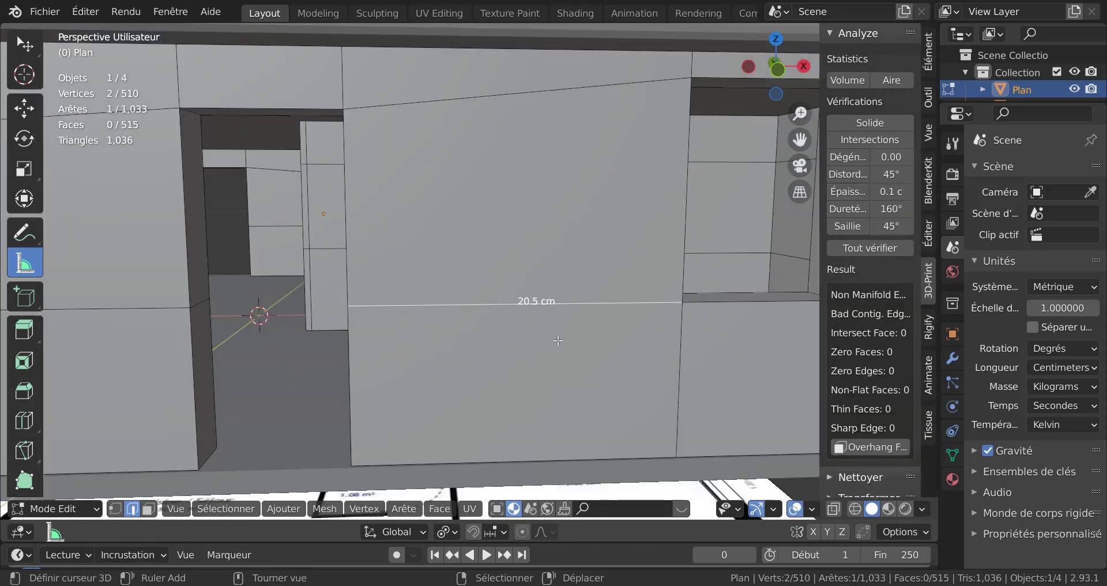
pyautogui.scroll(-3, 558, 341)
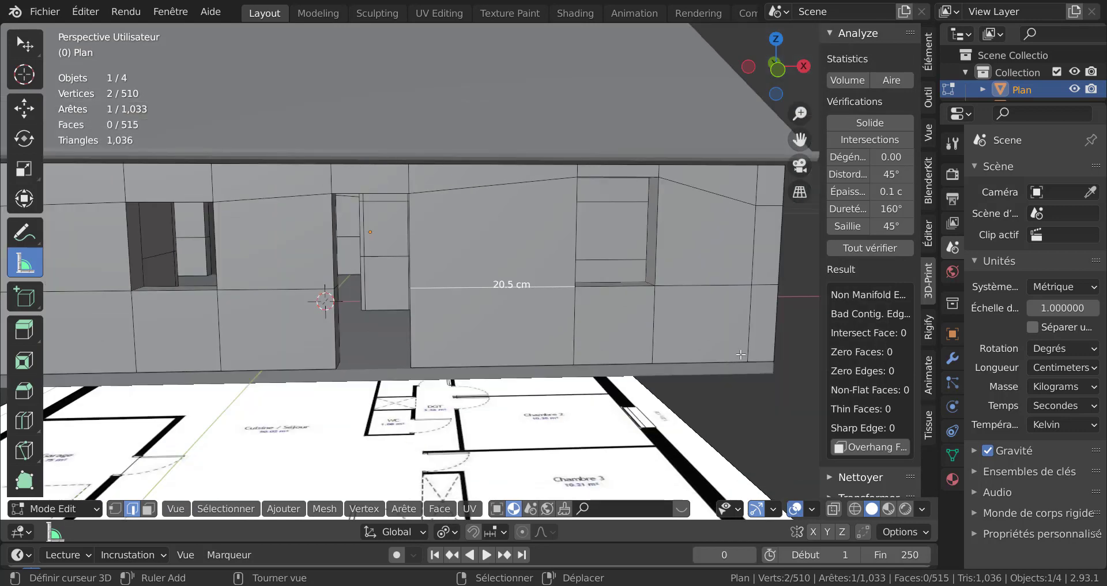
# Return to Object Mode, select all four objects and apply all their transformations
pyautogui.press('Tab')
pyautogui.scroll(-4, 562, 314)
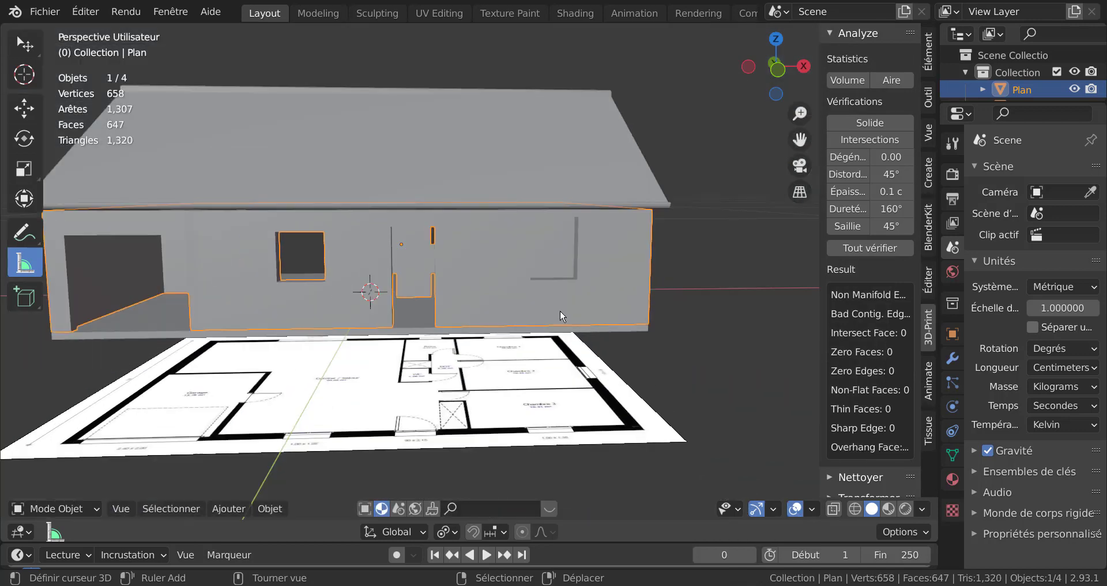
pyautogui.keyDown('shift'); pyautogui.moveTo(564, 312); pyautogui.dragTo(586, 320, button='middle'); pyautogui.keyUp('shift')
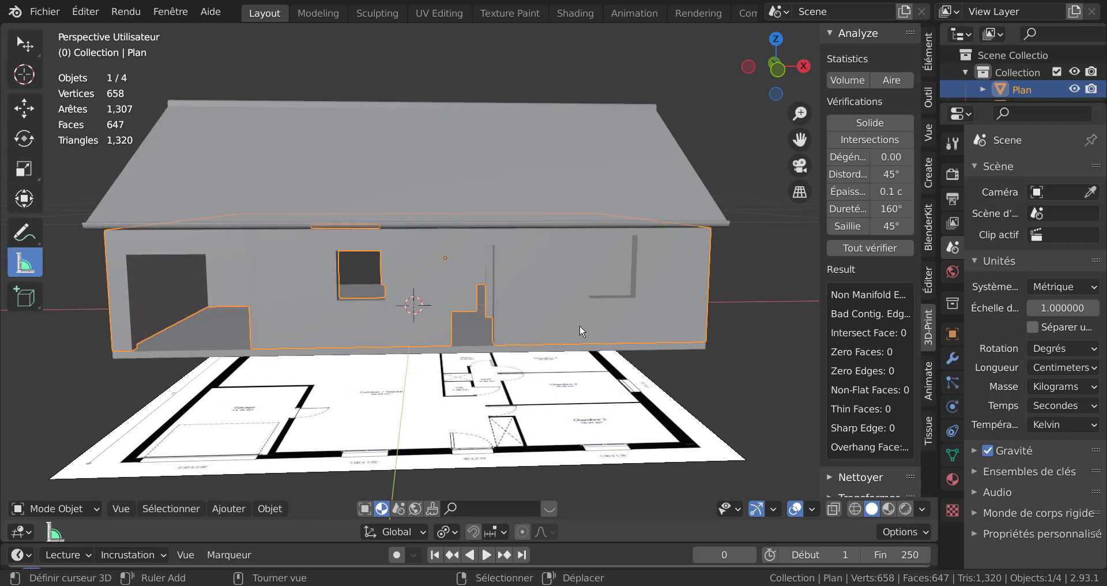
pyautogui.press('a')
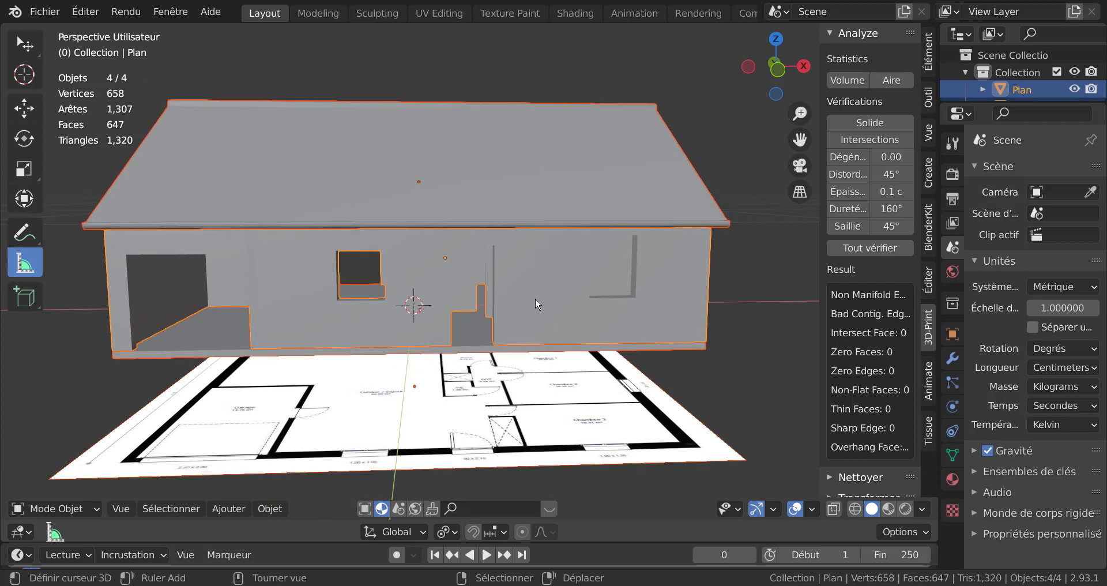
pyautogui.hotkey('ctrl', 'a')
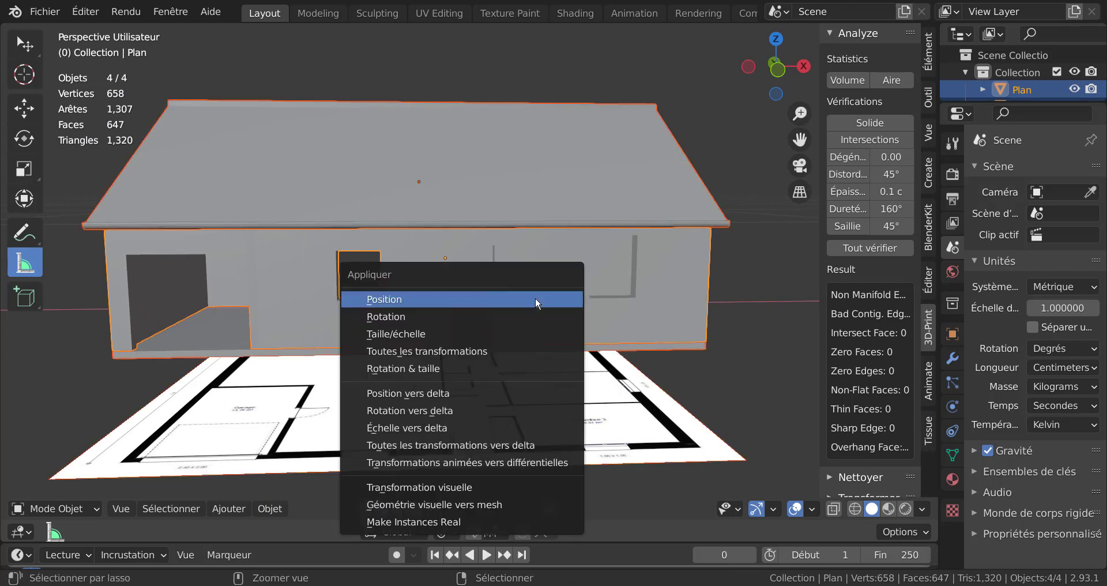
pyautogui.click(461, 355)
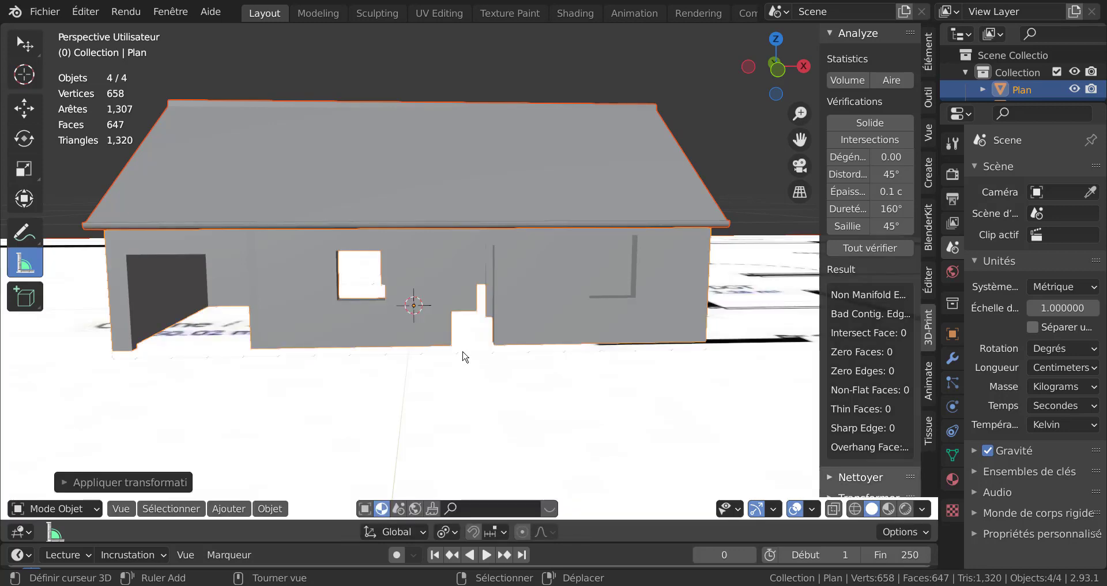
# Select the floor plan reference image, enlarge the object list and hide the image so only the house is visible
pyautogui.click(554, 309)
pyautogui.scroll(-8, 547, 352)
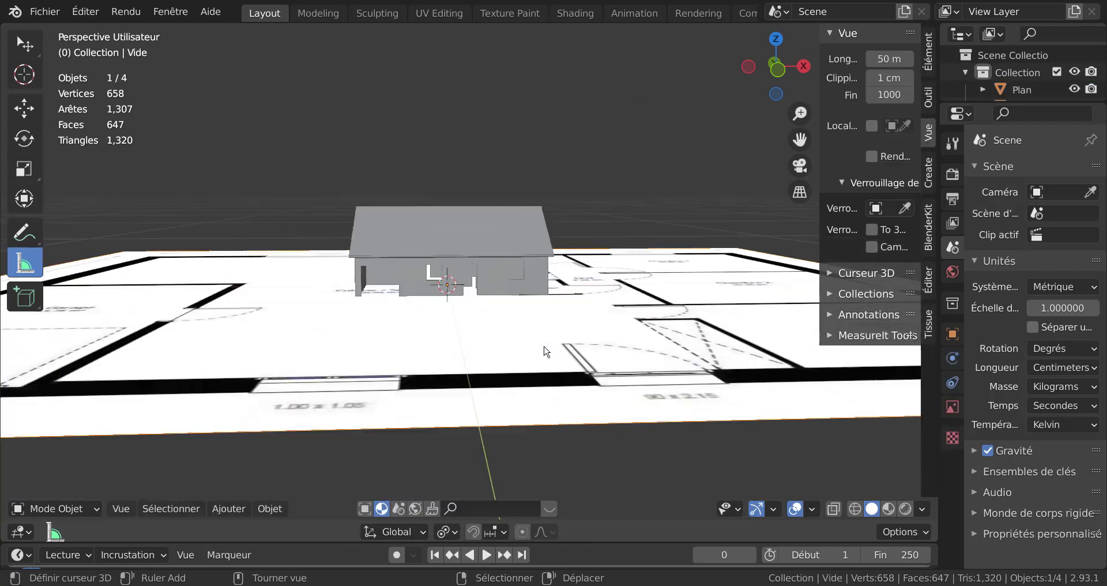
pyautogui.moveTo(541, 352); pyautogui.dragTo(616, 355, button='middle')
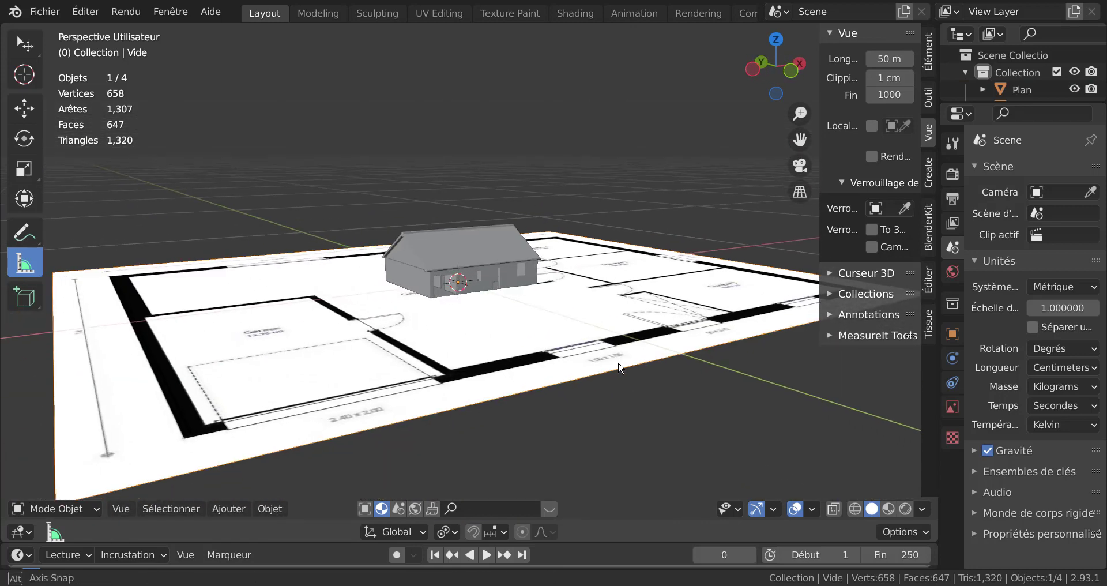
pyautogui.moveTo(818, 257); pyautogui.dragTo(726, 258)
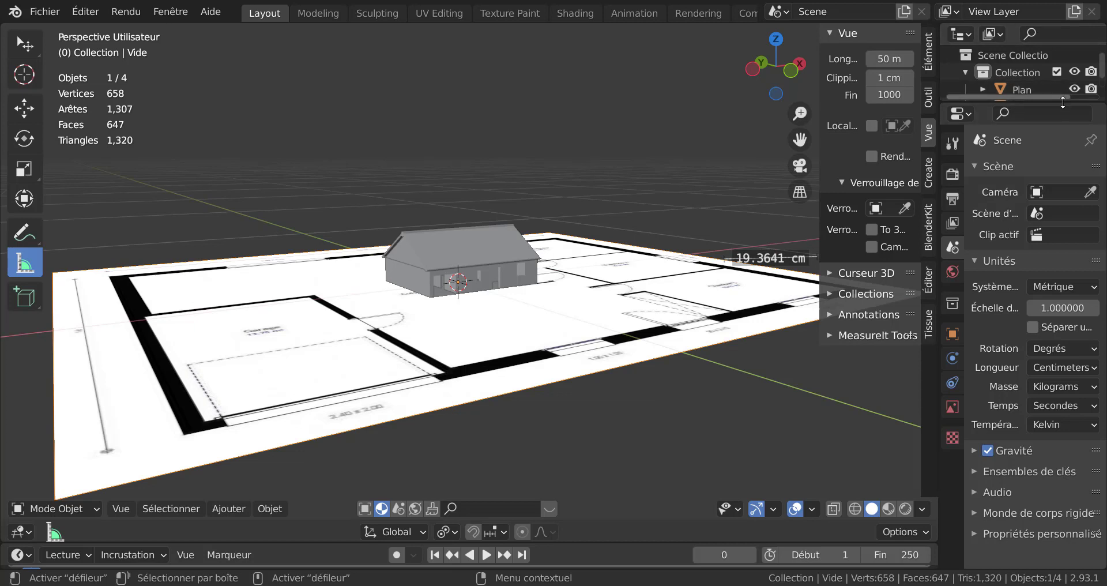
pyautogui.moveTo(1063, 102); pyautogui.dragTo(1063, 177)
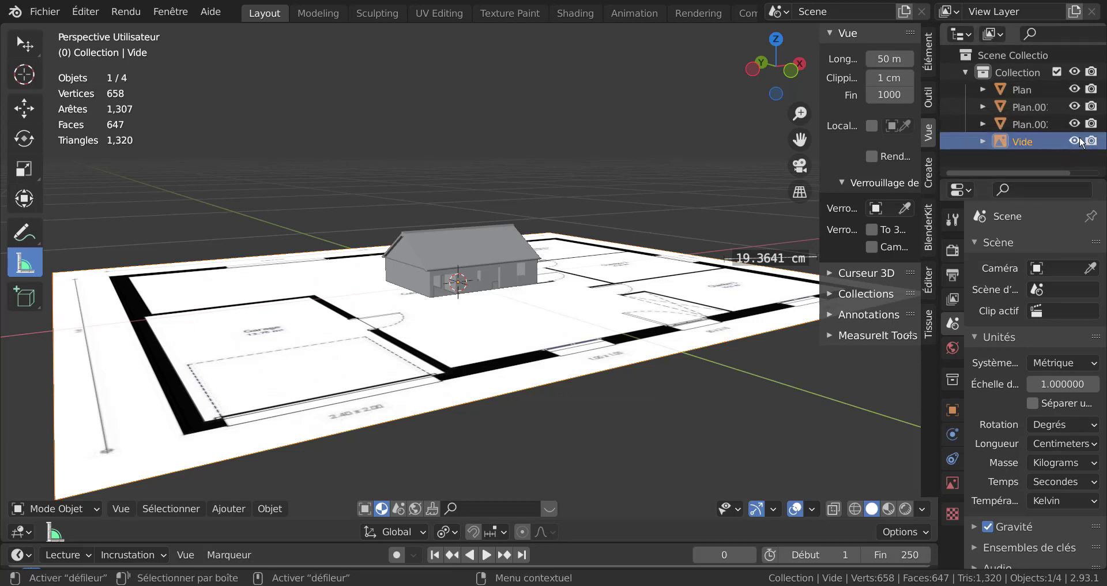
pyautogui.click(1075, 141)
pyautogui.moveTo(718, 269); pyautogui.dragTo(563, 305, button='middle')
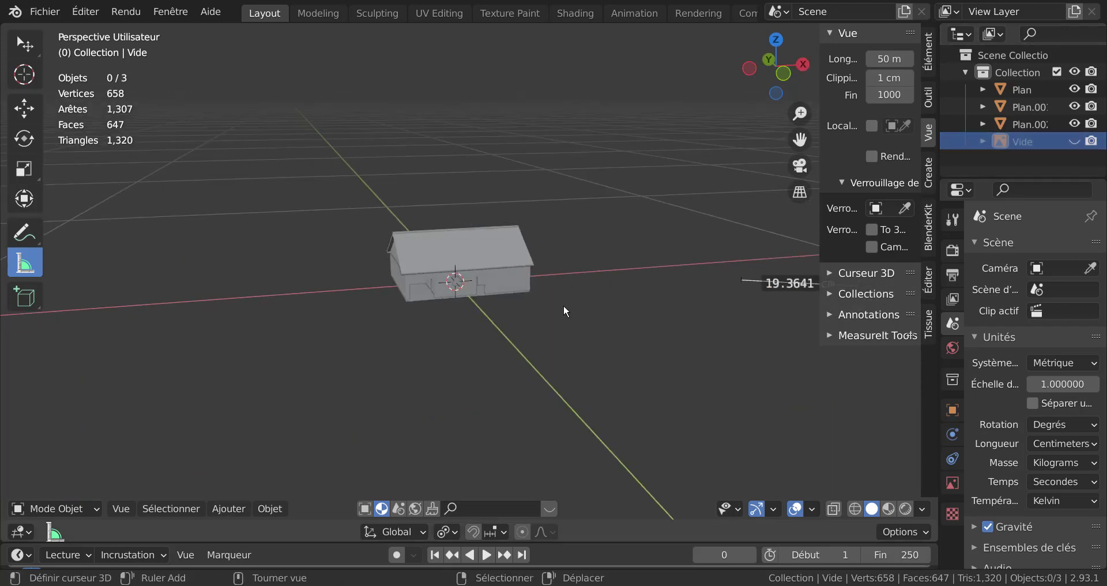
# Enter Edit Mode on the walls and read the length of the selected edge beside the doorway
pyautogui.scroll(8, 566, 303)
pyautogui.click(531, 278)
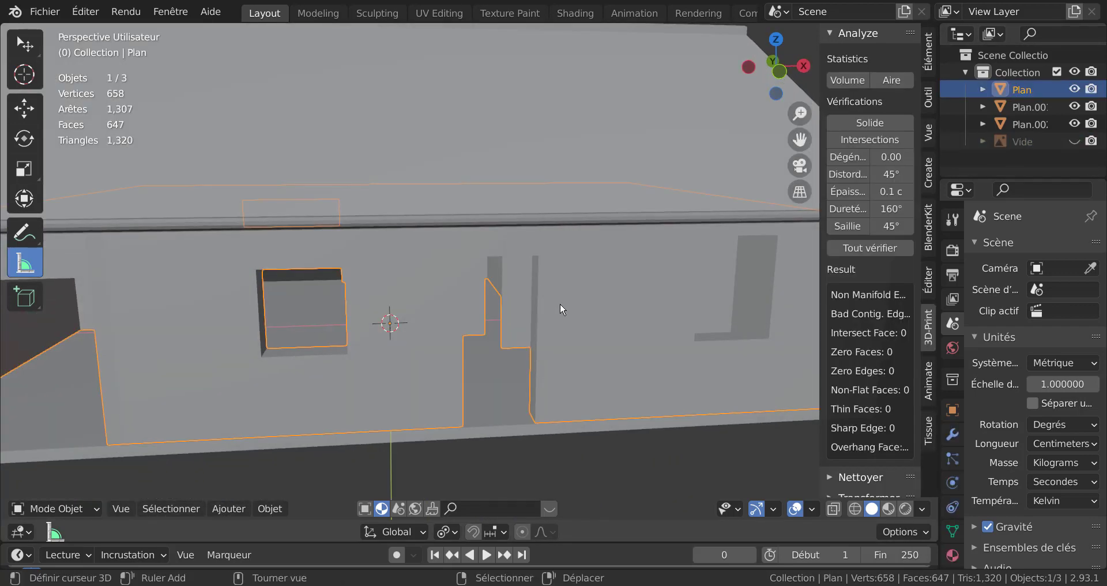
pyautogui.press('Tab')
pyautogui.scroll(-3, 592, 341)
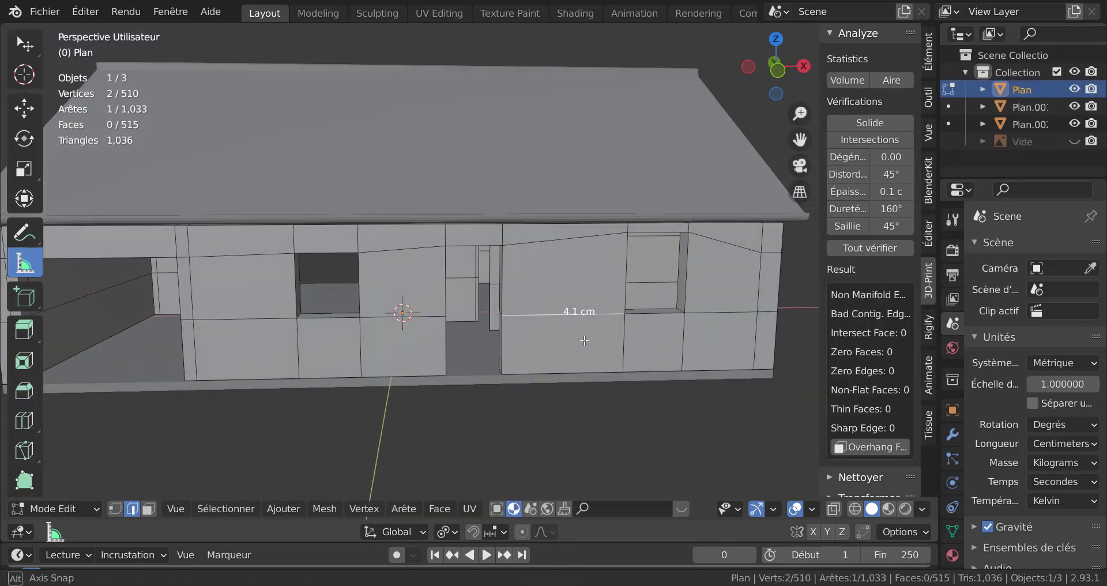
# Enter Edit Mode on the base slab instead, select its long front edge and read its length
pyautogui.press('Tab')
pyautogui.click(549, 383)
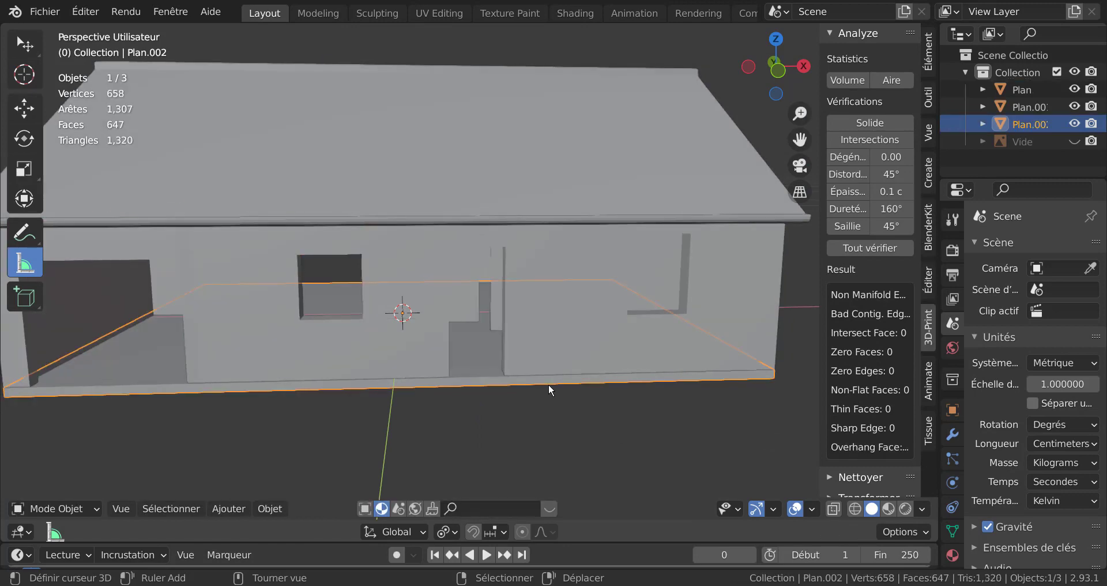
pyautogui.press('Tab')
pyautogui.click(538, 399)
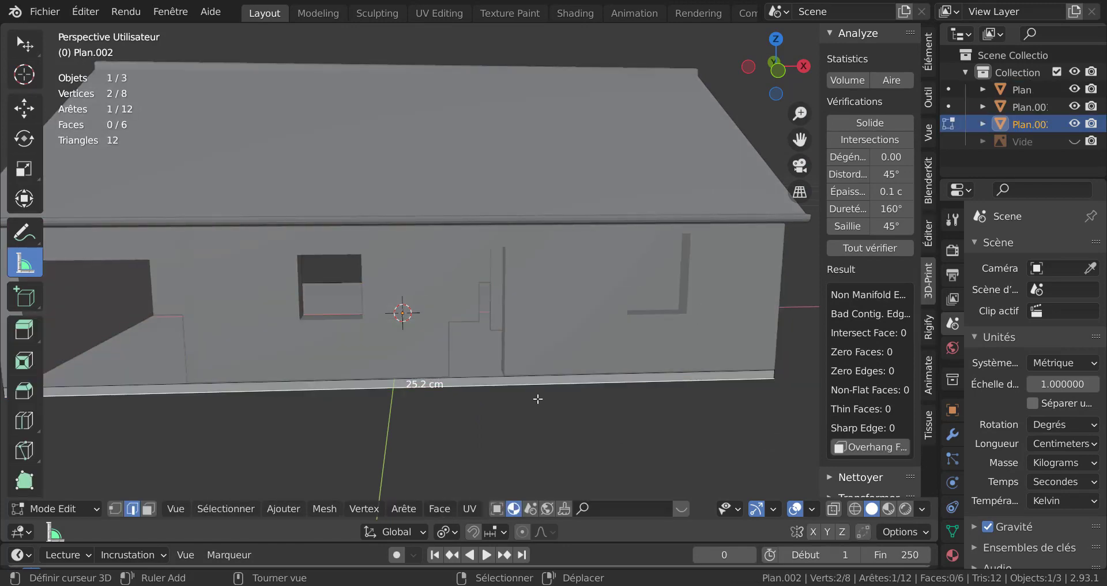
pyautogui.moveTo(538, 399); pyautogui.dragTo(596, 343, button='middle')
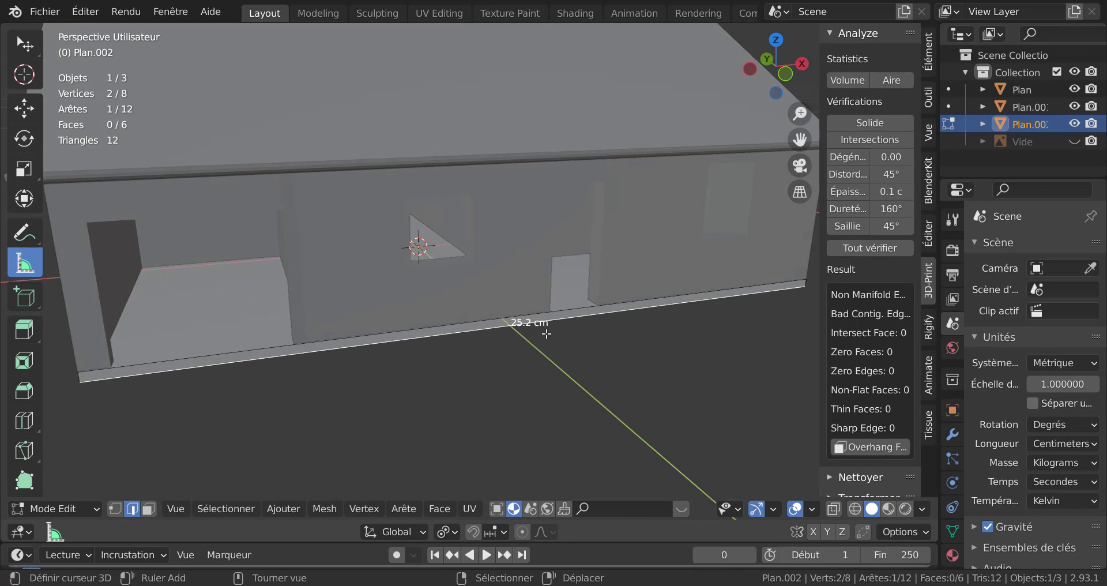
pyautogui.moveTo(521, 348); pyautogui.dragTo(468, 394, button='middle')
pyautogui.scroll(-3, 467, 394)
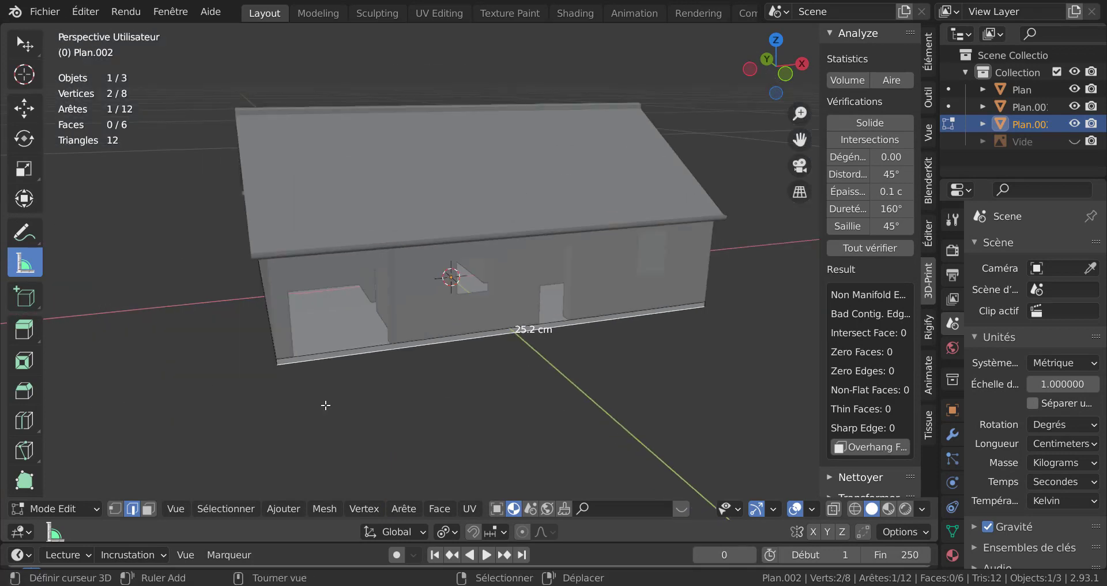
# Select the base slab's rear edge, then its short side edge, reading each length in a widened viewport
pyautogui.moveTo(324, 404); pyautogui.dragTo(557, 406, button='middle')
pyautogui.click(398, 378)
pyautogui.rightClick(480, 378)
pyautogui.moveTo(425, 389); pyautogui.dragTo(517, 391, button='middle')
pyautogui.scroll(2, 508, 348)
pyautogui.scroll(-2, 487, 361)
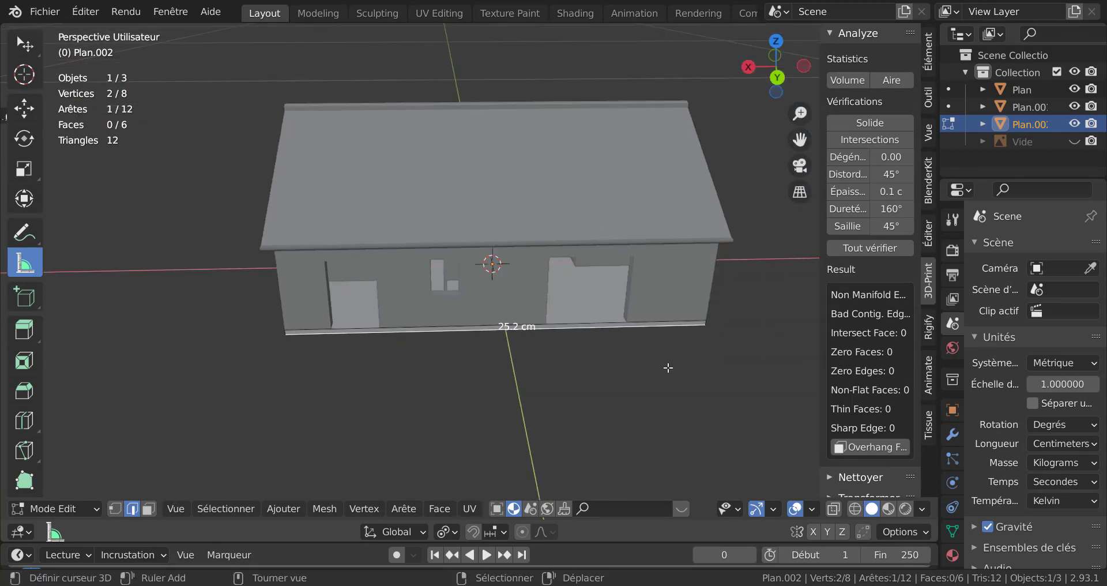
pyautogui.moveTo(820, 269); pyautogui.dragTo(900, 271)
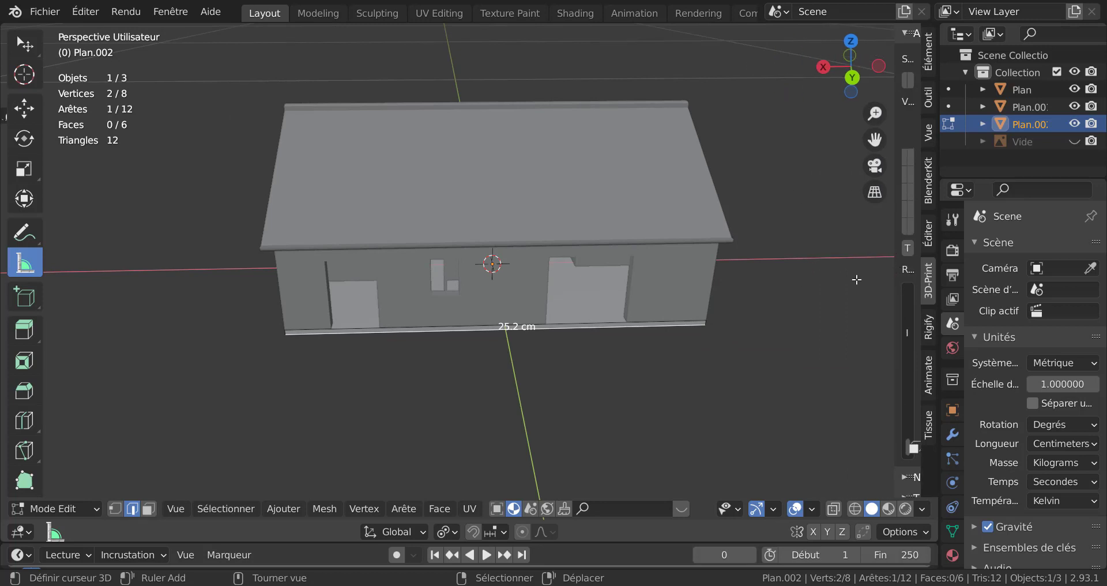
pyautogui.moveTo(445, 395); pyautogui.dragTo(586, 393, button='middle')
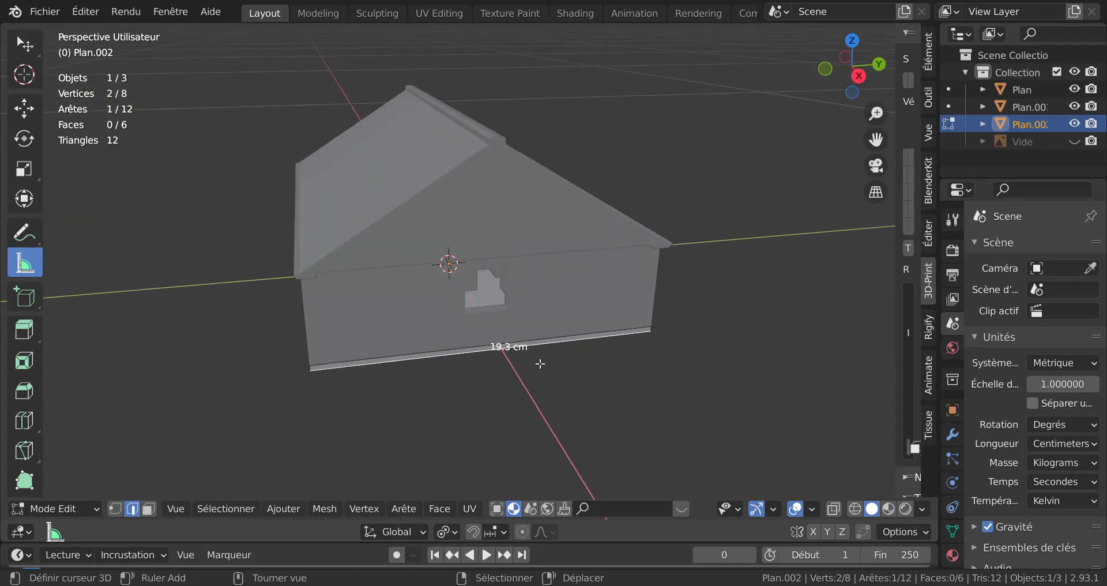
pyautogui.moveTo(538, 363); pyautogui.dragTo(598, 378, button='middle')
pyautogui.scroll(4, 596, 380)
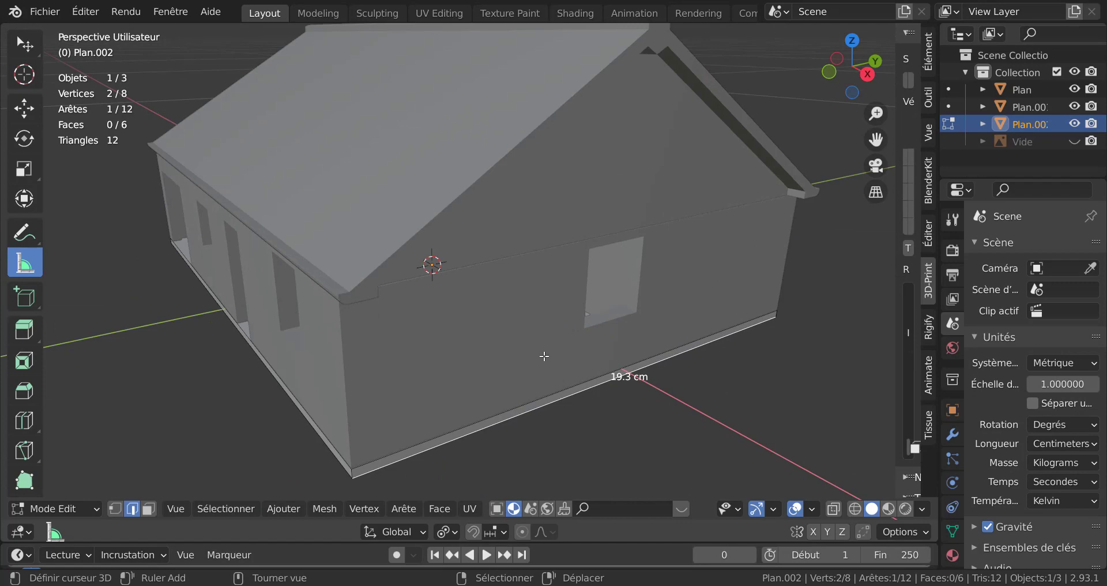
# Leave the base slab, open the walls in Edit Mode and examine their edges around the house
pyautogui.rightClick(606, 329)
pyautogui.press('Tab')
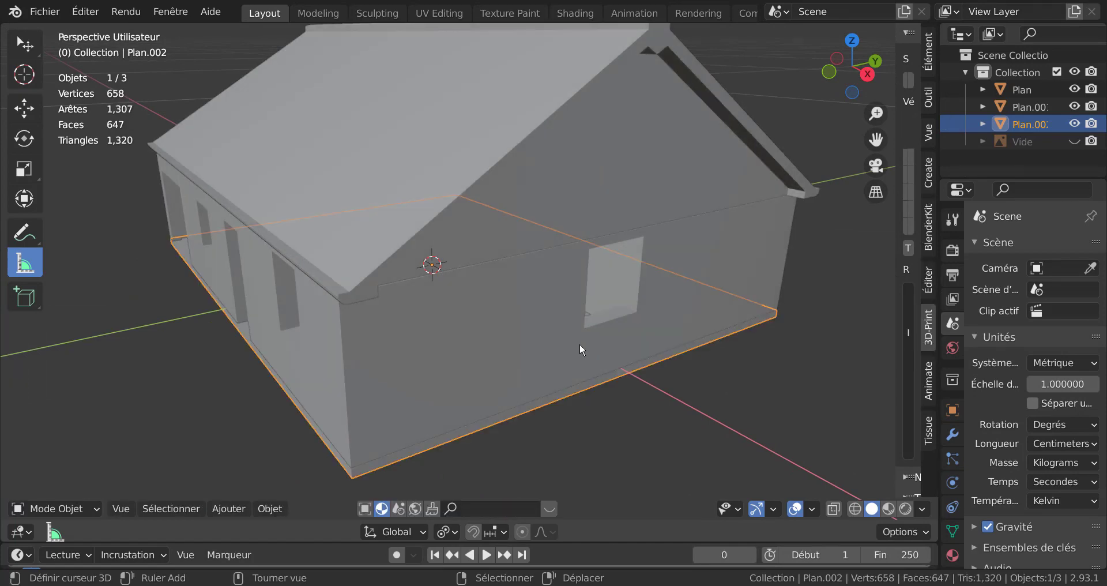
pyautogui.rightClick(593, 326)
pyautogui.press('Tab')
pyautogui.scroll(-2, 715, 361)
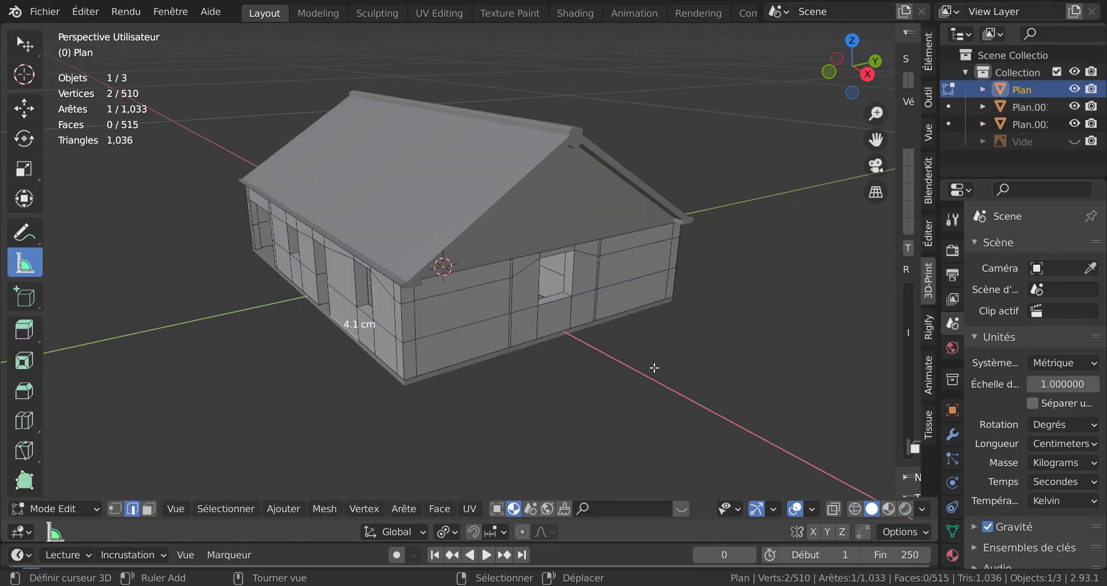
pyautogui.moveTo(652, 368); pyautogui.dragTo(462, 259, button='middle')
pyautogui.scroll(2, 675, 350)
# Enter Edit Mode on the roof, select its lower front eave edge and snap the 3D cursor to it
pyautogui.press('Tab')
pyautogui.click(561, 155)
pyautogui.press('Tab')
pyautogui.scroll(2, 461, 258)
pyautogui.rightClick(428, 232)
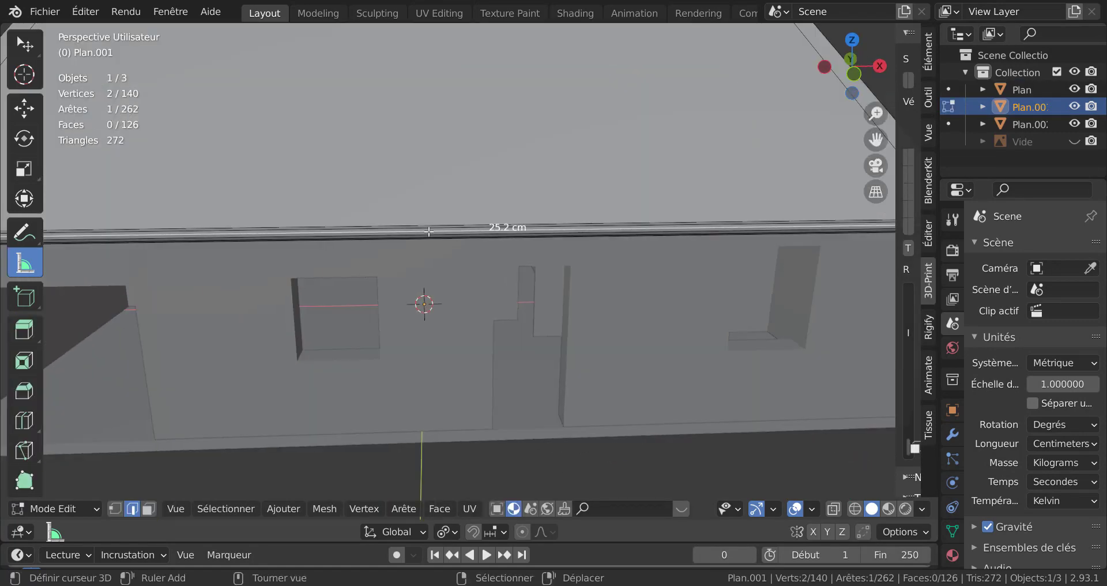
pyautogui.hotkey('shift', 's')
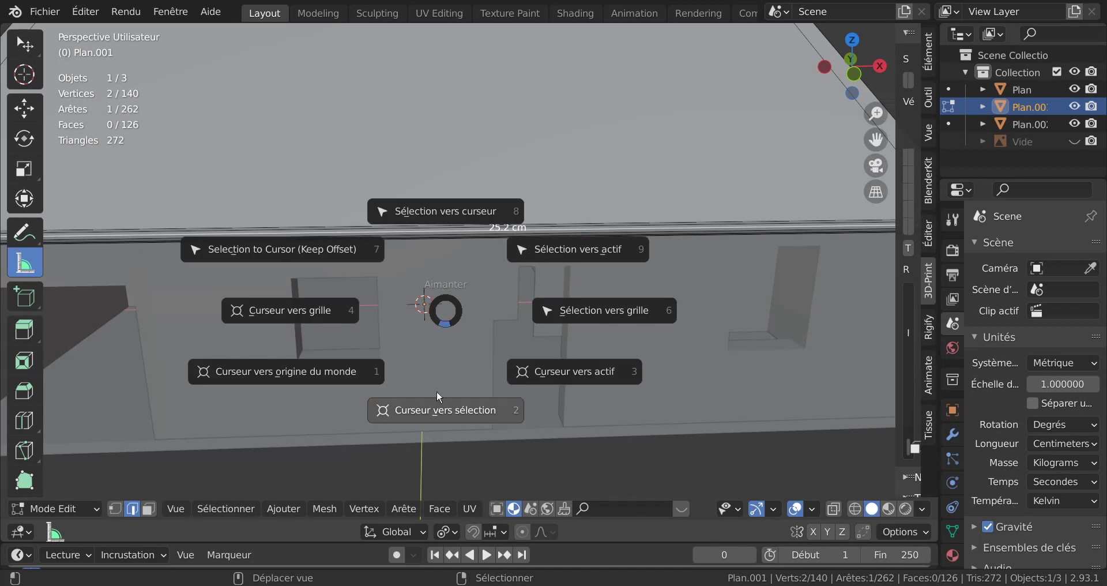
pyautogui.click(437, 413)
# Return to Object Mode and set the roof's origin to the 3D cursor
pyautogui.press('Tab')
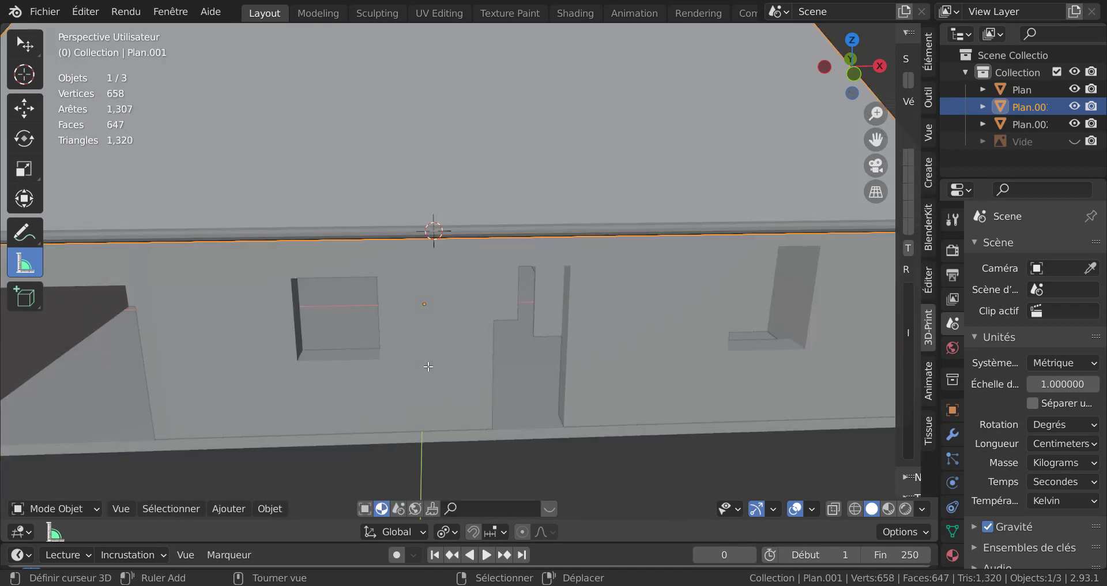
pyautogui.click(265, 511)
pyautogui.moveTo(285, 471)
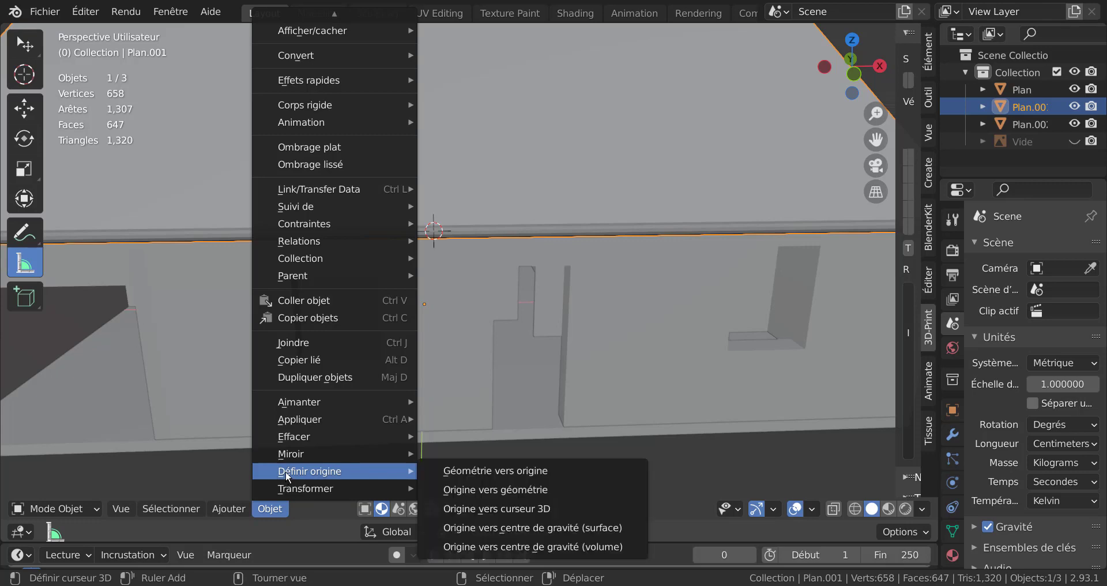
pyautogui.click(503, 508)
# Rotate the roof open about the X axis like a lid hinged on the front eave
pyautogui.scroll(-10, 484, 384)
pyautogui.moveTo(462, 375); pyautogui.dragTo(496, 374, button='middle')
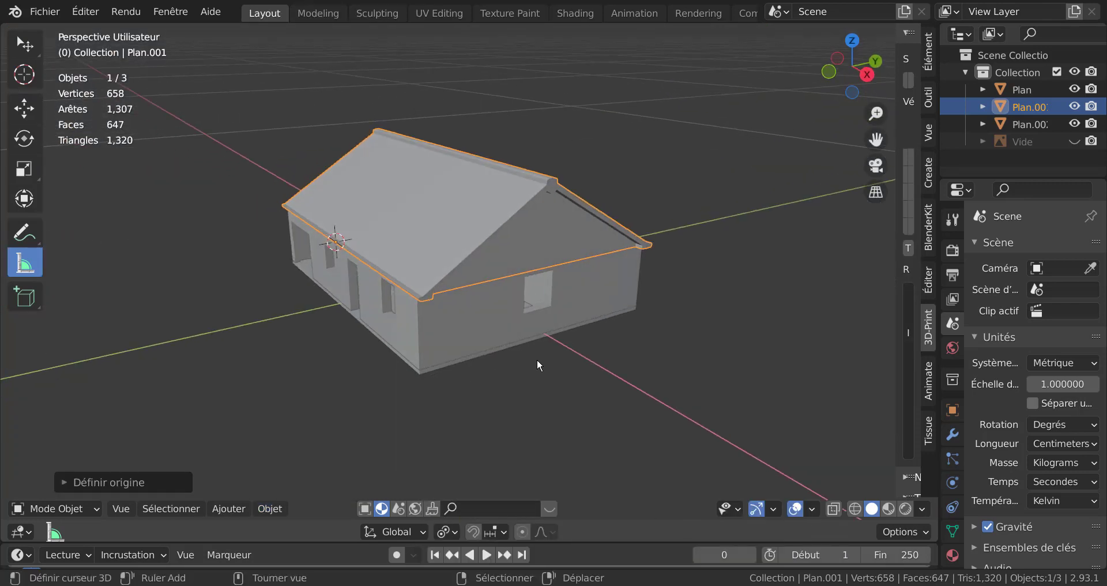
pyautogui.scroll(4, 452, 372)
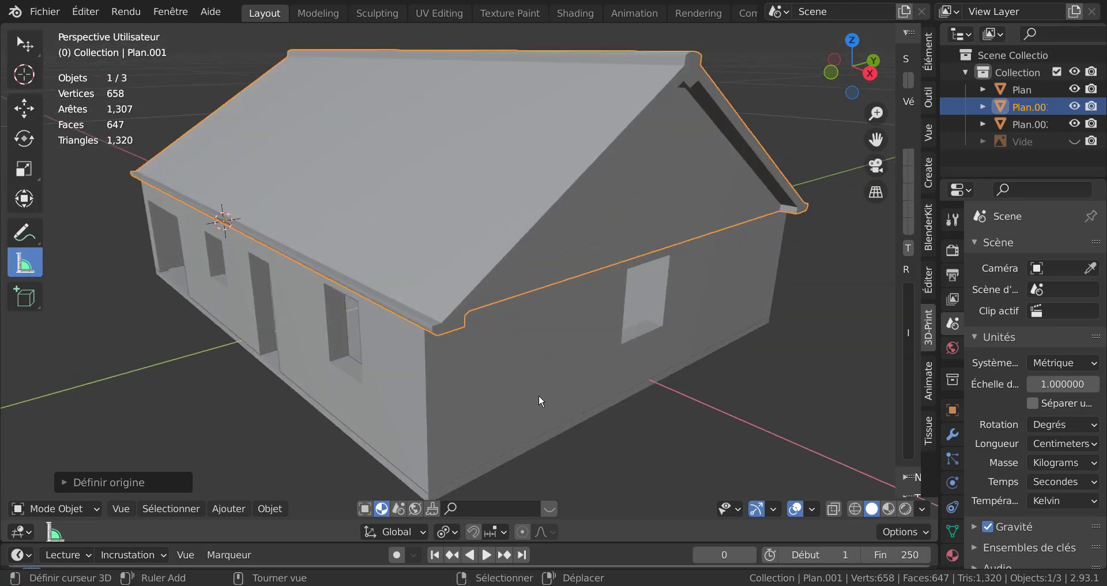
pyautogui.scroll(-3, 583, 405)
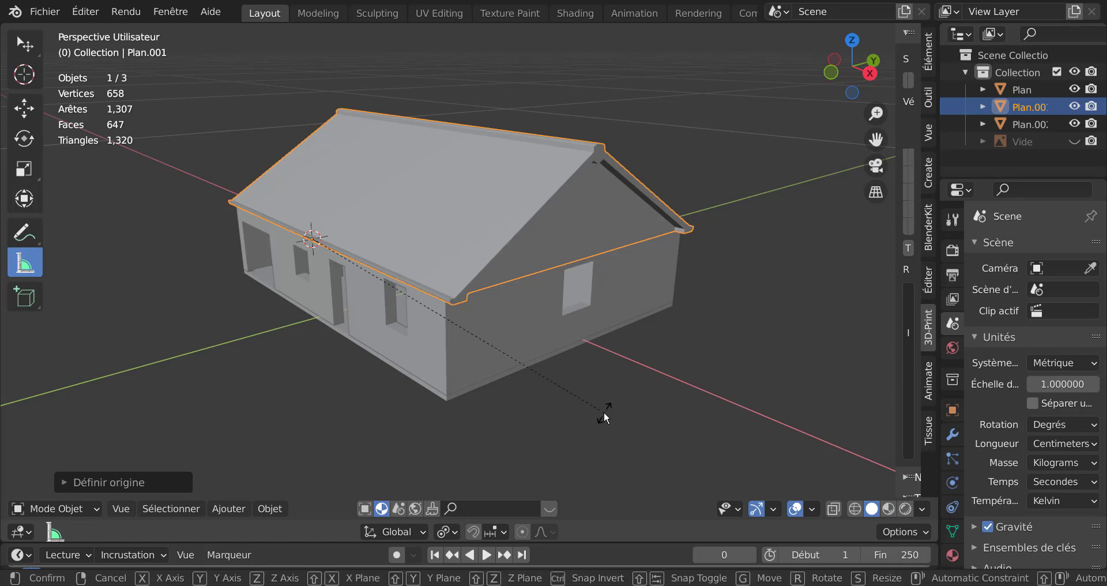
pyautogui.press('r')
pyautogui.press('x')
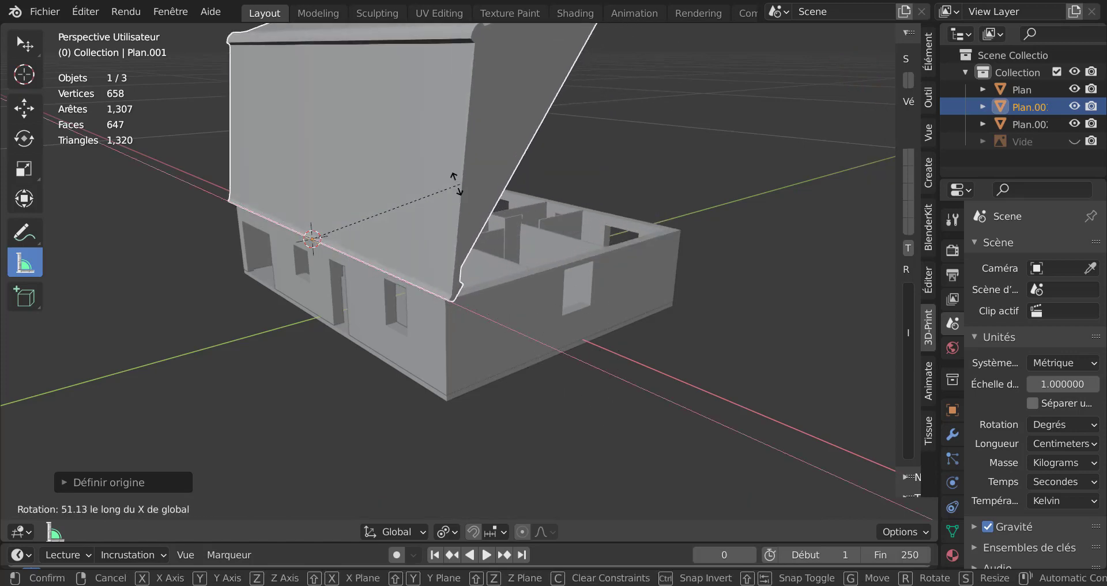
pyautogui.click(375, 185)
# Examine the raised roof's underside, the interior rooms and the hinge edge from several angles
pyautogui.moveTo(544, 339); pyautogui.dragTo(504, 340, button='middle')
pyautogui.scroll(2, 352, 342)
pyautogui.scroll(-4, 504, 332)
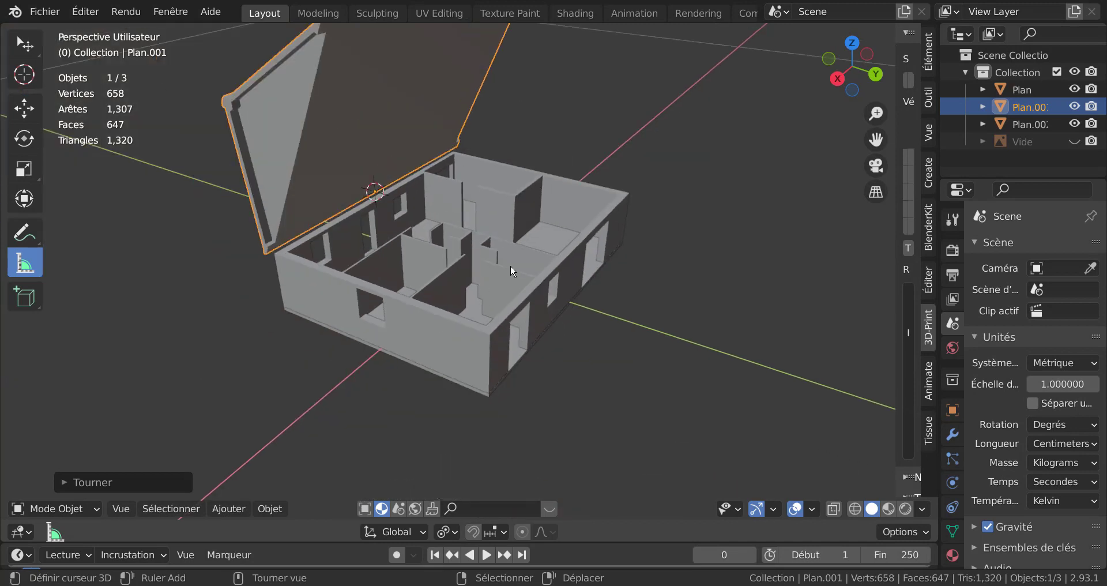
pyautogui.scroll(2, 536, 329)
pyautogui.moveTo(527, 306); pyautogui.dragTo(510, 294, button='middle')
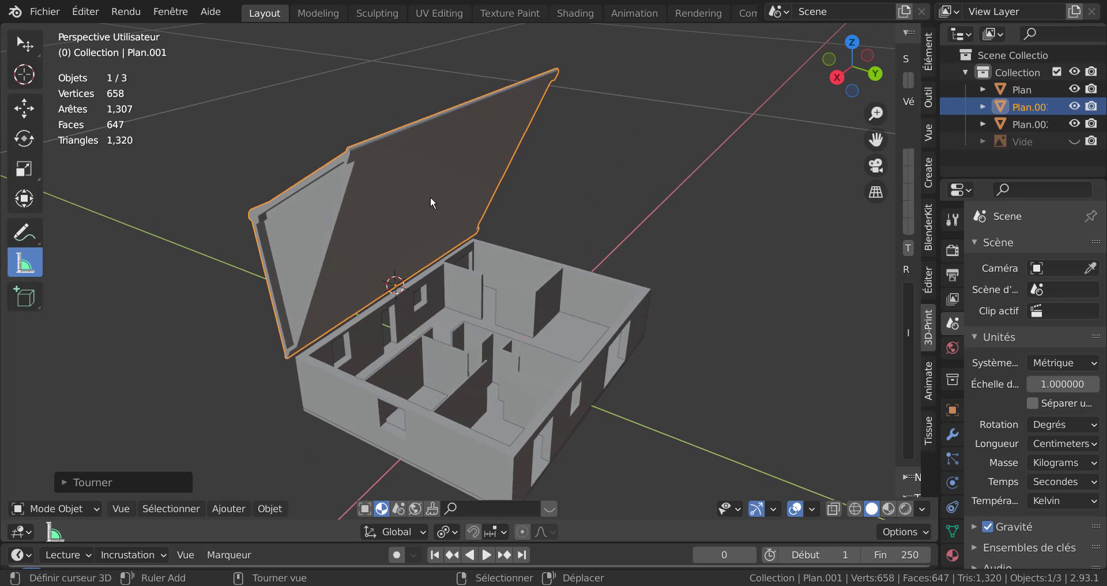
pyautogui.moveTo(420, 207); pyautogui.dragTo(438, 200, button='middle')
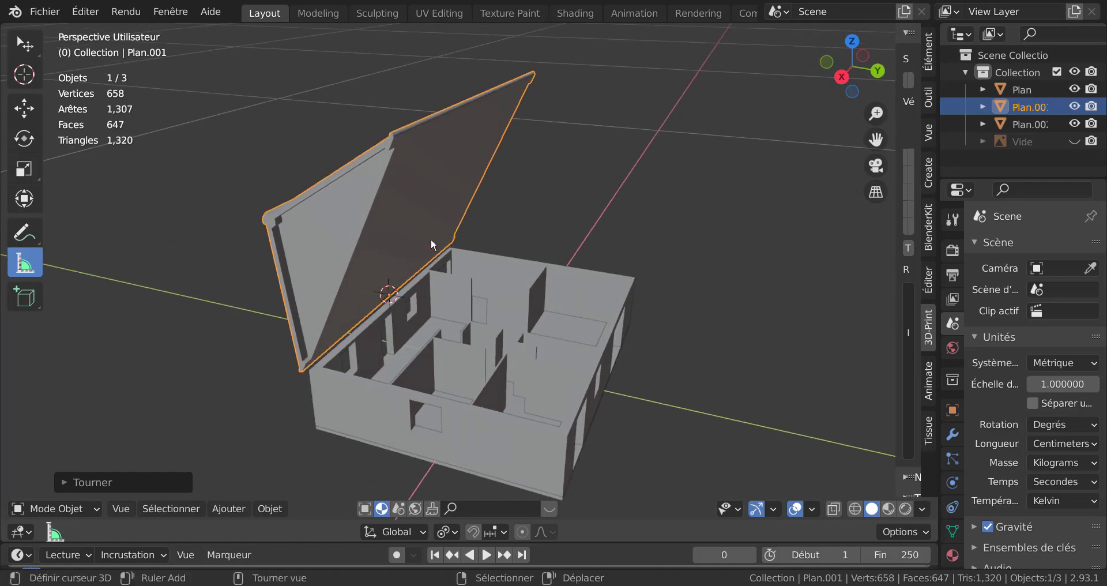
pyautogui.moveTo(431, 238); pyautogui.dragTo(442, 164, button='middle')
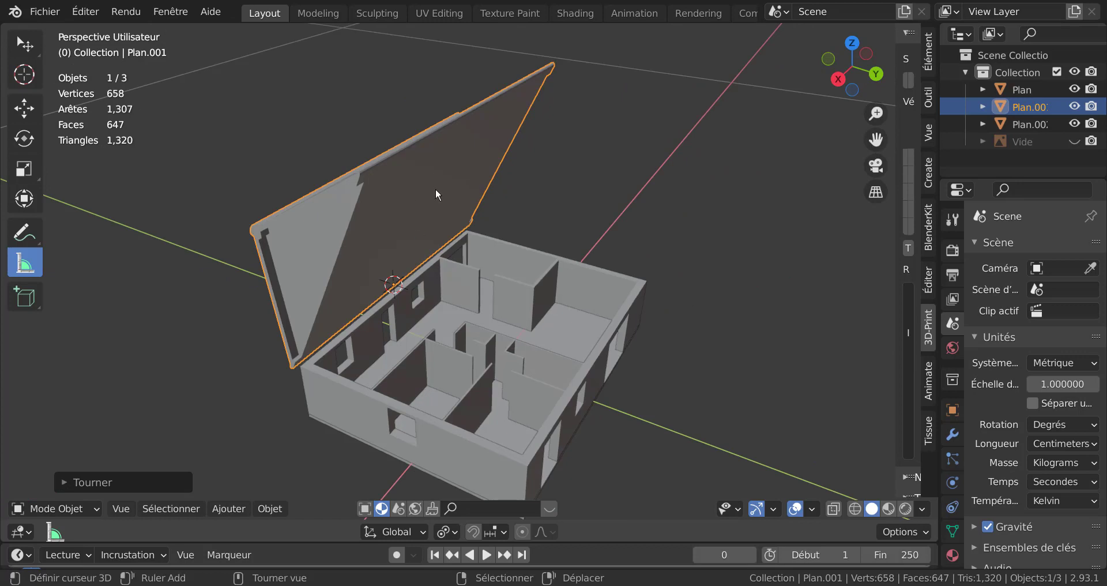
pyautogui.moveTo(442, 211)
pyautogui.mouseDown(button='middle')
pyautogui.moveTo(448, 232)
pyautogui.moveTo(434, 195)
pyautogui.mouseUp(button='middle')
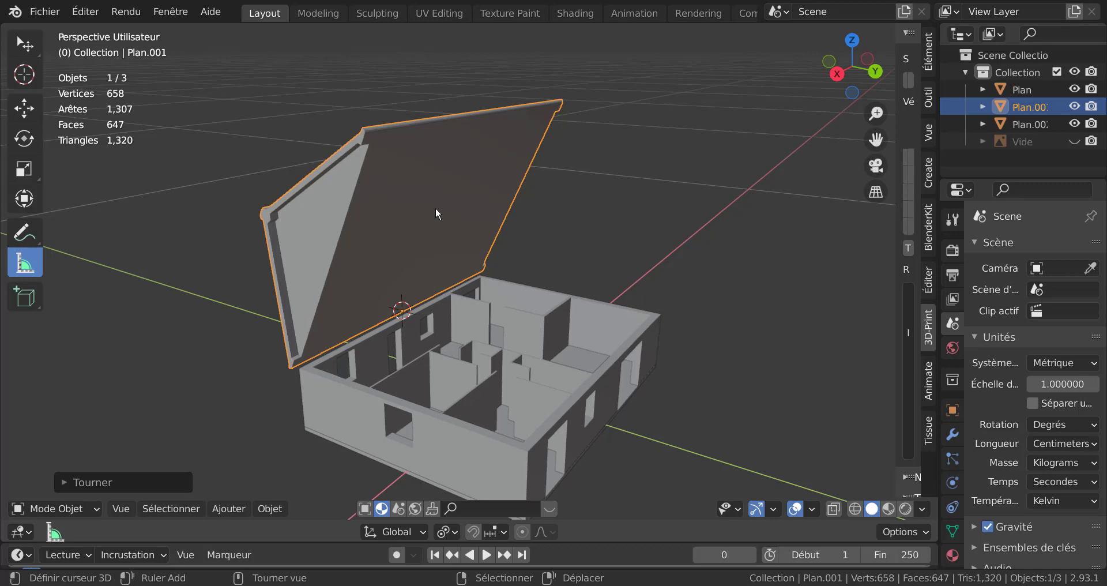
pyautogui.moveTo(432, 205); pyautogui.dragTo(549, 265, button='middle')
pyautogui.scroll(6, 455, 270)
pyautogui.moveTo(456, 270); pyautogui.dragTo(589, 201, button='middle')
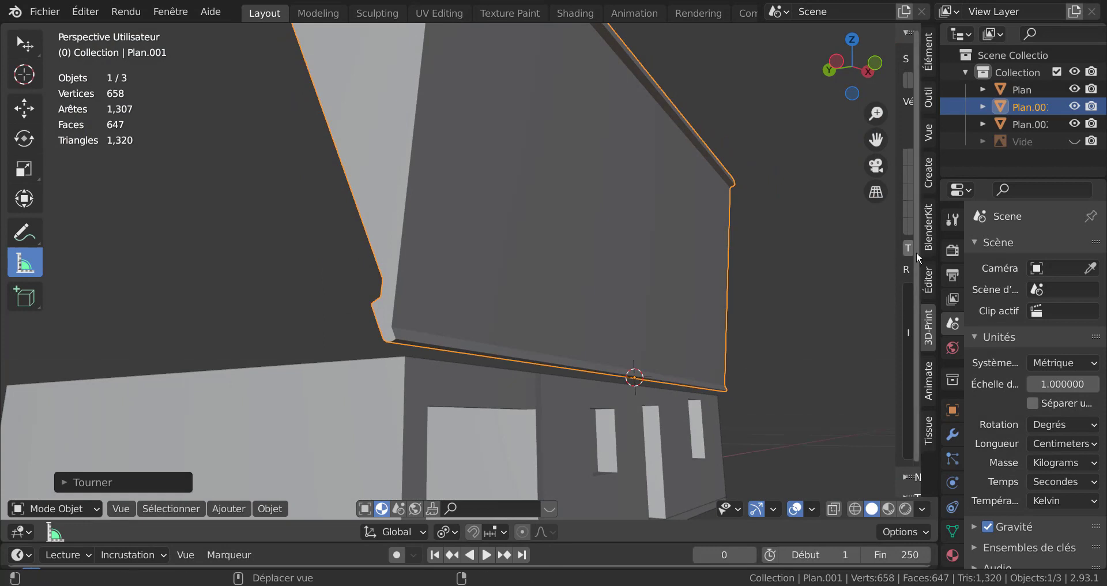
pyautogui.moveTo(603, 331); pyautogui.dragTo(507, 330, button='middle')
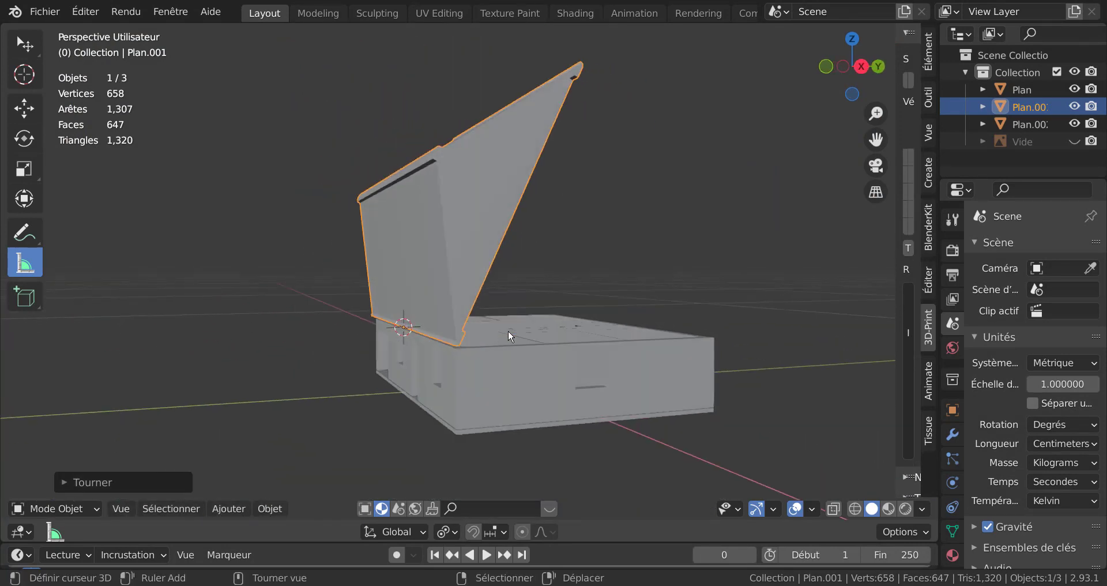
# Undo the roof's rotation
pyautogui.hotkey('ctrl', 'z')
pyautogui.moveTo(685, 340); pyautogui.dragTo(603, 339, button='middle')
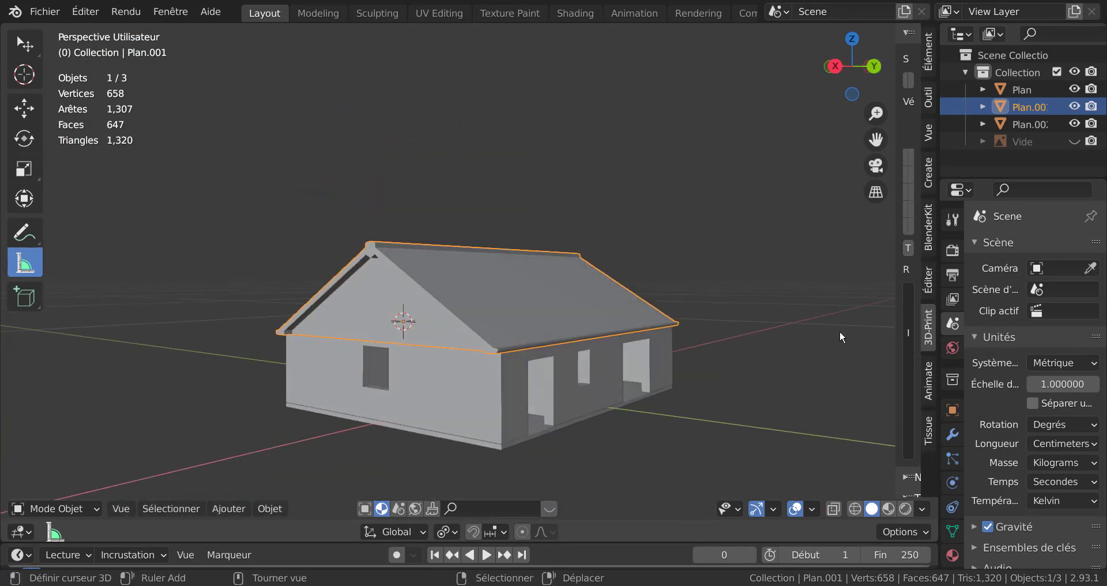
# Widen the properties editor and show the render properties
pyautogui.moveTo(939, 295); pyautogui.dragTo(793, 300)
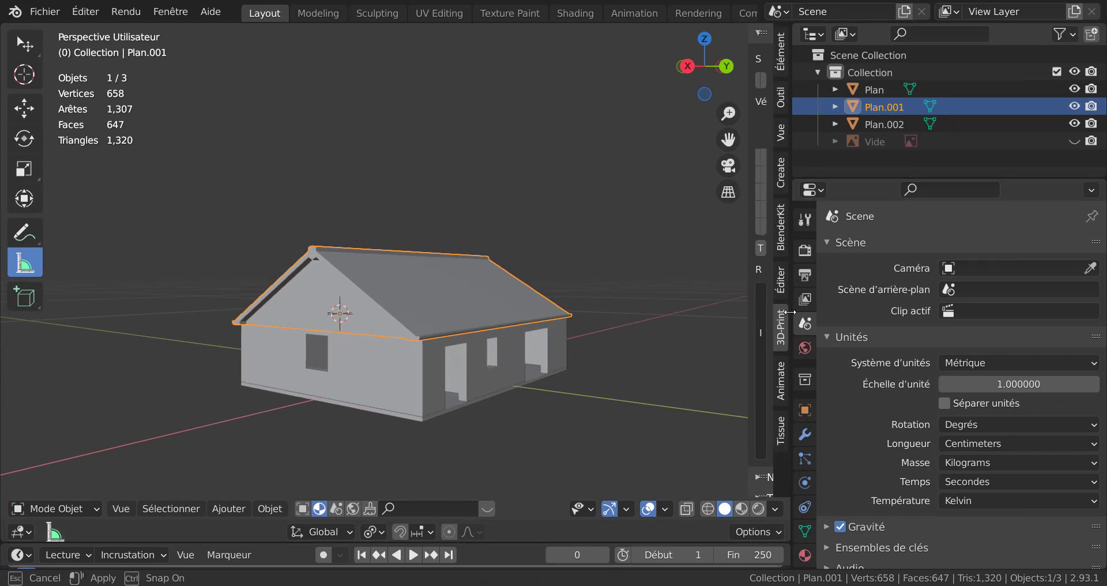
pyautogui.click(806, 251)
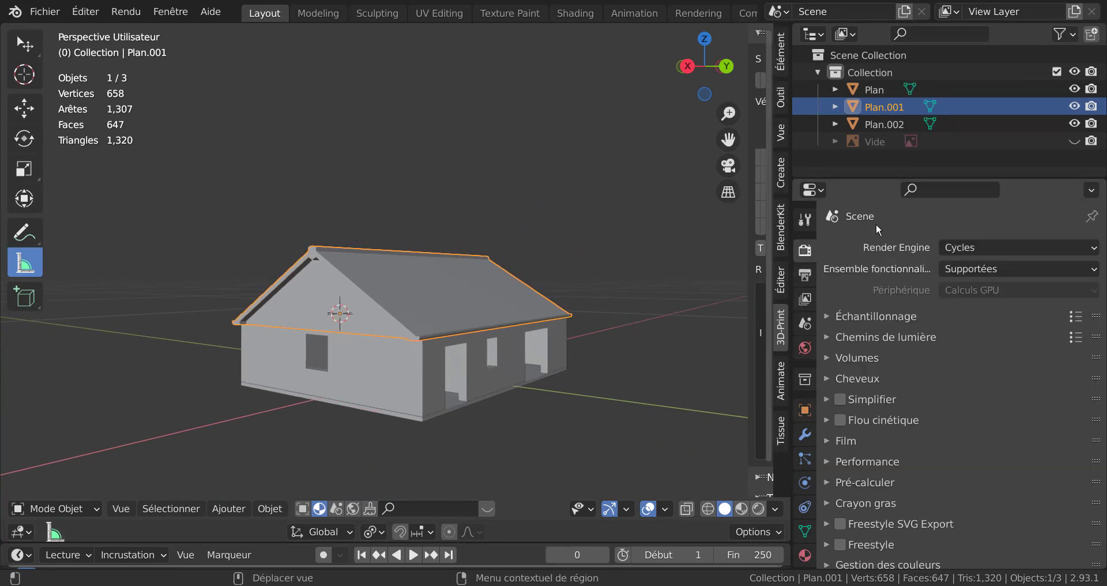
# Switch the render engine to Workbench and display the viewport in rendered shading
pyautogui.click(991, 251)
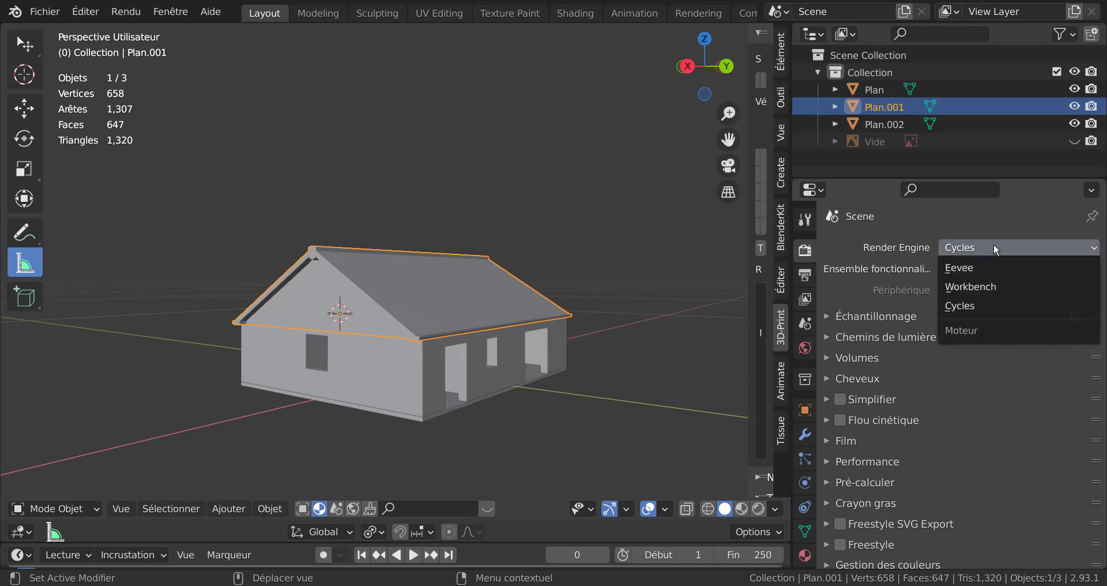
pyautogui.click(974, 288)
pyautogui.scroll(-6, 980, 453)
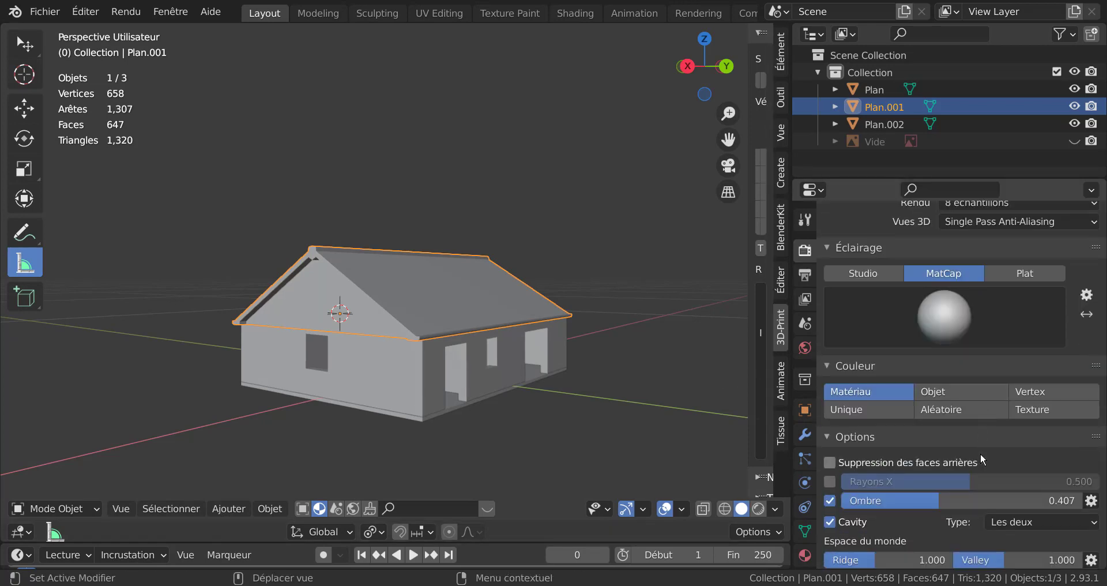
pyautogui.click(759, 508)
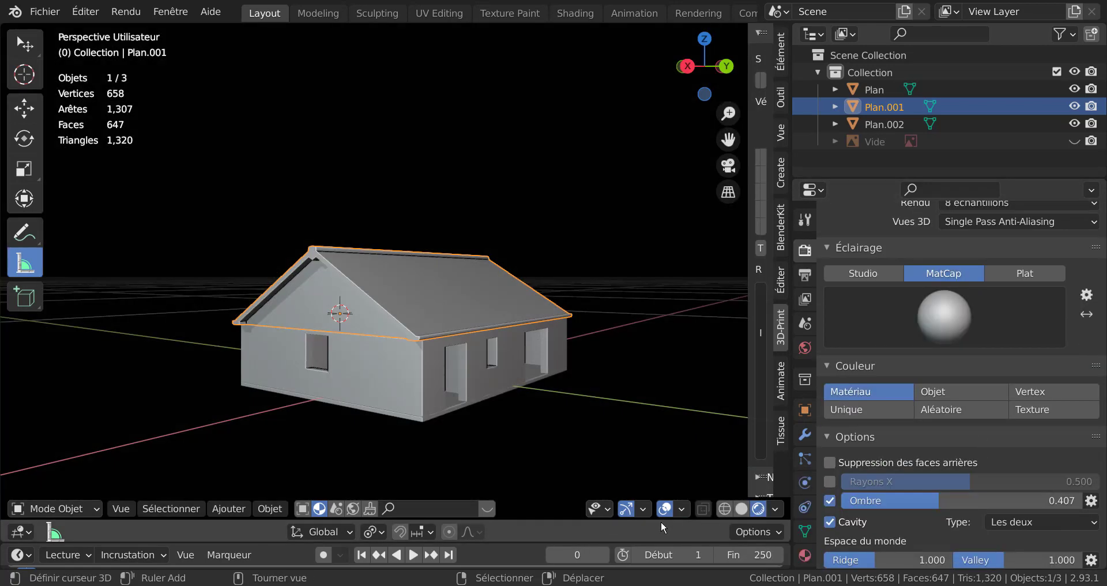
pyautogui.moveTo(635, 462)
pyautogui.mouseDown(button='middle')
pyautogui.moveTo(562, 417)
pyautogui.moveTo(622, 456)
pyautogui.mouseUp(button='middle')
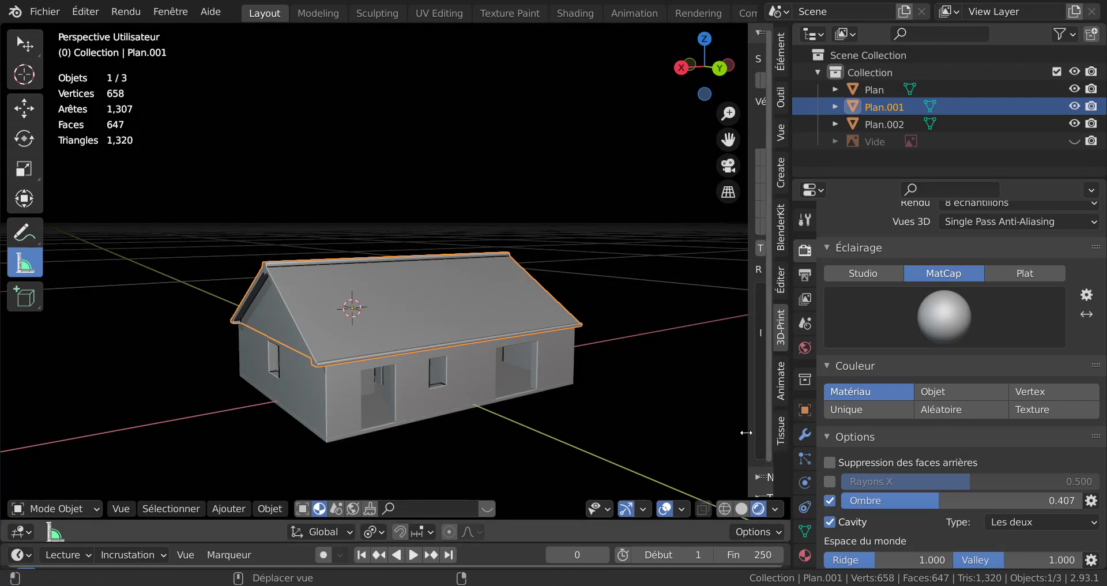
# Hide the viewport's sidebar and lower the Workbench shadow (Ombre) strength to 0.019
pyautogui.moveTo(747, 431); pyautogui.dragTo(799, 428)
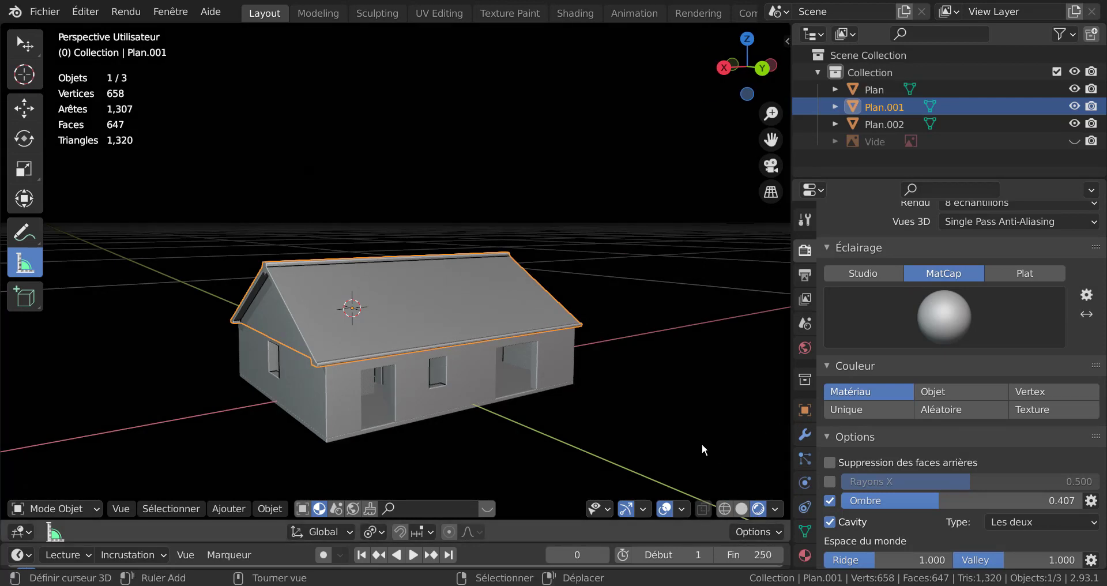
pyautogui.keyDown('shift'); pyautogui.moveTo(702, 444); pyautogui.dragTo(672, 382, button='middle'); pyautogui.keyUp('shift')
pyautogui.scroll(-2, 975, 389)
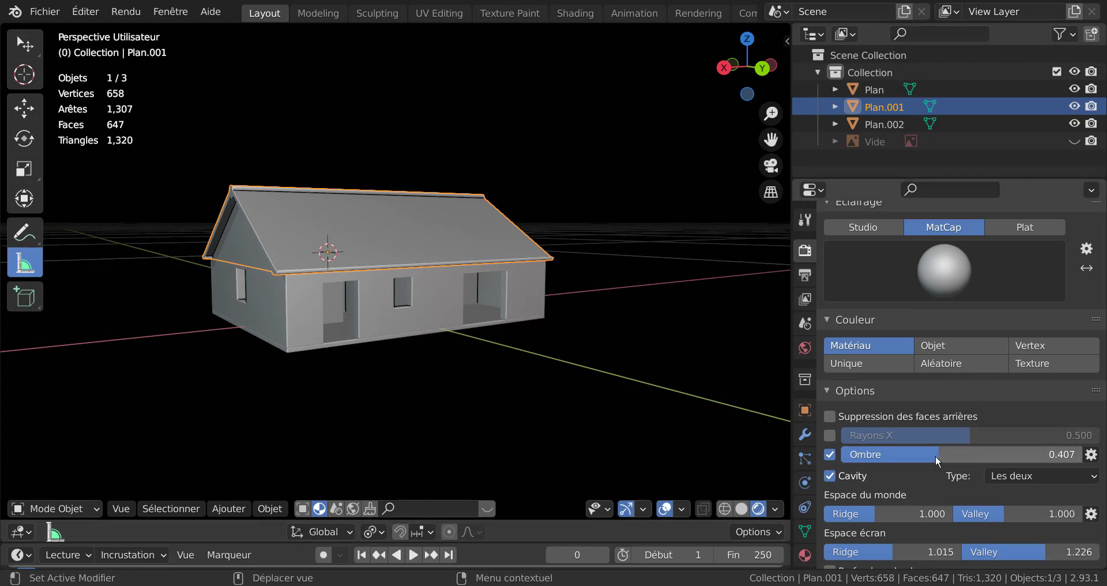
pyautogui.moveTo(939, 455)
pyautogui.mouseDown()
pyautogui.moveTo(1038, 455)
pyautogui.moveTo(845, 454)
pyautogui.mouseUp()
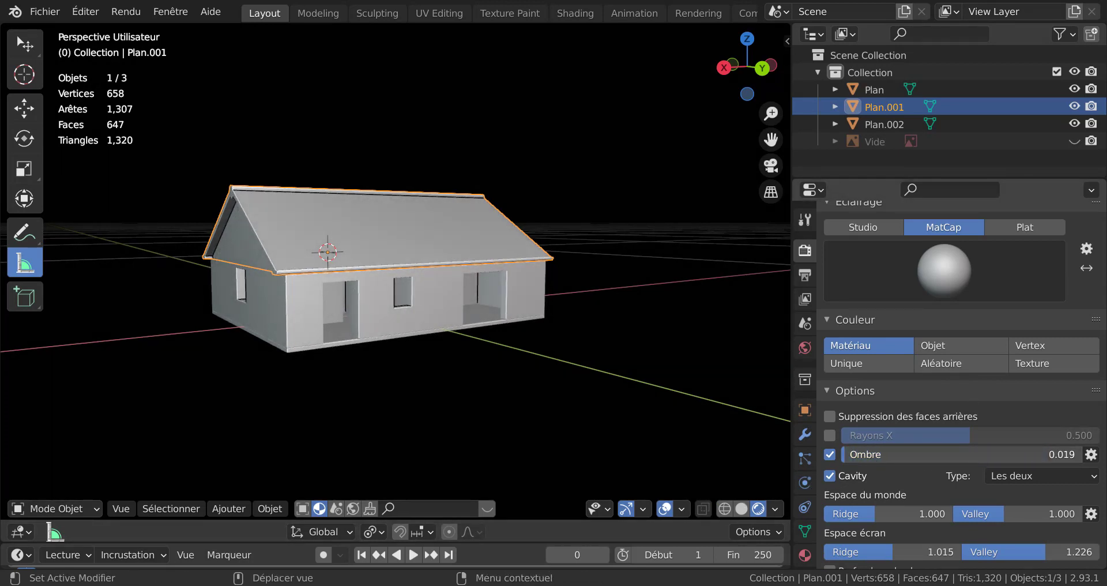
pyautogui.scroll(2, 401, 315)
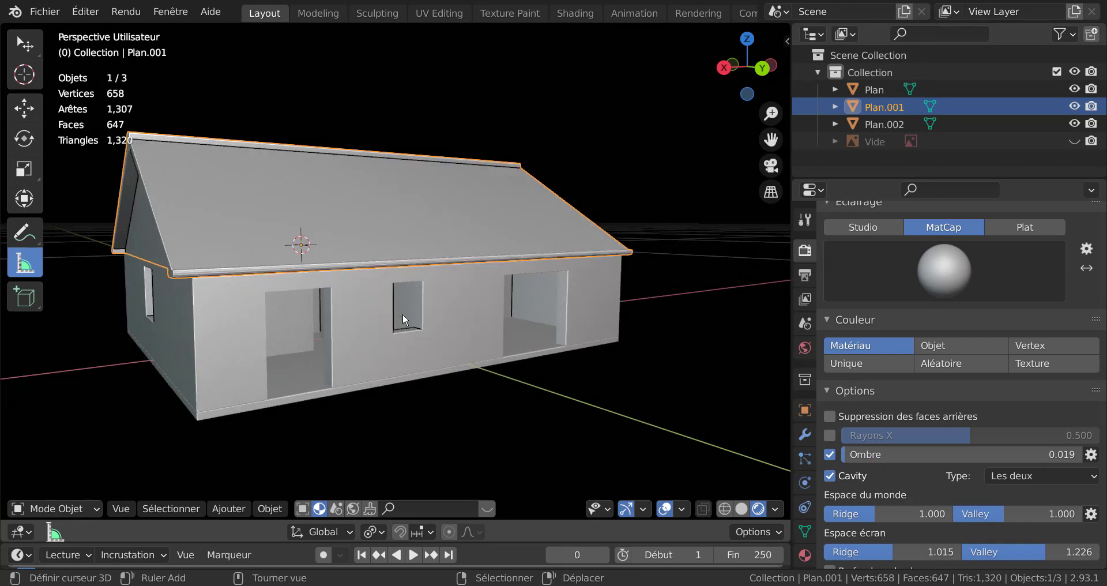
# Select the walls, the roof and the floor slab in turn to tell the separate parts apart
pyautogui.click(385, 343)
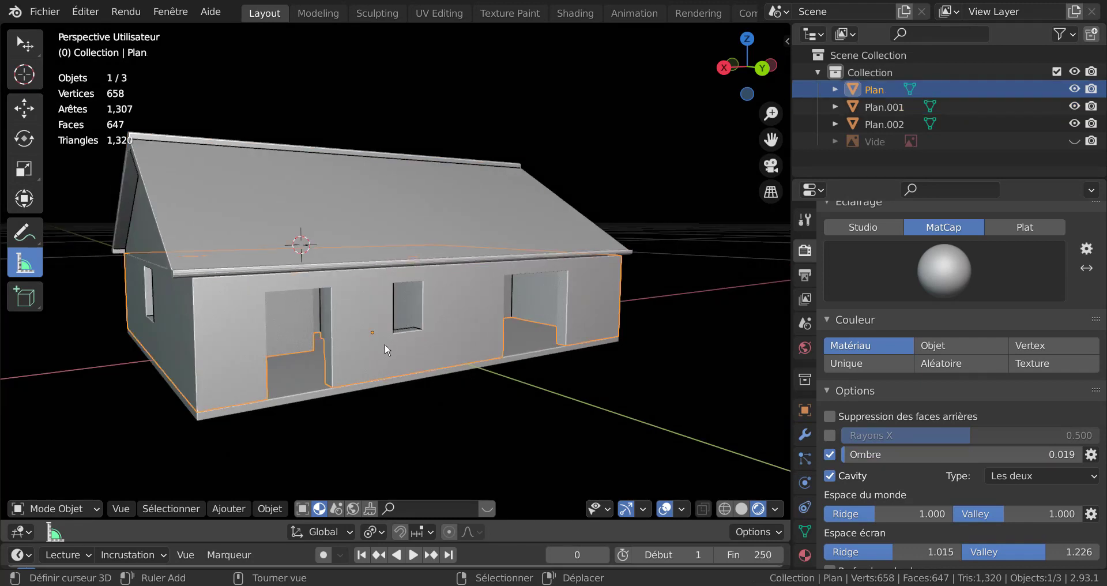
pyautogui.click(387, 216)
pyautogui.click(407, 378)
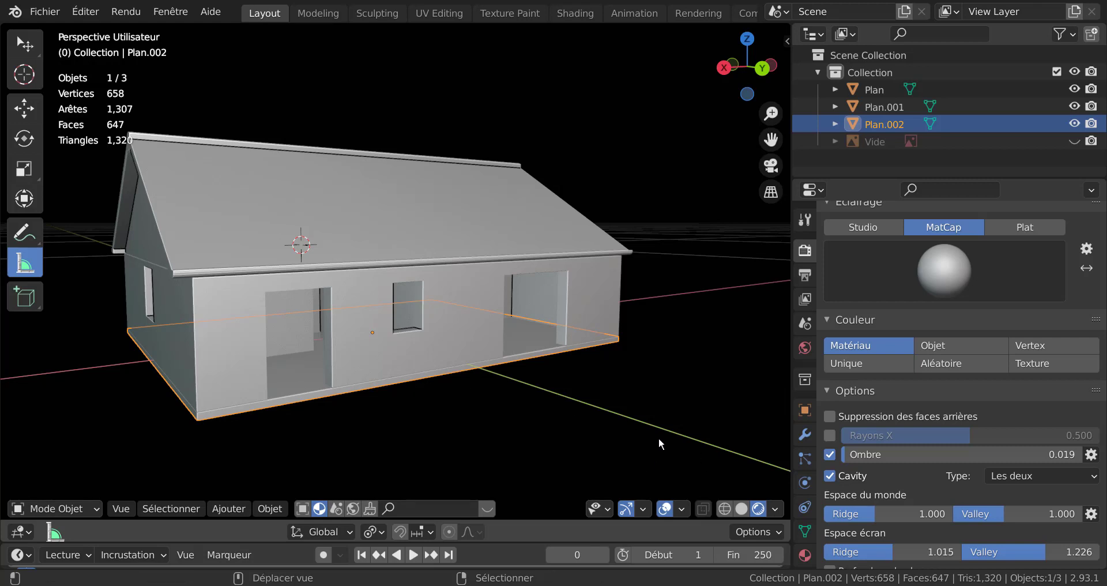
pyautogui.moveTo(659, 437); pyautogui.dragTo(681, 441, button='middle')
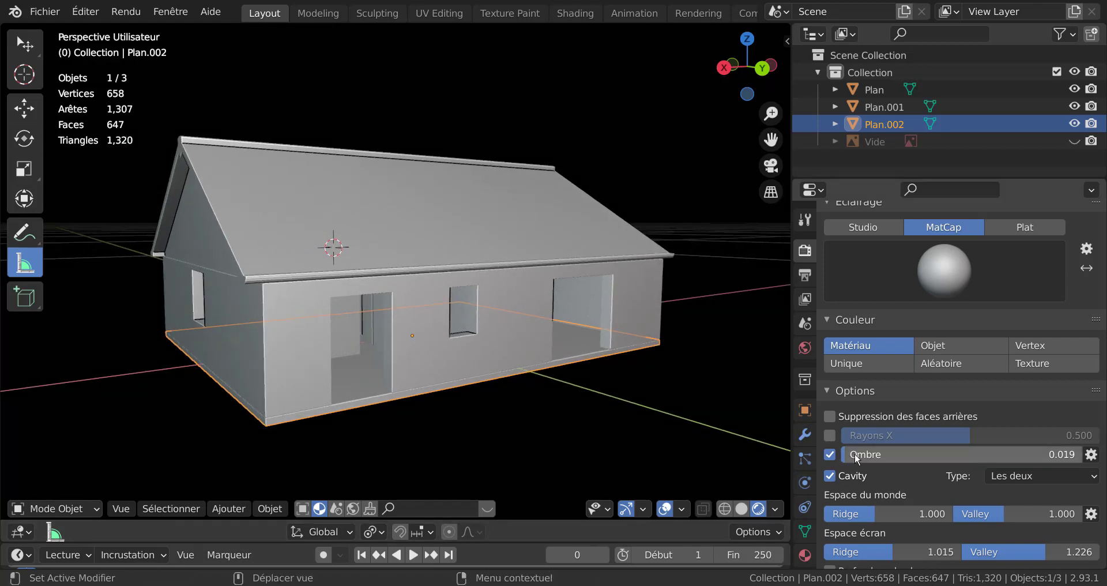
# Set the shadow strength to 0.160 and the world-space cavity to Ridge 1.533 and Valley 2.122
pyautogui.moveTo(857, 455); pyautogui.dragTo(888, 455)
pyautogui.moveTo(869, 519); pyautogui.dragTo(912, 517)
pyautogui.moveTo(993, 510); pyautogui.dragTo(1052, 512)
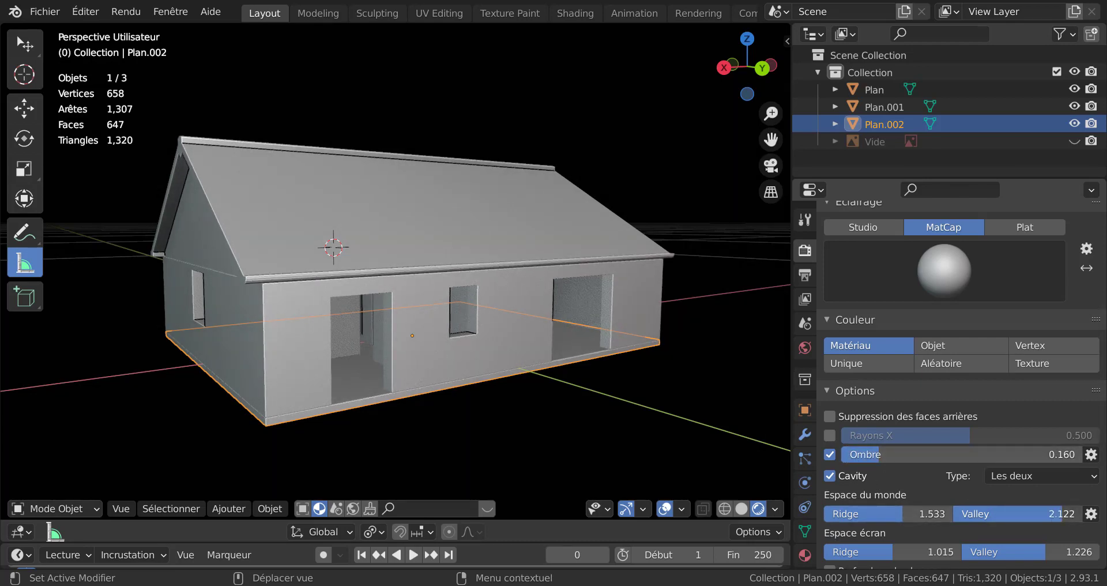
# Set the screen-space cavity to Ridge 1.665 and Valley 1.676, and colour the objects randomly (Aléatoire)
pyautogui.moveTo(877, 551); pyautogui.dragTo(922, 550)
pyautogui.moveTo(1038, 552); pyautogui.dragTo(1074, 552)
pyautogui.click(949, 364)
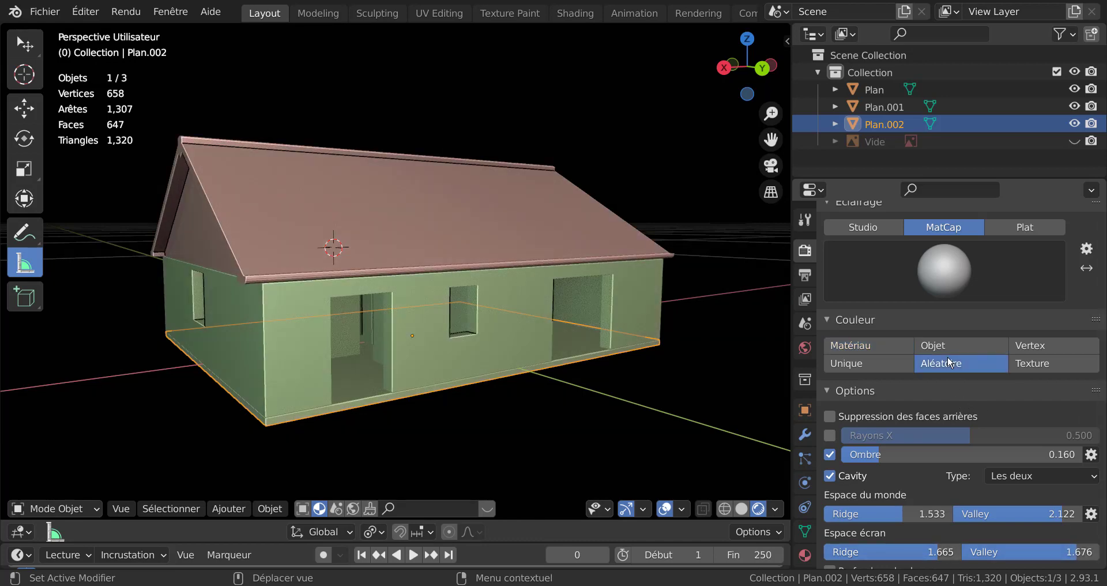
# Examine the coloured house from inside the rooms and from outside around the gable and long facade
pyautogui.scroll(5, 710, 444)
pyautogui.scroll(6, 697, 445)
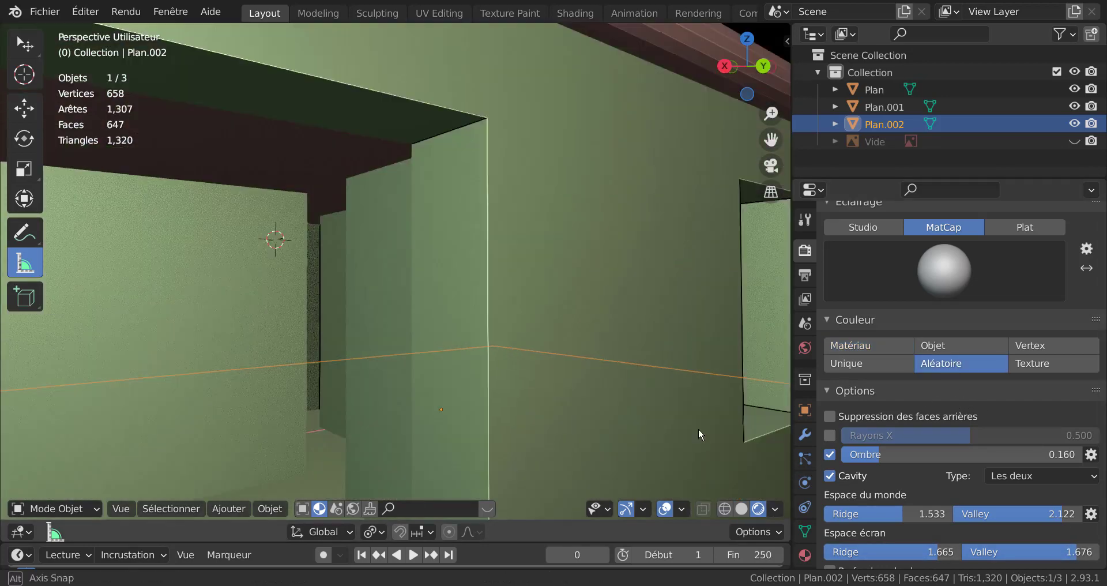
pyautogui.moveTo(688, 434); pyautogui.dragTo(524, 449, button='middle')
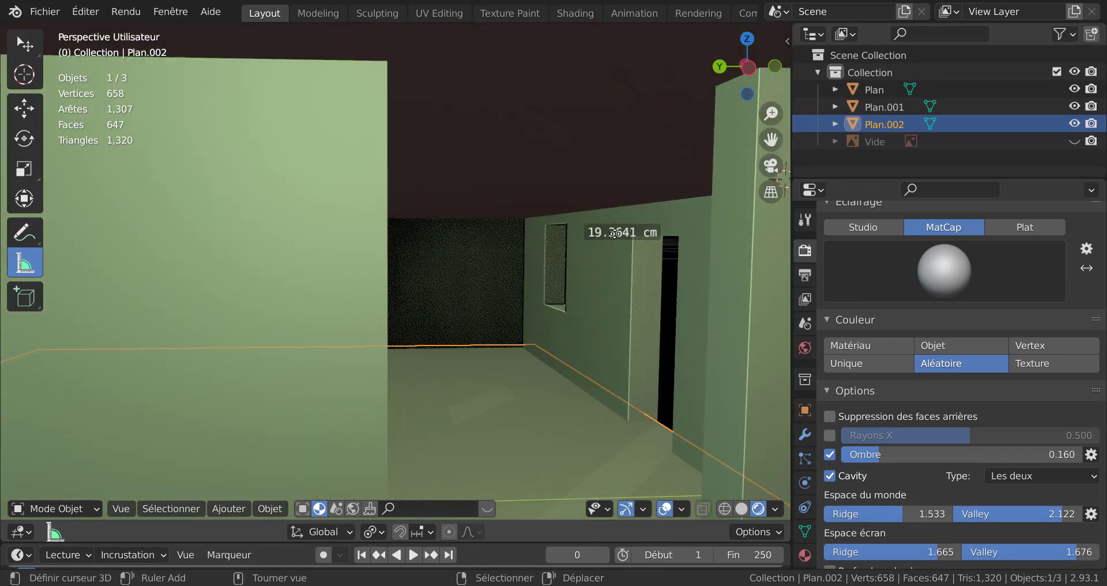
pyautogui.moveTo(615, 233); pyautogui.dragTo(620, 226)
pyautogui.scroll(-10, 590, 268)
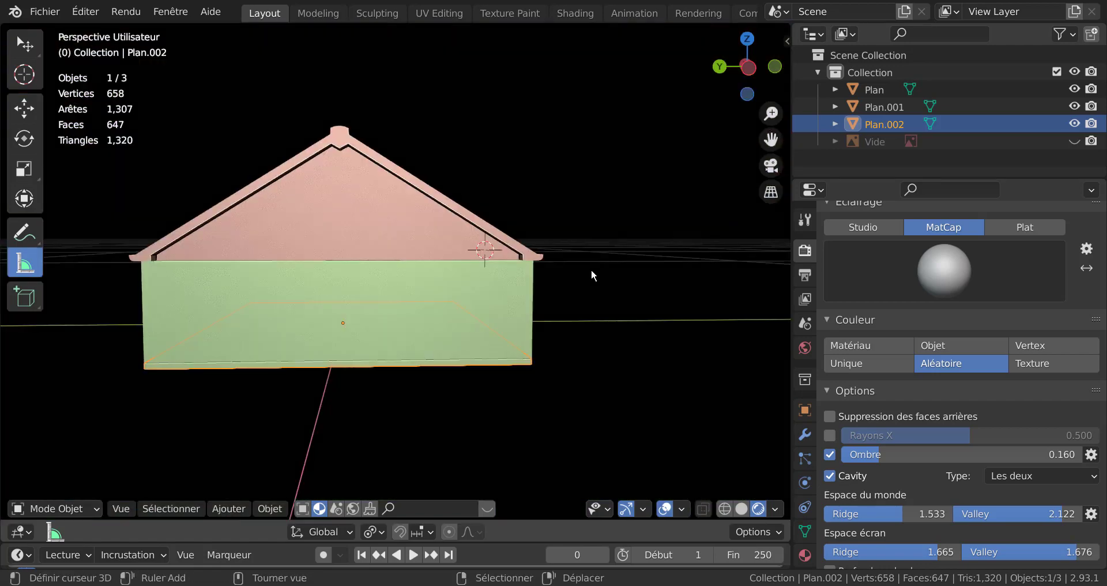
pyautogui.moveTo(591, 269); pyautogui.dragTo(536, 338, button='middle')
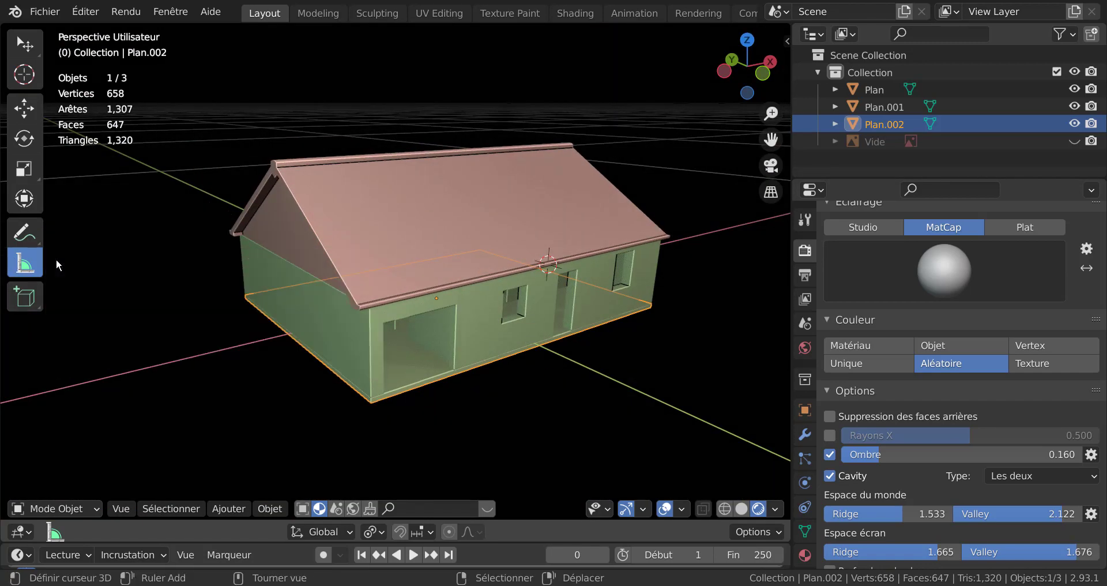
pyautogui.moveTo(605, 362); pyautogui.dragTo(541, 362, button='middle')
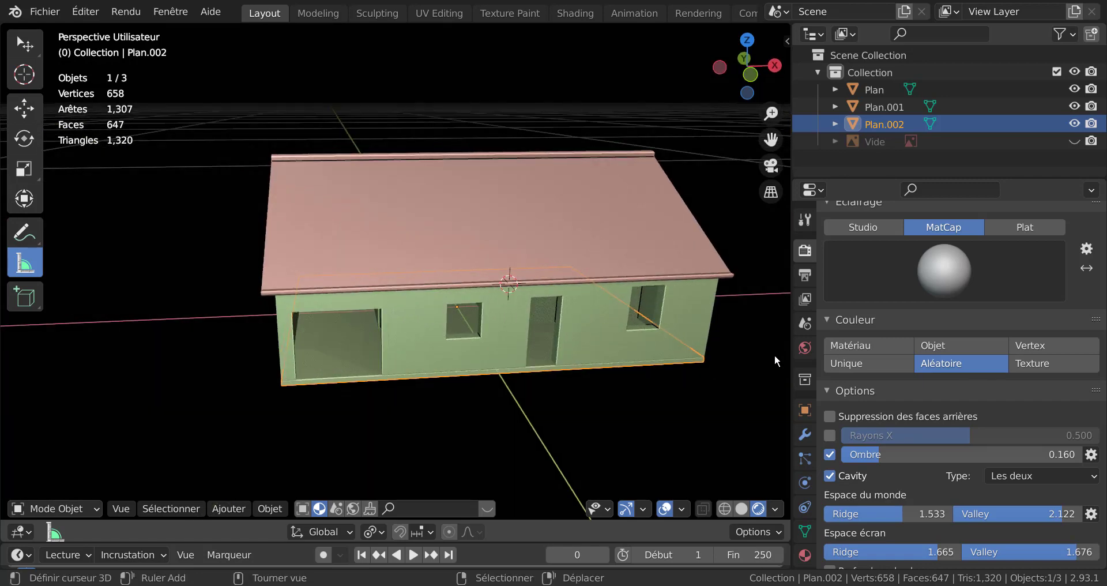
# Narrow the properties editor to enlarge the viewport and deselect all objects
pyautogui.moveTo(791, 304); pyautogui.dragTo(928, 308)
pyautogui.moveTo(618, 406); pyautogui.dragTo(675, 396, button='middle')
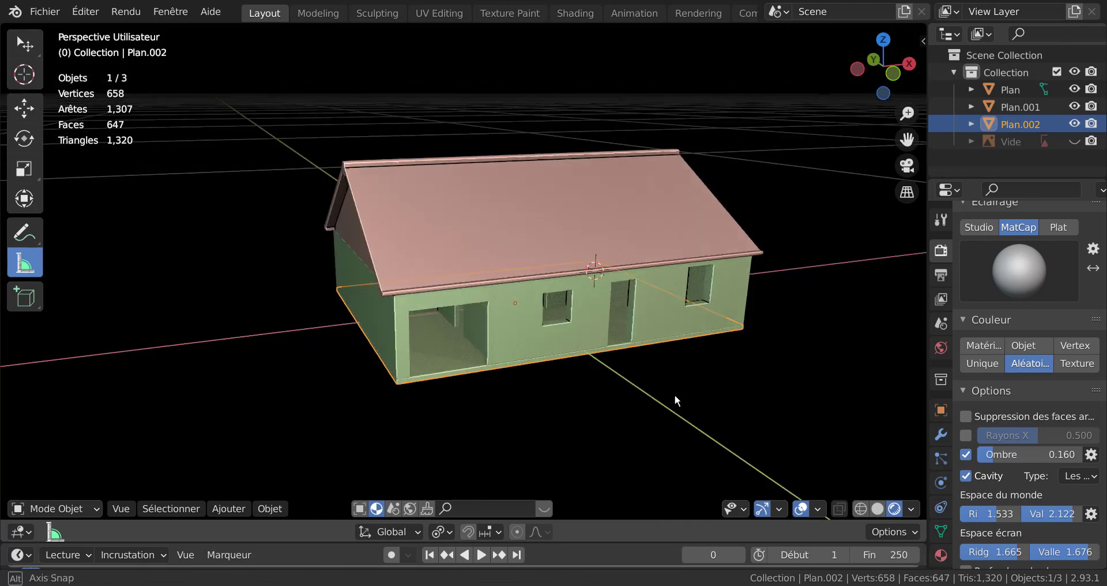
pyautogui.hotkey('alt', 'a')
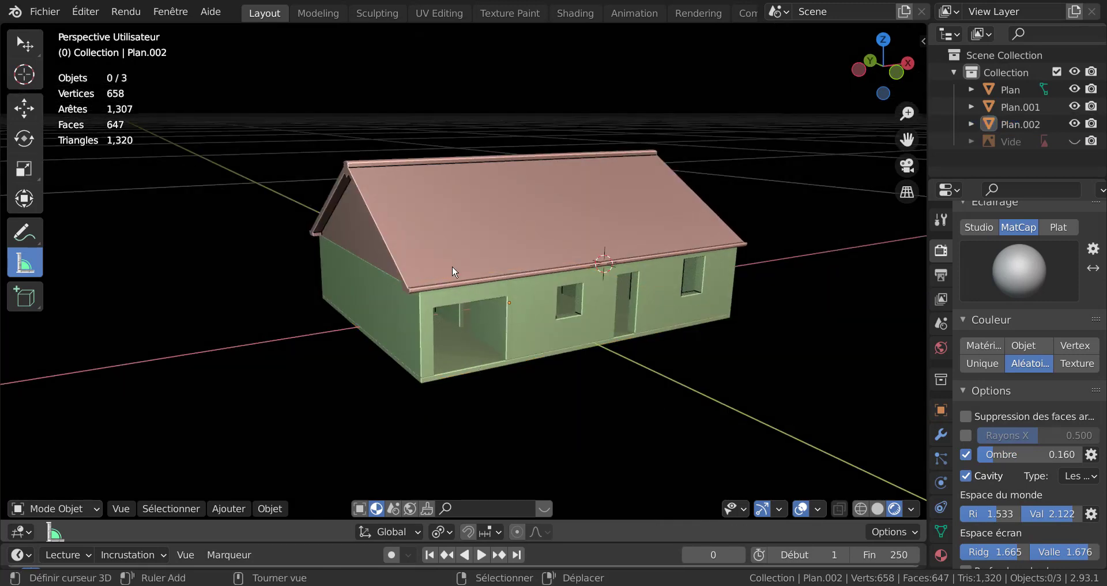
pyautogui.moveTo(453, 271); pyautogui.dragTo(524, 234, button='middle')
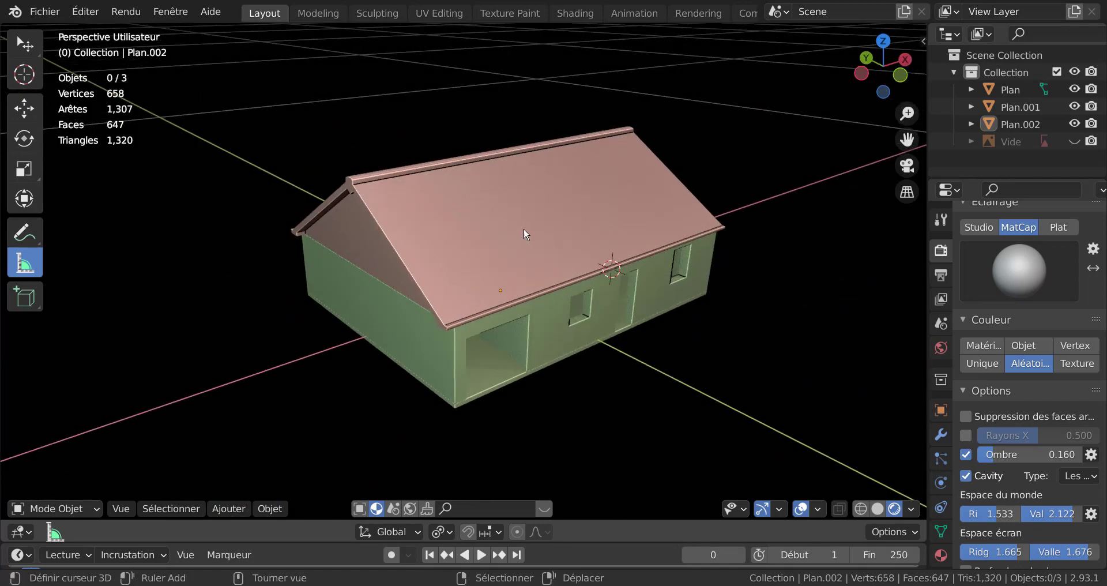
pyautogui.scroll(5, 525, 233)
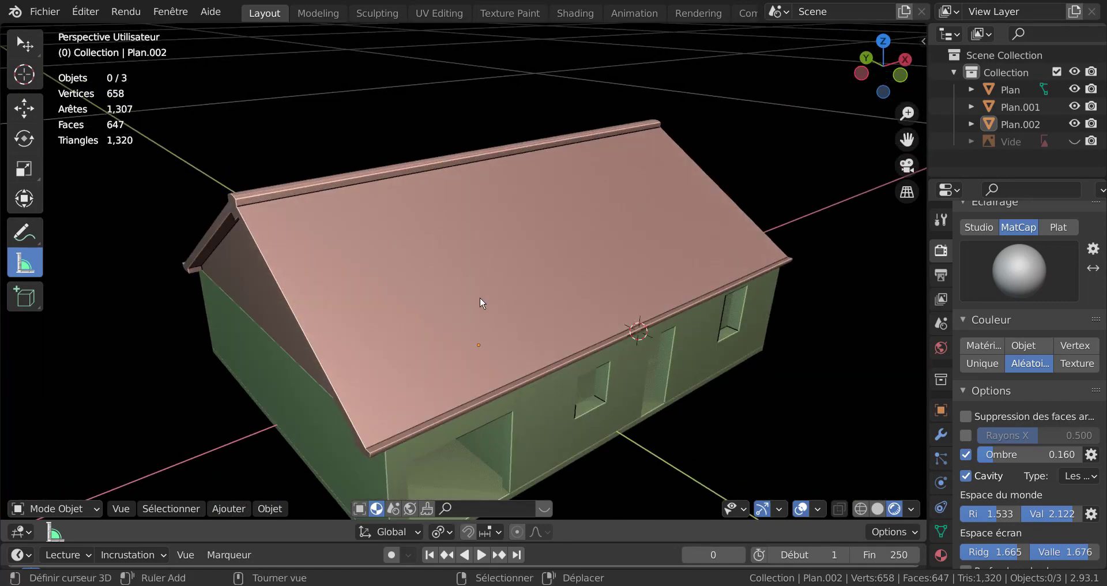
pyautogui.moveTo(483, 302); pyautogui.dragTo(333, 228, button='middle')
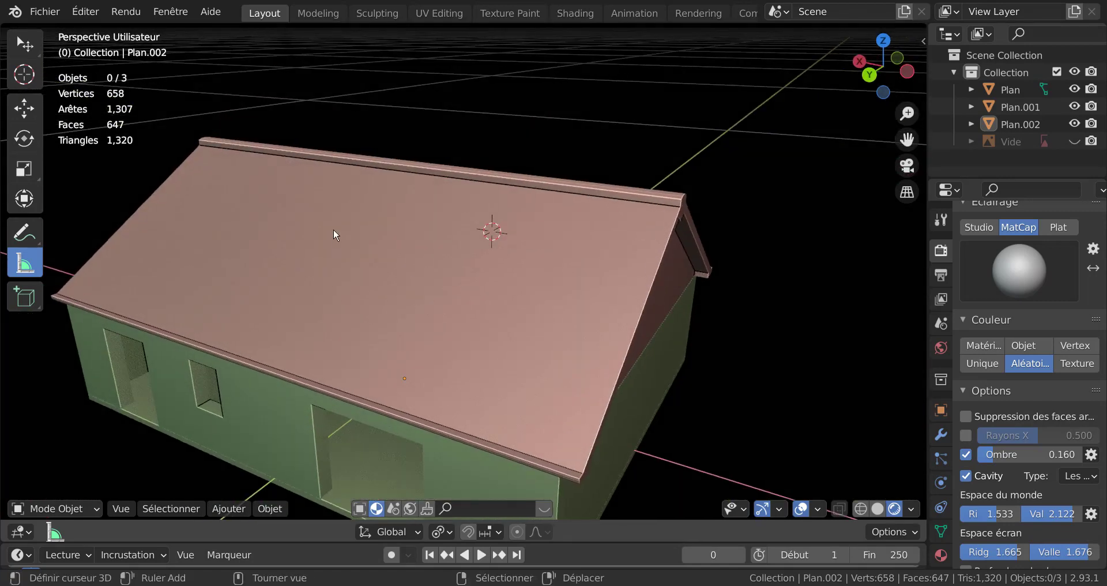
pyautogui.moveTo(462, 271); pyautogui.dragTo(573, 269, button='middle')
pyautogui.press('Tab')
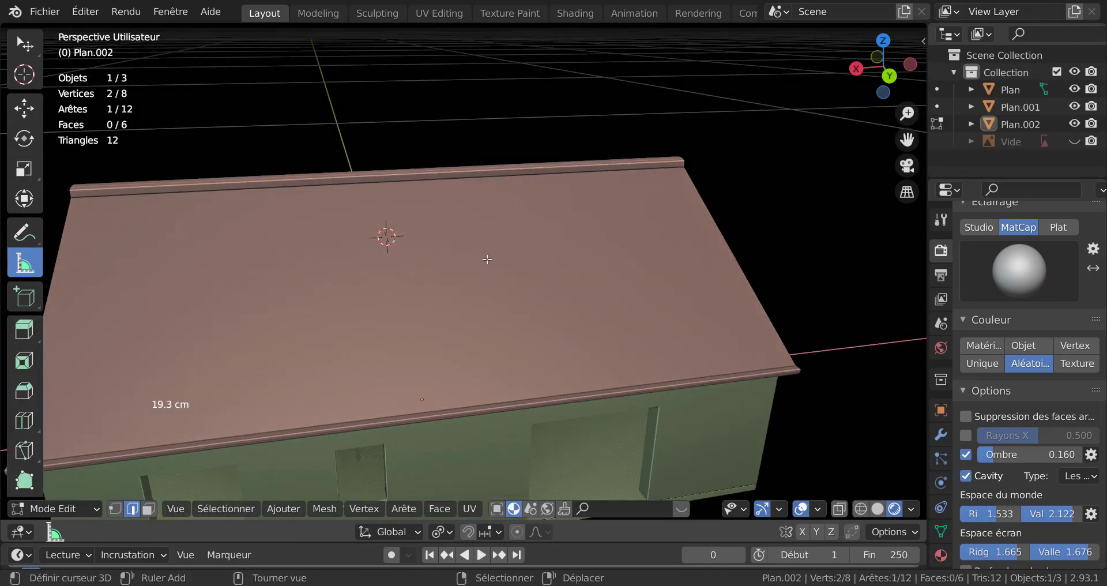
pyautogui.press('Tab')
pyautogui.click(472, 274)
pyautogui.moveTo(472, 274); pyautogui.dragTo(441, 255, button='middle')
pyautogui.press('Tab')
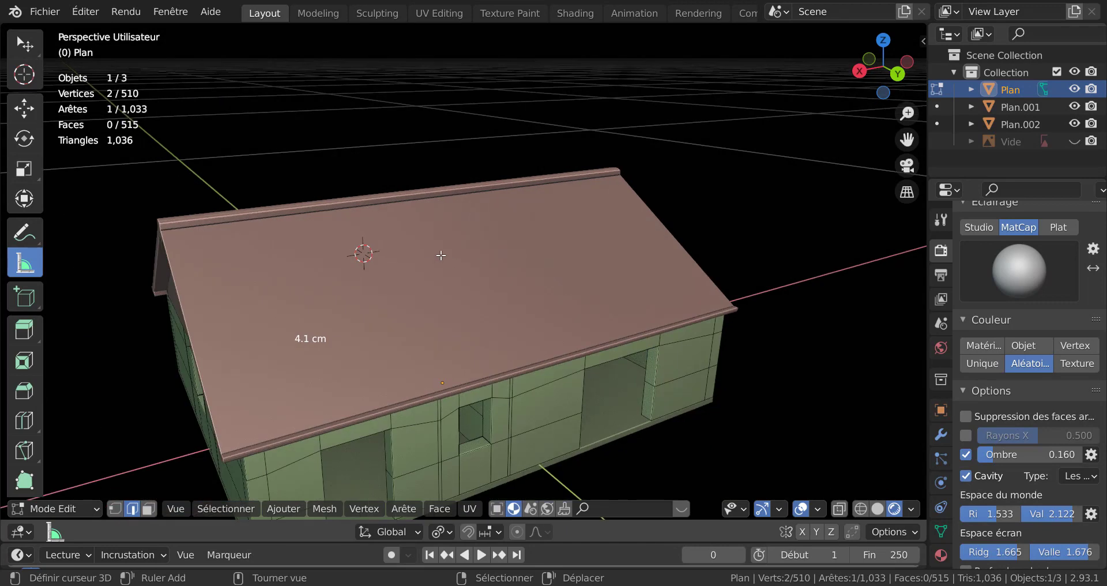
pyautogui.hotkey('ctrl', 'r')
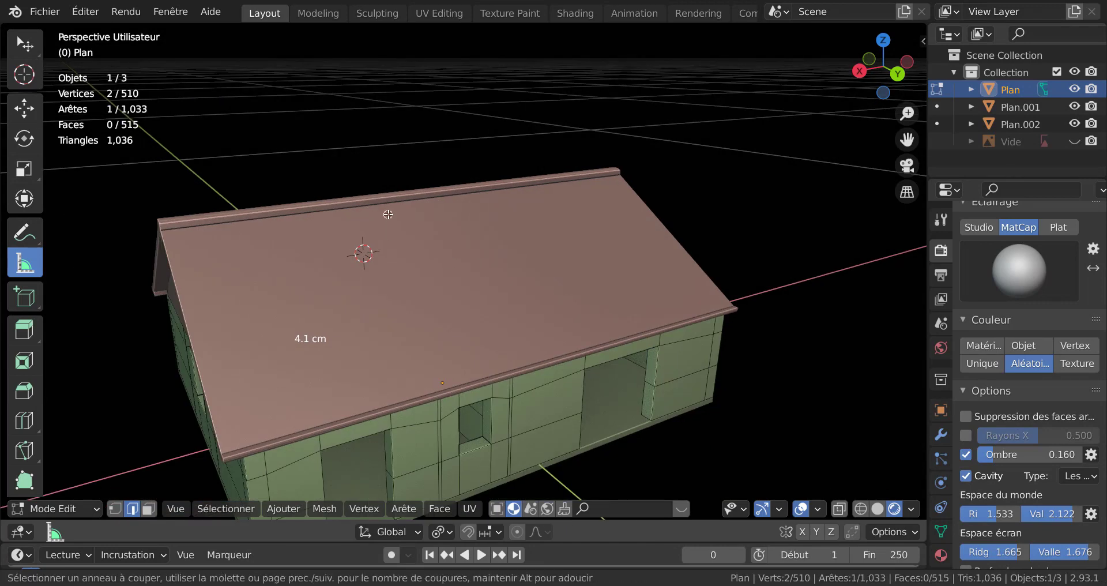
pyautogui.moveTo(408, 297); pyautogui.dragTo(455, 296, button='middle')
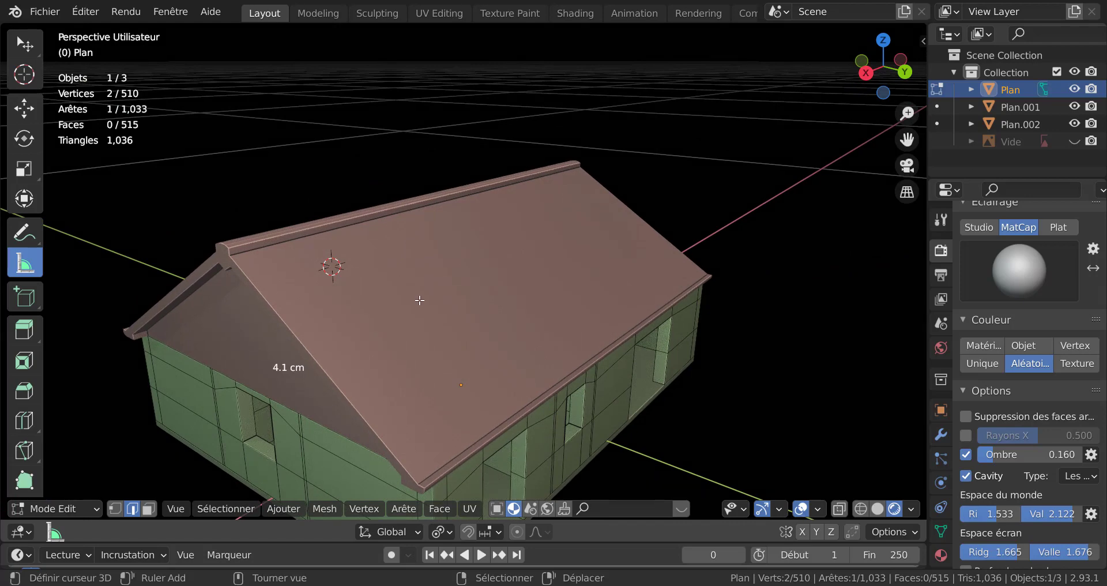
pyautogui.moveTo(450, 245); pyautogui.dragTo(399, 269, button='middle')
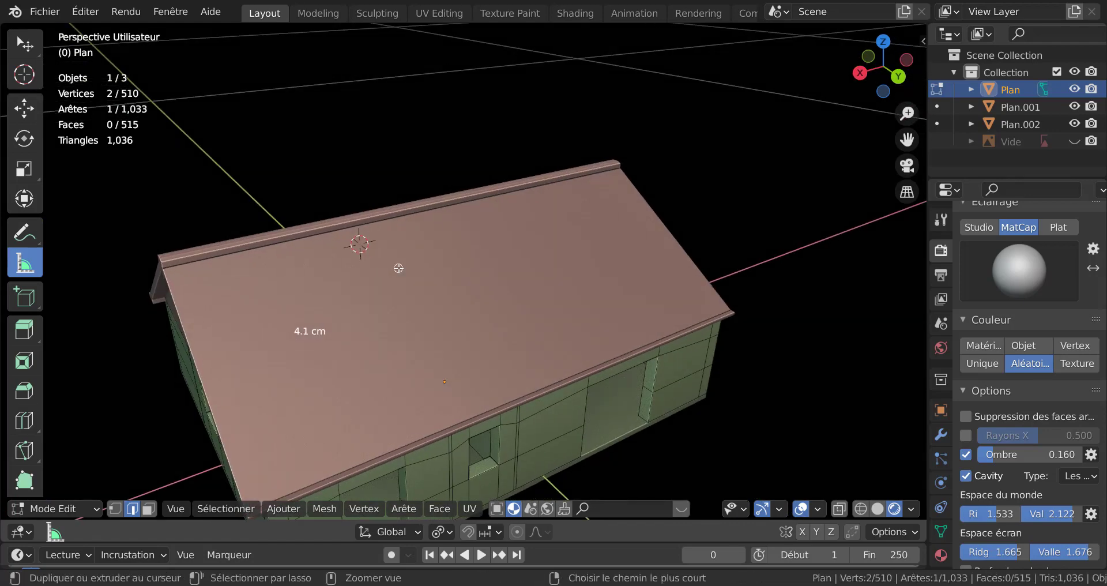
pyautogui.hotkey('ctrl', 'r')
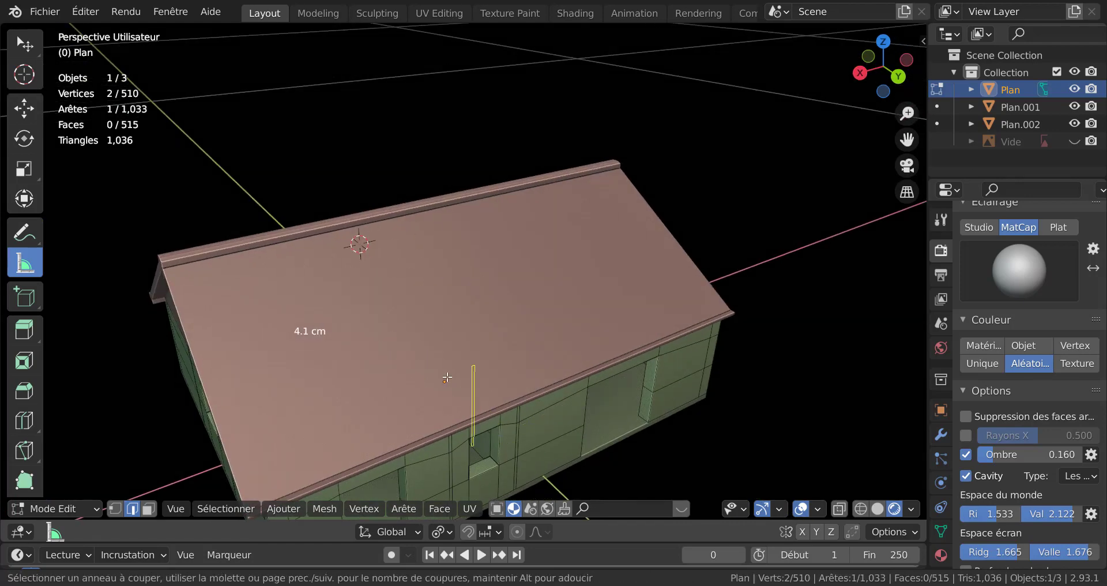
pyautogui.press('Escape')
pyautogui.press('Tab')
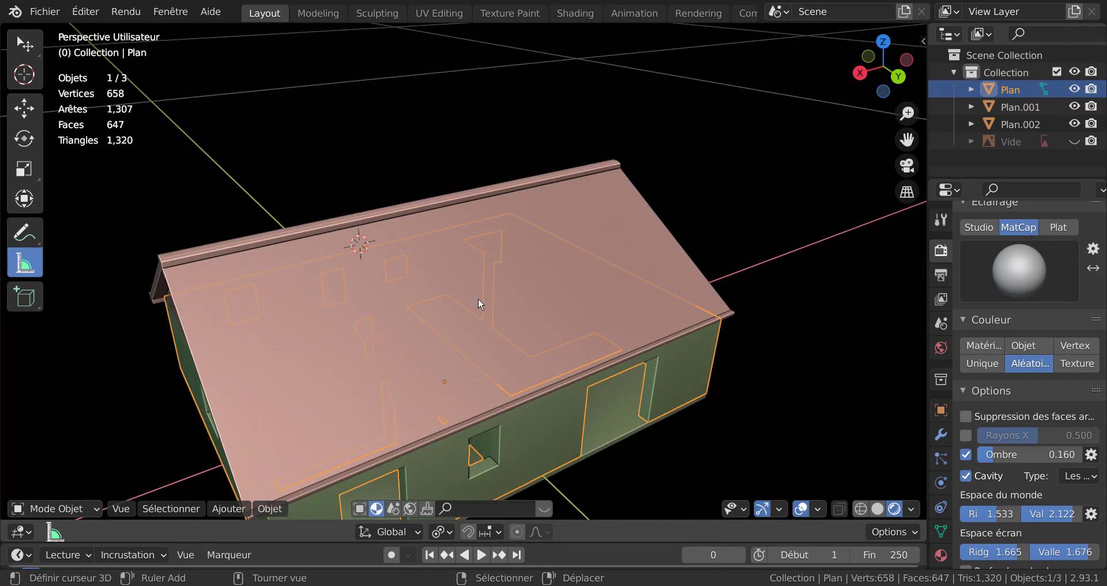
# Select the roof and open its mesh in Edit Mode
pyautogui.click(479, 297)
pyautogui.press('Tab')
pyautogui.hotkey('ctrl', 'r')
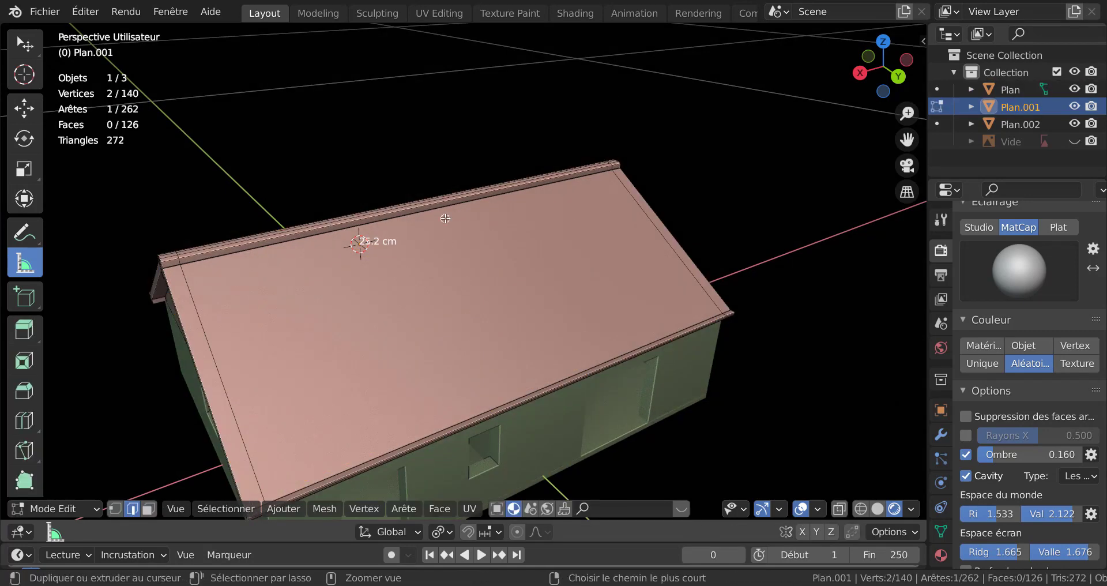
pyautogui.scroll(5, 445, 219)
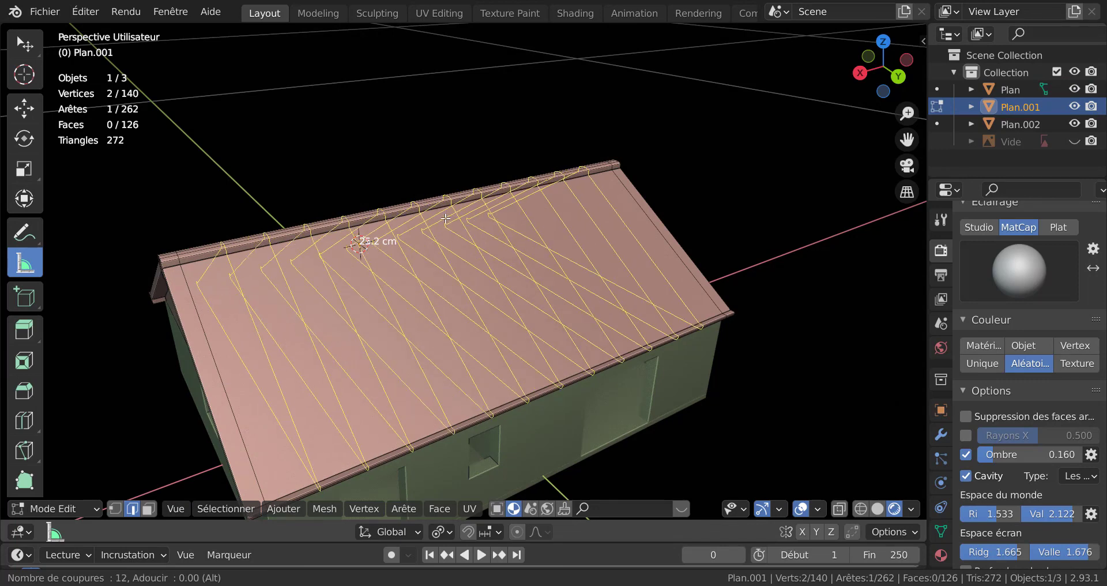
pyautogui.click(643, 214)
pyautogui.scroll(-3, 644, 213)
pyautogui.scroll(5, 643, 213)
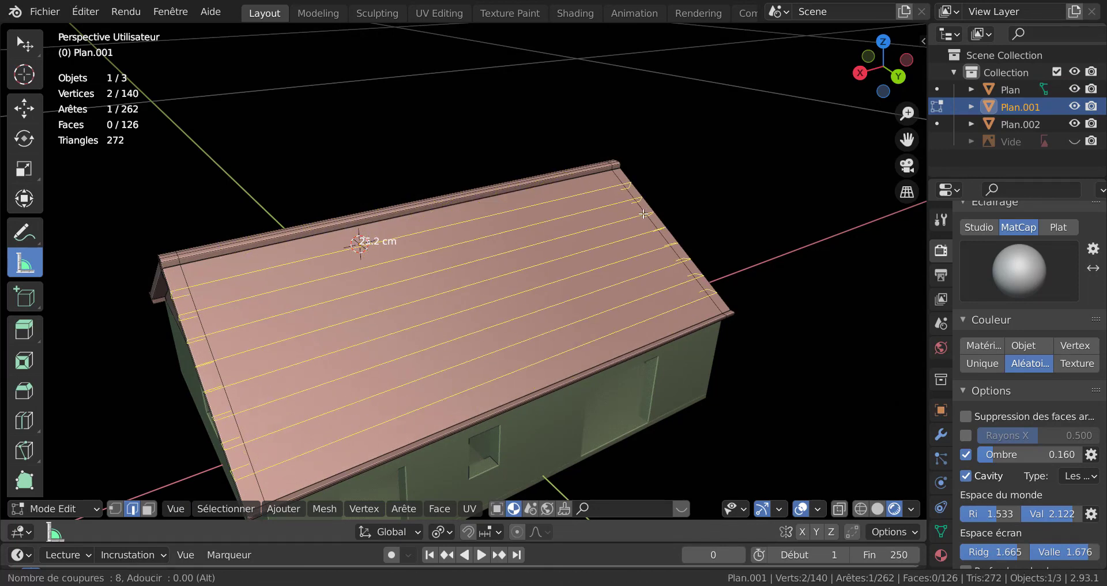
pyautogui.scroll(-2, 644, 213)
pyautogui.press('Escape')
# Add two loop cuts across the roof near the gable end, about 2.21 cm apart
pyautogui.moveTo(628, 250)
pyautogui.mouseDown(button='middle')
pyautogui.moveTo(675, 240)
pyautogui.moveTo(647, 244)
pyautogui.mouseUp(button='middle')
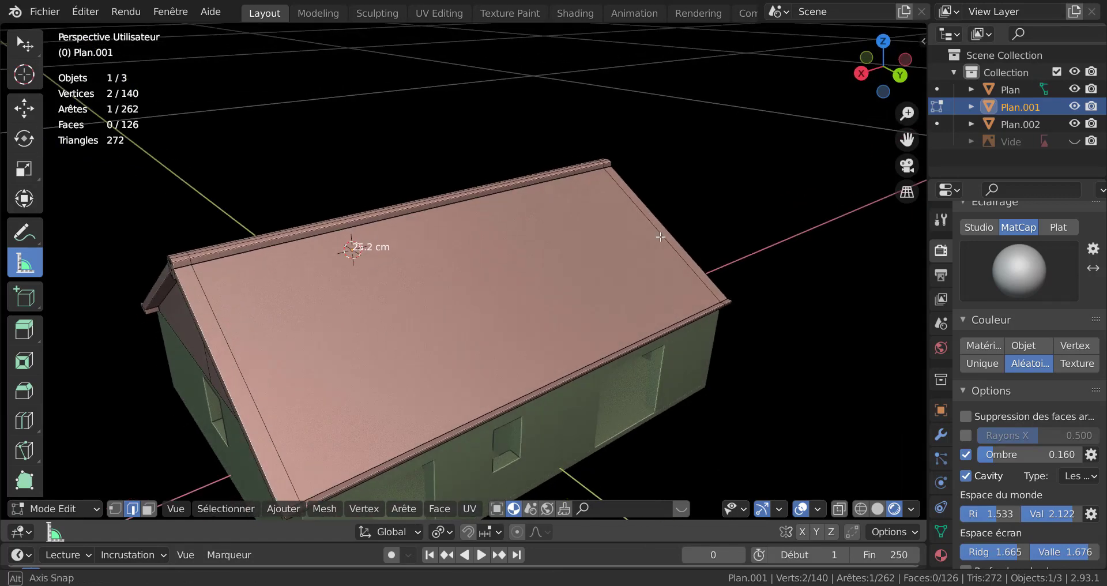
pyautogui.hotkey('ctrl', 'r')
pyautogui.click(445, 197)
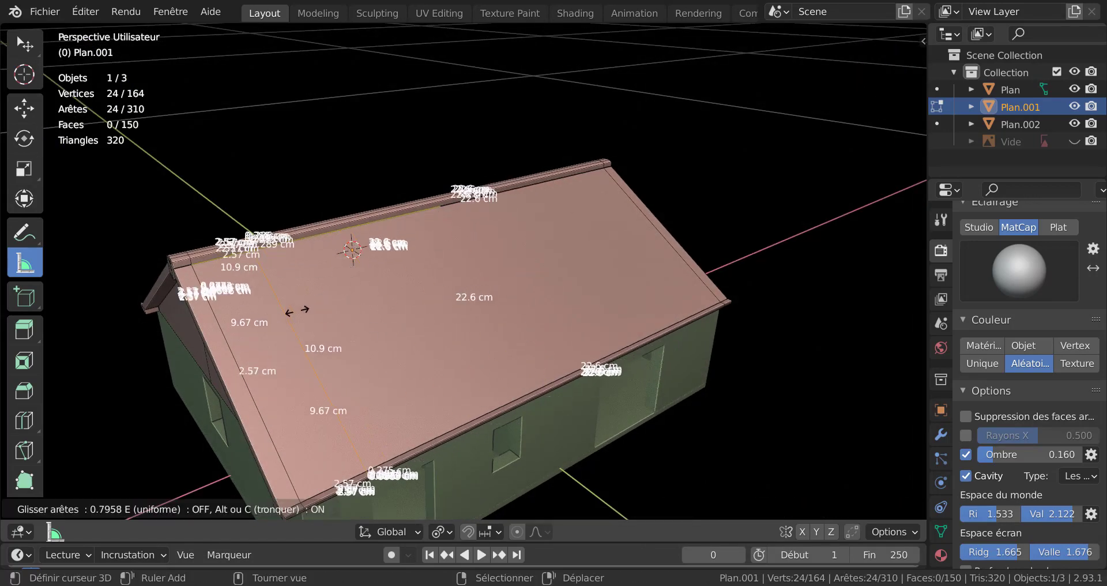
pyautogui.click(429, 229)
pyautogui.hotkey('ctrl', 'r')
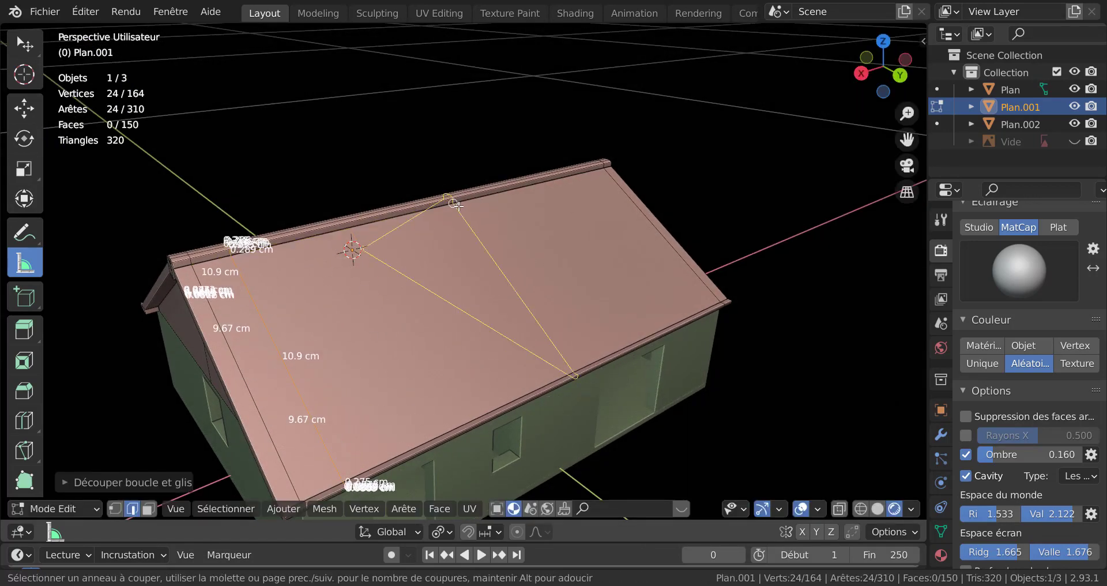
pyautogui.click(459, 206)
pyautogui.click(334, 333)
# Add two lengthwise loop cuts on the roof slope just below the ridge, about 1.87 cm apart
pyautogui.moveTo(340, 332); pyautogui.dragTo(460, 311, button='middle')
pyautogui.hotkey('ctrl', 'r')
pyautogui.click(460, 311)
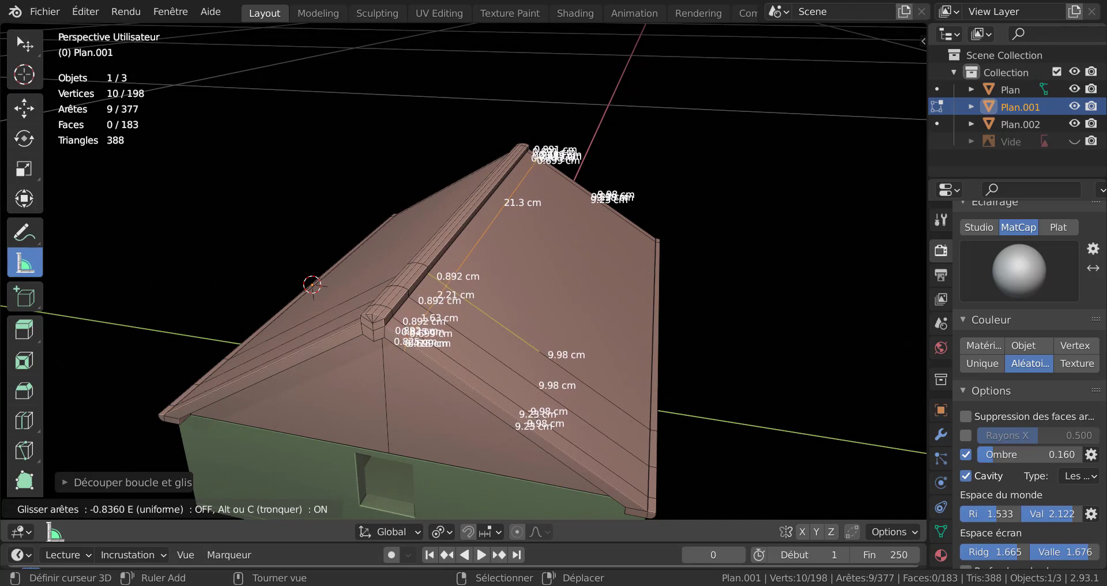
pyautogui.click(571, 270)
pyautogui.hotkey('ctrl', 'r')
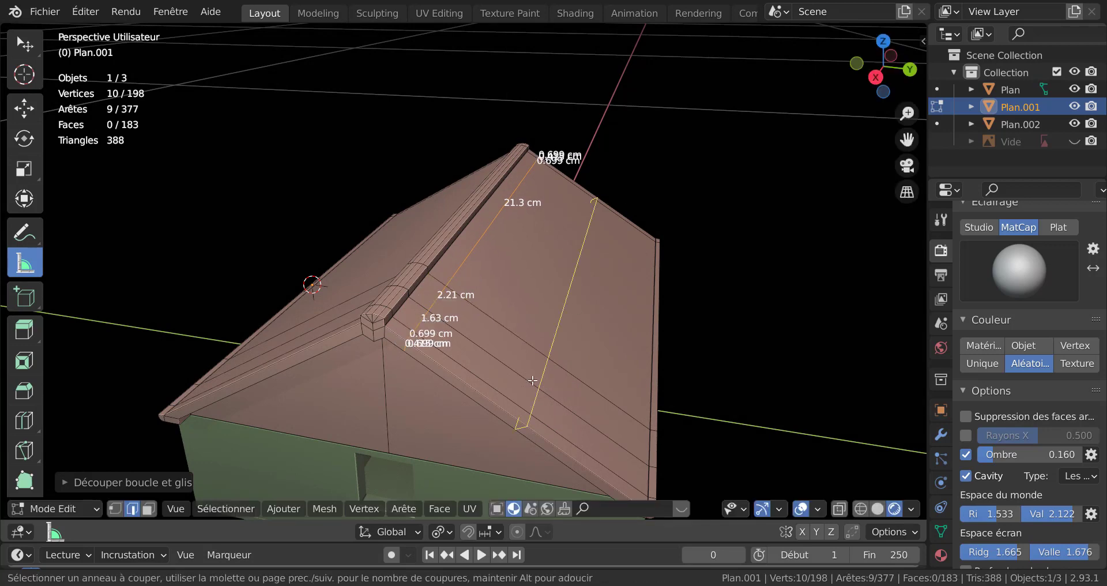
pyautogui.click(574, 339)
pyautogui.click(491, 292)
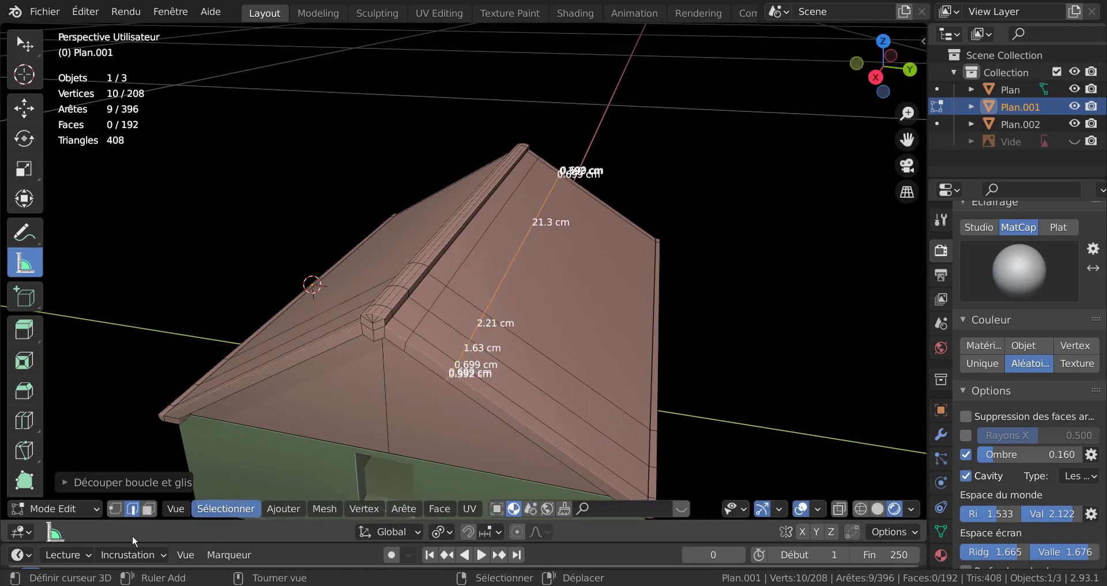
# Extrude the small face enclosed by the loop cuts about 1.65 cm straight up along Z to form a chimney
pyautogui.click(149, 510)
pyautogui.click(462, 321)
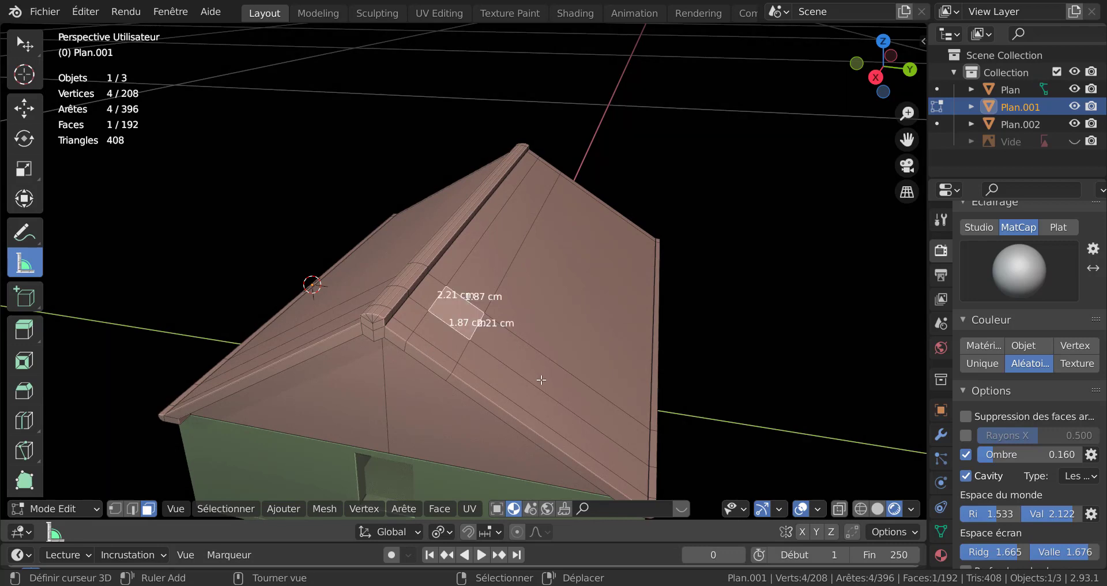
pyautogui.press('e')
pyautogui.rightClick(548, 388)
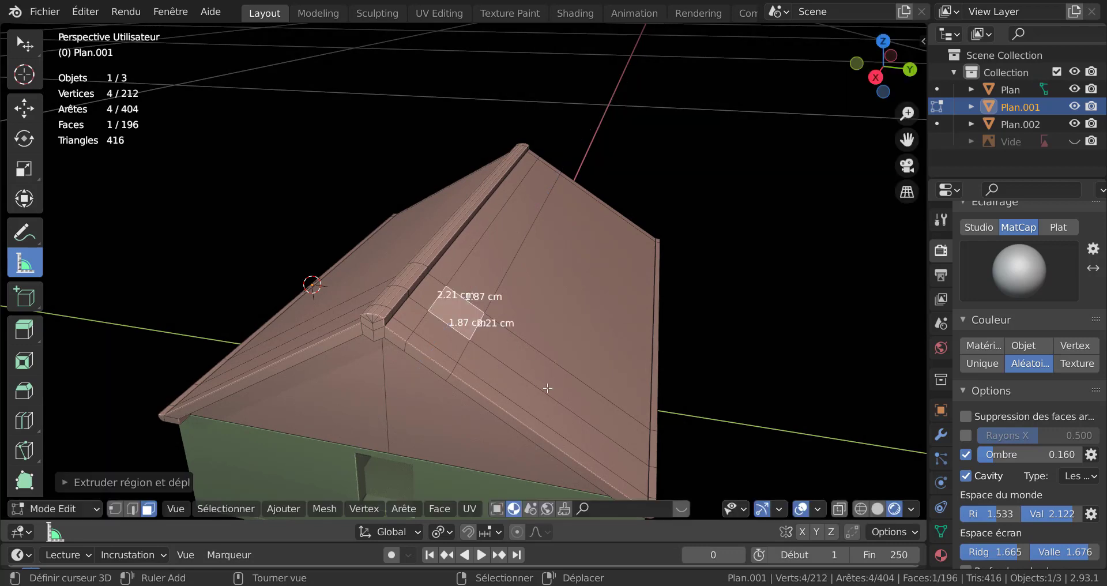
pyautogui.press('g')
pyautogui.press('z')
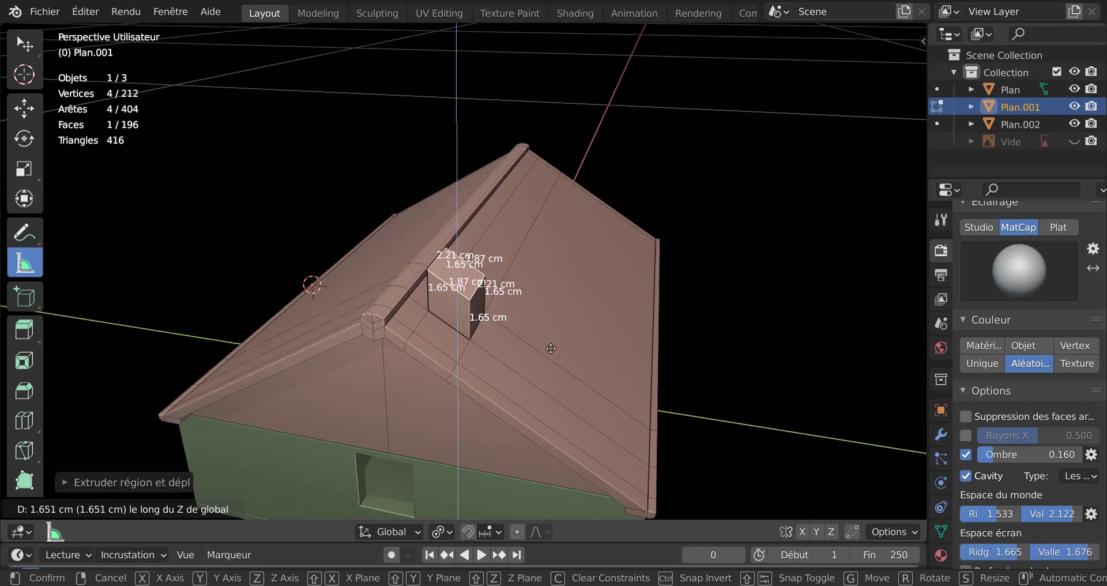
pyautogui.click(551, 348)
# Flatten the chimney's sloped top face by scaling it to 0 along Z
pyautogui.moveTo(553, 350); pyautogui.dragTo(606, 367, button='middle')
pyautogui.press('s')
pyautogui.press('z')
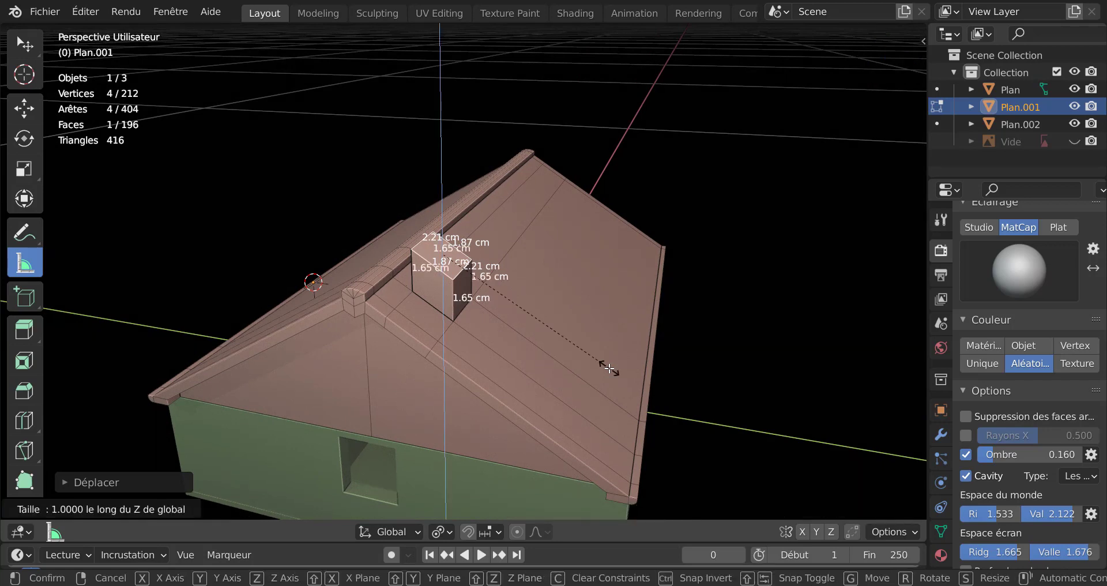
pyautogui.write('0')
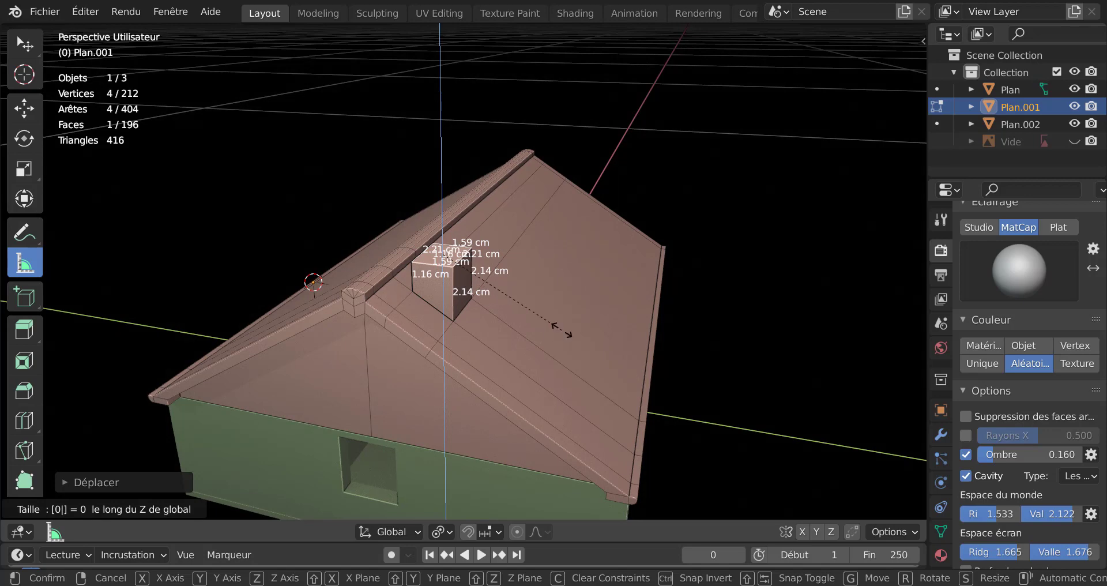
pyautogui.press('Return')
# Inset the chimney's top face to about 1.15 by 1.77 cm, extrude it downward to hollow the top, and return to Object Mode
pyautogui.moveTo(571, 342); pyautogui.dragTo(528, 376, button='middle')
pyautogui.scroll(3, 415, 386)
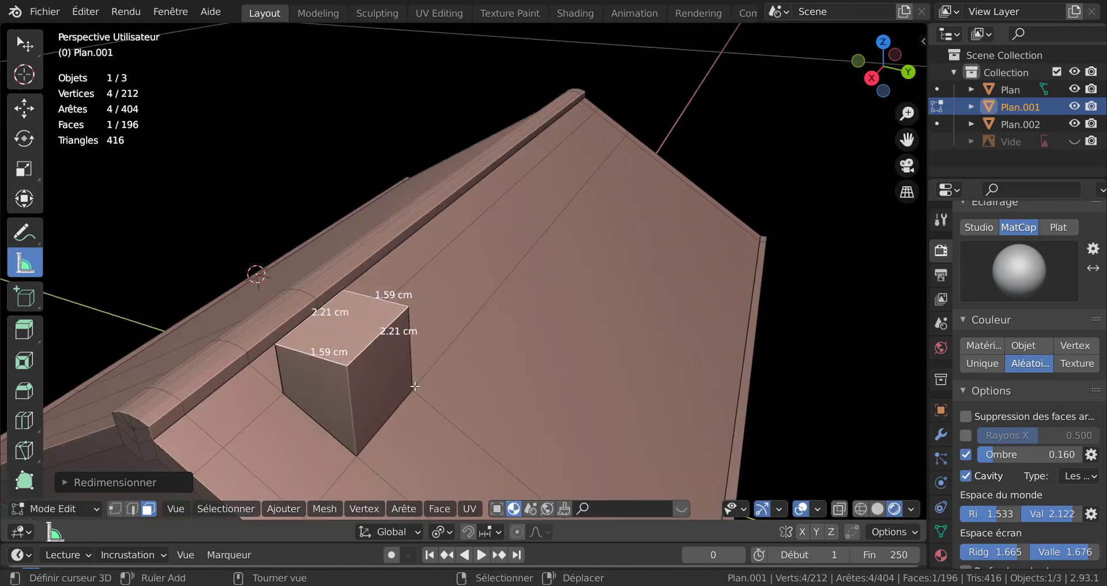
pyautogui.press('i')
pyautogui.click(463, 416)
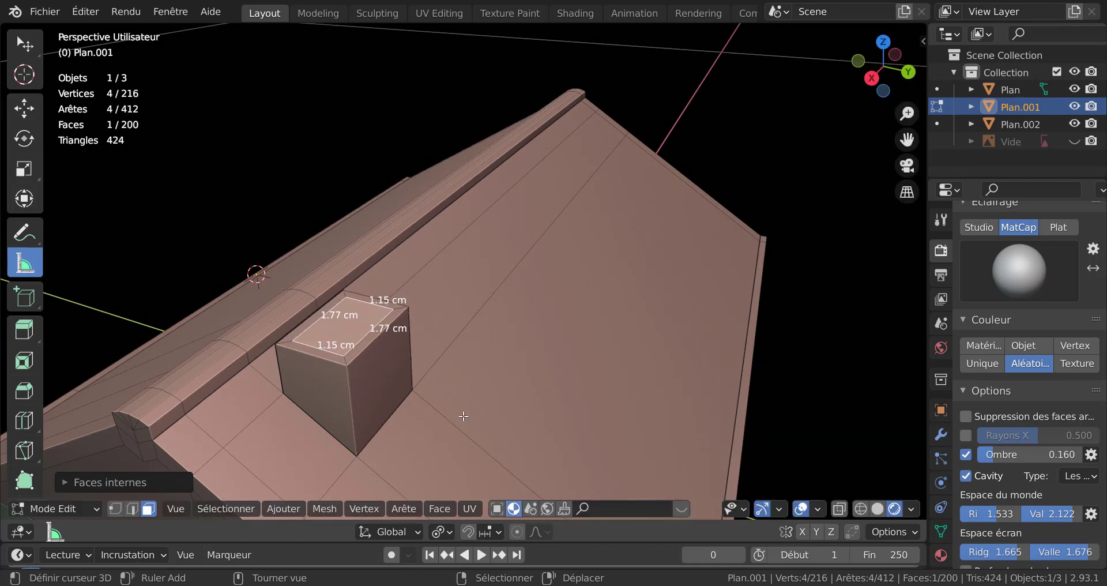
pyautogui.press('e')
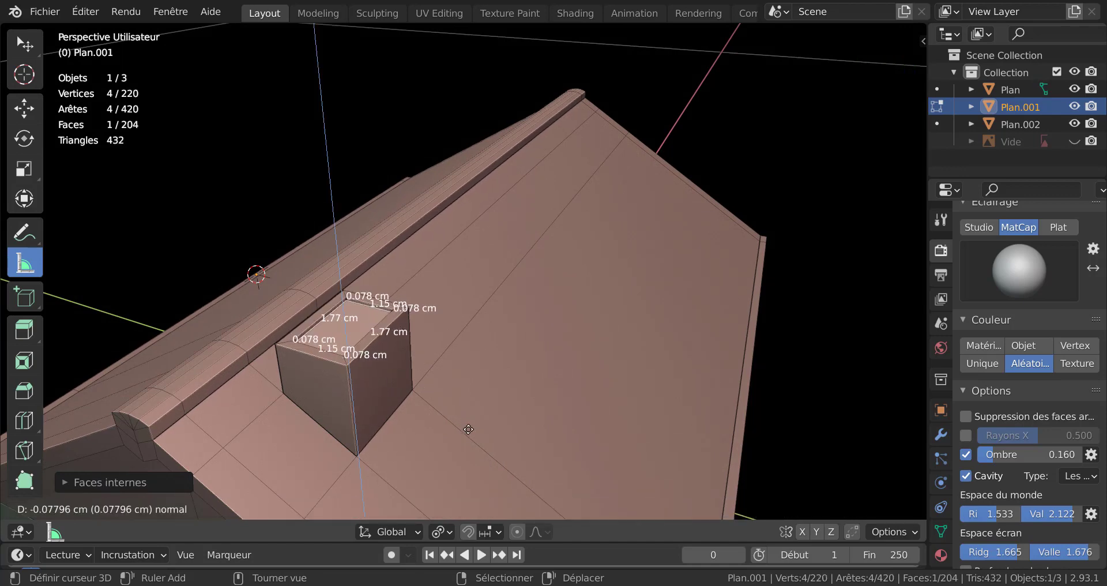
pyautogui.click(468, 428)
pyautogui.press('Tab')
# Show the 3D-Print tools at full width and run all the print checks on the roof
pyautogui.scroll(-2, 468, 428)
pyautogui.moveTo(468, 428); pyautogui.dragTo(496, 389, button='middle')
pyautogui.press('n')
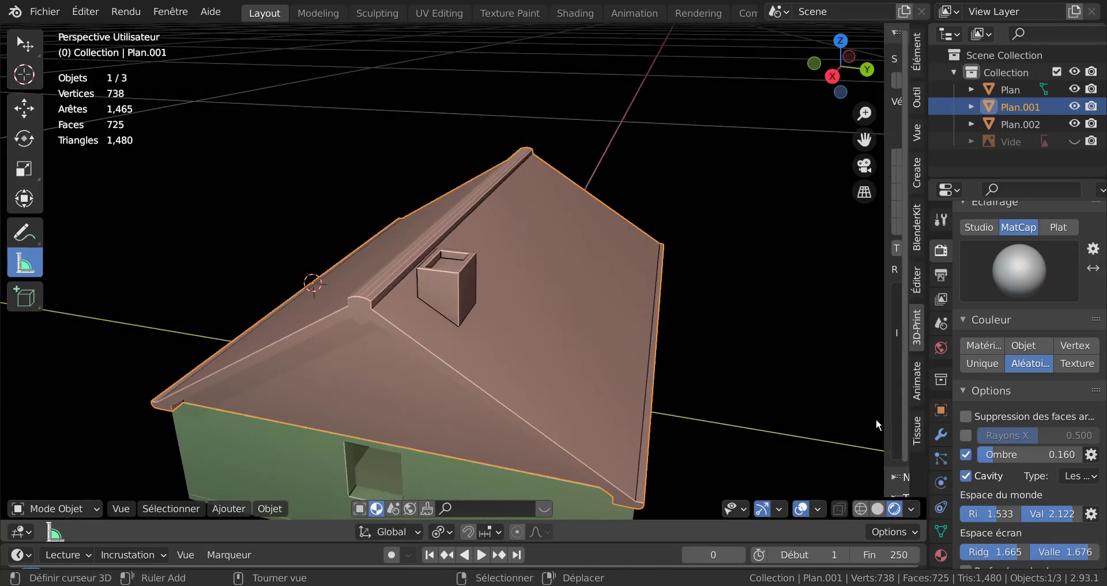
pyautogui.moveTo(886, 351); pyautogui.dragTo(735, 382)
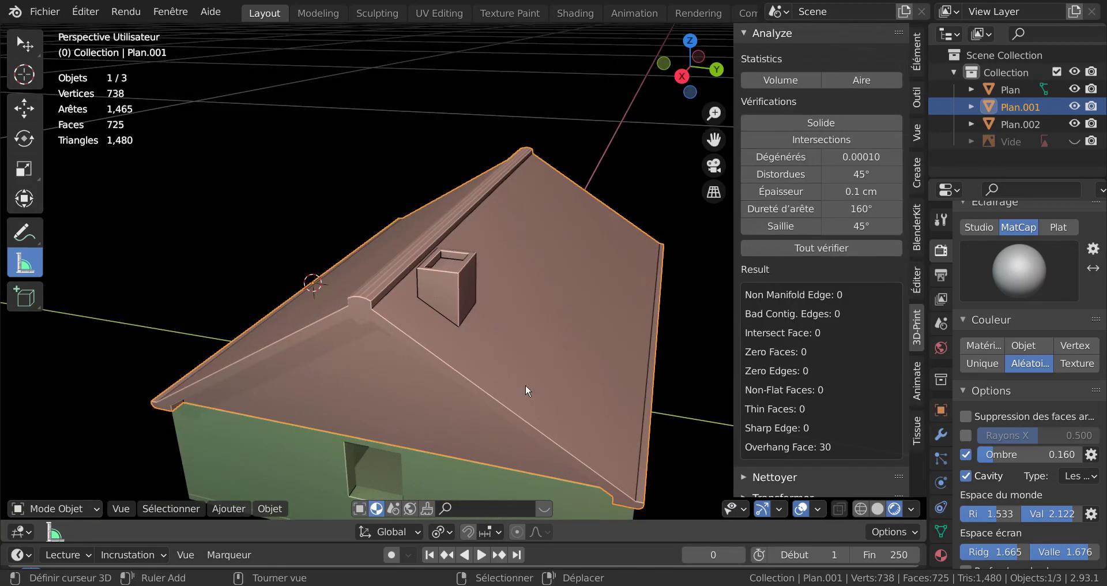
pyautogui.moveTo(525, 384); pyautogui.dragTo(458, 390, button='middle')
pyautogui.click(462, 352)
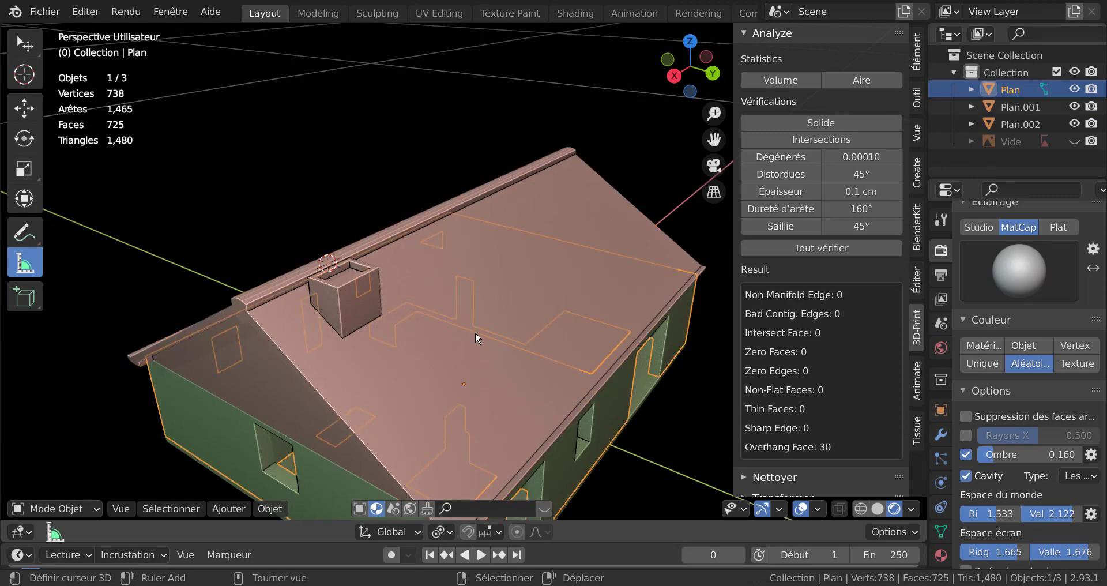
pyautogui.click(510, 325)
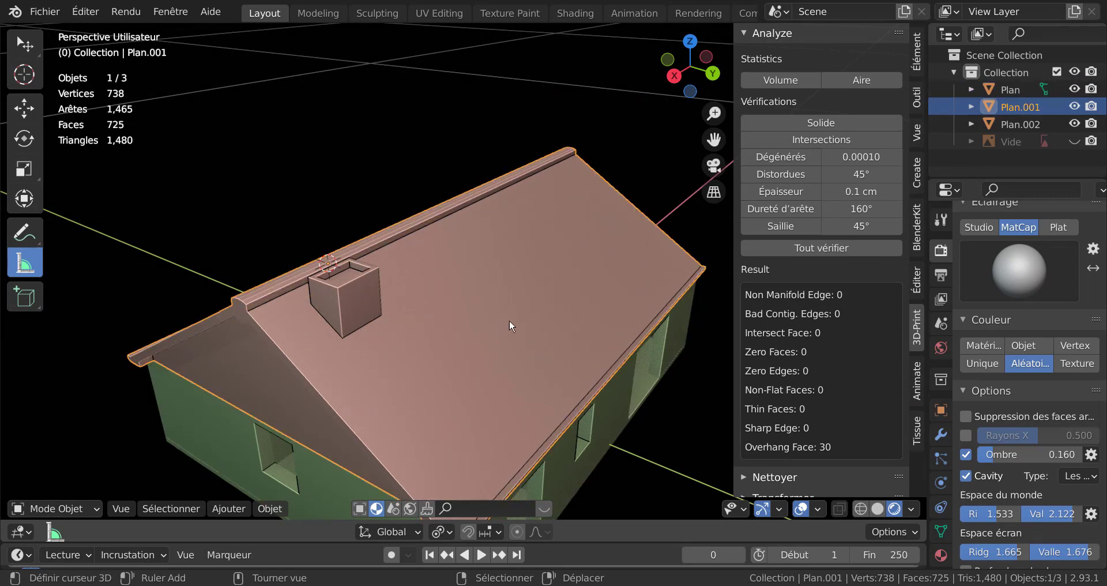
pyautogui.click(829, 244)
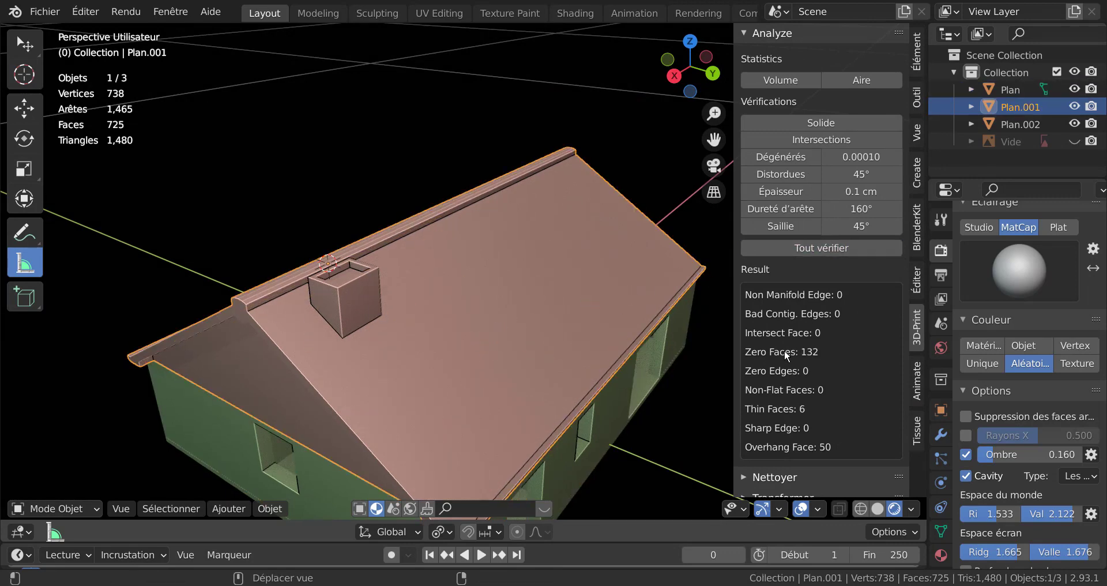
# Select the roof's whole mesh in Edit Mode and turn off the edge length measurements (Longueurs d'arête)
pyautogui.press('Tab')
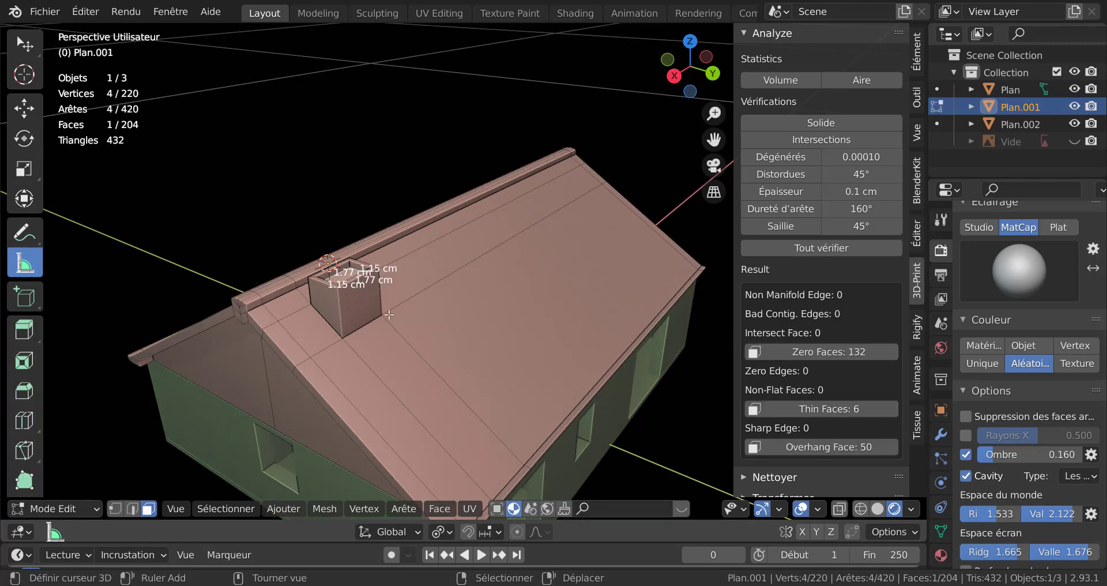
pyautogui.press('a')
pyautogui.press('Tab')
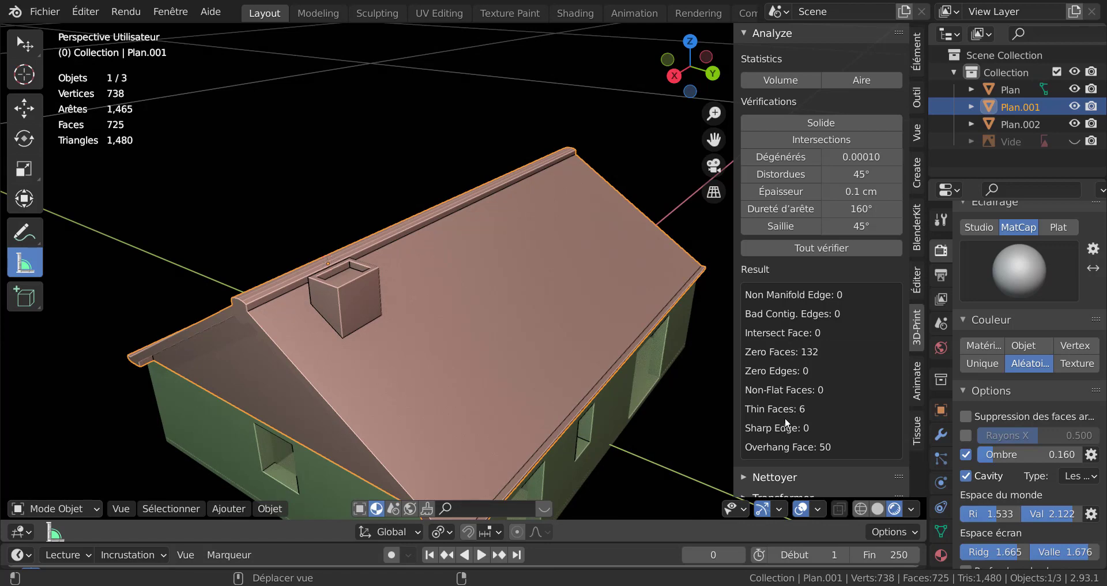
pyautogui.press('Tab')
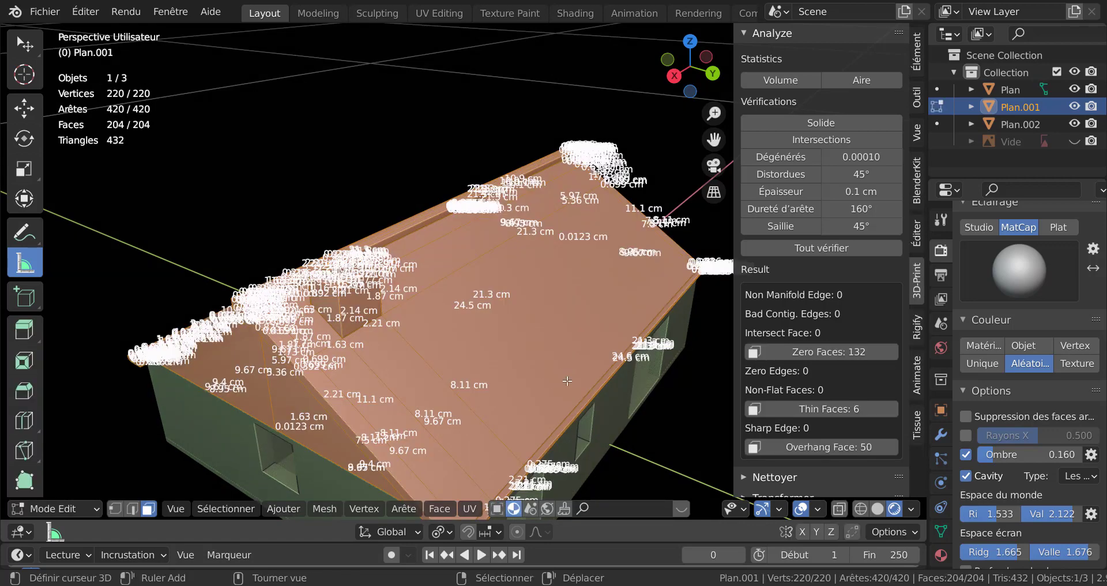
pyautogui.click(818, 509)
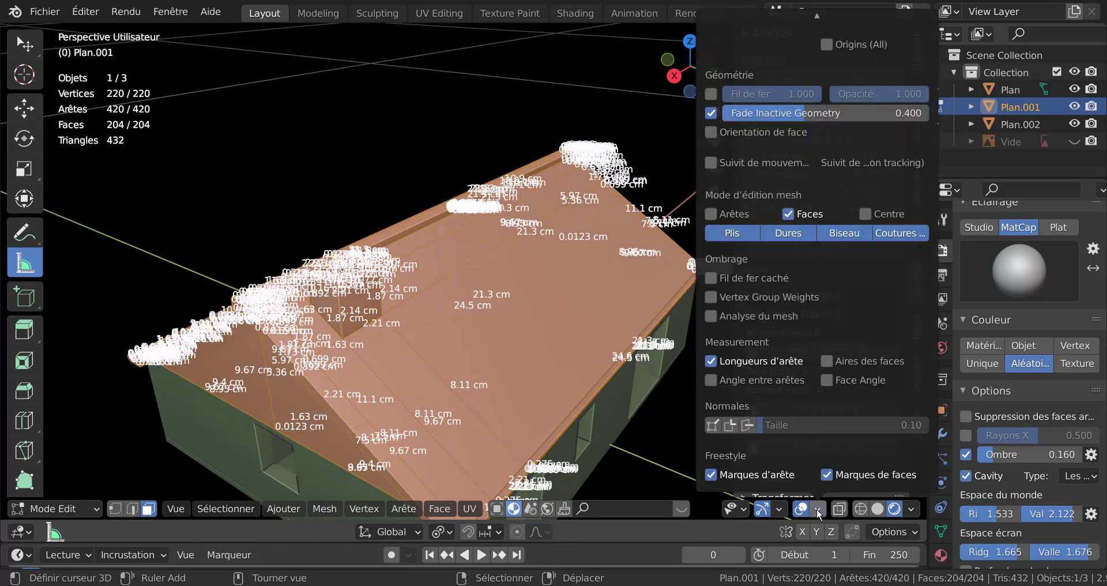
pyautogui.click(711, 361)
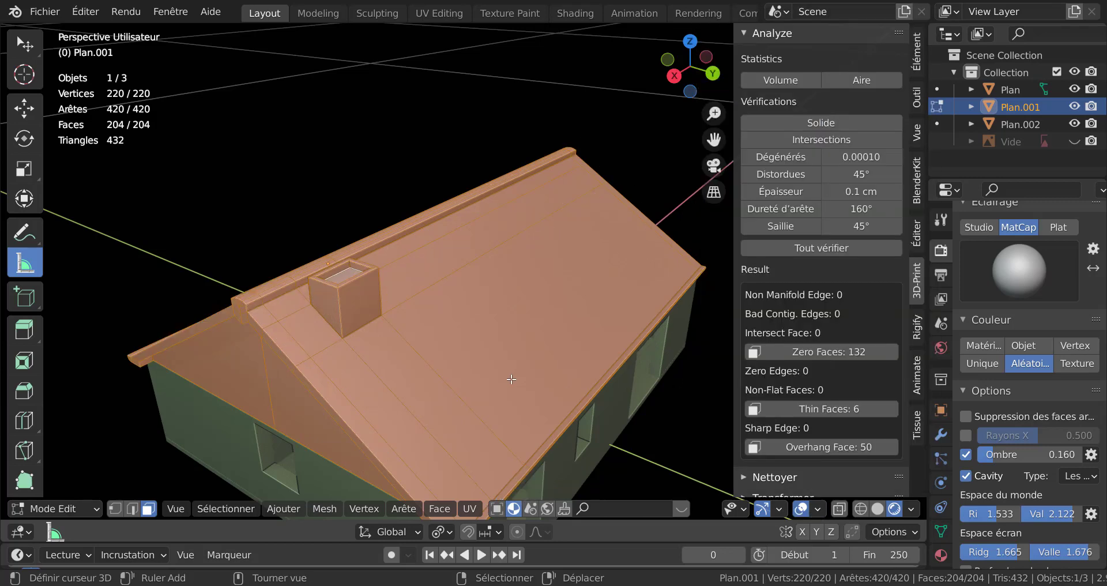
# Select the faces reported as Zero Faces and examine them around the chimney and ridge
pyautogui.scroll(3, 511, 379)
pyautogui.moveTo(512, 379); pyautogui.dragTo(544, 379, button='middle')
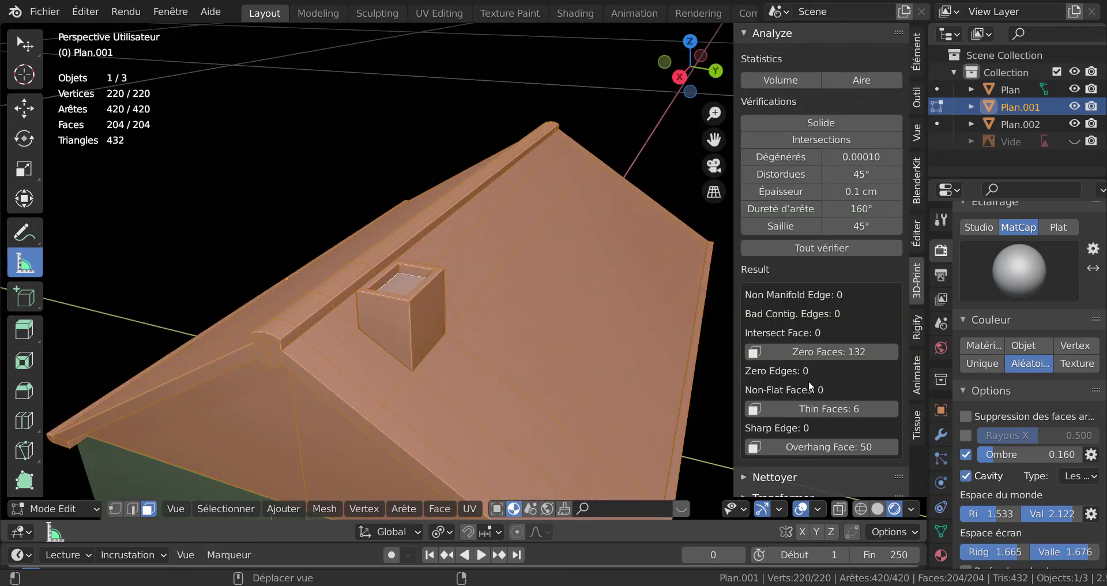
pyautogui.click(845, 351)
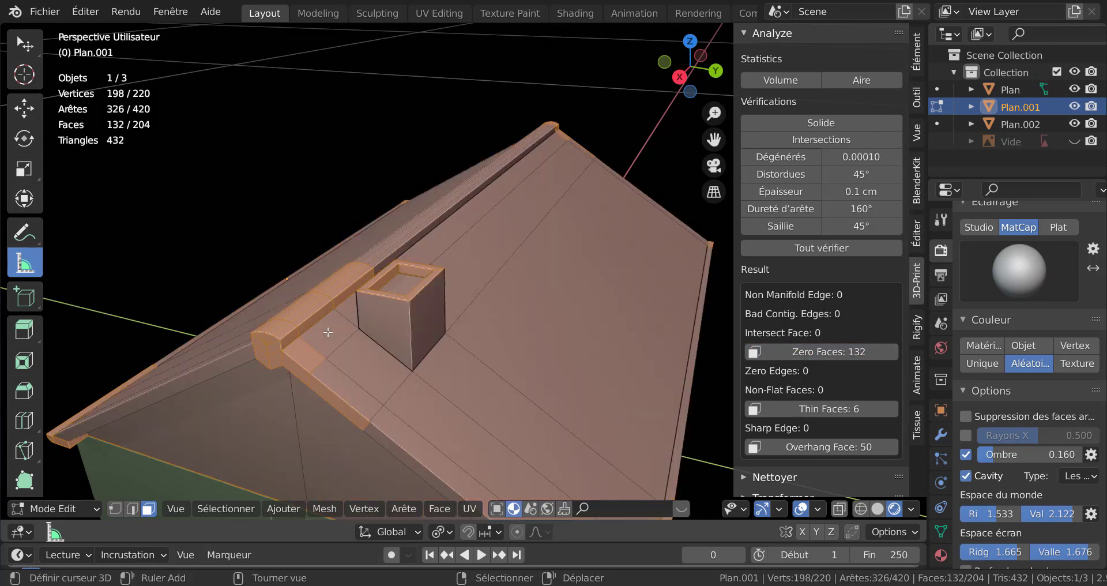
pyautogui.moveTo(386, 395); pyautogui.dragTo(514, 393, button='middle')
pyautogui.moveTo(533, 376); pyautogui.dragTo(532, 377, button='middle')
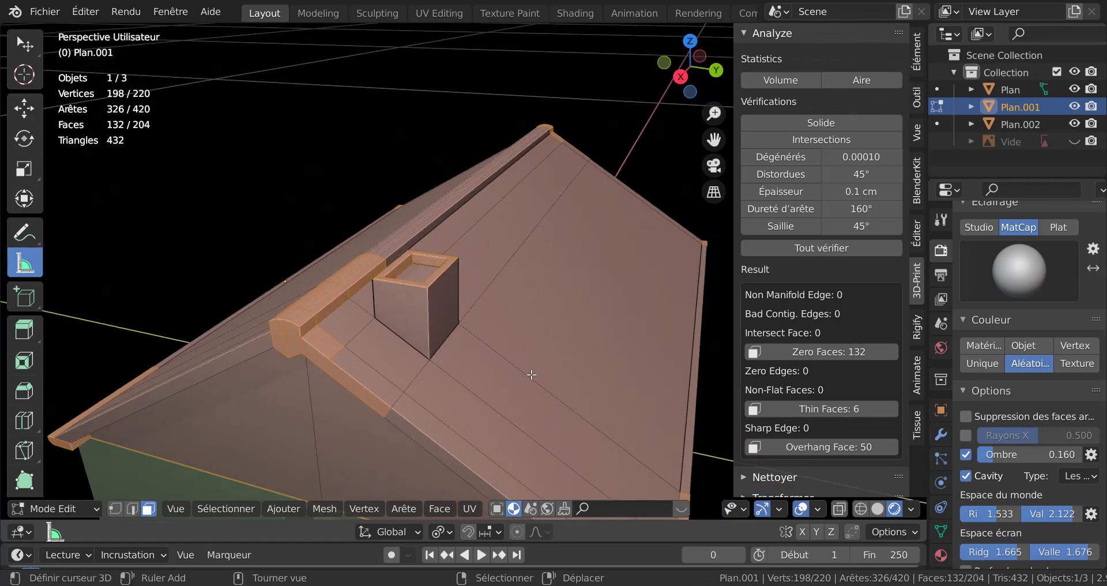
# Select the entire roof mesh and merge its vertices by distance (Fusionner par distance)
pyautogui.press('Tab')
pyautogui.press('Tab')
pyautogui.press('a')
pyautogui.scroll(-2, 510, 357)
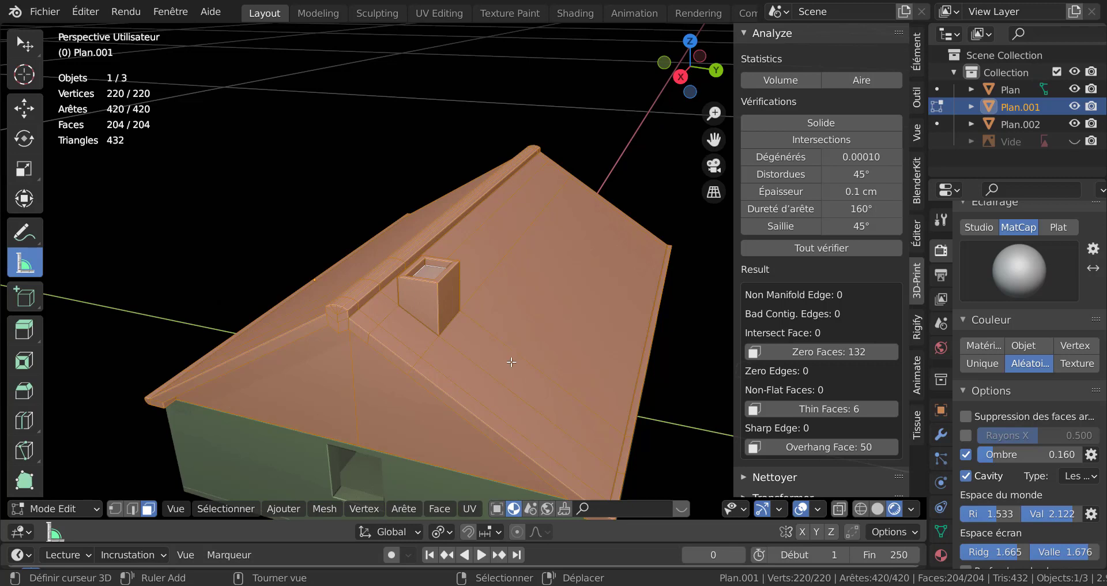
pyautogui.press('q')
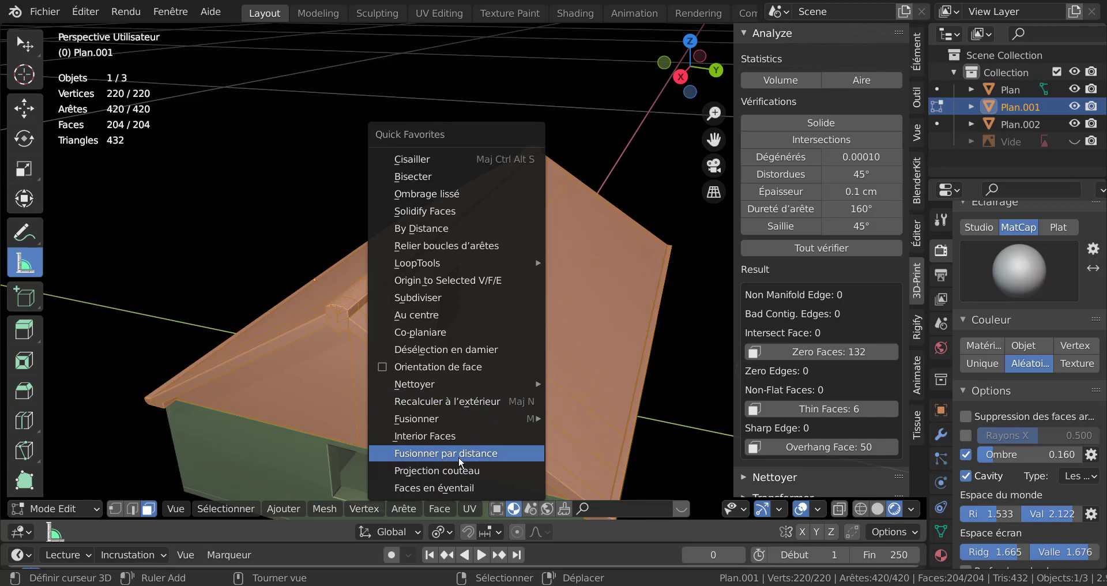
pyautogui.click(453, 454)
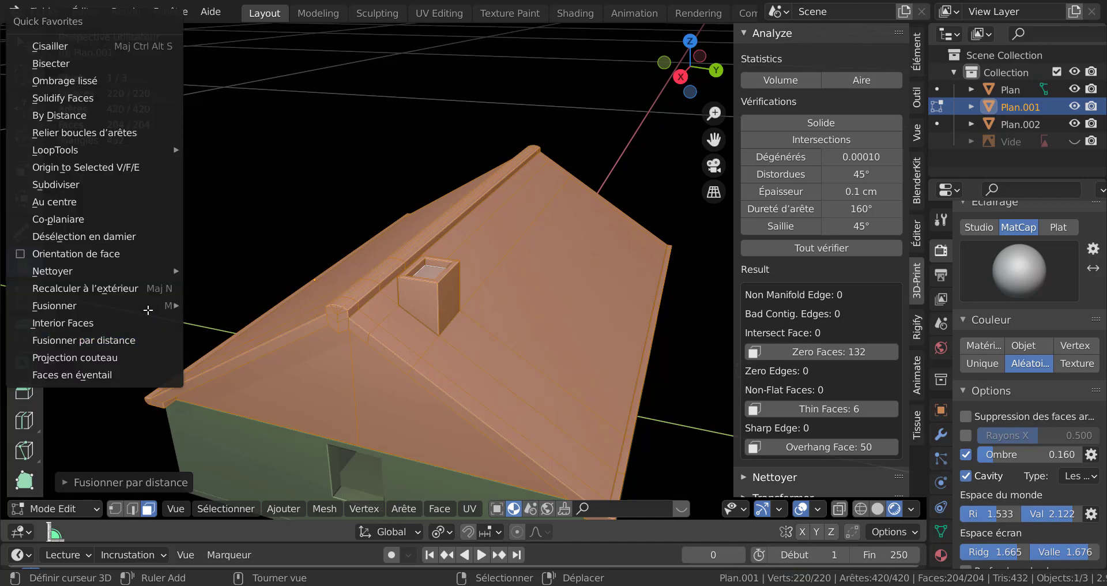
# Turn on the face orientation display (Orientation de face) and inspect the roof around the chimney
pyautogui.press('q')
pyautogui.click(75, 254)
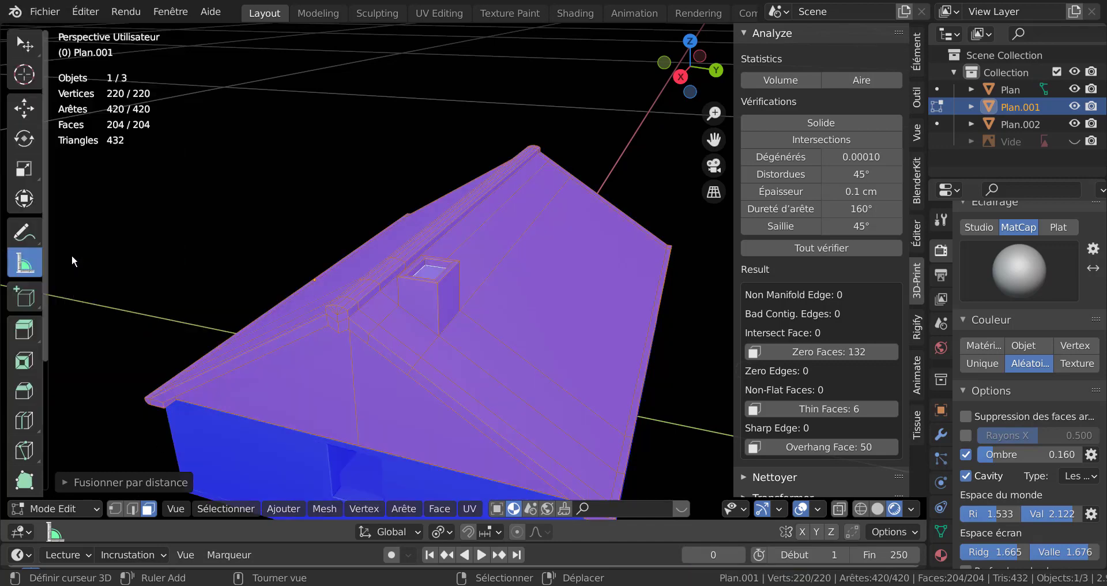
pyautogui.moveTo(376, 407); pyautogui.dragTo(435, 380, button='middle')
pyautogui.scroll(2, 457, 376)
# Select the reported Zero Faces, replace them with the Thin Faces selection, and locate those thin faces along the roof edge
pyautogui.click(825, 352)
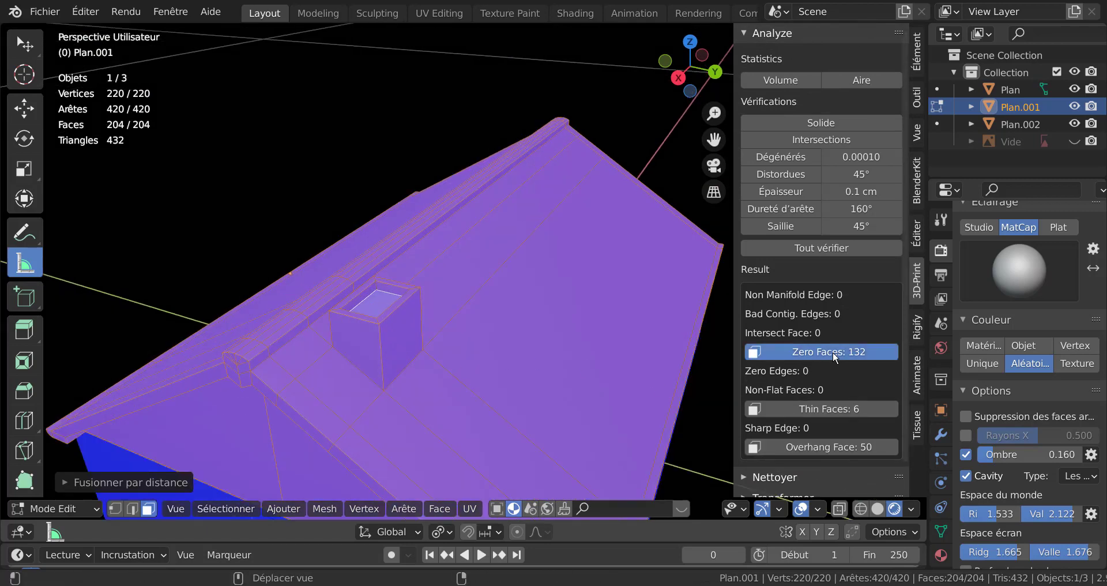
pyautogui.click(838, 411)
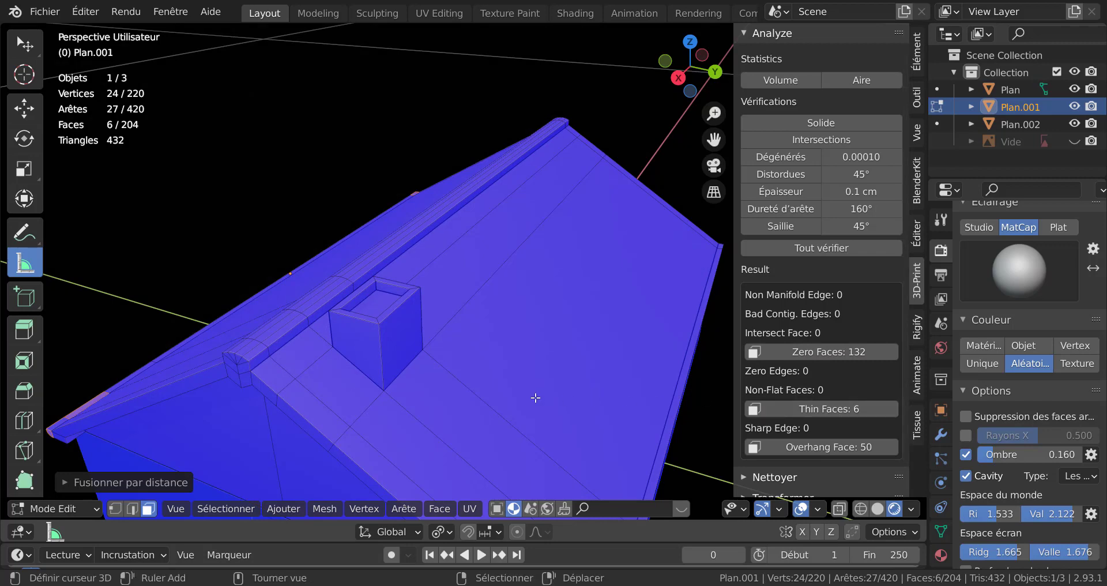
pyautogui.moveTo(535, 396); pyautogui.dragTo(457, 299, button='middle')
pyautogui.scroll(5, 442, 324)
pyautogui.scroll(-2, 447, 328)
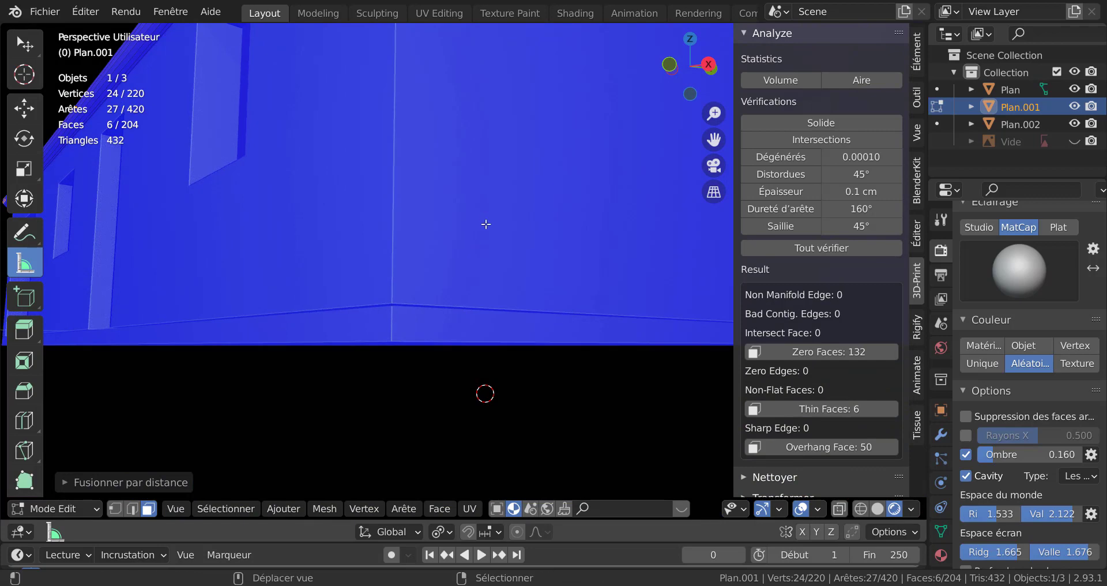
pyautogui.moveTo(484, 225); pyautogui.dragTo(500, 318, button='middle')
pyautogui.scroll(6, 500, 318)
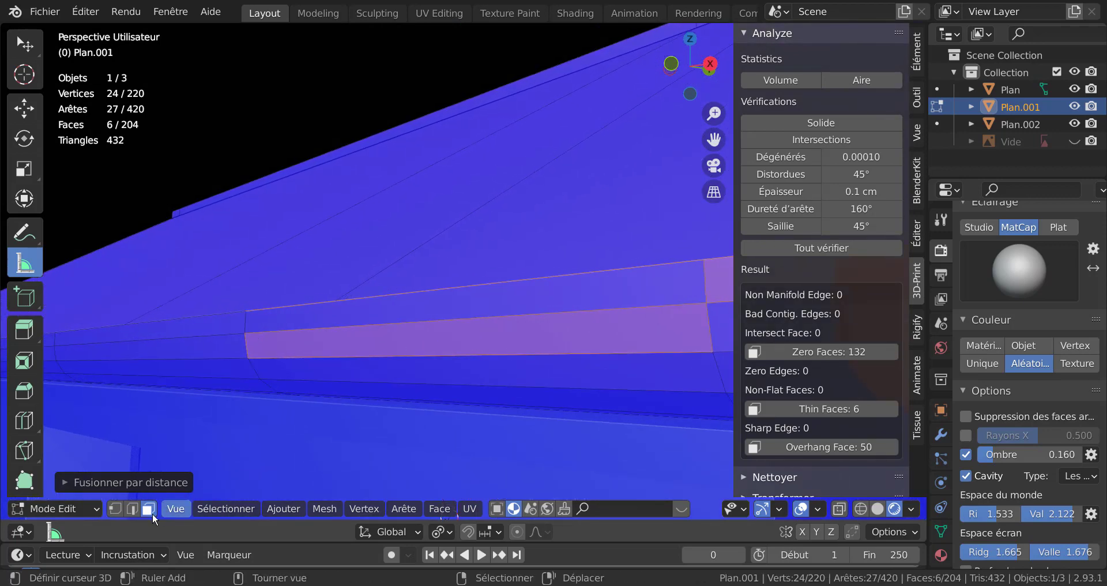
# Pick individual vertices at the corner of the thin roof-edge faces in vertex selection mode, and return to Object Mode
pyautogui.click(117, 508)
pyautogui.moveTo(263, 341)
pyautogui.mouseDown(button='right')
pyautogui.moveTo(270, 351)
pyautogui.moveTo(250, 320)
pyautogui.moveTo(257, 332)
pyautogui.mouseUp(button='right')
pyautogui.rightClick(275, 331)
pyautogui.rightClick(301, 342)
pyautogui.scroll(-7, 284, 367)
pyautogui.press('Tab')
pyautogui.scroll(-5, 403, 375)
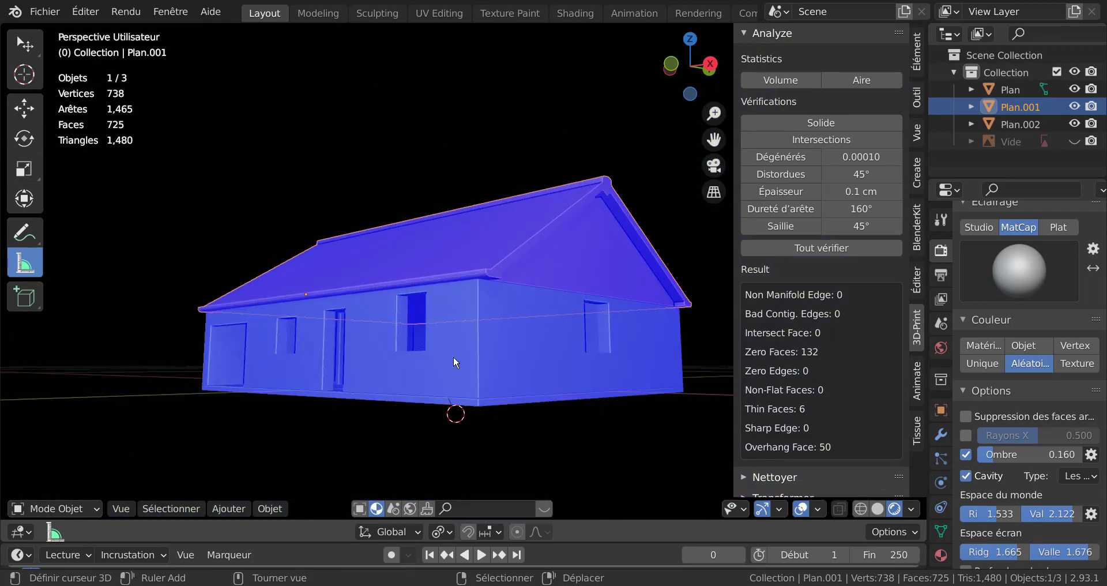
# Collapse the 3D-Print sidebar completely to give the house model more viewing space
pyautogui.moveTo(454, 363); pyautogui.dragTo(669, 385, button='middle')
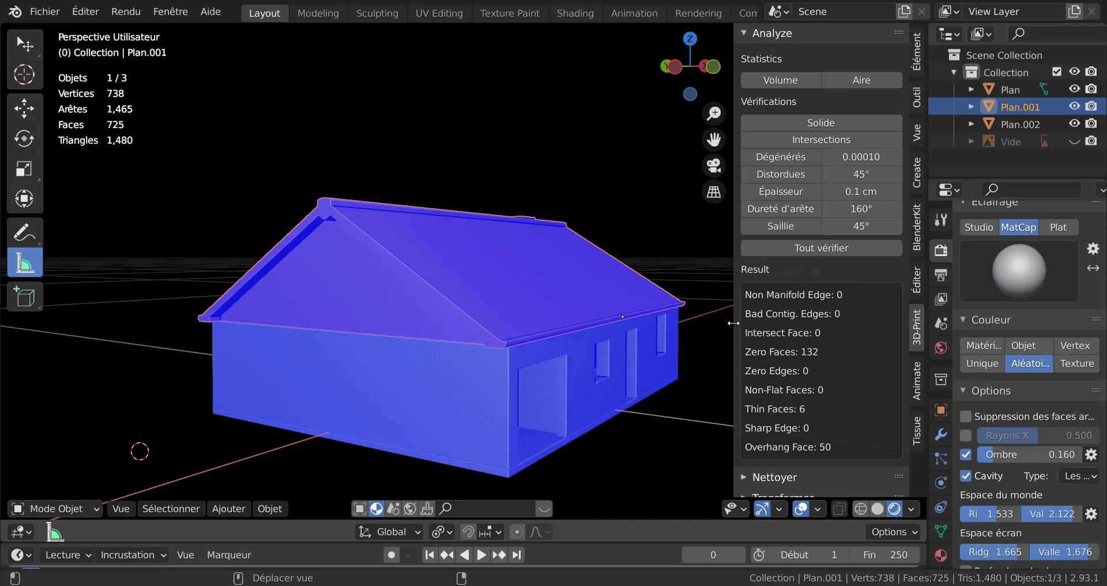
pyautogui.moveTo(736, 323); pyautogui.dragTo(775, 318)
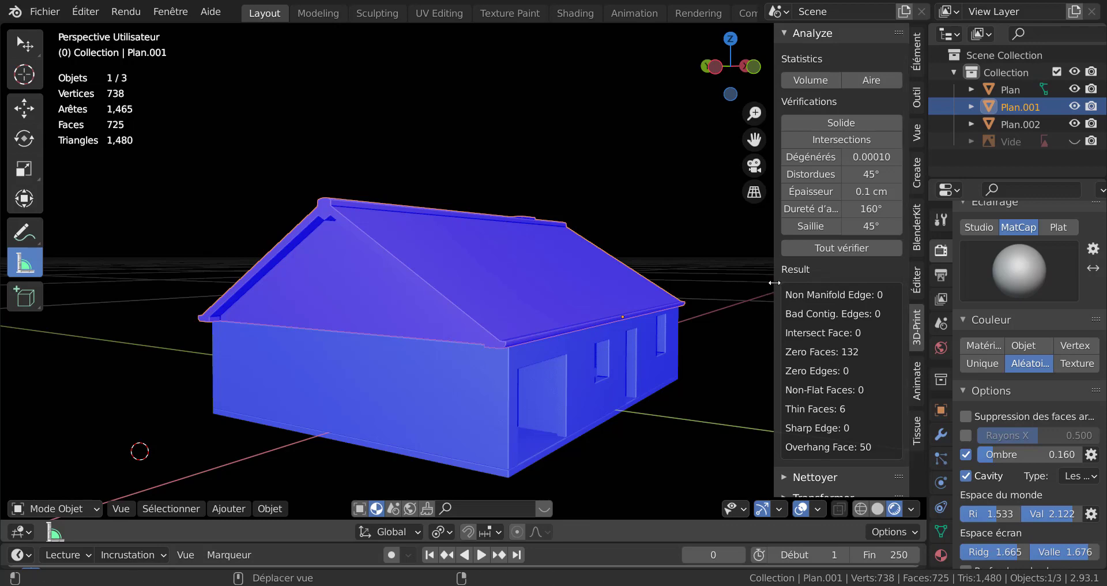
pyautogui.moveTo(774, 283); pyautogui.dragTo(871, 282)
pyautogui.moveTo(757, 333); pyautogui.dragTo(537, 393, button='middle')
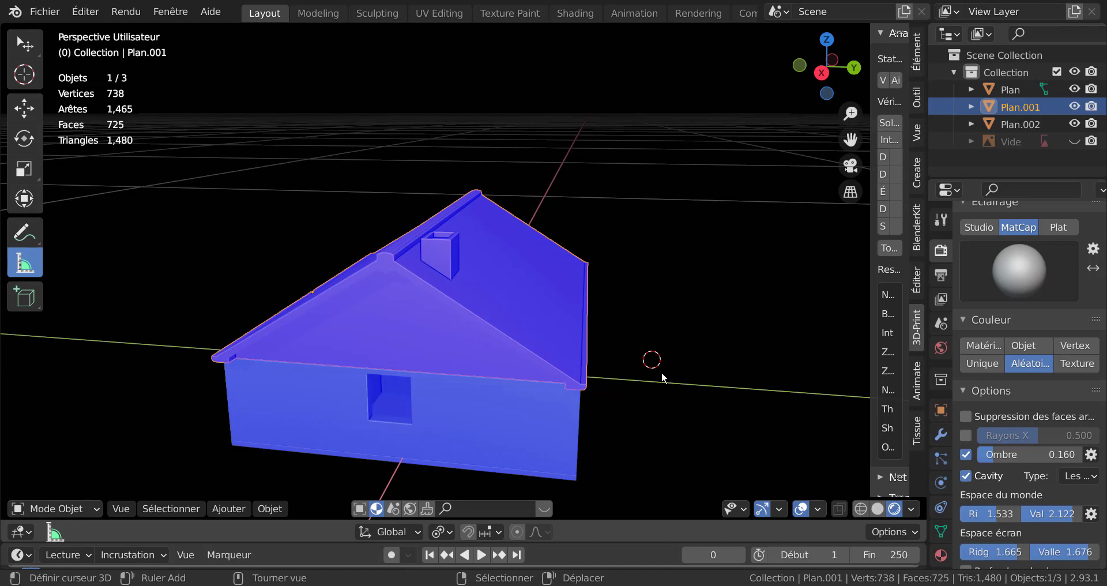
pyautogui.scroll(-3, 632, 410)
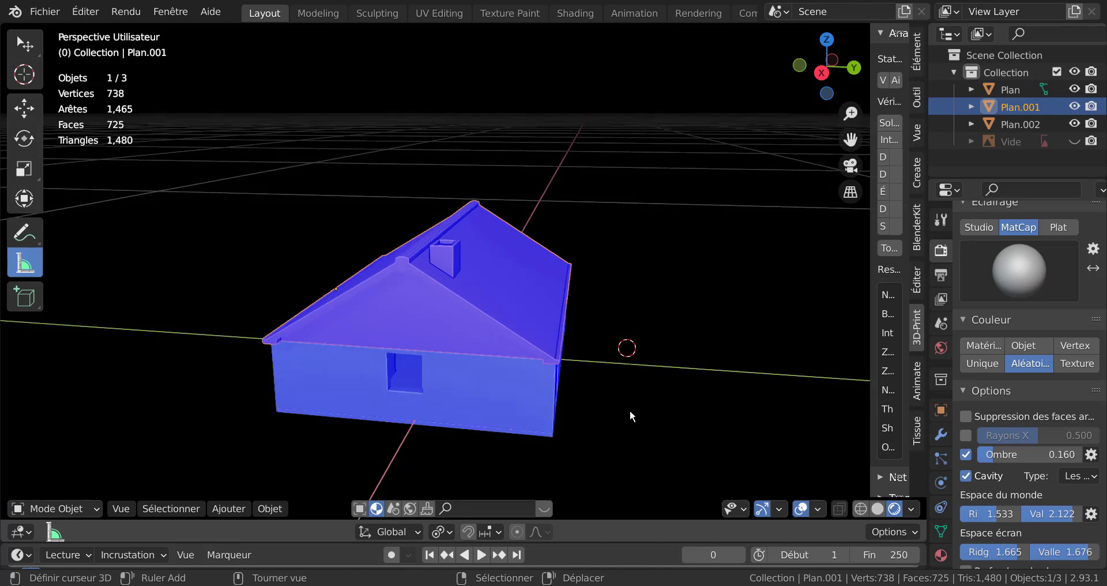
pyautogui.moveTo(629, 411)
pyautogui.mouseDown(button='middle')
pyautogui.moveTo(528, 403)
pyautogui.moveTo(801, 380)
pyautogui.moveTo(638, 419)
pyautogui.mouseUp(button='middle')
pyautogui.scroll(3, 637, 419)
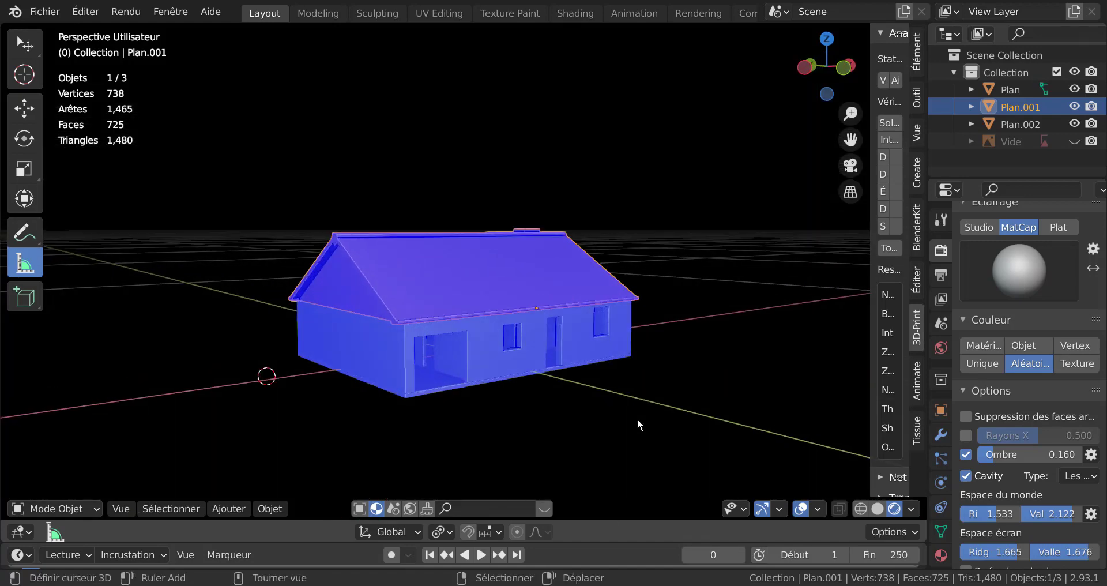
pyautogui.scroll(5, 663, 378)
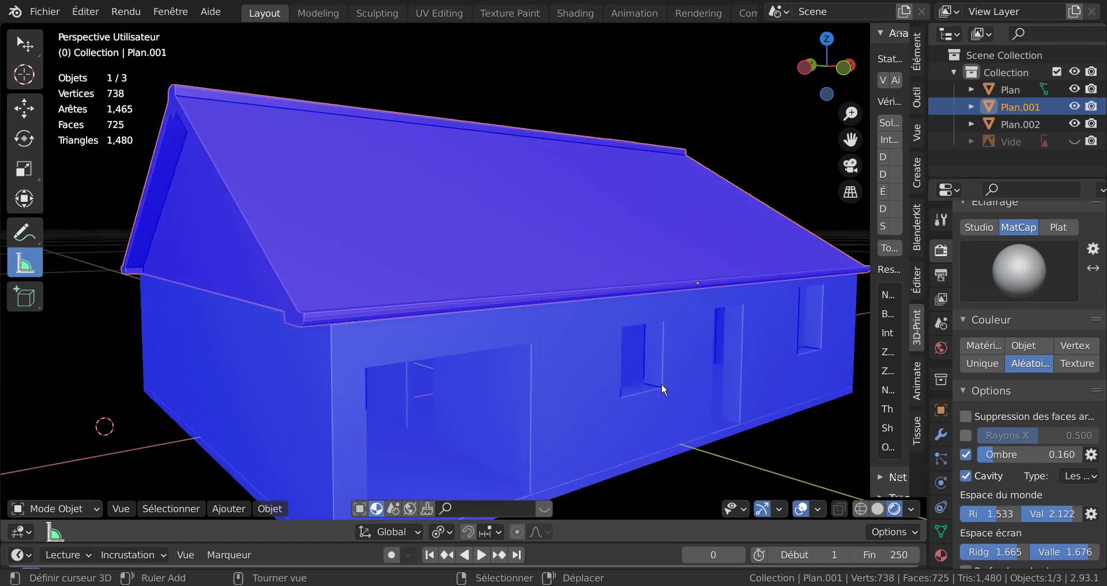
pyautogui.moveTo(877, 235); pyautogui.dragTo(907, 237)
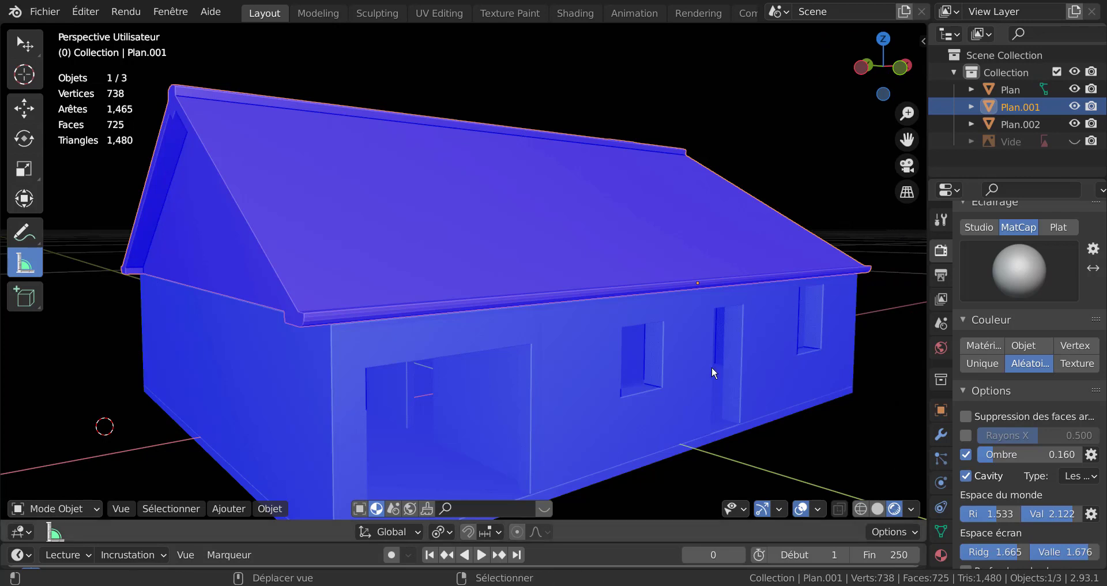
# Deselect all objects and view the complete house from its garage corner
pyautogui.moveTo(712, 366); pyautogui.dragTo(707, 341, button='middle')
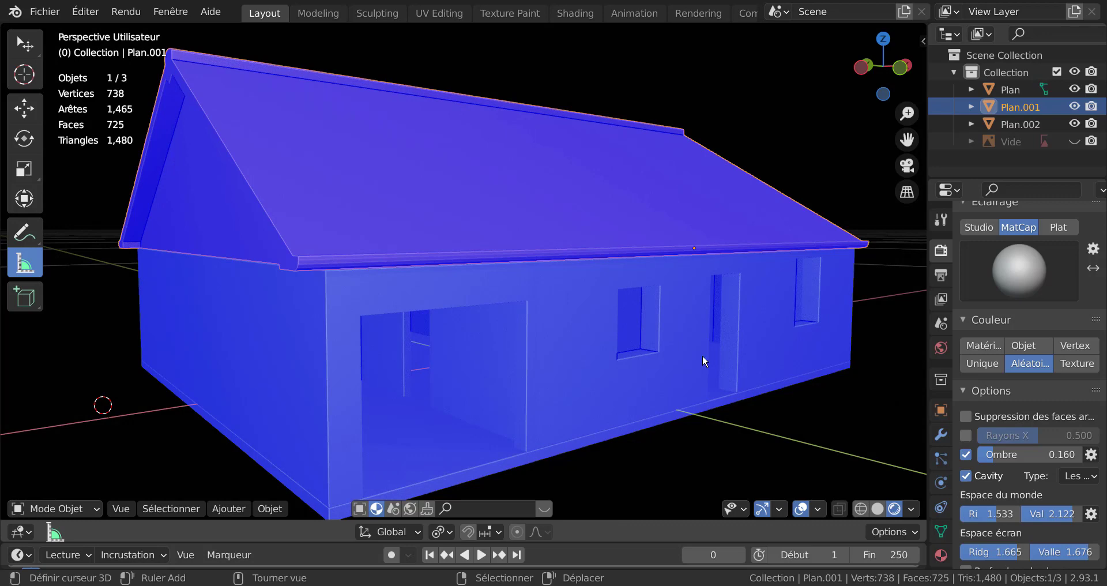
pyautogui.scroll(-1, 564, 276)
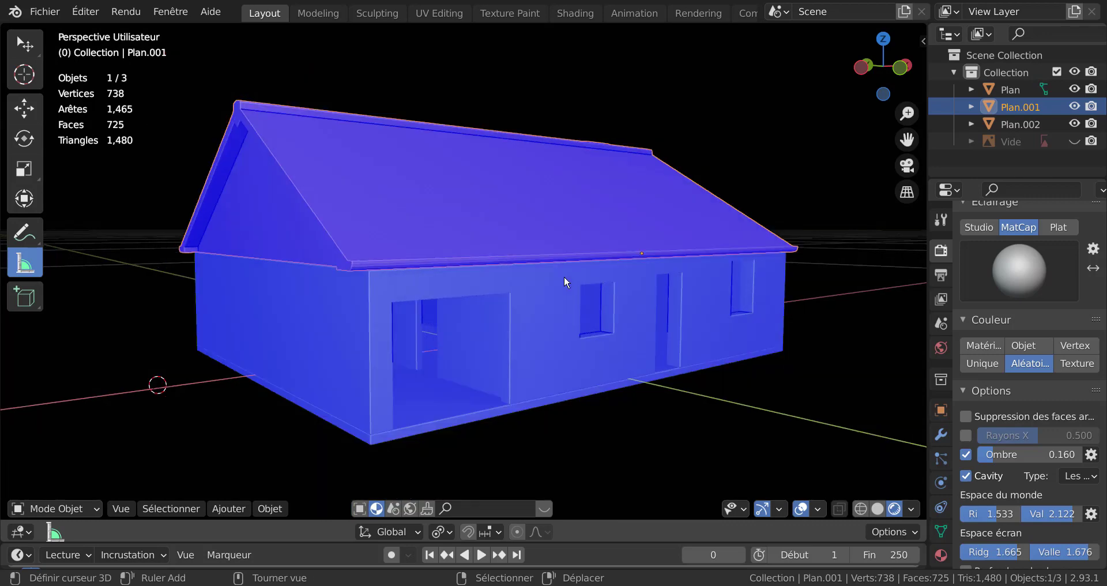
pyautogui.moveTo(690, 306); pyautogui.dragTo(717, 328, button='middle')
pyautogui.hotkey('alt', 'a')
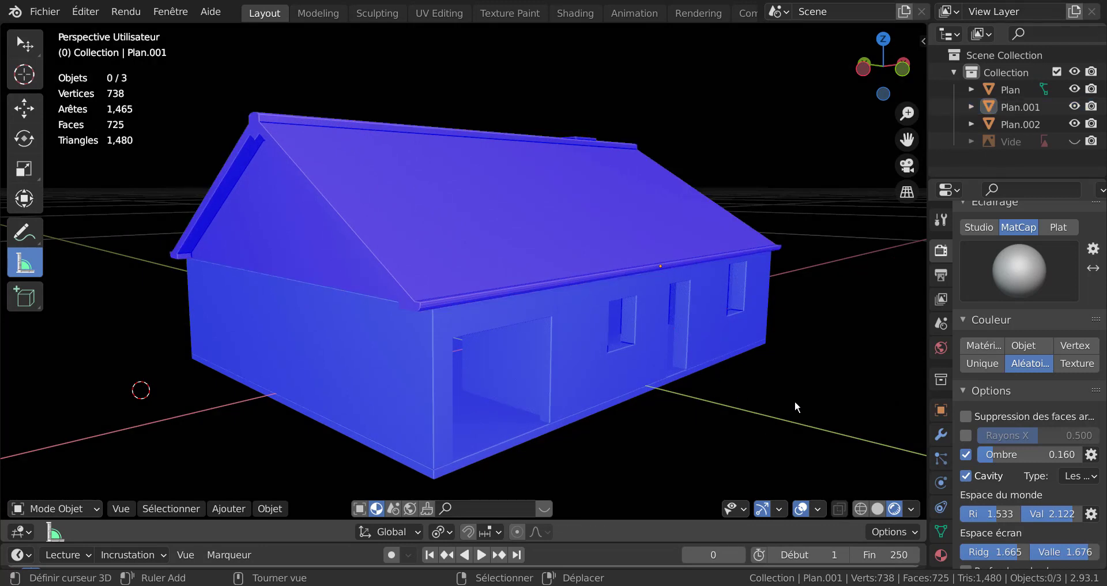
pyautogui.moveTo(781, 413); pyautogui.dragTo(690, 420, button='middle')
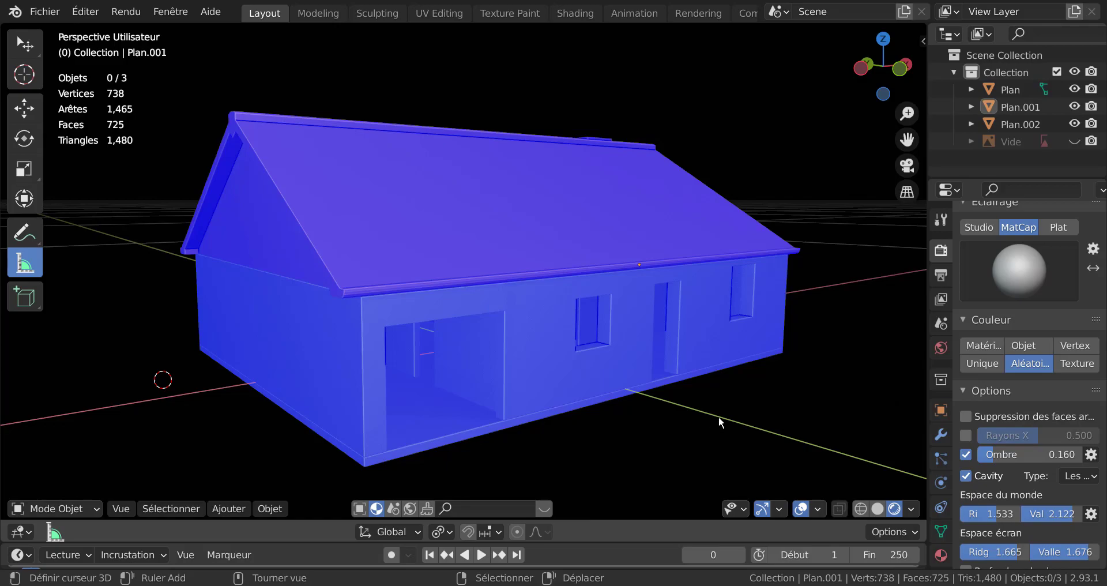
# Switch to the browser, look through the Birdee Design YouTube channel's home page and videos, and return to Blender
pyautogui.hotkey('alt', 'Tab')
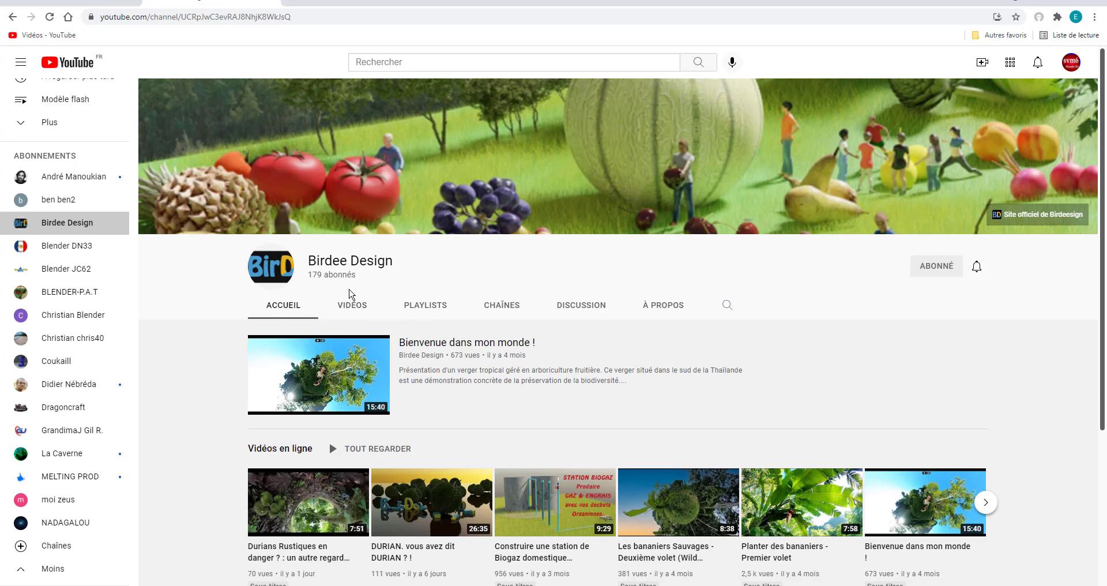
pyautogui.scroll(-2, 350, 294)
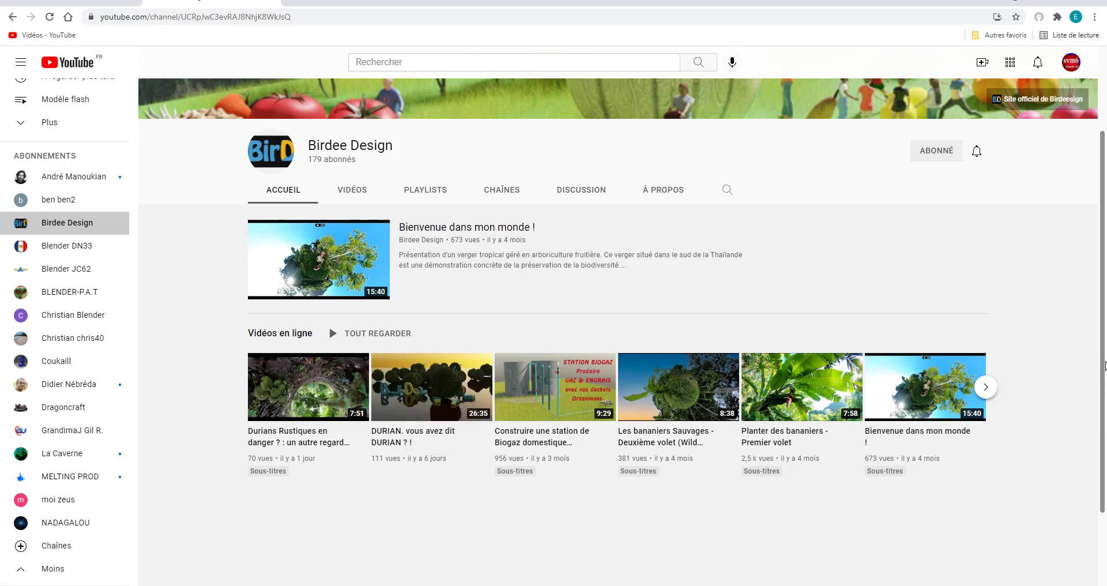
pyautogui.scroll(-2, 1103, 352)
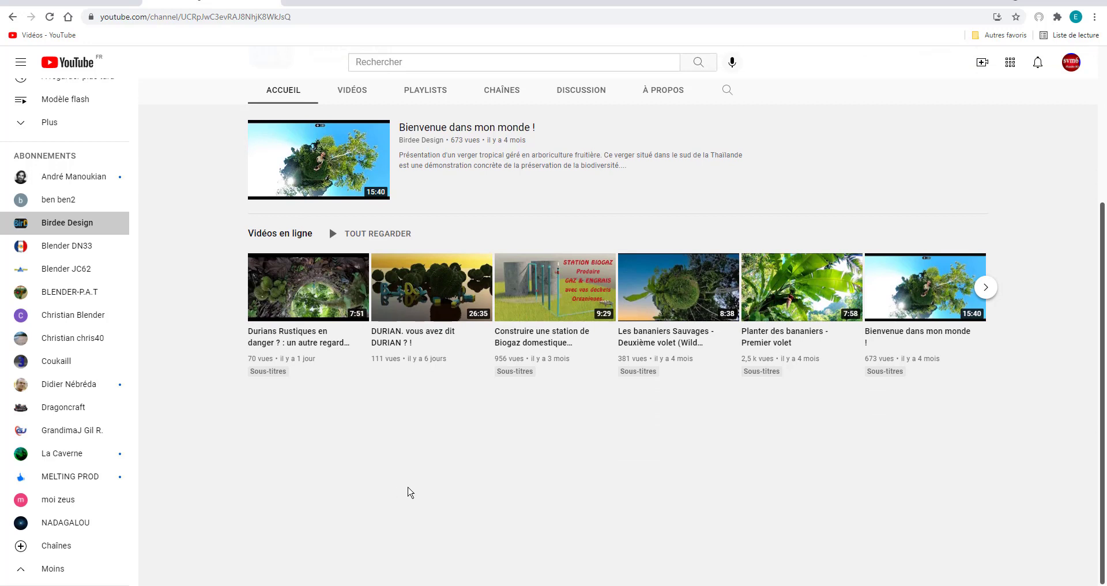
pyautogui.moveTo(409, 289)
pyautogui.moveTo(312, 293)
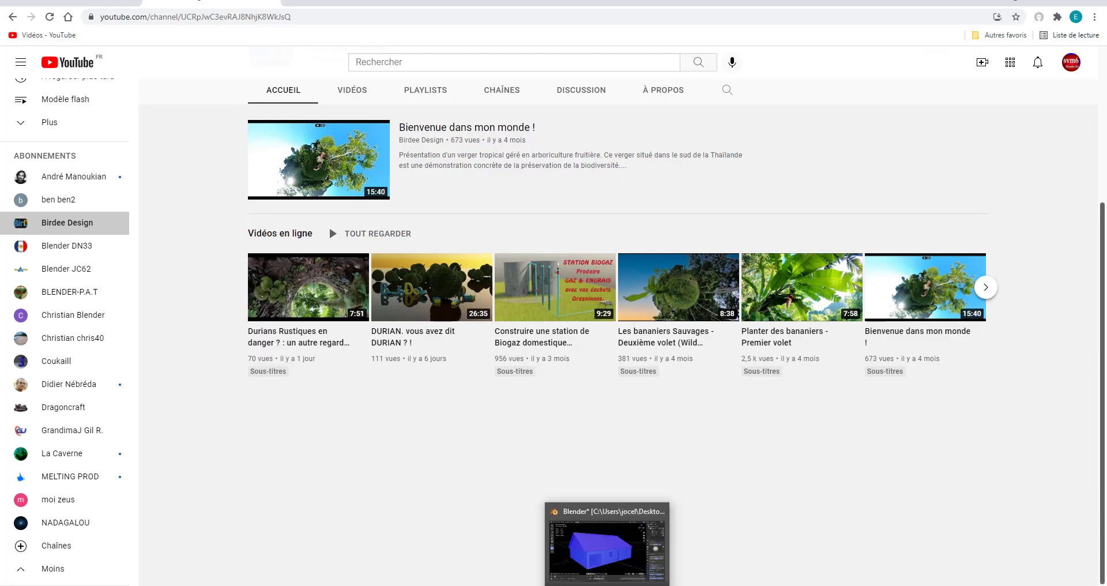
pyautogui.click(607, 585)
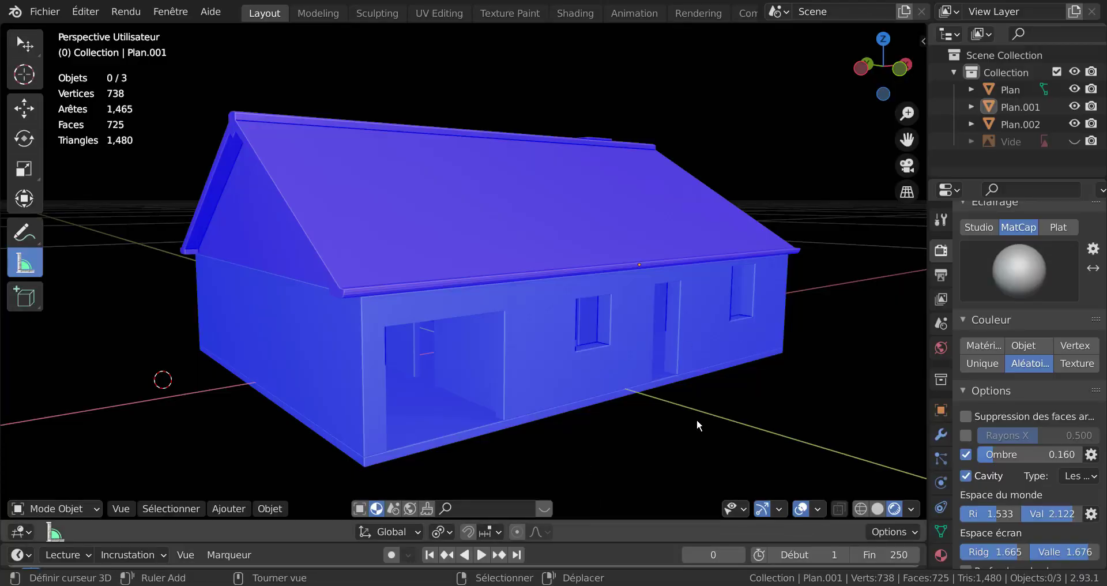
pyautogui.moveTo(664, 424); pyautogui.dragTo(688, 405, button='middle')
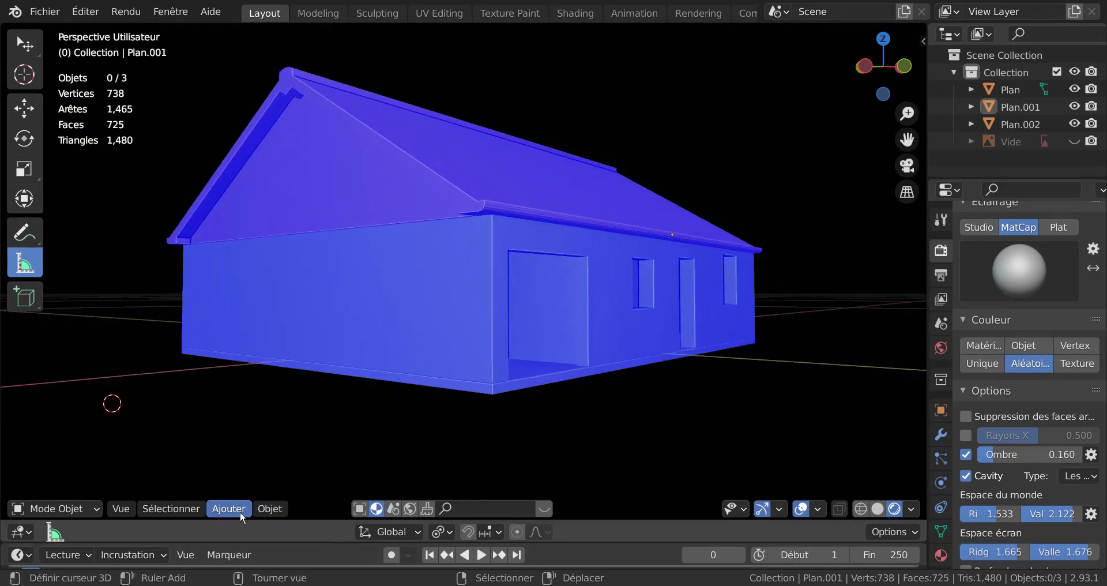
pyautogui.moveTo(581, 404); pyautogui.dragTo(536, 416, button='middle')
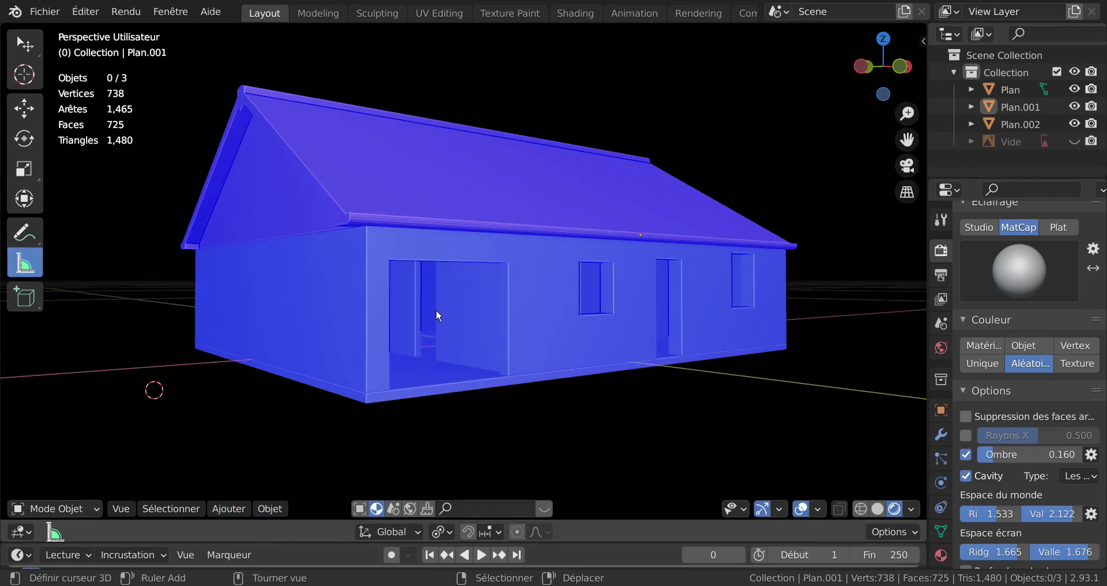
pyautogui.scroll(4, 436, 309)
pyautogui.scroll(-1, 436, 310)
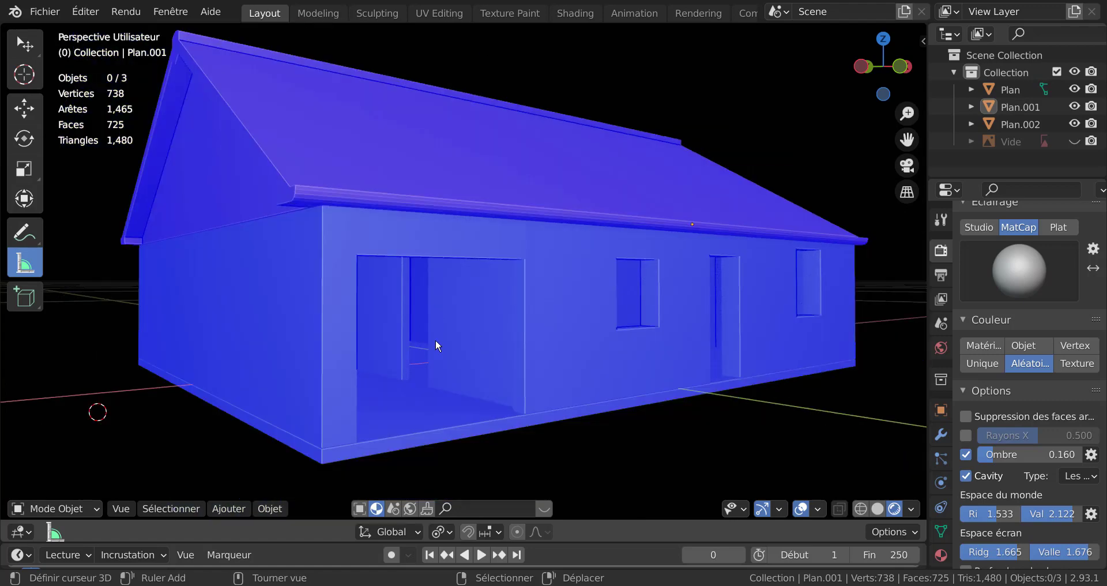
pyautogui.moveTo(435, 339); pyautogui.dragTo(461, 296, button='middle')
# Look through the mesh objects available for adding, including Extras, Diamonds and the Archipack building elements, without adding any
pyautogui.click(229, 508)
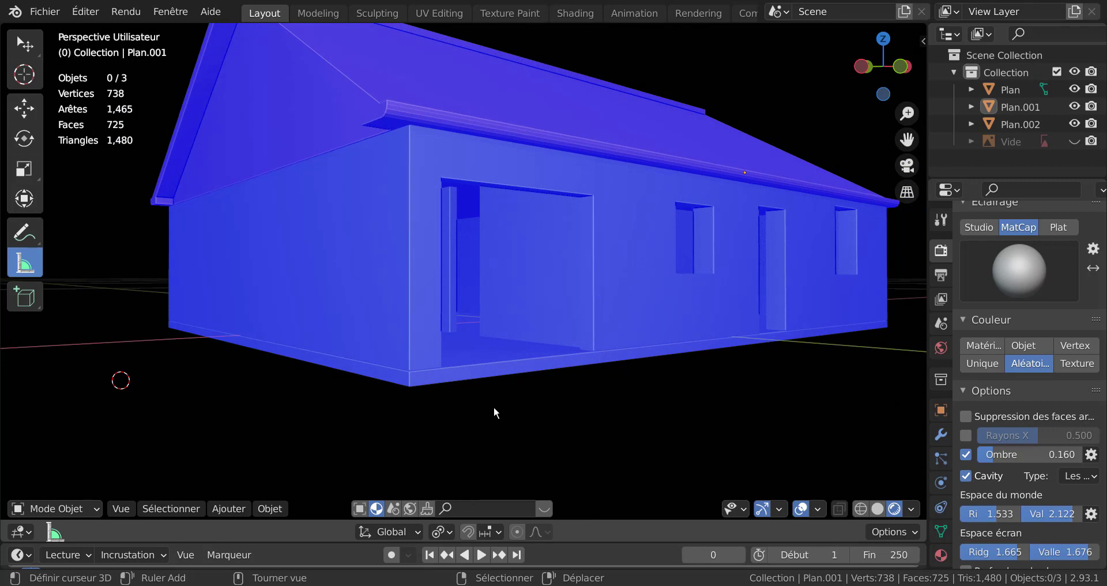
pyautogui.click(226, 506)
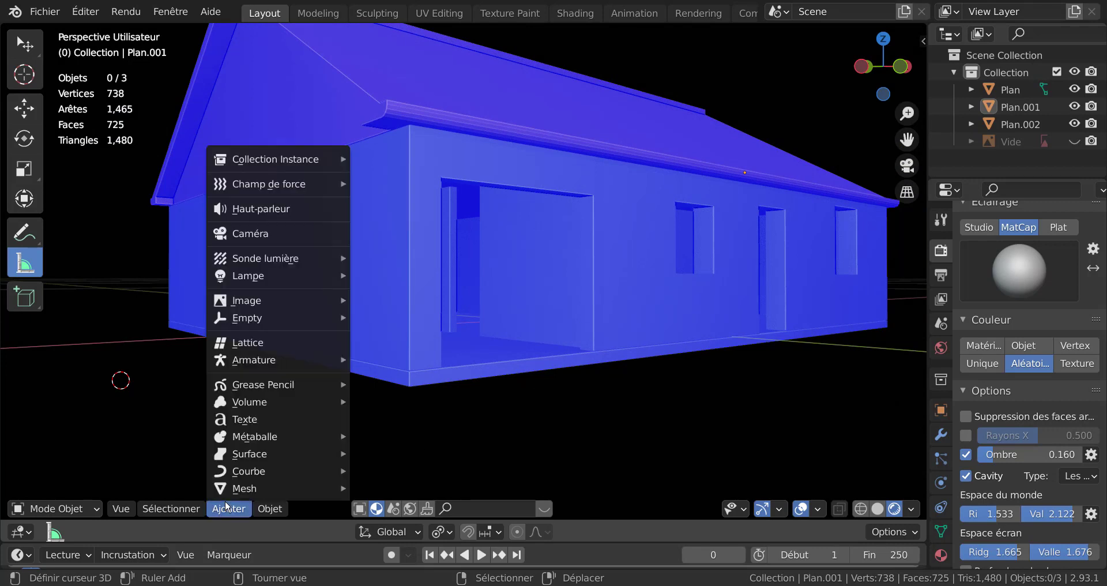
pyautogui.moveTo(272, 513)
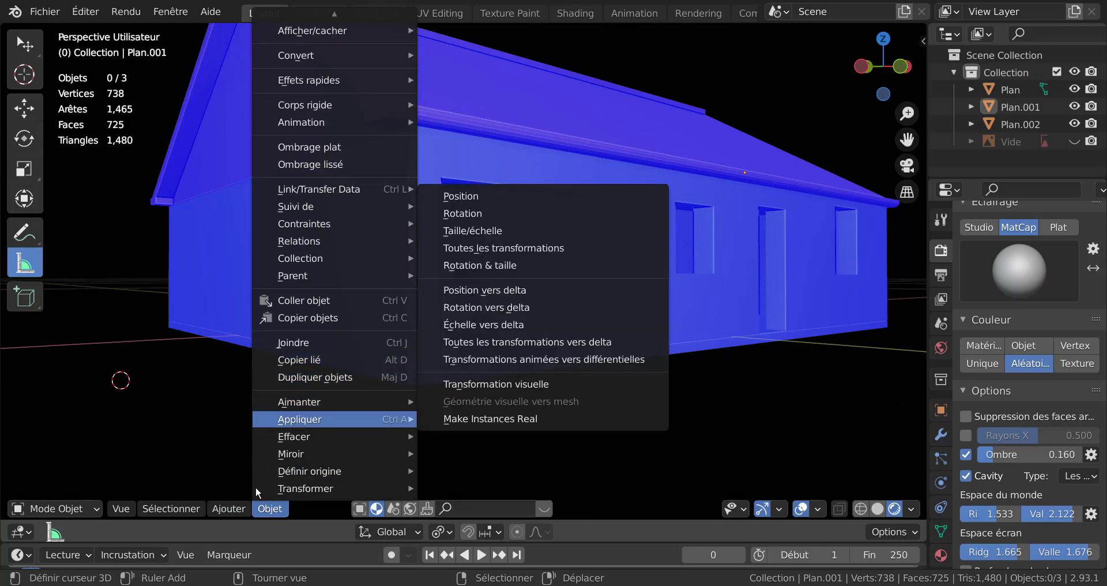
pyautogui.click(229, 508)
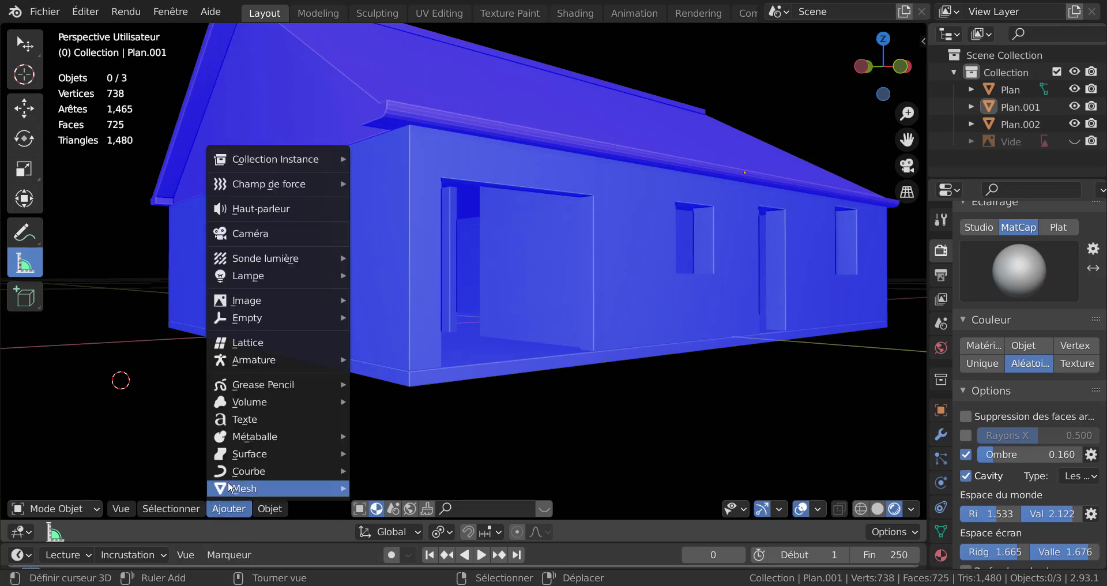
pyautogui.moveTo(230, 487)
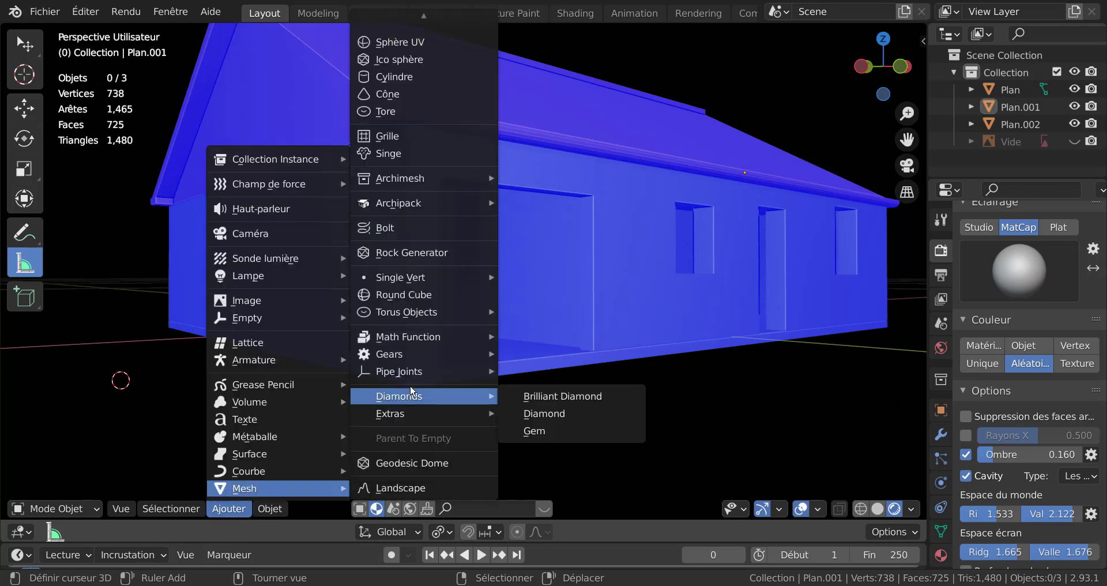
pyautogui.moveTo(408, 413)
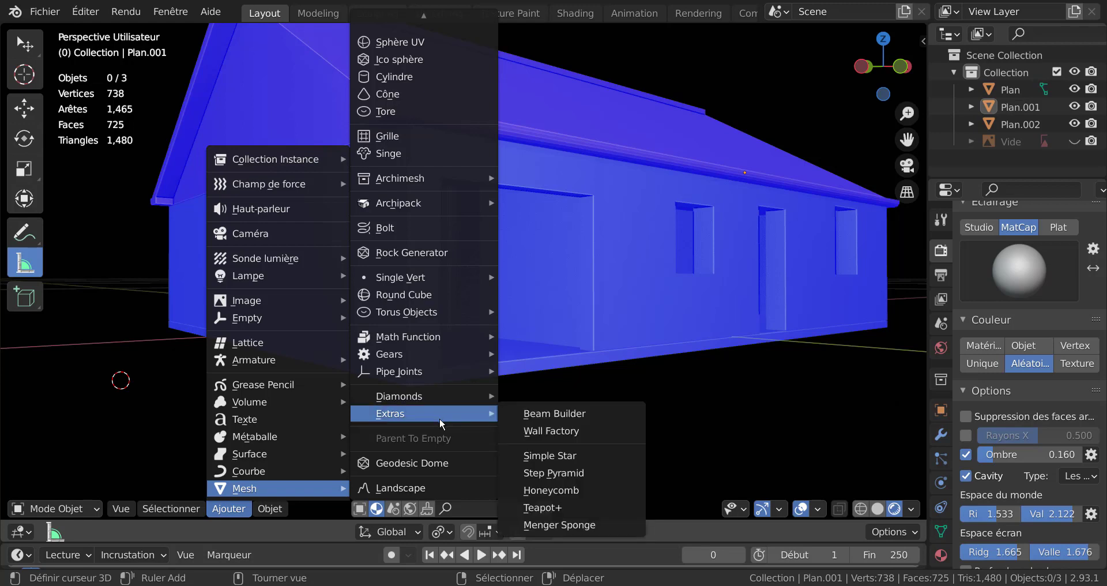
pyautogui.moveTo(397, 336)
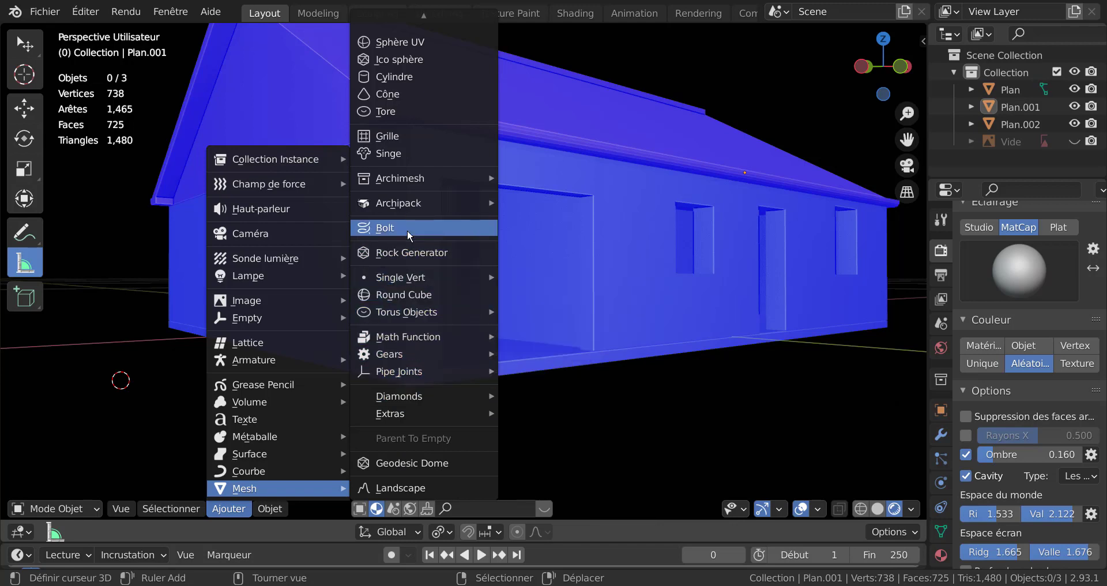
pyautogui.moveTo(412, 206)
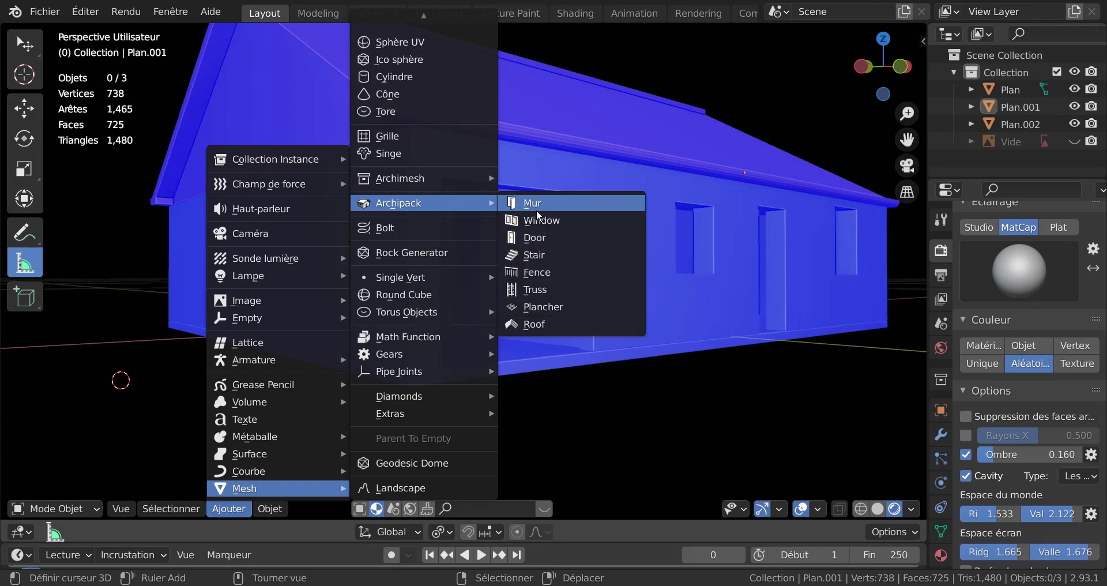
pyautogui.scroll(-1, 569, 421)
pyautogui.moveTo(569, 416); pyautogui.dragTo(622, 438, button='middle')
pyautogui.moveTo(732, 416); pyautogui.dragTo(698, 415, button='middle')
pyautogui.scroll(1, 714, 421)
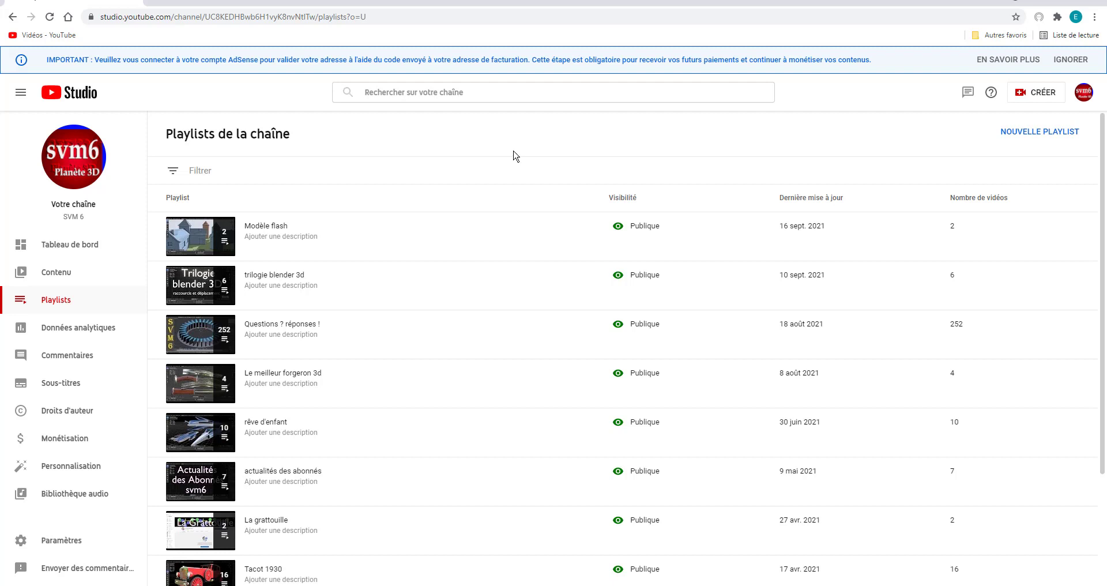
pyautogui.scroll(-3, 477, 248)
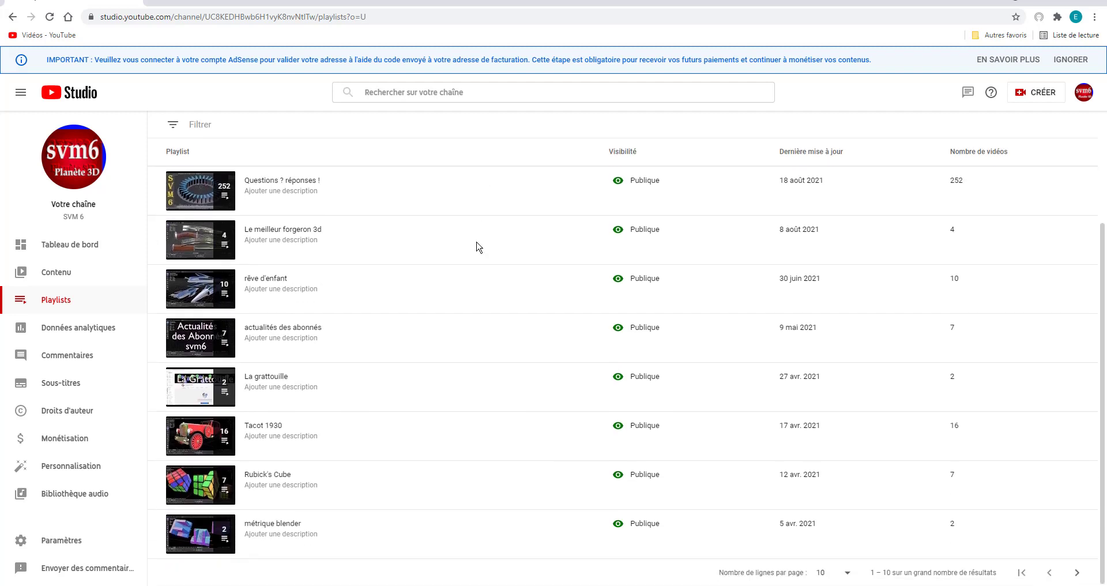
pyautogui.click(198, 436)
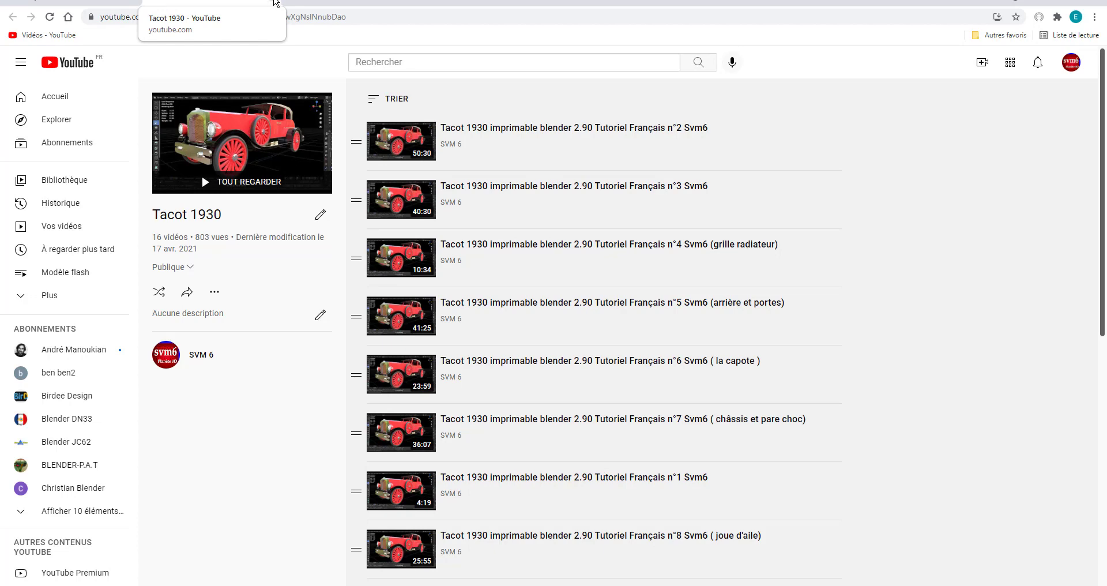
pyautogui.click(276, 2)
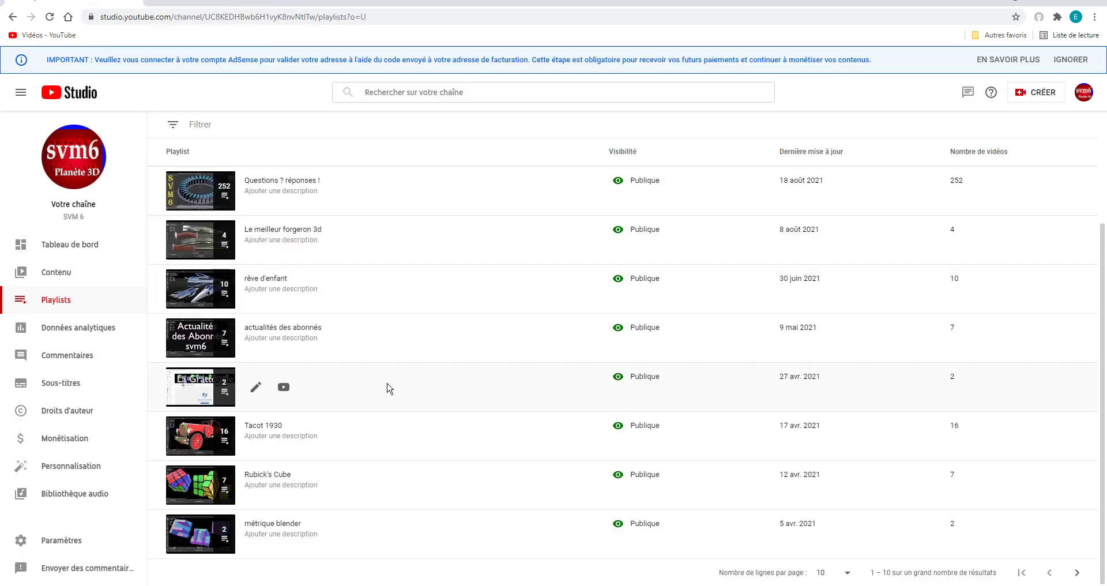